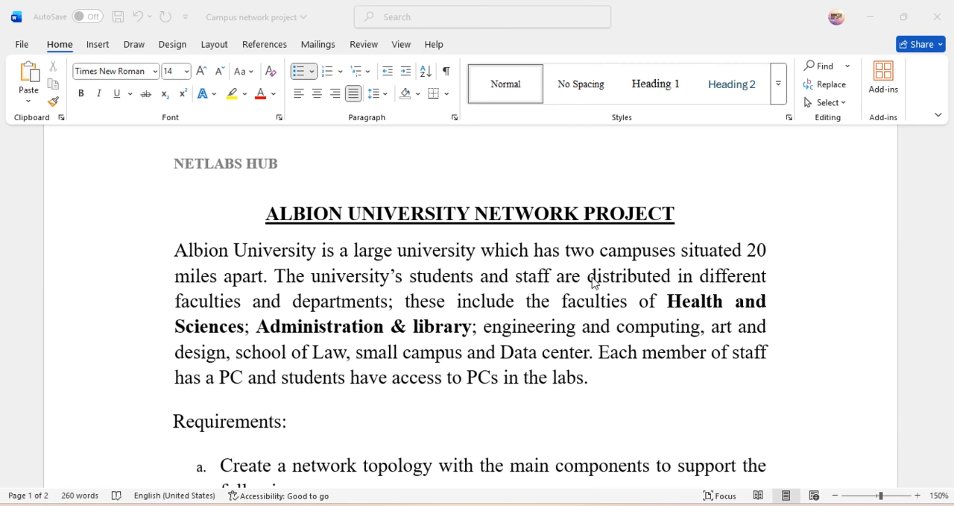
Read the Albion University project introduction and the main campus building requirements in part a.
scroll(592, 281, "down", 3)
scroll(592, 278, "down", 1)
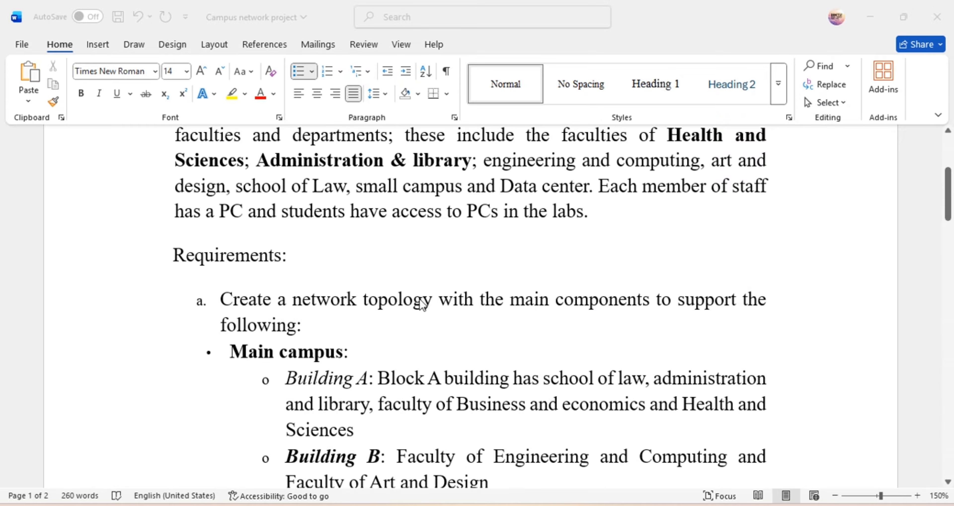
scroll(240, 332, "down", 3)
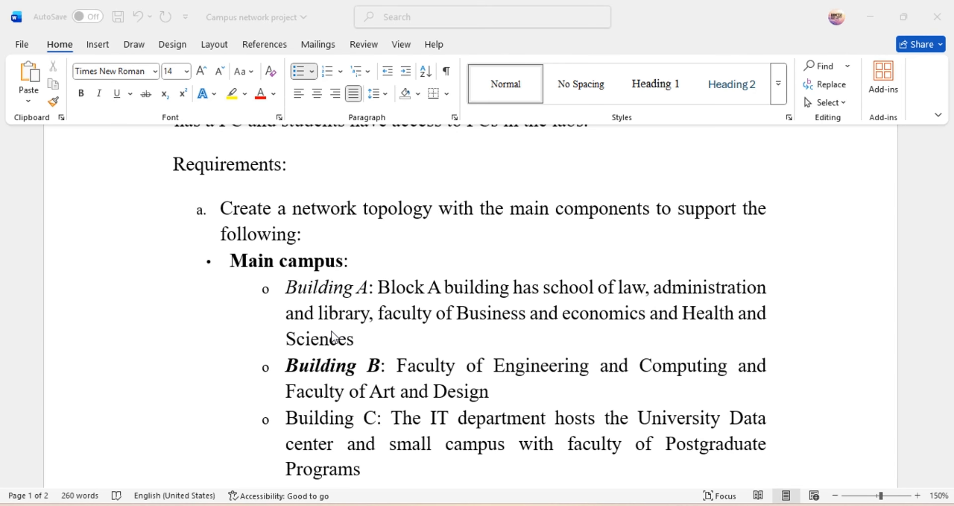
scroll(332, 334, "down", 2)
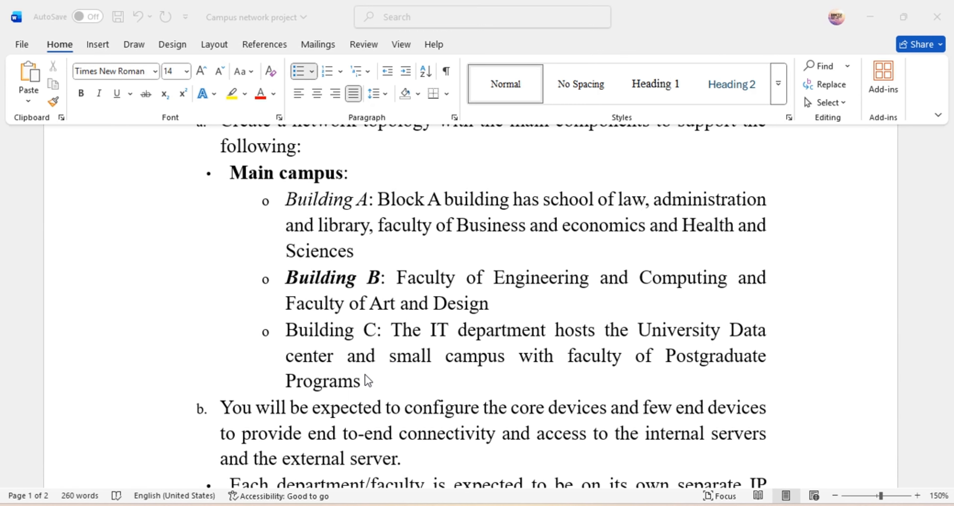
left_click(365, 381)
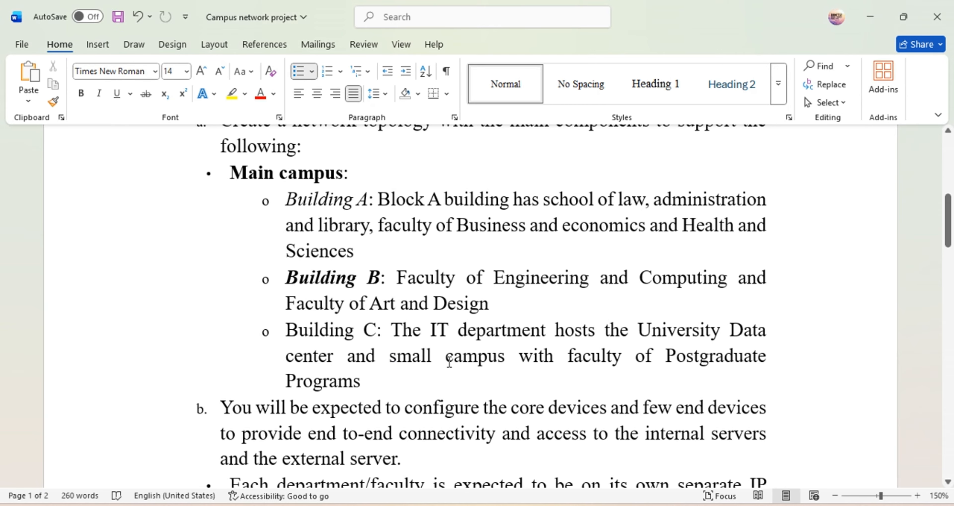
Color the phrase "own separate IP network" red in the first bullet under requirement b.
scroll(391, 356, "down", 3)
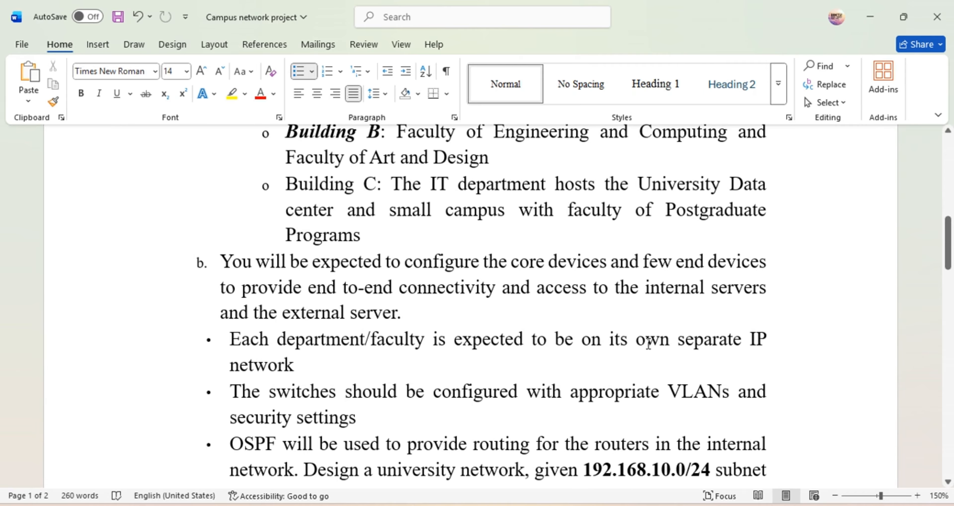
left_click_drag(652, 345, 686, 365)
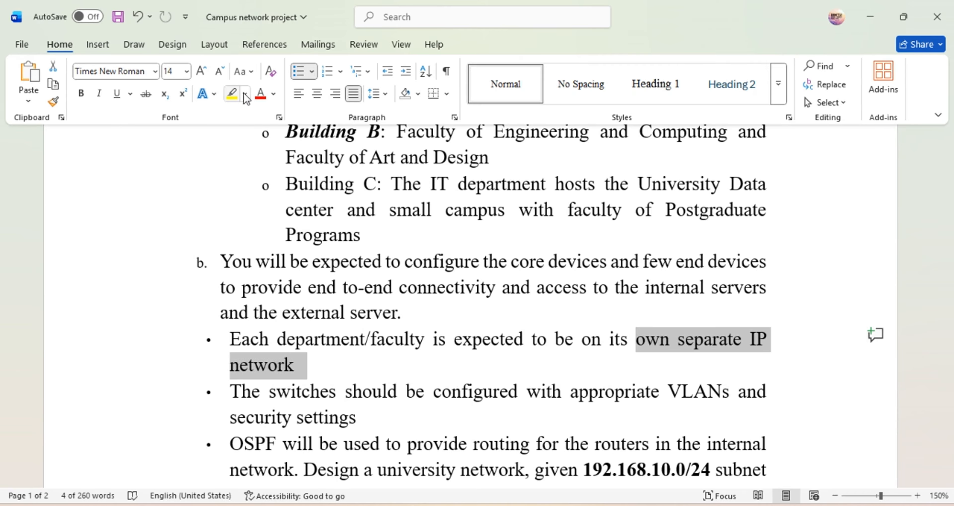
left_click(261, 94)
Read the remaining requirements on VLANs, OSPF routing, subnetting and DHCP through the end of the document, then return to its title.
scroll(439, 289, "down", 3)
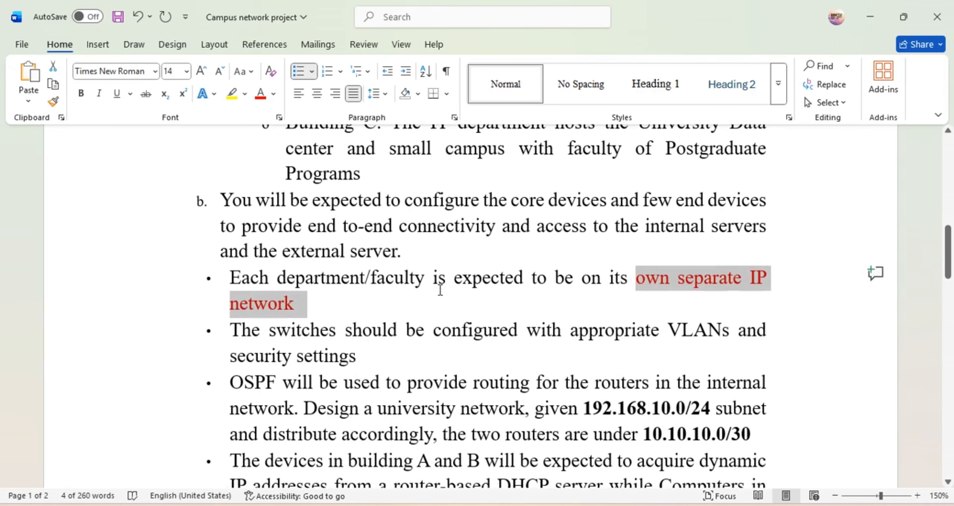
scroll(441, 291, "down", 1)
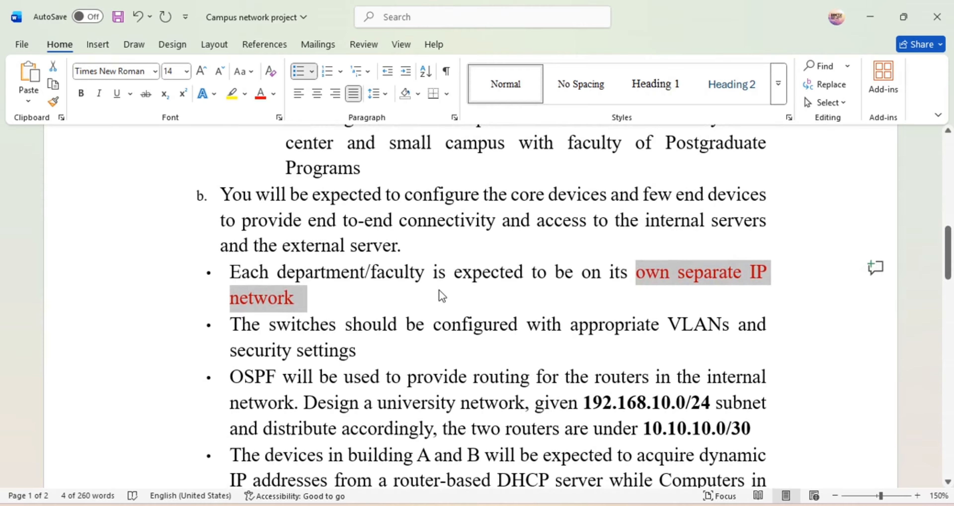
scroll(441, 292, "down", 2)
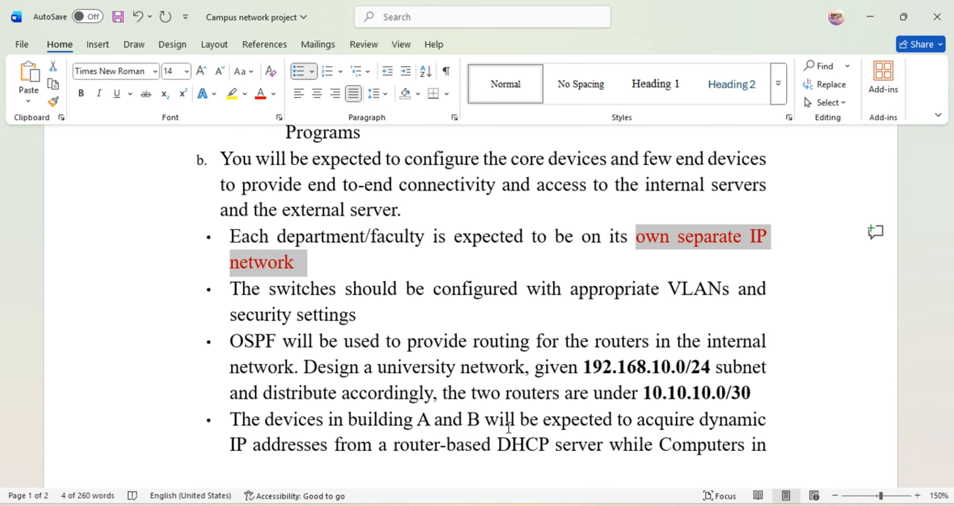
scroll(509, 427, "down", 8)
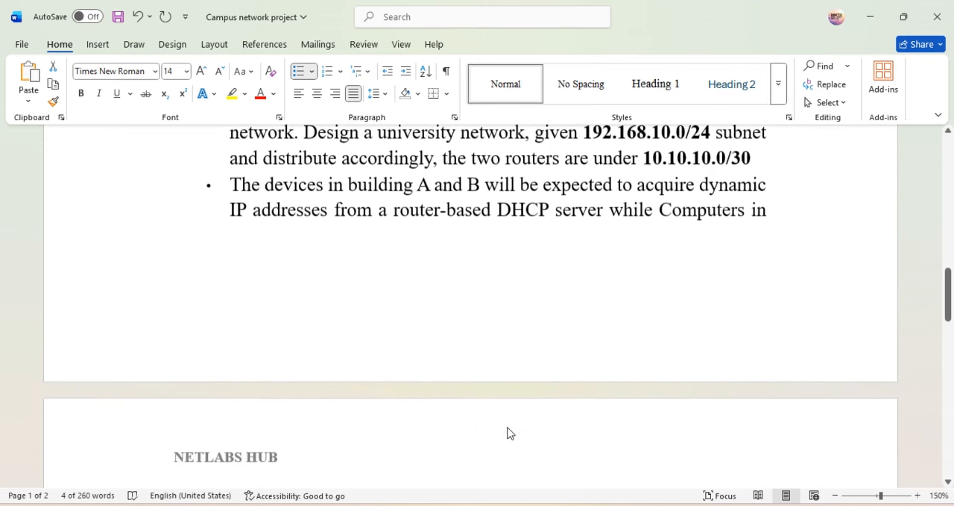
scroll(509, 427, "down", 2)
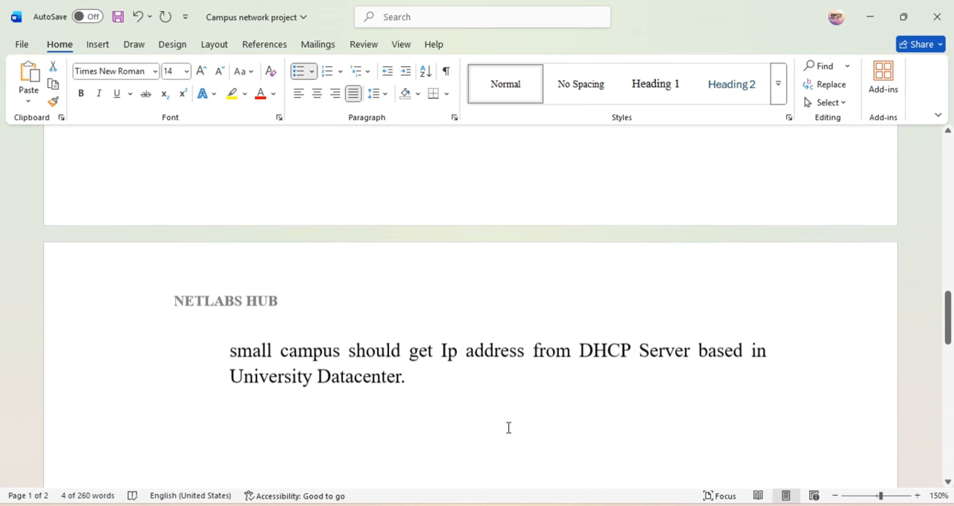
scroll(509, 427, "down", 3)
scroll(507, 424, "up", 15)
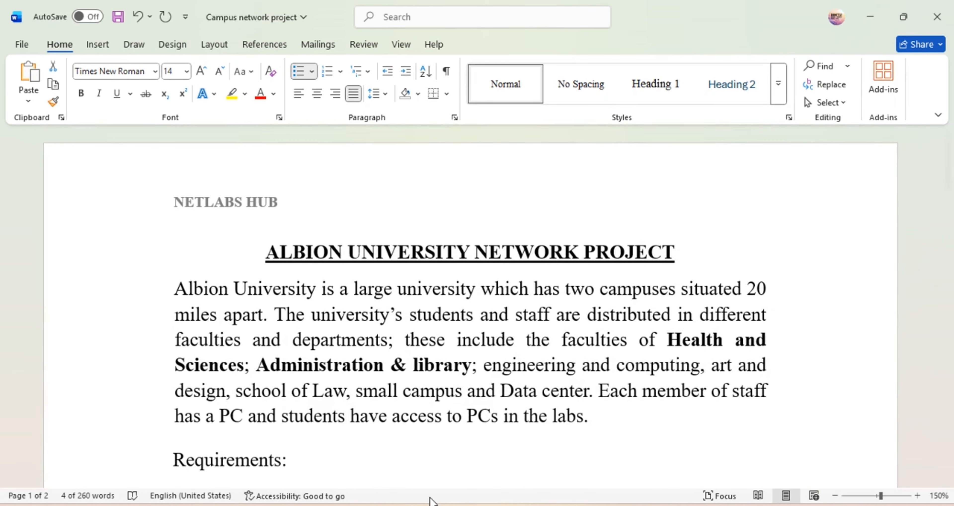
Switch to Cisco Packet Tracer and open the 10.10.10.0/30 label between the two routers for inspection.
mouse_move(228, 505)
mouse_move(426, 505)
left_click(417, 445)
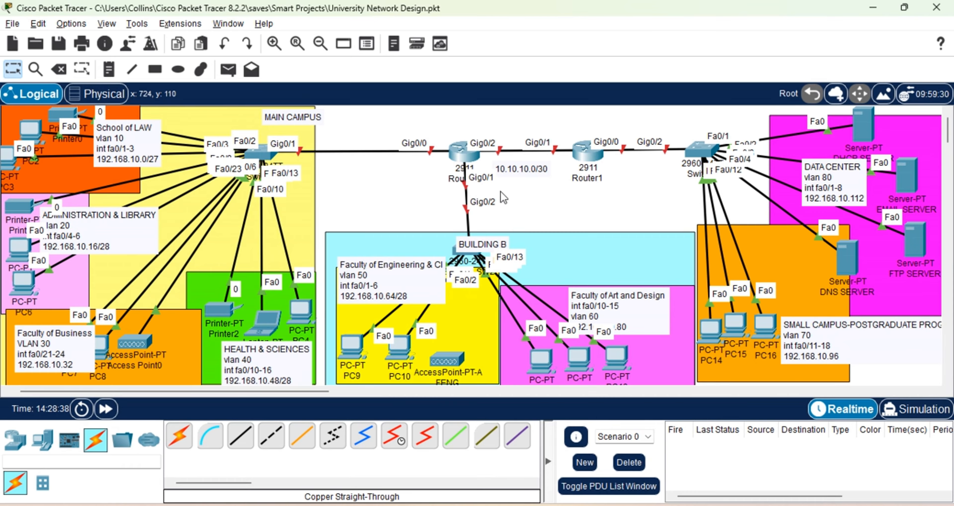
double_click(529, 170)
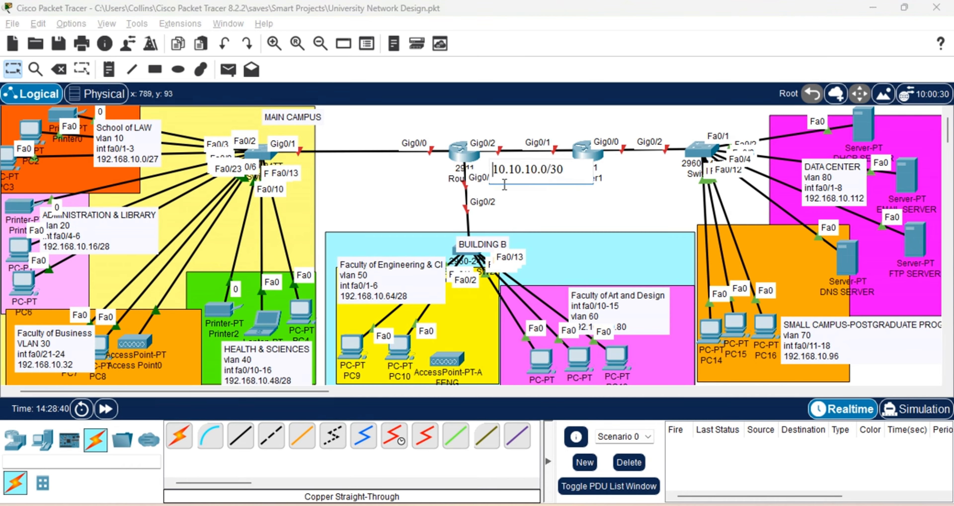
Switch to the Campus network project document in Word and review the OSPF routing and IP addressing requirements.
mouse_move(319, 505)
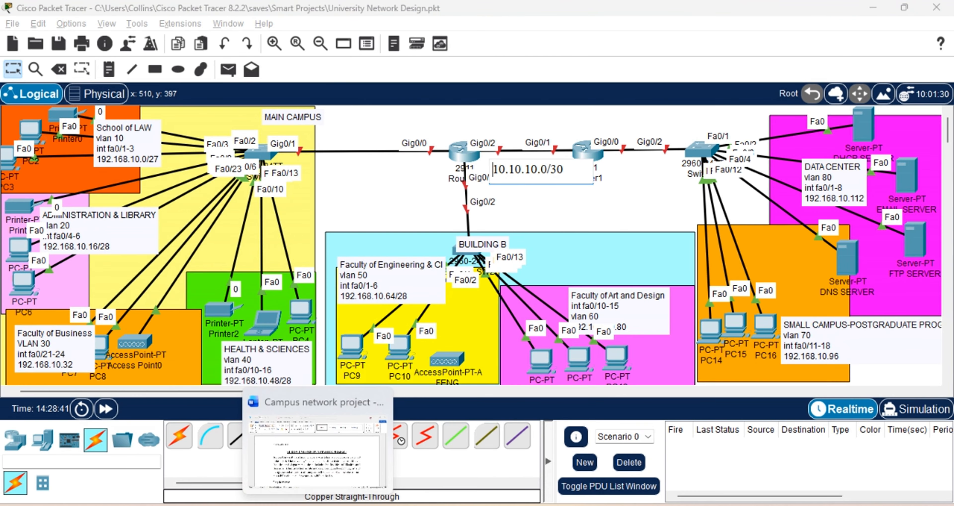
left_click(317, 452)
scroll(428, 341, "down", 3)
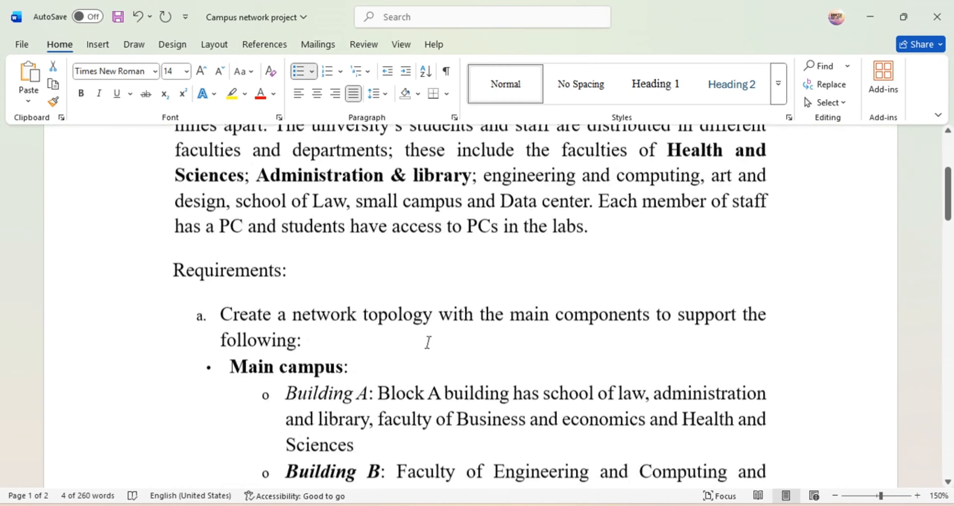
scroll(428, 341, "down", 12)
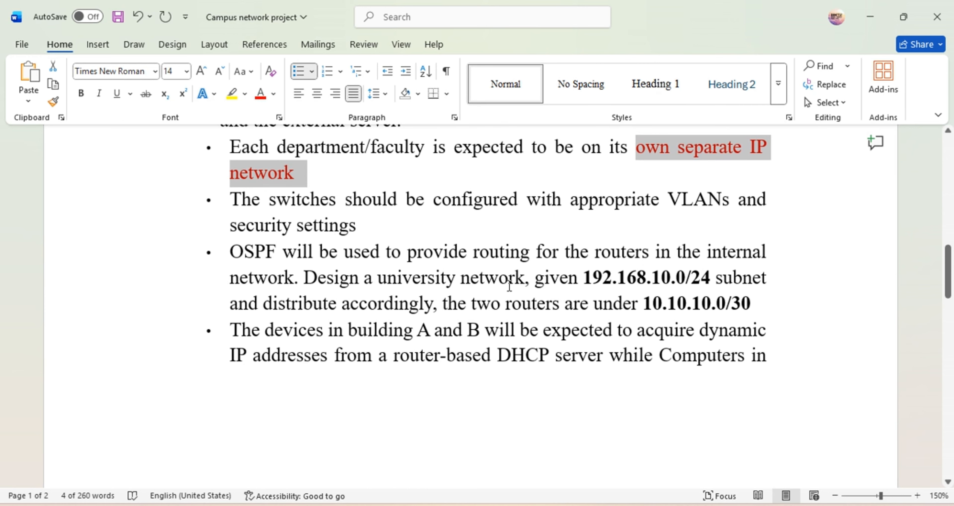
Switch to Cisco Packet Tracer and change the network in the School of LAW label to 192.168.10.0/28.
mouse_move(318, 505)
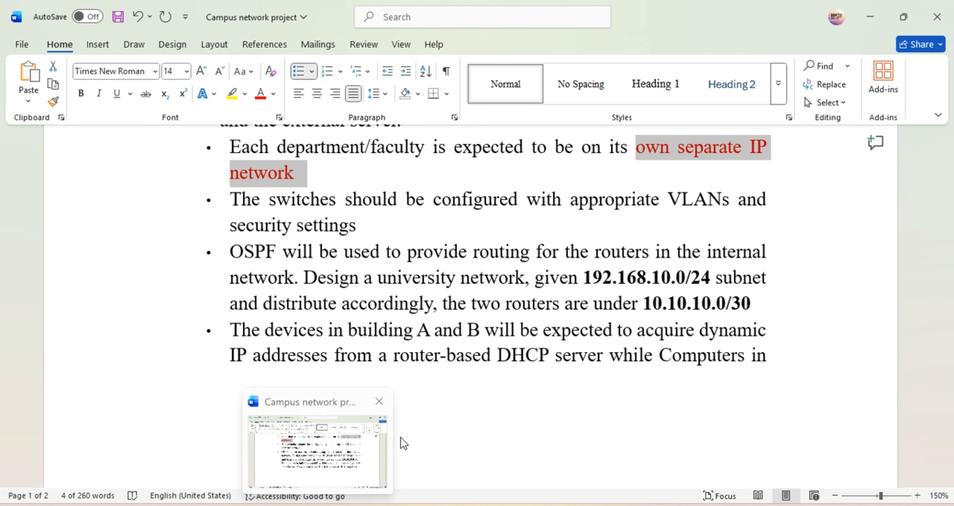
mouse_move(438, 504)
left_click(415, 444)
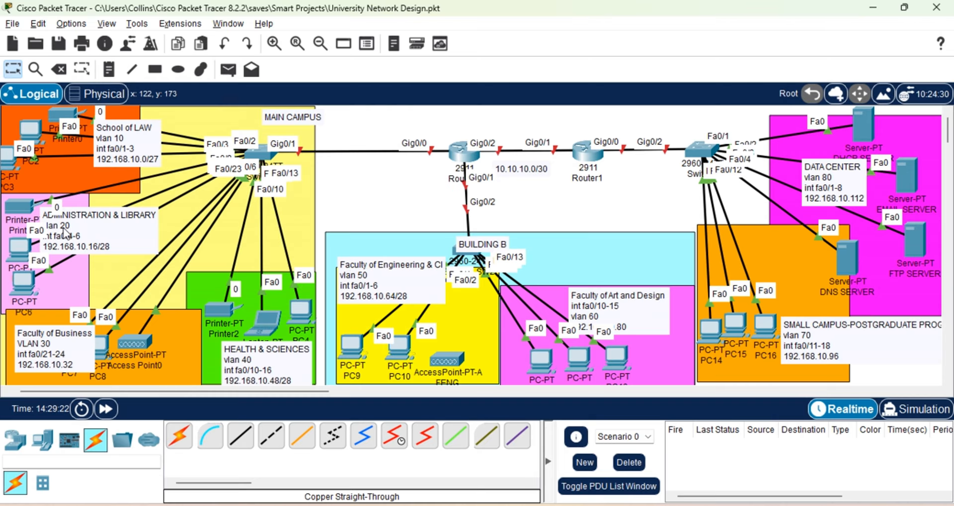
double_click(157, 159)
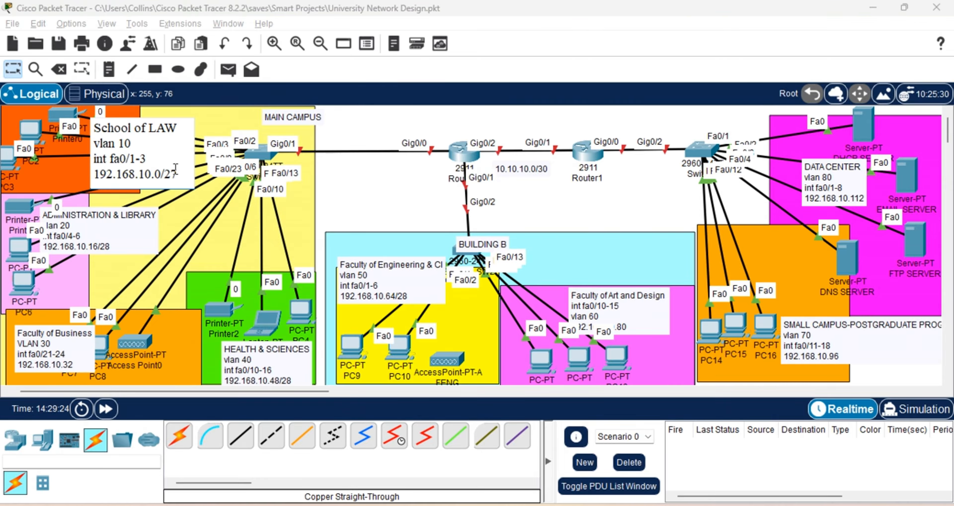
key("BackSpace")
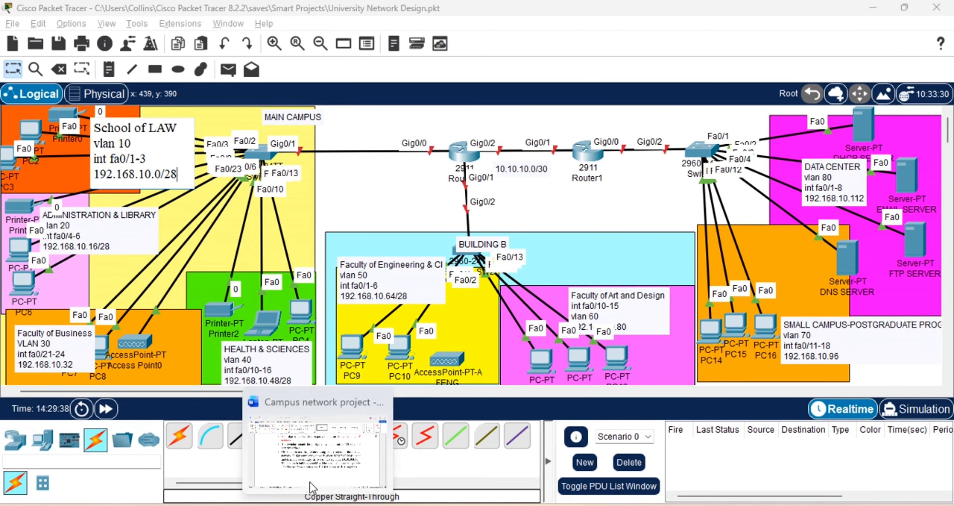
Check the university subnet given in the Word document's OSPF requirement, then return to Cisco Packet Tracer.
left_click(305, 443)
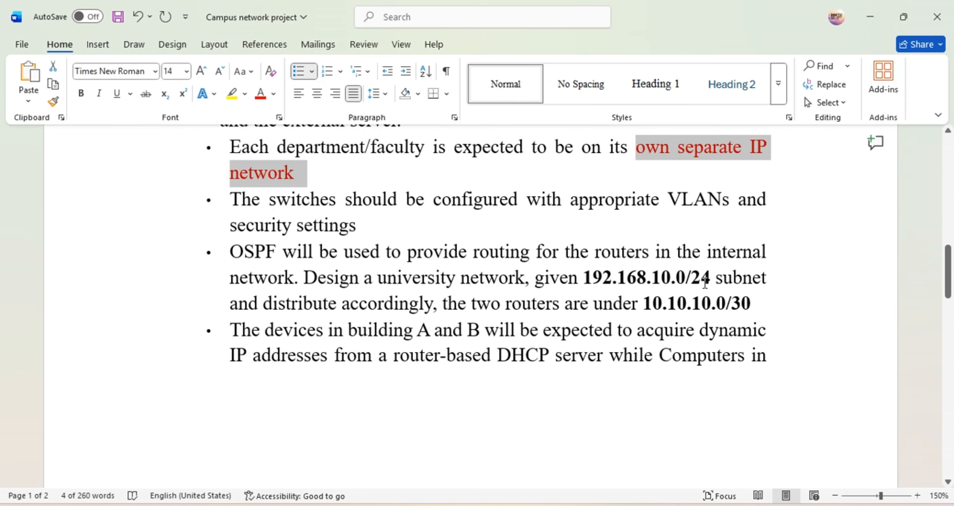
left_click_drag(705, 282, 584, 282)
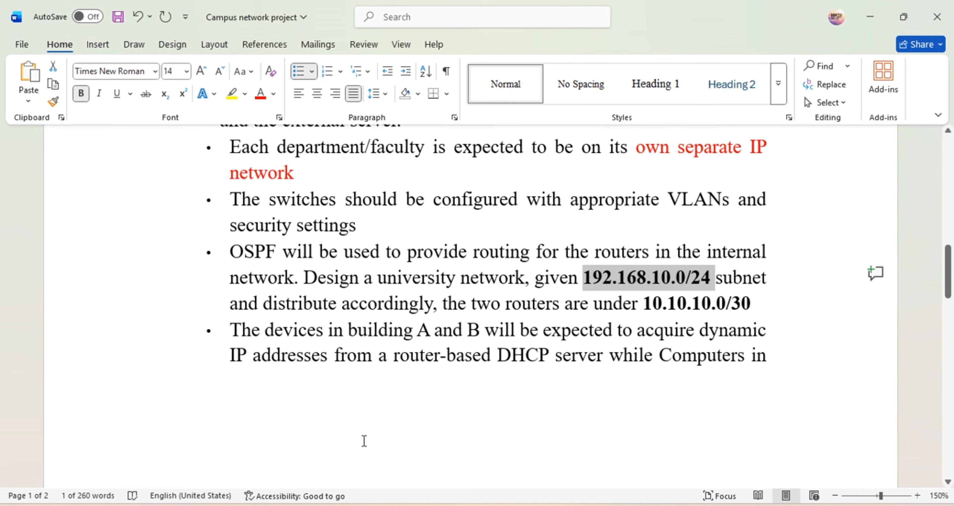
left_click(393, 505)
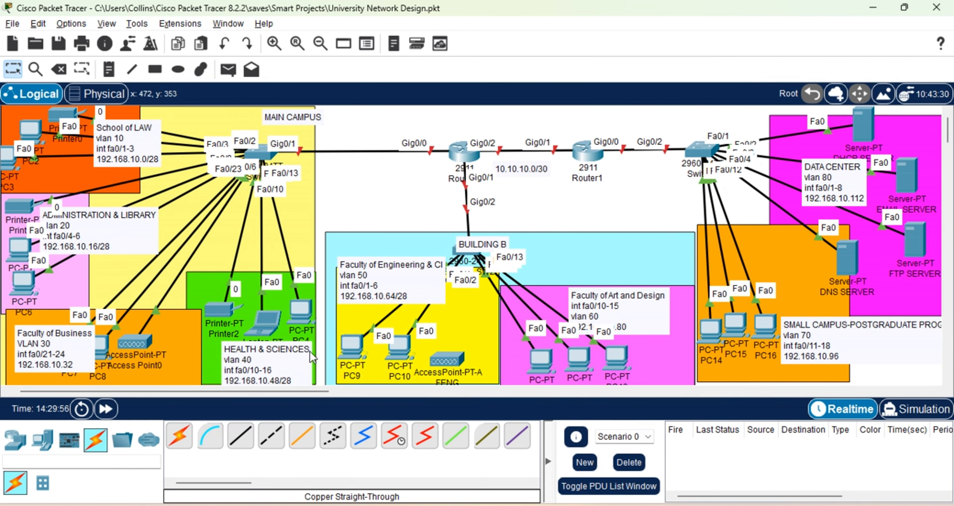
Open the command line of the main campus switch and start a console session at its user prompt.
left_click(264, 160)
key("Return")
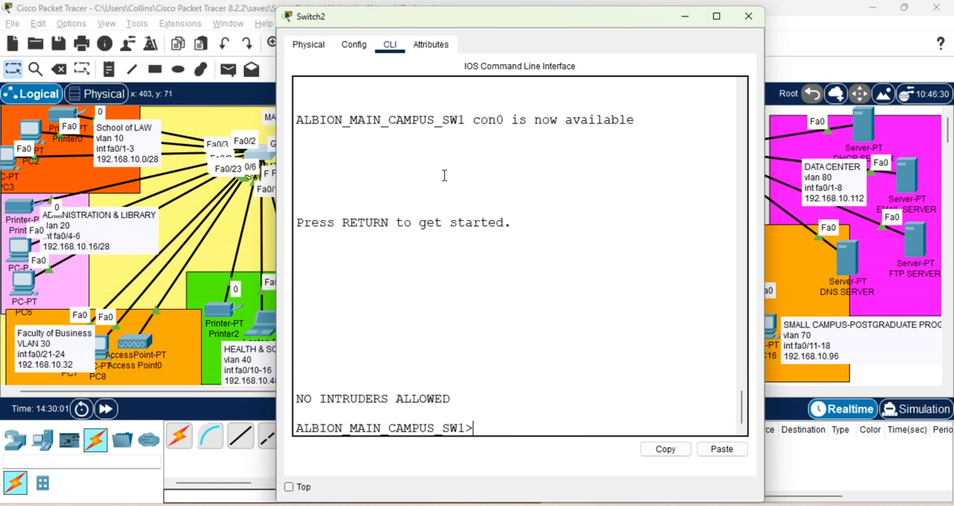
key("Return")
key("Return")
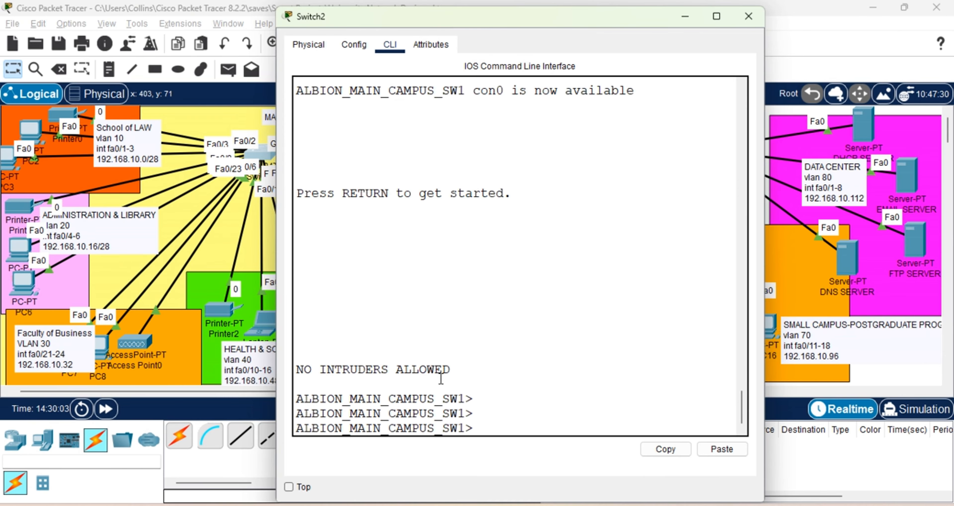
left_click_drag(466, 397, 299, 400)
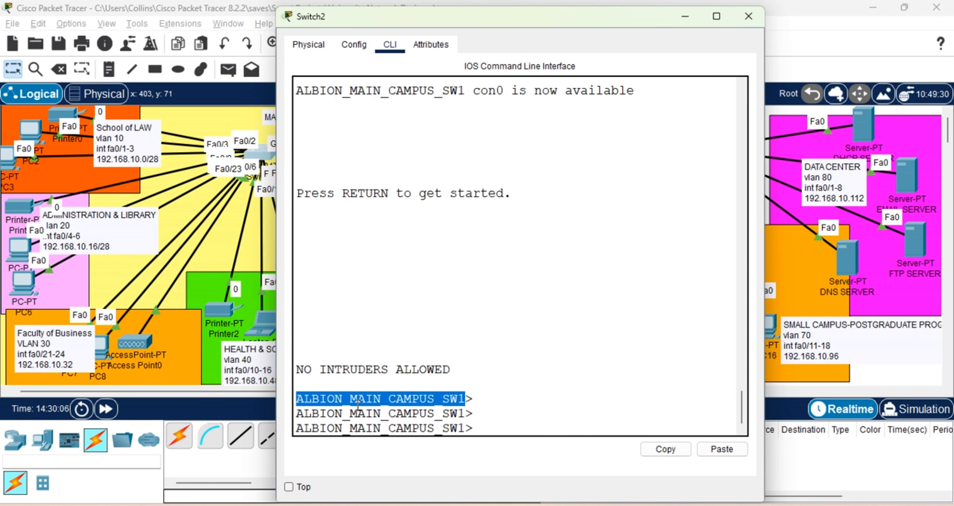
left_click(481, 414)
key("Return")
key("Return")
key("Return")
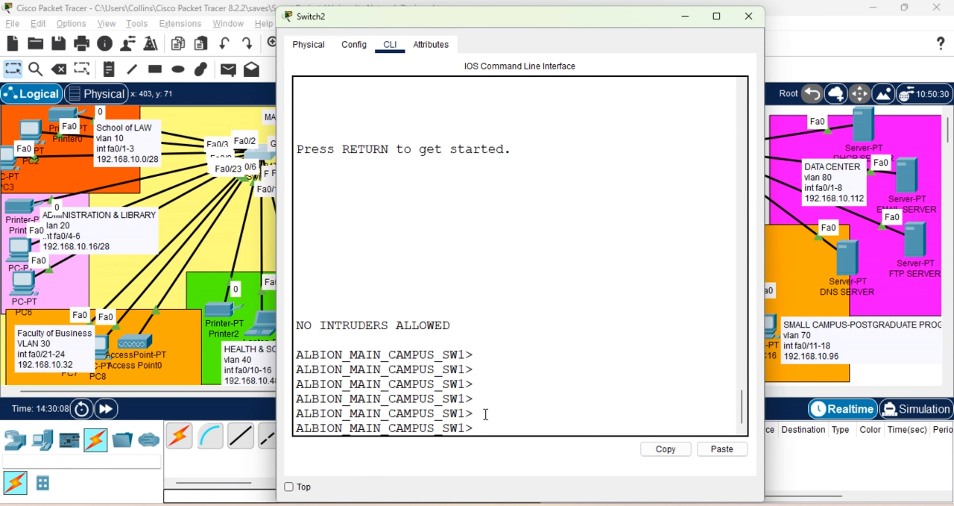
Enter privileged EXEC mode on the main campus switch with the enable command.
type("en")
key("Tab")
key("Return")
key("Return")
key("Return")
key("Return")
Run the show vl command to list the VLANs configured on the main campus switch.
type("sh")
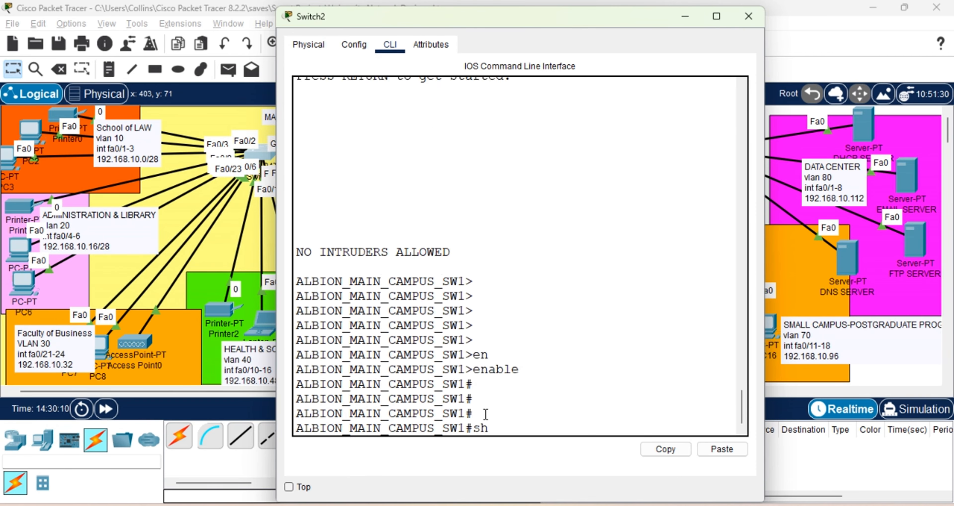
key("Tab")
type("r")
key("BackSpace")
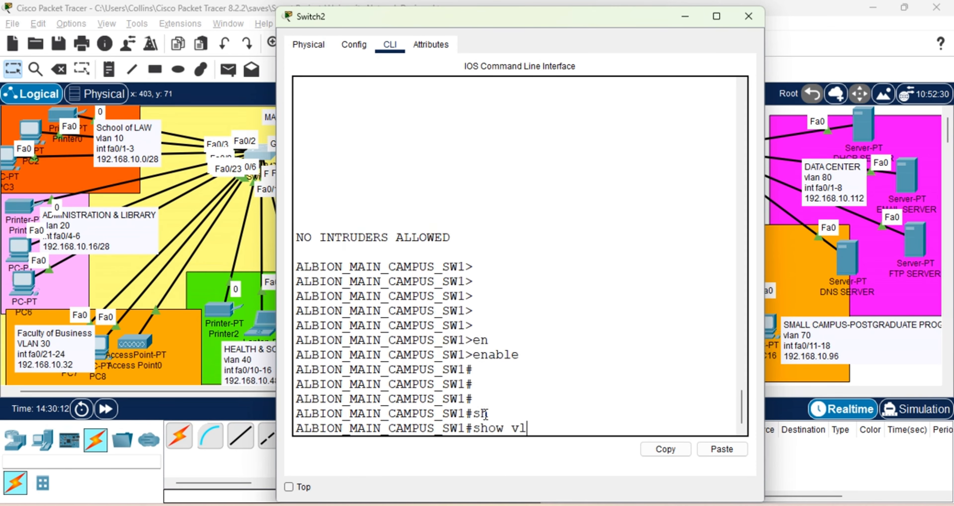
type("vl")
key("Return")
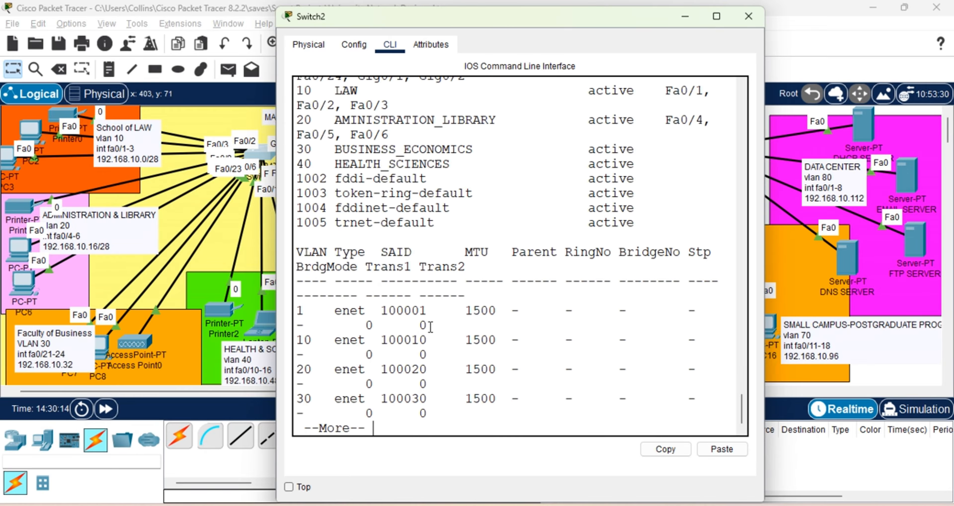
Examine the VLAN table for the names and ports assigned to VLANs 10 and 20.
scroll(451, 273, "up", 4)
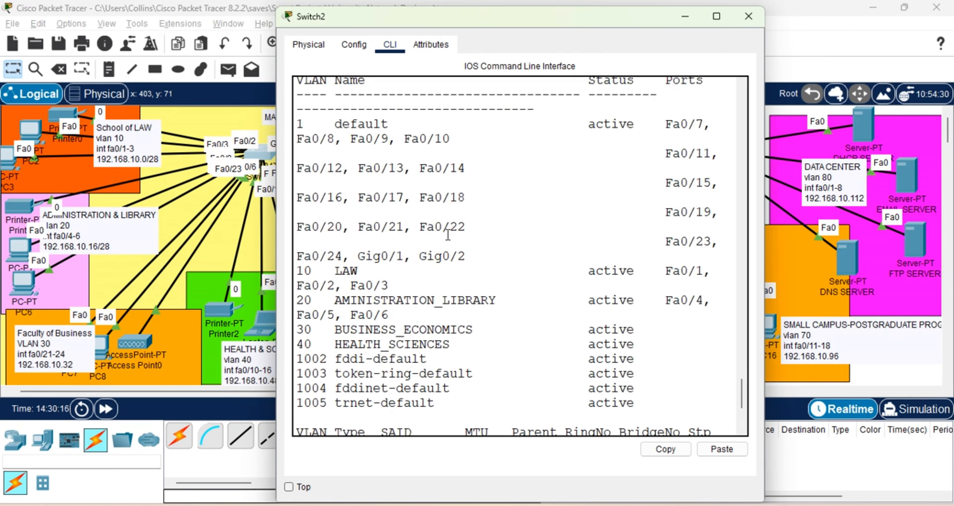
left_click_drag(334, 271, 367, 271)
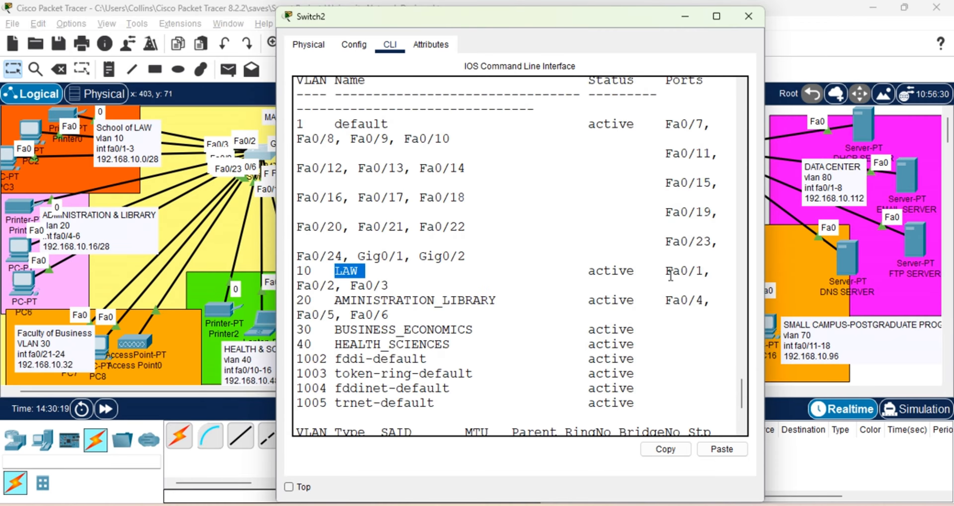
left_click_drag(677, 274, 389, 286)
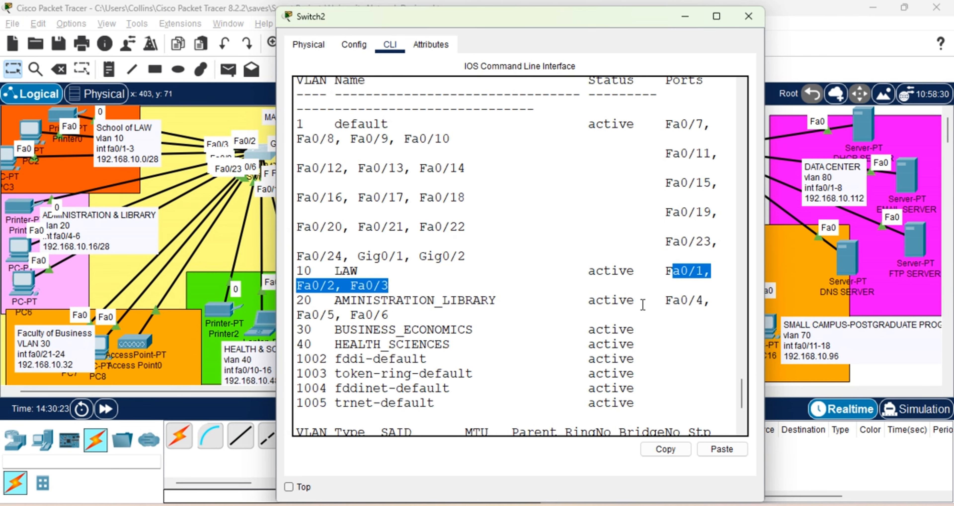
left_click(401, 318)
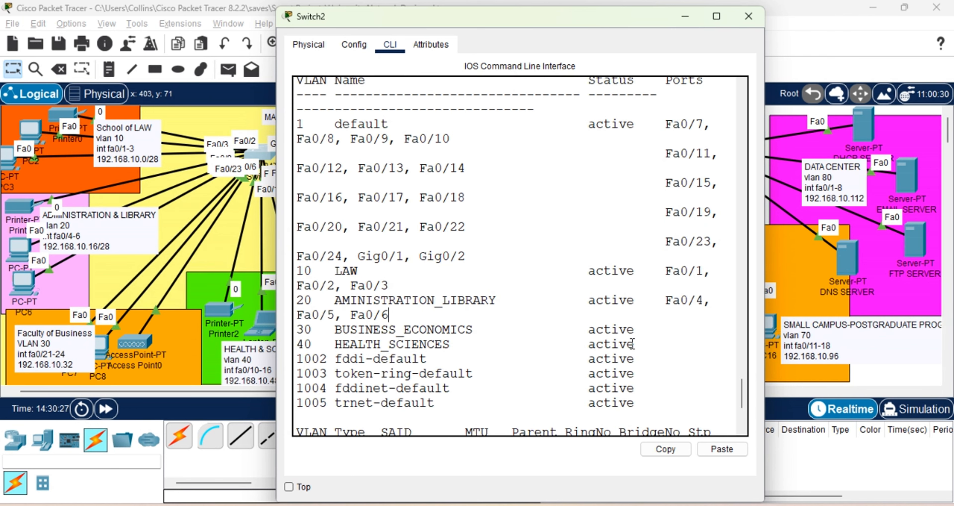
Move the switch window aside to uncover the main campus area, and end the VLAN listing to return to the privileged EXEC prompt.
left_click_drag(648, 335, 305, 344)
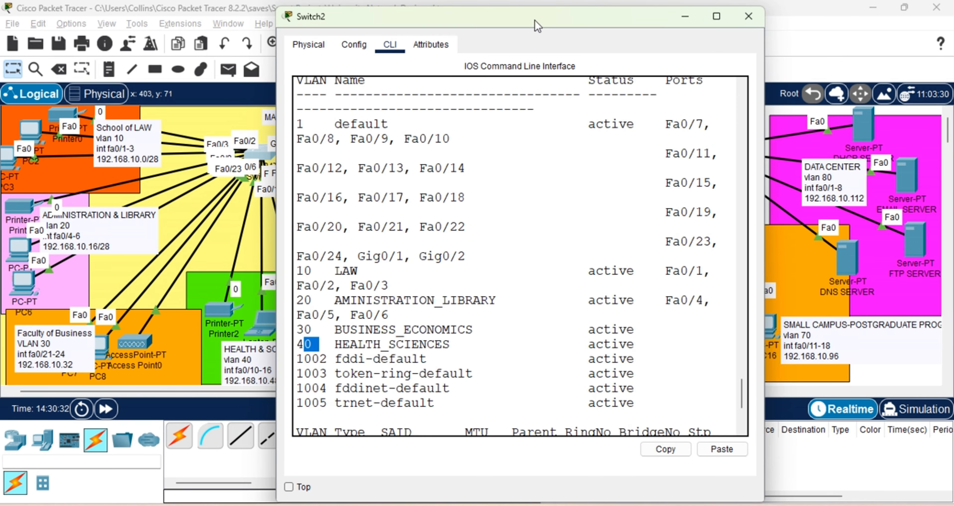
left_click_drag(546, 21, 636, 24)
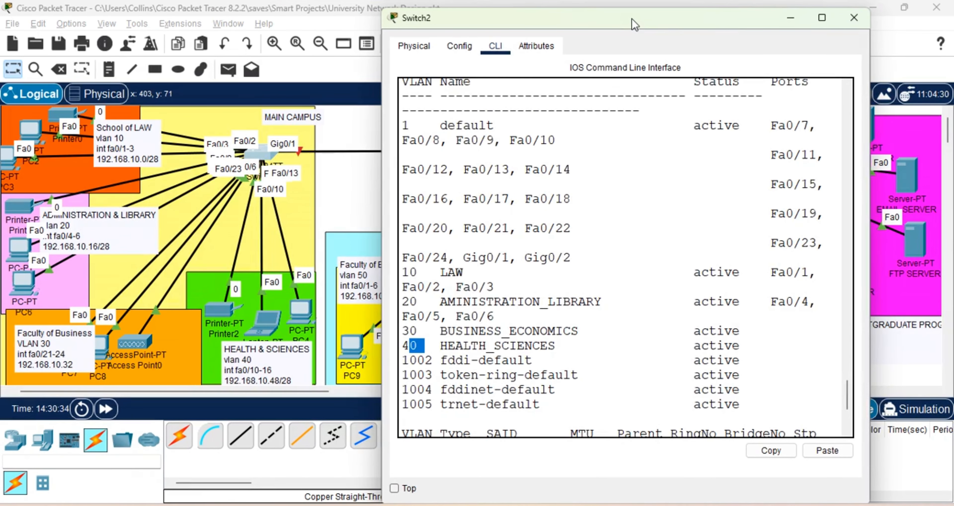
left_click_drag(577, 20, 617, 26)
left_click(624, 259)
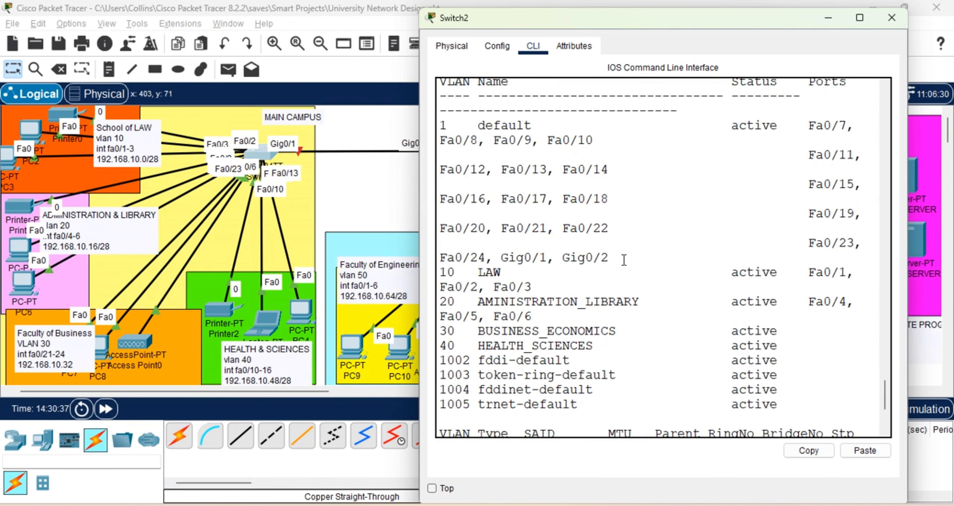
scroll(624, 259, "down", 7)
key("ctrl+c")
key("Return")
key("Return")
key("Return")
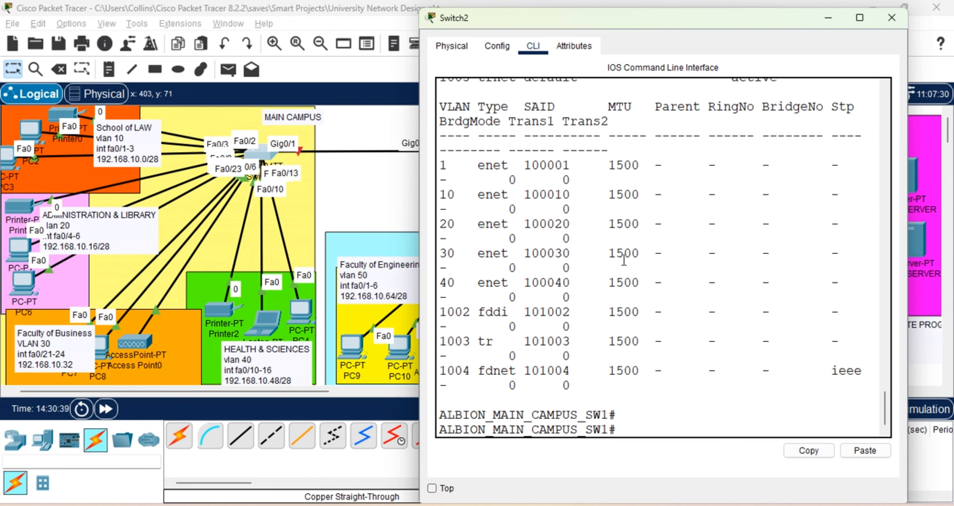
Enter global configuration mode with configure terminal and recheck the VLAN 30 and 40 entries in the earlier VLAN table.
type("con")
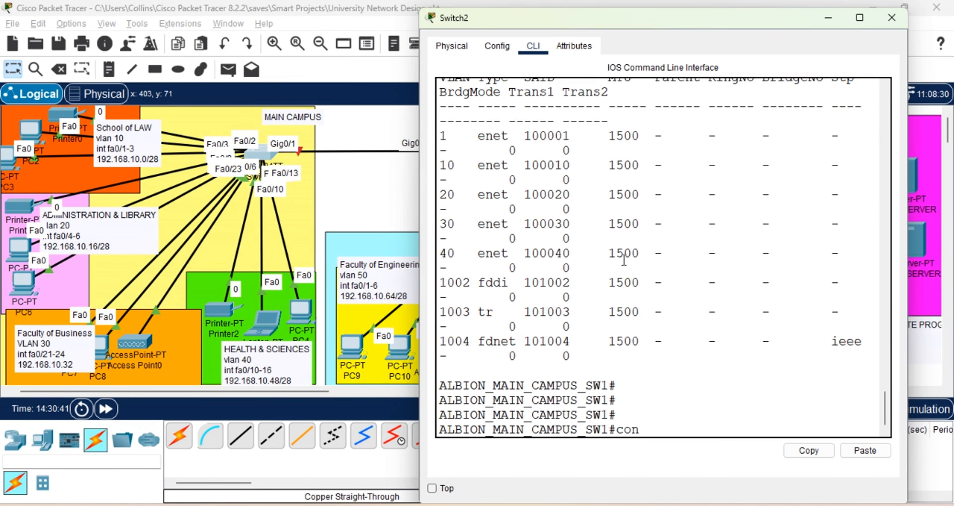
type("f")
key("Tab")
type("t")
key("Tab")
key("Return")
key("Return")
key("Return")
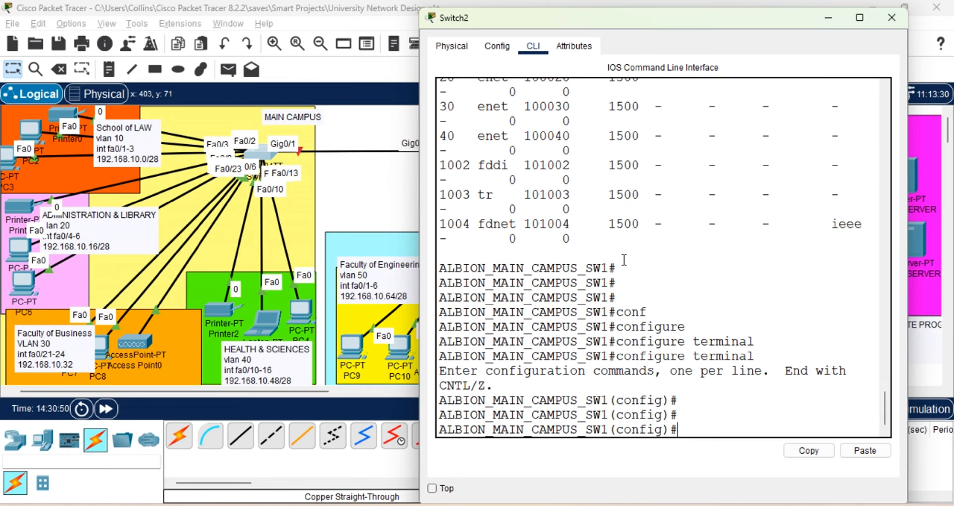
scroll(560, 143, "up", 6)
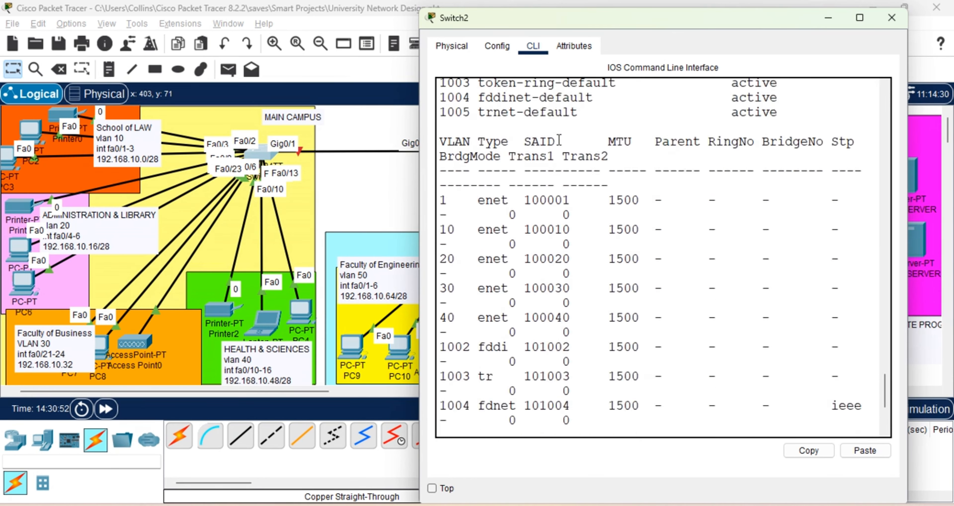
scroll(559, 140, "up", 1)
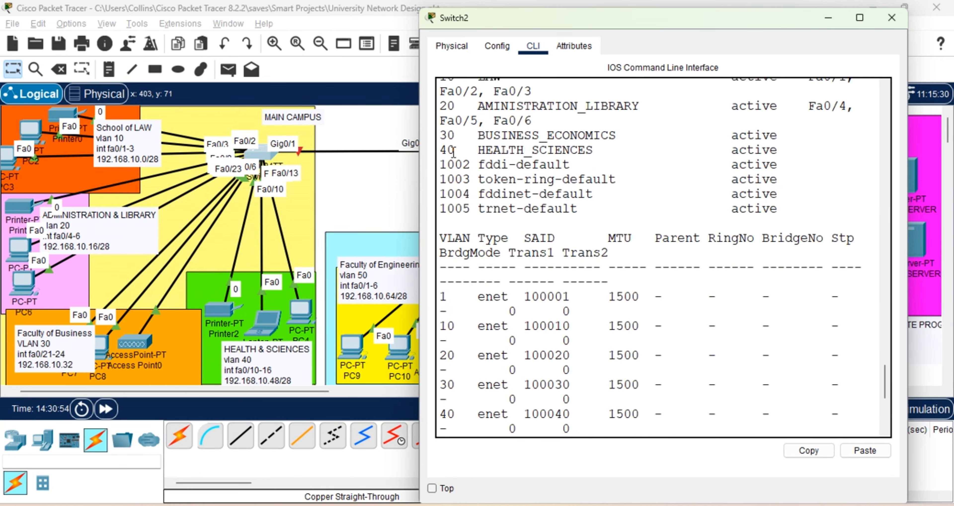
scroll(517, 165, "down", 7)
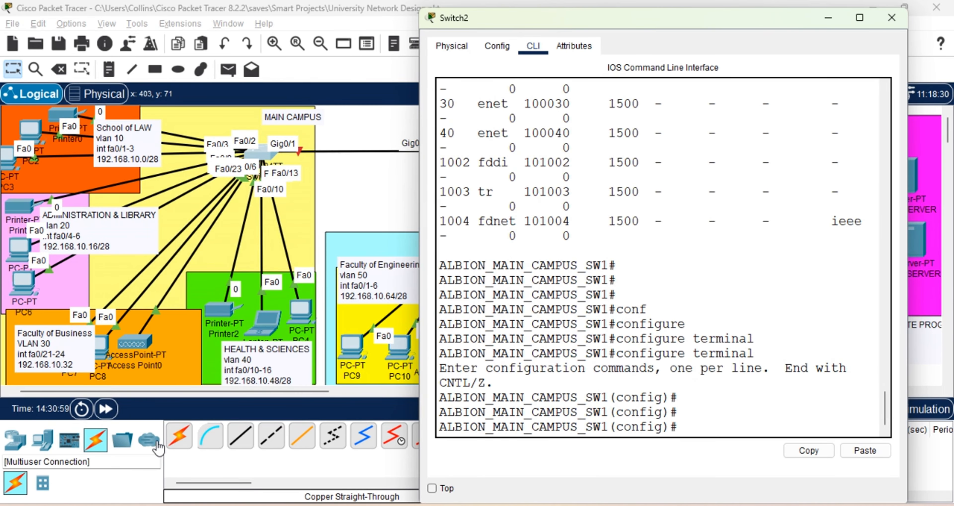
Space out PC8 and the access point in the Faculty of Business area, and return to the main campus switch's configuration prompt.
mouse_move(127, 345)
left_mouse_down()
mouse_move(143, 352)
mouse_move(148, 373)
mouse_move(313, 379)
mouse_move(187, 358)
mouse_move(114, 332)
left_mouse_up()
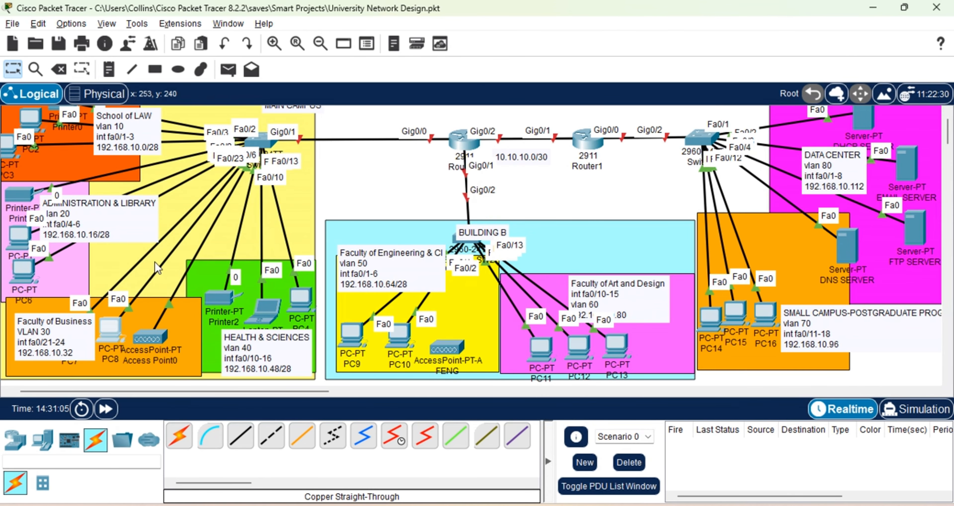
left_click(266, 142)
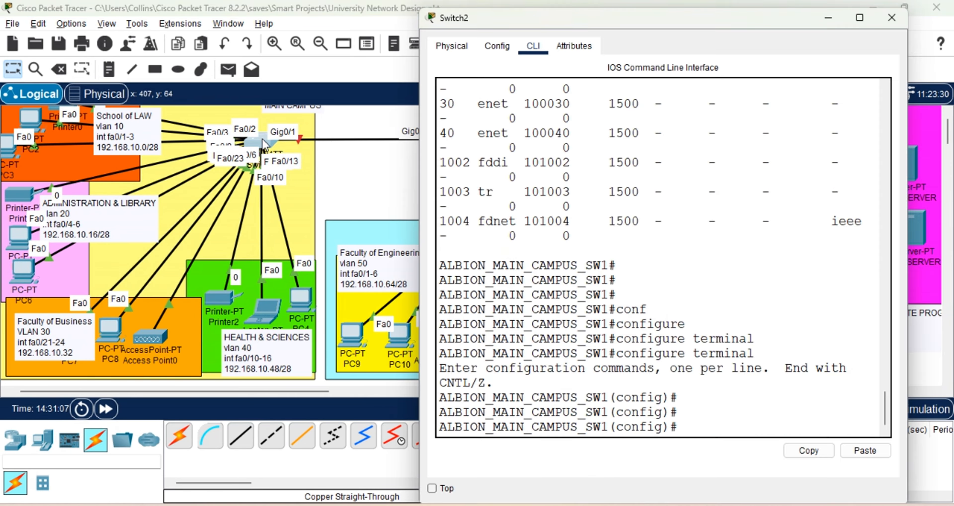
key("Return")
key("Return")
key("Return")
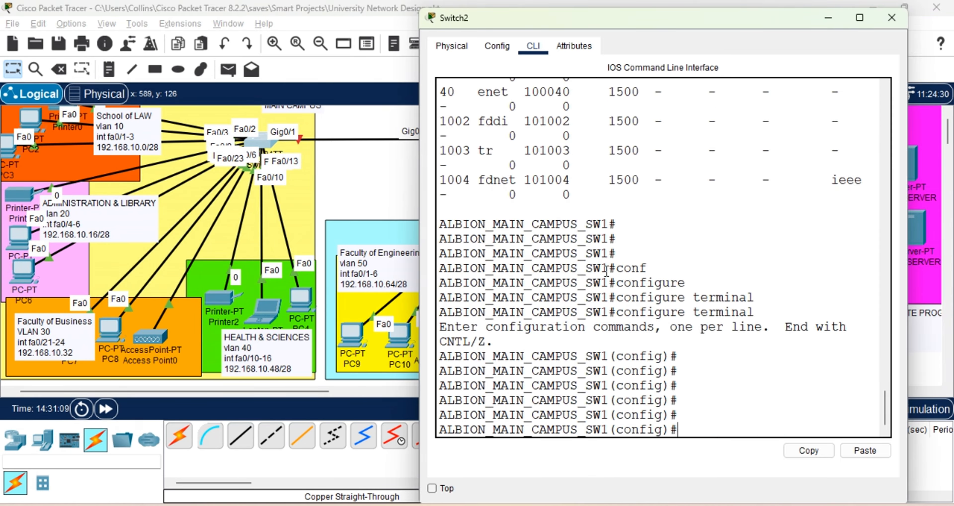
Select ports fastEthernet 0/20-24 for configuration with the interface range command.
type("inter")
key("Tab")
type("r")
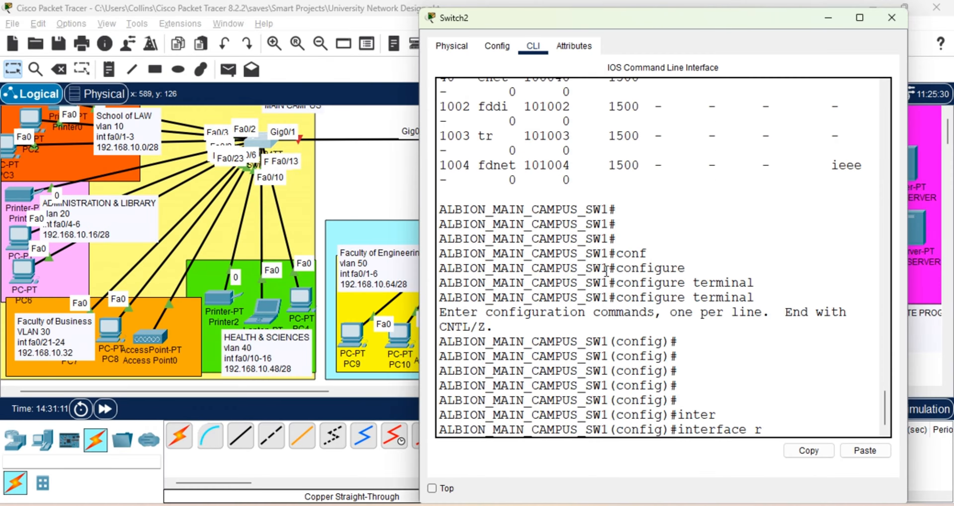
key("Tab")
type("f")
key("Tab")
type("0")
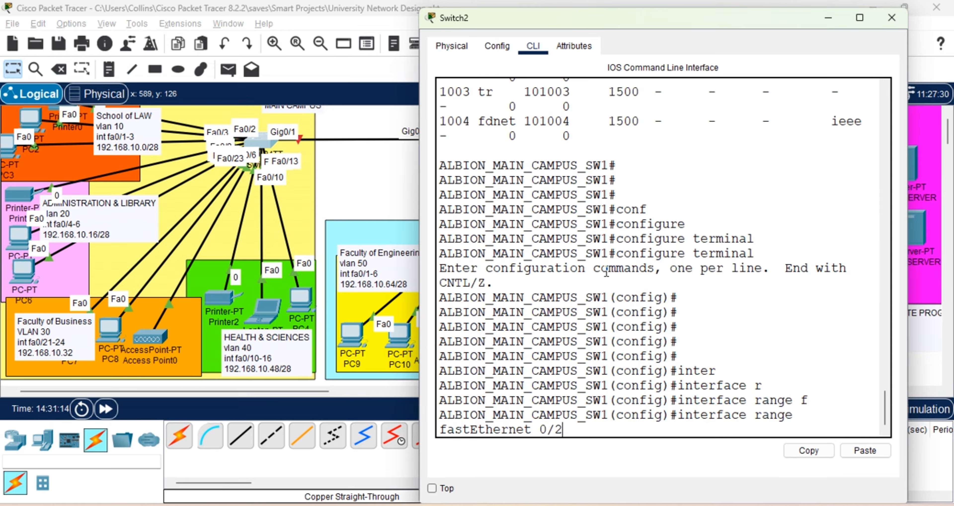
type("/210")
key("BackSpace")
type("0-2")
type("3")
key("BackSpace")
type("4")
key("Return")
key("Return")
key("Return")
Set the fastEthernet 0/20-24 ports to access mode with switchport mode access.
type("sw")
key("Tab")
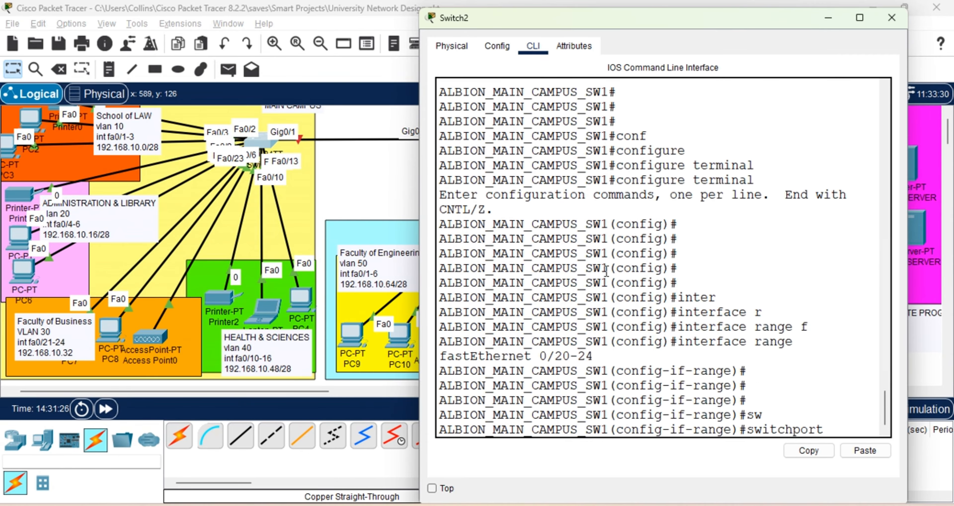
type("m")
key("Tab")
type("a")
key("Tab")
key("Return")
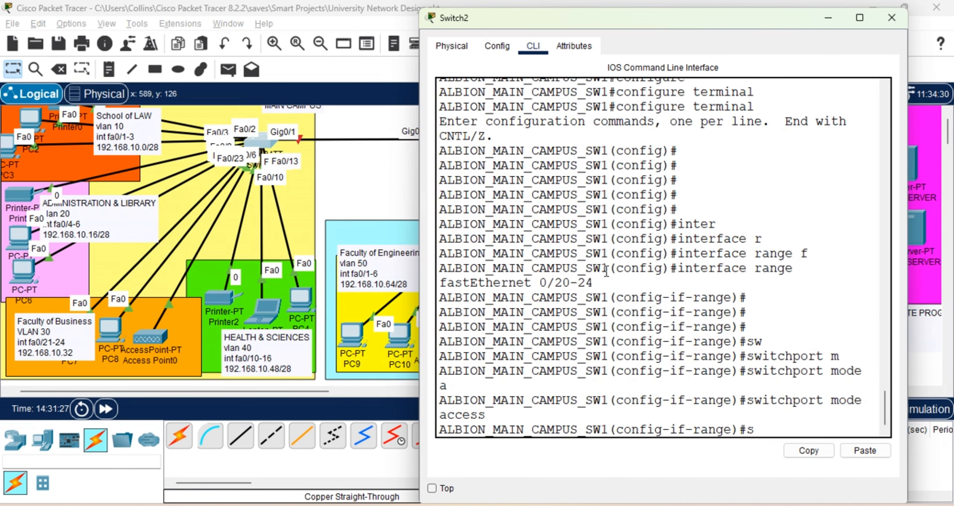
Assign the fastEthernet 0/20-24 ports to VLAN 30 with switchport access vlan 30.
type("s")
key("Tab")
type("w")
key("Tab")
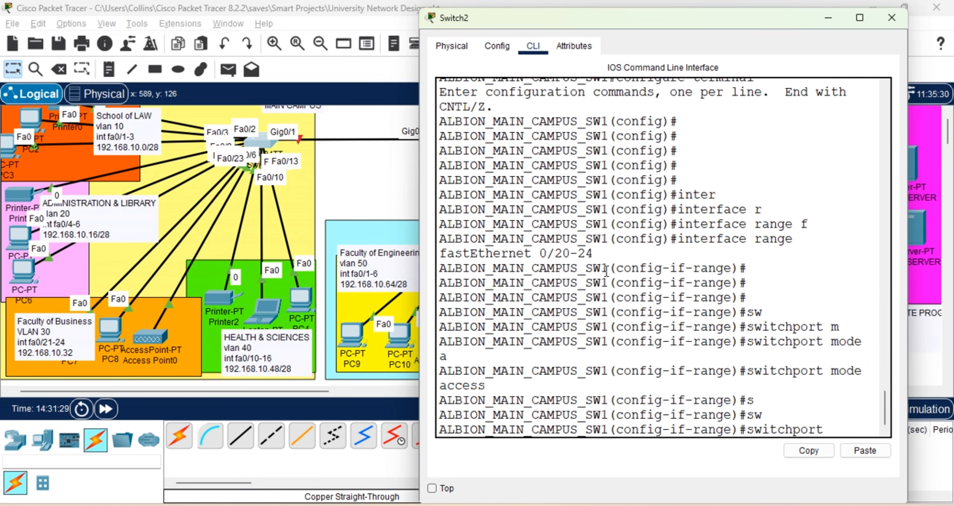
type("ac")
key("Tab")
type("vl")
key("Tab")
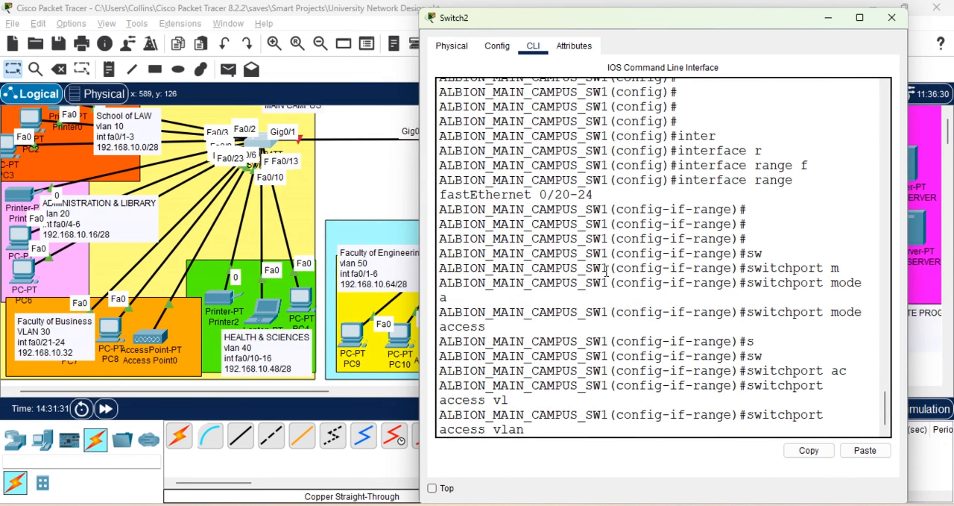
type("30")
key("Return")
key("Return")
key("Return")
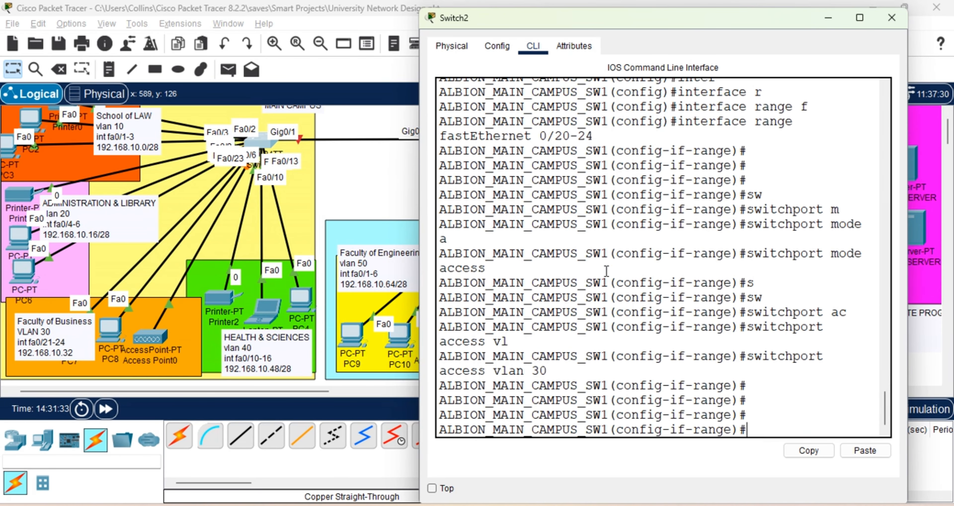
Exit the interface range configuration back to global configuration mode on the main campus switch.
type("exi")
key("Tab")
key("Return")
key("Return")
key("Return")
key("Return")
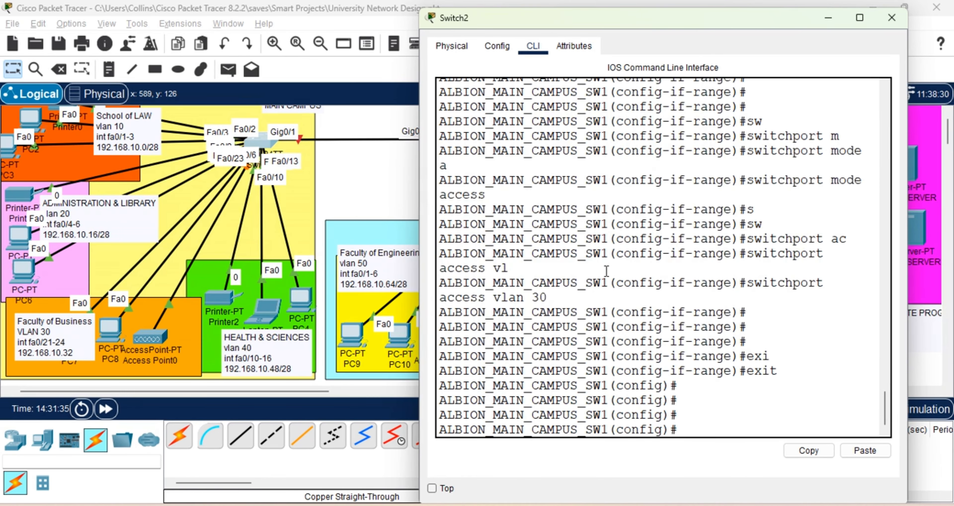
Select the Health & Sciences ports fastEthernet 0/10-16 for configuration with the interface range command.
type("inter")
key("Tab")
type("r")
key("Tab")
type("f")
key("Tab")
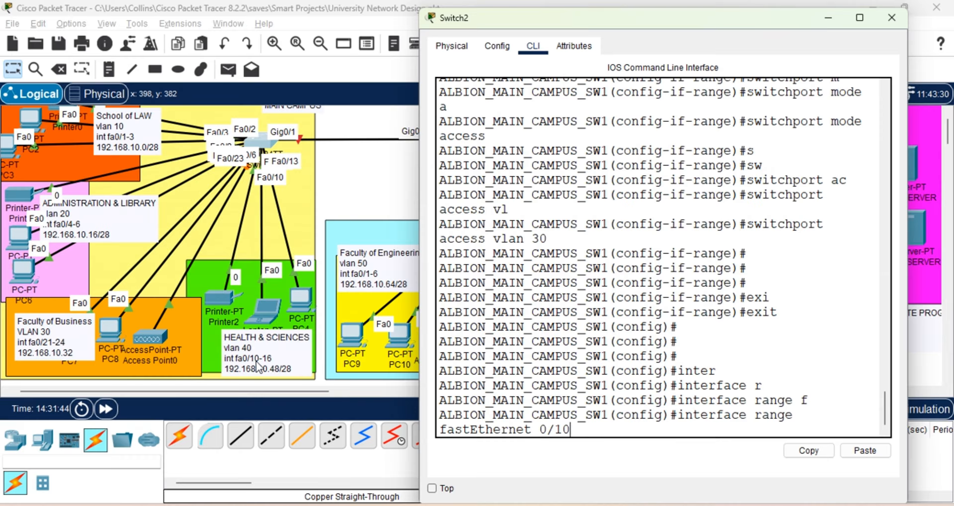
type("10-16")
key("Return")
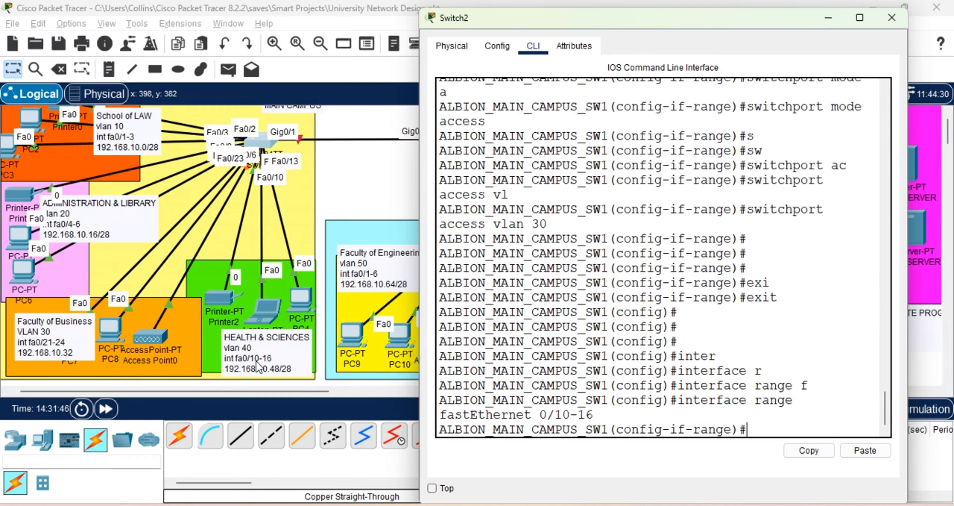
Set the fastEthernet 0/10-16 ports to access mode with switchport mode access.
type("sw")
key("Tab")
type("m")
key("Tab")
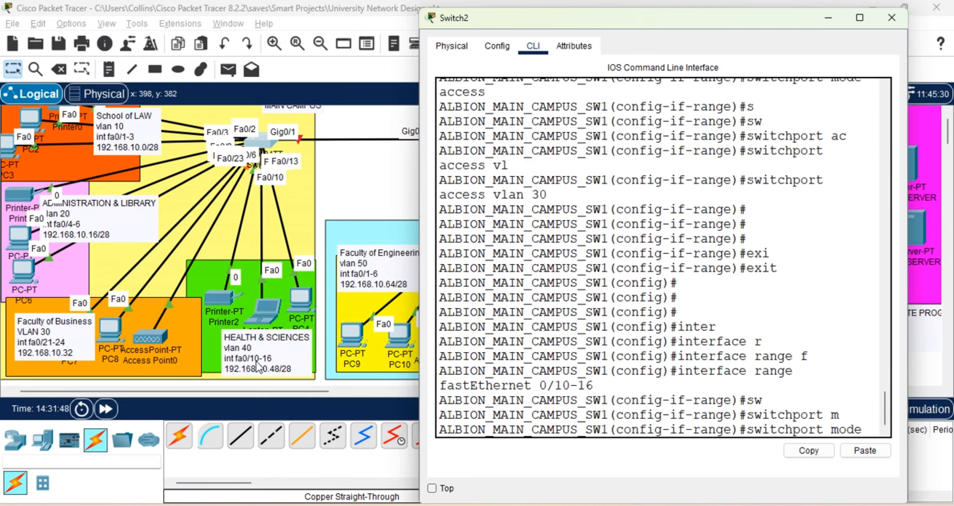
type("a")
key("Tab")
key("Return")
Assign the fastEthernet 0/10-16 ports to VLAN 40 with switchport access vlan 40.
type("sw")
key("Tab")
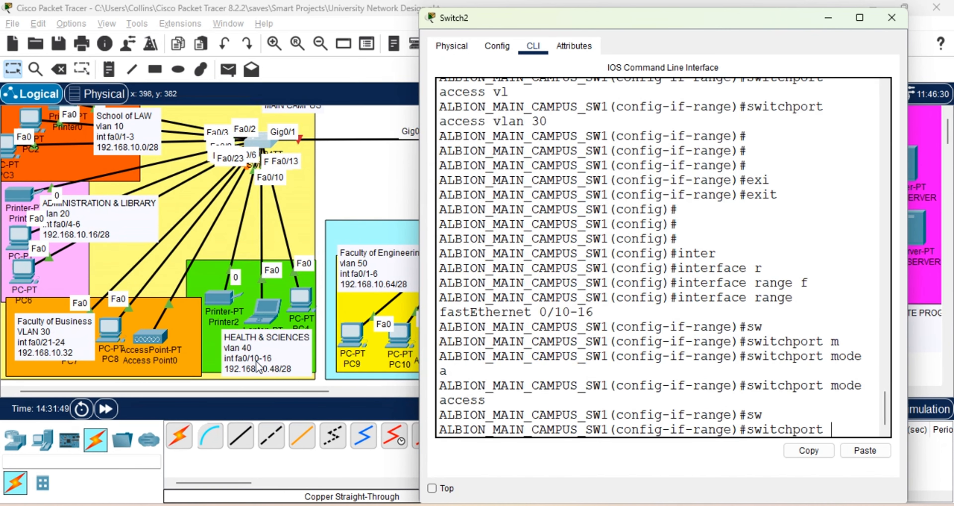
type("a")
key("Tab")
type("vl")
key("Tab")
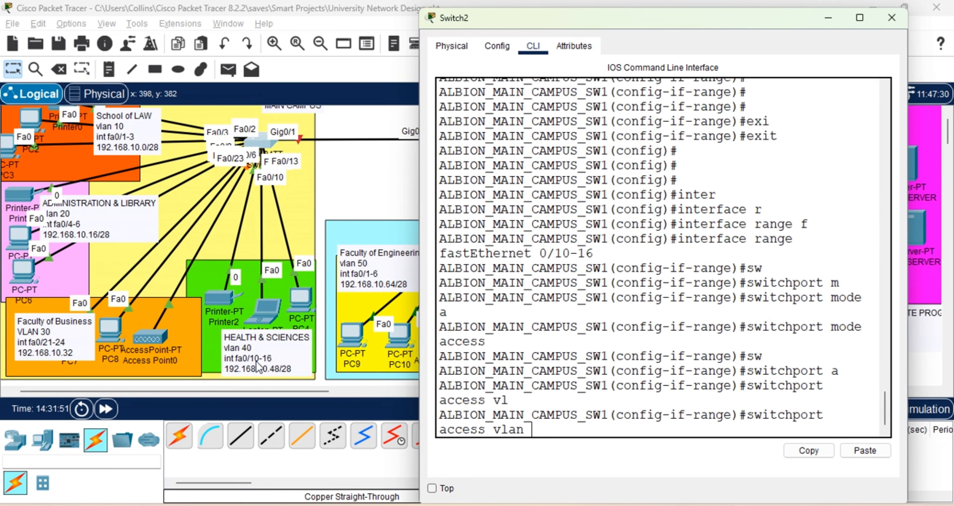
type("40")
key("Return")
key("Return")
key("Return")
key("Return")
key("Return")
key("Return")
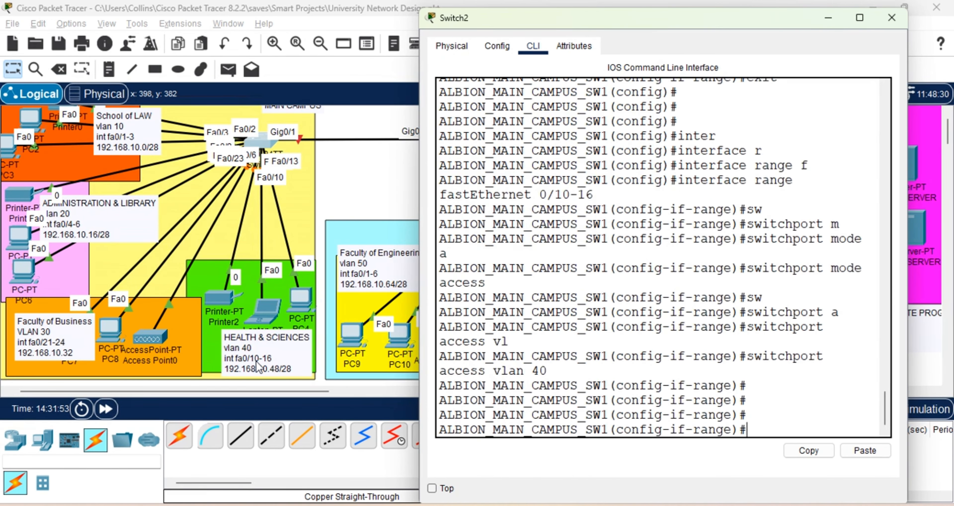
Exit both the interface range and global configuration modes to return to the privileged EXEC prompt.
type("e")
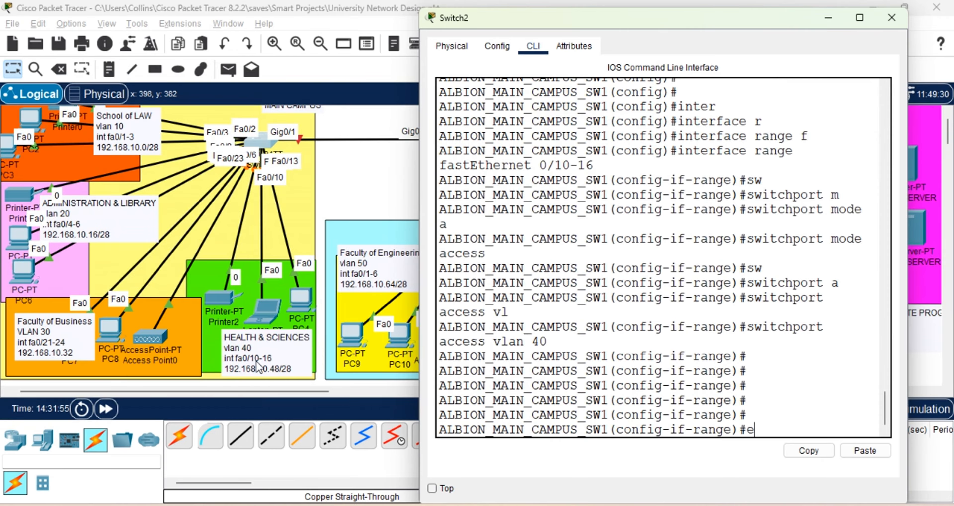
type("ni")
key("Tab")
key("Return")
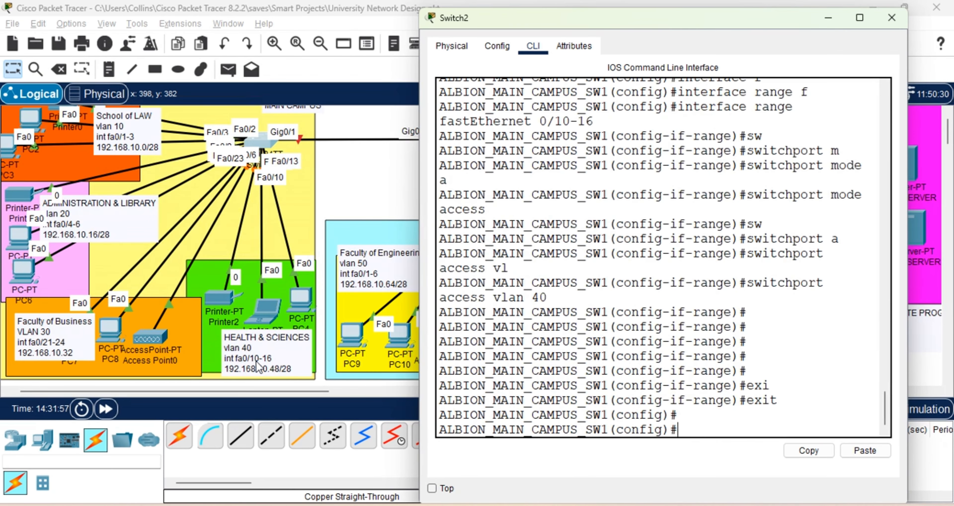
key("Return")
key("Return")
type("exi")
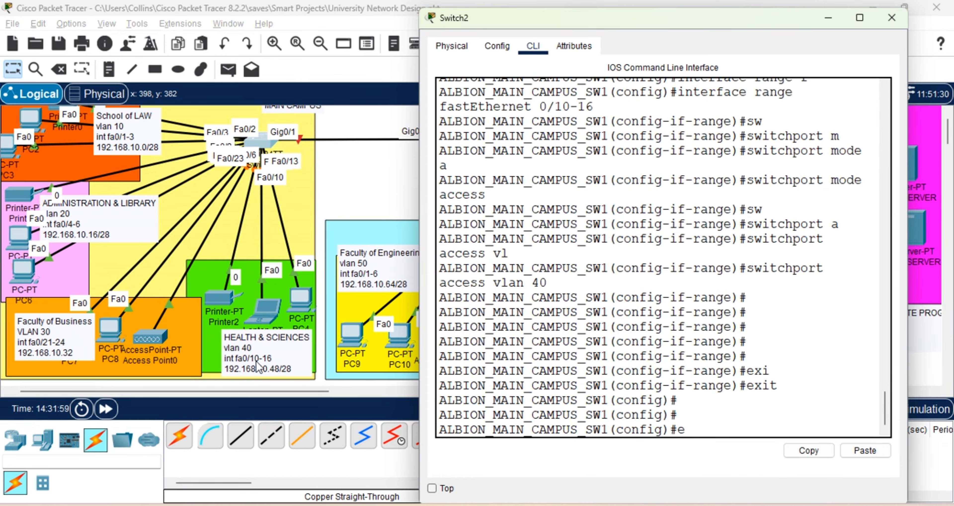
key("Tab")
key("Return")
key("Return")
key("Return")
key("Return")
key("Return")
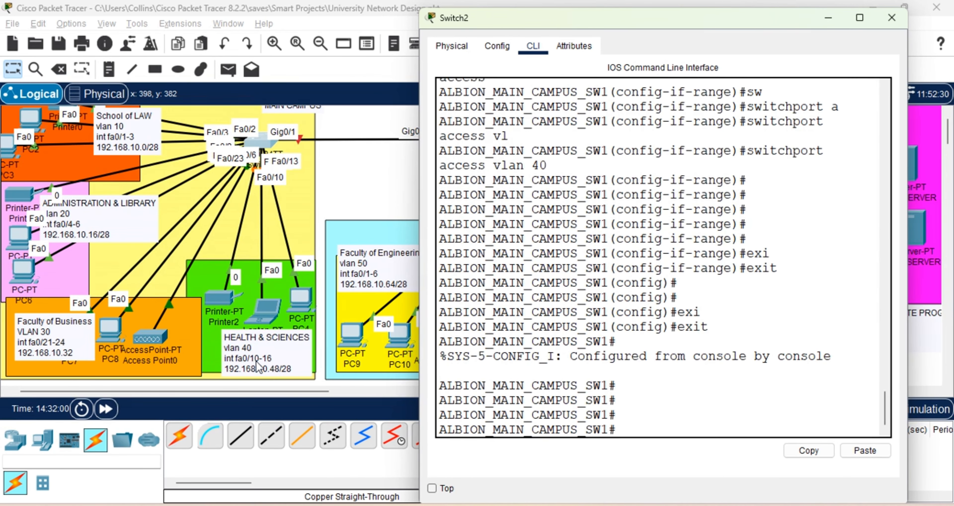
List the main campus switch's VLANs with the show vlan command and check the ports assigned to VLANs 30 and 40.
type("sh")
key("Tab")
type("vl")
key("Tab")
key("Return")
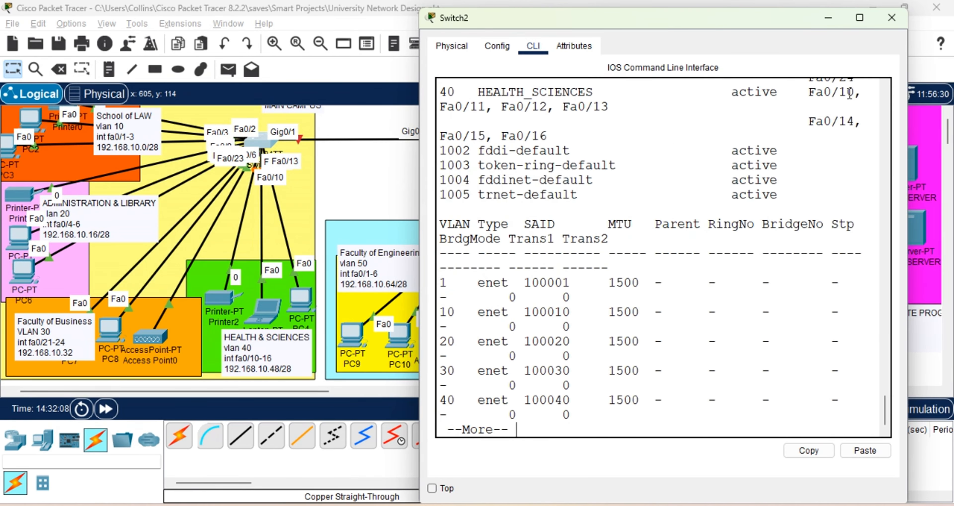
left_click_drag(848, 95, 849, 102)
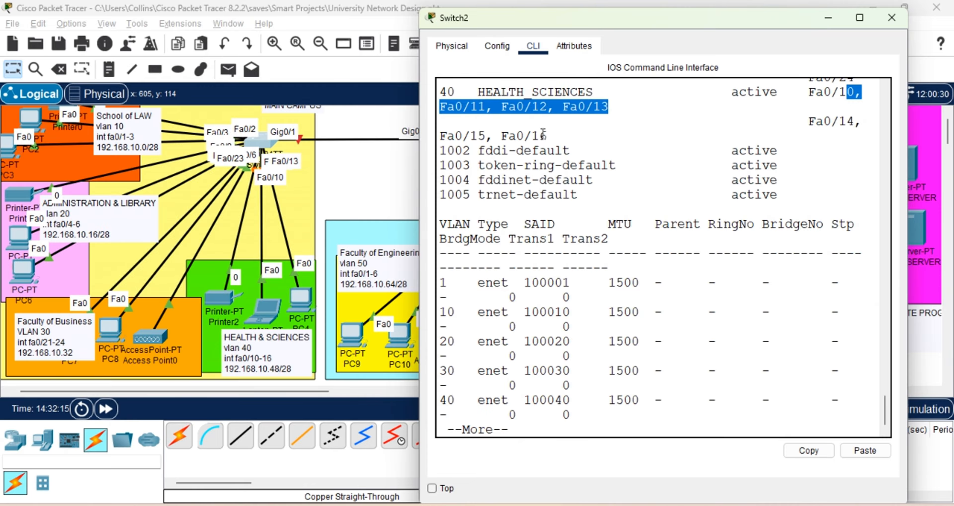
scroll(548, 134, "up", 3)
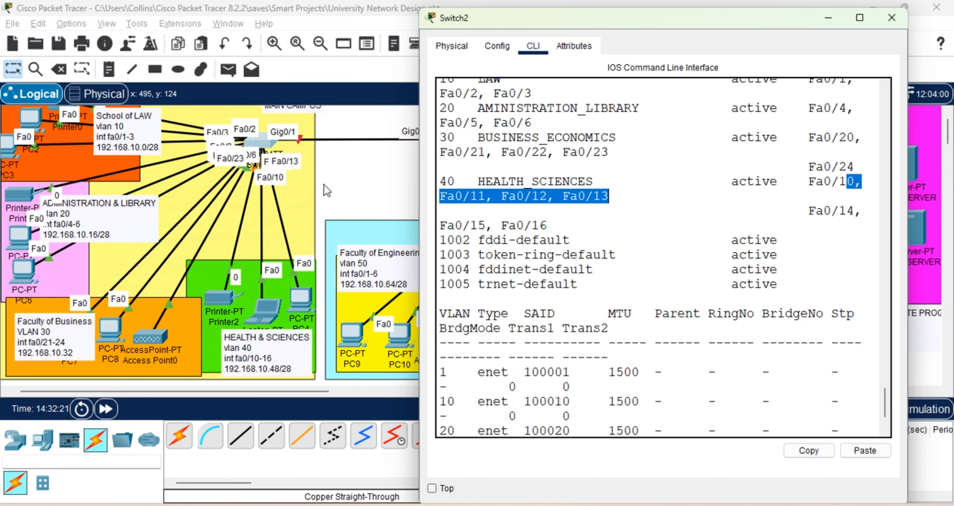
Fast-forward the simulation time and reopen the main campus switch's command line.
left_click(106, 408)
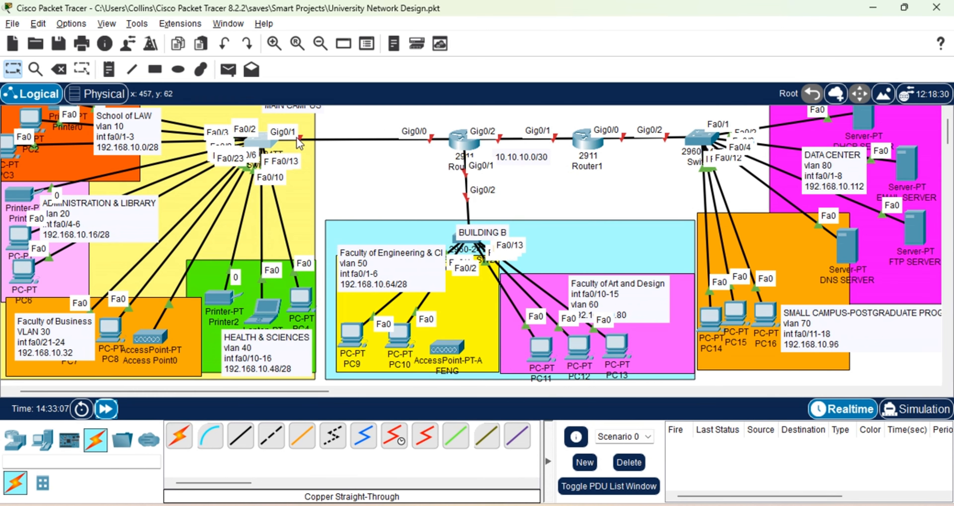
left_click(273, 148)
left_click_drag(610, 195, 845, 182)
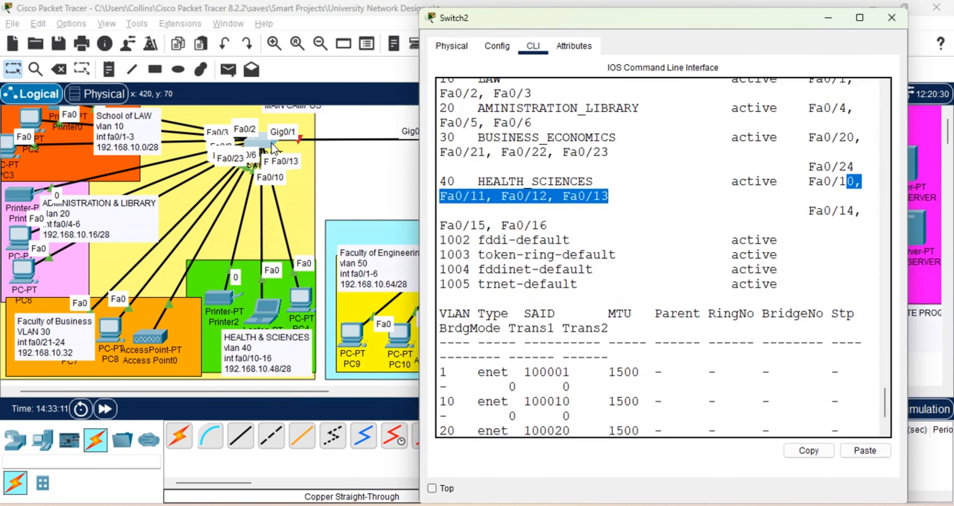
Leave the VLAN listing and return the main campus switch to a clear privileged EXEC prompt.
left_click(718, 200)
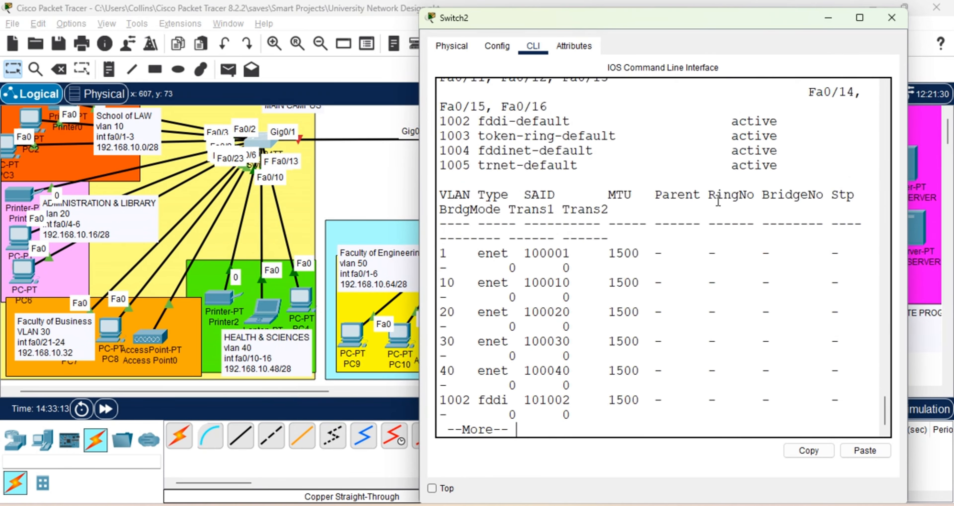
type("conf")
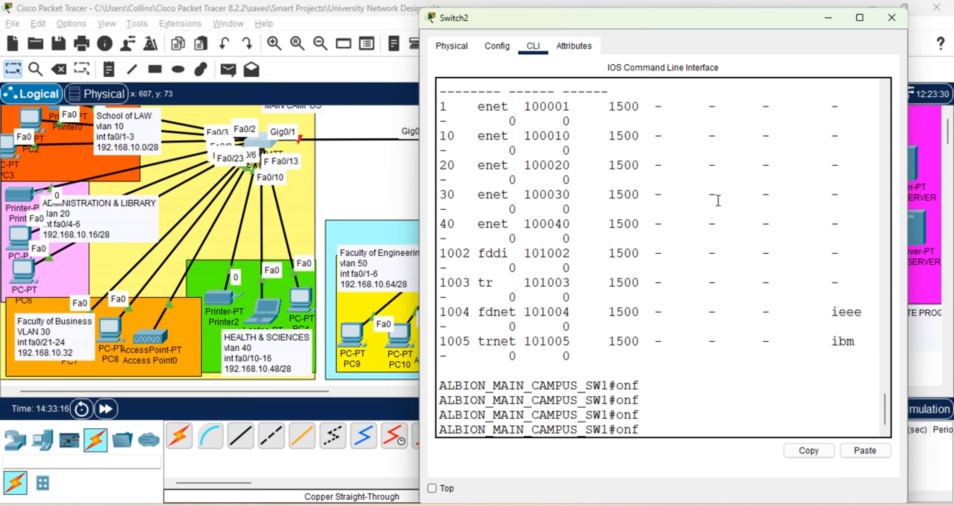
key("Return")
key("ctrl+shift+6")
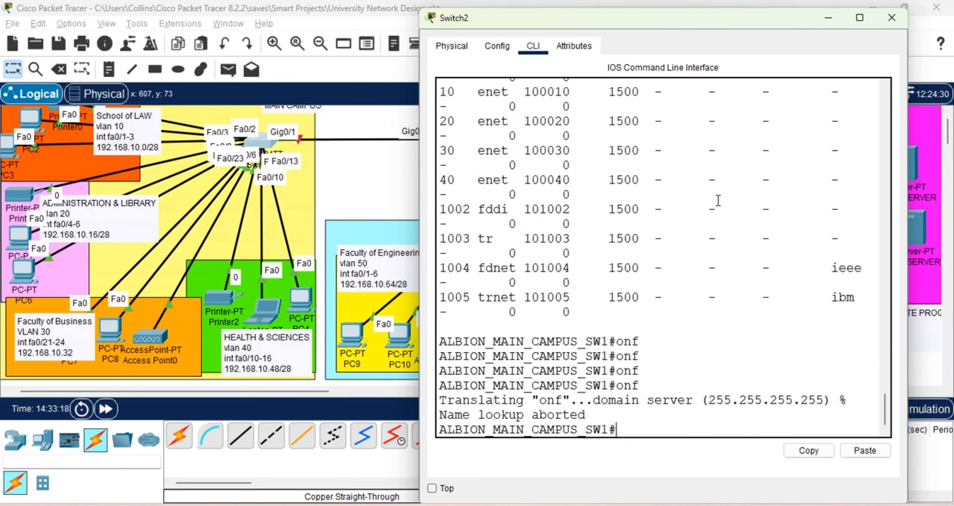
key("Return")
key("Return")
key("Return")
key("Return")
Enter global configuration mode on the main campus switch with configure terminal.
type("conf")
key("Tab")
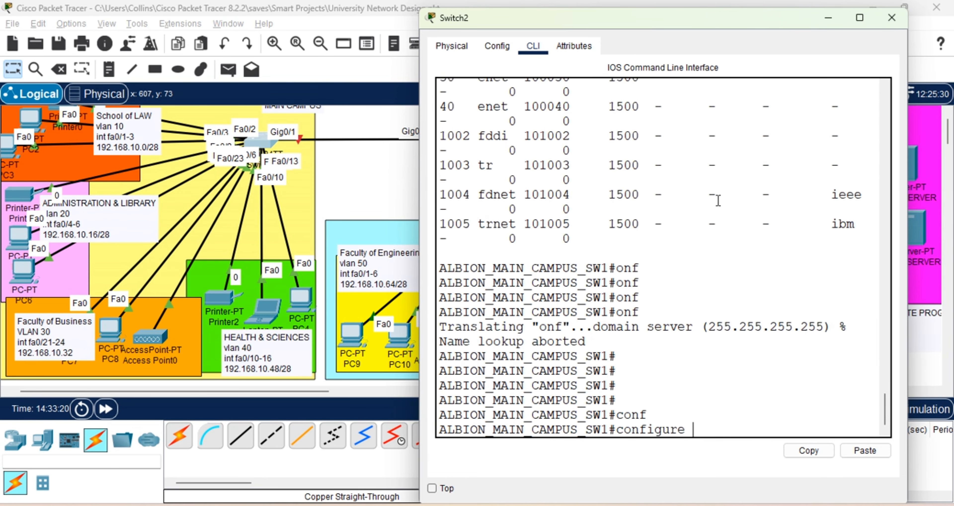
type("t")
key("Tab")
key("Return")
key("Return")
key("Return")
key("Return")
Set the main campus switch's gigabitEthernet 0/1 interface to trunk mode with switchport mode trunk.
type("inter")
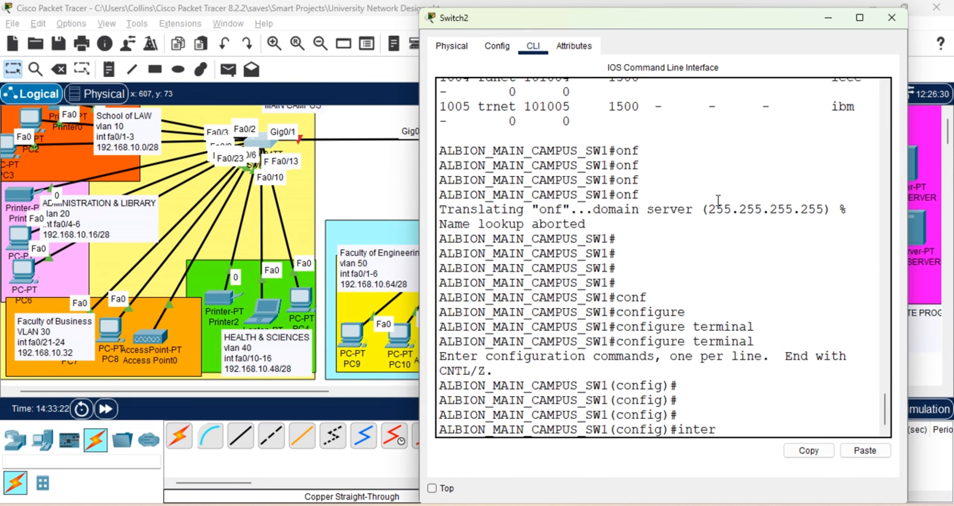
key("Tab")
type("g")
key("Tab")
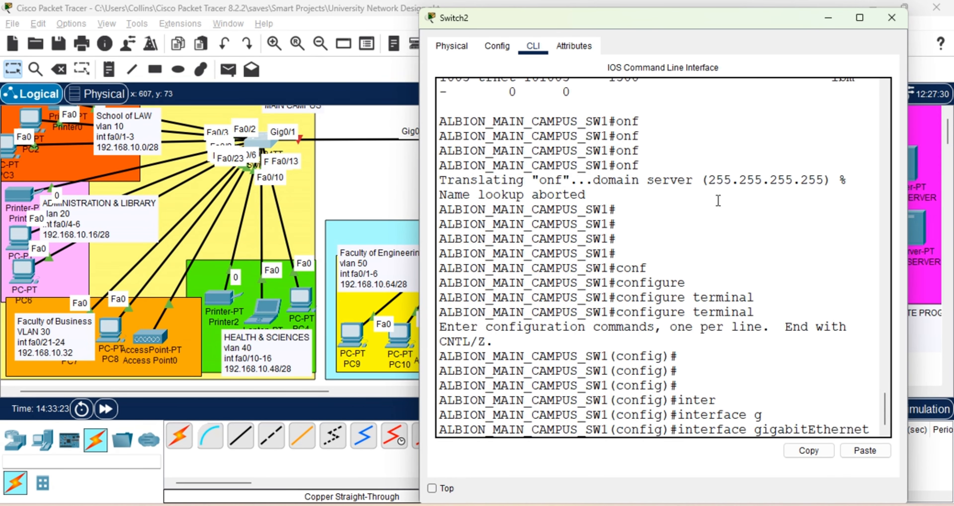
type("0/1")
key("Return")
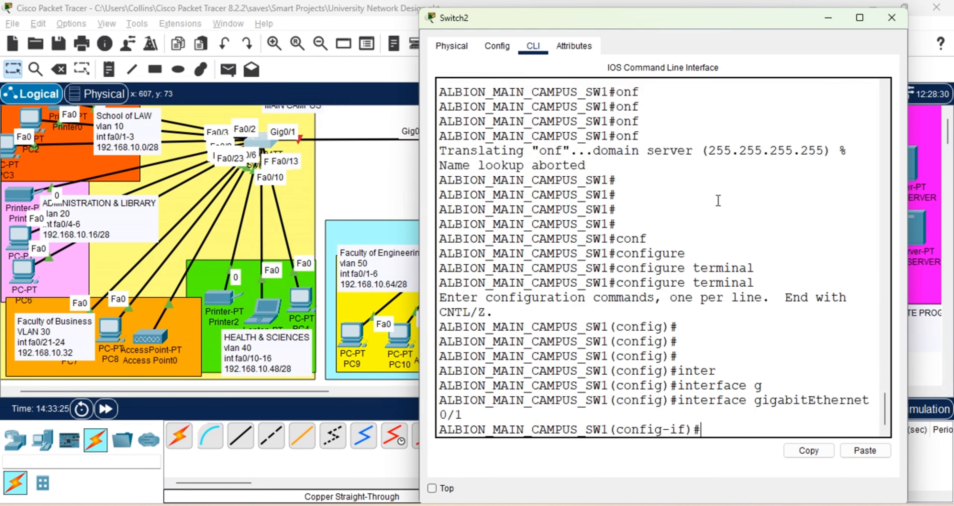
type("sw")
key("Tab")
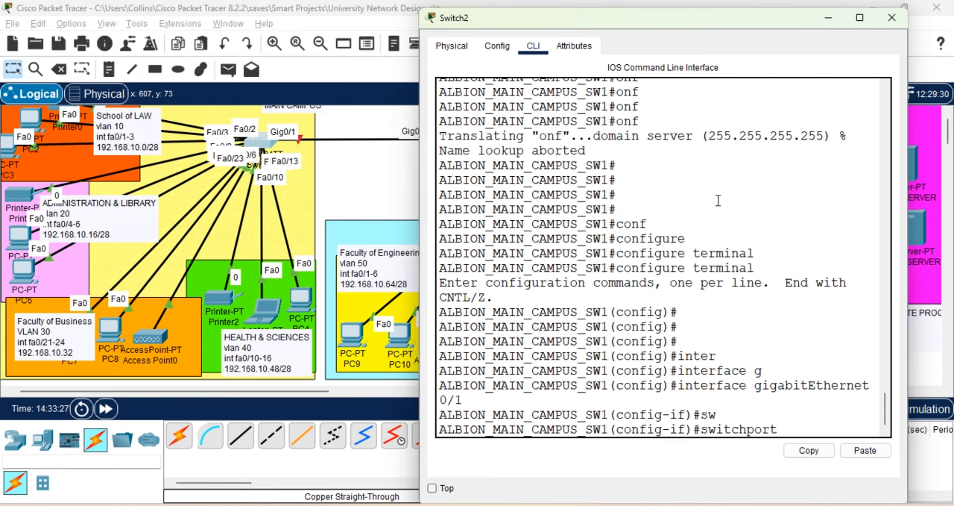
type("m")
key("Tab")
type("tr")
key("Tab")
key("Return")
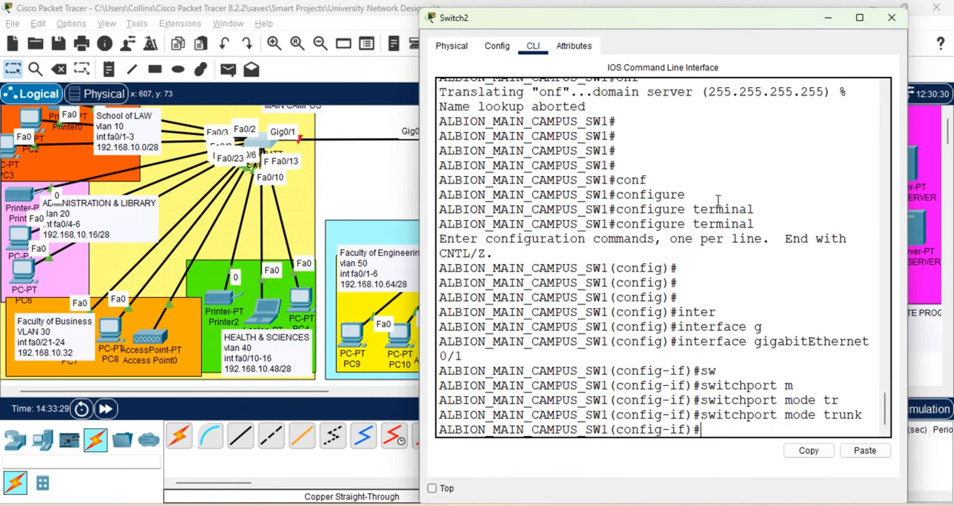
Give the gigabitEthernet 0/1 interface the description TRUNK PORT FOR MAIN CAMPUS.
type("des")
key("Tab")
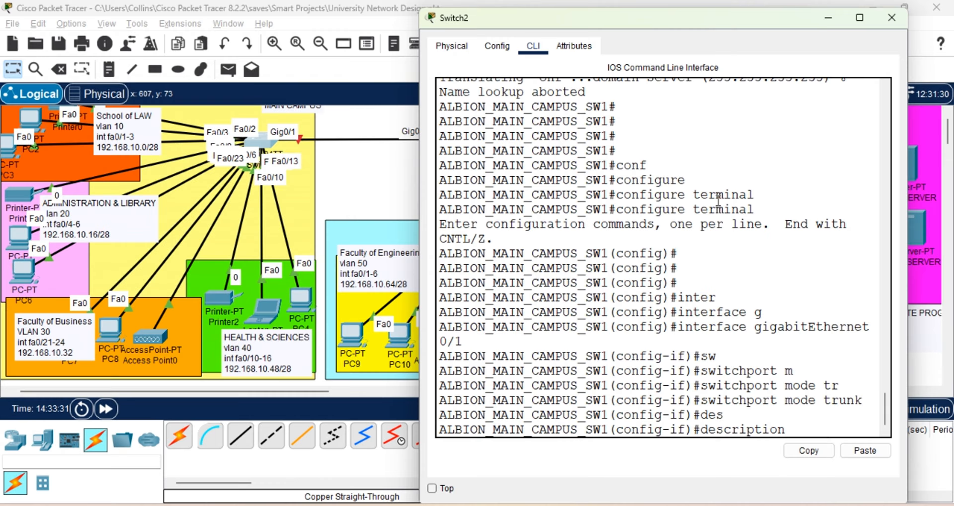
type("TRUNK PORT")
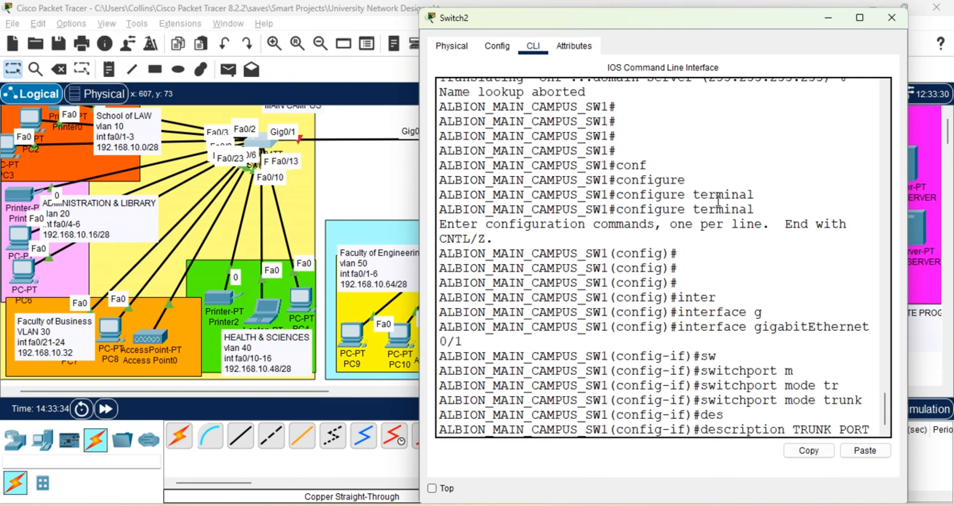
type(" FOR MAIN ")
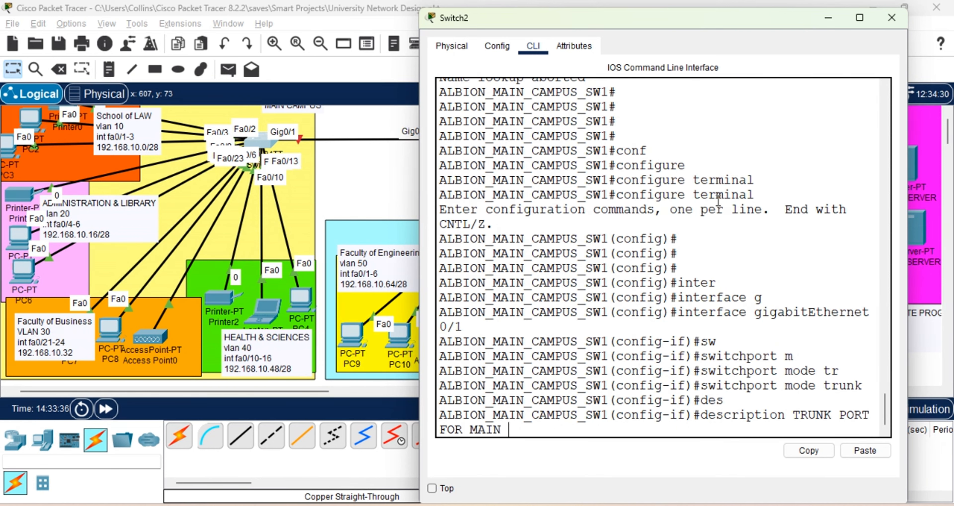
type("CAMPUS")
key("Return")
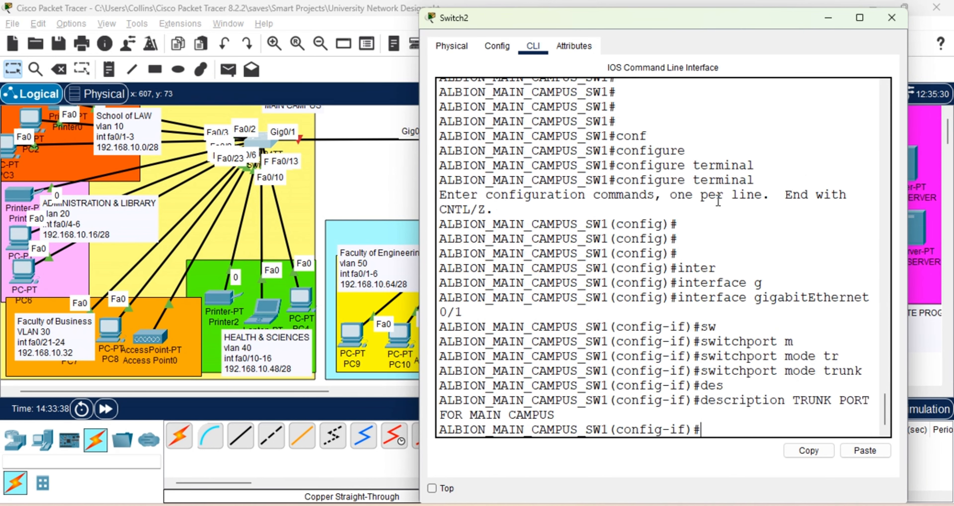
key("Return")
key("Return")
key("Return")
key("Return")
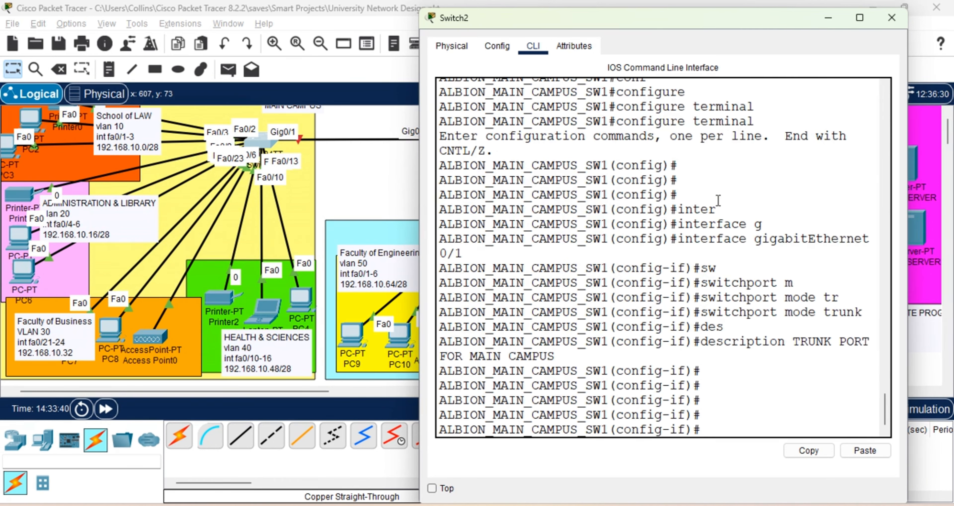
Enable gigabitEthernet 0/1 with no shutdown and end configuration to return to the privileged EXEC prompt.
type("no sh")
key("Tab")
key("Return")
key("Return")
key("Return")
key("Return")
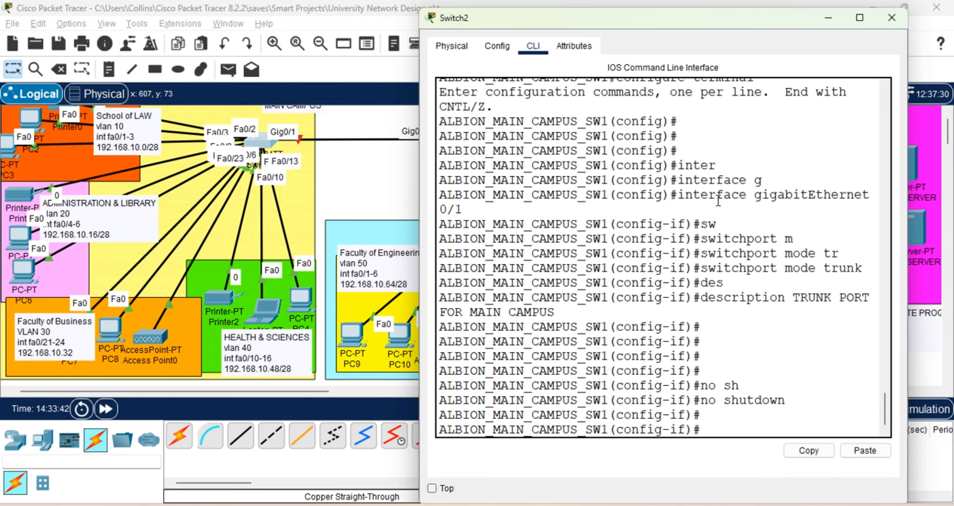
type("end")
key("Return")
key("Return")
key("Return")
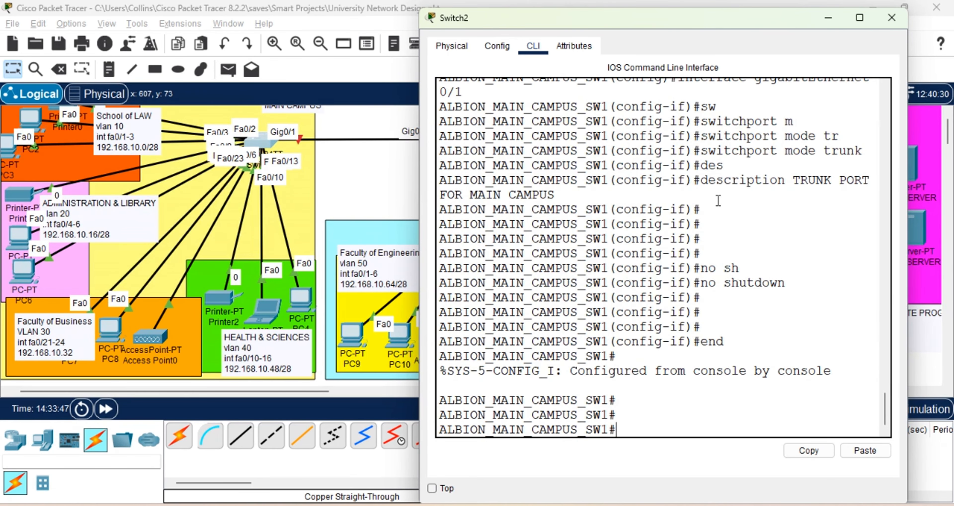
Save the main campus switch's configuration with copy running-config startup-config, accepting the default destination filename.
type("cop")
key("Tab")
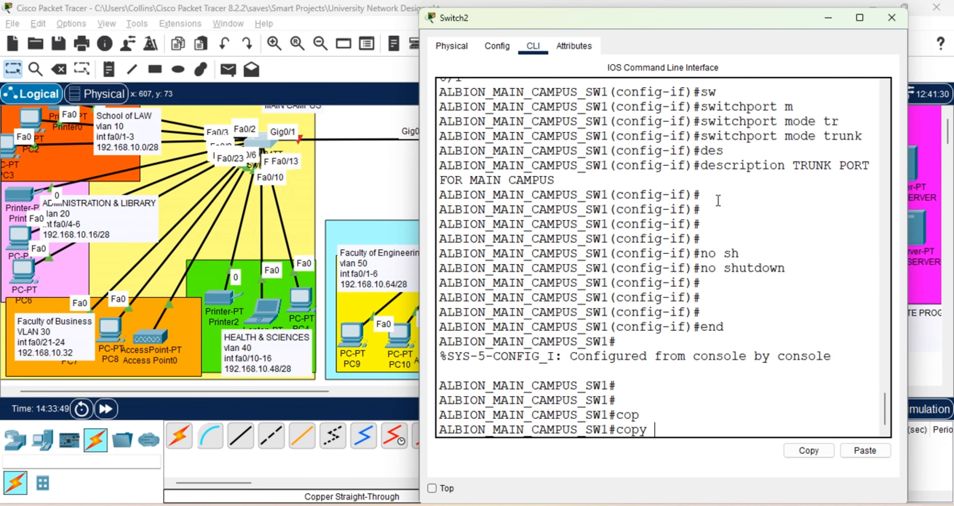
type("r")
key("Tab")
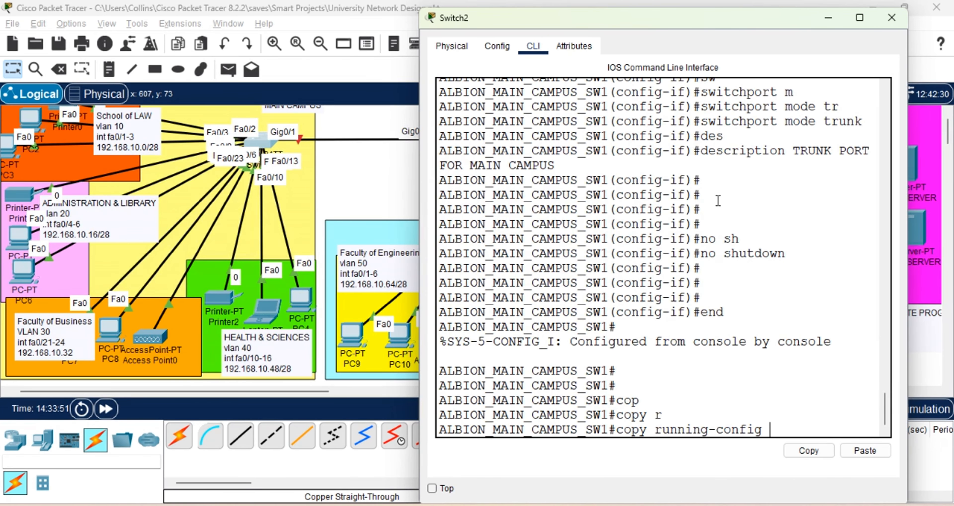
type("st")
key("Tab")
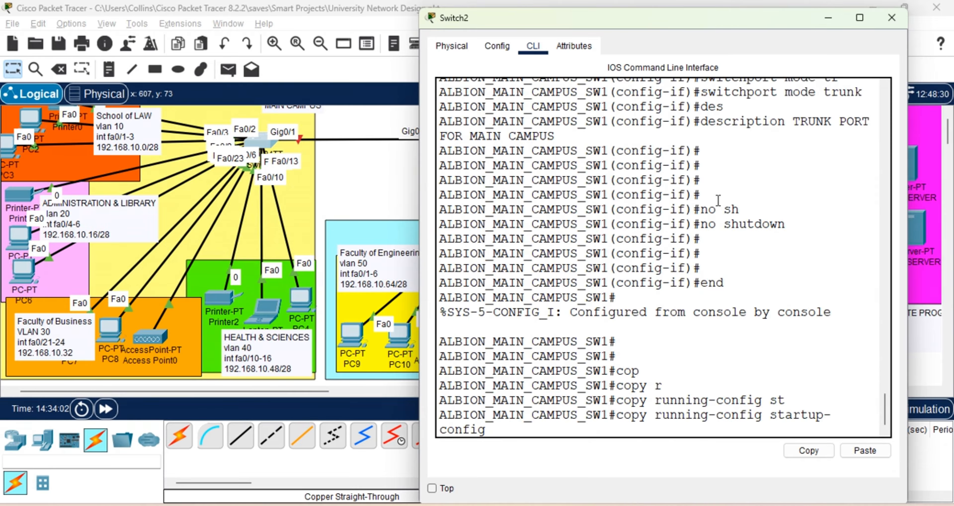
key("Return")
key("Return")
key("Return")
key("Return")
key("Return")
key("Return")
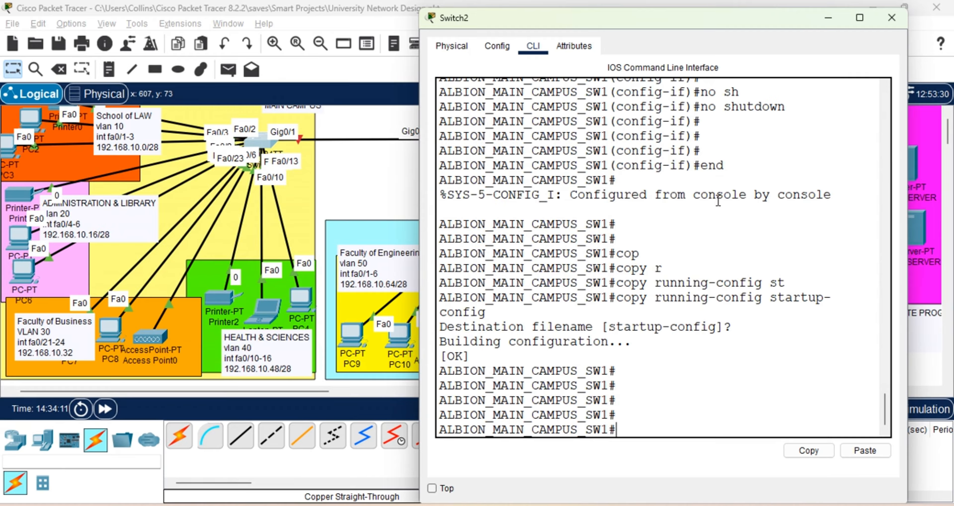
type("nd")
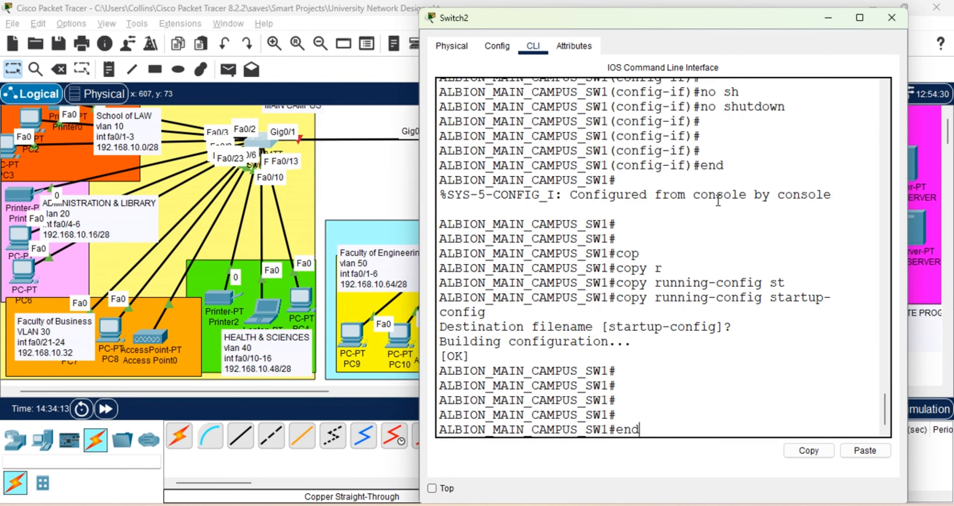
key("Return")
key("Return")
key("Return")
key("Return")
key("Return")
key("Return")
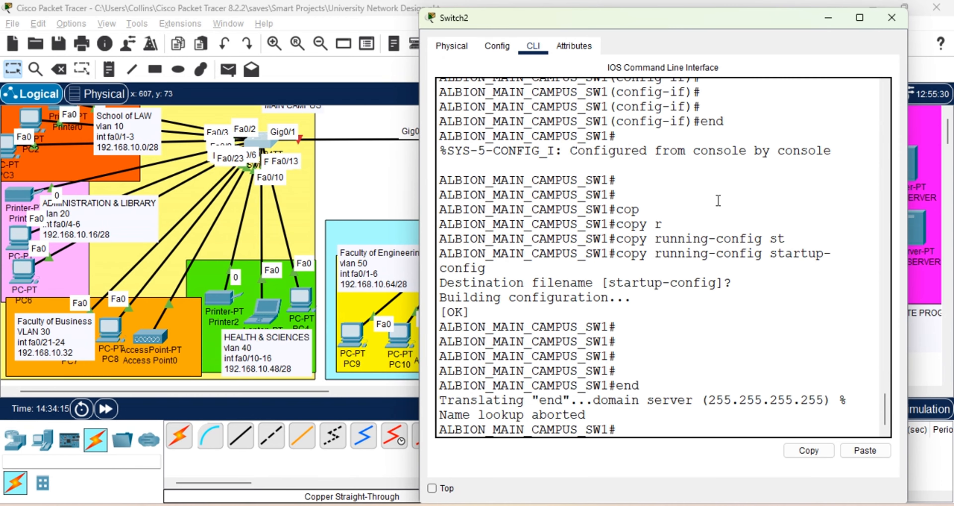
Put the main campus switch back into global configuration mode with configure terminal.
type("conf")
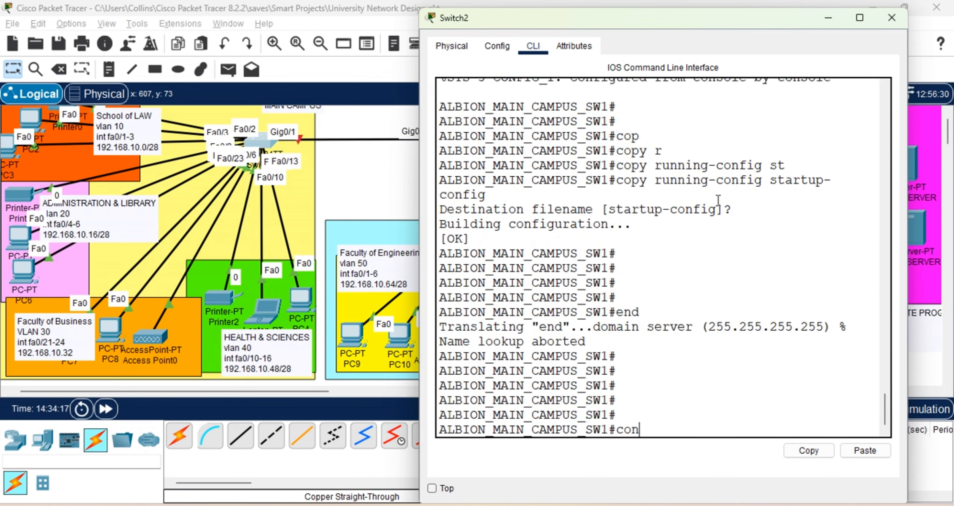
key("Tab")
type("t")
key("Tab")
key("Return")
key("Return")
key("Return")
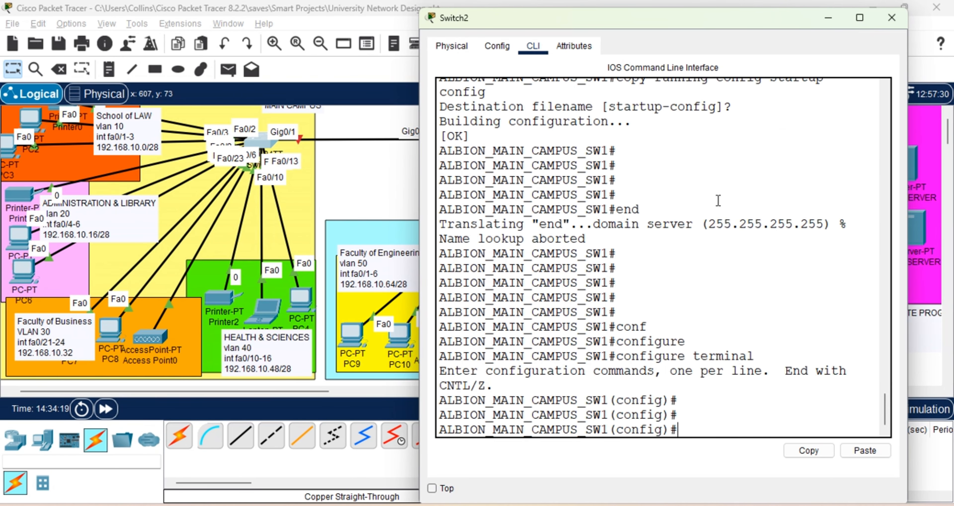
Minimize the main campus switch's window and open the Building B switch's command line beside the topology.
left_click(830, 19)
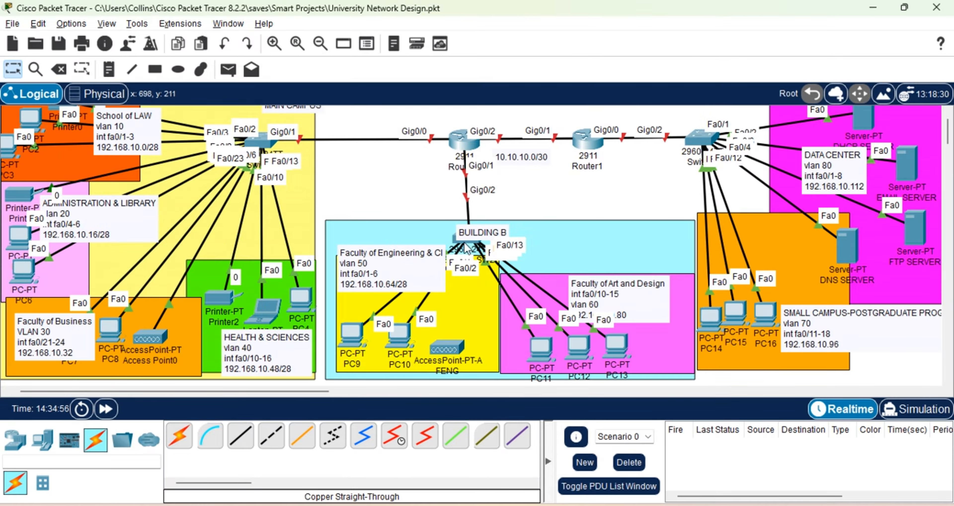
left_click(458, 237)
left_click(573, 224)
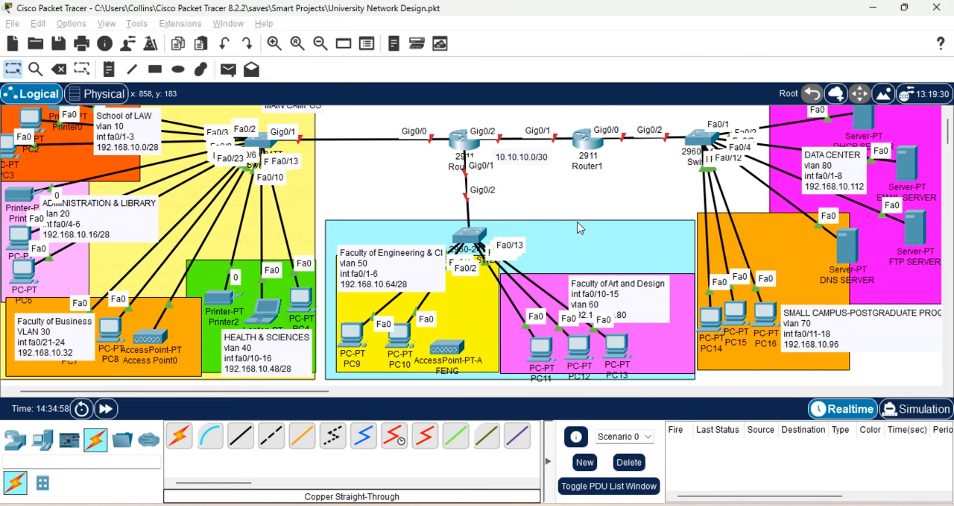
left_click(477, 241)
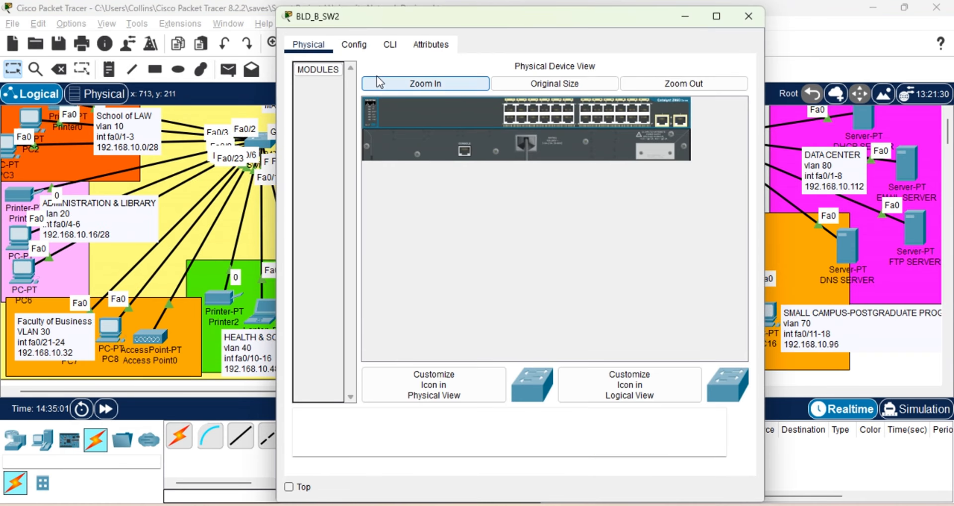
left_click(393, 45)
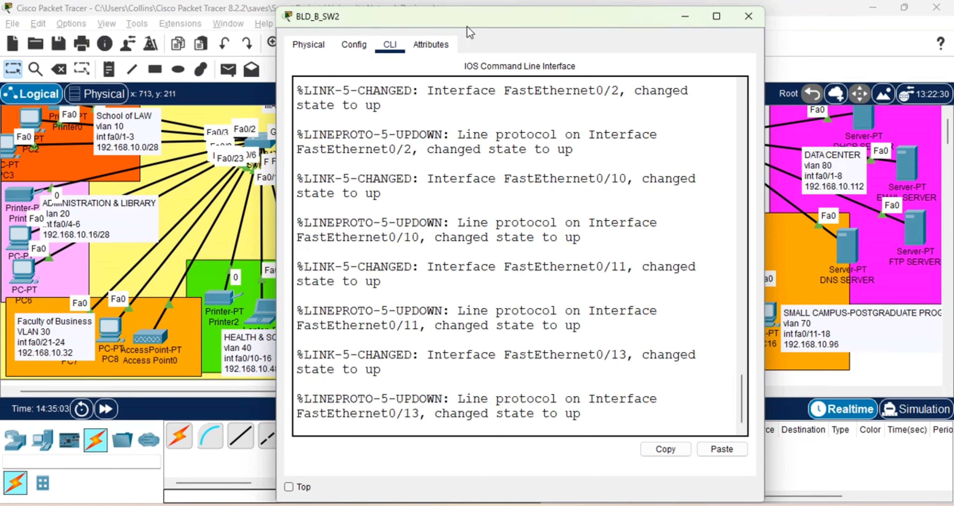
left_click_drag(469, 25, 661, 33)
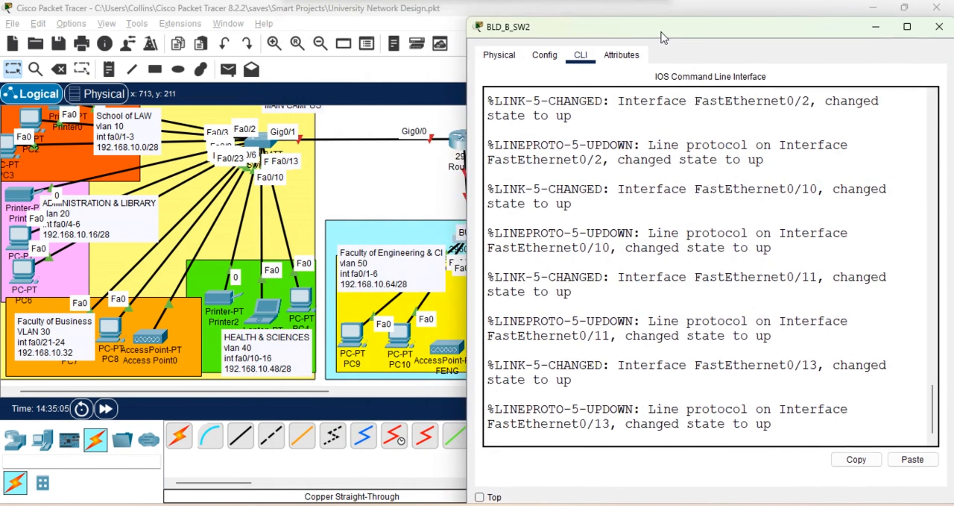
Enter privileged EXEC mode on the Building B switch with the enable command.
key("Return")
key("Return")
key("Return")
key("Return")
type("en")
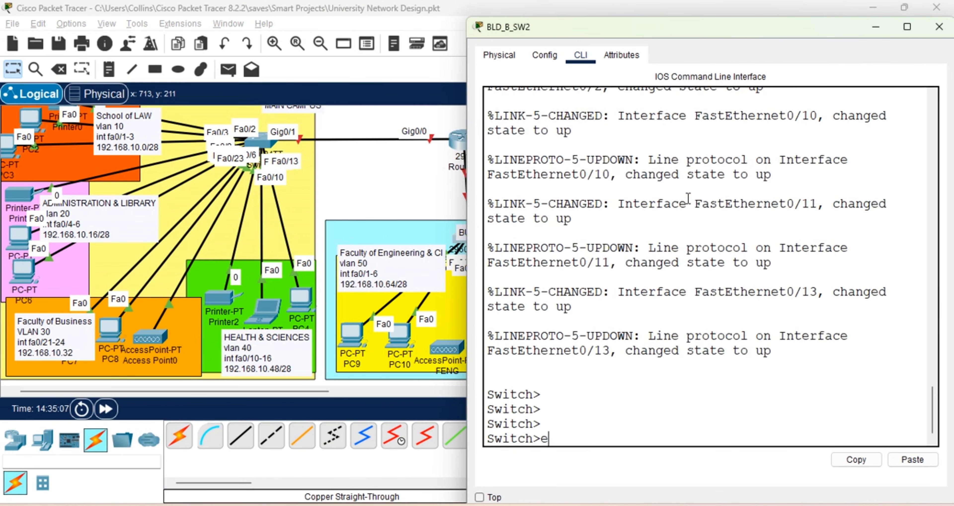
key("Tab")
key("Return")
key("Return")
key("Return")
key("Return")
Enter global configuration mode on the Building B switch with configure terminal.
type("conf")
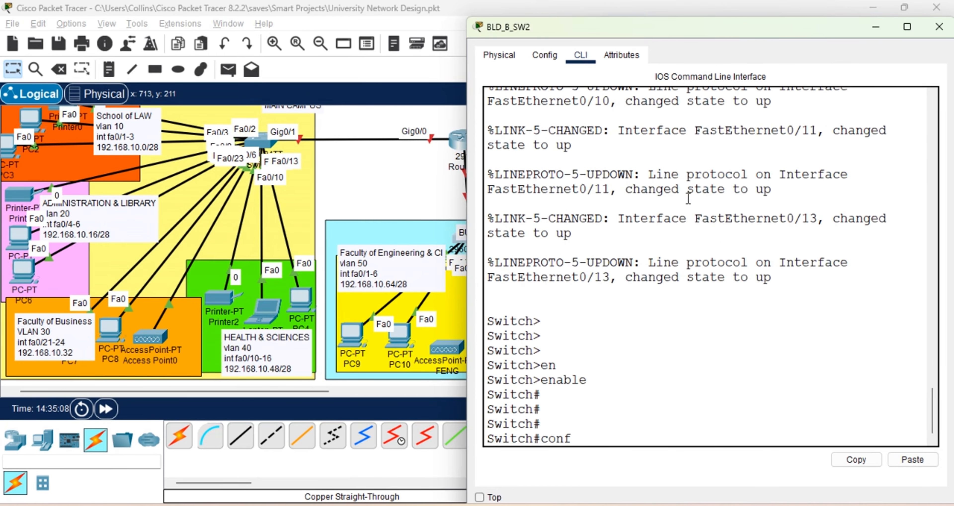
key("Tab")
type("t")
key("Tab")
key("Return")
key("Return")
key("Return")
key("Return")
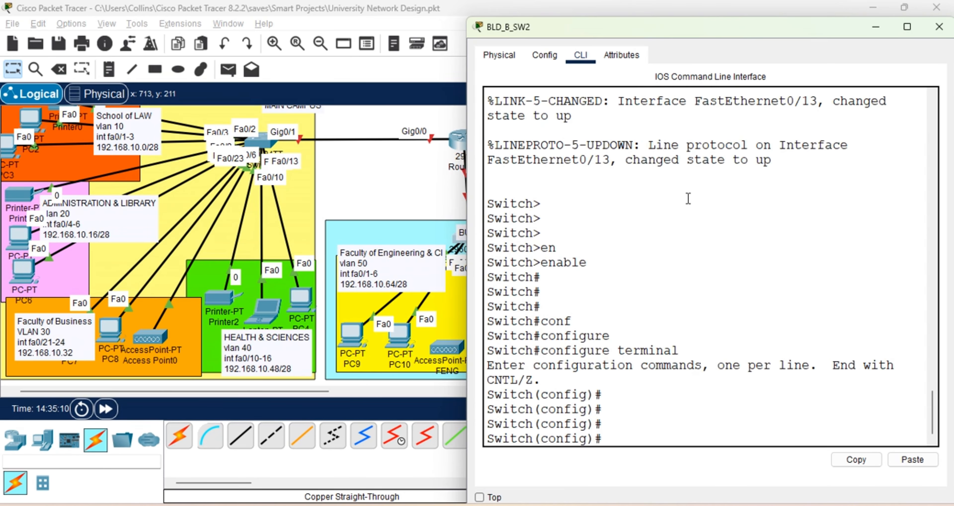
Set the Building B switch's hostname to ALBION_BULDING_B_SW2.
type("ho")
key("Tab")
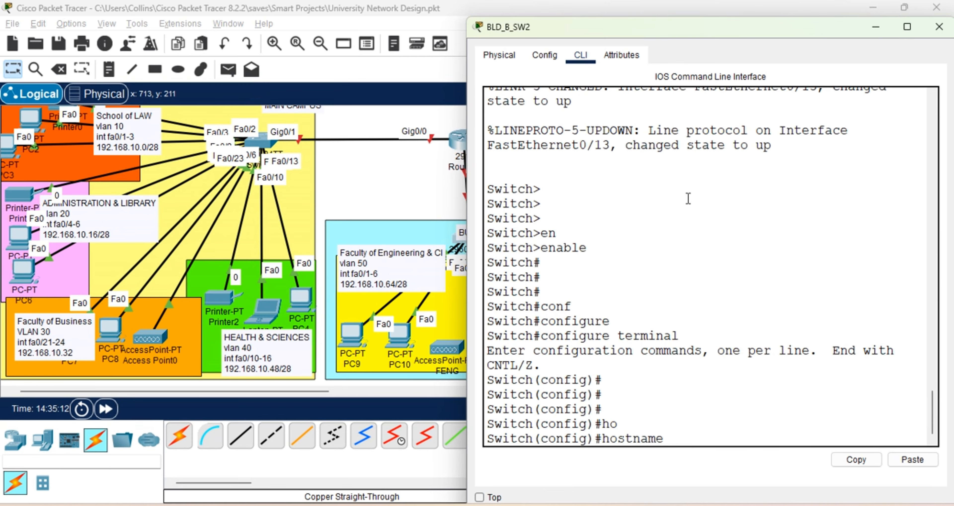
type("ALBION_BU")
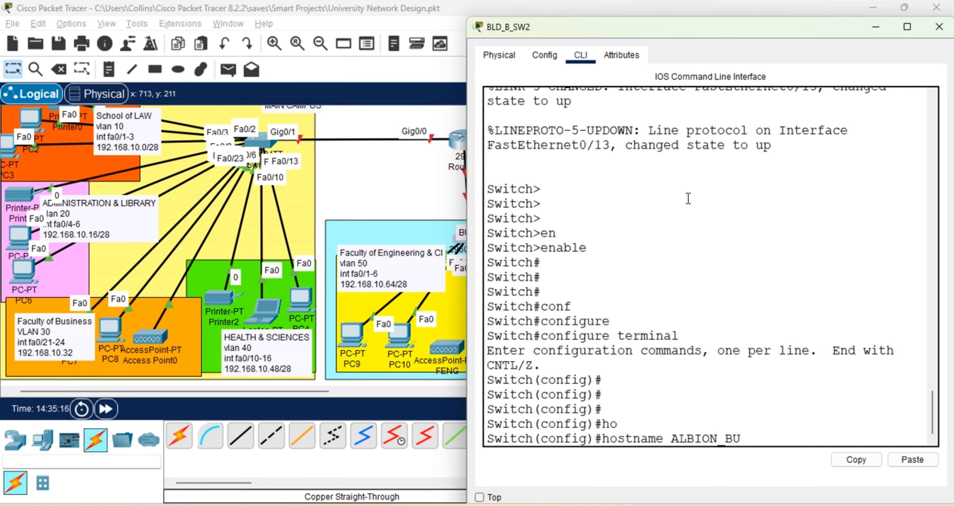
type("LDING")
type("B_SW2")
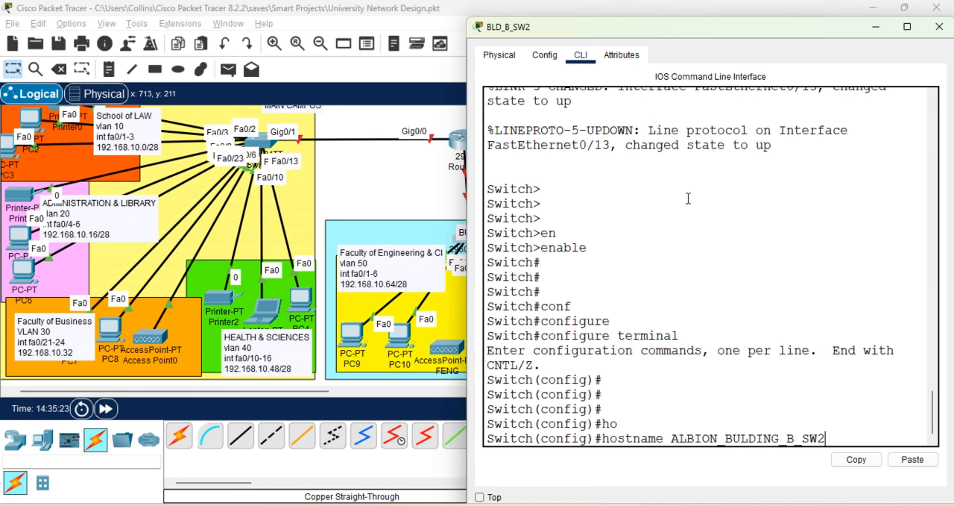
key("Return")
key("Return")
key("Return")
key("Return")
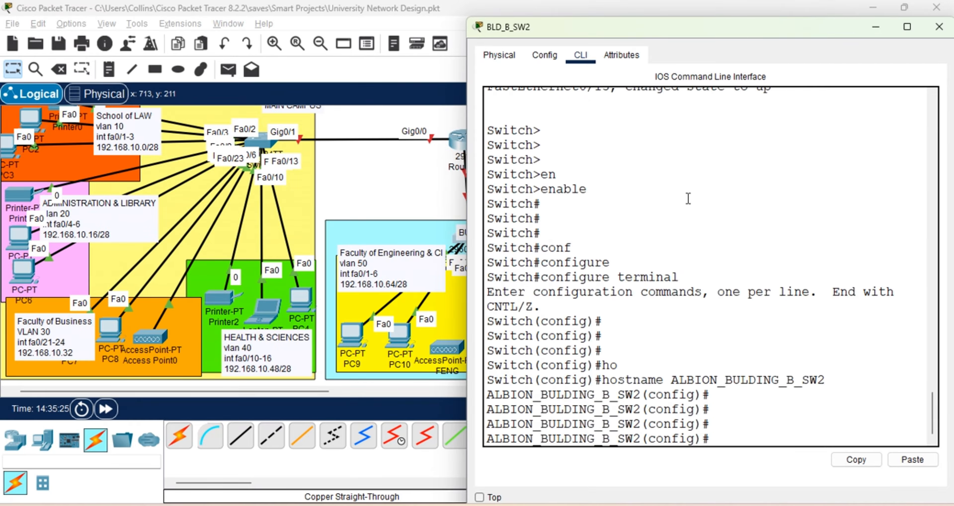
Set the switch's message-of-the-day banner to NO INTRUDERS ALLOWED, using @ as the delimiter.
type("ba")
key("Tab")
type("m")
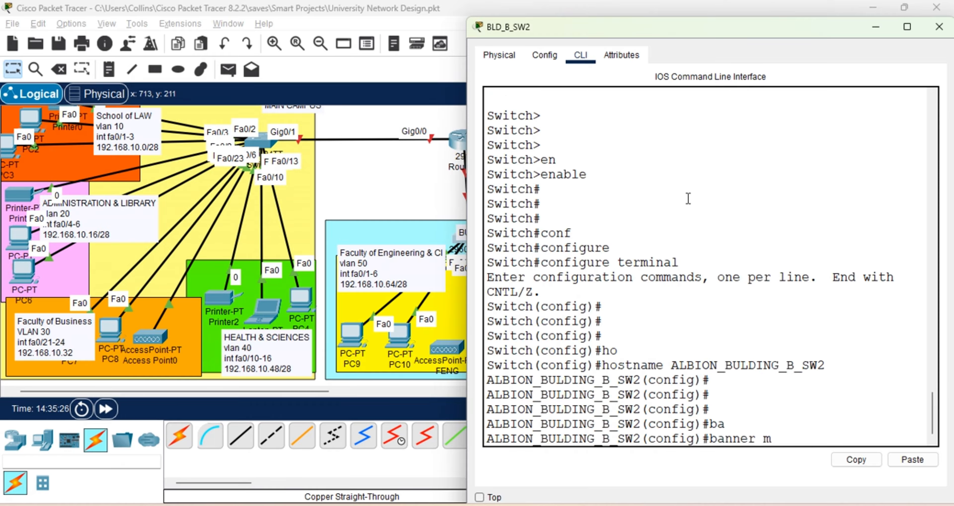
key("Tab")
type("@NO INTR")
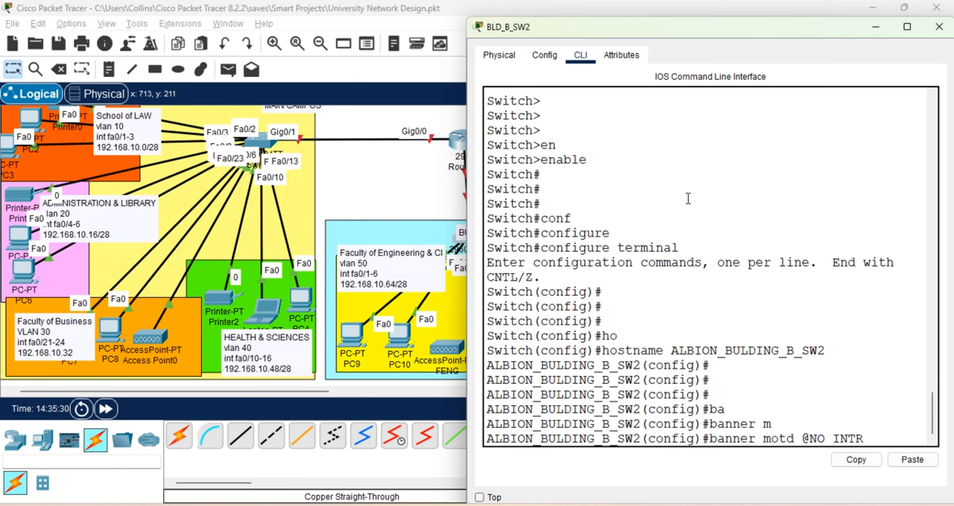
type("UDERS ALLOWED")
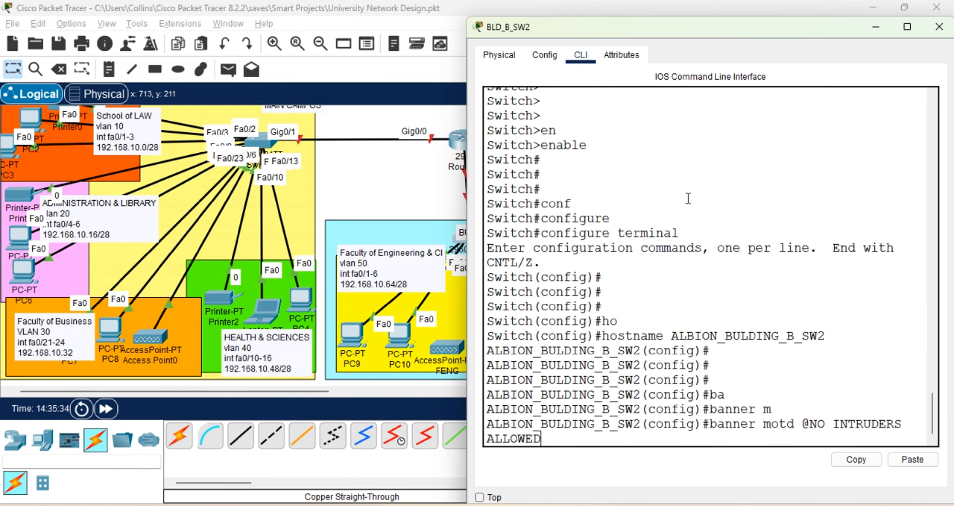
type("@")
key("Return")
key("Return")
key("Return")
key("Return")
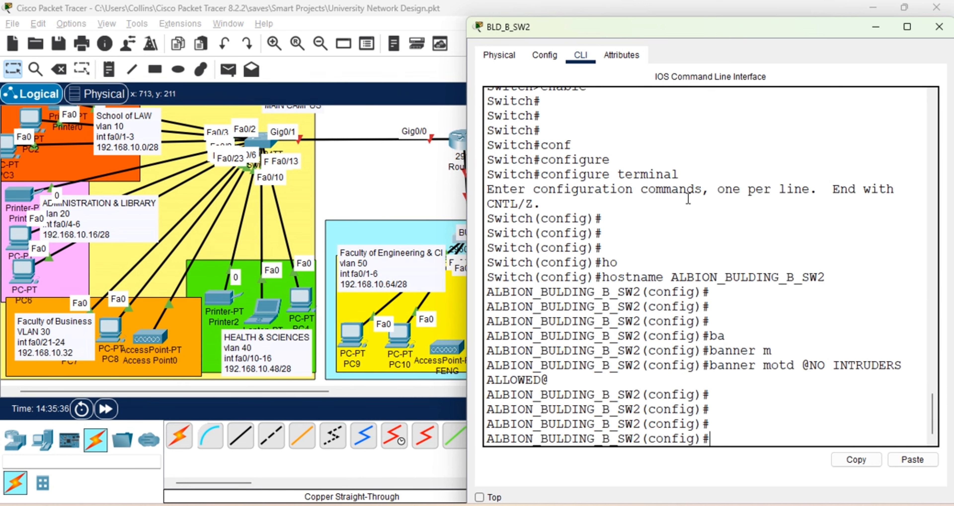
Create VLAN 50 on the Building B switch and name it ENGINEERING.
type("vla")
key("Tab")
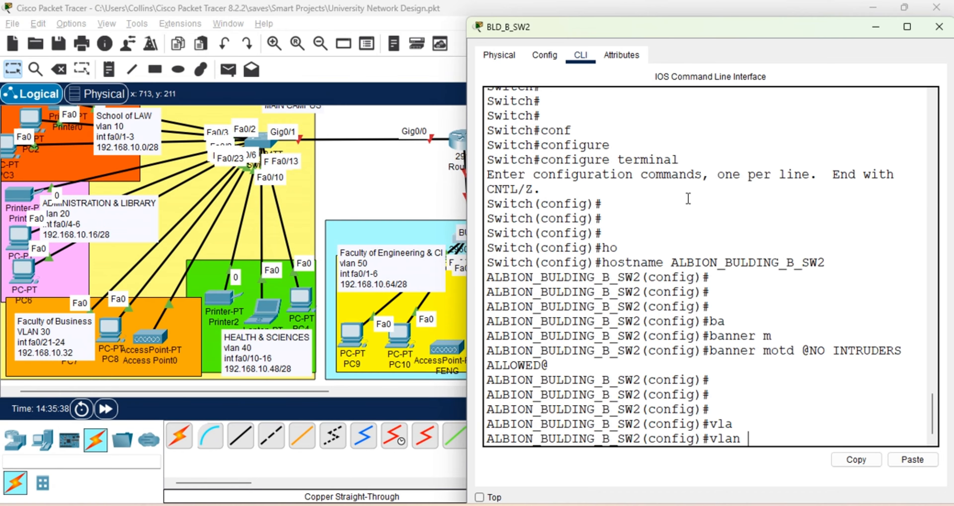
type("50")
key("Return")
key("Return")
type("na")
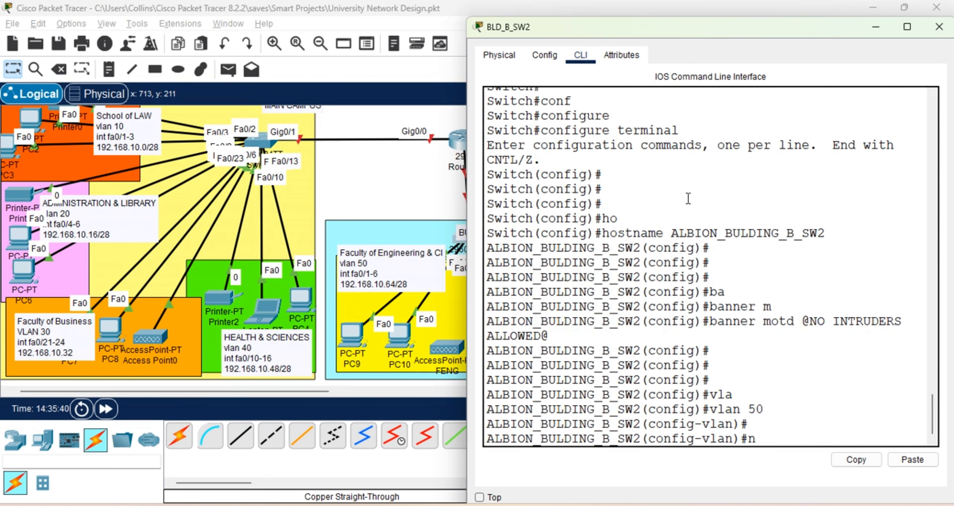
key("Tab")
type("E")
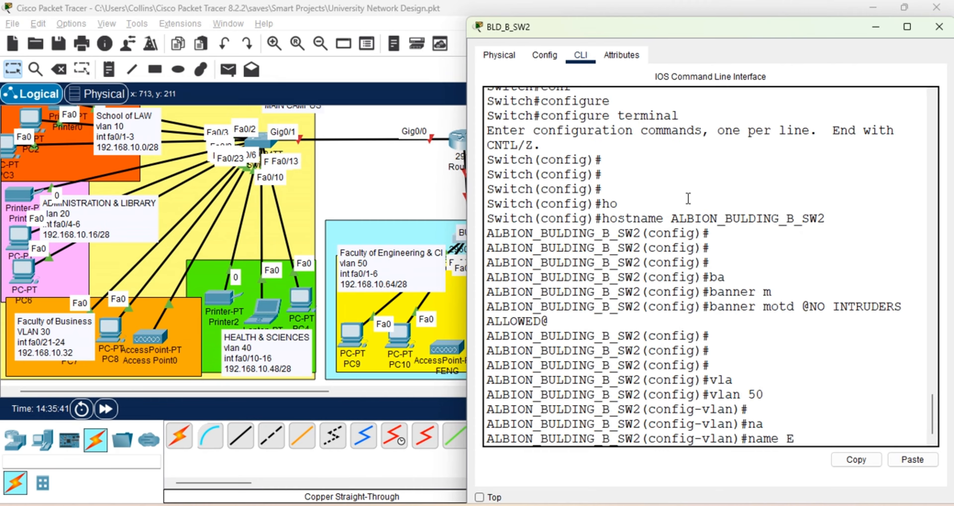
type("NGINEERING")
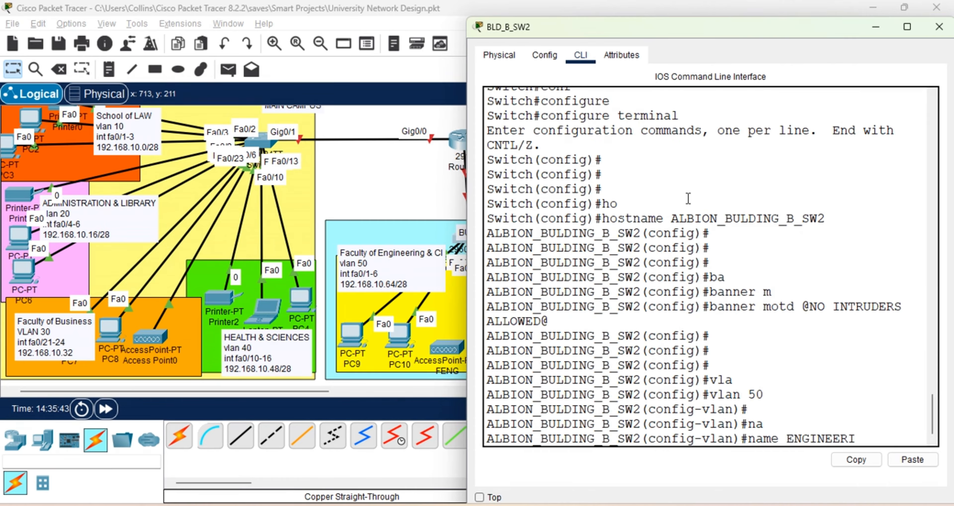
key("Return")
key("Return")
key("Return")
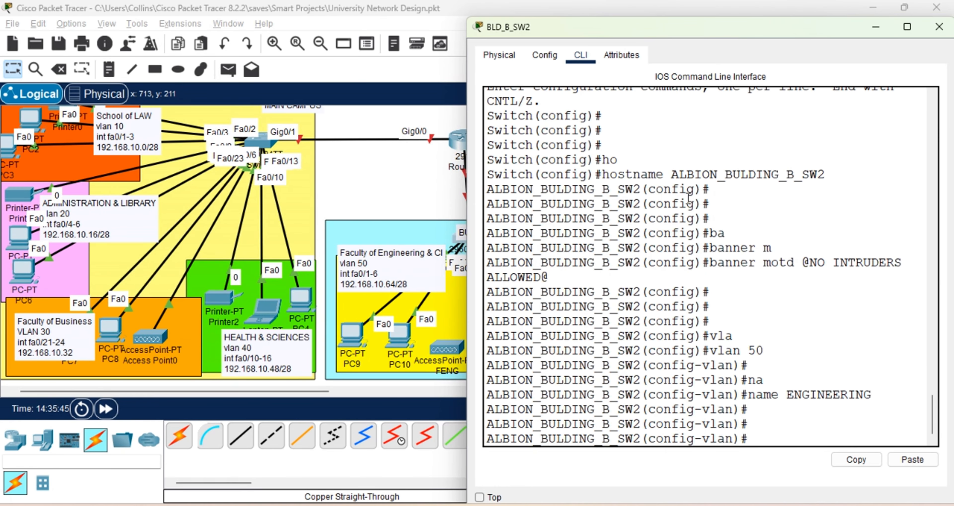
Create VLAN 60 named ART_DESIGN, then exit to global configuration mode.
type("vlan")
key("Tab")
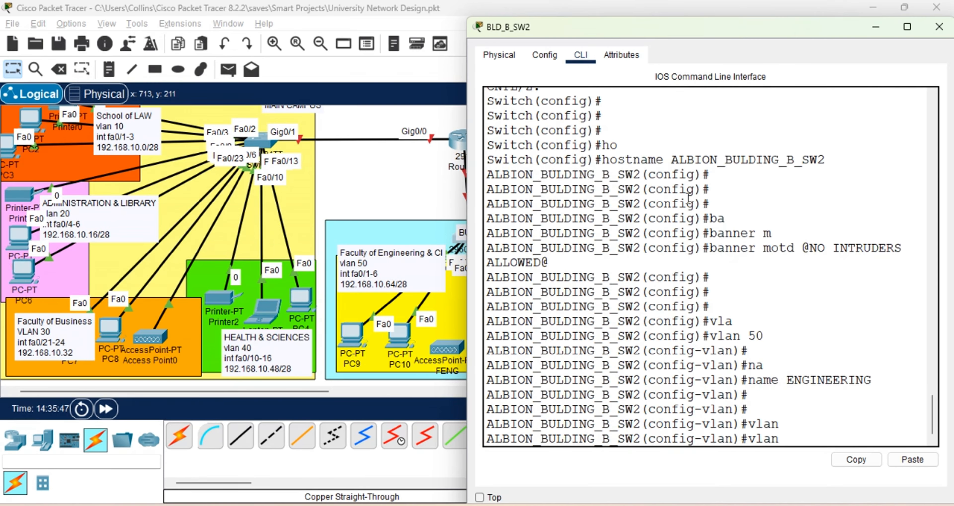
type("60")
key("Return")
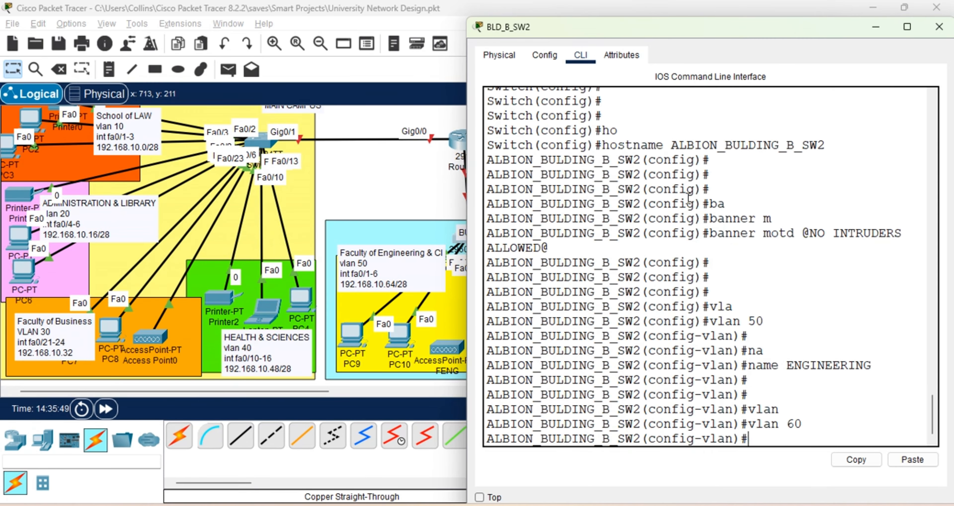
type("na")
key("Tab")
type("ART")
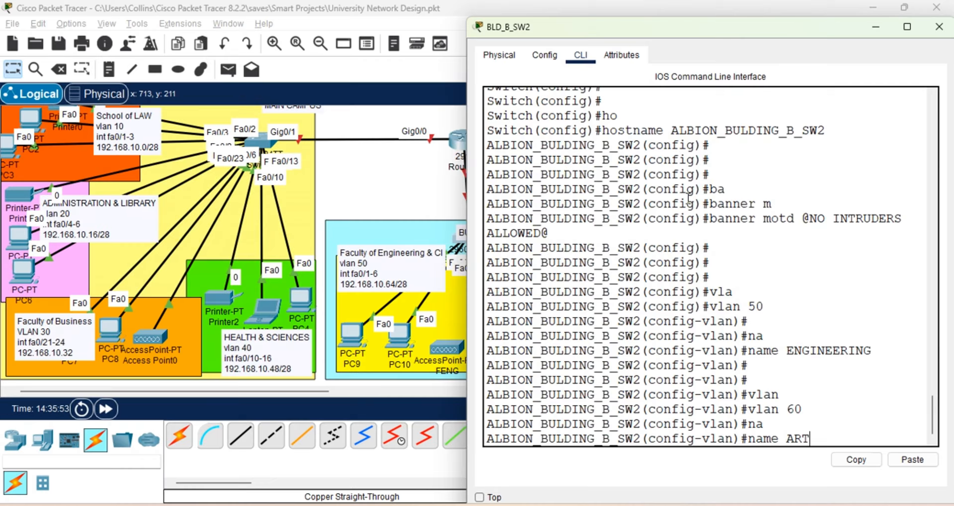
type("_DESIGN")
key("Return")
key("Return")
key("Return")
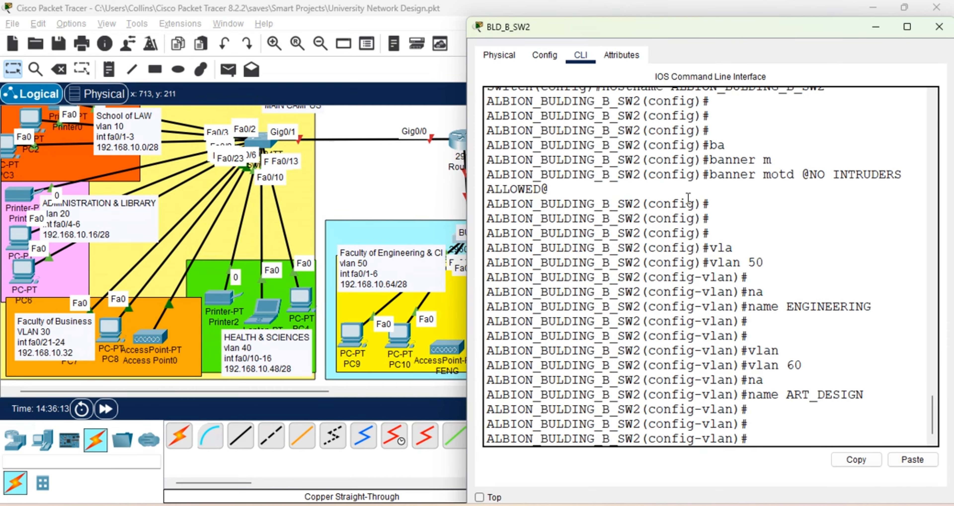
type("exi")
key("Tab")
key("Return")
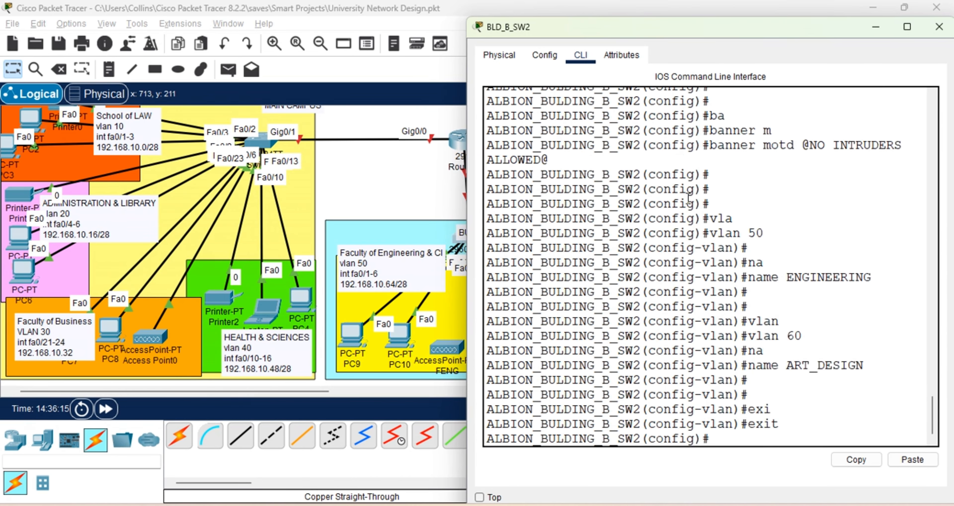
key("Return")
key("Return")
Configure the interface range fastEthernet 0/1-9 with switchport mode access.
type("interf")
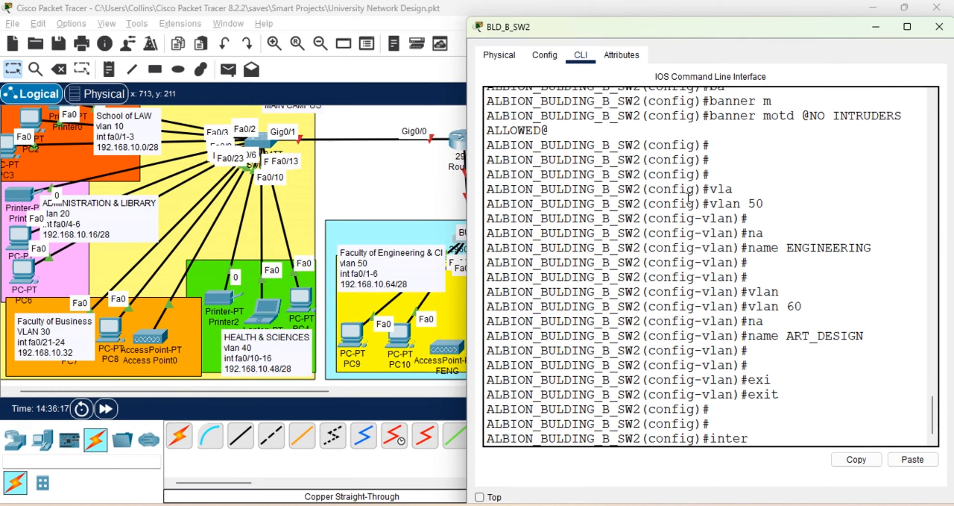
key("Tab")
type("r")
key("Tab")
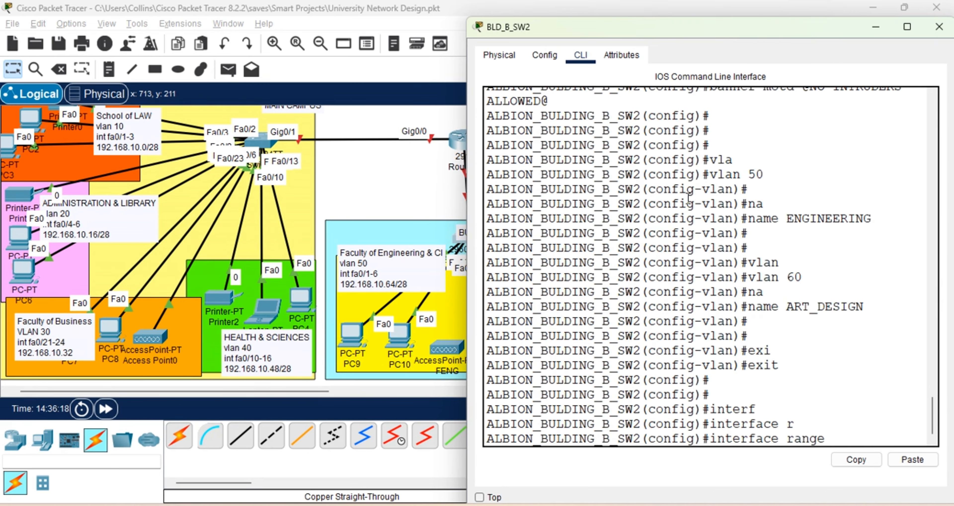
type("d")
key("BackSpace")
type("fa")
key("Tab")
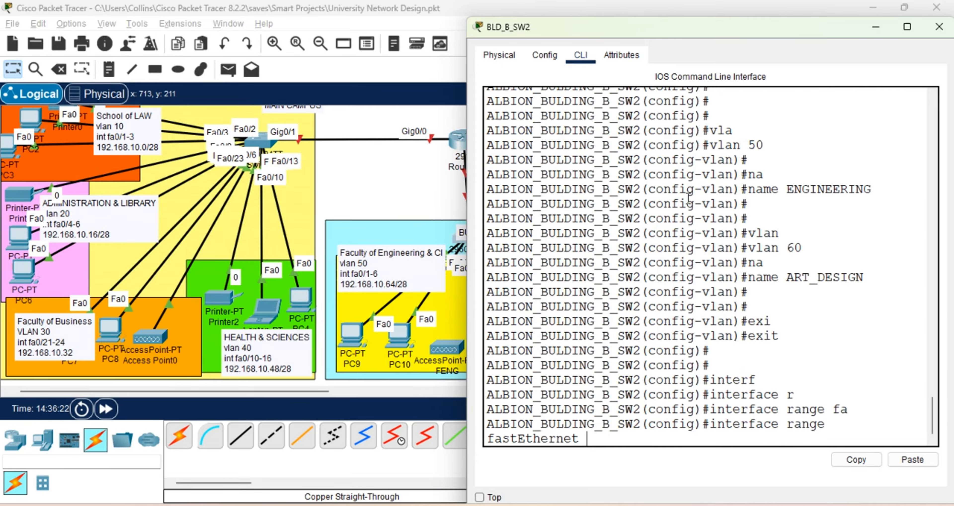
type("0/1-9")
key("Return")
type("sw")
key("Tab")
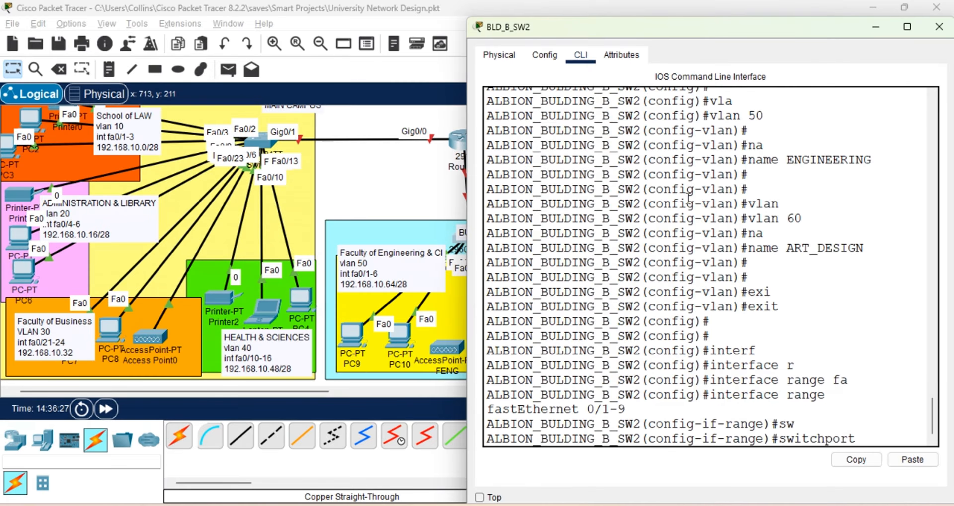
type("m")
key("Tab")
type("a")
key("Tab")
key("Return")
Assign the fastEthernet 0/1-9 ports to access VLAN 50 and exit to global configuration mode.
type("sw")
key("Tab")
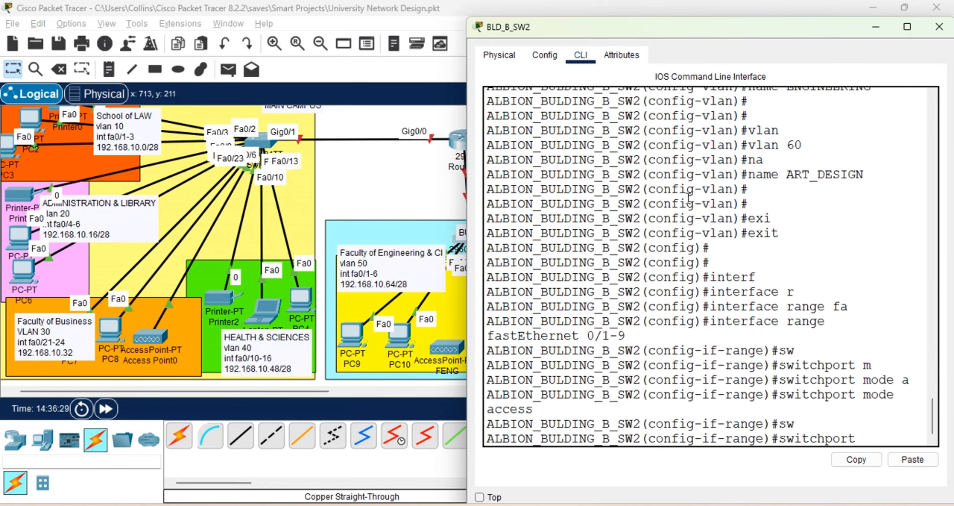
type("a")
key("Tab")
type("vl")
key("Tab")
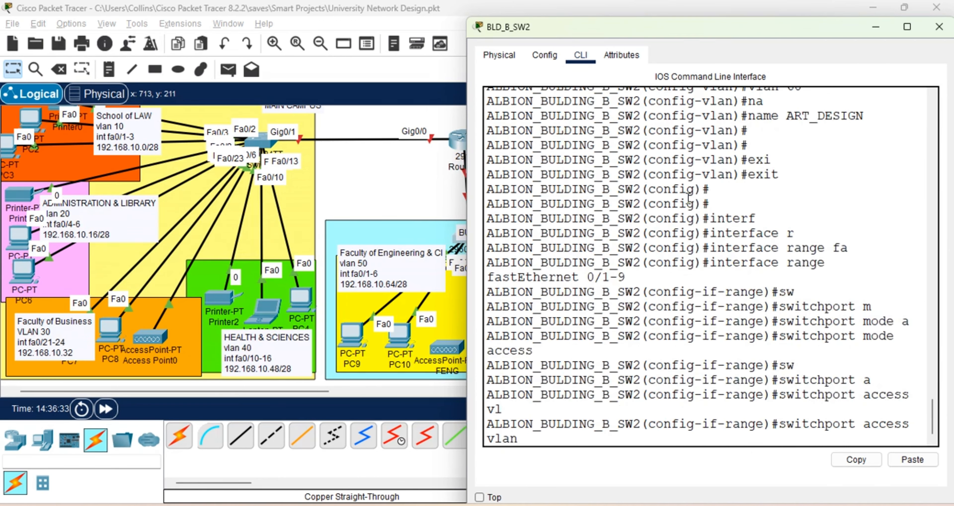
type("50")
key("Return")
key("Return")
key("Return")
key("Return")
key("Return")
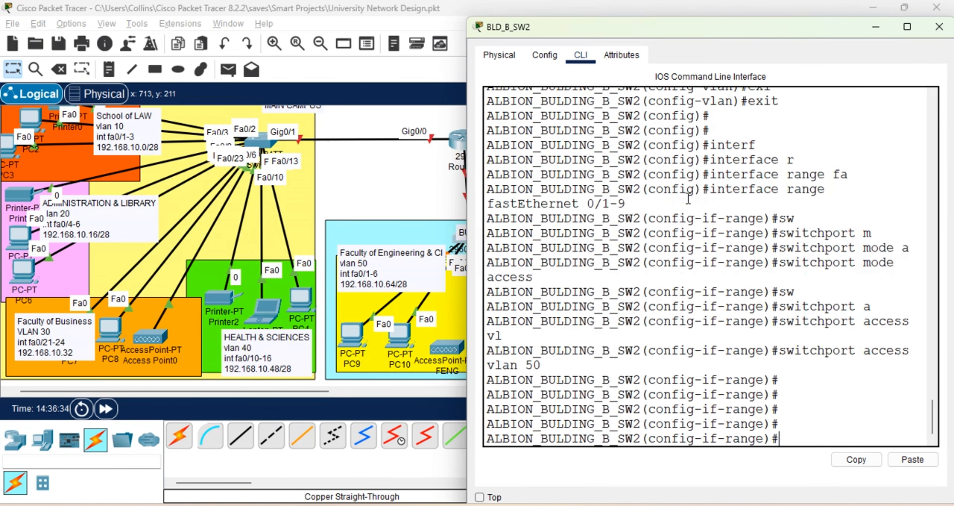
type("exi")
key("Tab")
key("Return")
key("Return")
key("Return")
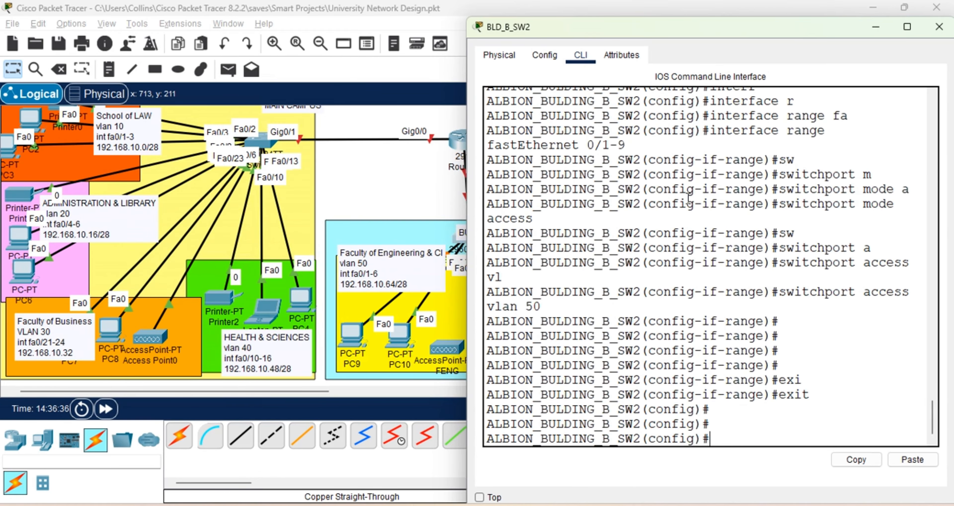
Configure the interface range fastEthernet 0/10-18 with switchport mode access.
type("inter")
key("Tab")
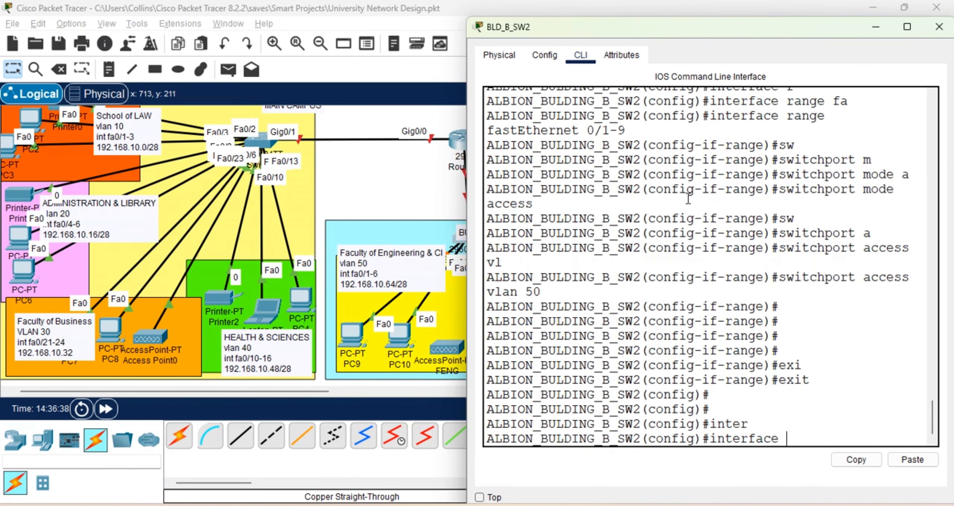
type("r")
key("Tab")
type("f")
key("Tab")
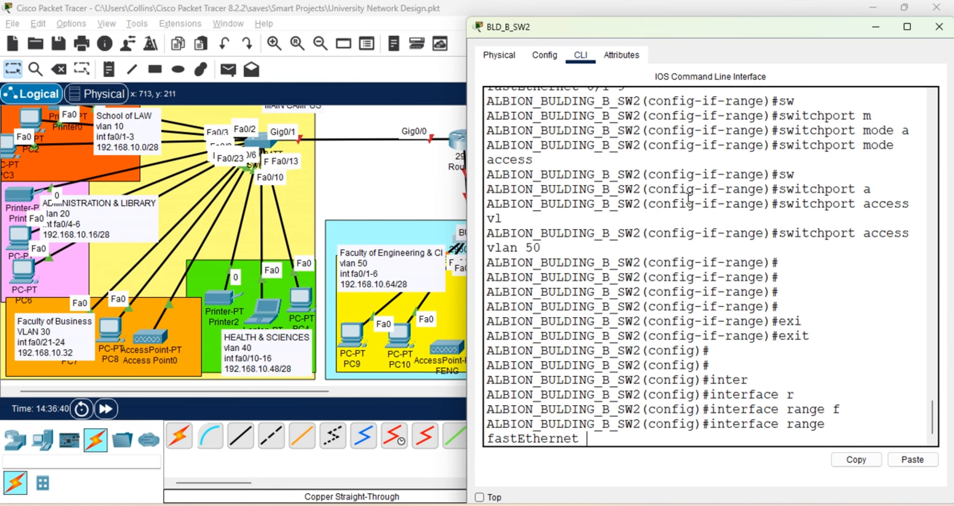
type("0/10-18")
key("Return")
type("sw")
key("Tab")
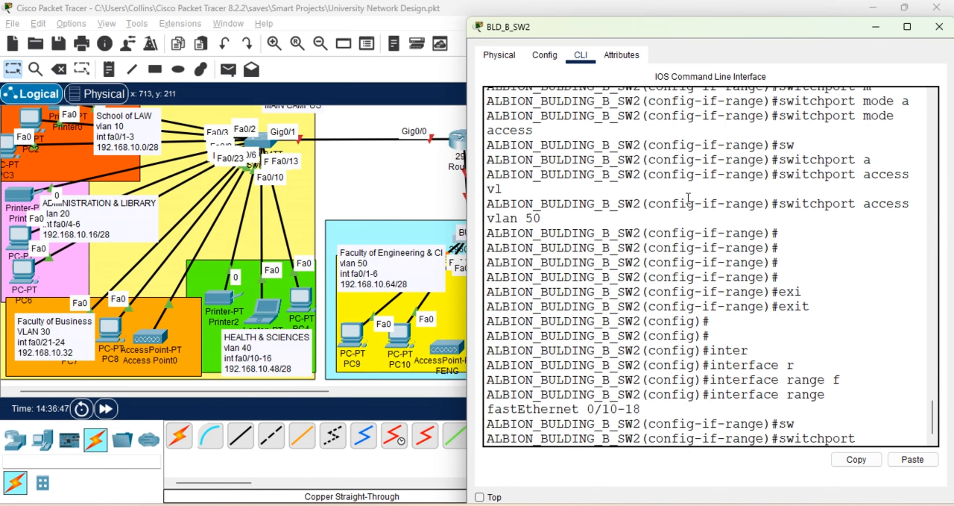
type("m")
key("Tab")
type("a")
key("Tab")
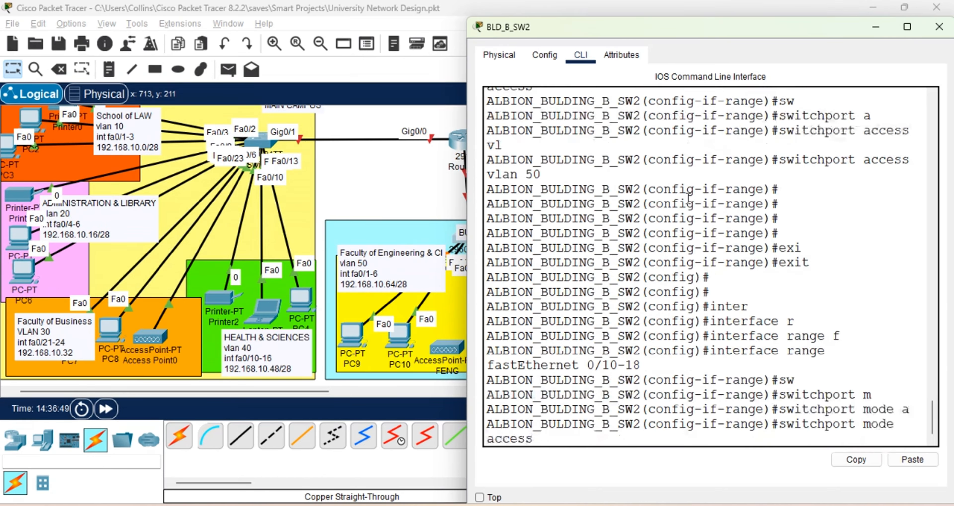
key("Return")
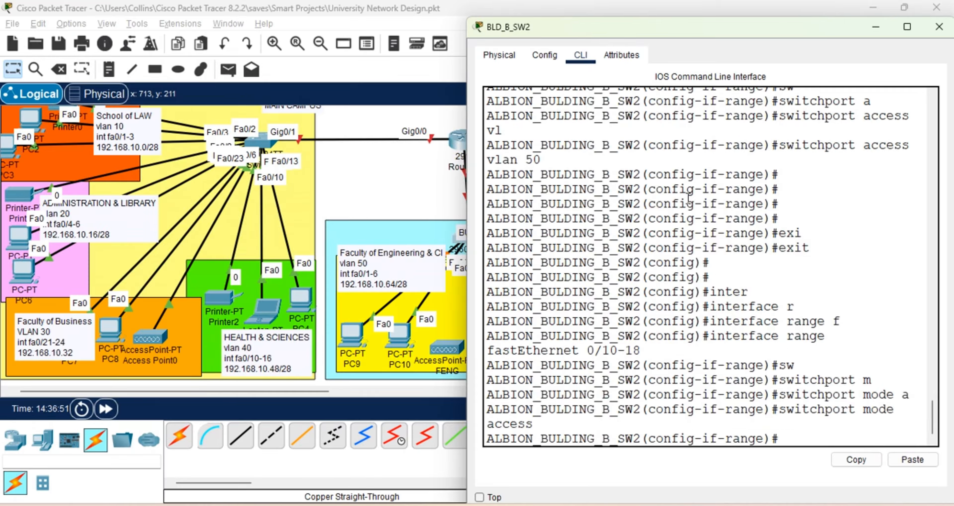
Assign the fastEthernet 0/10-18 ports to access VLAN 60 and end the configuration session.
type("sw")
key("Tab")
type("a")
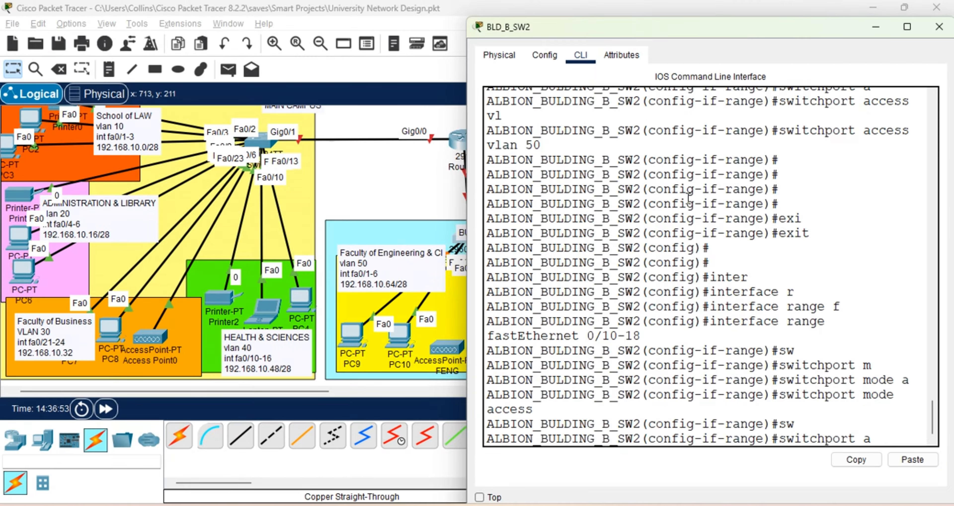
type("c")
key("Tab")
type("vl")
key("Tab")
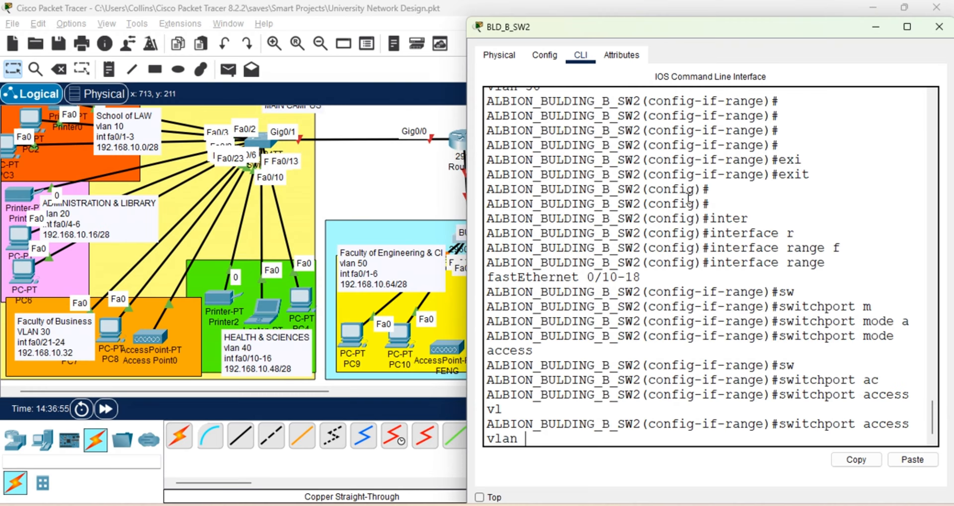
type("60")
key("Return")
key("Return")
key("Return")
key("Return")
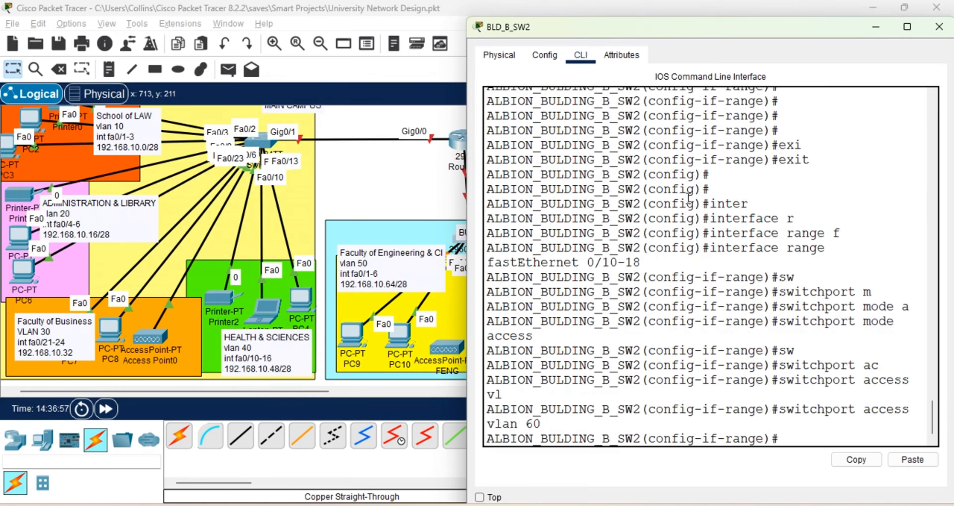
type("end")
key("Return")
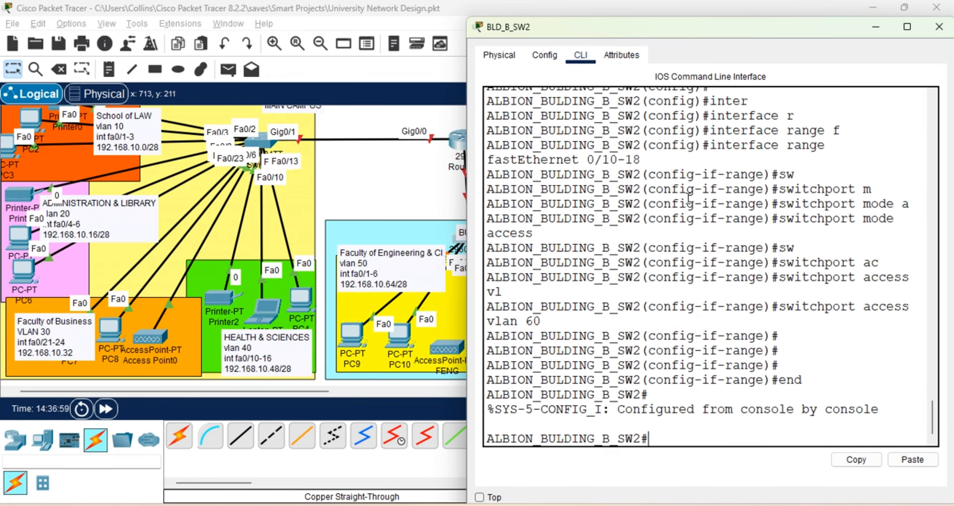
Save the Building B switch's configuration with copy running-config startup-config, accepting the default destination filename.
key("Return")
key("Return")
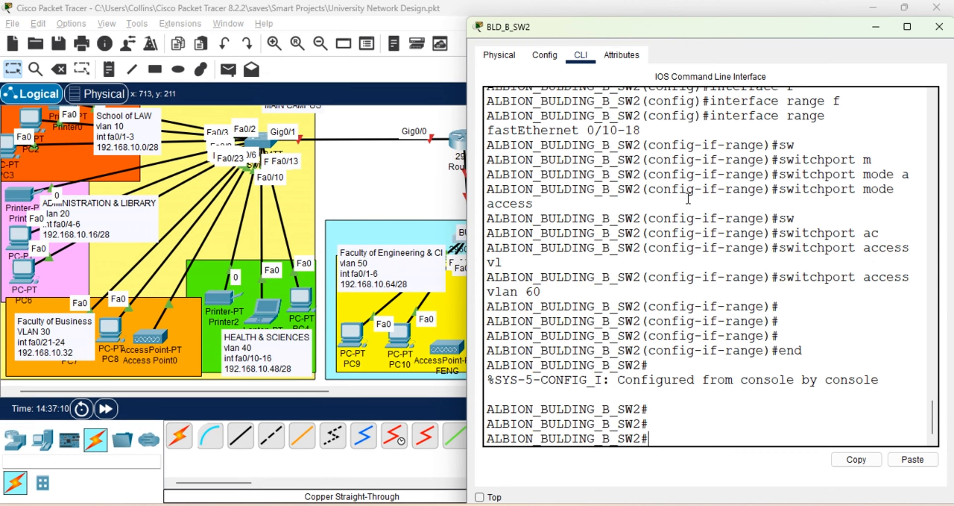
type("cop")
key("Tab")
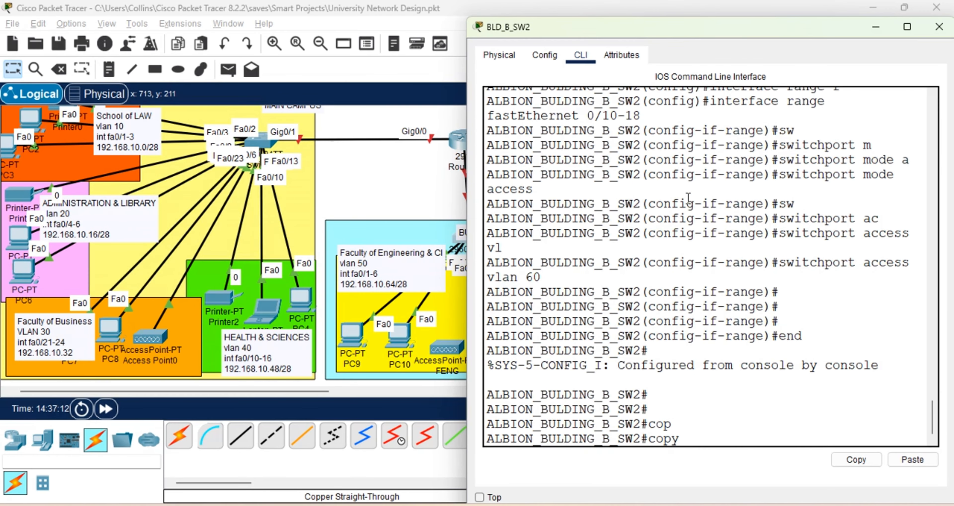
type("ru")
key("Tab")
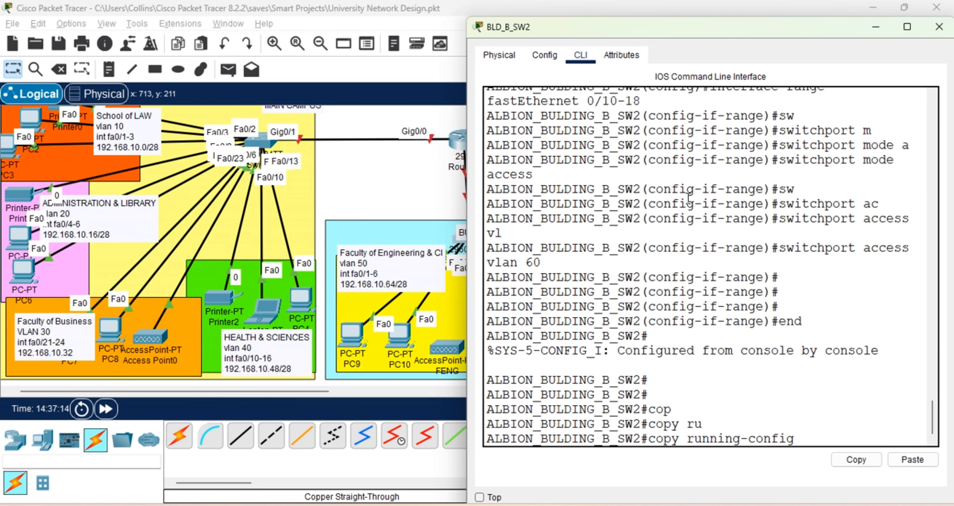
type("st")
key("Tab")
key("Return")
key("Return")
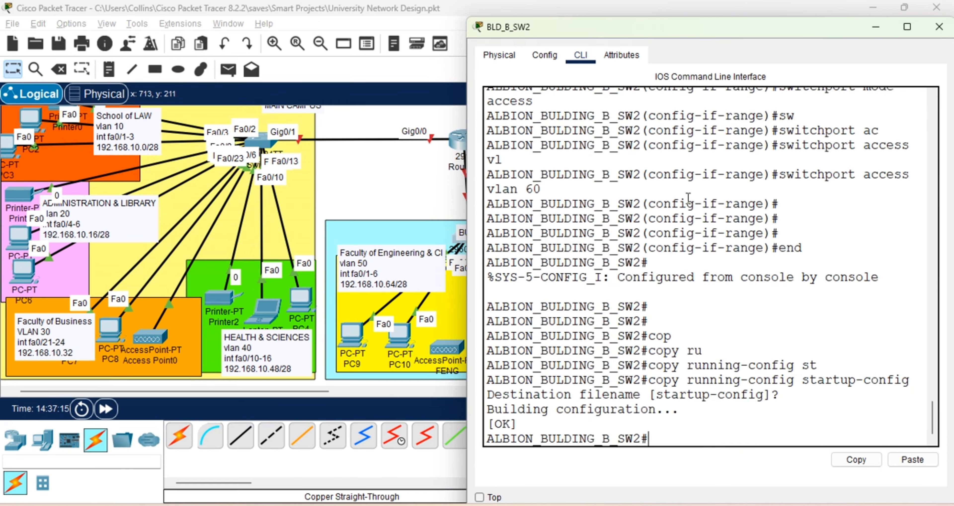
key("Return")
key("Return")
key("Return")
key("Return")
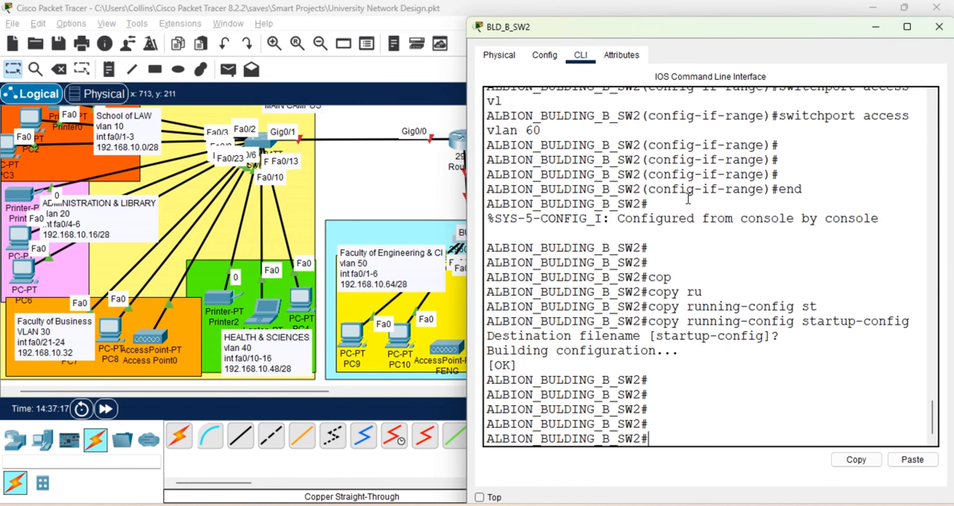
type("end")
key("Return")
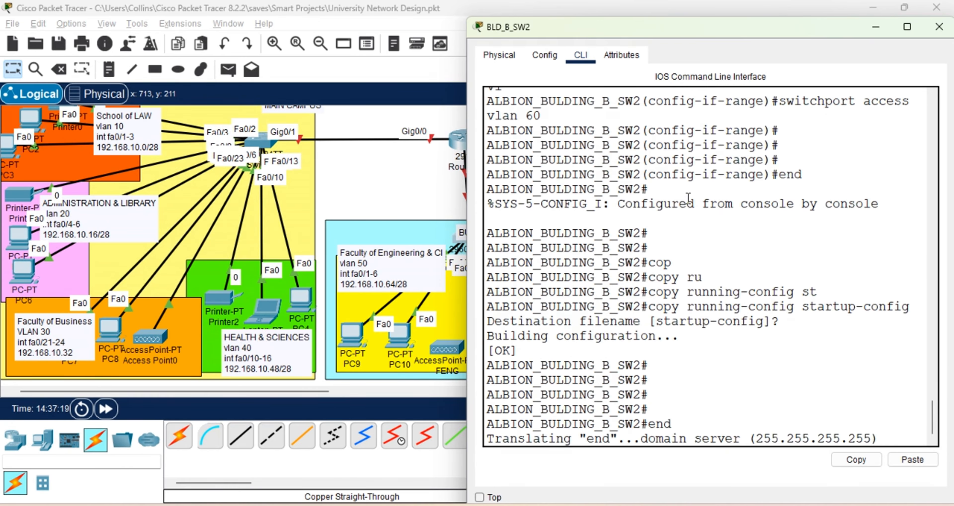
key("ctrl+shift+6")
key("Return")
key("Return")
key("Return")
Enter global configuration mode on the Building B switch with configure terminal.
type("conf")
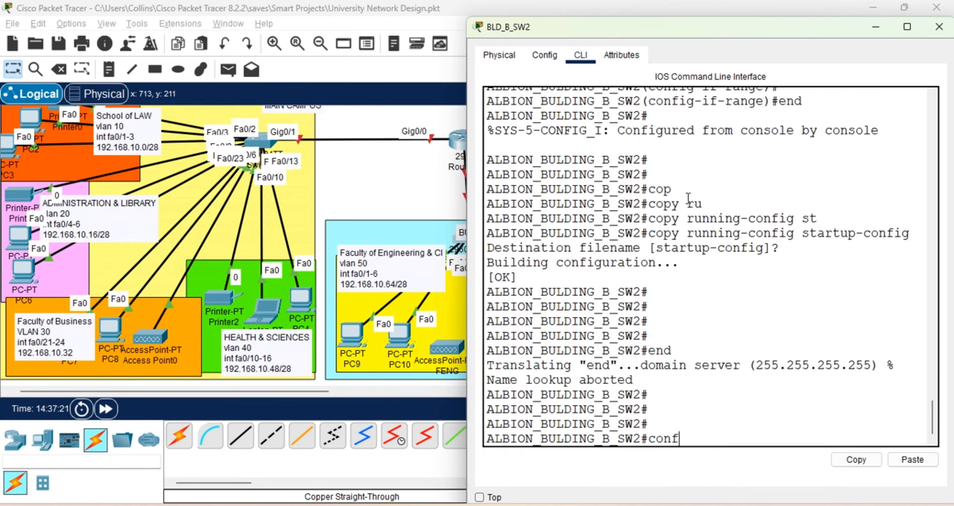
key("Tab")
key("Tab")
key("Tab")
key("Return")
key("Return")
key("Return")
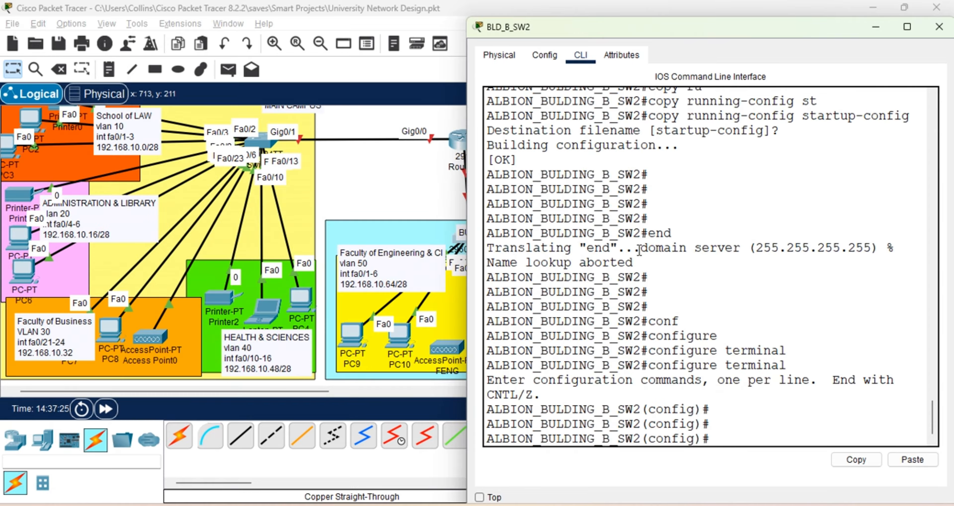
Disable DNS name lookup on the Building B switch with no ip domain-lookup and end the configuration session.
left_click_drag(640, 248, 879, 248)
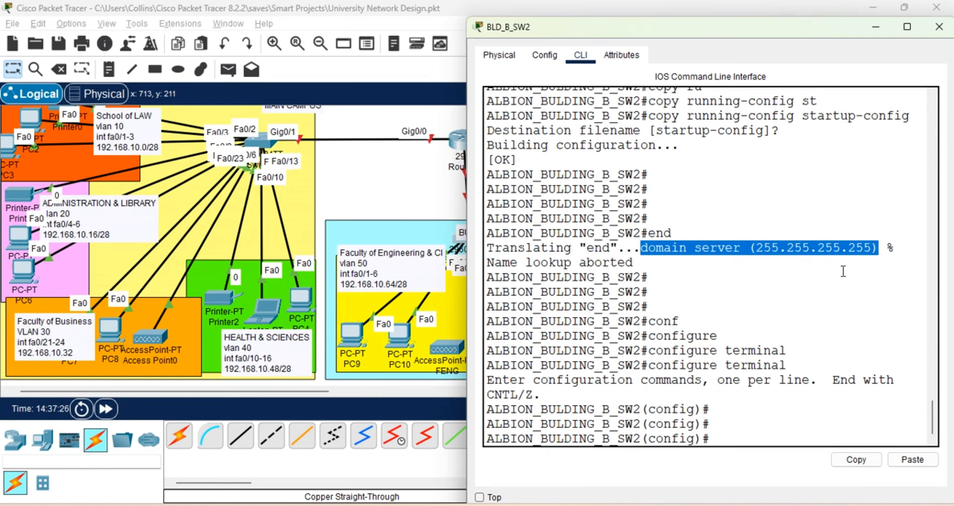
left_click(721, 424)
type("no ")
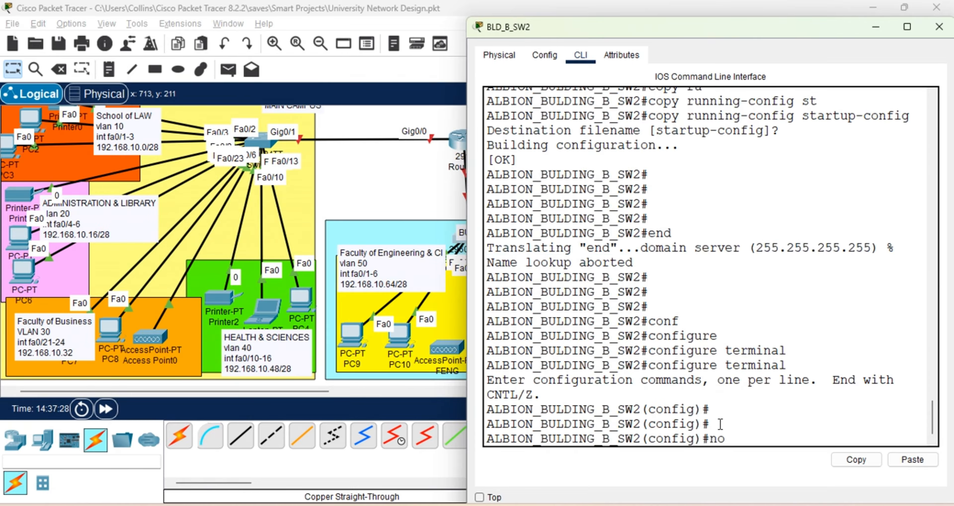
type("ip domain")
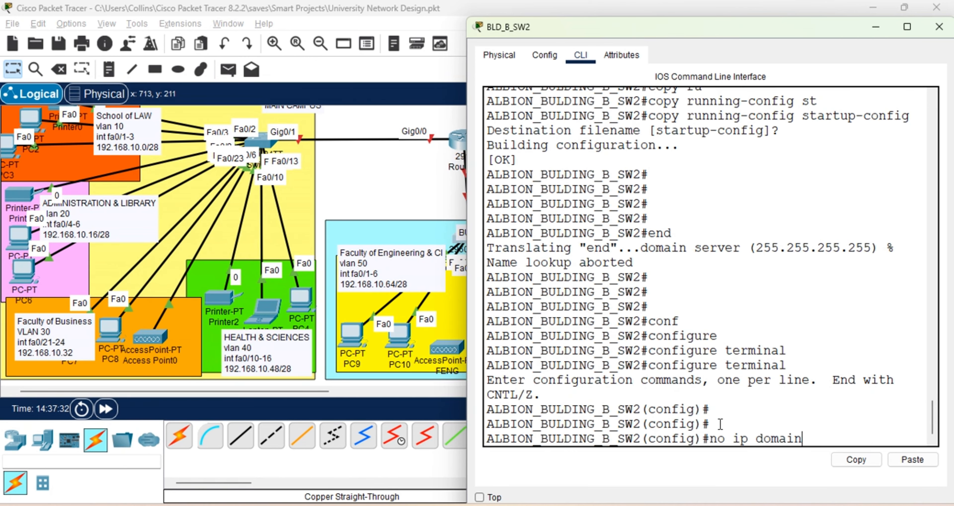
type("-lo")
key("Tab")
key("Return")
key("Return")
key("Return")
key("Return")
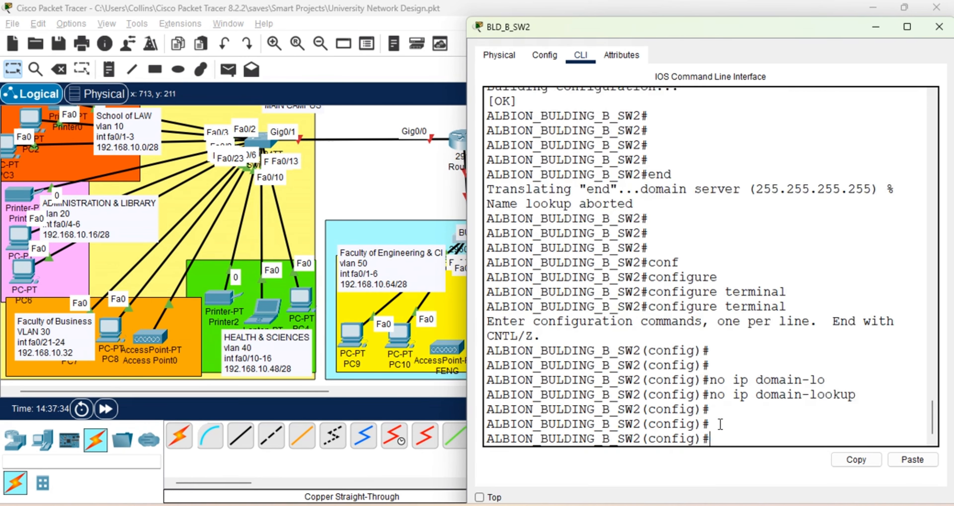
type("end")
key("Return")
Run the nonsense command nbuanijegEA at the privileged prompt to test how the switch handles unknown commands.
type("nbua")
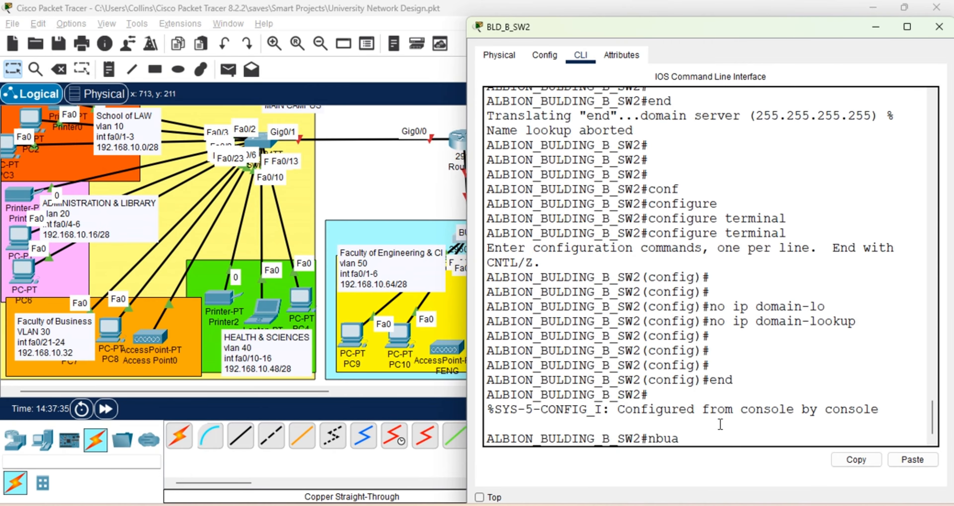
type("nijegEA")
key("Return")
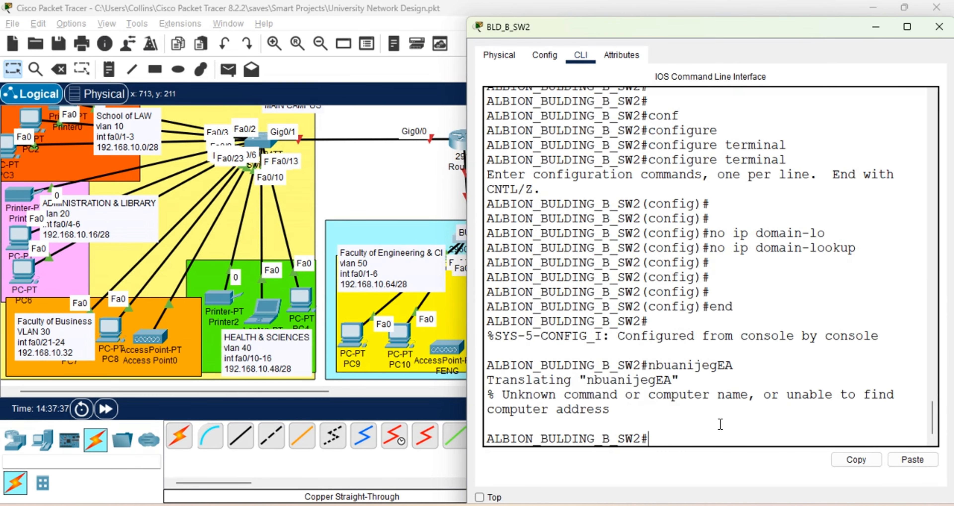
key("Return")
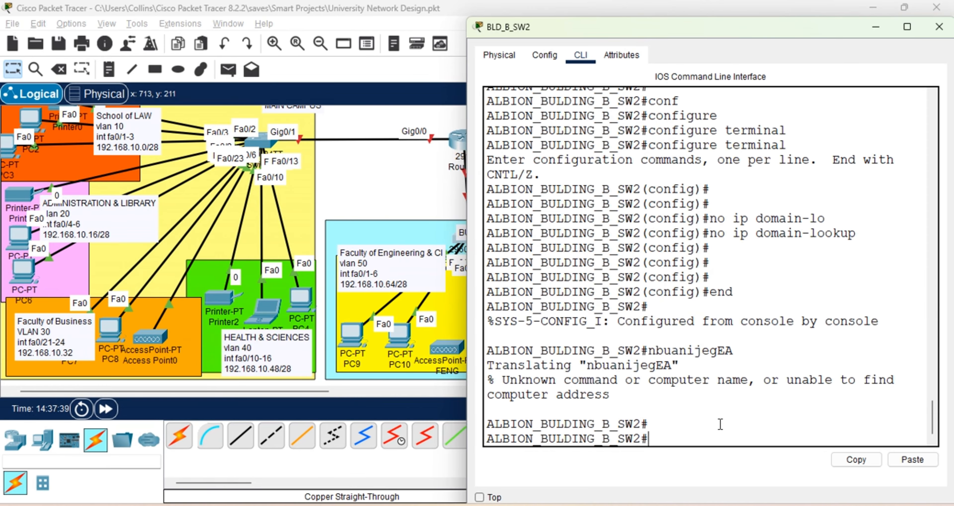
Save the Building B switch's running configuration with the wr command.
type("do wr")
key("Return")
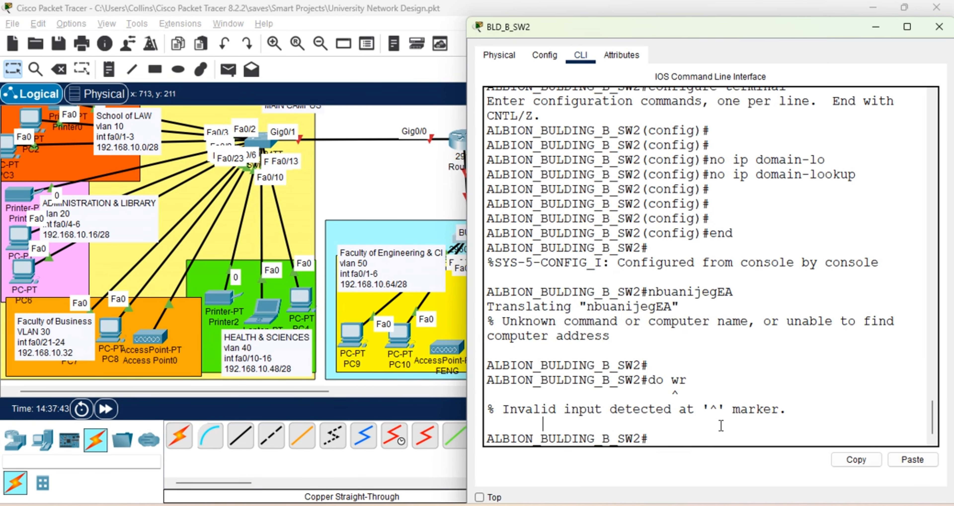
type("wr")
key("Return")
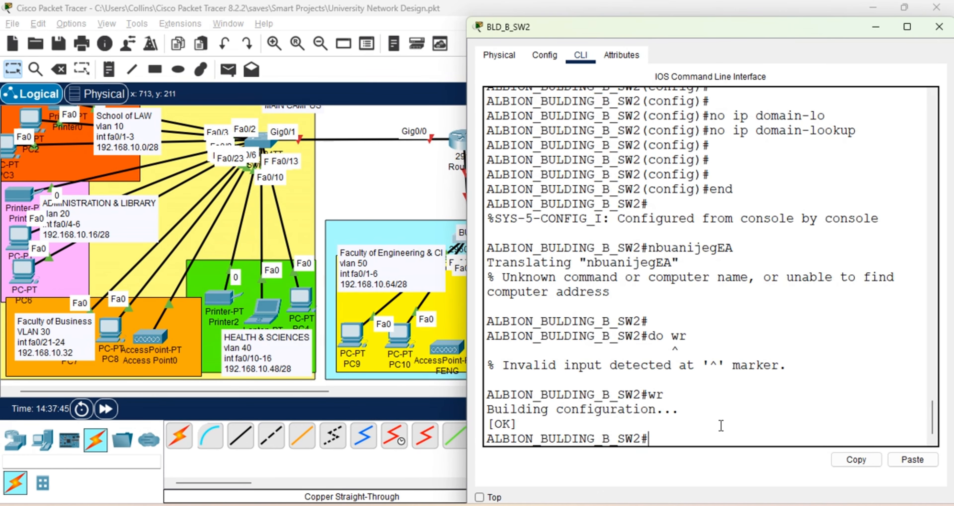
Save the Building B switch's configuration once more using the full write memory command.
type("wri")
key("Tab")
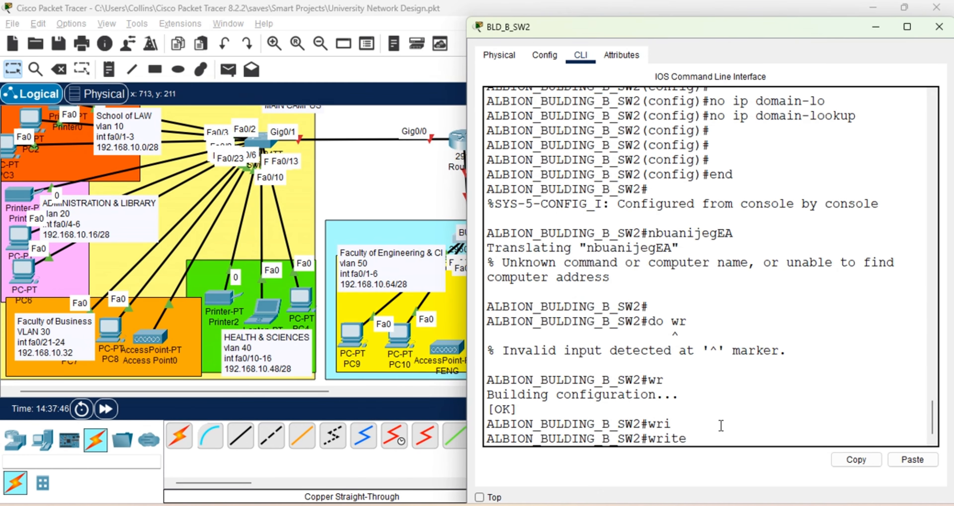
type("m")
key("Tab")
key("Return")
key("Return")
key("Return")
key("Return")
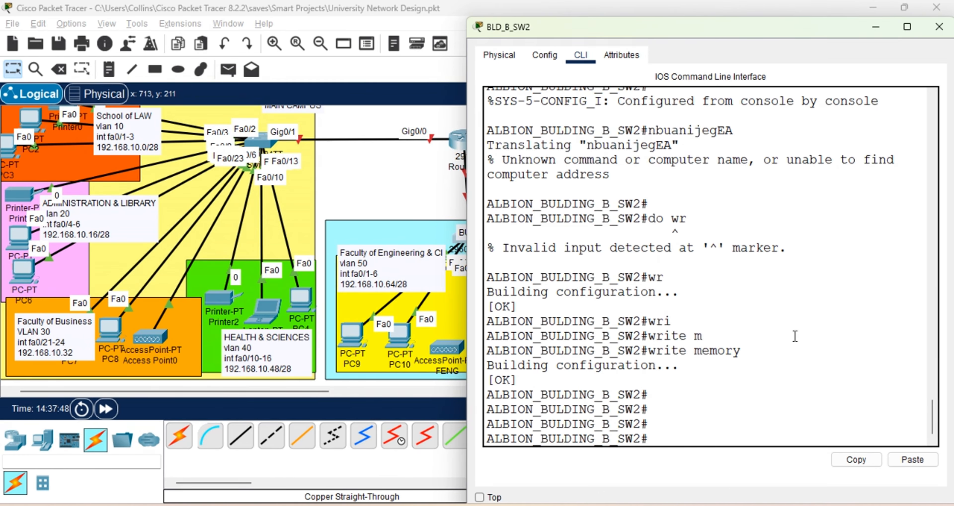
Display the Building B switch's VLAN table with show vlan, review its port assignments and return to the topology.
left_click(874, 28)
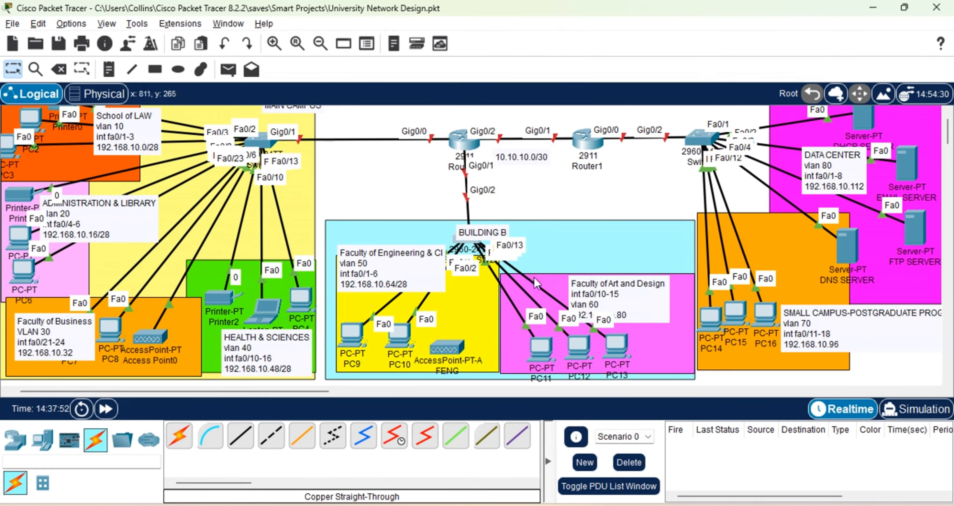
left_click(469, 245)
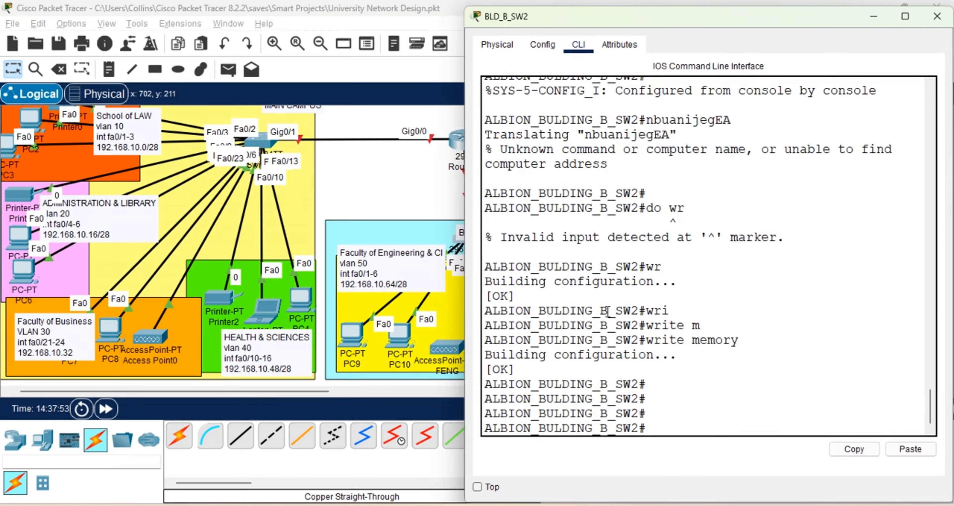
key("Return")
key("Return")
key("Return")
type("sh")
key("Tab")
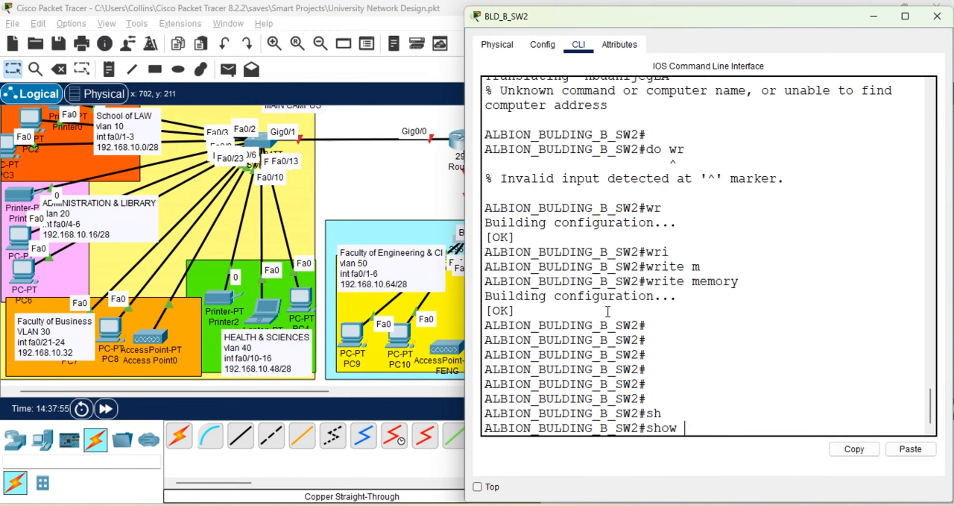
type("vl")
key("Tab")
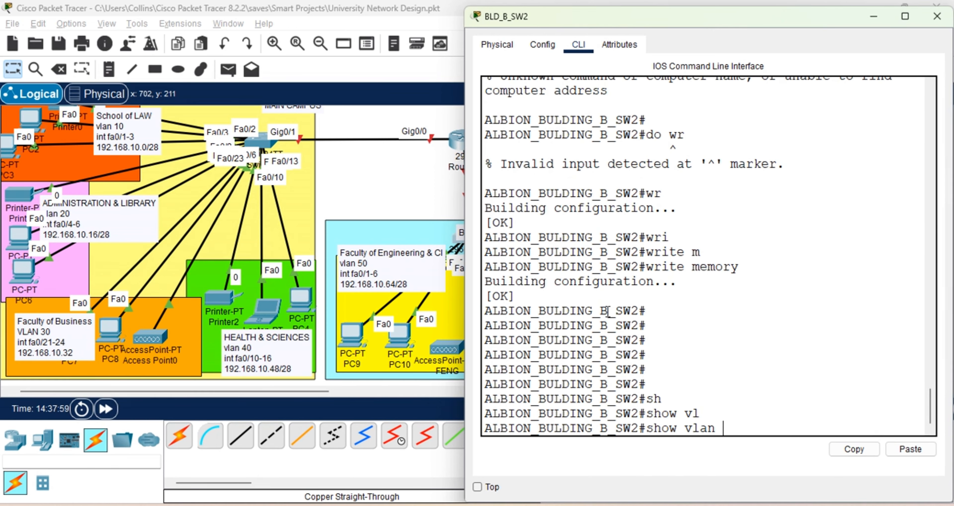
key("Return")
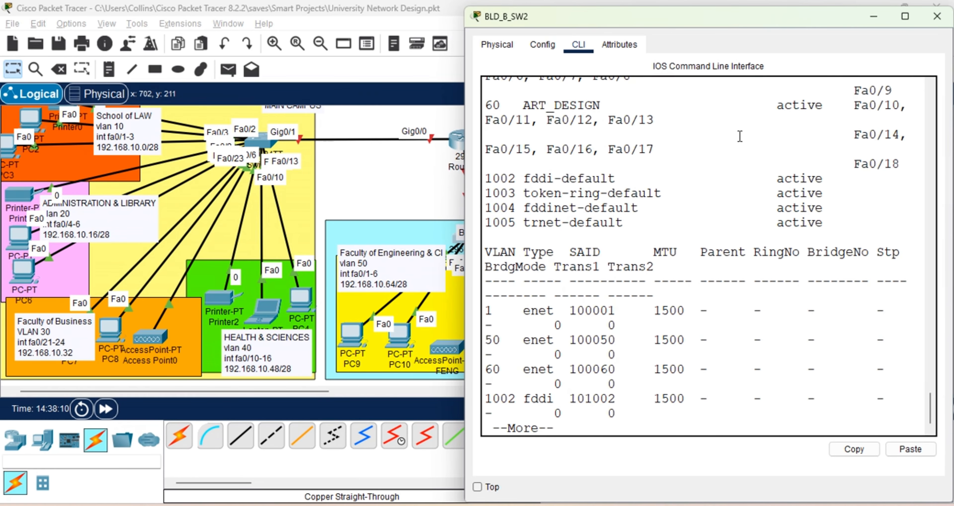
scroll(740, 137, "up", 6)
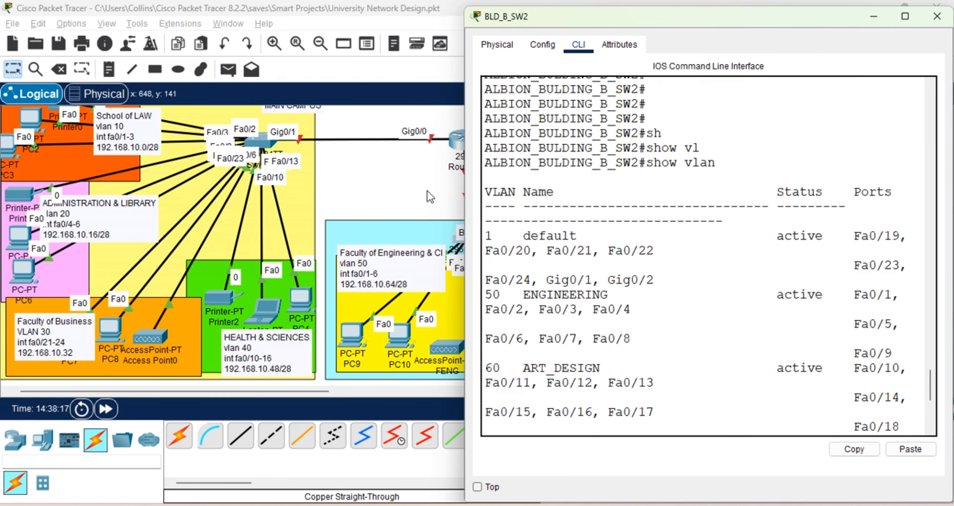
left_click(454, 200)
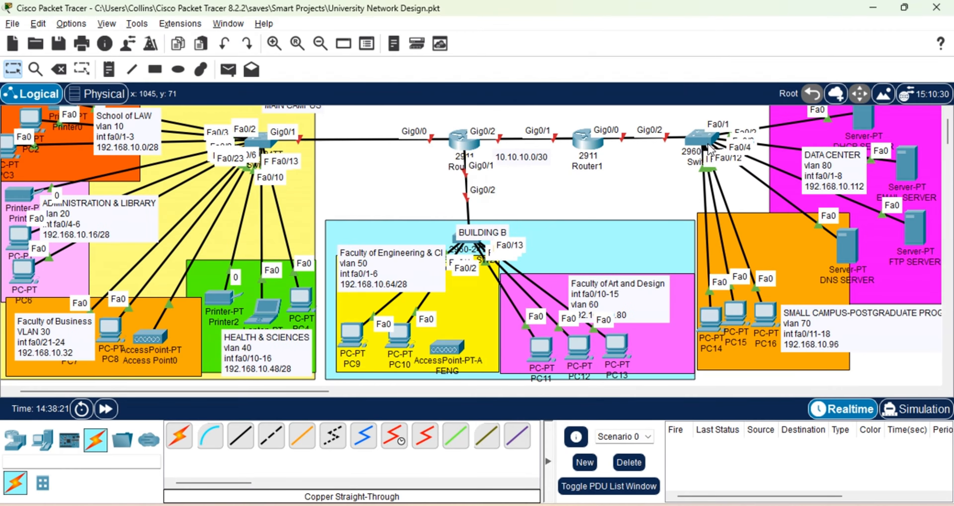
Open the command line of the data center switch, Switch5, and enter privileged EXEC mode with enable.
mouse_move(710, 147)
mouse_move(859, 122)
left_mouse_down()
mouse_move(849, 105)
mouse_move(857, 110)
left_mouse_up()
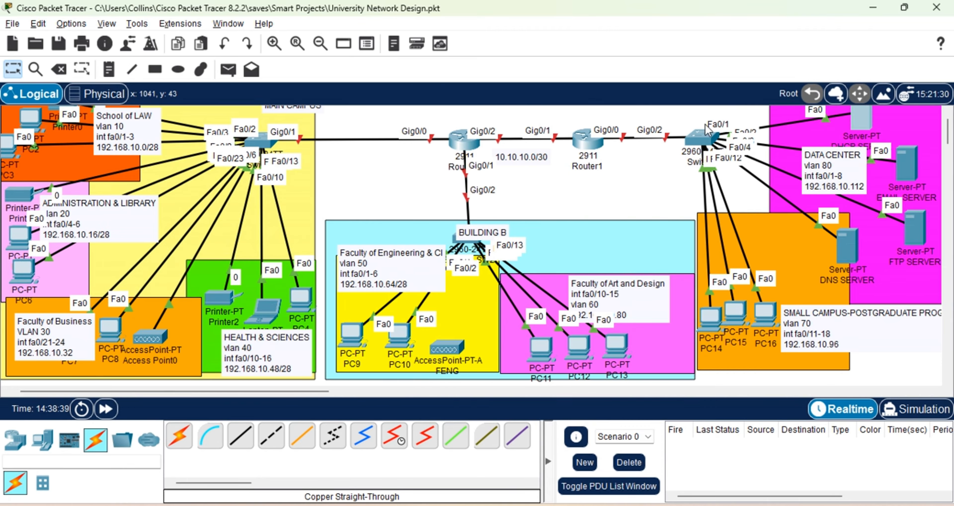
left_click(706, 143)
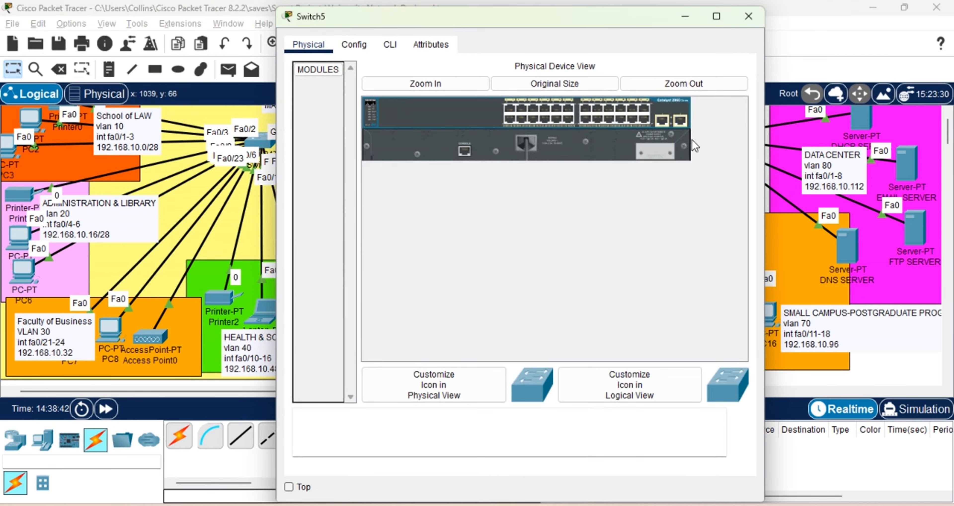
left_click(390, 45)
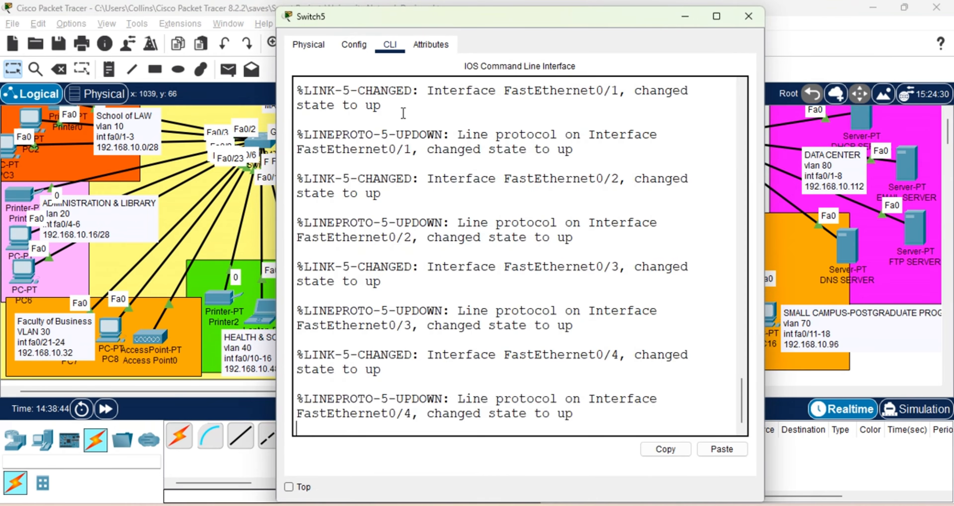
key("Return")
key("Return")
key("Return")
type("en")
key("Tab")
key("Return")
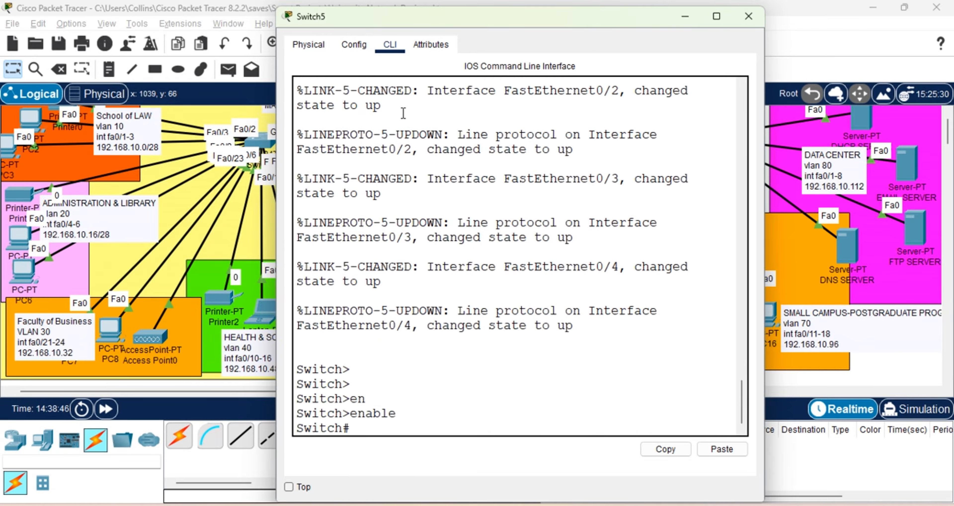
Enter global configuration mode on the data center switch with configure terminal.
key("Return")
key("Return")
type("conf")
key("Tab")
type("t")
key("Tab")
key("Tab")
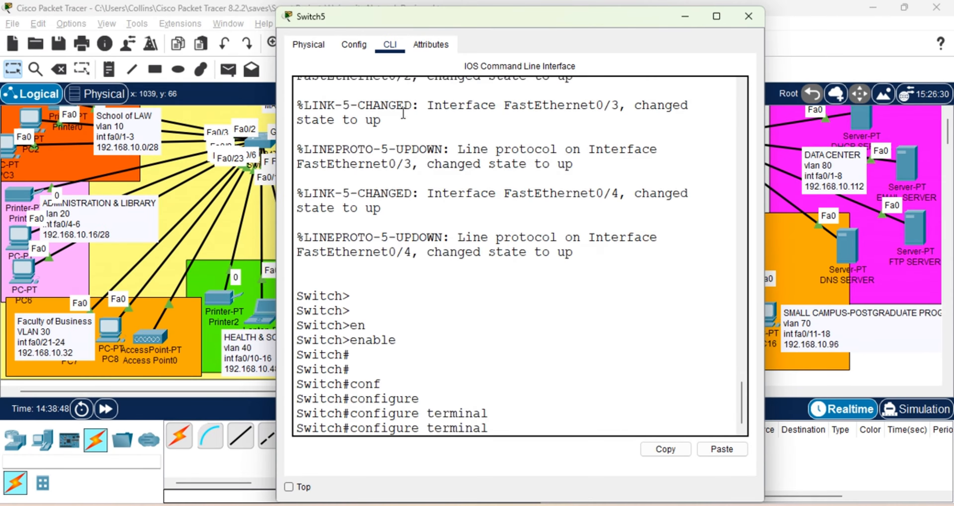
key("Return")
key("Return")
key("Return")
Set the data center switch's hostname to DATACENTER_SW3.
type("hos")
key("Tab")
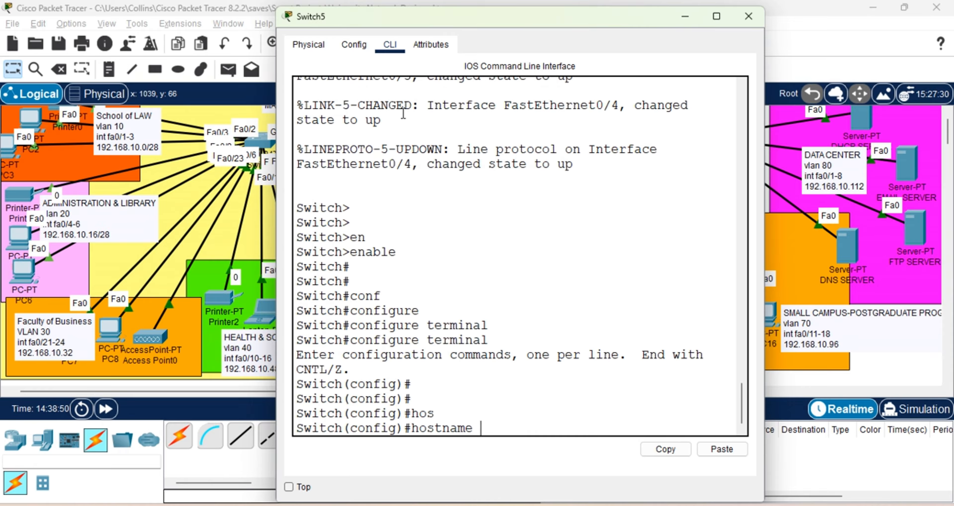
type("DATACE")
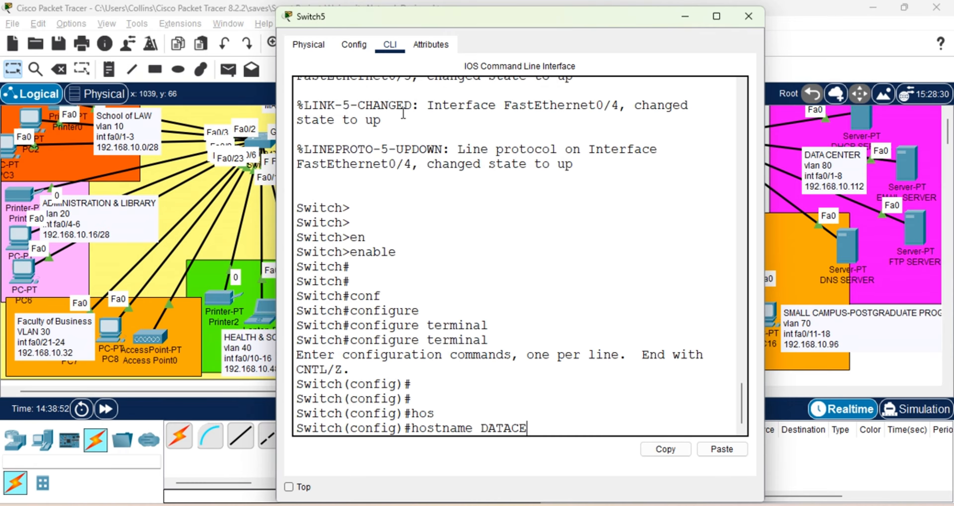
type("NTER_SW3")
key("Return")
key("Return")
key("Return")
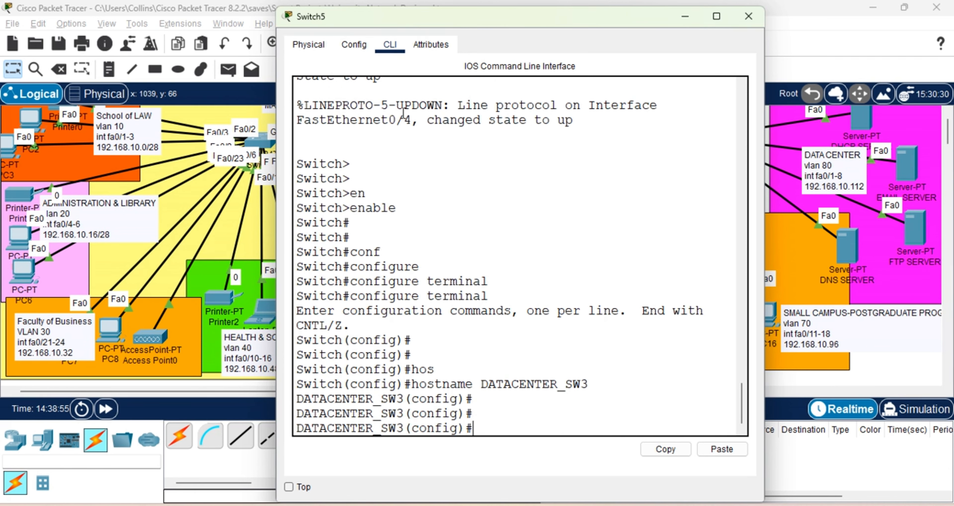
Set the data center switch's message-of-the-day banner to NO INTRUSION, using @ as the delimiter.
type("ban")
key("Tab")
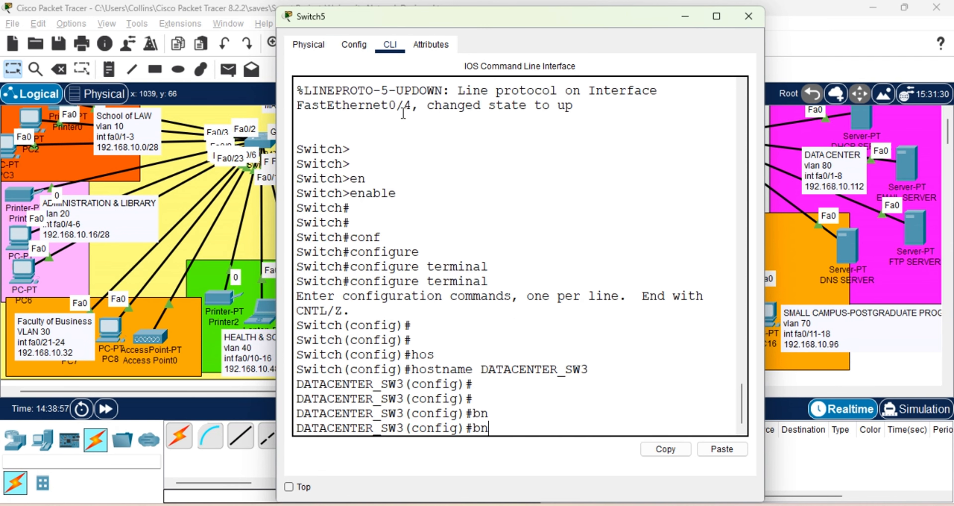
key("BackSpace")
type("an")
key("Tab")
type("m")
key("Tab")
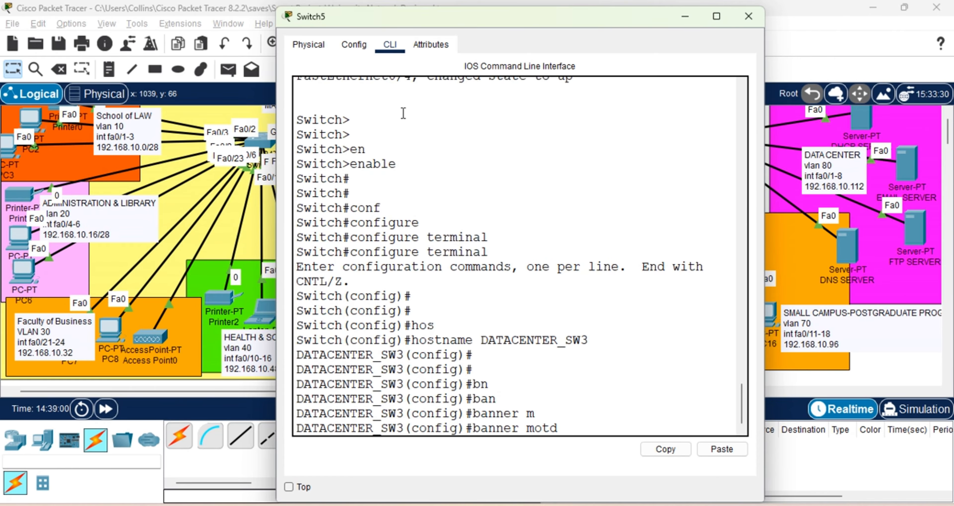
type("@NO INTRUSION@")
key("Return")
key("Return")
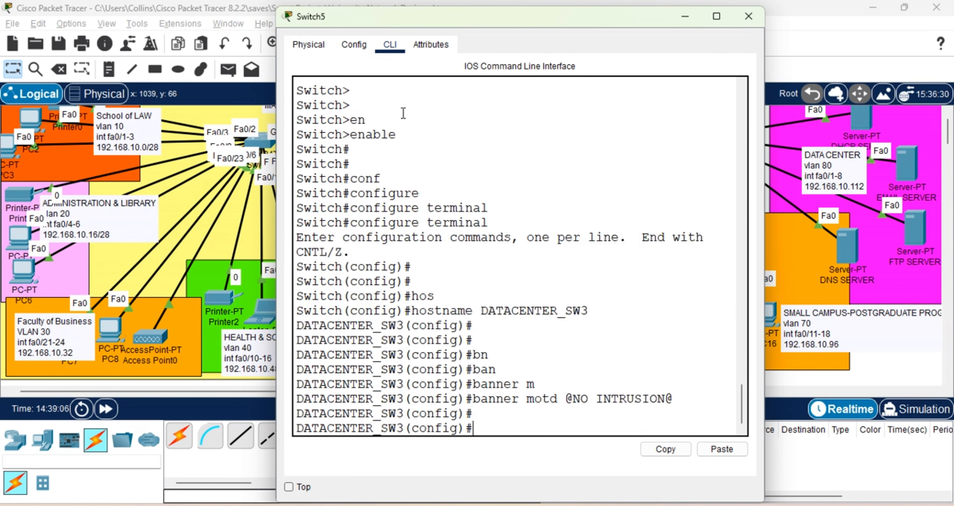
key("Return")
key("Return")
key("Return")
key("Return")
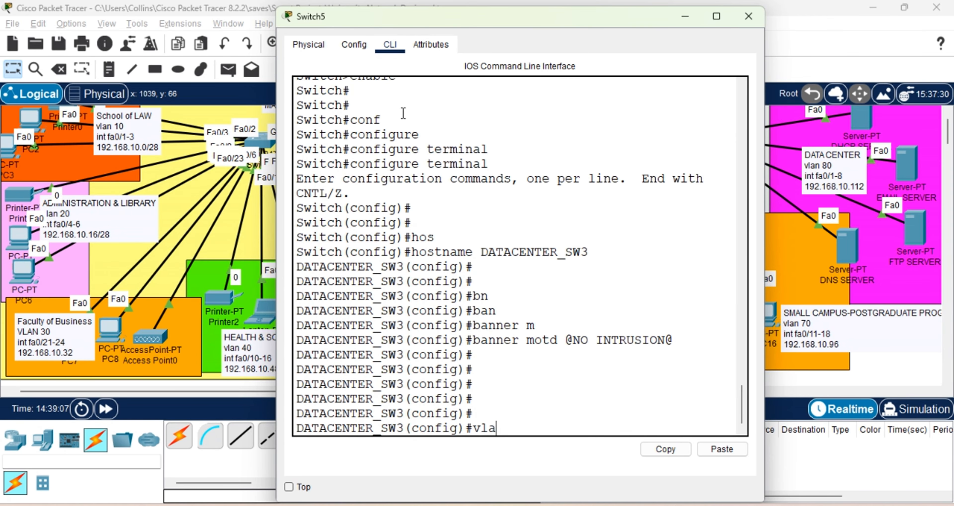
Create VLAN 70 on the data center switch.
key("Tab")
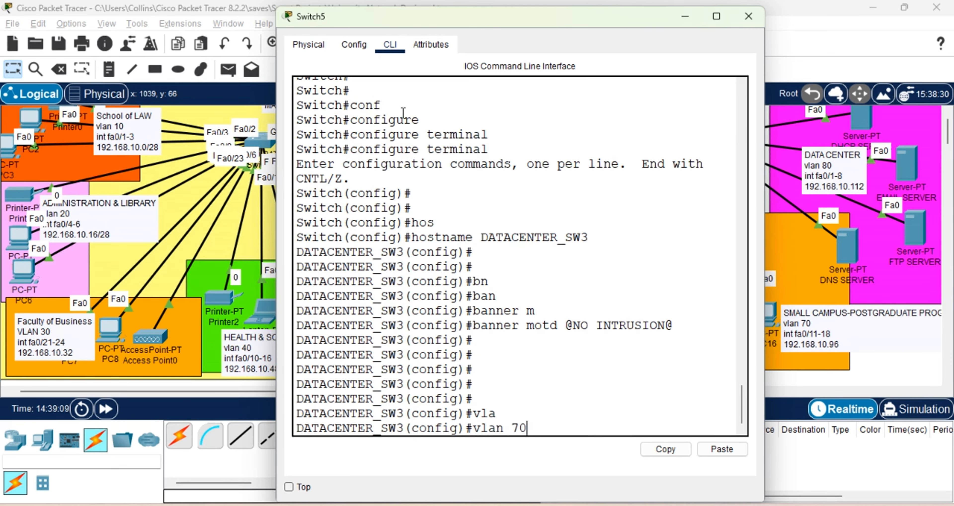
type("70")
key("Return")
key("Return")
key("Return")
key("Return")
Name VLAN 70 SMALL_CAMPUS on the data center switch.
type("na")
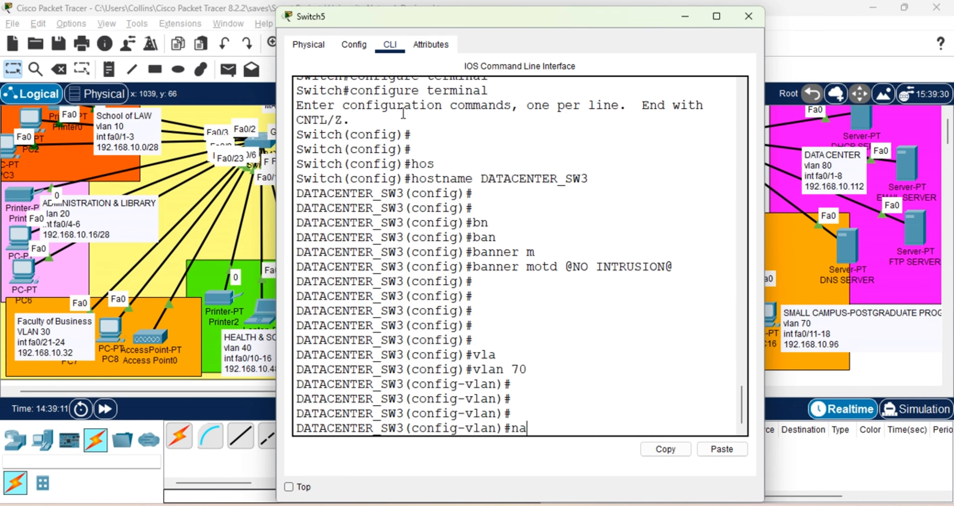
key("Tab")
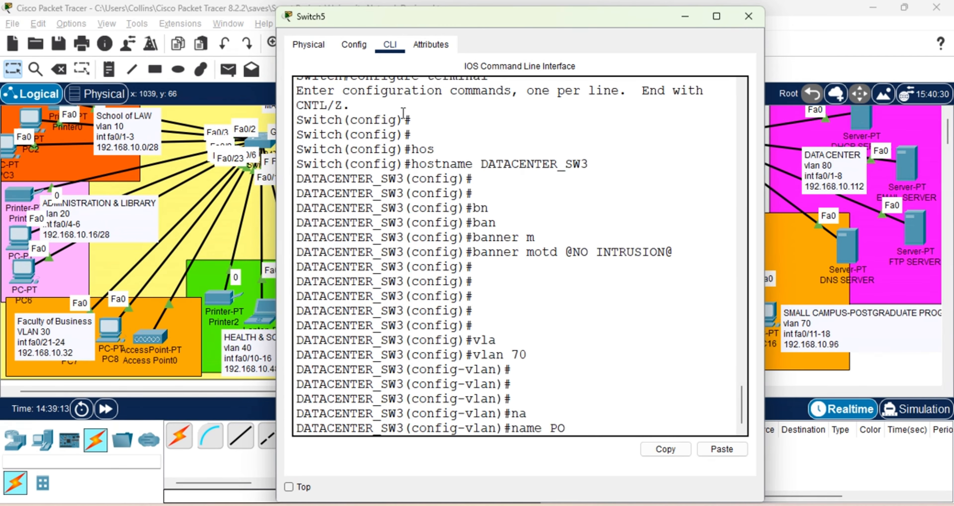
key("BackSpace")
key("BackSpace")
type("SMALL_CAMPUS")
key("Return")
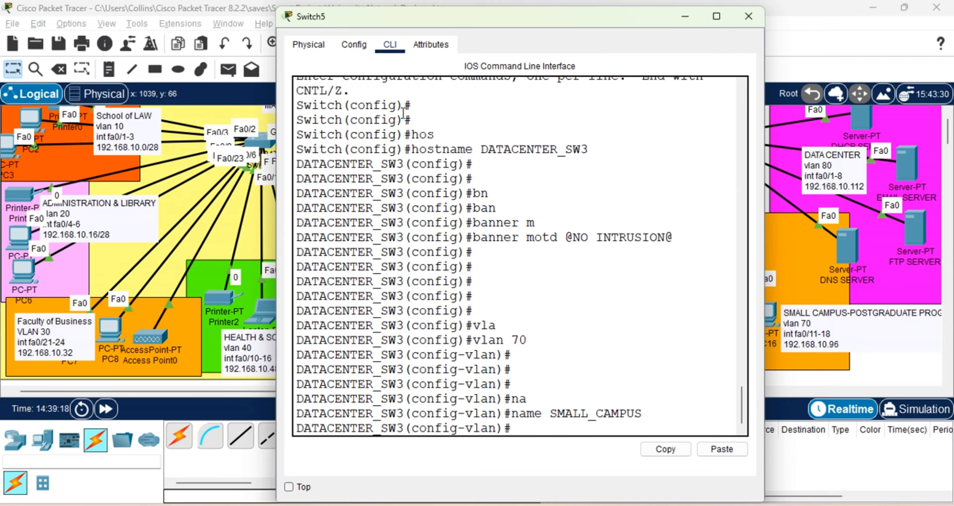
key("Return")
key("Return")
Create VLAN 80 on the data center switch.
type("vlan ")
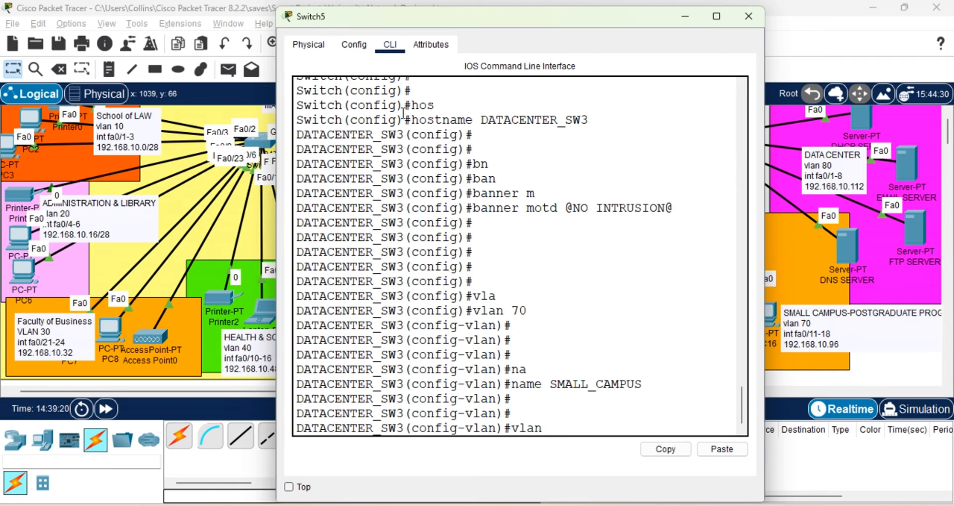
type("80")
key("Return")
key("Return")
Name VLAN 80 DATACENTER on the data center switch.
type("na")
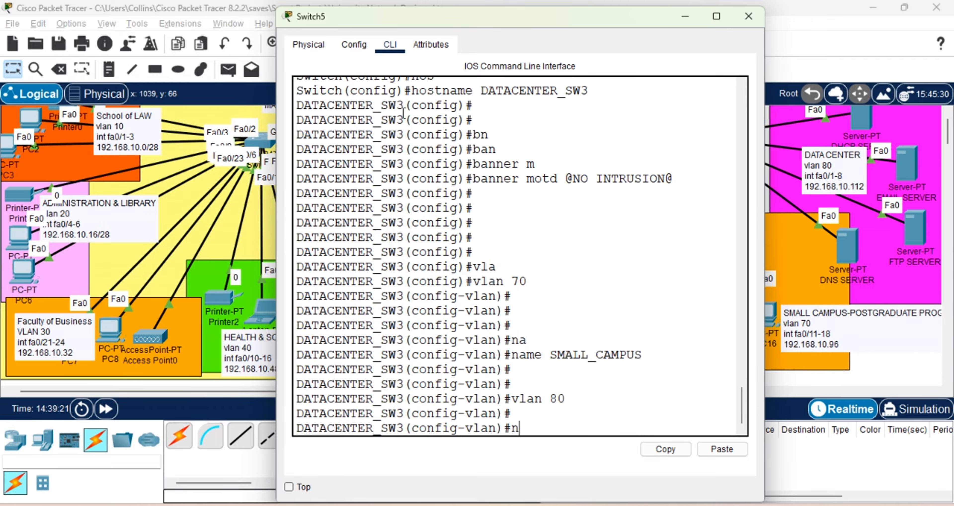
key("Tab")
type("DATACEN")
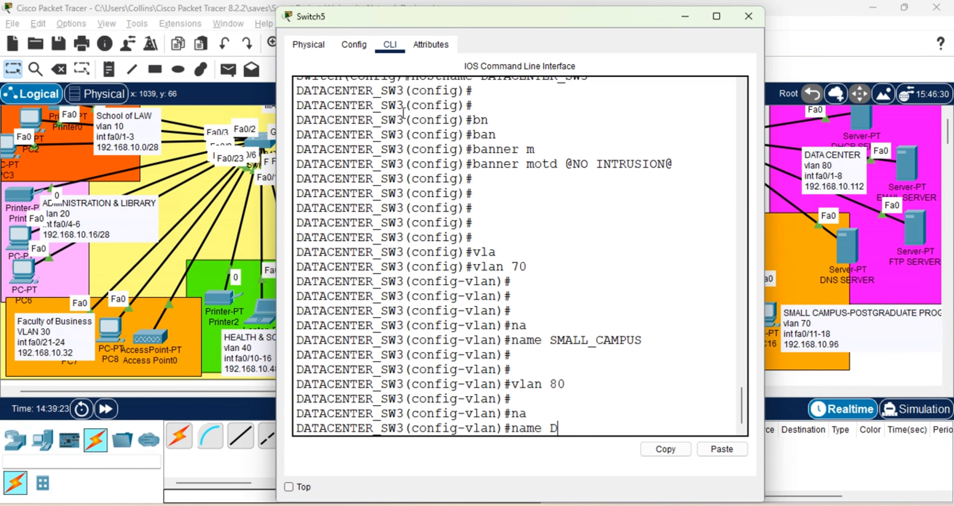
type("TER")
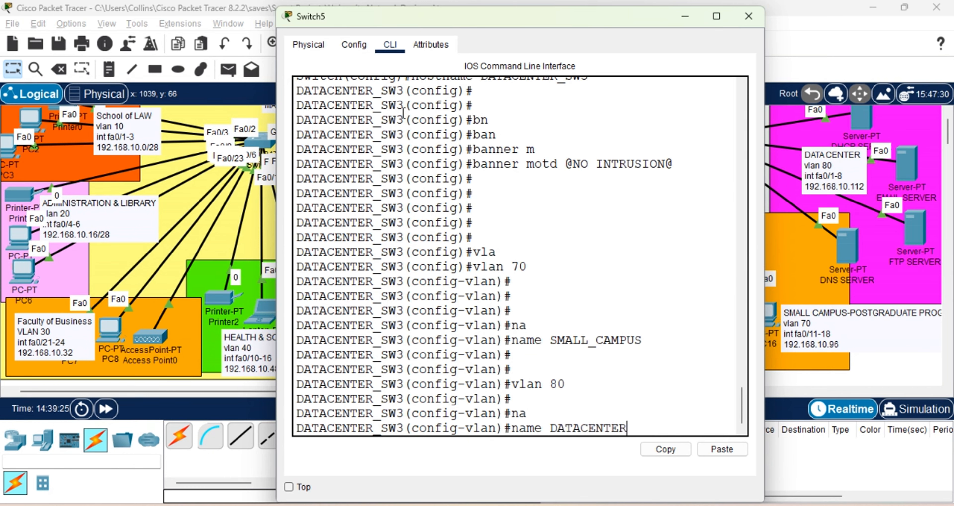
key("Return")
key("Return")
key("Return")
key("Return")
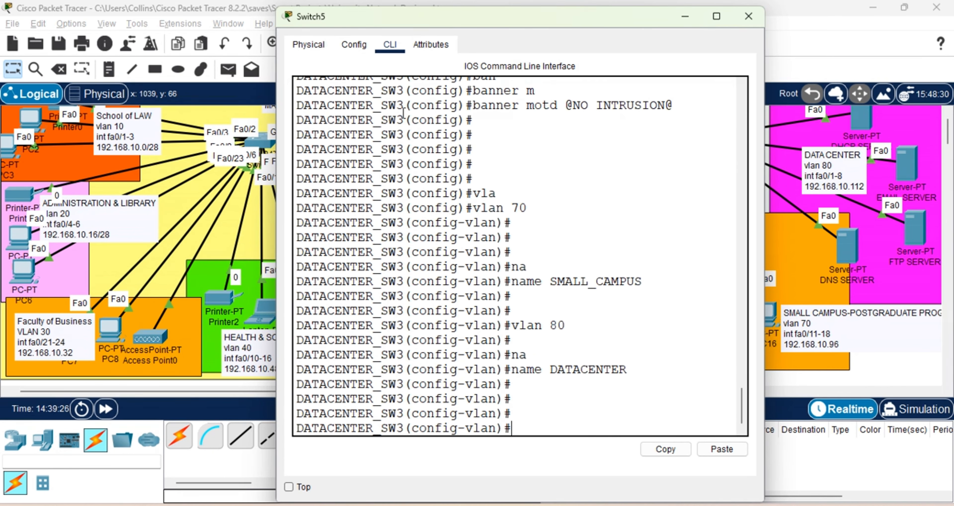
Exit VLAN configuration on the data center switch and return to global configuration mode.
type("exi")
key("Tab")
key("Return")
key("Return")
key("Return")
key("Return")
key("Return")
key("Return")
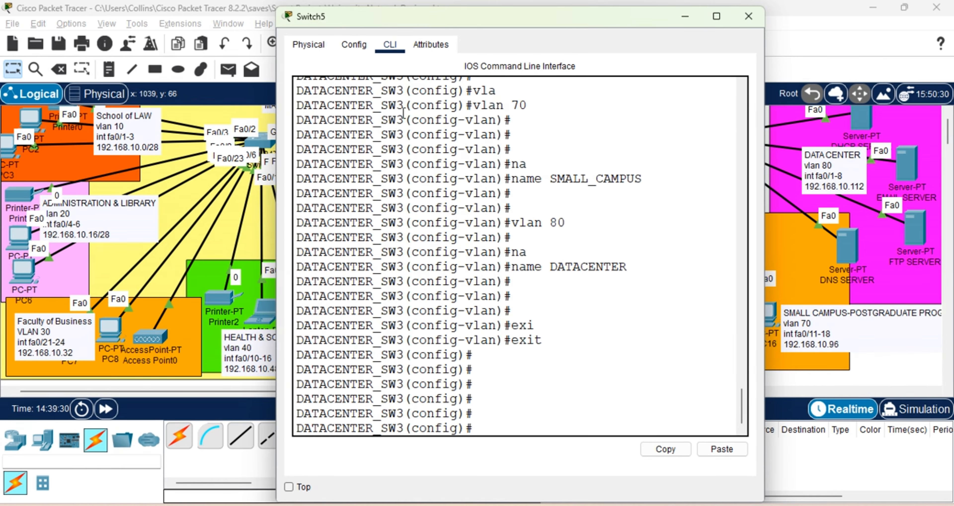
Enter interface range configuration for fastEthernet 0/1-10 on the data center switch.
type("inter")
key("Tab")
type("r")
key("Tab")
type("f")
key("Tab")
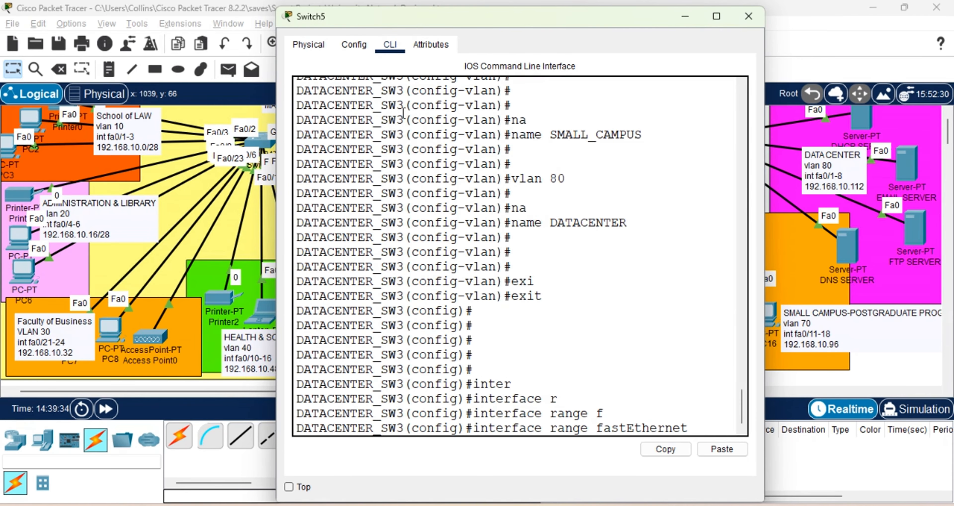
type("0/1-10")
key("Return")
key("Return")
Set ports fastEthernet 0/1-10 to access mode with switchport mode access.
type("sw")
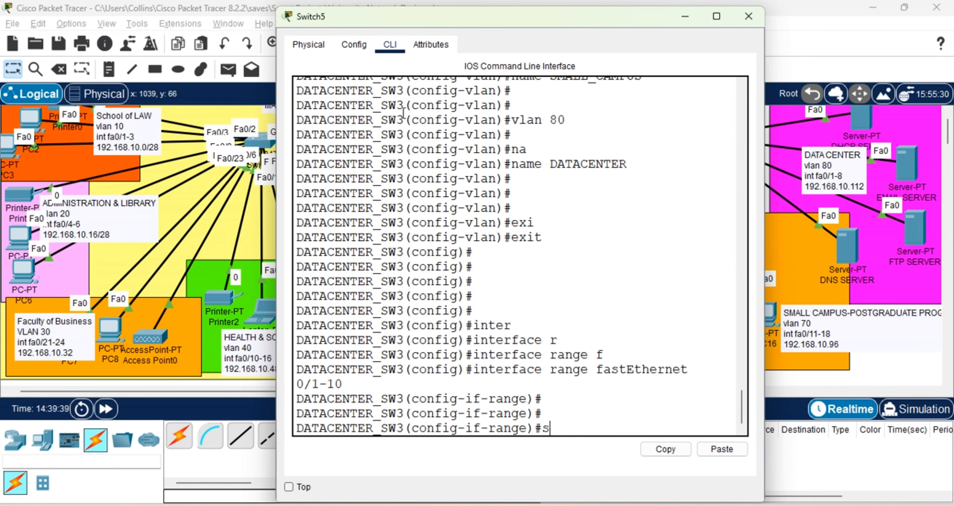
key("Tab")
type("m")
key("Tab")
type("a")
key("Tab")
key("Return")
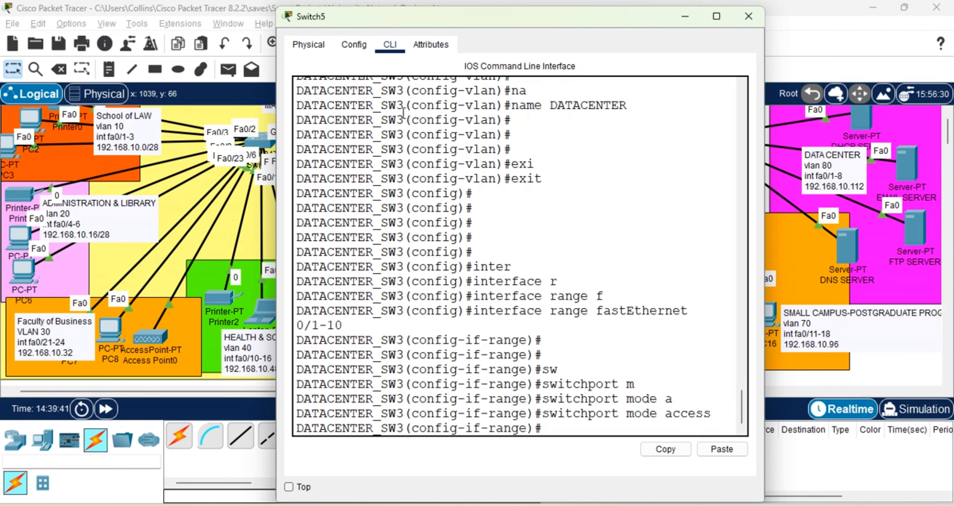
Assign ports fastEthernet 0/1-10 to VLAN 80 with switchport access vlan 80.
type("sw")
key("Tab")
type("a")
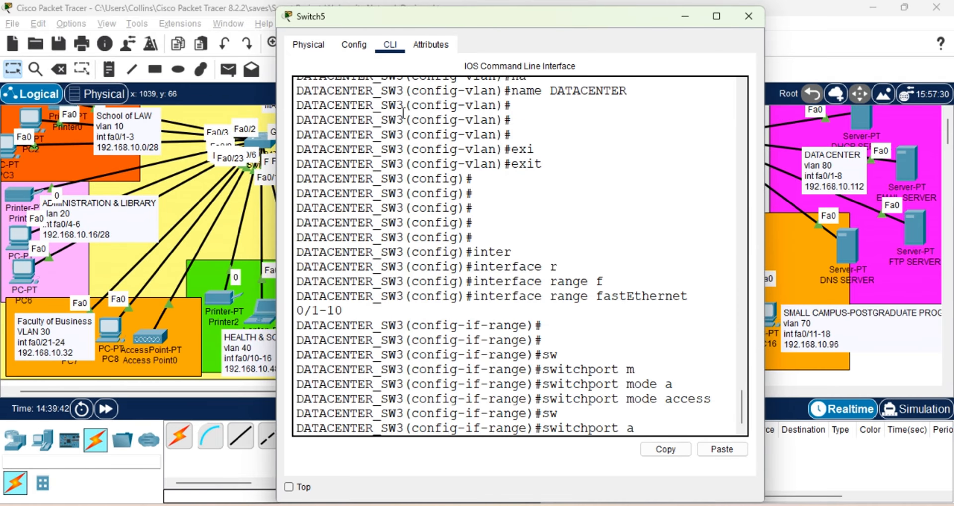
type("c")
key("Tab")
type("vl")
key("Tab")
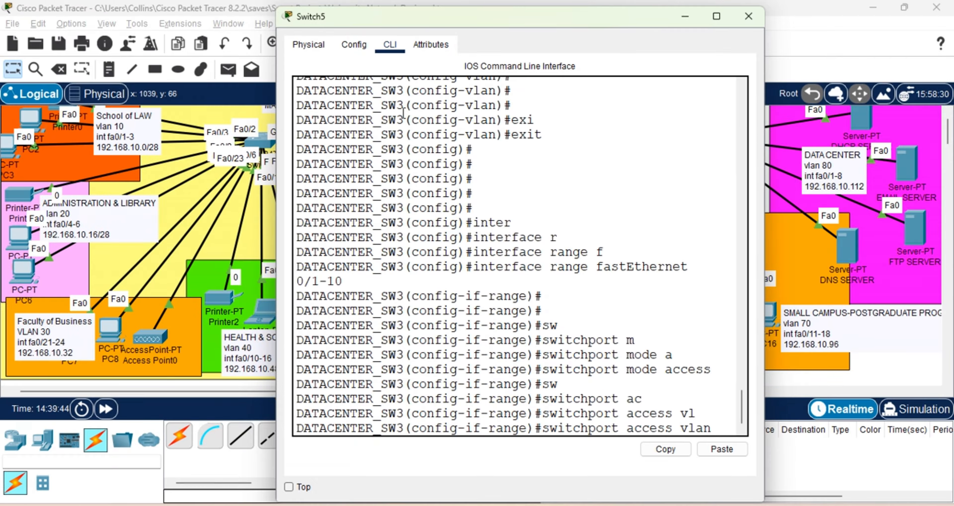
type("80")
key("Return")
key("Return")
key("Return")
key("Return")
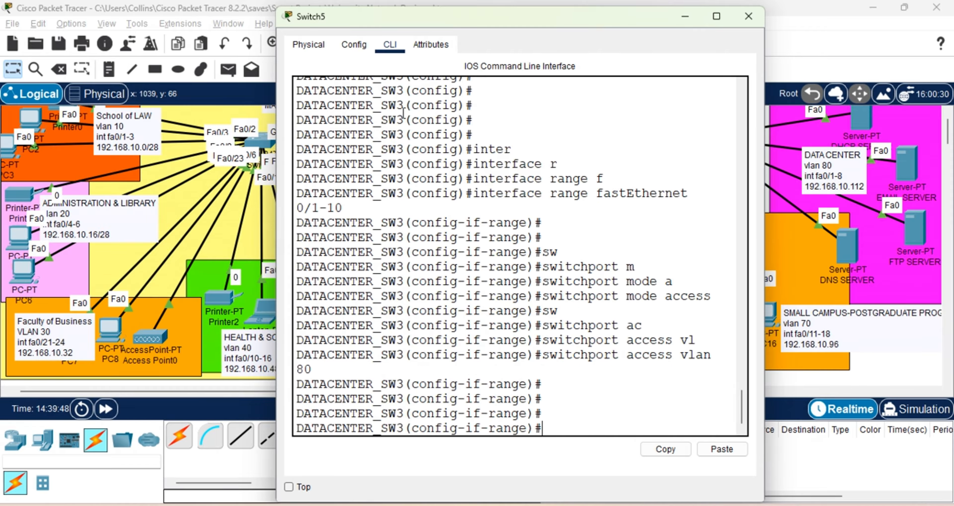
Exit the fastEthernet 0/1-10 interface range and return to global configuration mode.
type("exi")
key("Tab")
key("Return")
key("Return")
key("Return")
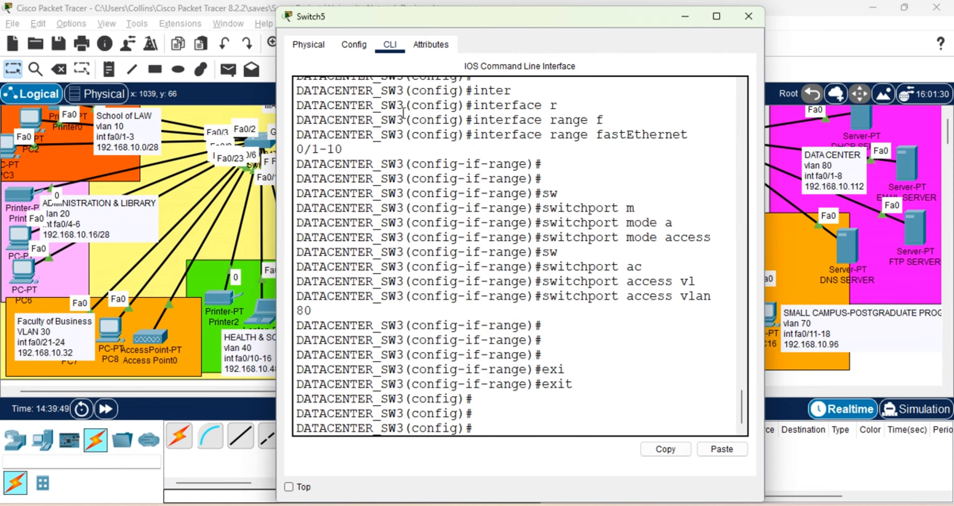
Enter interface range configuration for fastEthernet 0/11-20 on the data center switch.
type("inter")
key("Tab")
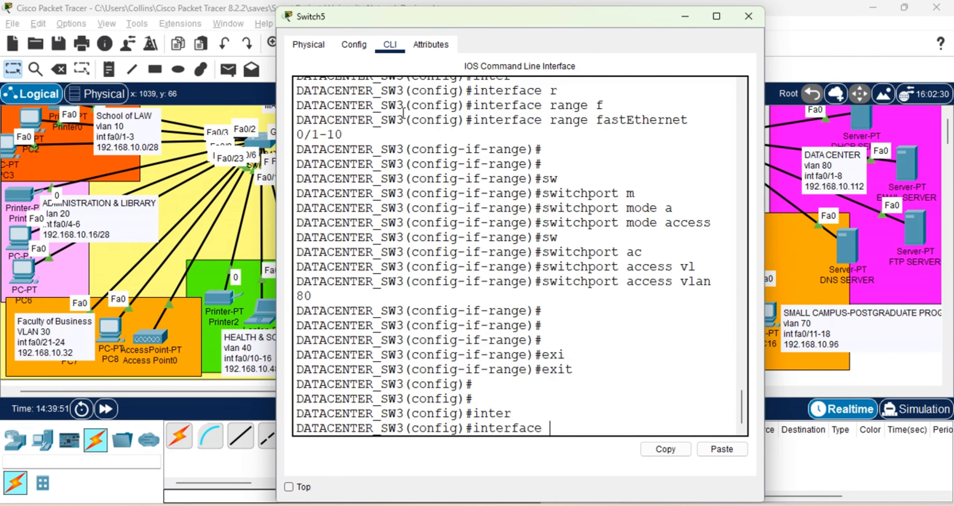
type("r")
key("Tab")
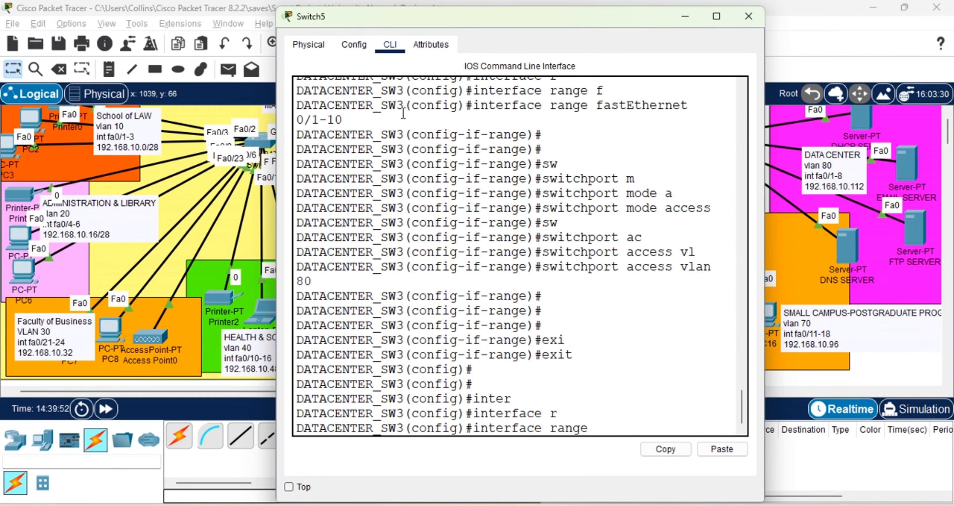
type("f")
key("Tab")
type("0/11-")
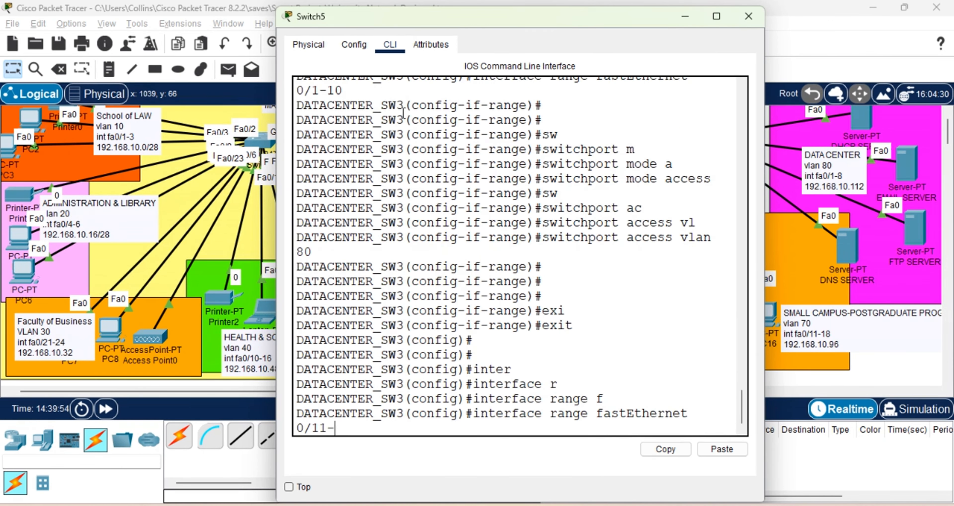
type("20")
key("Return")
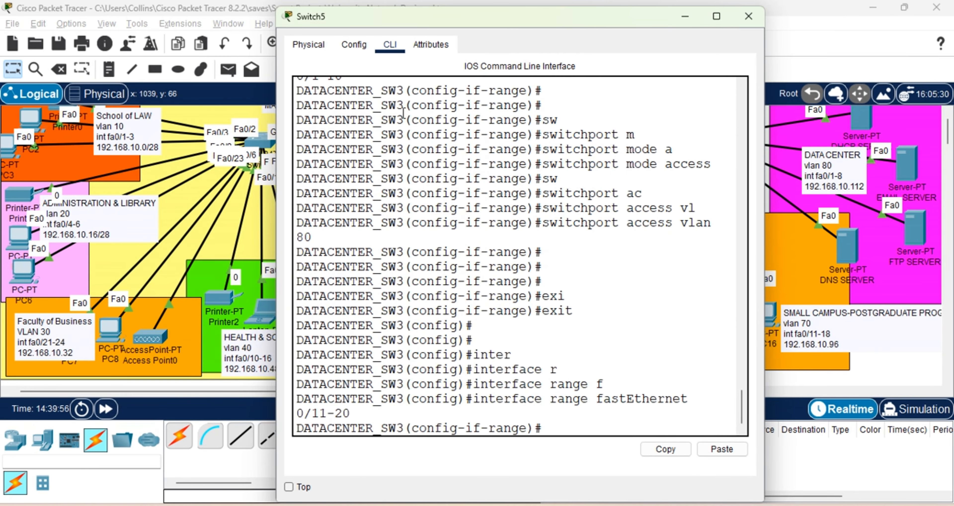
Assign ports fastEthernet 0/11-20 to VLAN 70 with switchport access vlan 70.
type("sw")
key("Tab")
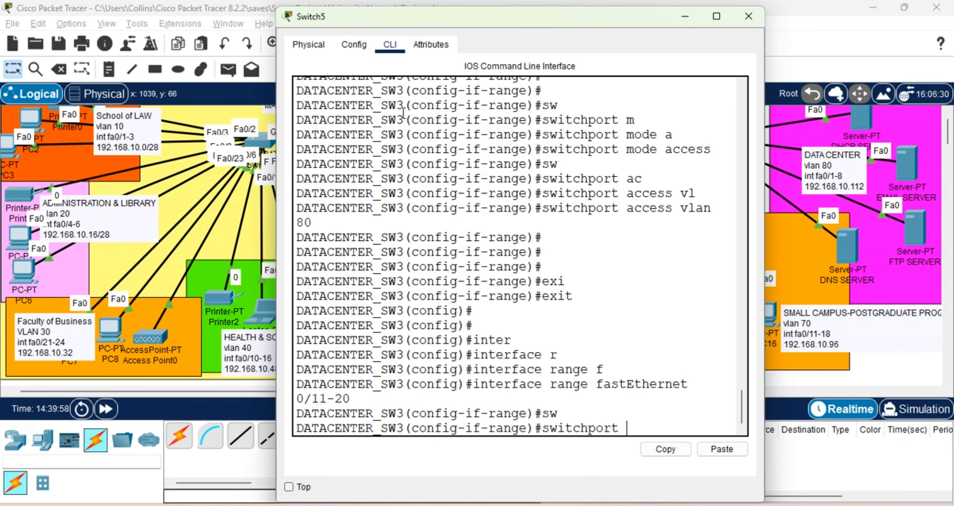
type("a")
key("Tab")
type("c")
key("Tab")
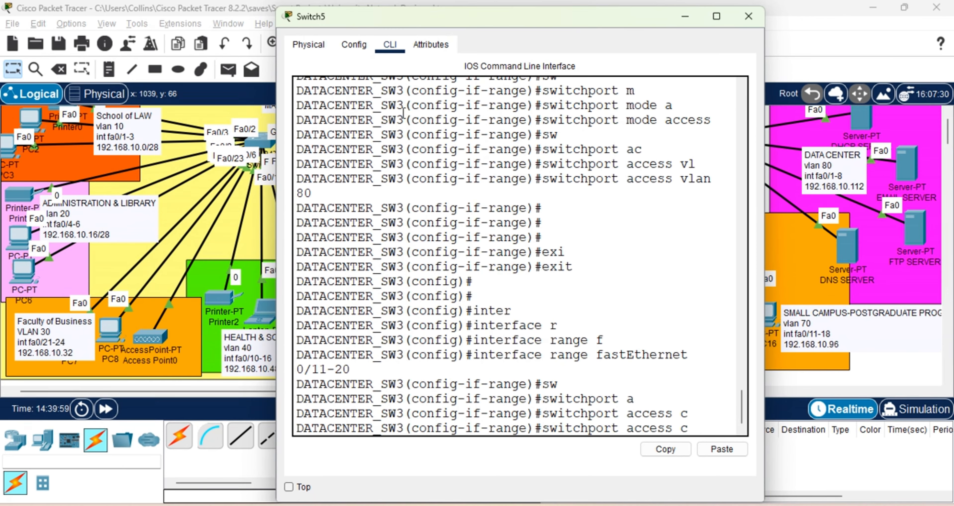
key("BackSpace")
type("vl")
key("Tab")
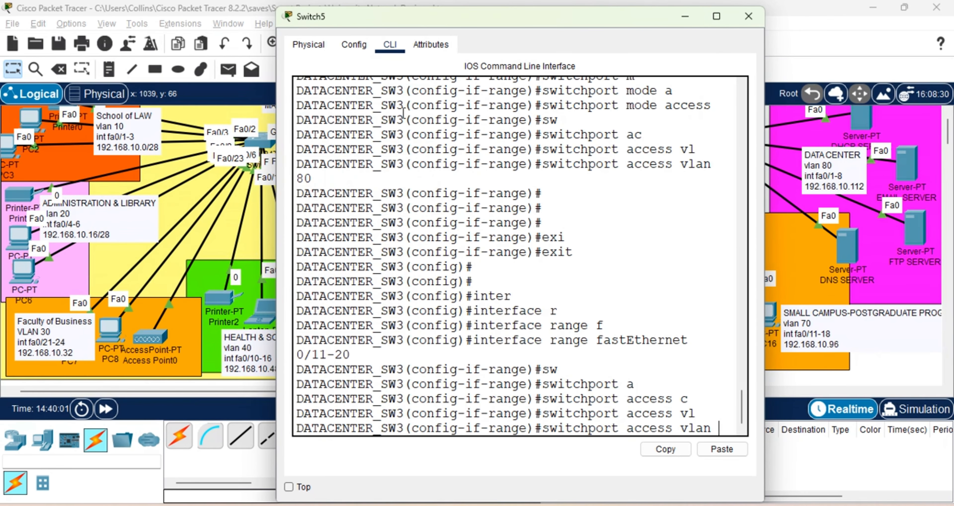
type("70")
key("Return")
key("Return")
key("Return")
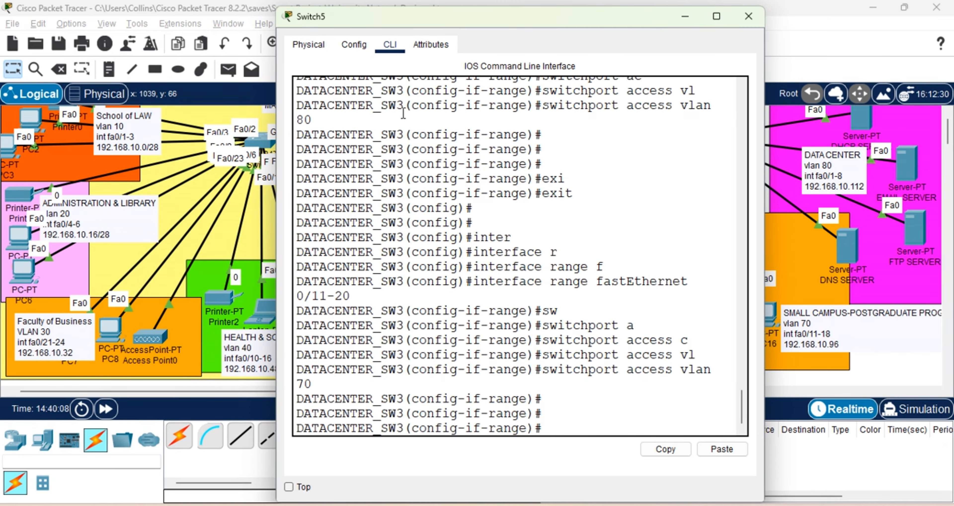
key("Return")
key("Return")
key("Return")
key("Return")
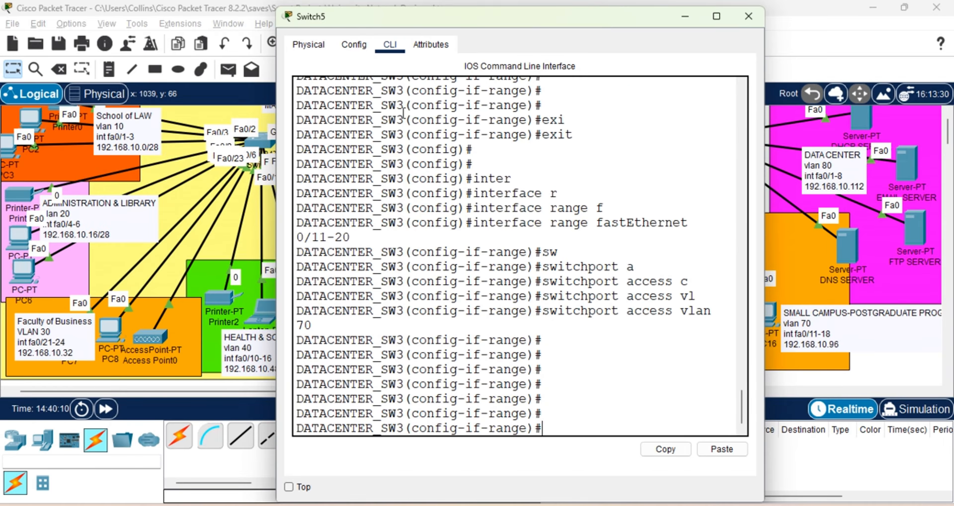
Add the description SMALL CAMPUS to ports fastEthernet 0/11-20.
type("des")
key("Tab")
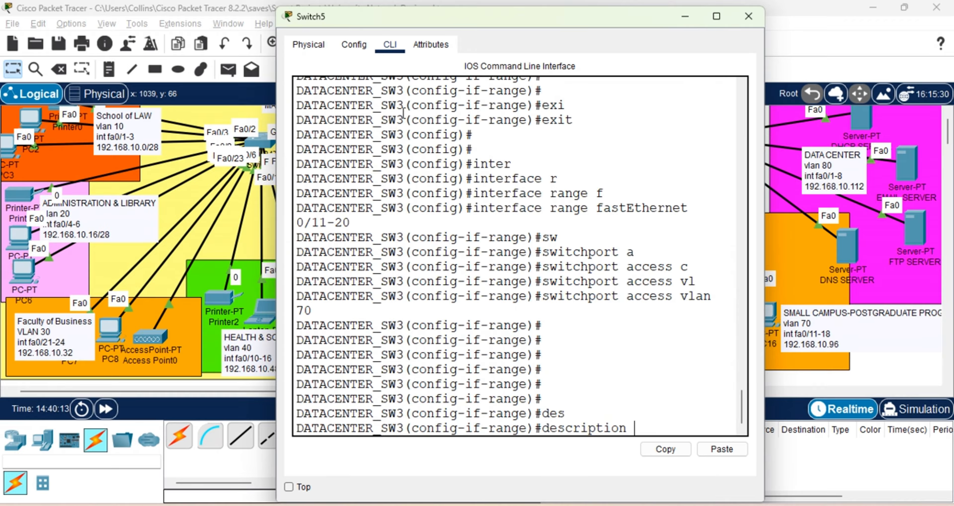
type("SMALL CAMPUS")
key("Return")
key("Return")
key("Return")
key("Return")
key("Return")
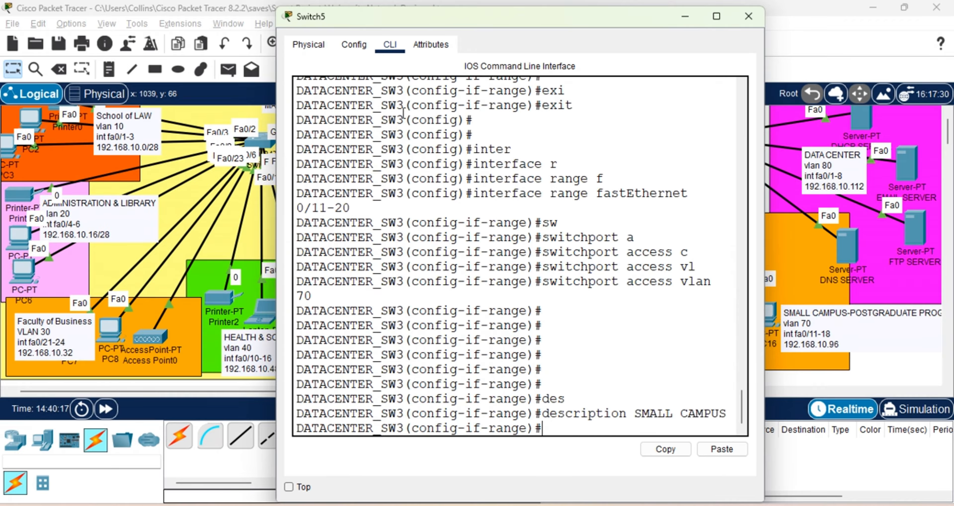
Leave configuration mode on the data center switch with end, returning to privileged EXEC mode.
type("end")
key("Return")
key("Return")
key("Return")
key("Return")
key("Return")
key("Return")
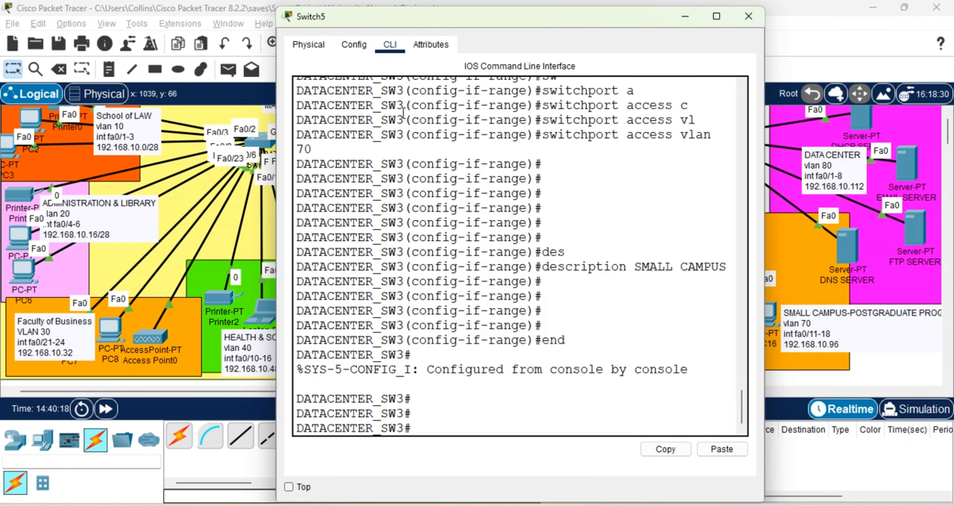
Save the data center switch's running configuration with write memory.
type("wri")
key("Tab")
type("m")
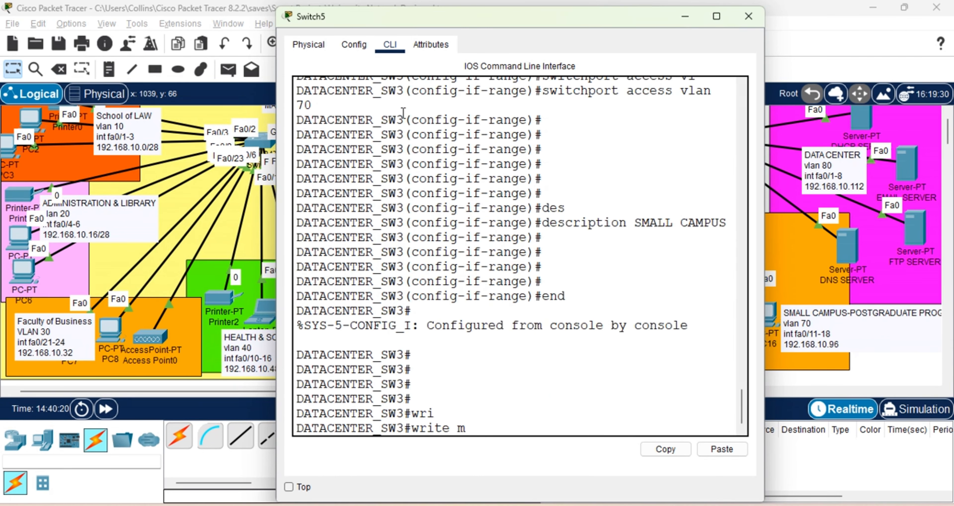
key("Tab")
key("Return")
key("Return")
key("Return")
key("Return")
key("Return")
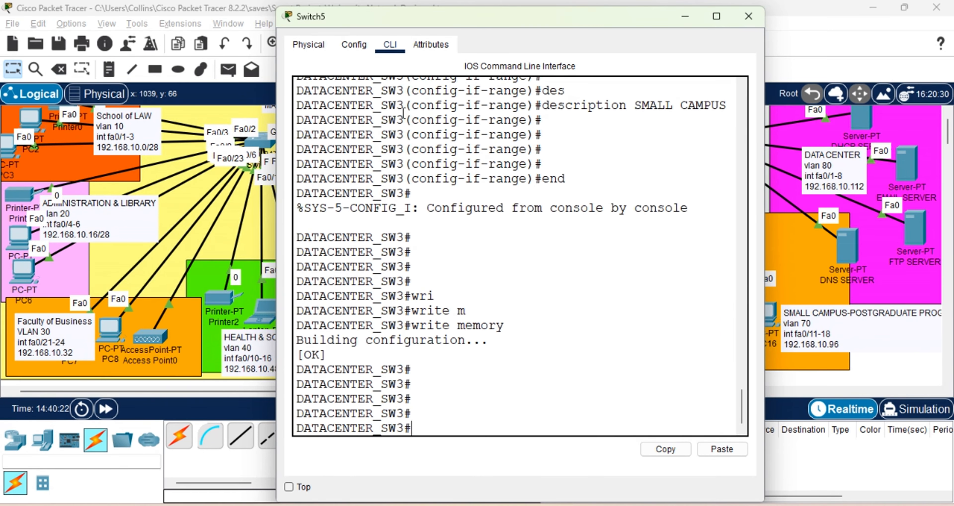
Set the data center switch's display name to DATACENTER_SW3 and put its window away.
left_click(354, 45)
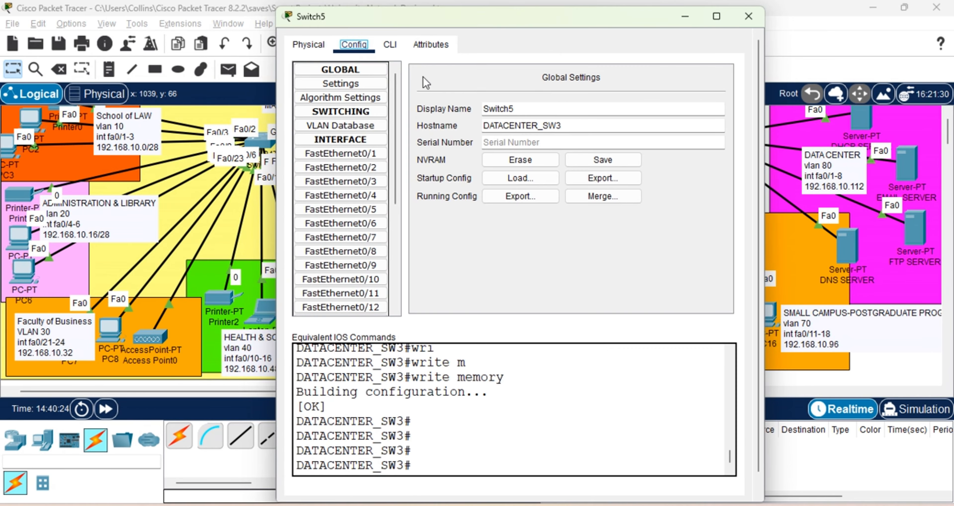
left_click_drag(517, 108, 459, 104)
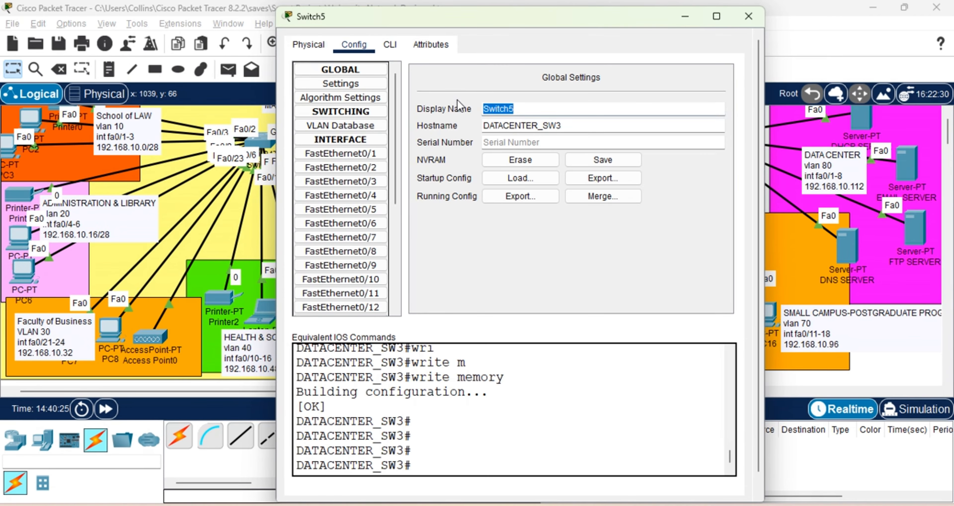
left_click_drag(574, 125, 460, 100)
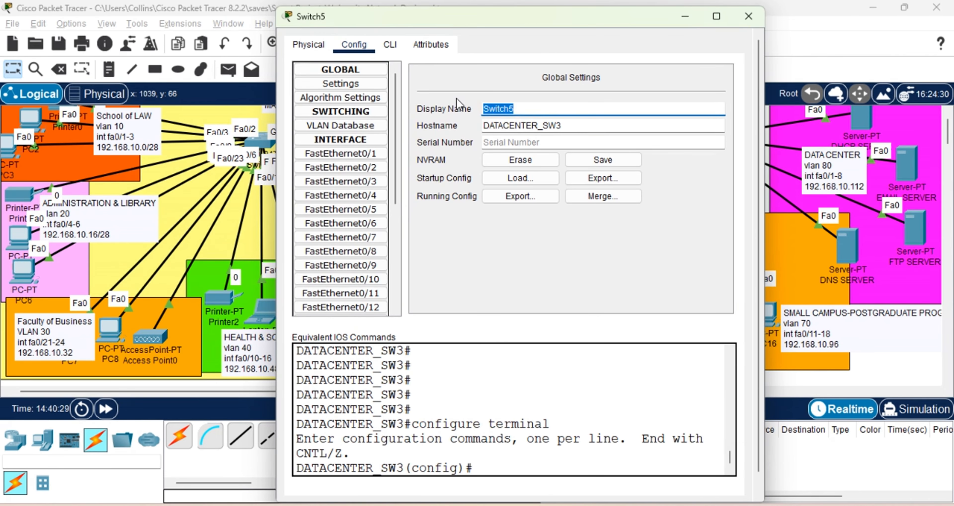
type("DATACENTER_SW3")
left_click(392, 46)
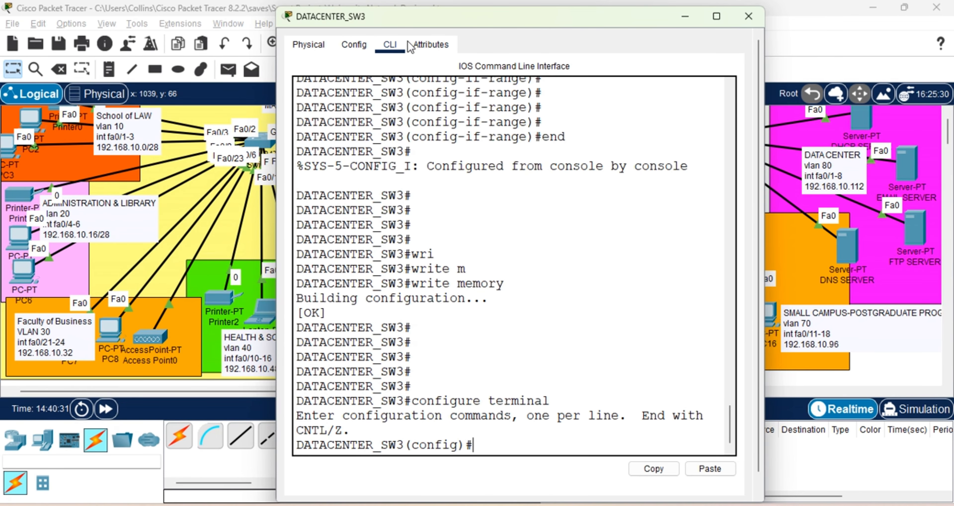
left_click(692, 19)
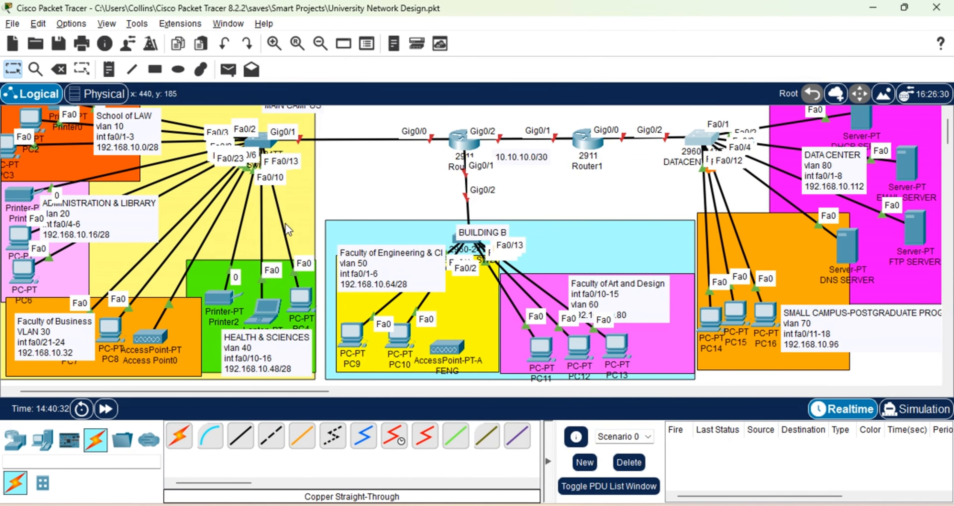
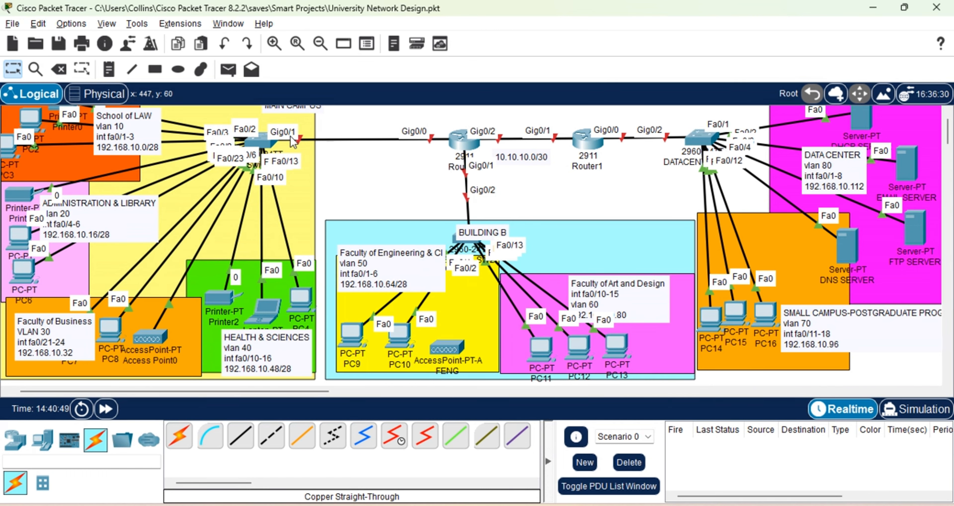
Open the main campus switch's command line and leave its configuration mode with end.
left_click(266, 143)
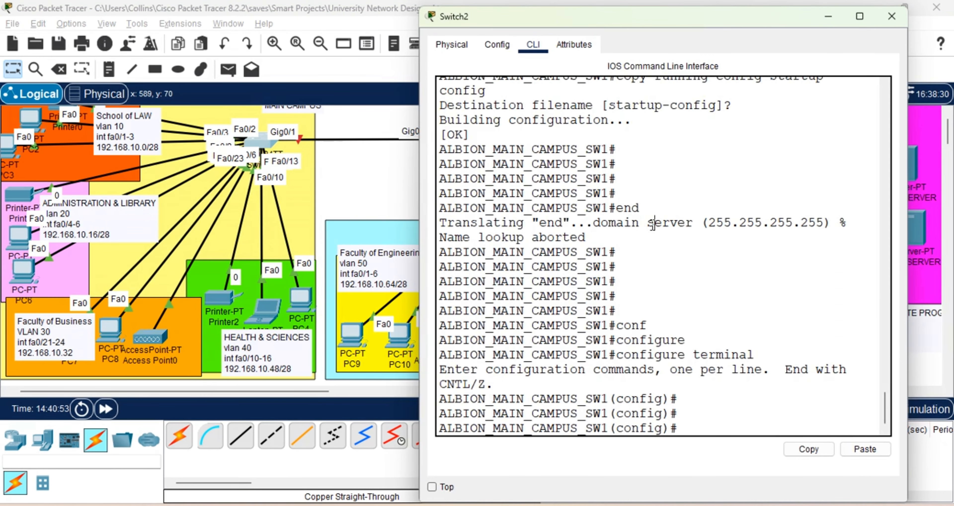
key("Return")
key("Return")
key("Return")
key("Return")
type("end")
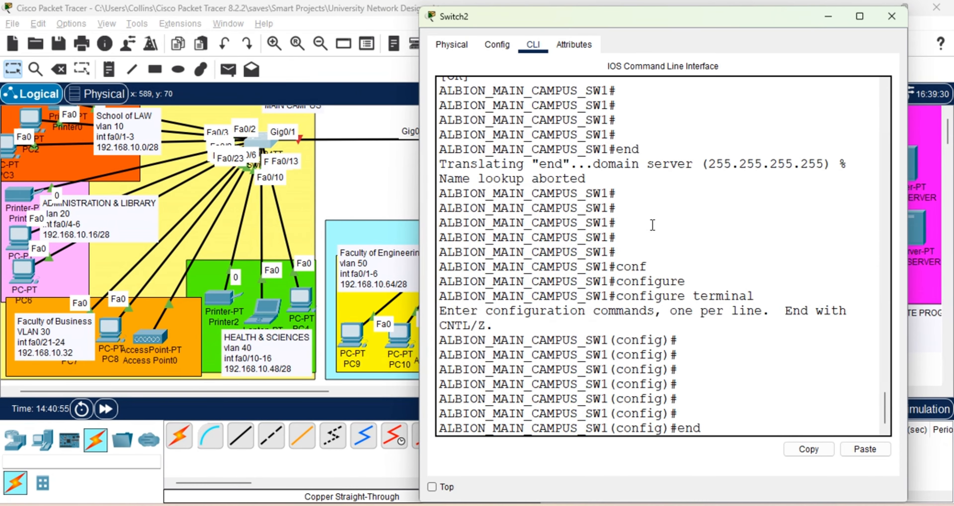
key("Return")
key("Return")
key("Return")
key("Return")
Enter global configuration mode on the main campus switch with configure terminal.
type("conf")
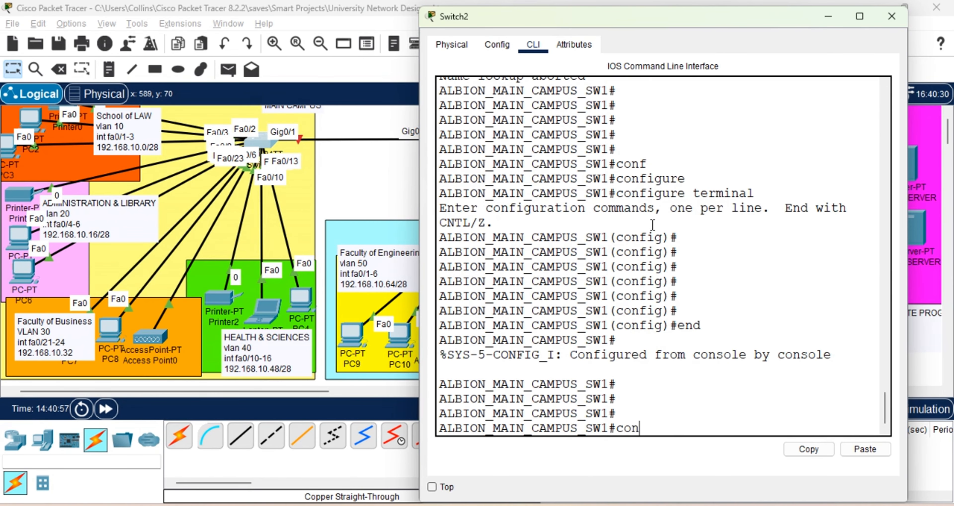
key("Tab")
type("t")
key("Tab")
key("Return")
key("Return")
key("Return")
key("Return")
Enter interface configuration for gigabitEthernet 0/1 on the main campus switch.
type("ig)#i")
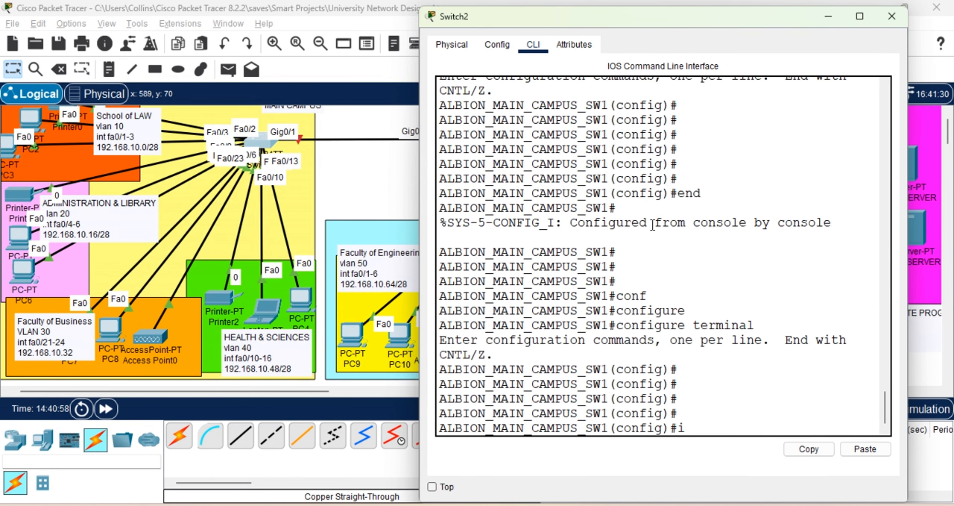
type("ner")
key("Tab")
type("g")
key("Tab")
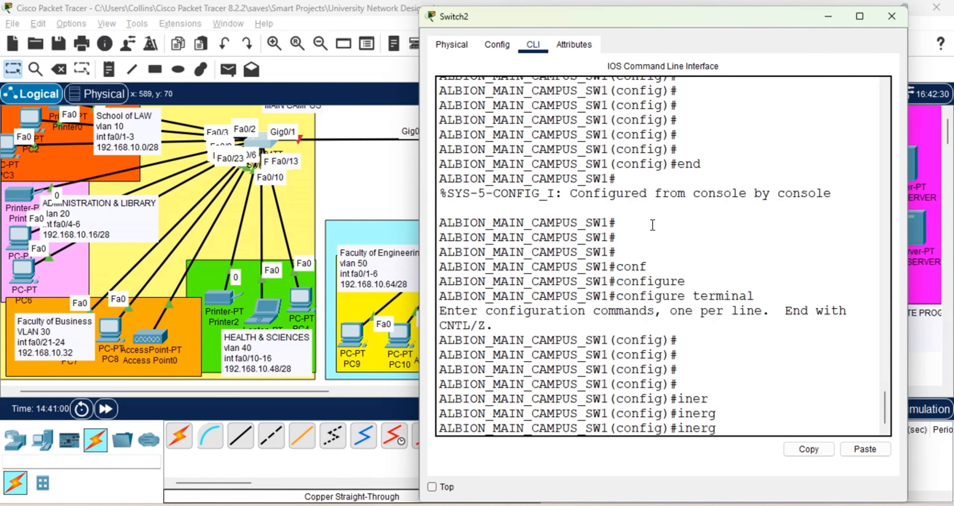
key("BackSpace")
key("Tab")
key("BackSpace")
key("BackSpace")
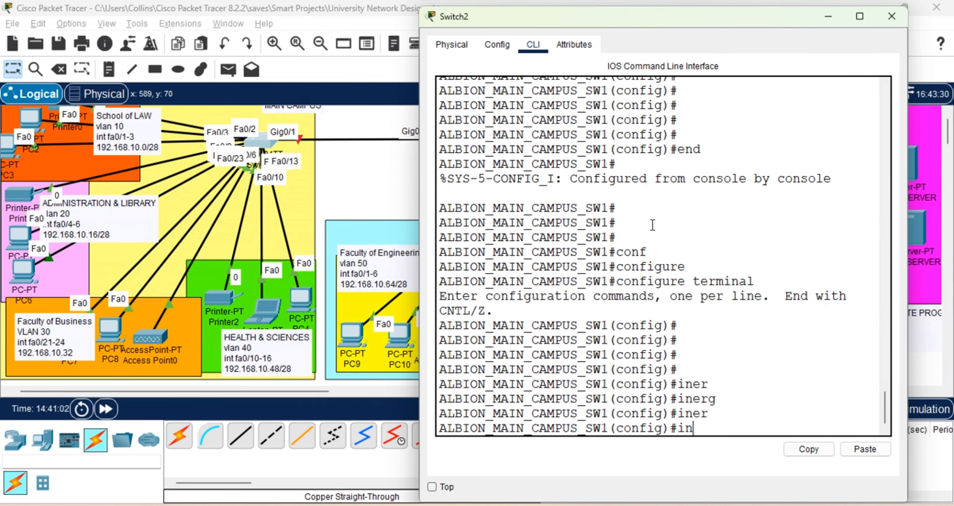
type("t")
key("Tab")
type("g")
key("Tab")
type("0")
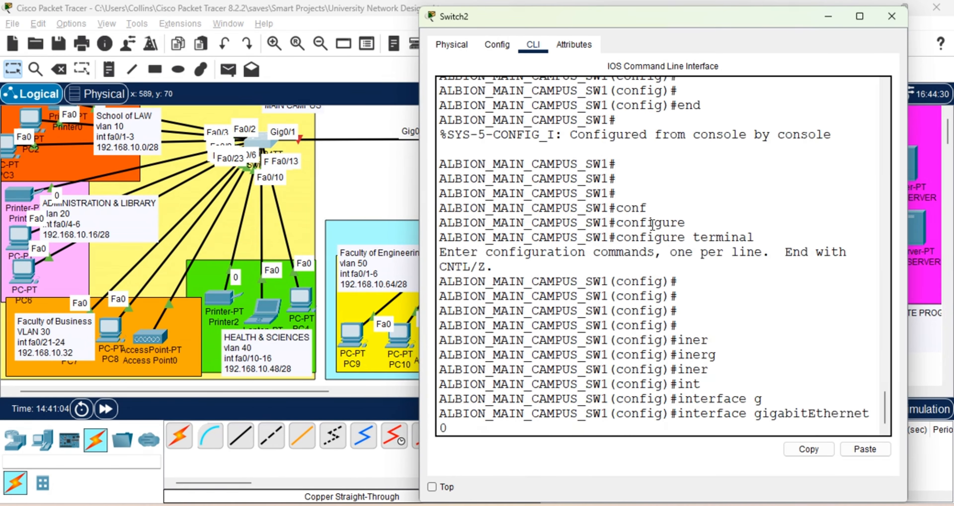
type("/1")
key("Return")
key("Return")
key("Return")
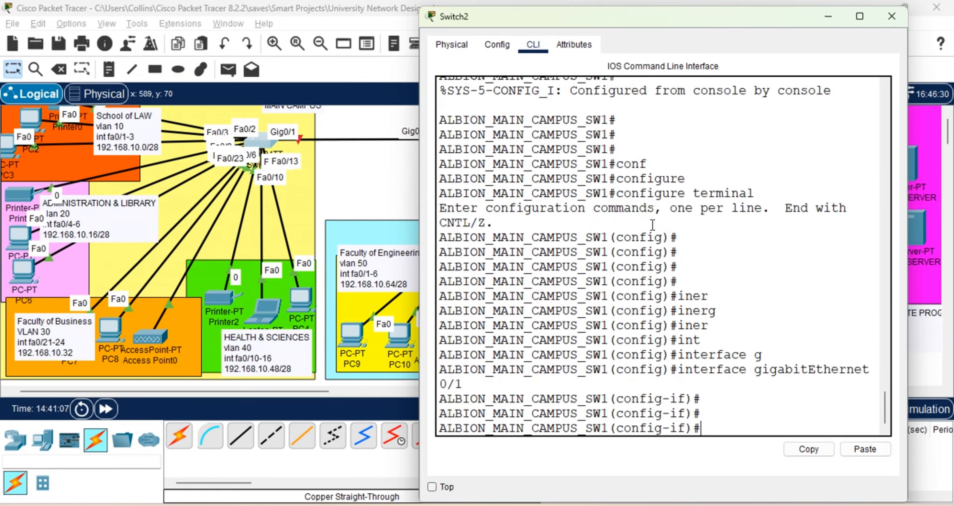
Set gigabitEthernet 0/1 to trunking with switchport mode trunk.
type("sw")
key("Tab")
type("m")
key("Tab")
type("tr")
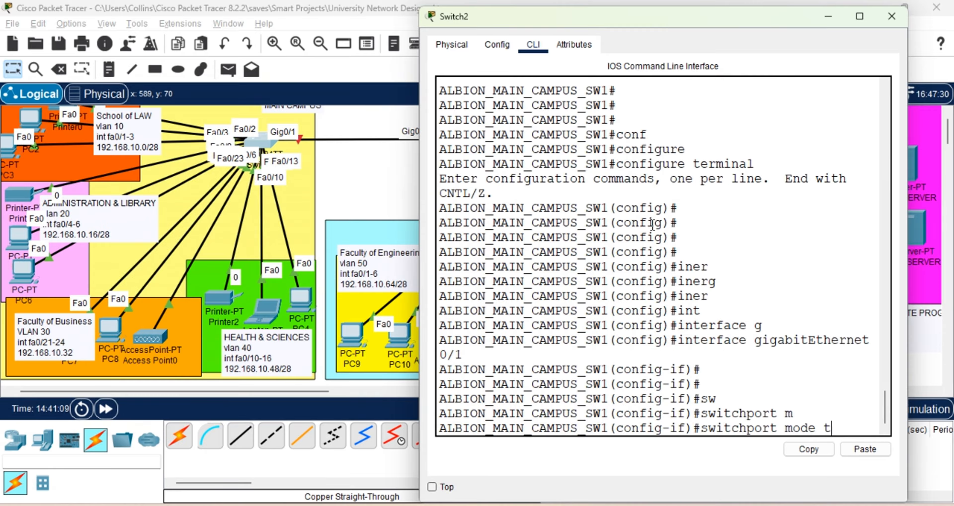
key("Tab")
key("Return")
key("Return")
key("Return")
Allow VLANs 10,20,30,40 on the gigabitEthernet 0/1 trunk with switchport trunk allowed vlan, consulting the command help for its options.
type("sw")
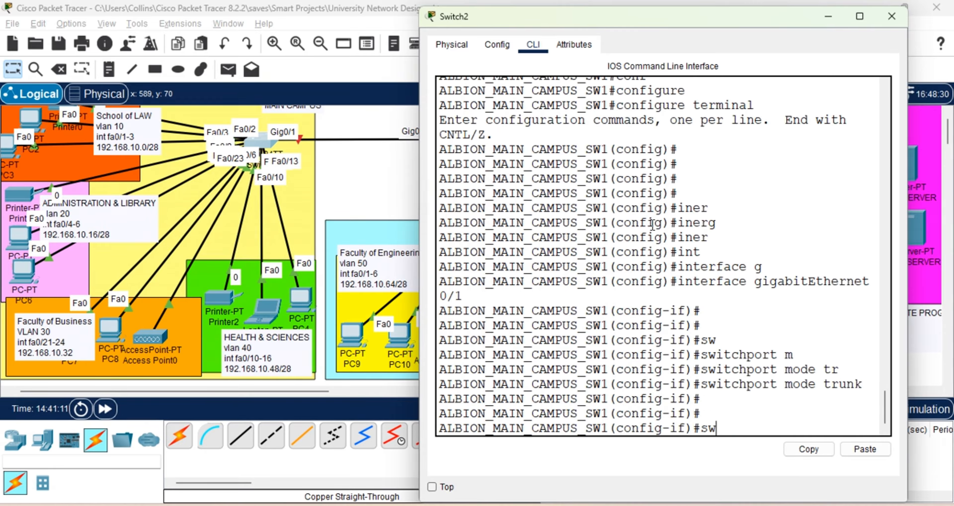
key("Tab")
type("tr")
key("Tab")
type("al")
key("Tab")
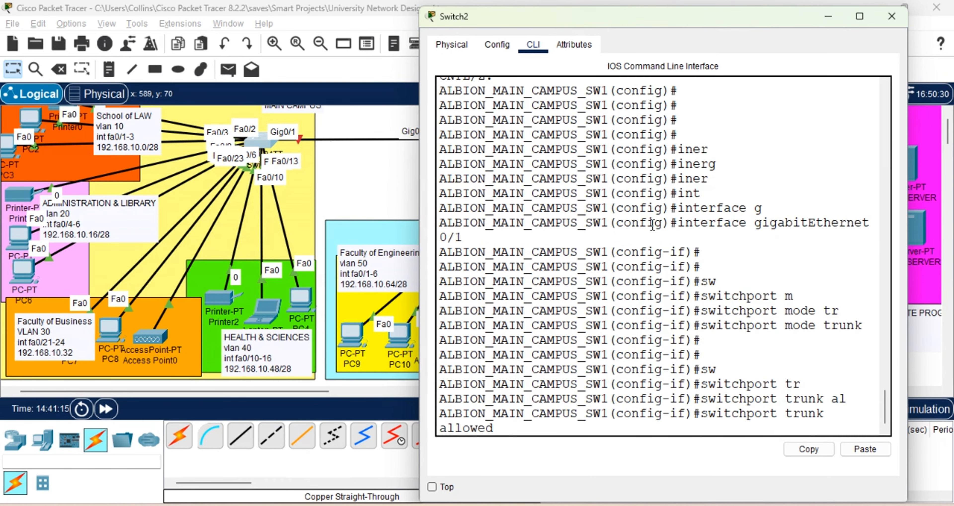
type("?")
type("vl")
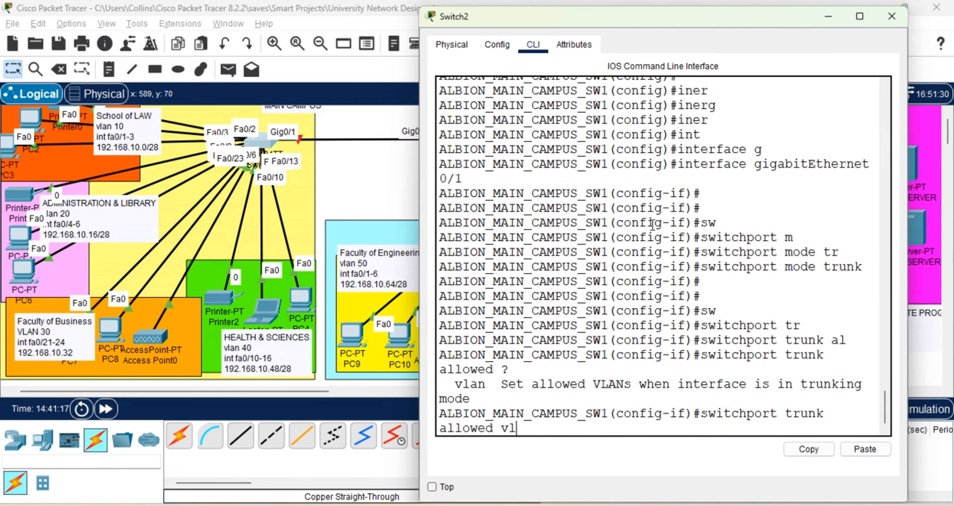
key("Tab")
type("?")
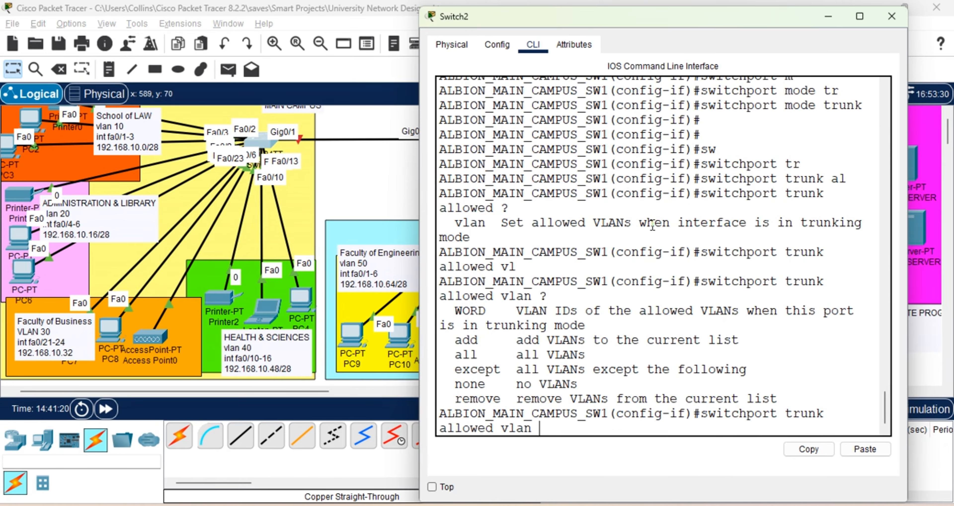
type("10,20,30,40")
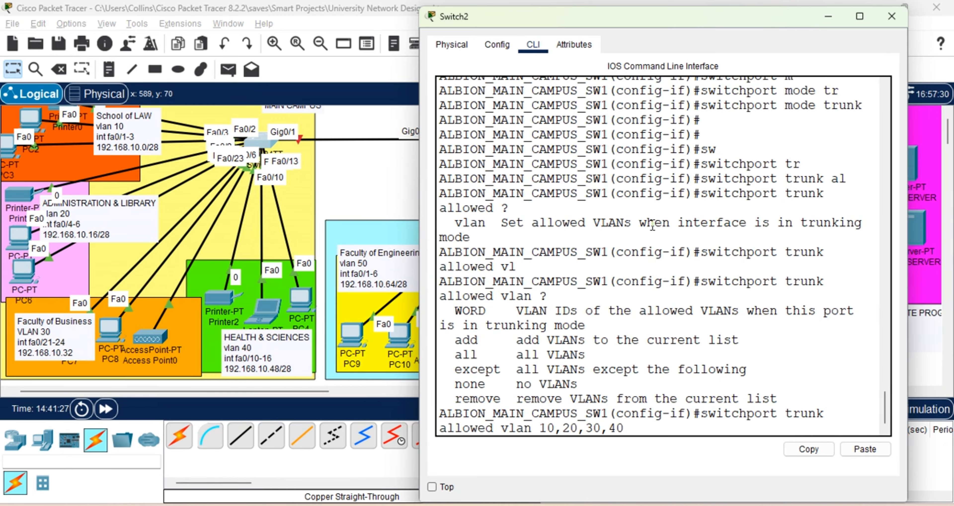
key("Return")
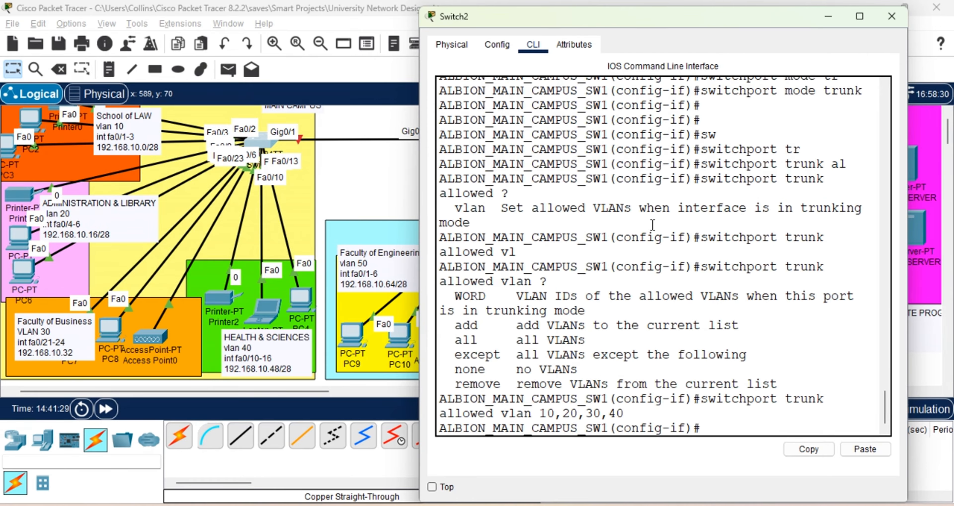
key("Return")
key("Return")
key("Return")
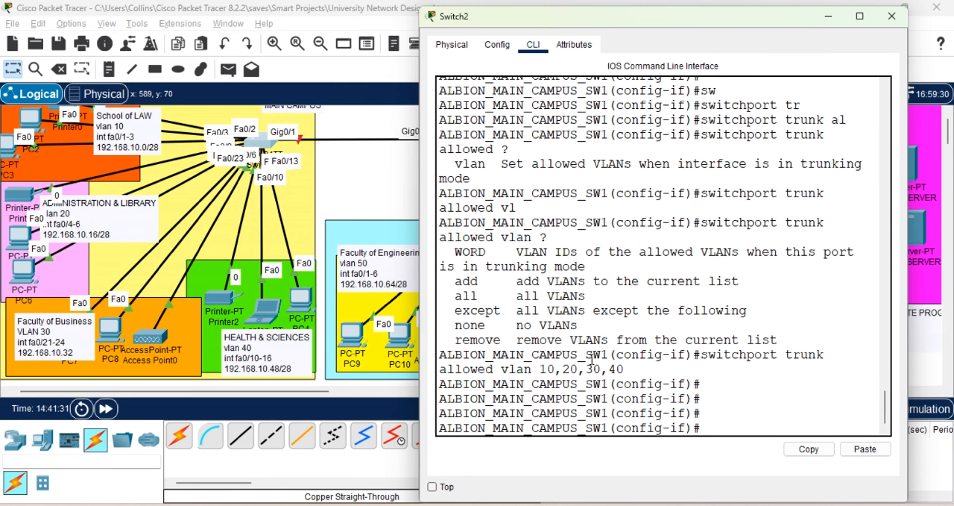
left_click_drag(627, 369, 539, 370)
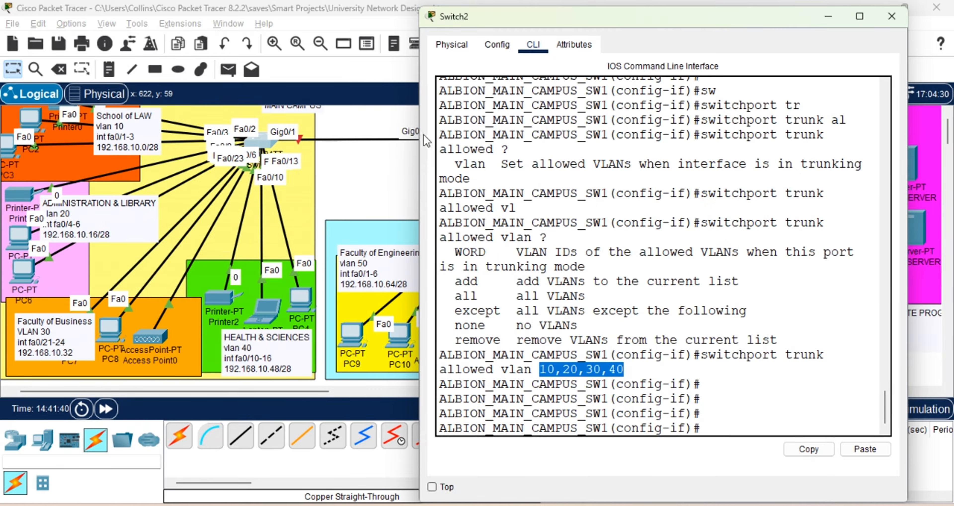
left_click(413, 138)
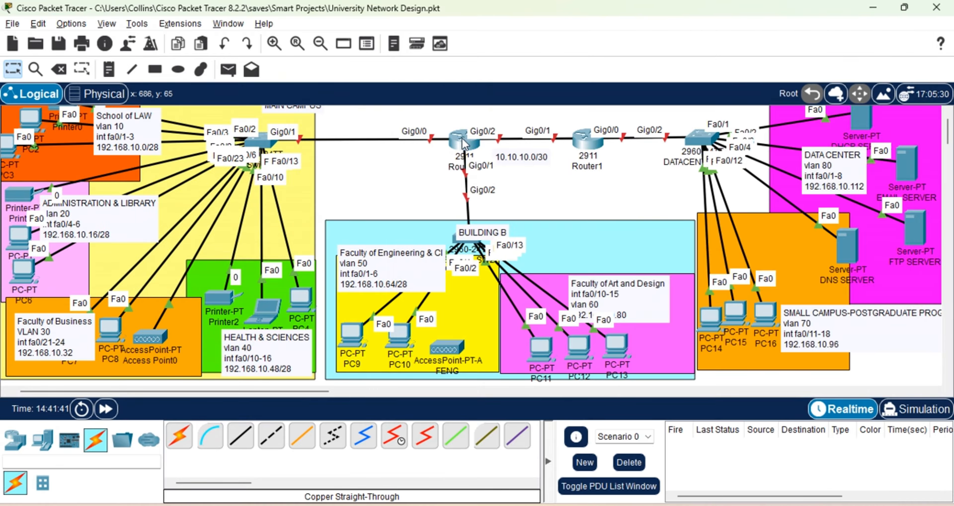
left_click(262, 143)
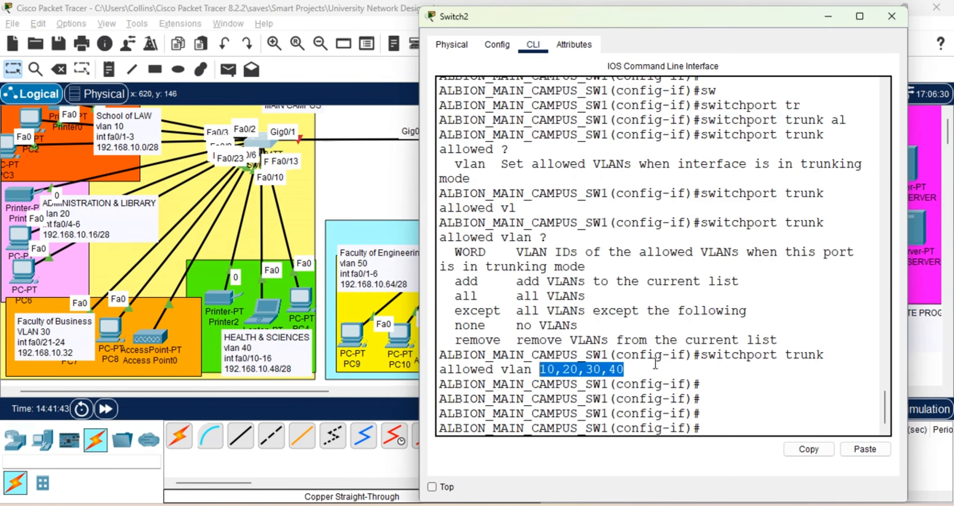
Save the main campus switch's configuration from interface configuration mode with do write memory.
left_click(717, 412)
key("Return")
key("Return")
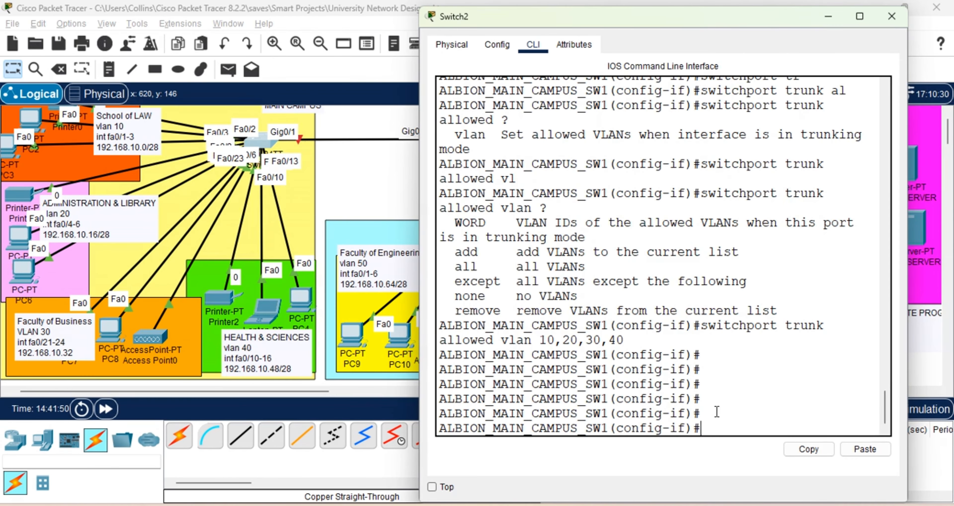
type("do write memory")
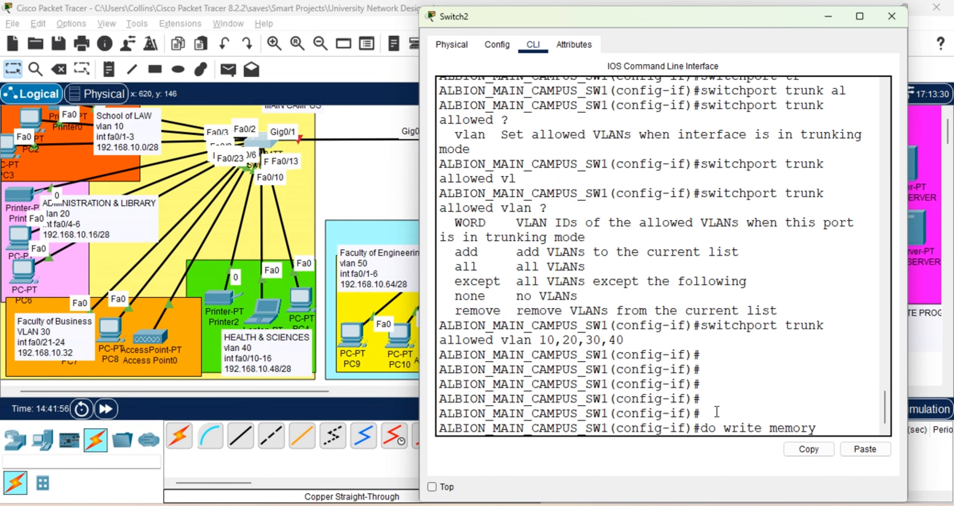
key("Return")
key("Return")
key("Return")
key("Return")
Return the main campus switch to privileged EXEC mode with end and save its configuration again with write.
type("e")
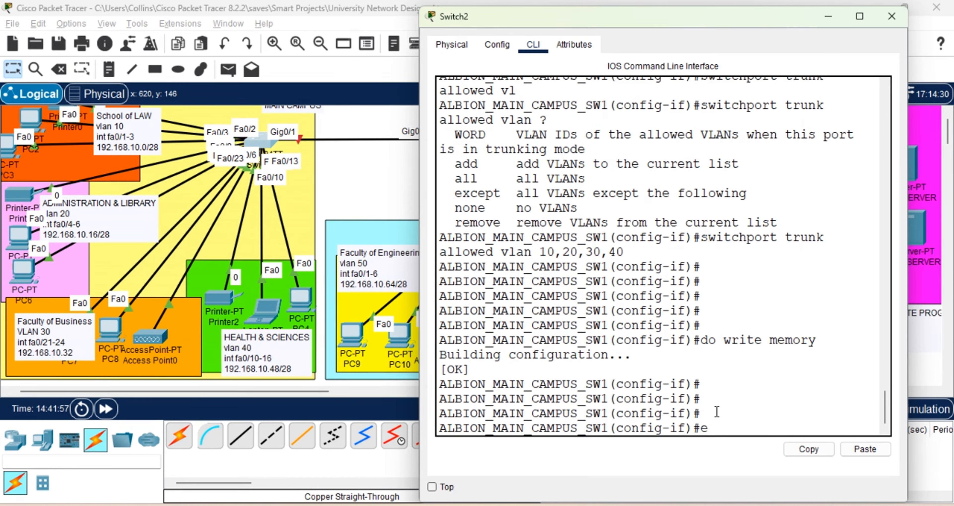
type("nd")
key("Return")
key("Return")
key("Return")
key("Return")
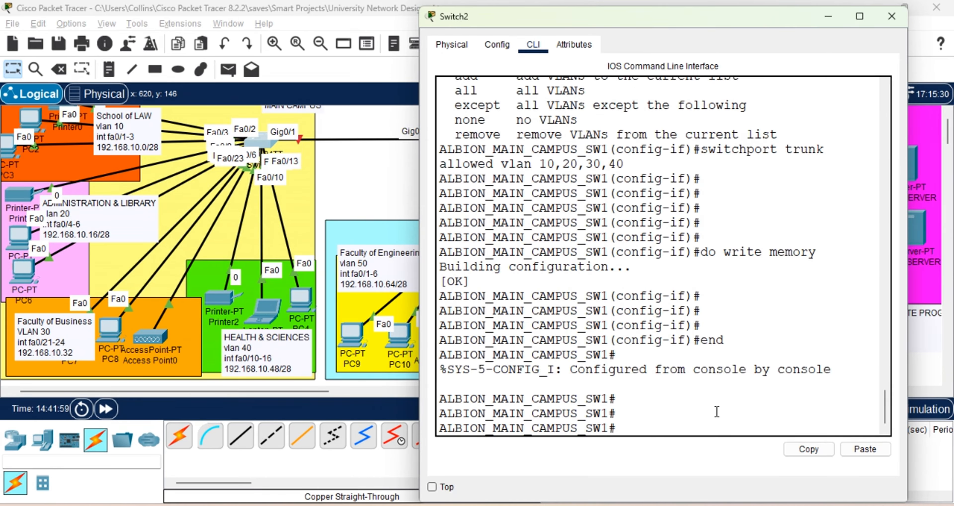
type("wr")
key("Tab")
key("Return")
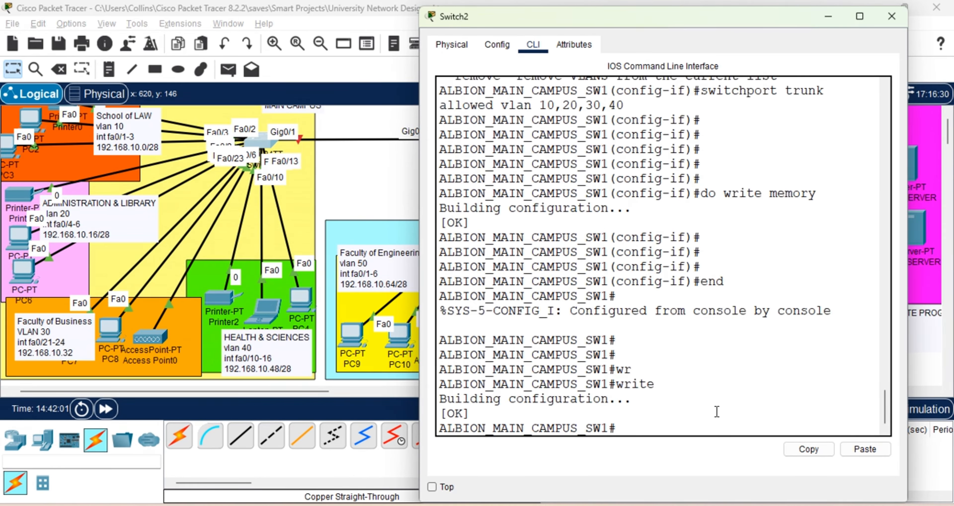
Copy the main campus switch's running-config to startup-config, accepting the default destination filename.
type("copy")
key("Tab")
type("ru")
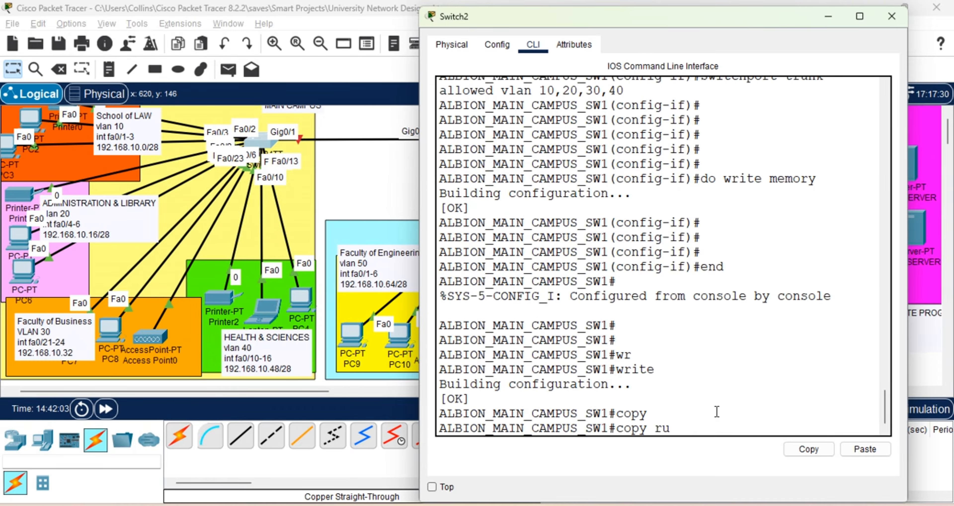
key("Tab")
type("s")
key("Tab")
key("Return")
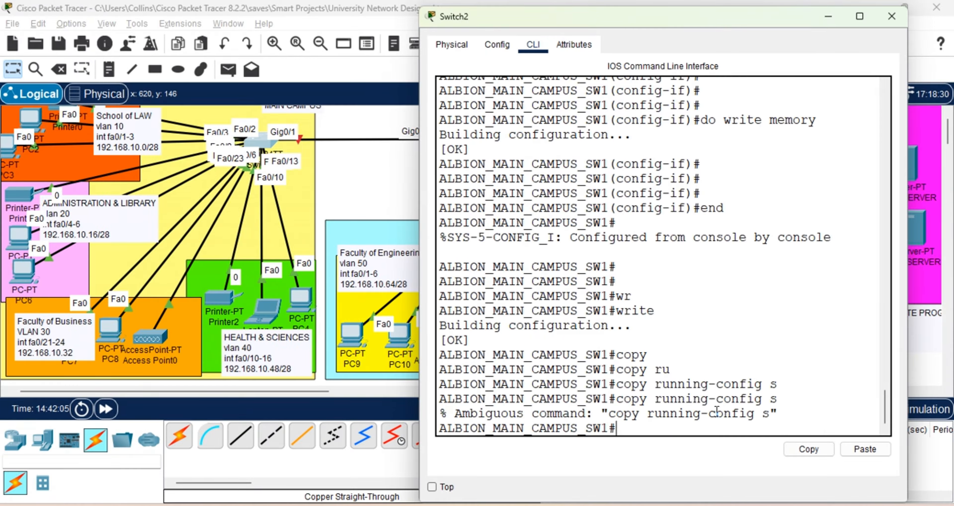
key("Up")
type("t")
key("Tab")
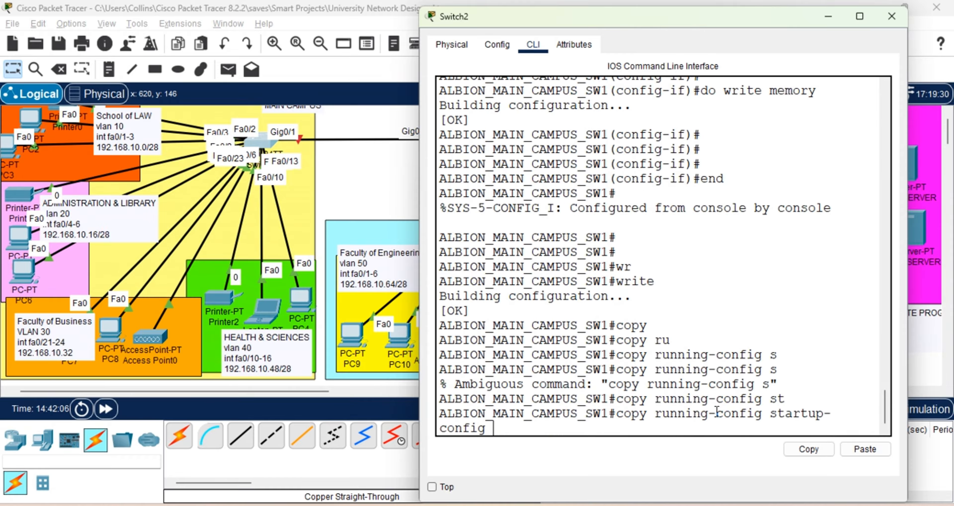
key("Return")
key("Return")
key("Return")
type("end")
key("Return")
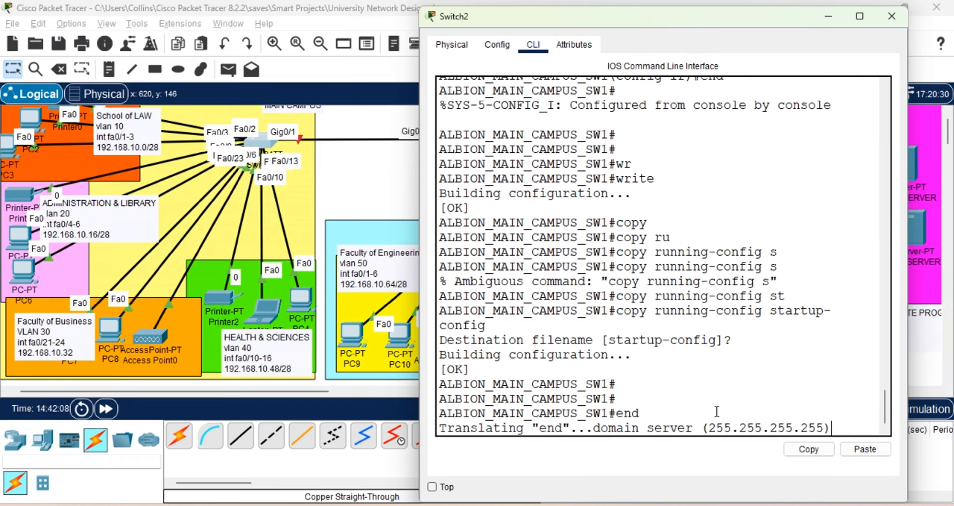
key("ctrl+shift+6")
key("Return")
key("Return")
key("Return")
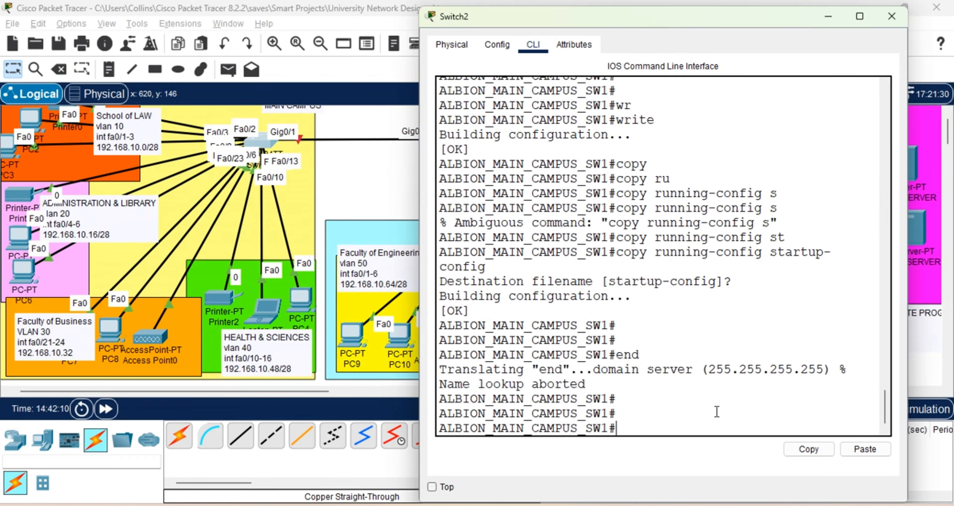
Save the main campus switch's configuration once more with wr and minimize its window.
type("wr")
key("Return")
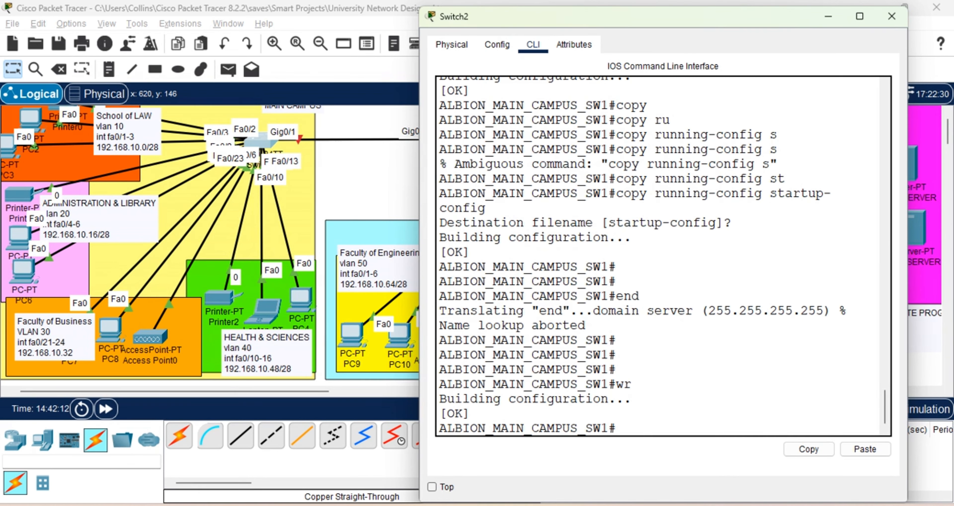
left_click(829, 16)
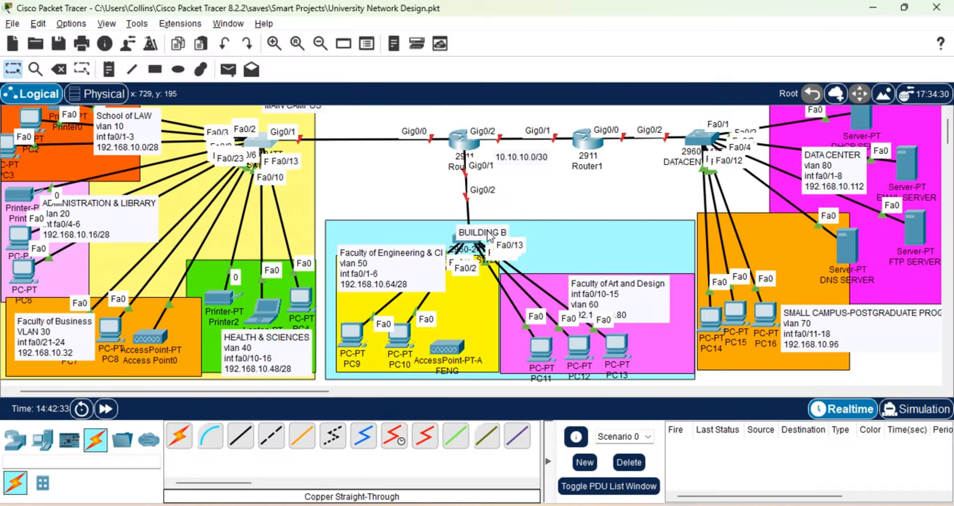
Move the BUILDING B label clear of its switch and shift the Faculty of Art and Design note up off the Fa0 port labels.
left_click_drag(485, 237, 519, 227)
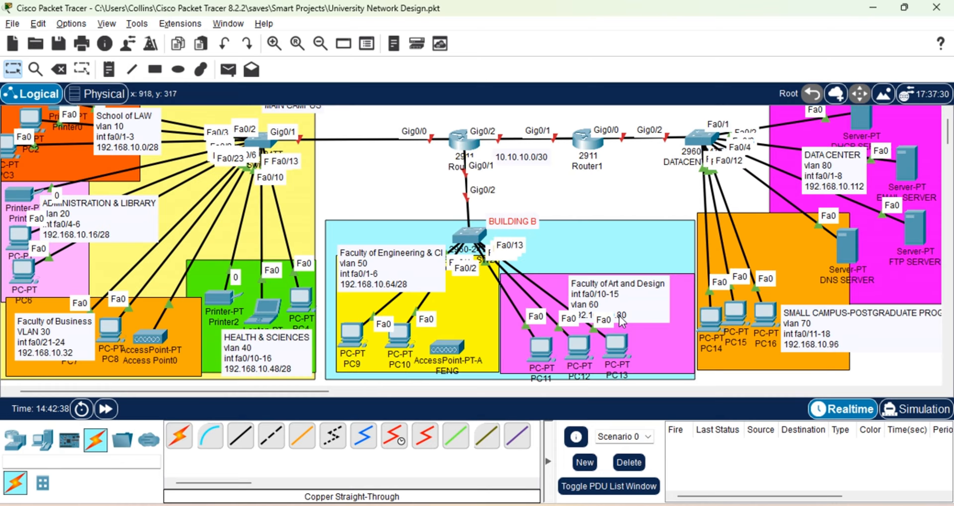
left_click_drag(600, 301, 599, 290)
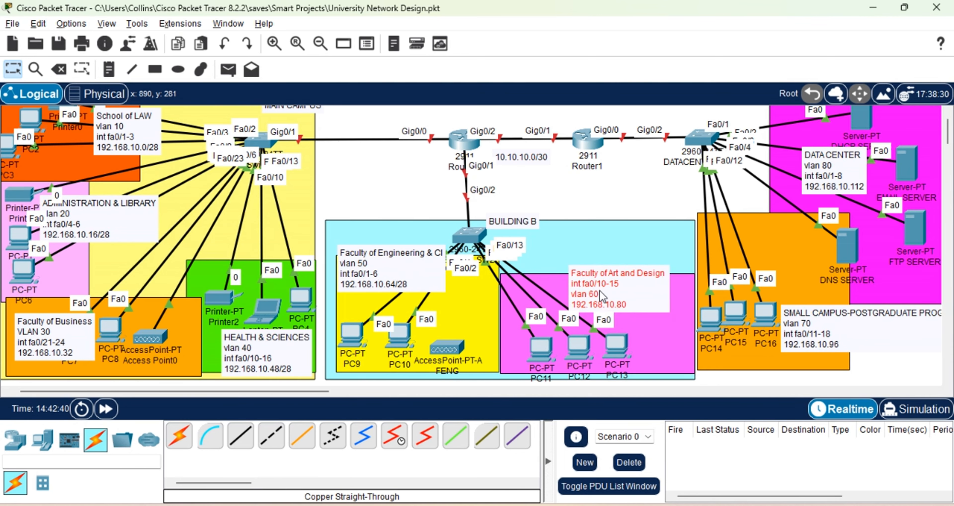
Open the Building B switch's command line, finish the paged VLAN output and enter global configuration mode with configure terminal.
left_click(469, 234)
scroll(555, 241, "down", 8)
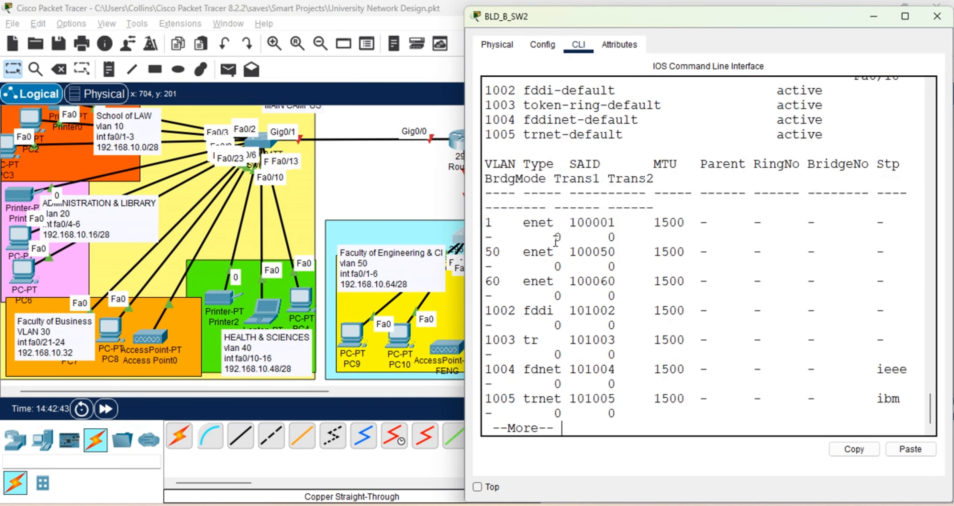
key("Return")
key("Return")
key("Return")
type("co")
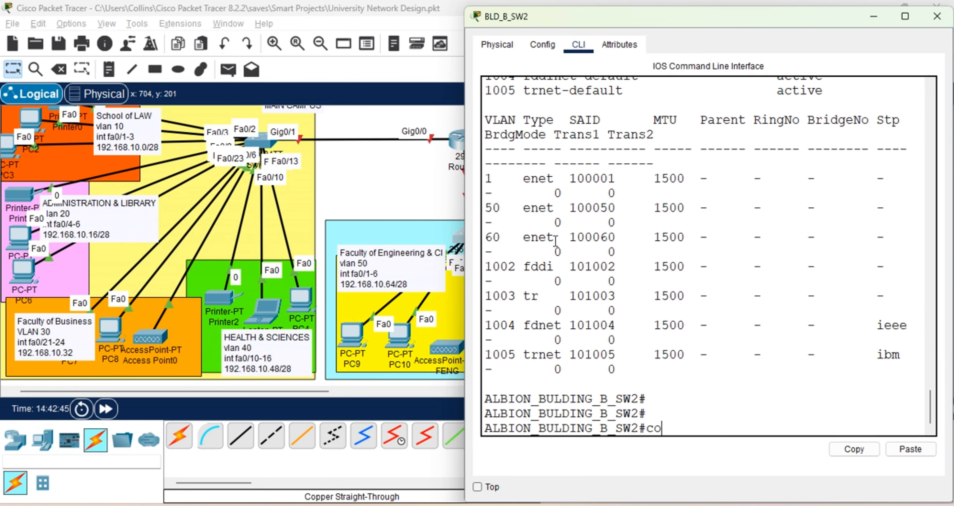
type("nf")
key("Tab")
type("t")
key("Tab")
key("Return")
key("Return")
key("Return")
Enter interface configuration for gigabitEthernet 0/2 on the Building B switch.
type("ig)#i")
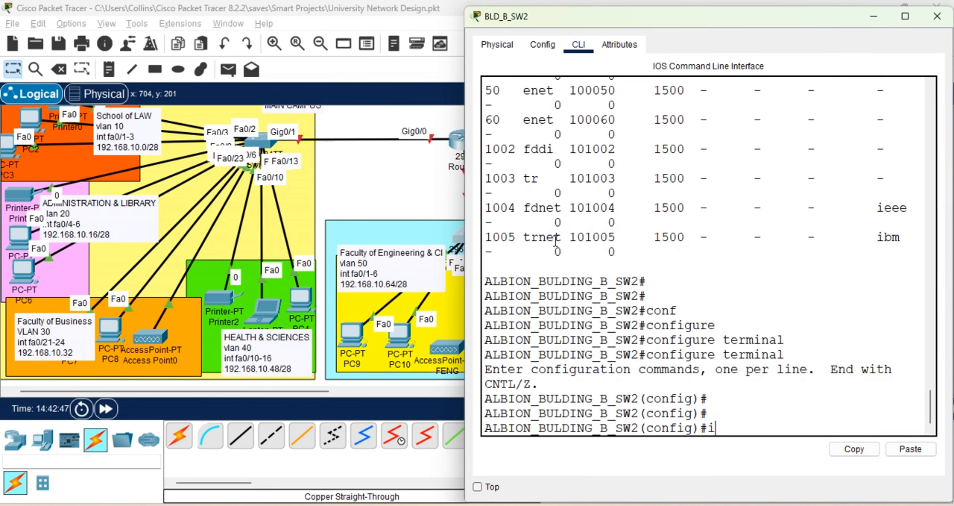
type("n")
key("Tab")
type("f")
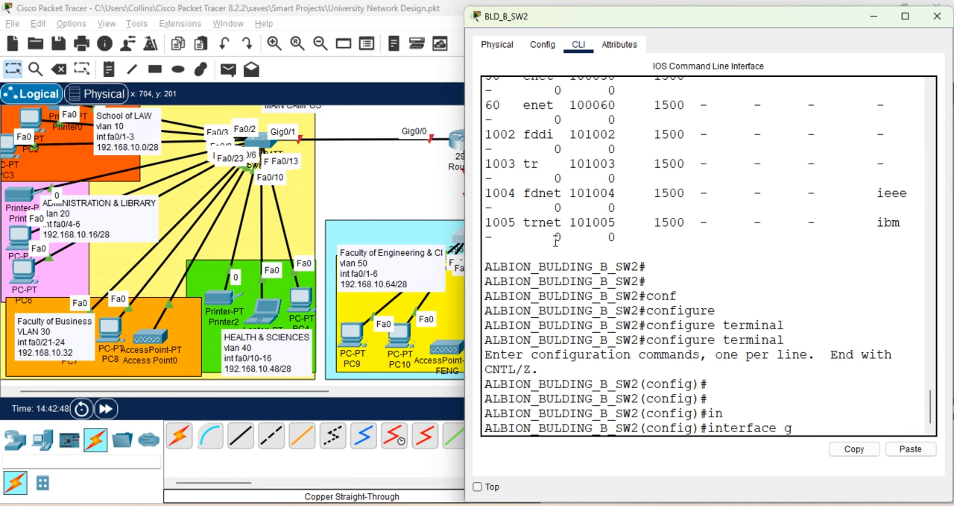
key("Tab")
type("0/2")
key("Return")
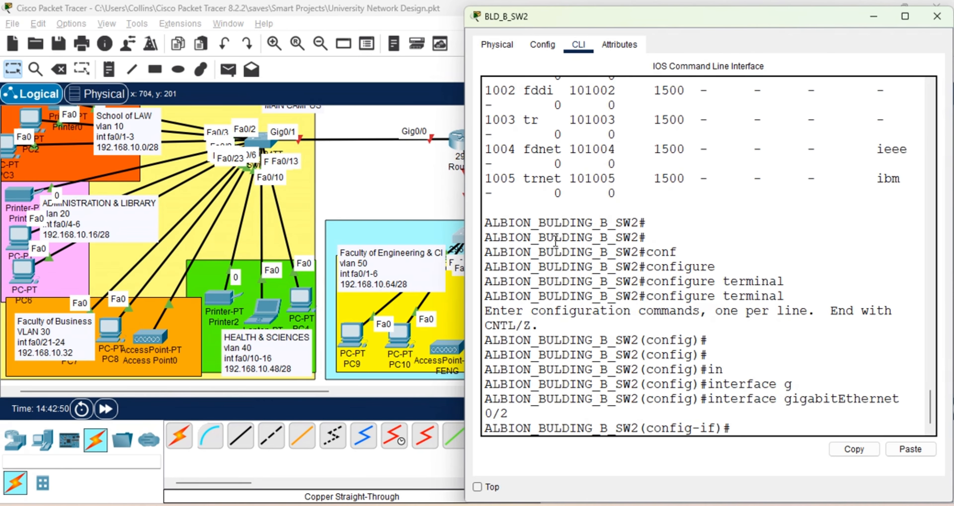
Set the Building B switch's gigabitEthernet 0/2 to trunk with switchport mode trunk.
type("sw")
key("Tab")
type("m")
key("Tab")
type("t")
key("Tab")
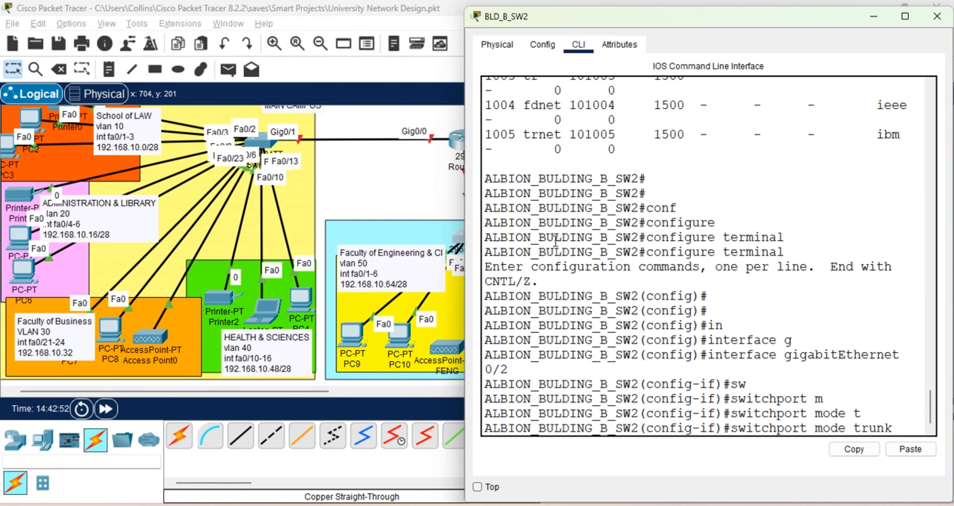
key("Return")
Allow VLANs 50,60 on the Building B trunk port with switchport trunk allowed vlan.
type("sw")
key("Tab")
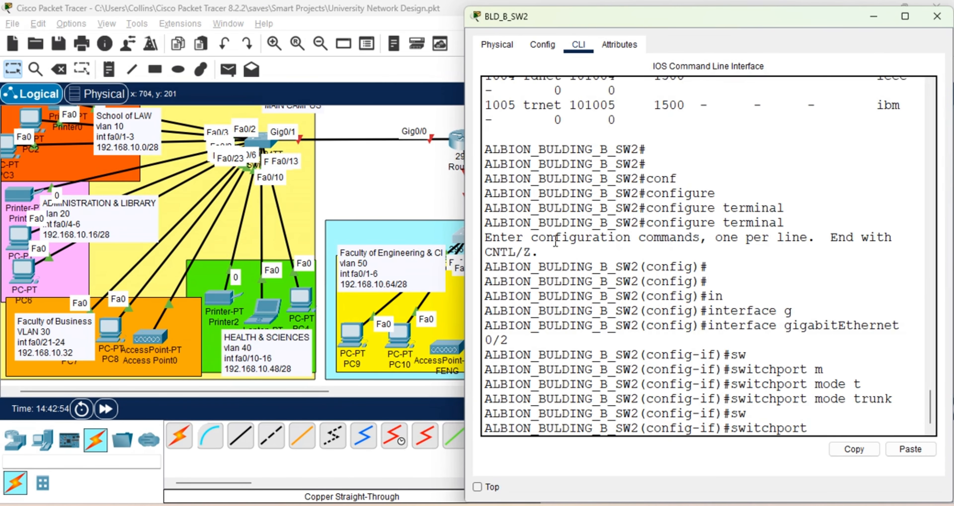
type("tr")
key("Tab")
type("al")
key("Tab")
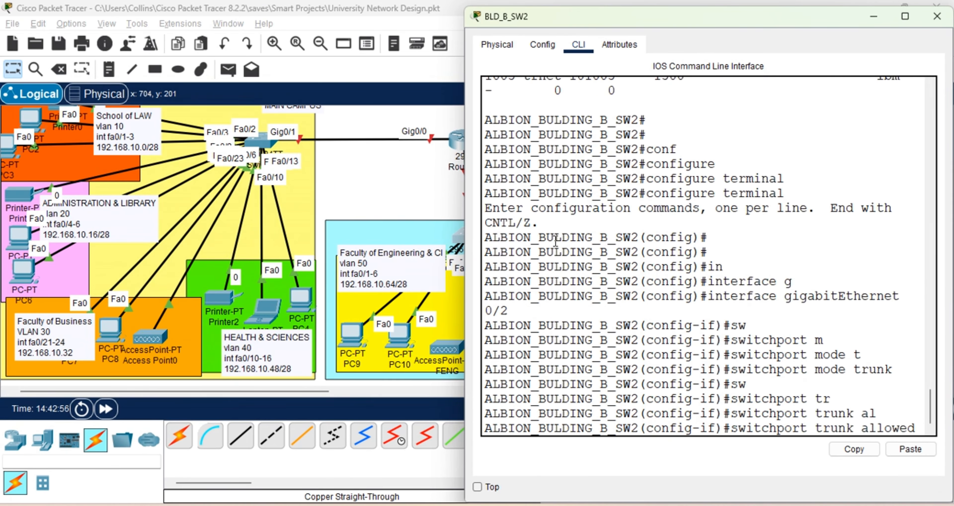
type("vl")
key("Tab")
type("50")
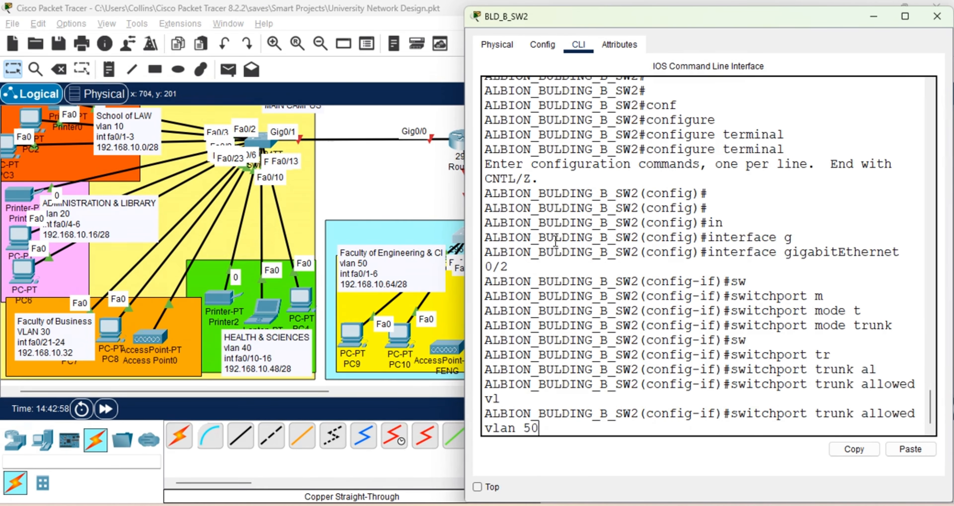
type(",60")
key("Return")
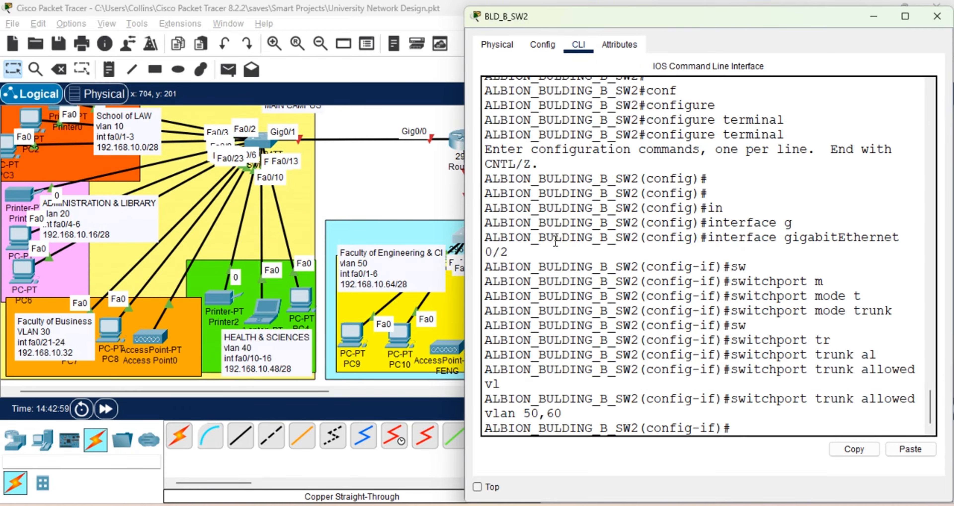
key("Return")
key("Return")
Save the Building B switch's configuration from interface configuration mode with do wr.
type("do")
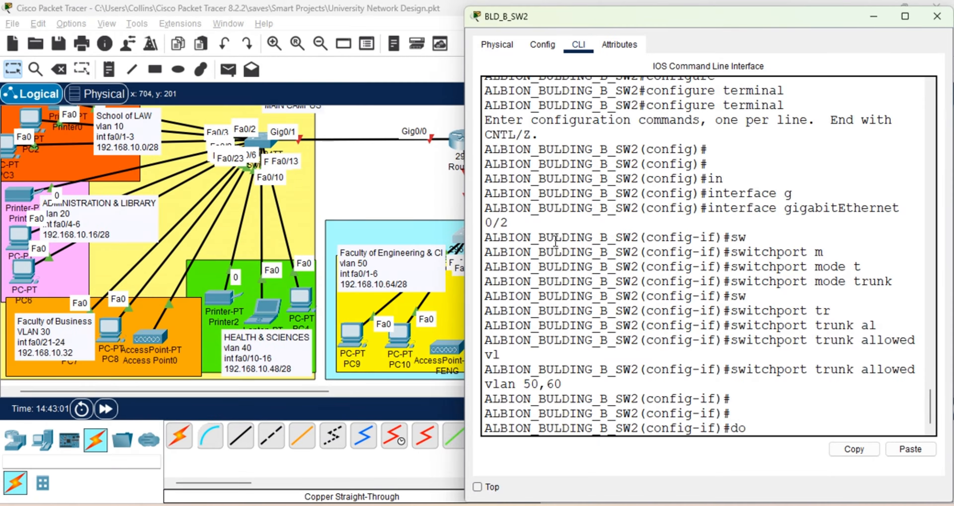
type(" wr")
key("Return")
key("Return")
key("Return")
Add the description TRUNK PORT FOR BUILDING B to the Building B switch's gigabitEthernet 0/2.
type("de")
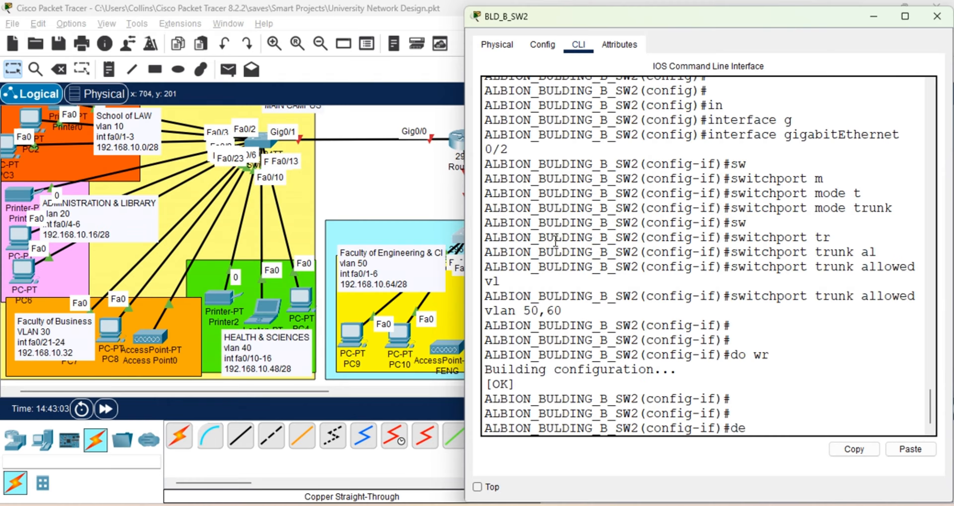
type("s")
key("Tab")
type("TR")
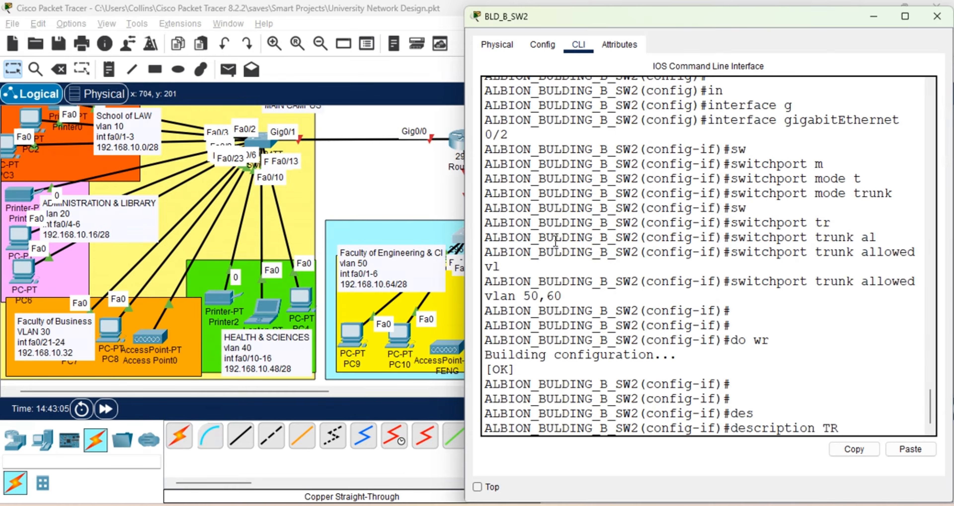
type("UNK POR")
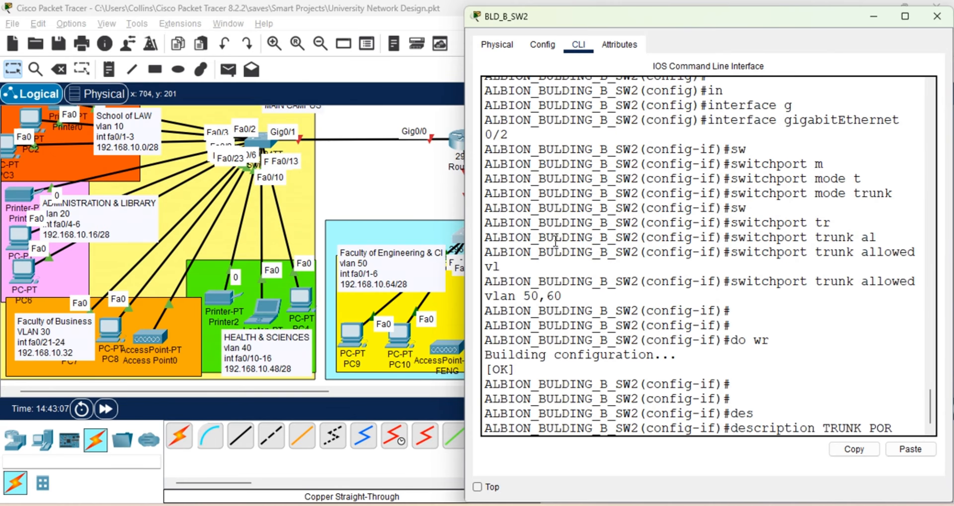
type("T FOR BUI")
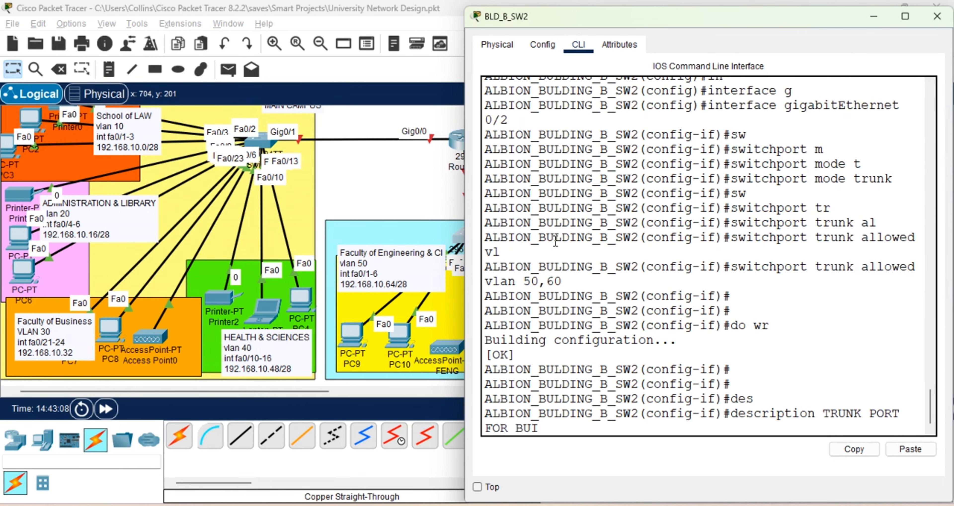
type("LDING B")
key("Return")
key("Return")
key("Return")
key("Return")
Return the Building B switch to privileged EXEC mode with end, save with wr and minimize its window.
type("end")
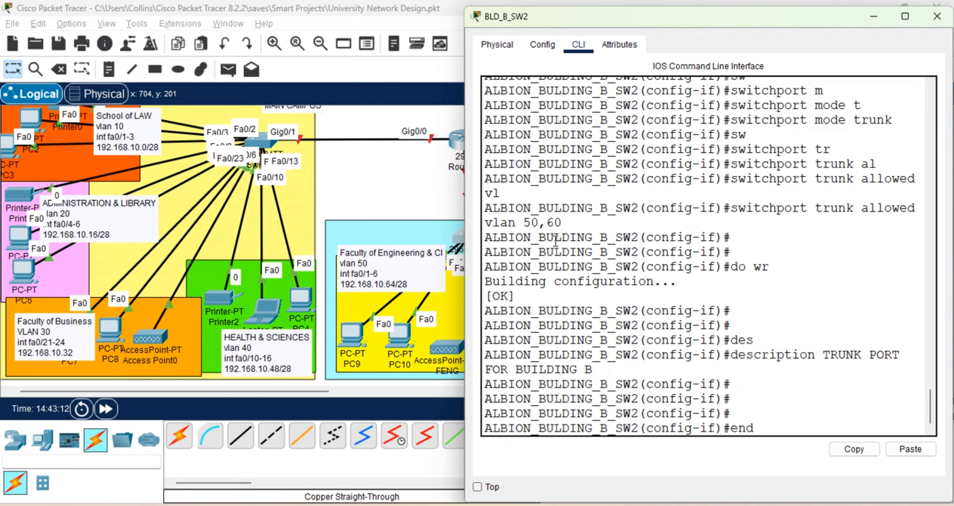
key("Return")
type("wr")
key("Return")
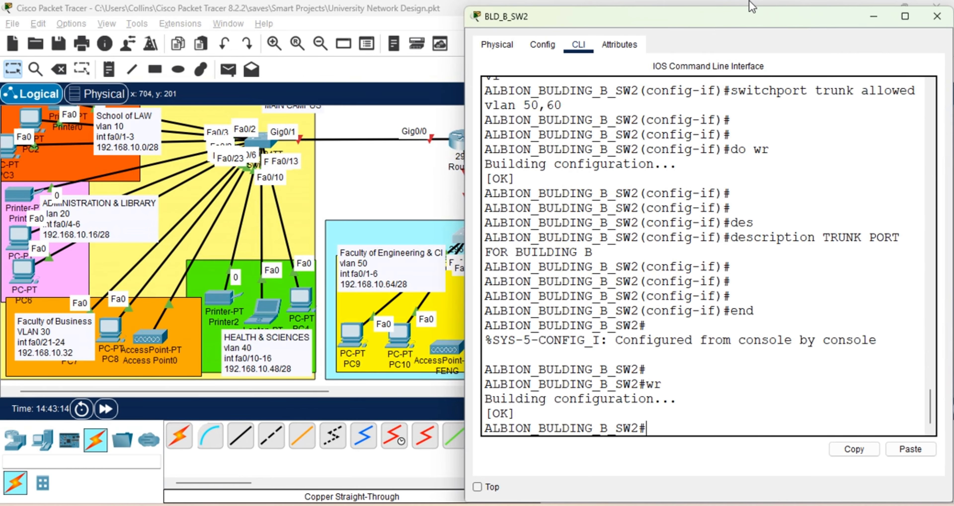
left_click(874, 16)
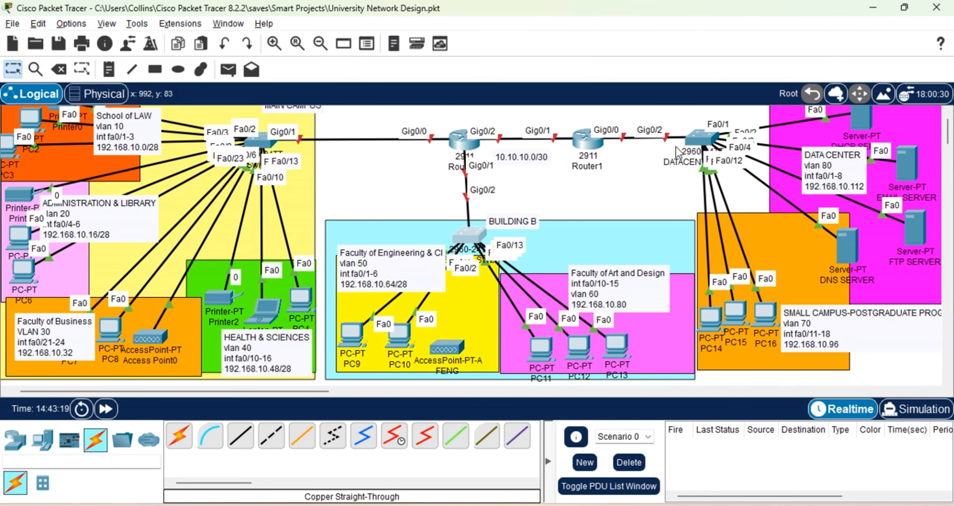
Open the data center switch's command line and enter interface configuration for gigabitEthernet 0/2.
left_click(701, 141)
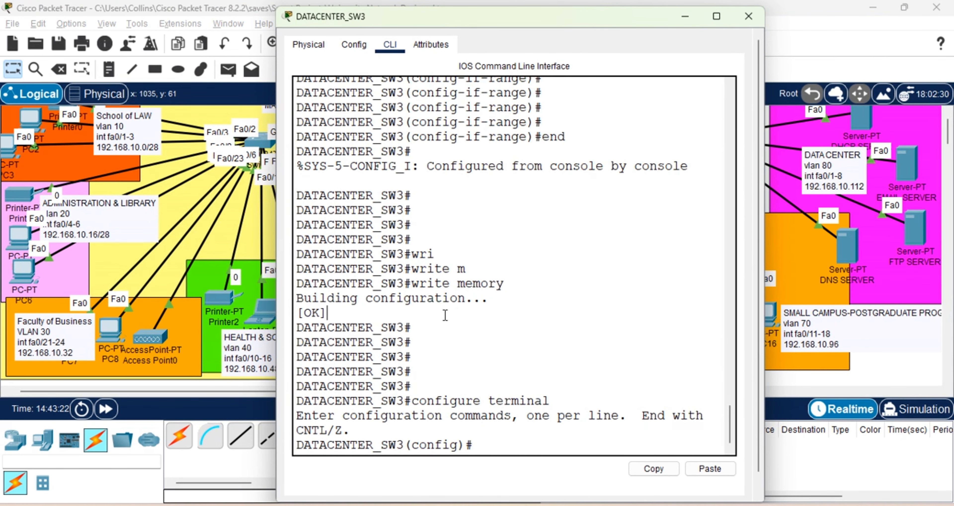
key("Return")
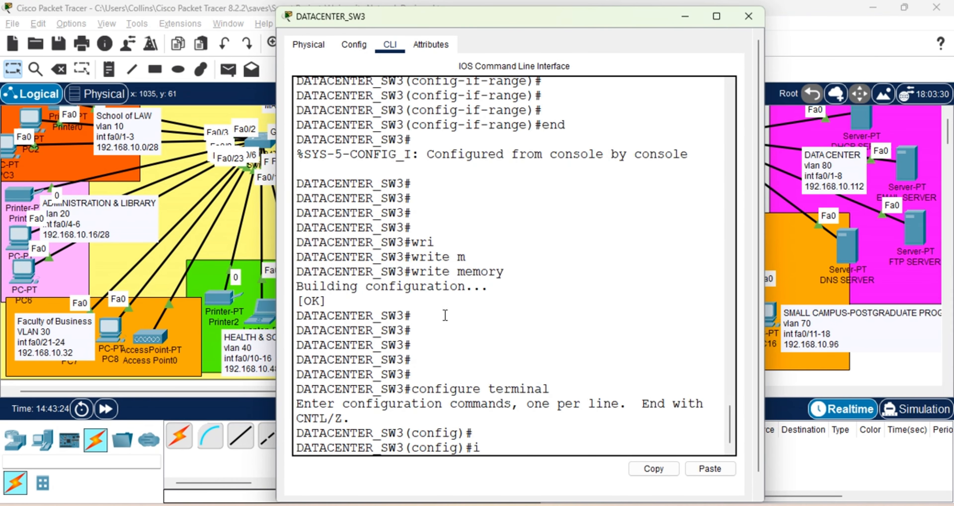
type("inter")
key("Tab")
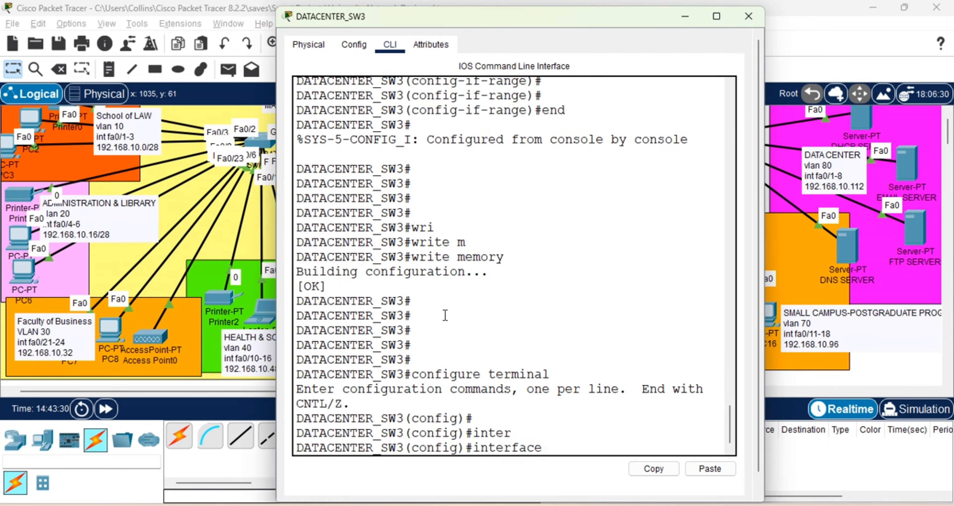
type("g")
key("Tab")
type("0/2")
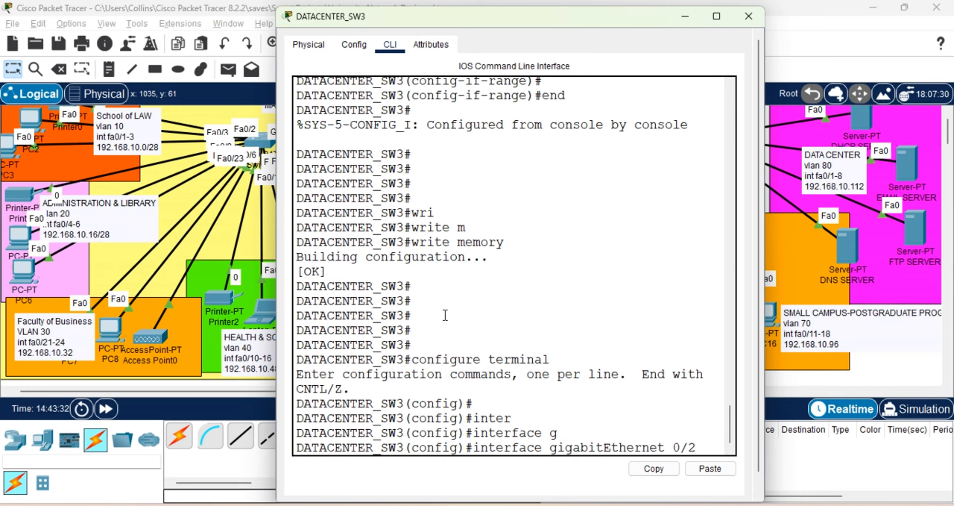
key("Return")
Set the data center switch's gigabitEthernet 0/2 to trunk with switchport mode trunk.
type("sw")
key("Tab")
type("m")
key("Tab")
type("t")
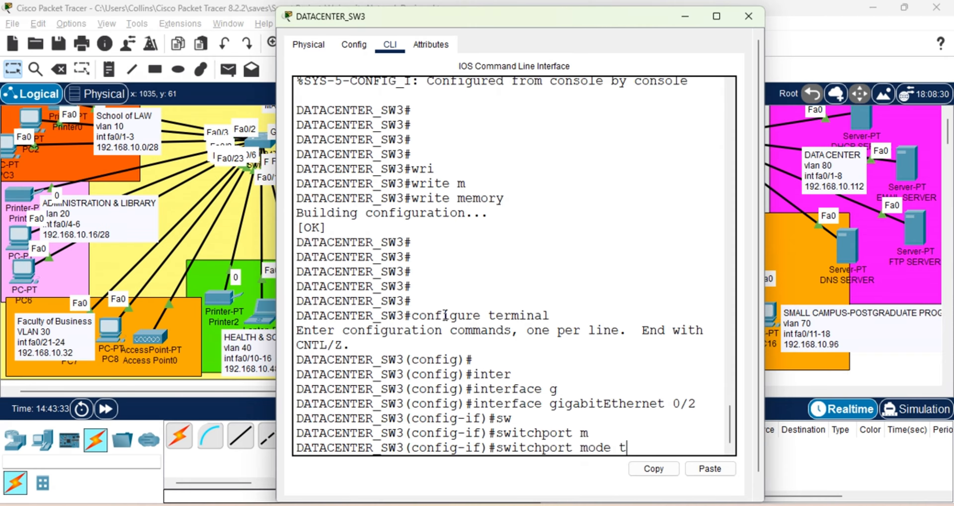
key("Tab")
key("Return")
Allow VLANs 70,80 on the data center switch's trunk port with switchport trunk allowed vlan.
type("sw")
key("Tab")
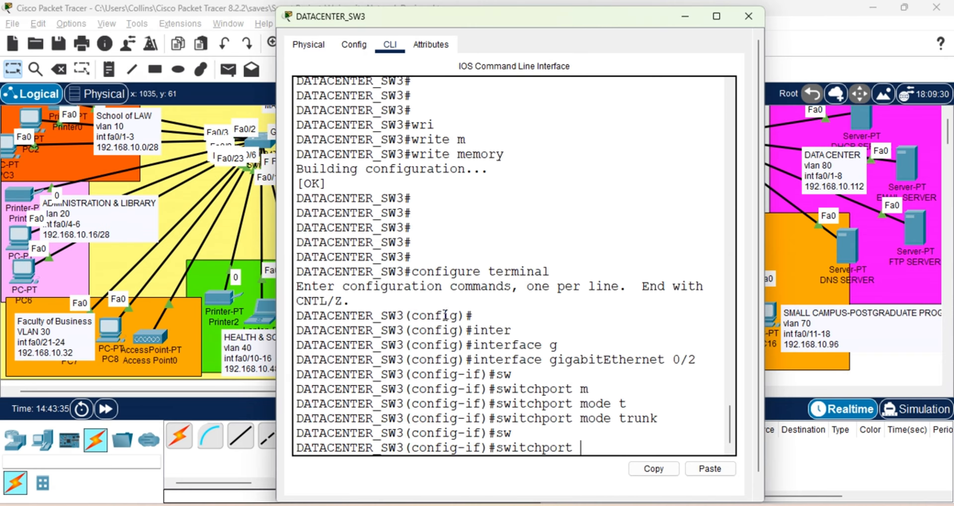
type("tr")
key("Tab")
type("a")
key("Tab")
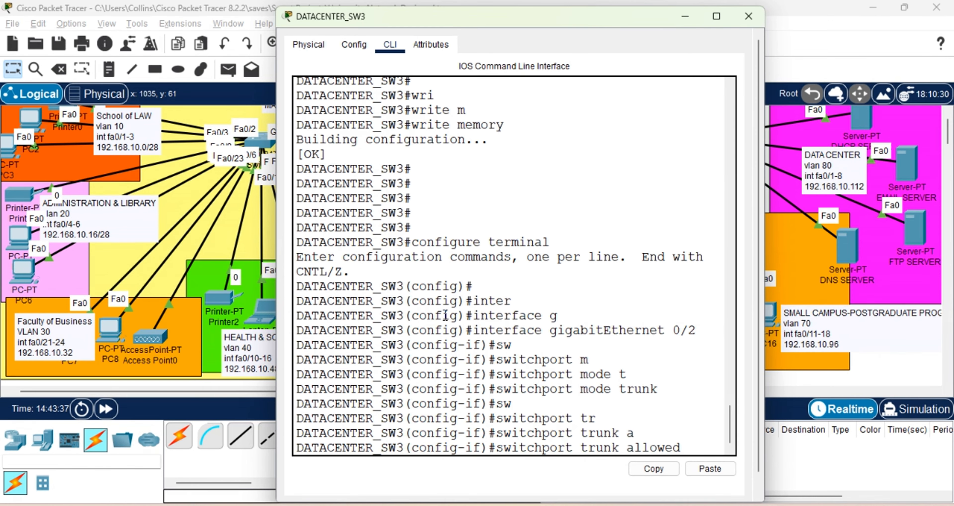
type("vl")
key("Tab")
type("7")
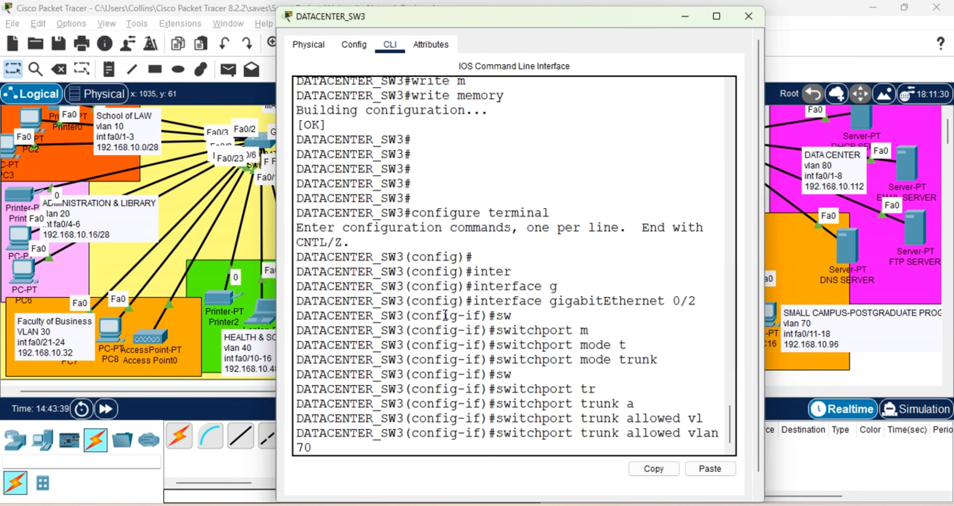
type("0,80")
key("Return")
key("Return")
key("Return")
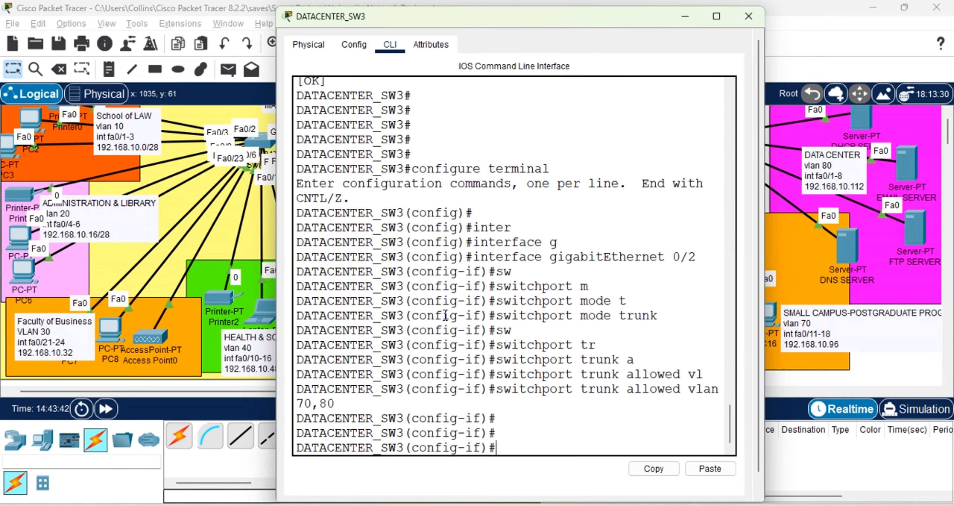
Add the description DATA CENTER TRUNK PORT to the data center switch's gigabitEthernet 0/2.
type("des")
key("Tab")
type("DATA")
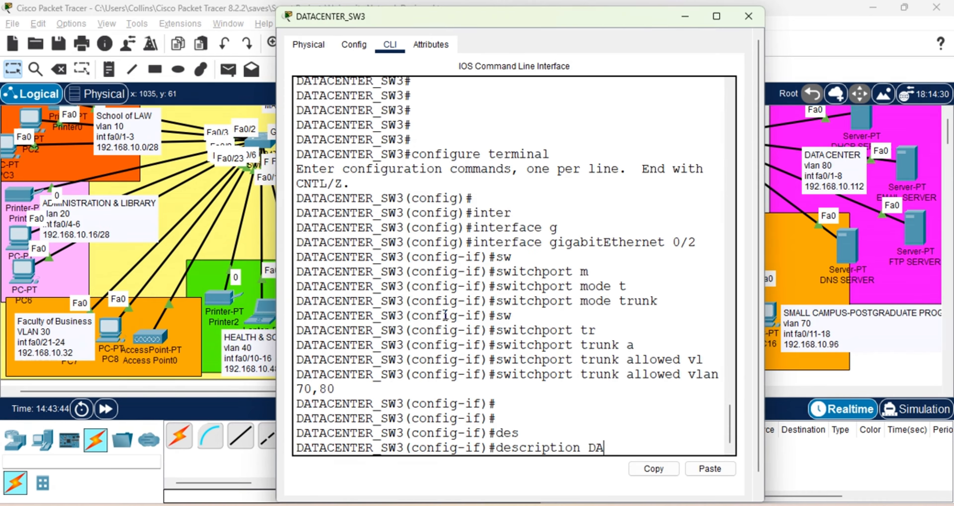
type(" CENTER TRUNK")
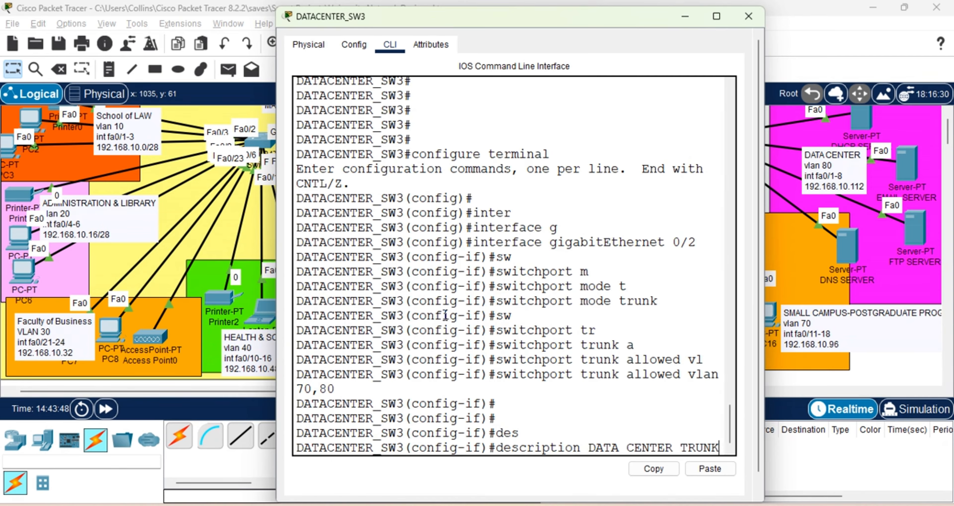
type(" PORT")
key("Return")
key("Return")
key("Return")
key("Return")
key("Return")
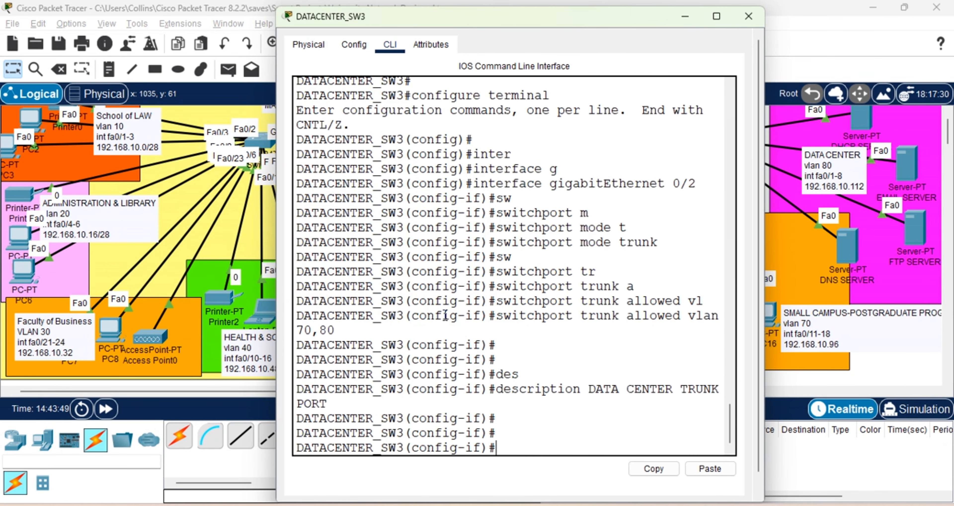
Leave configuration mode on the data center switch with the end command.
type("e")
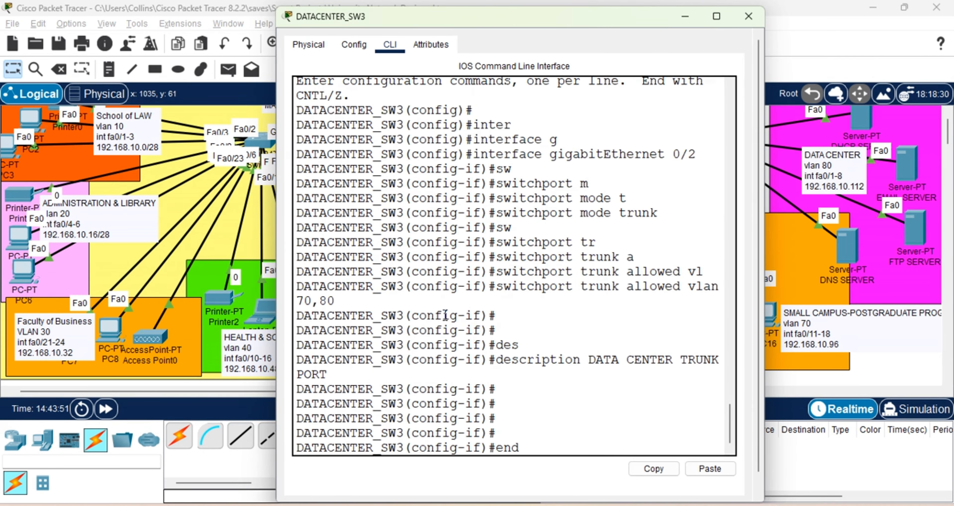
type("nd")
key("Return")
key("Return")
key("Return")
key("Return")
Save the data center switch's configuration with write memory and close its window.
type("wri")
key("Tab")
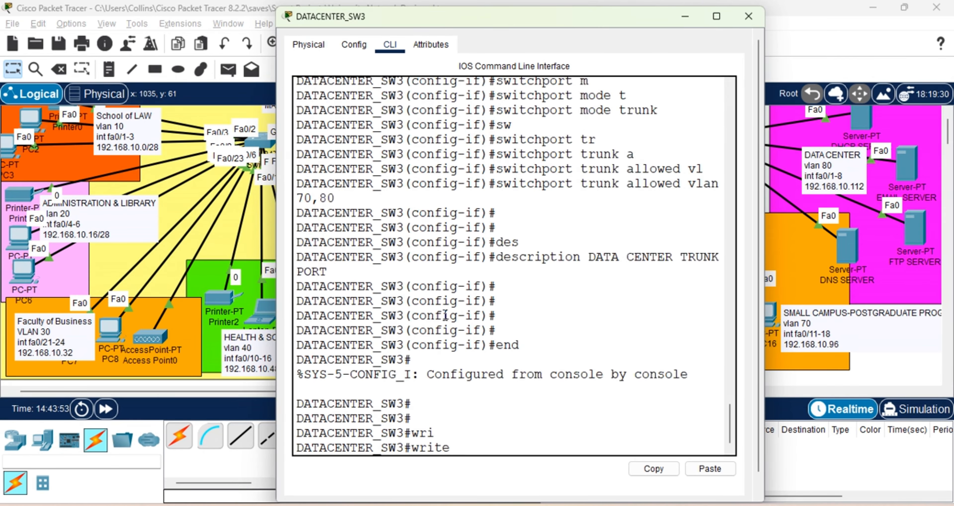
type("m")
key("Tab")
key("Return")
key("Return")
key("Return")
key("Return")
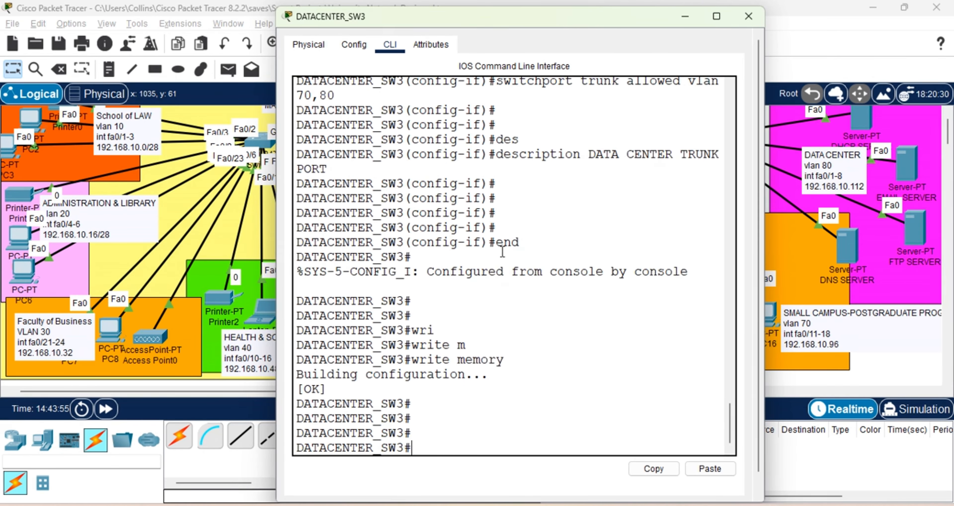
left_click(741, 15)
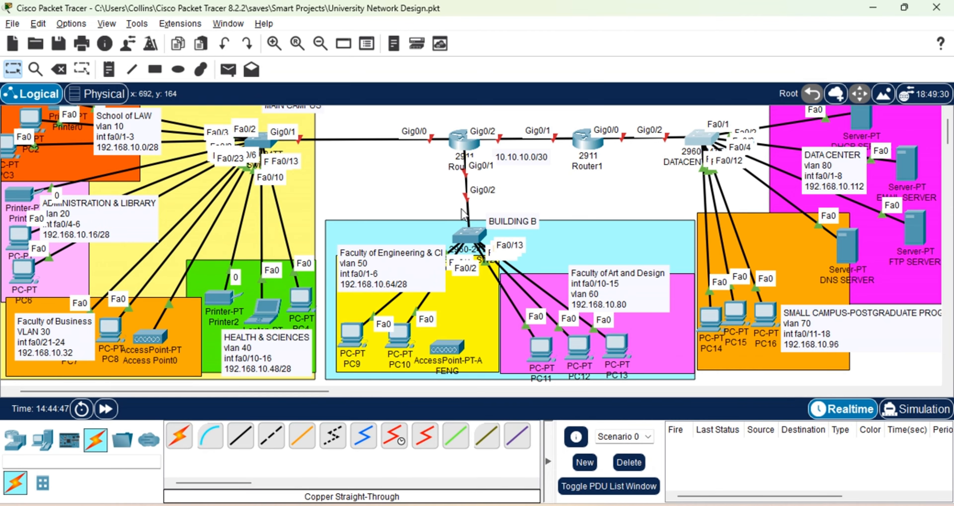
left_click_drag(497, 306, 476, 324)
left_click(645, 195)
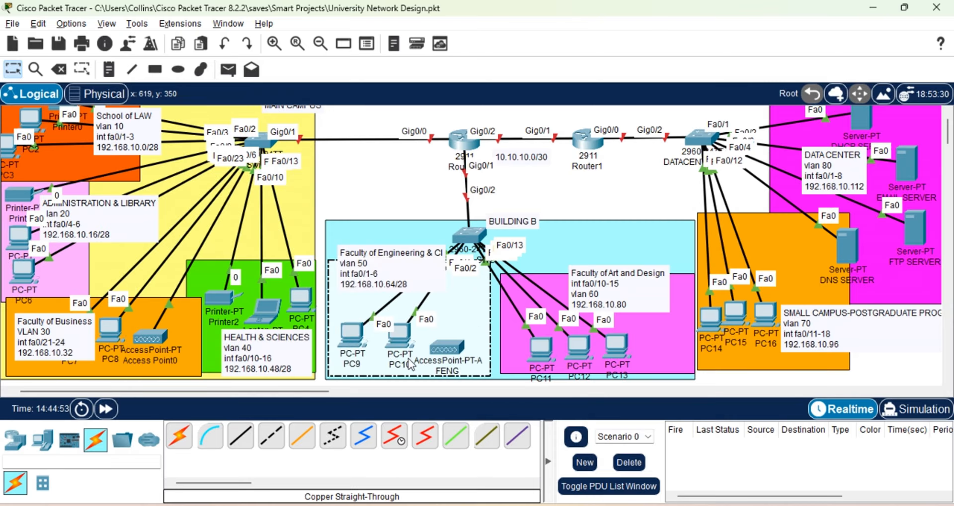
Switch to the Campus network project document in Word, review the OSPF and DHCP requirements, and return to Packet Tracer.
mouse_move(317, 503)
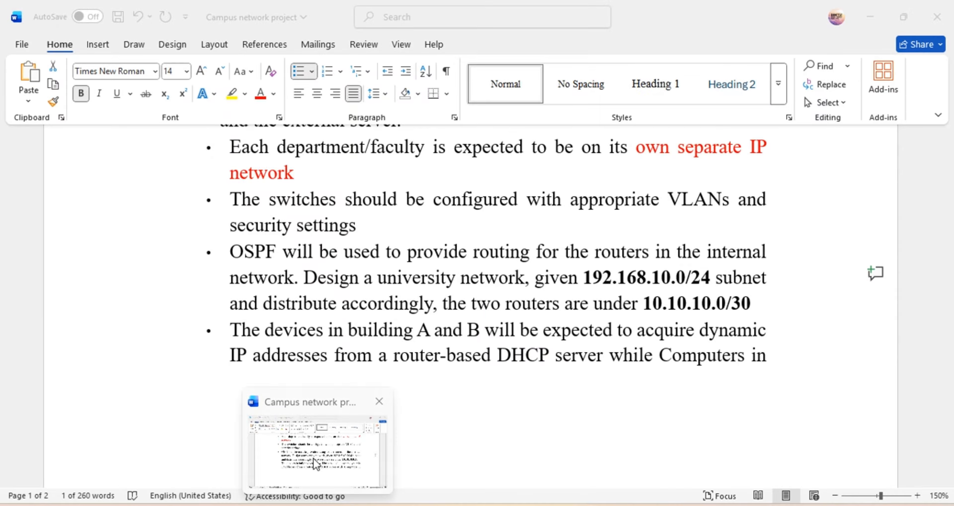
left_click(316, 463)
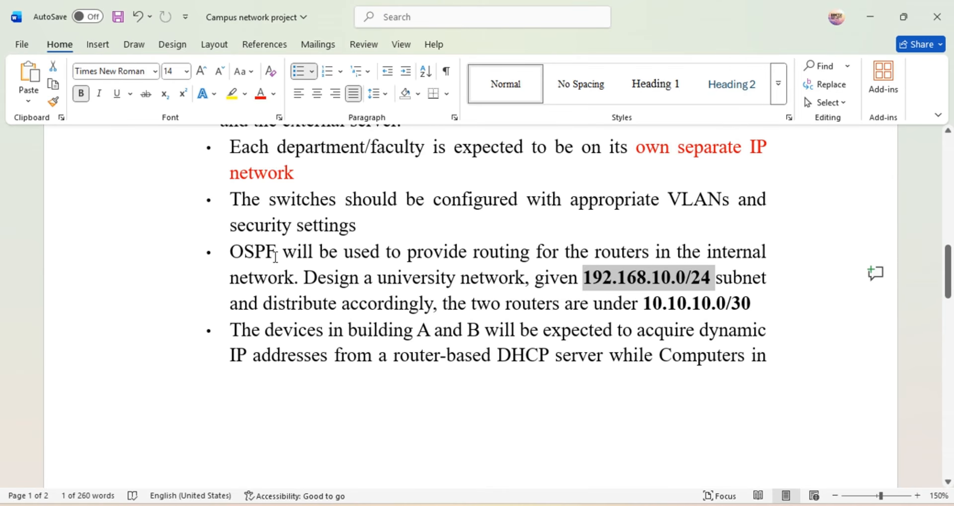
left_click_drag(274, 253, 243, 256)
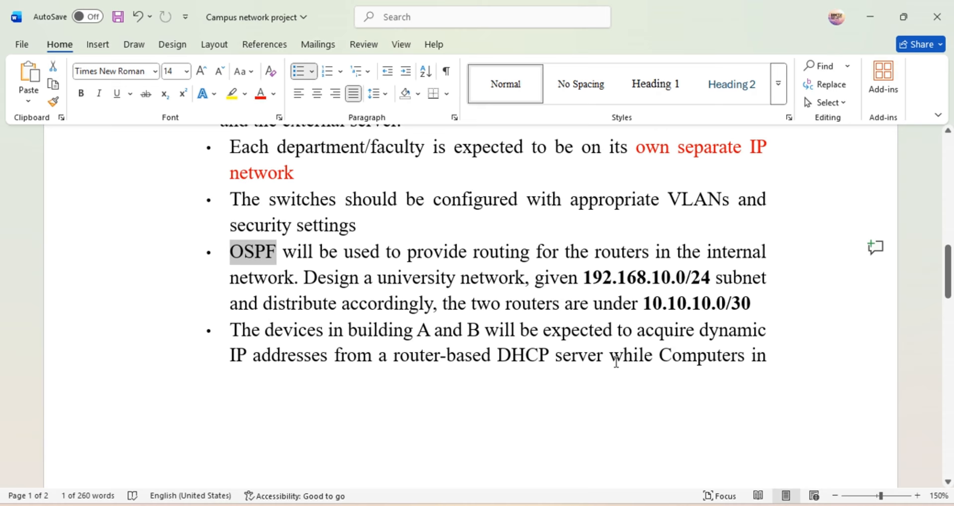
left_click_drag(606, 357, 424, 357)
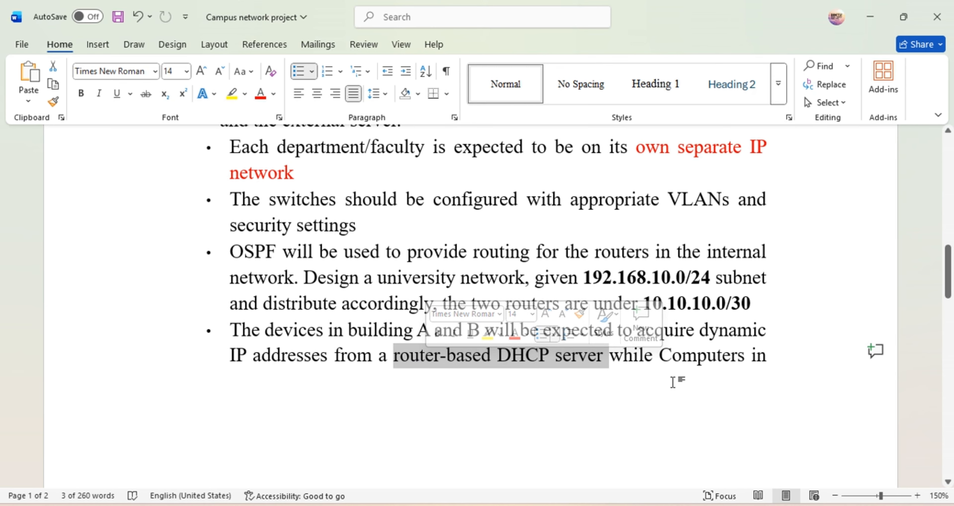
scroll(675, 382, "down", 1)
scroll(675, 382, "down", 5)
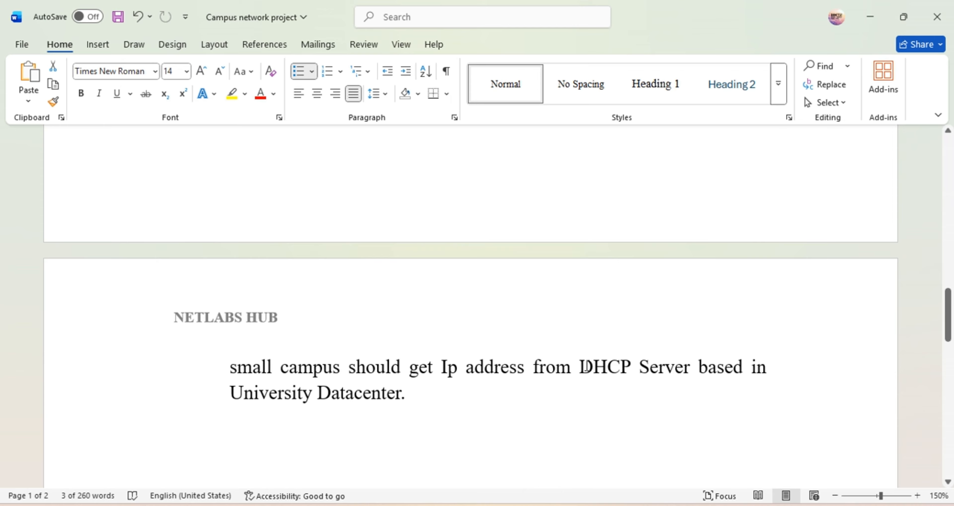
left_click_drag(585, 367, 670, 362)
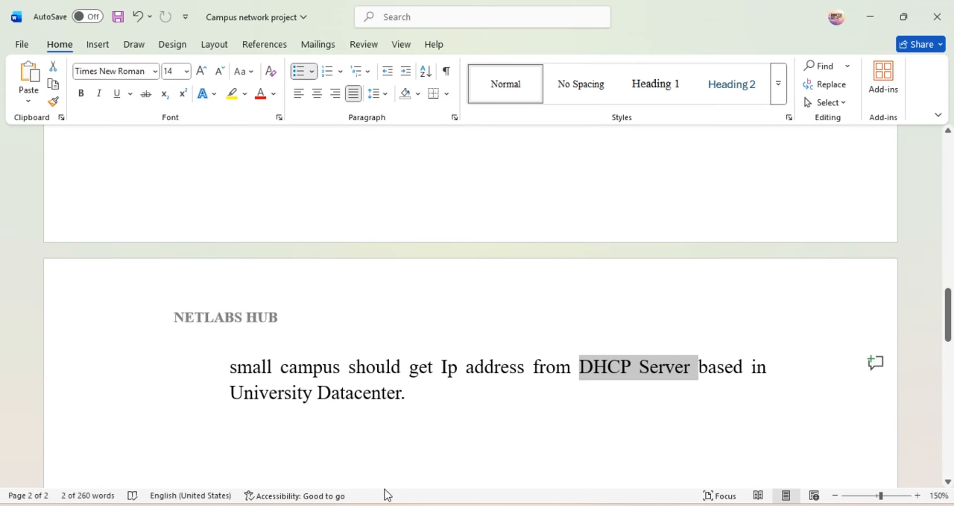
mouse_move(388, 504)
left_click(344, 441)
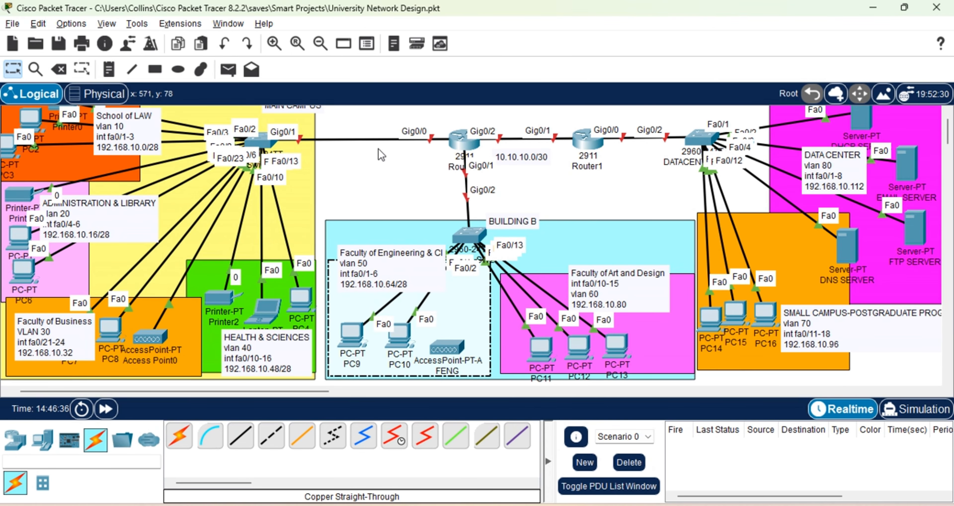
Open Router0's command line and answer no to the initial configuration dialog.
left_click(461, 140)
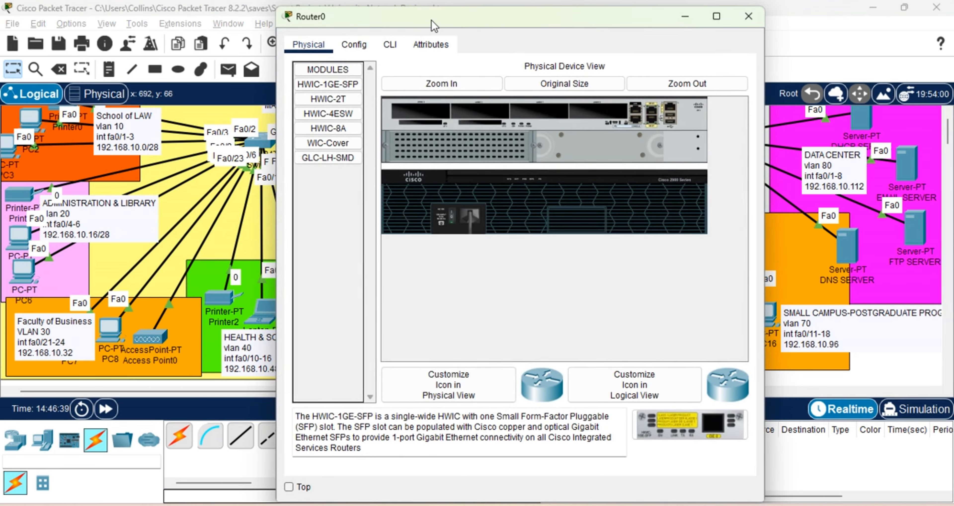
left_click_drag(433, 25, 540, 38)
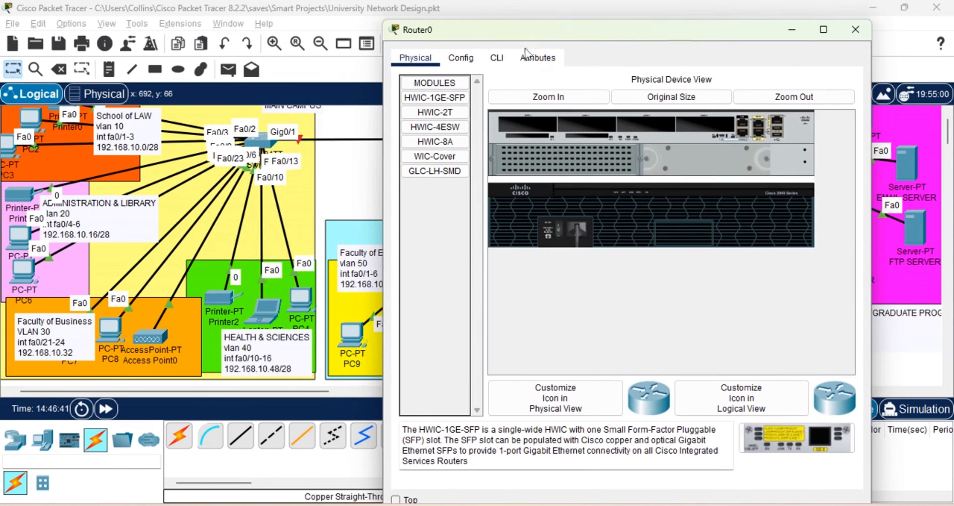
left_click(497, 57)
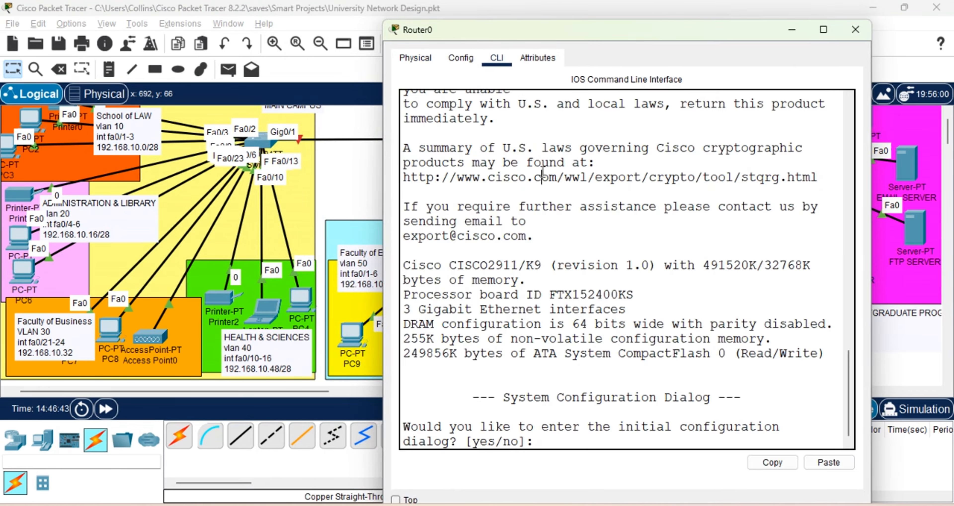
key("Return")
key("Return")
key("Return")
type("no")
key("Return")
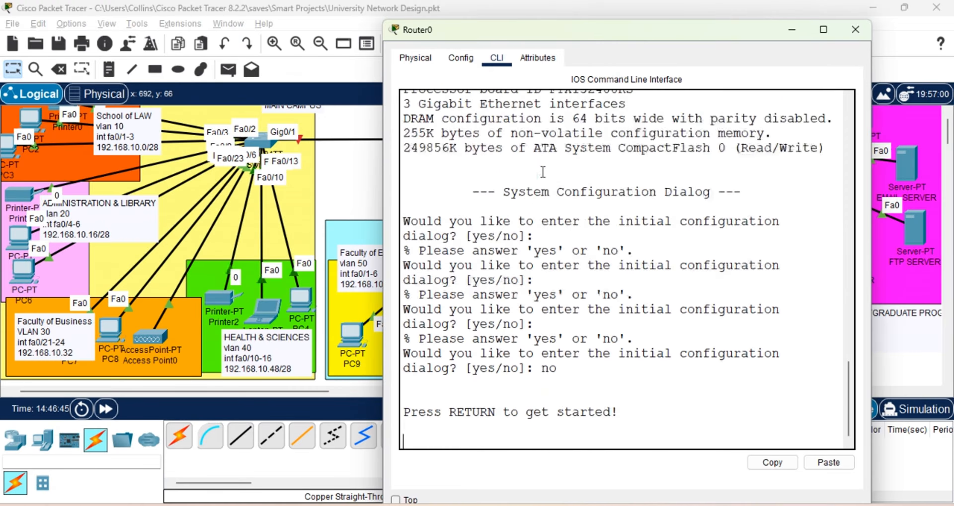
Enter privileged mode on Router0 with the enable command.
key("Return")
key("Return")
key("Return")
type("en")
key("Tab")
key("Return")
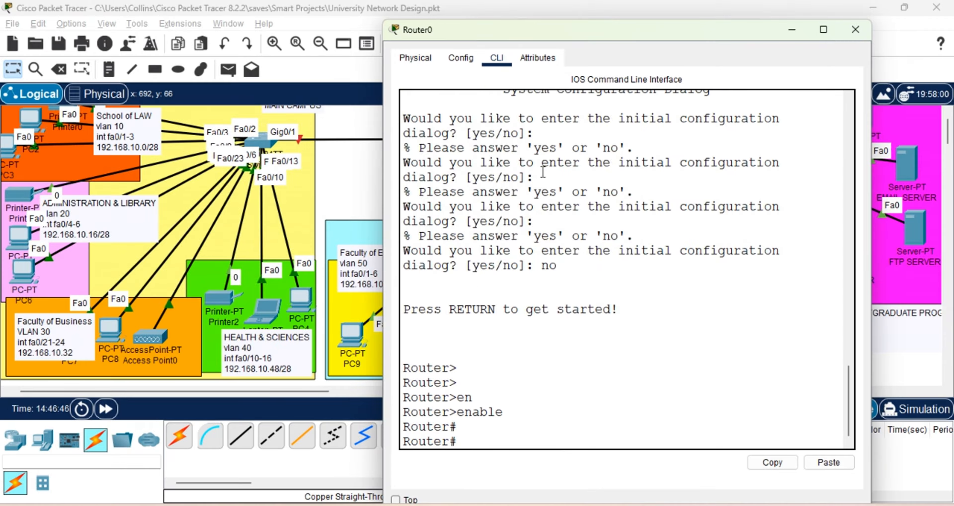
key("Return")
Set Router0's clock to 16:01:33 14 MARCH 2026 with clock set.
type("clo")
key("Tab")
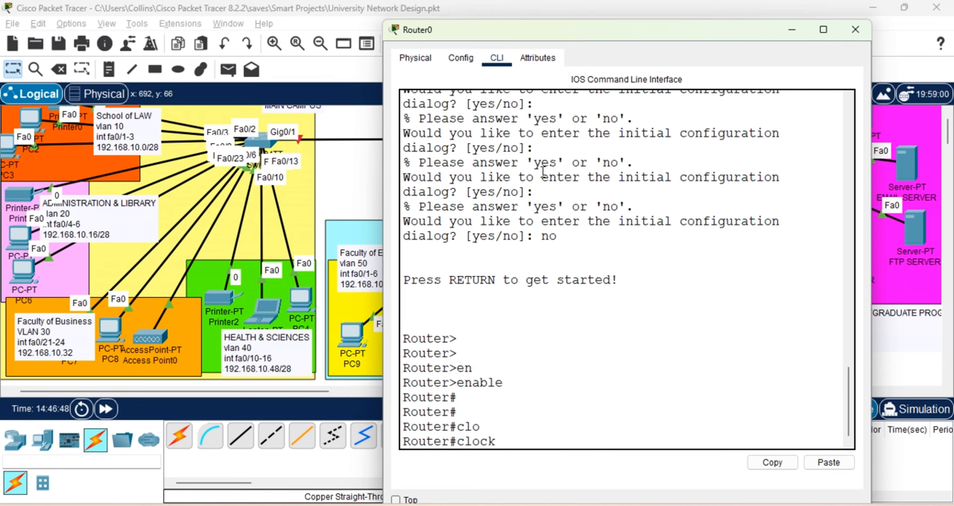
type("se")
key("Tab")
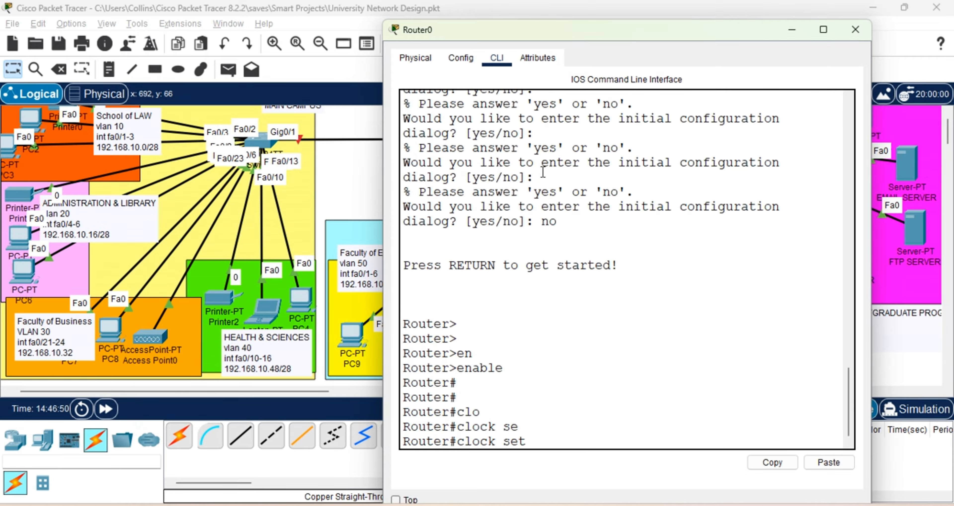
type("16:01:33 14 MAR")
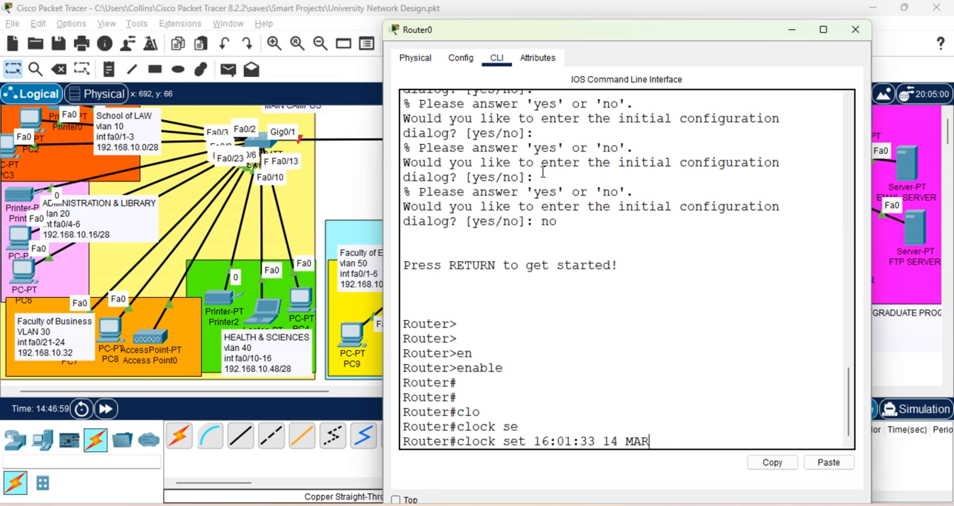
type("CH 2026")
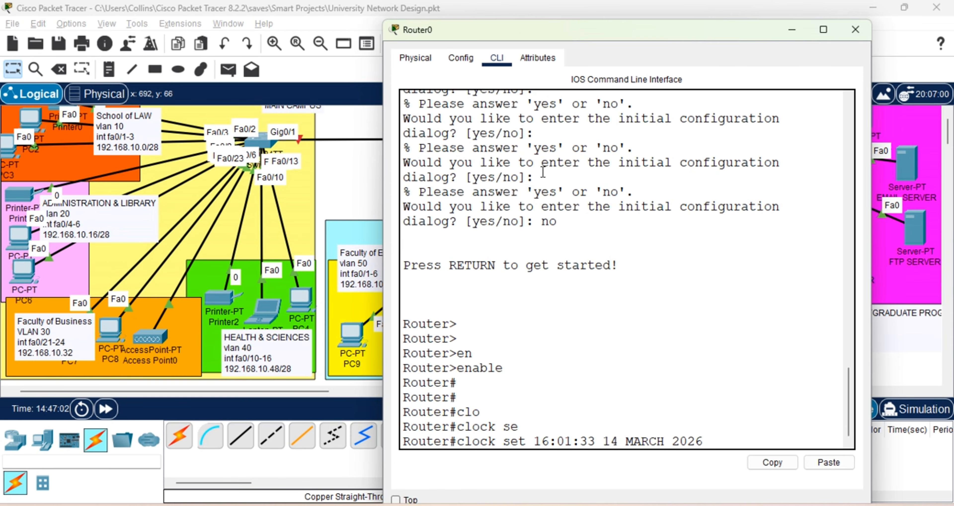
key("Return")
key("Return")
key("Return")
Enter global configuration mode on Router0 with configure terminal.
type("conf")
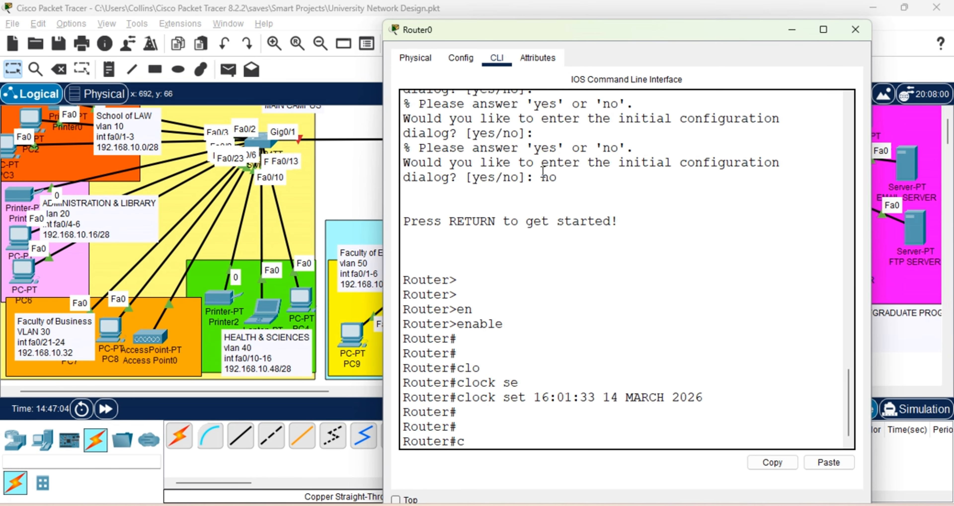
key("Tab")
type("terminal")
key("Tab")
key("Return")
key("Return")
key("Return")
key("Return")
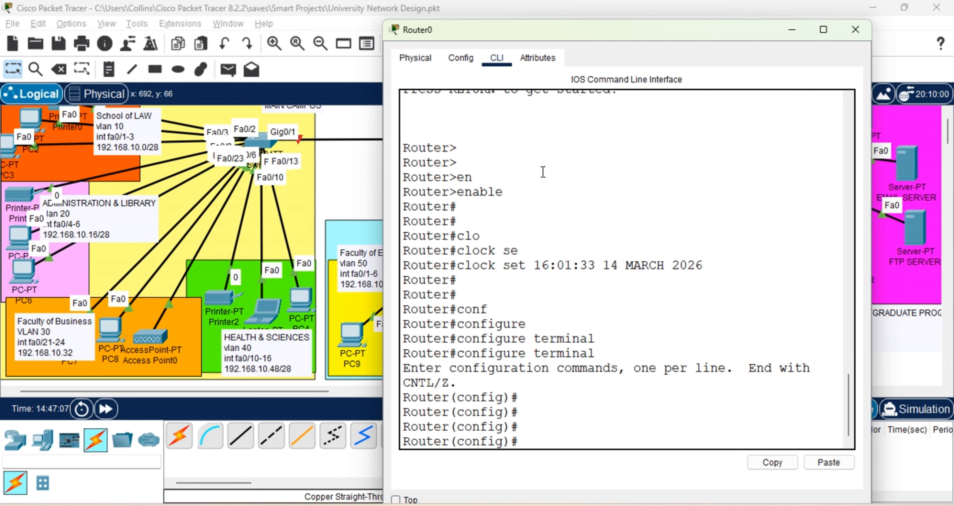
Set Router0's hostname to MAIN_CAMPUS_R1.
type("ost")
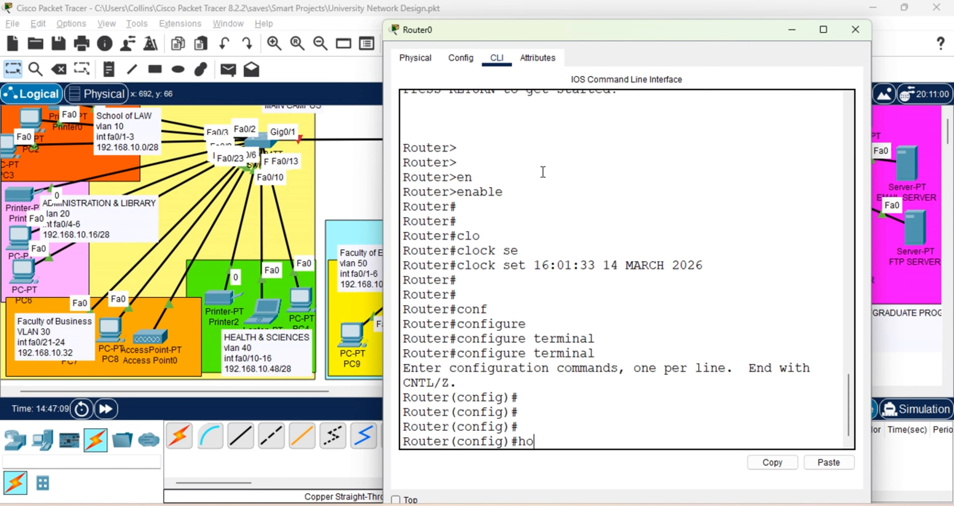
key("Tab")
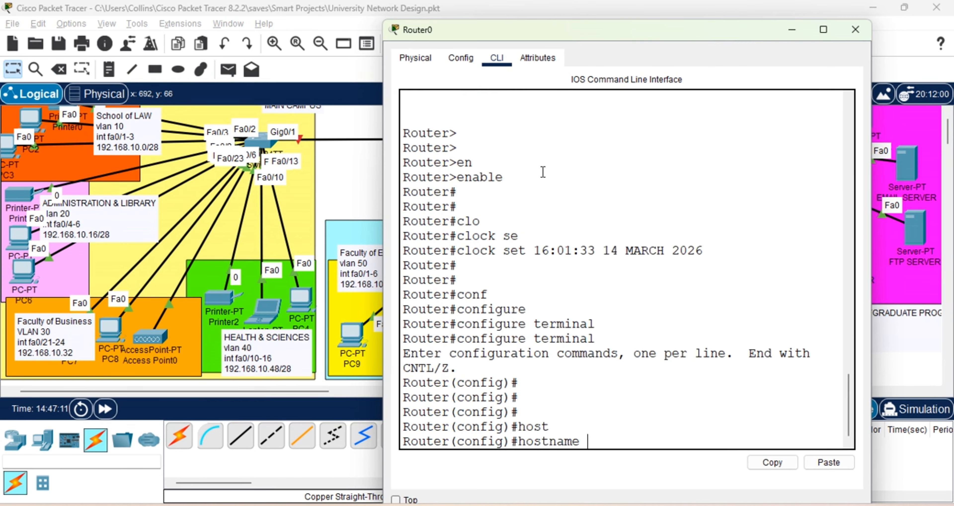
type("MAIN_CAMPUS")
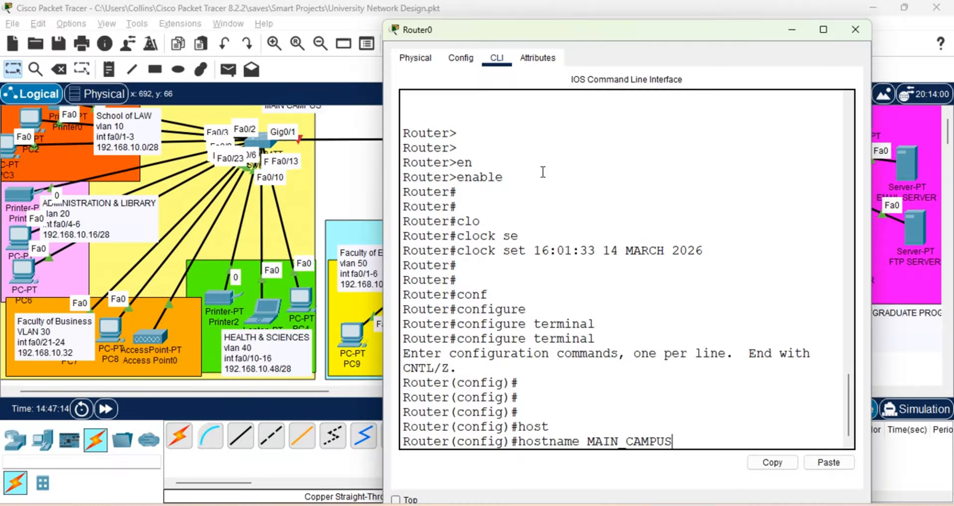
type("_R1")
key("Return")
key("Return")
key("Return")
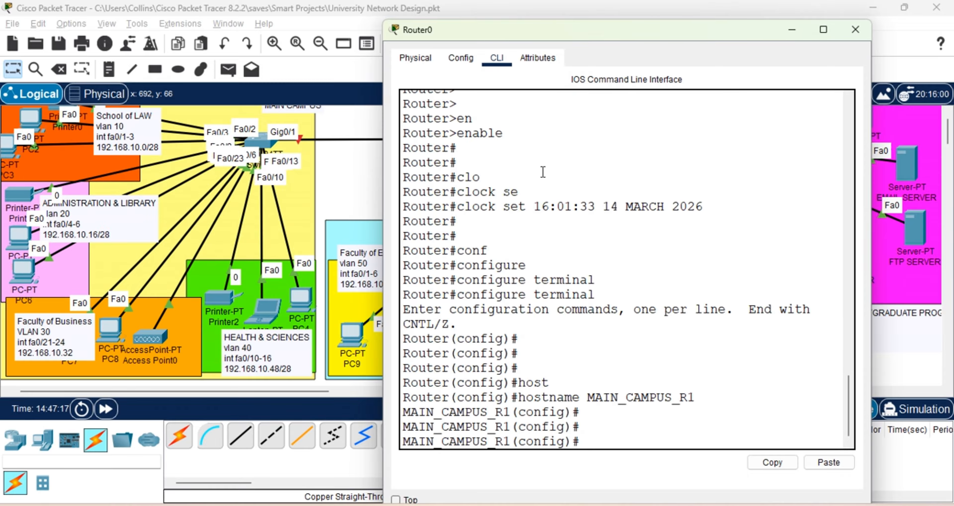
Set the main campus router's message-of-the-day banner to NO INTRUDERS ALLOWED, using @ as the delimiter.
type("ba")
key("Tab")
type("m")
key("Tab")
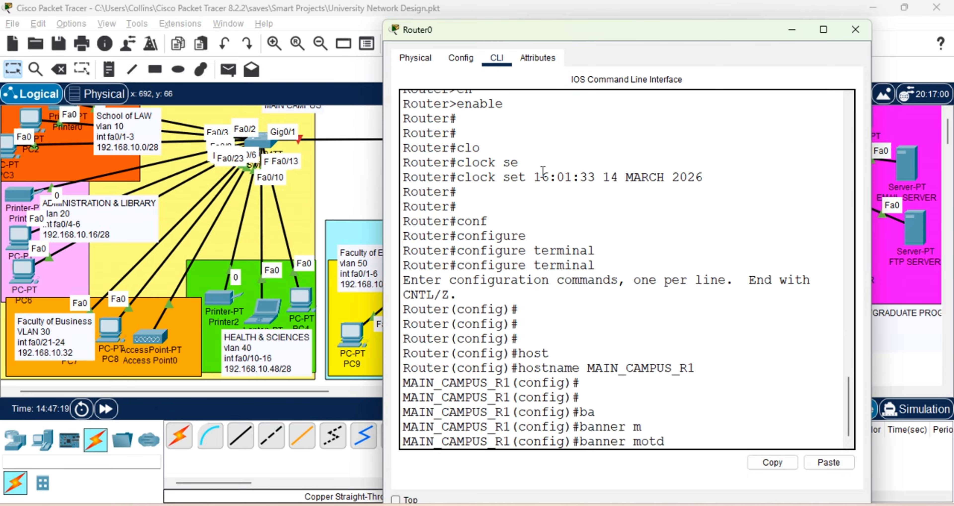
type("@NO INR")
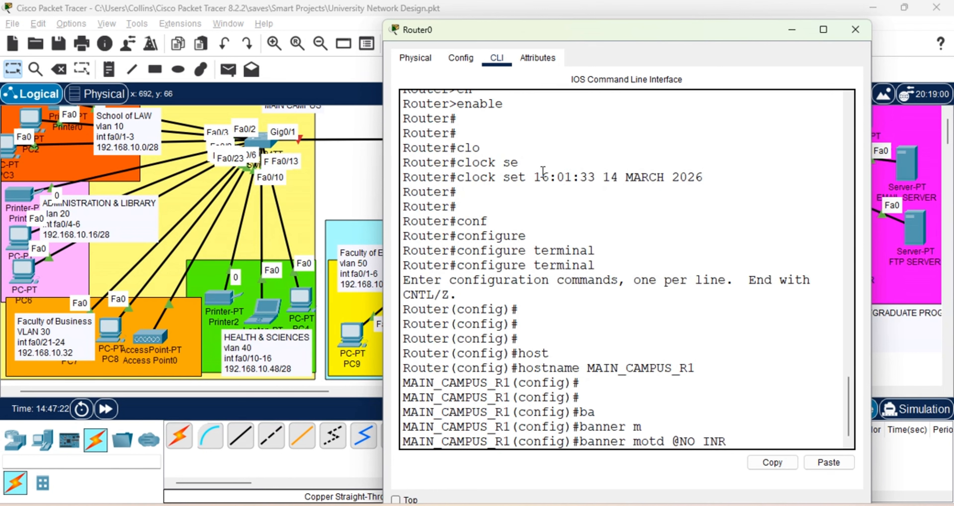
key("BackSpace")
type("TRUDERS AK")
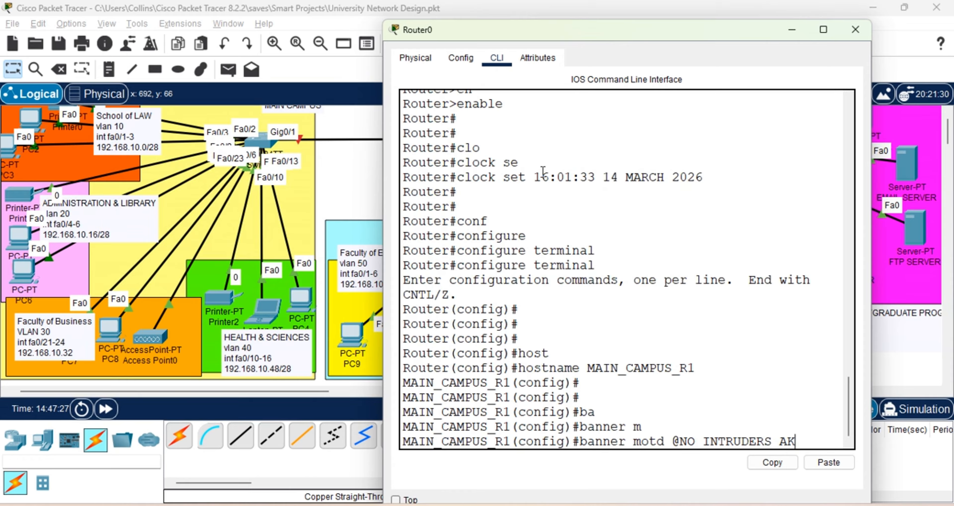
key("BackSpace")
type("LLOWED")
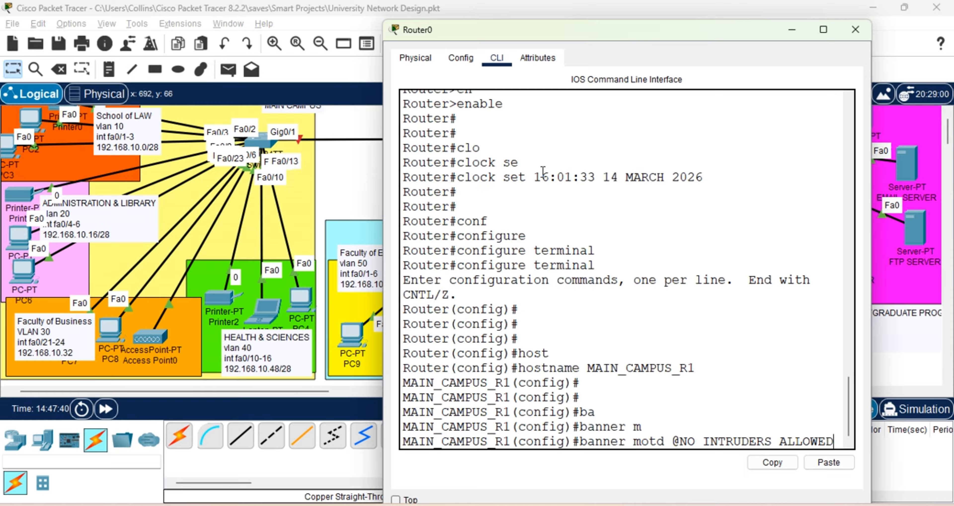
type("@")
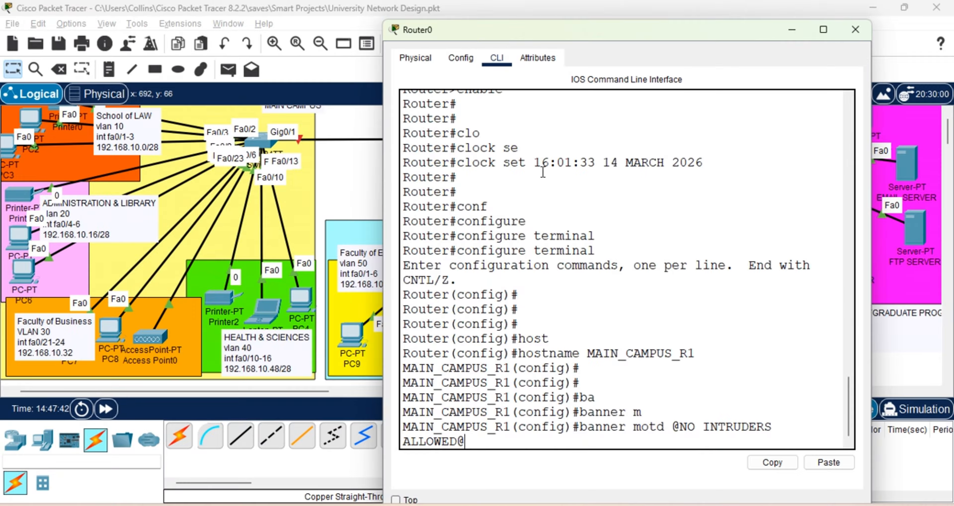
key("Return")
key("Return")
key("Return")
key("Return")
key("Return")
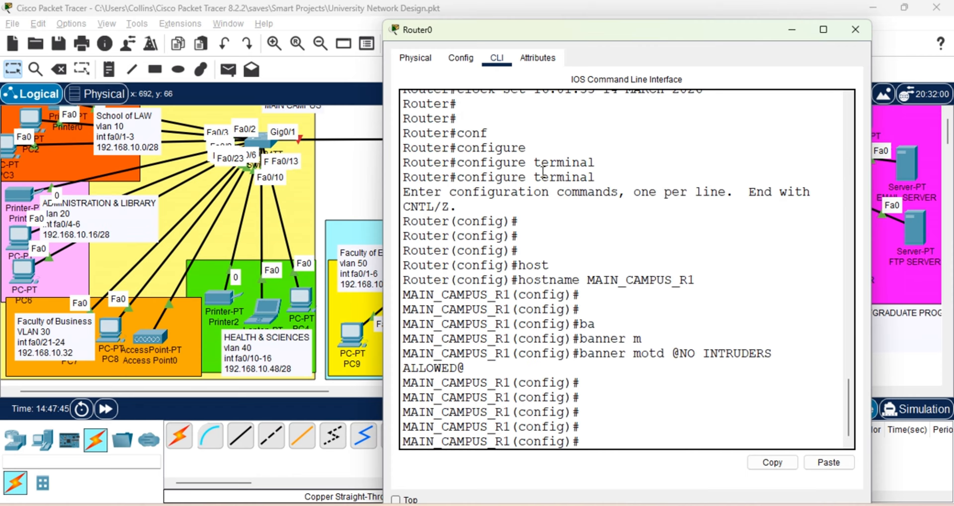
Enter configuration of interface gigabitEthernet 0/0 on the main campus router and enable it with no shutdown.
type("inter")
key("Tab")
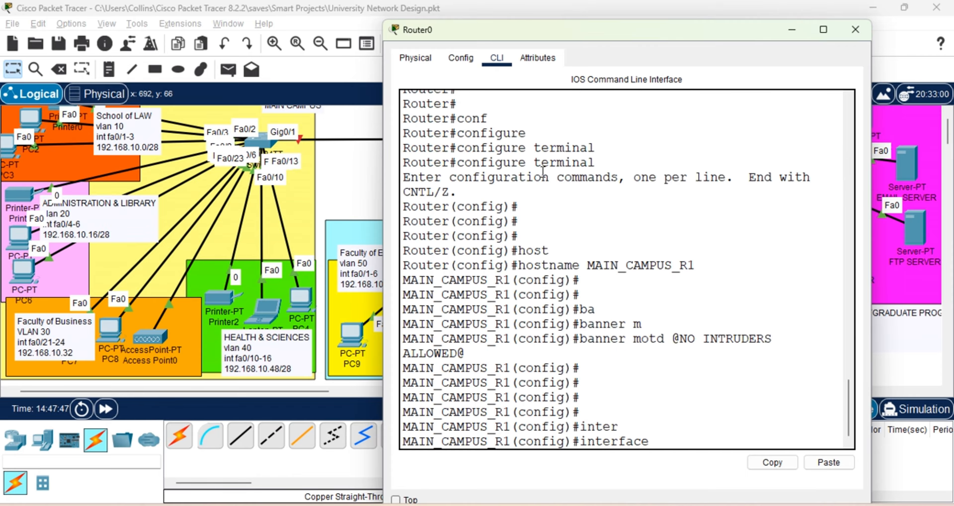
left_click(341, 167)
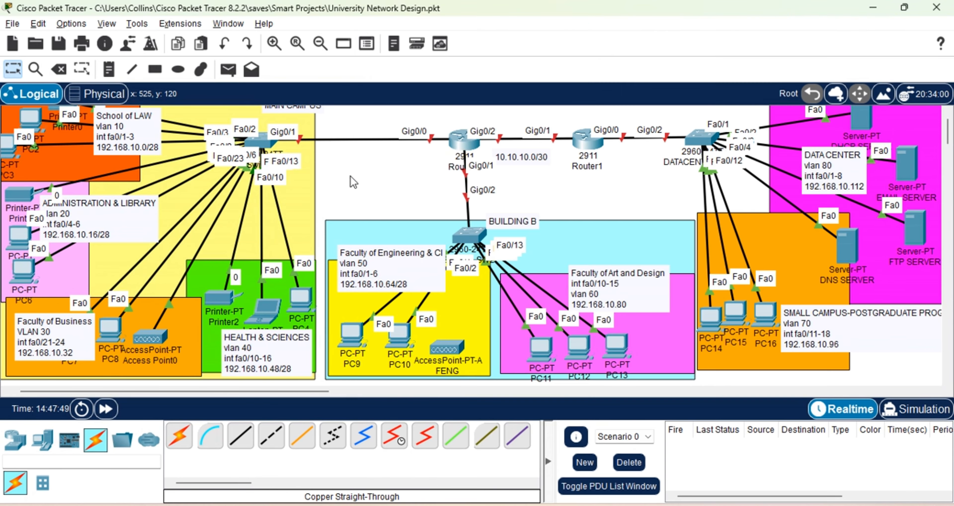
left_click(457, 141)
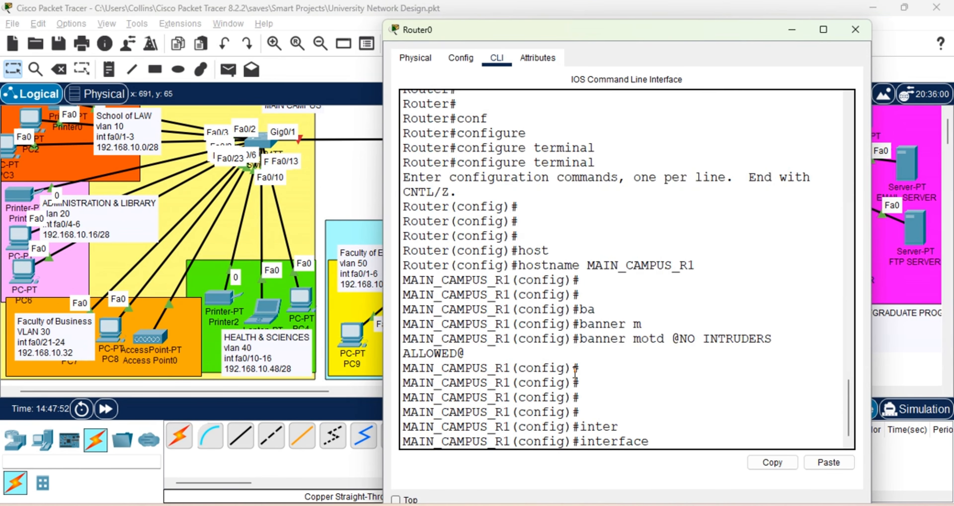
type("g")
key("Tab")
type("0/0")
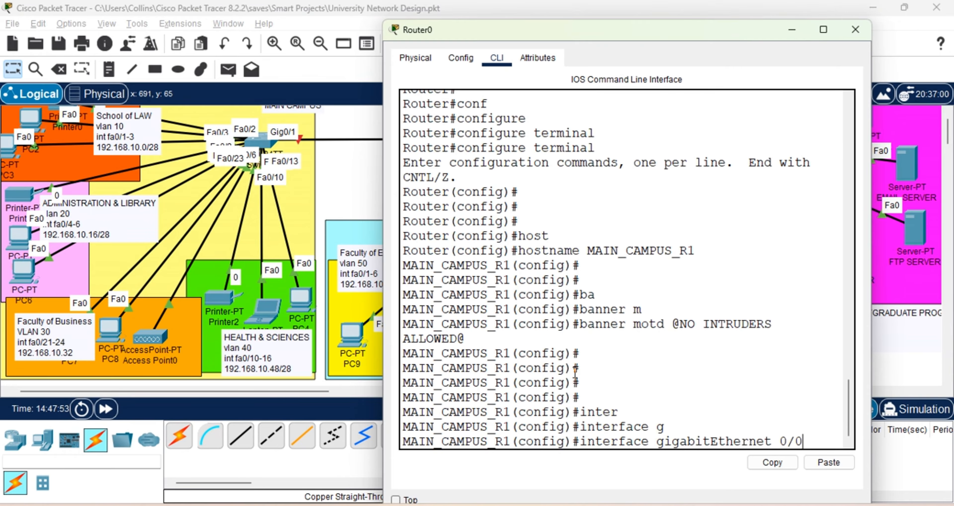
key("Return")
type("no")
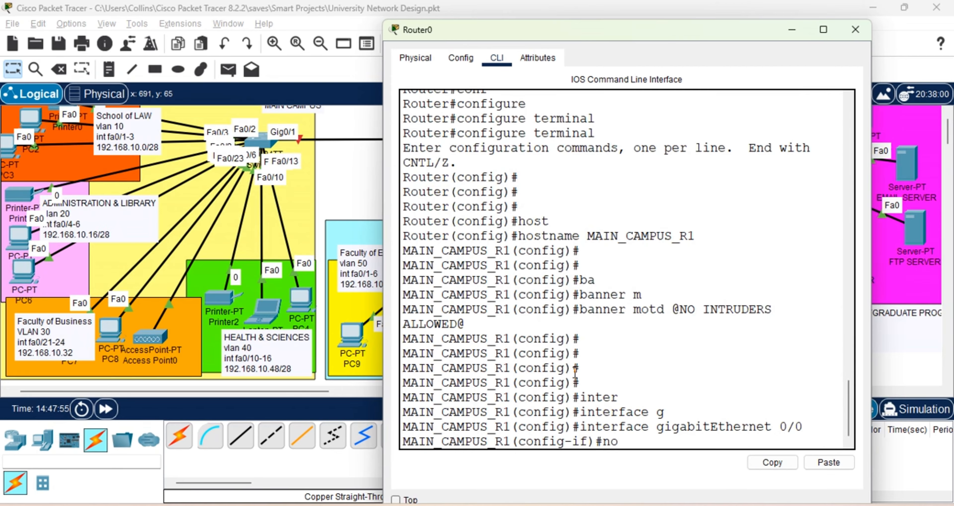
type(" sh")
key("Tab")
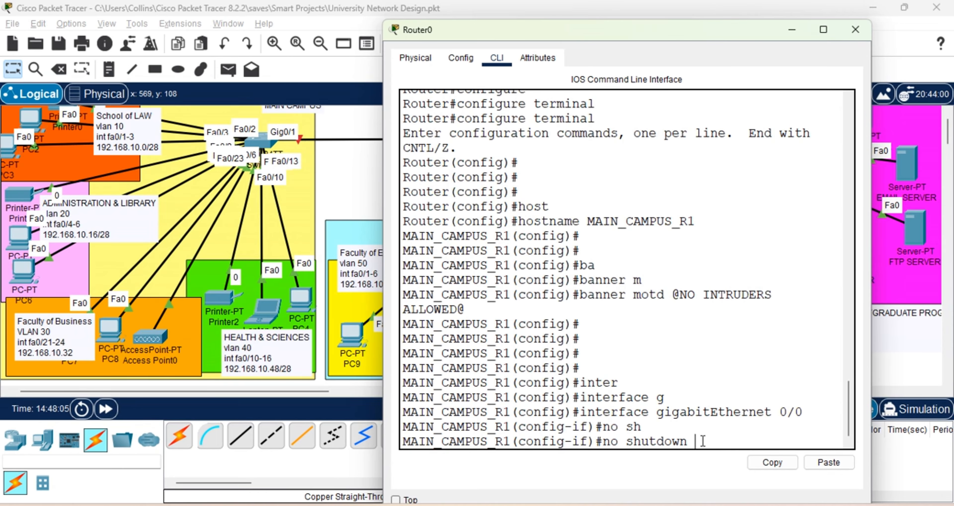
key("Return")
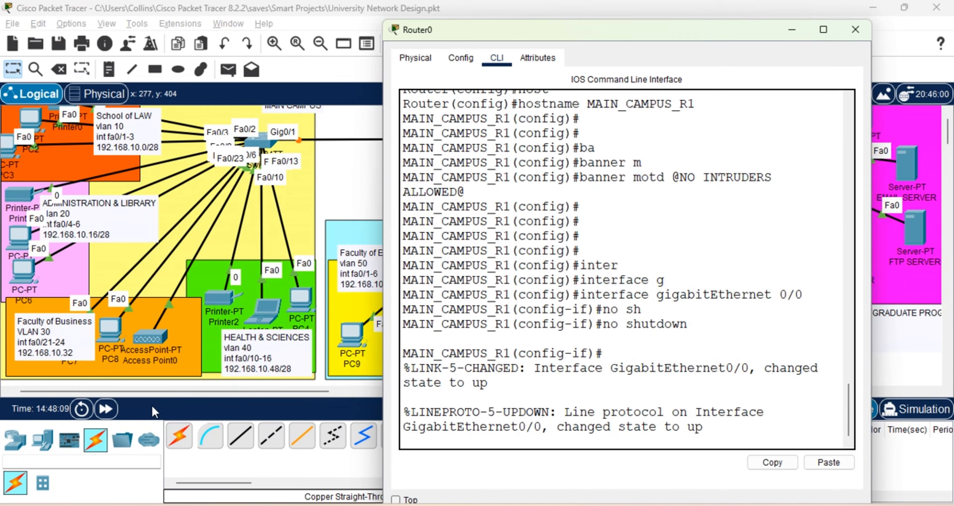
Fast-forward the simulation time to bring up the link between the main campus switch and its router.
left_click(110, 410)
left_click(111, 409)
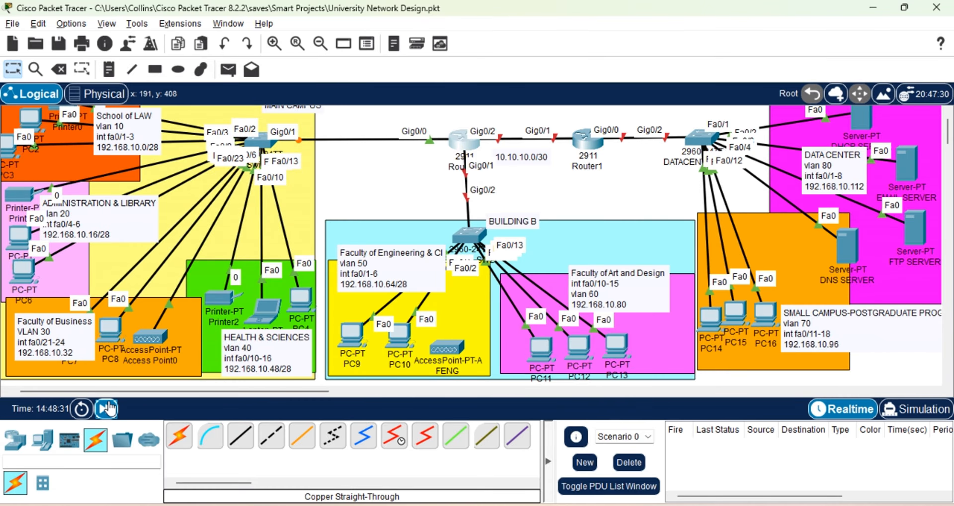
left_click(107, 410)
left_click(107, 410)
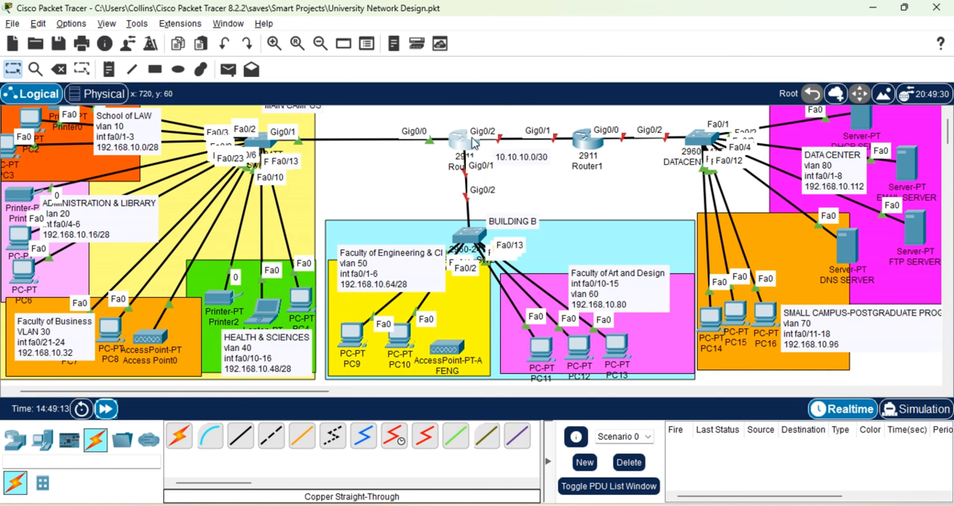
Set the description of the main campus router's gigabitEthernet 0/0 interface to MAIN INTERFACE FOR BUILDING A.
left_click(473, 140)
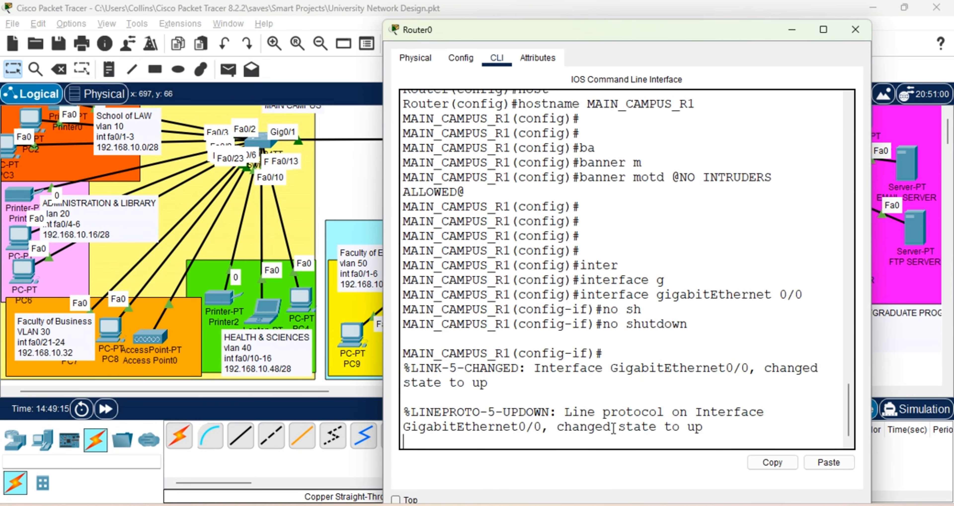
key("Return")
key("Return")
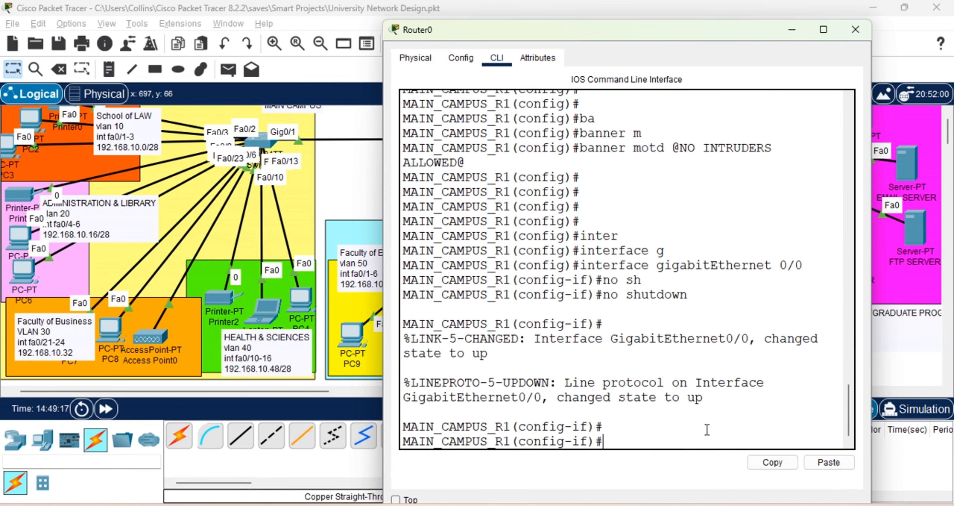
type("des")
key("Tab")
type("M")
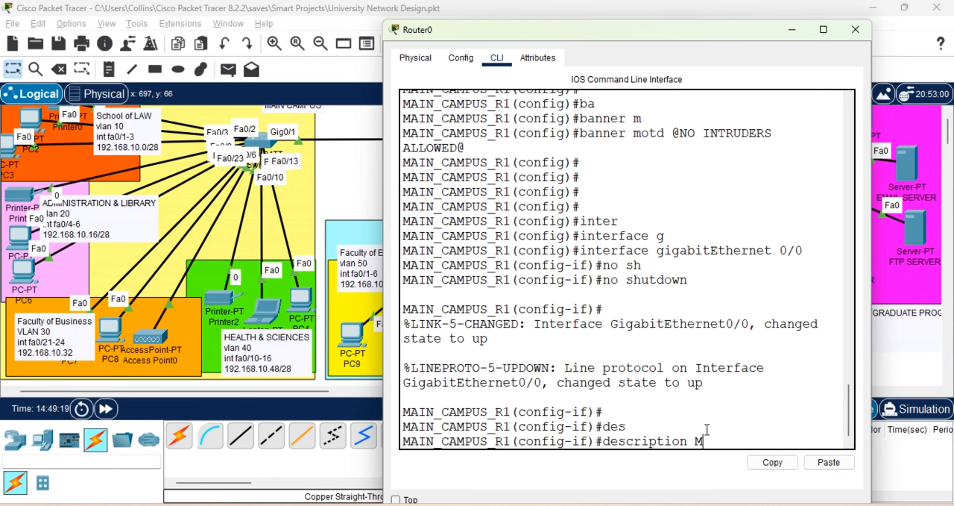
type("AIN INTER")
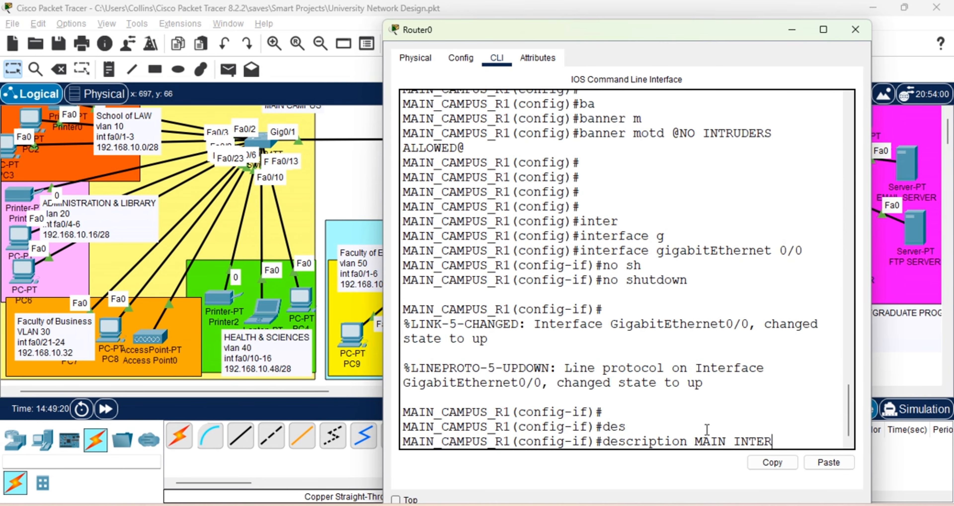
type("FACE FOR BU")
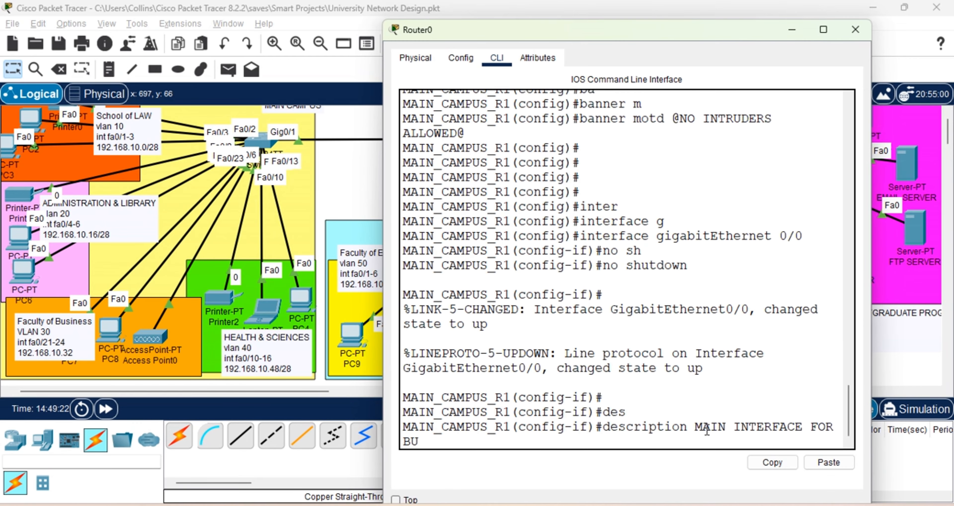
type("ILDING A")
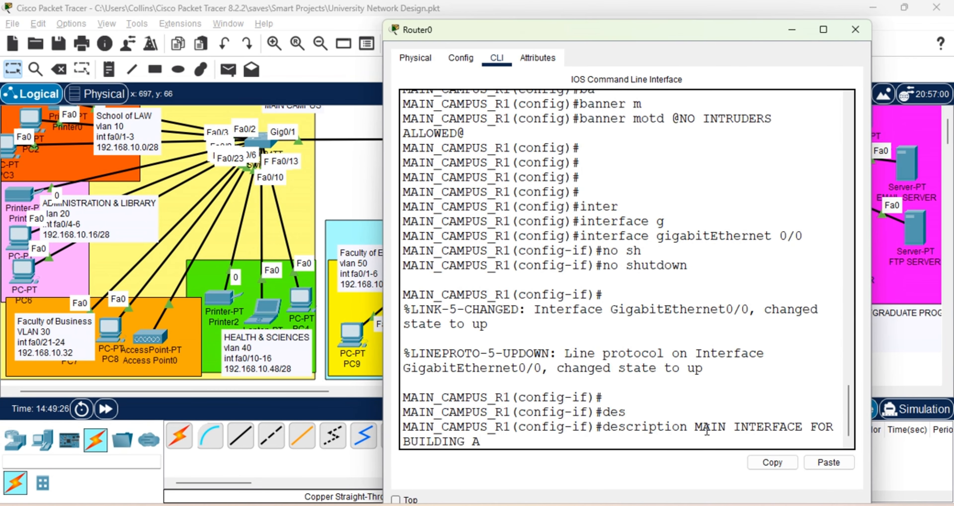
key("Return")
key("Return")
key("Return")
key("Return")
Exit interface configuration mode on the main campus router to return to global configuration mode.
type("ex")
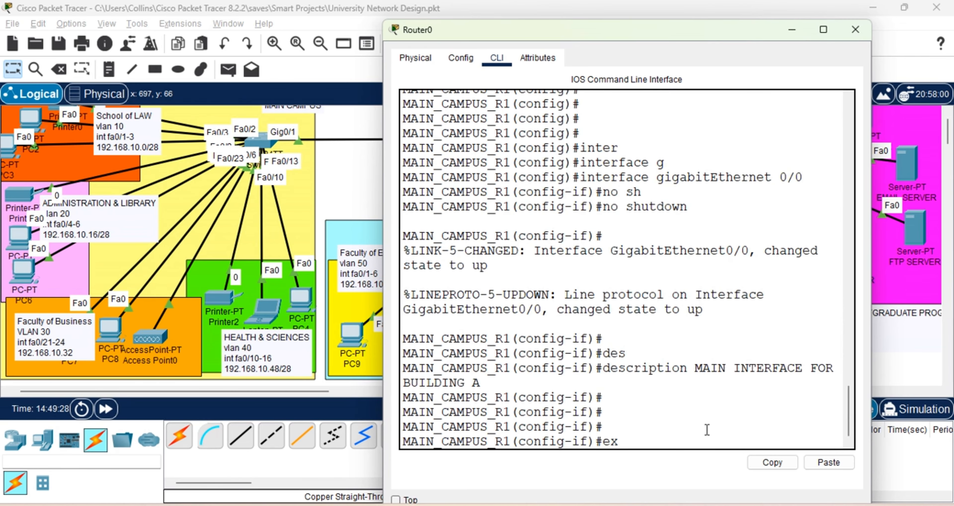
type("i")
key("Tab")
key("Return")
key("Return")
key("Return")
Write the command interface gigabitEthernet 0/0 at the main campus router's global configuration prompt.
type("in")
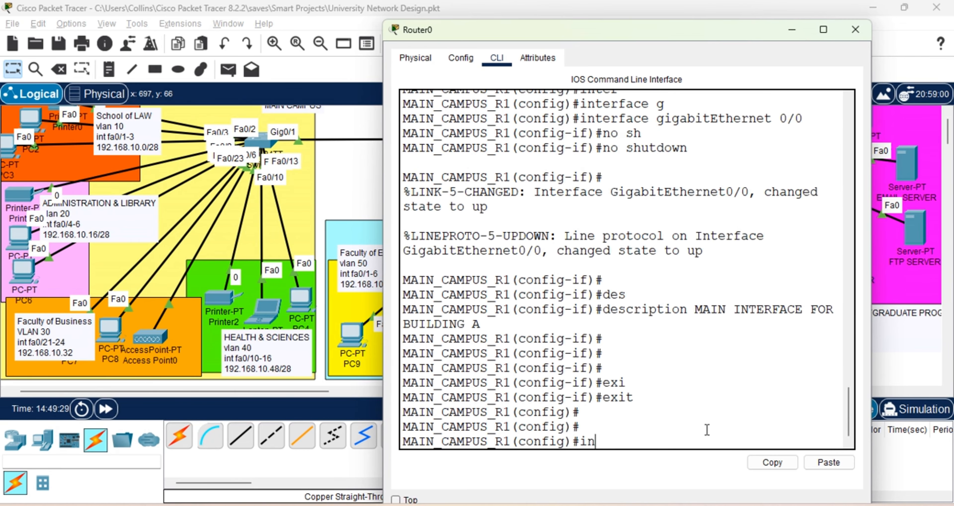
type("ter")
key("Tab")
type("g")
key("Tab")
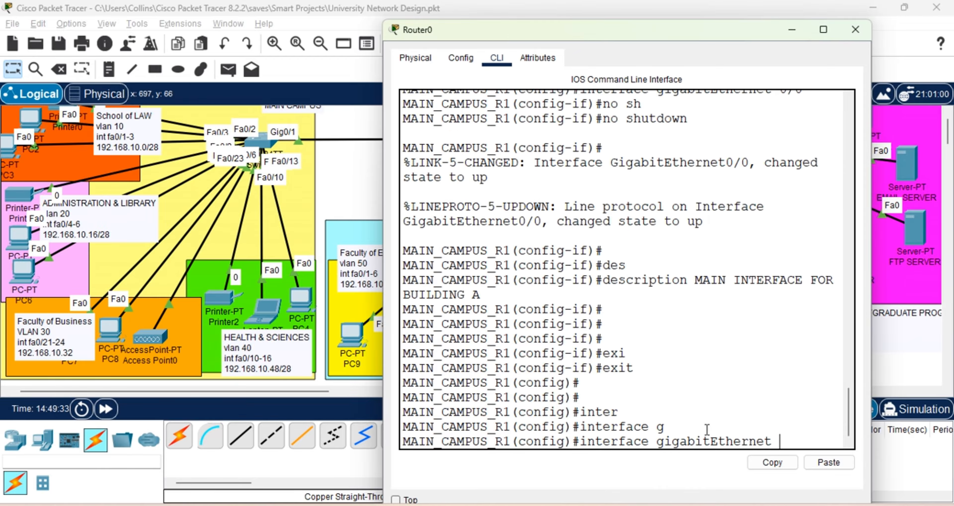
type("0/0")
Switch to the IP ADDRESING workbook in Excel and widen the Subnet Size column to fit its heading.
left_click(369, 181)
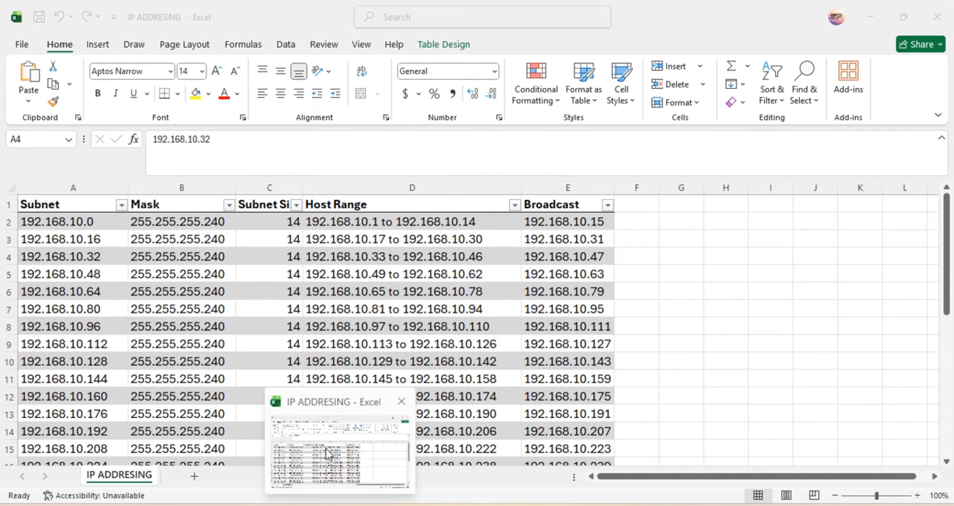
left_click(325, 448)
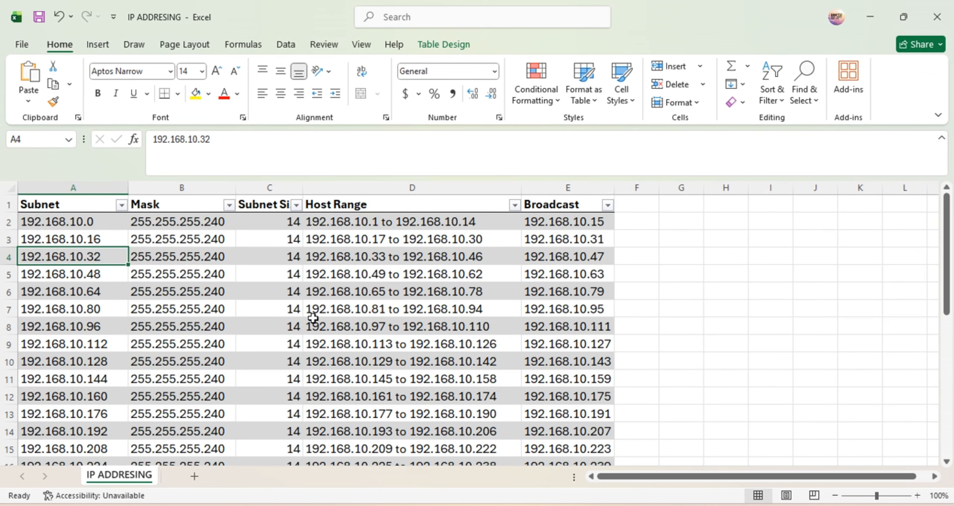
left_click(274, 182)
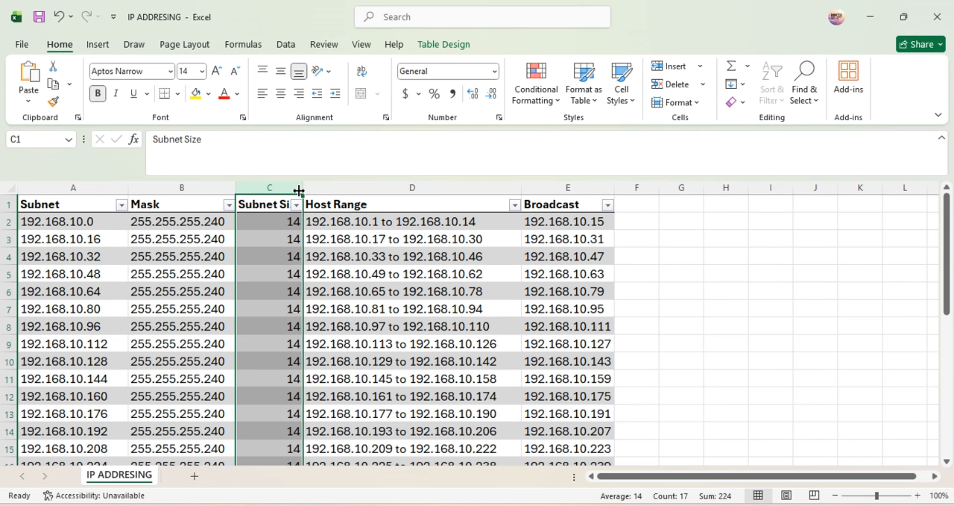
left_click_drag(303, 189, 350, 191)
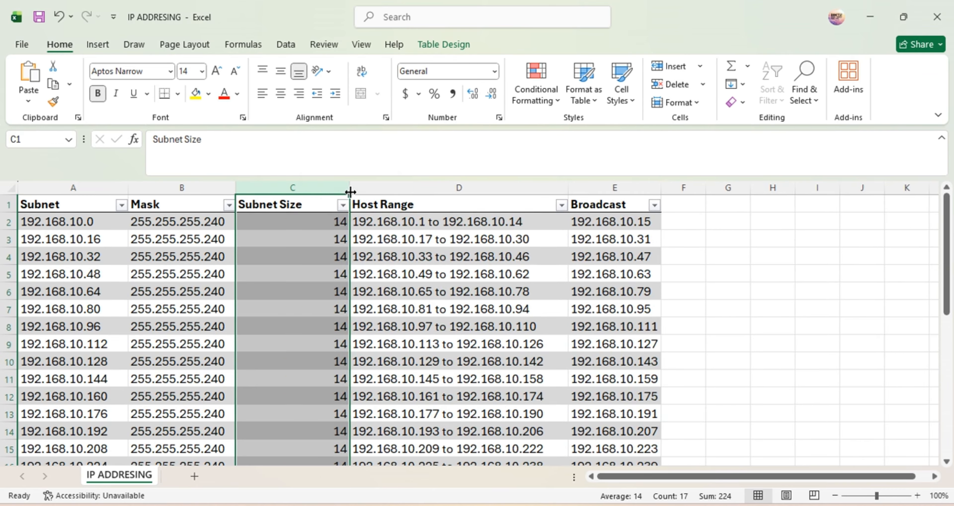
left_click(289, 222)
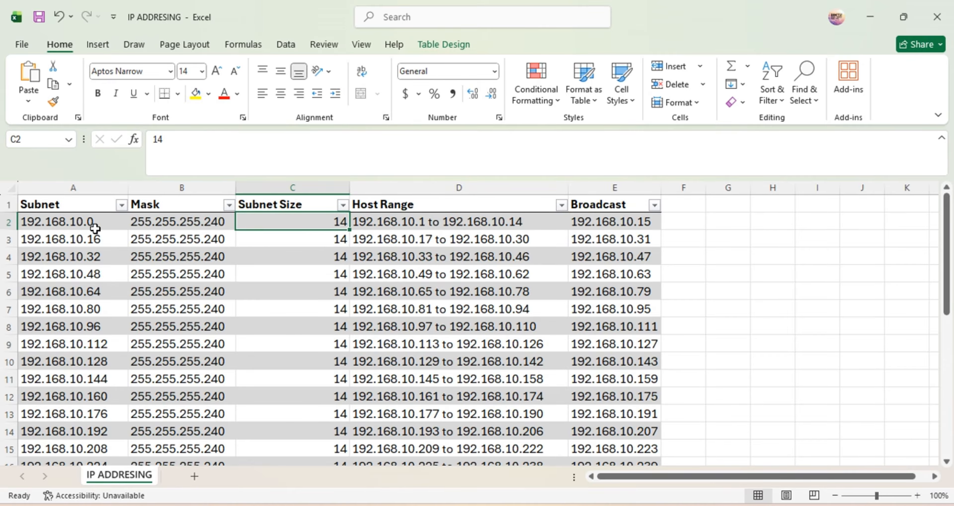
Check the first subnet against the addressing requirements in the Campus network project document in Word, and return to the Excel workbook.
left_click(80, 226)
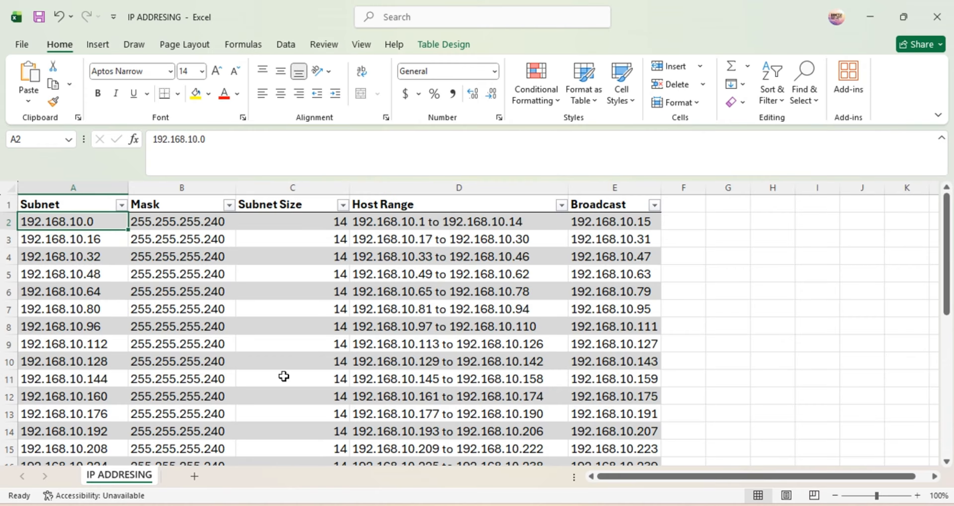
mouse_move(326, 496)
left_click(322, 456)
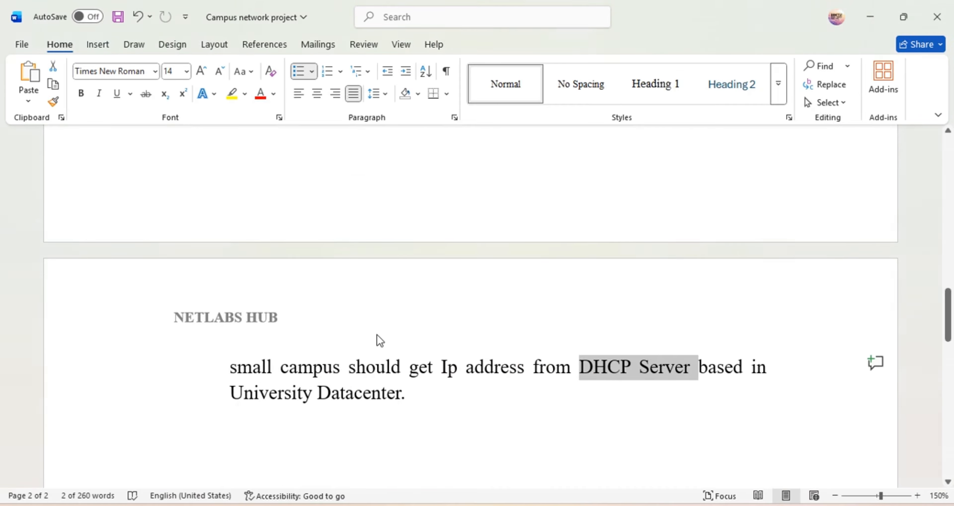
scroll(380, 339, "up", 5)
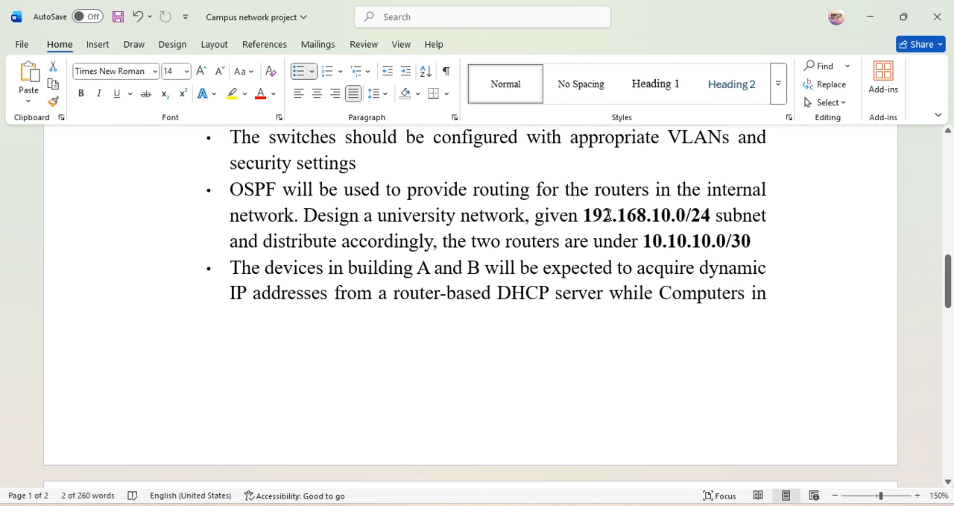
left_click(867, 15)
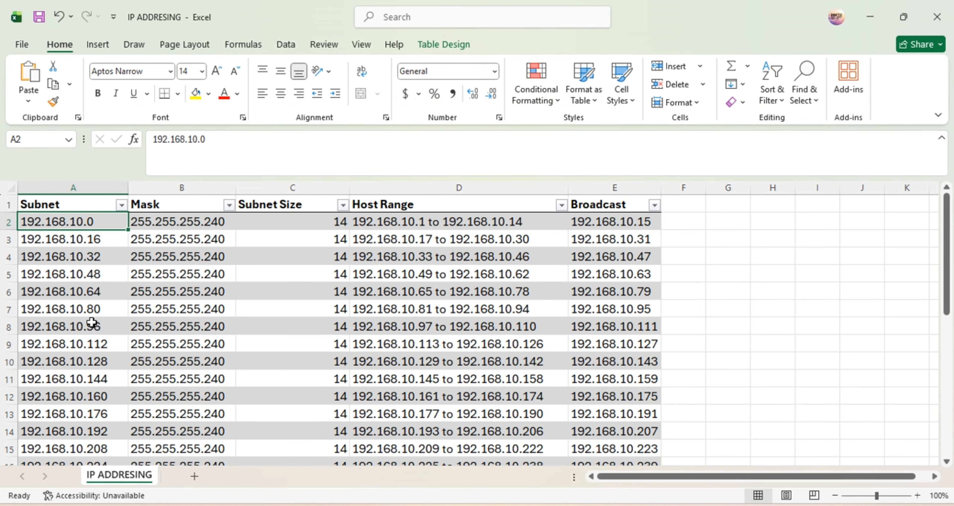
Color the text of the 192.168.10.112 subnet row red.
left_click(9, 344)
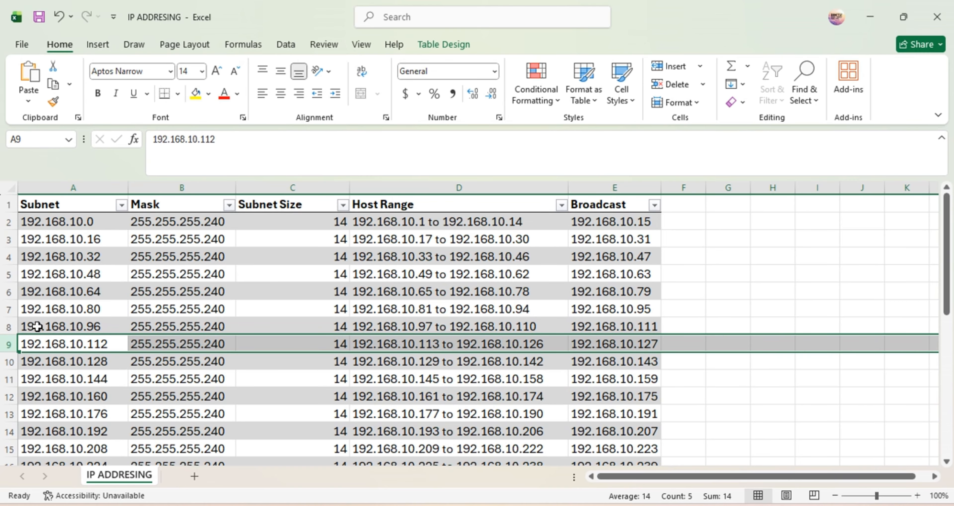
left_click(224, 95)
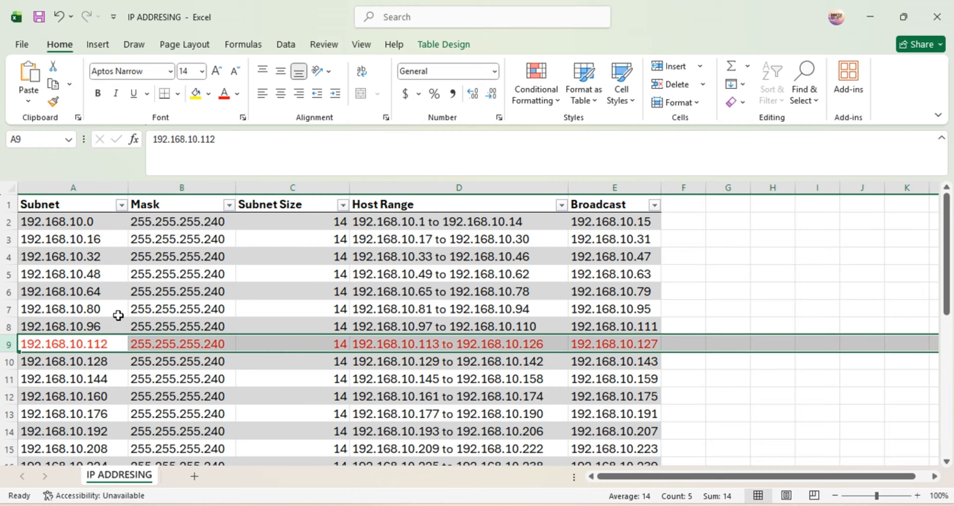
left_click(775, 274)
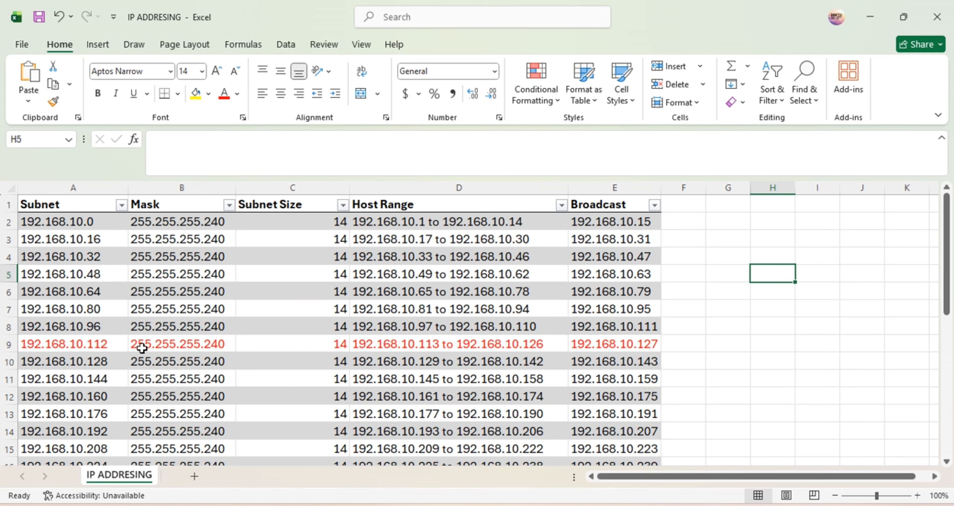
Examine the full list of subnets in the IP addressing table, including those below 192.168.10.112.
scroll(87, 358, "down", 2)
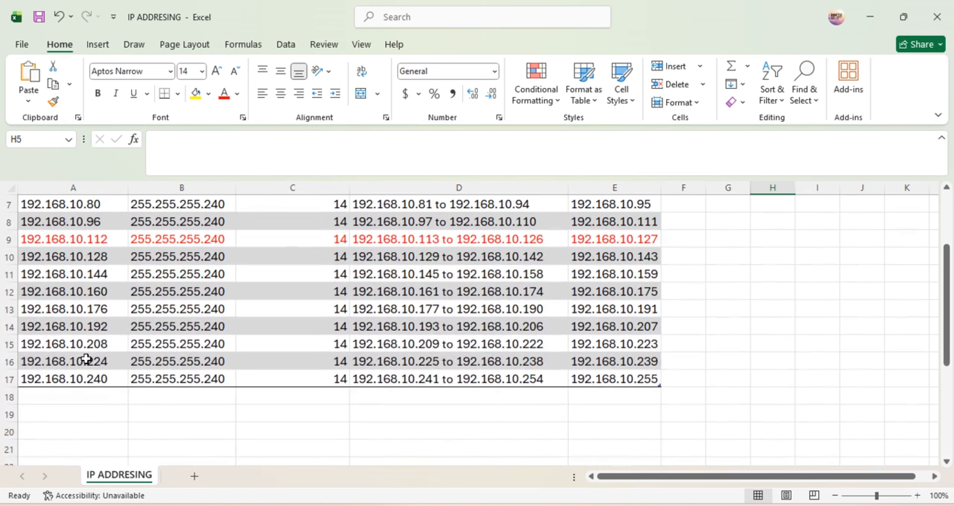
scroll(86, 358, "up", 2)
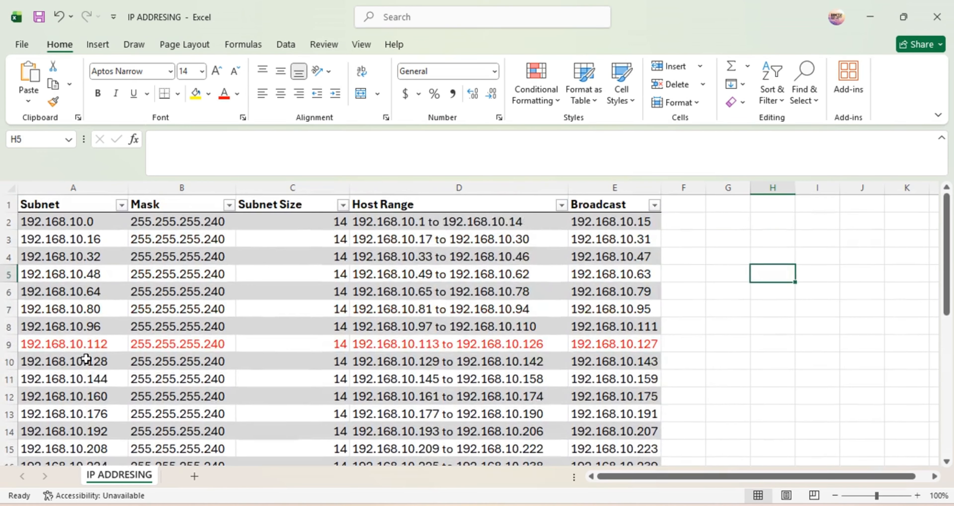
scroll(86, 359, "down", 1)
scroll(87, 359, "up", 1)
scroll(86, 359, "down", 1)
scroll(86, 358, "up", 1)
scroll(86, 358, "down", 2)
scroll(86, 359, "up", 2)
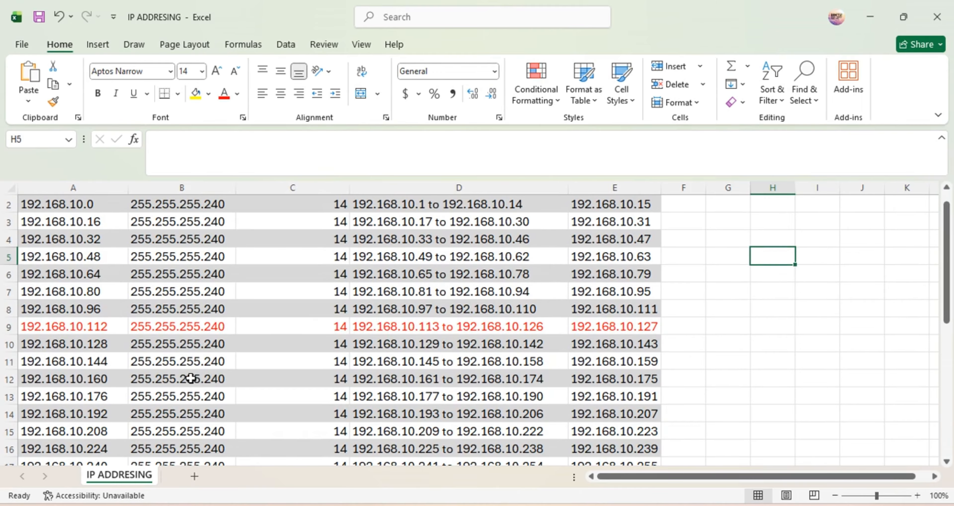
Enter the subnet-count formula note "2^n = no of subnets" in cell H5 beside the addressing table.
mouse_move(430, 505)
type("2")
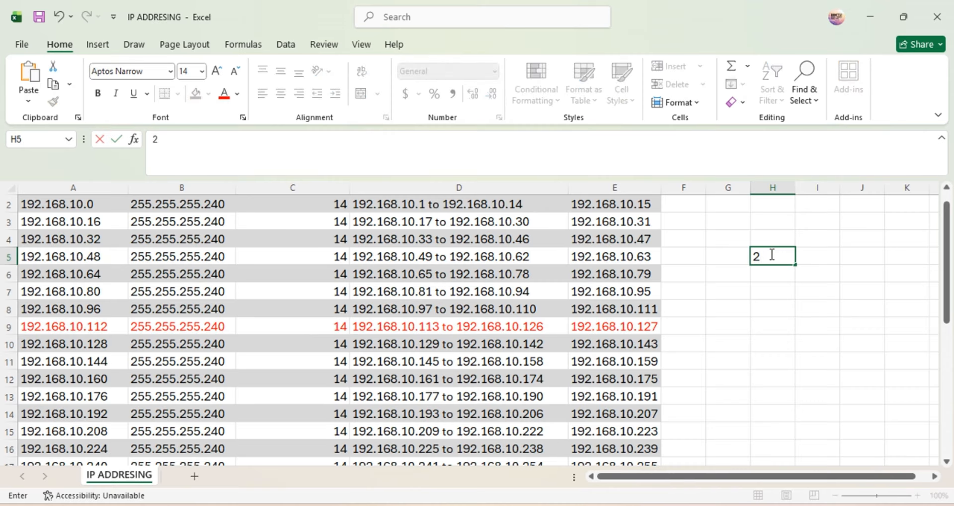
type("^n = subne")
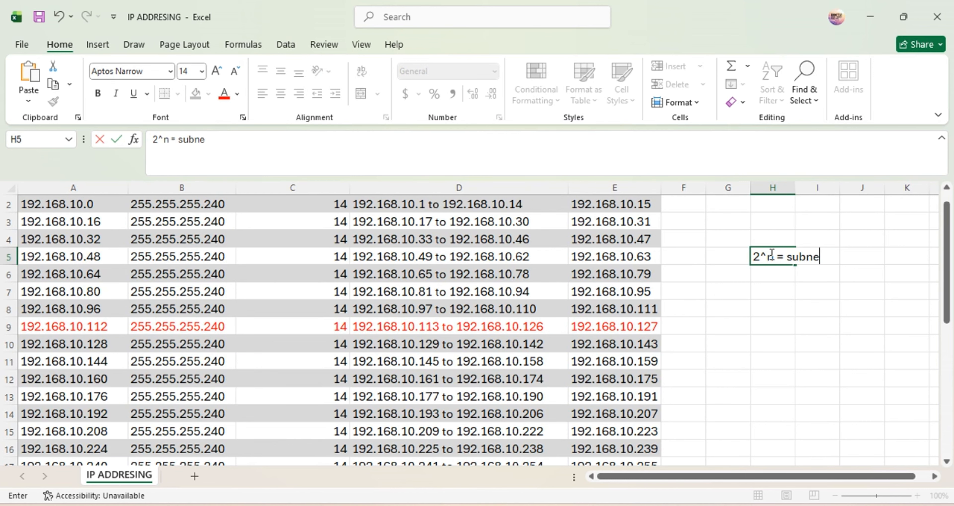
key("BackSpace")
key("BackSpace")
key("BackSpace")
key("BackSpace")
key("BackSpace")
type("no of subnet")
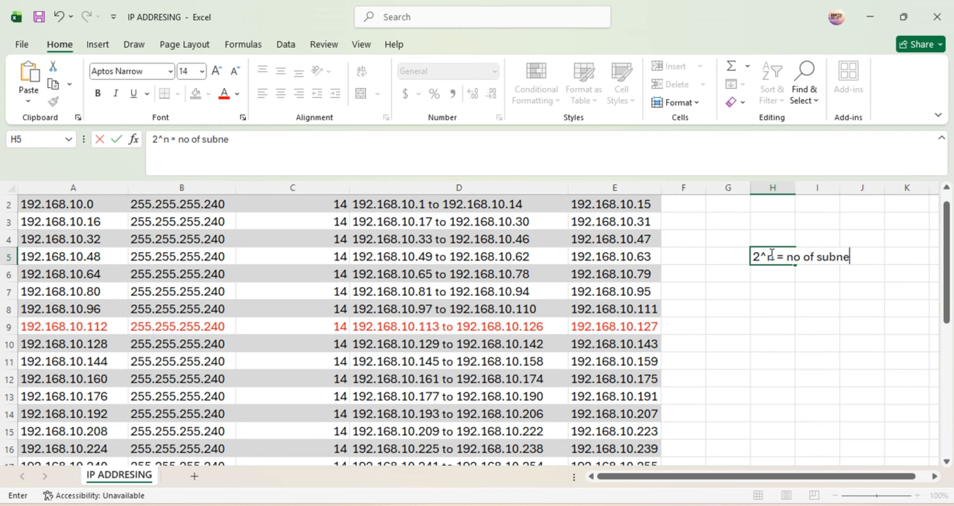
type("s")
left_click(770, 278)
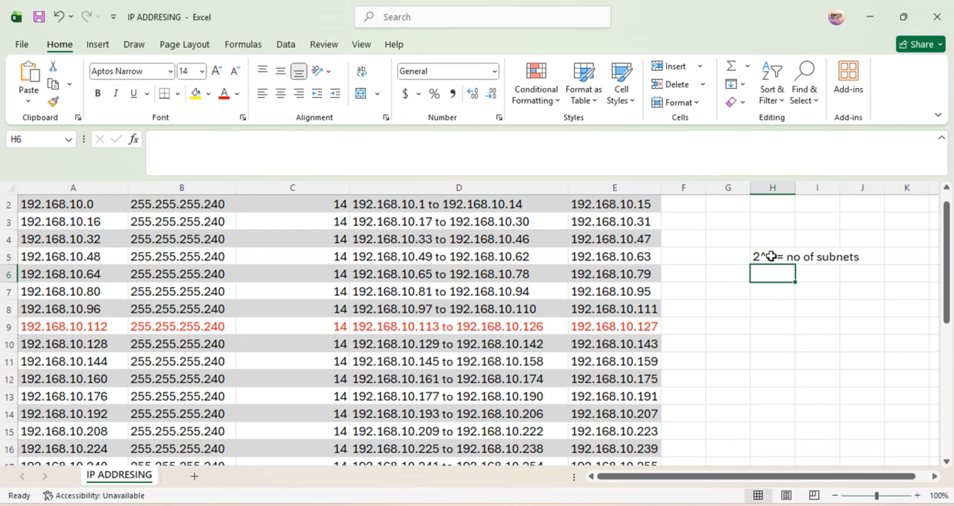
Enter the explanation "n= number of host bits borrowed from host ID to Network ID" in cell H6.
type("n")
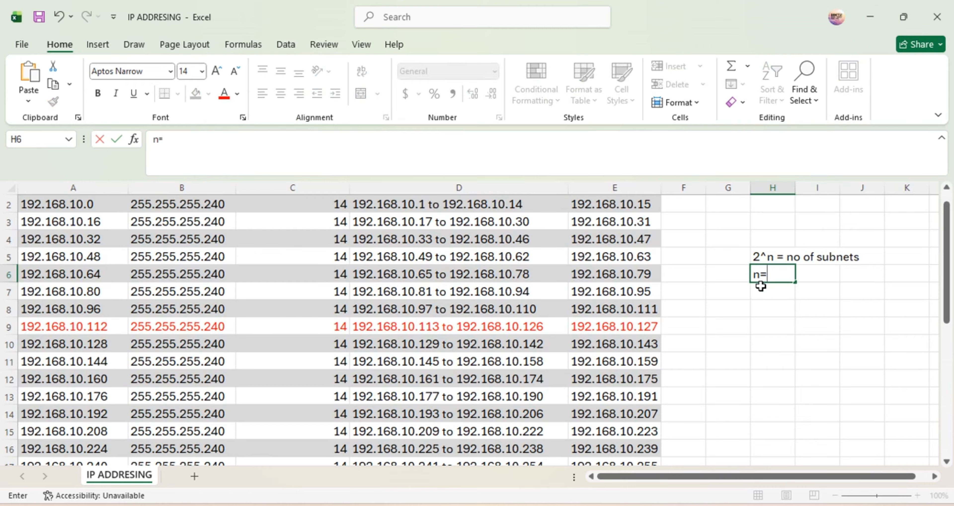
type("= number o")
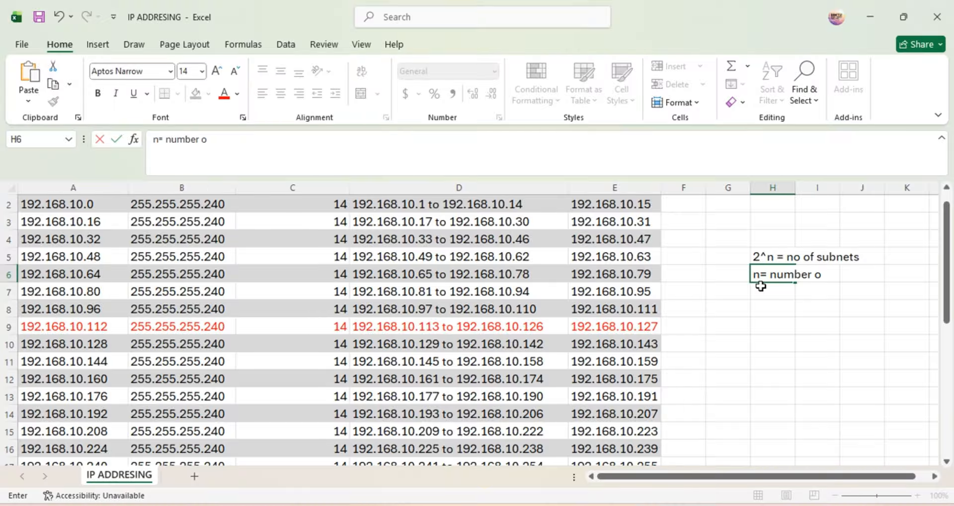
type("f host bits bo")
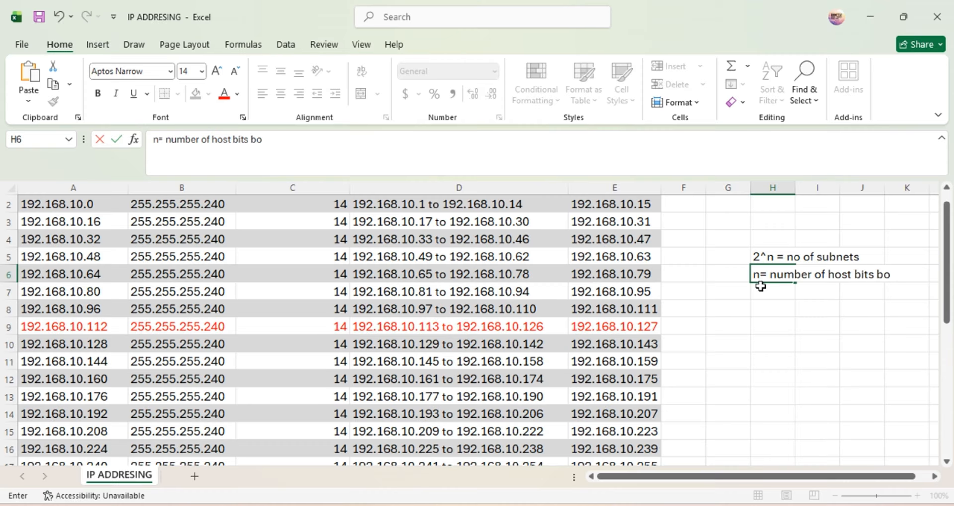
type("rrowed from h")
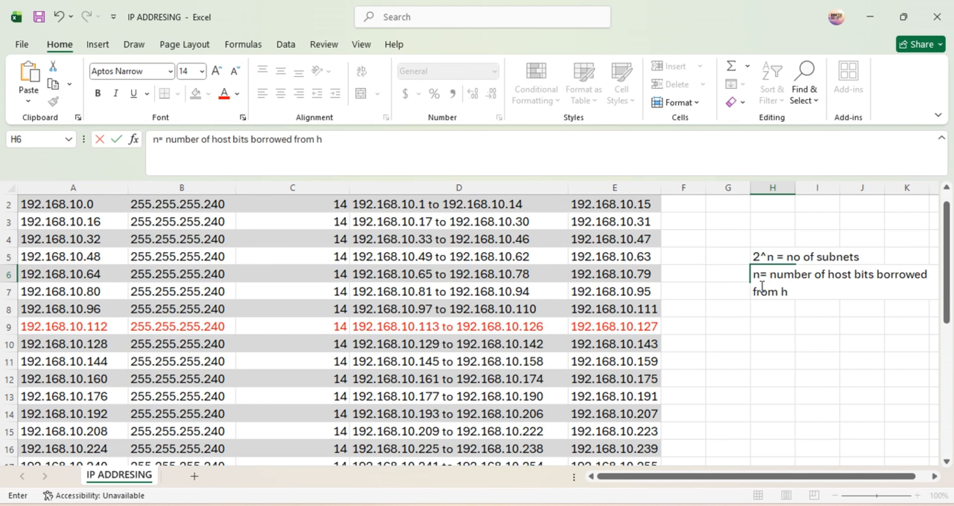
type("ost ID to Ne")
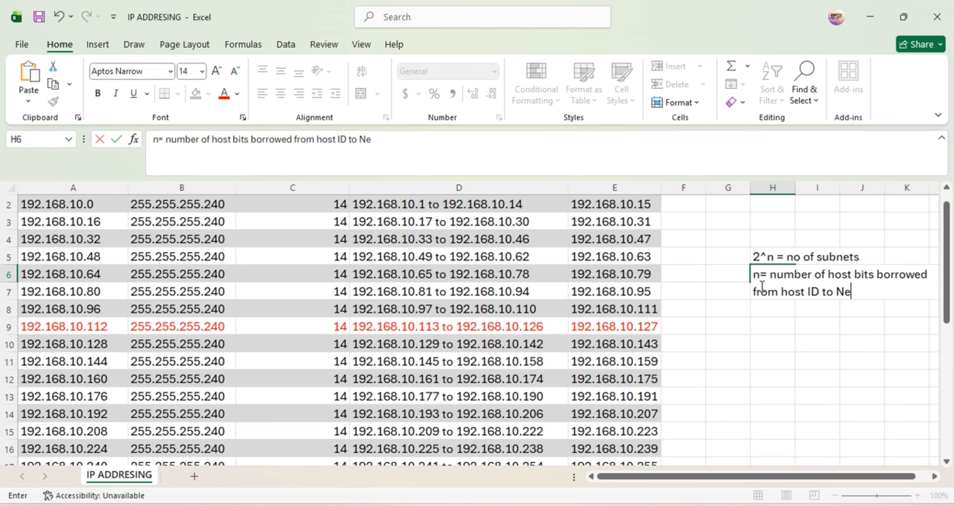
type("twork ")
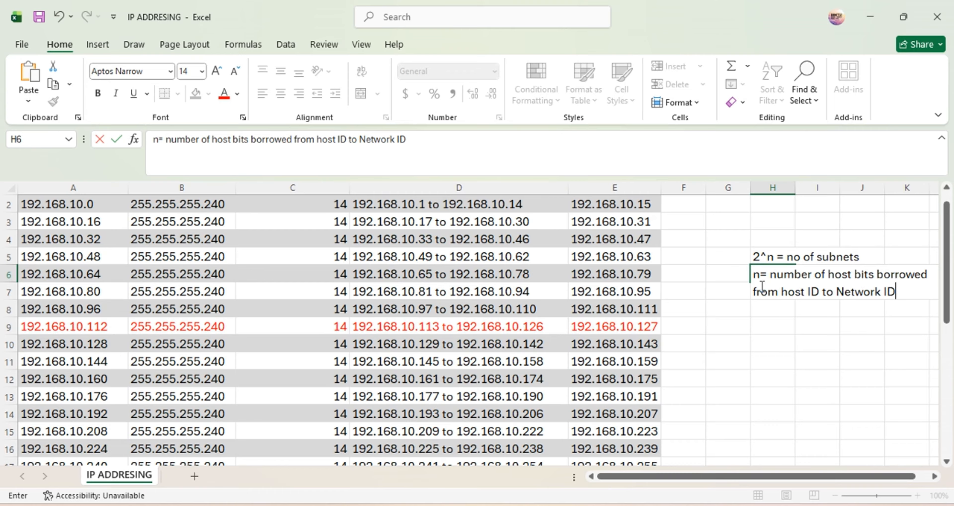
type("ID")
left_click(788, 309)
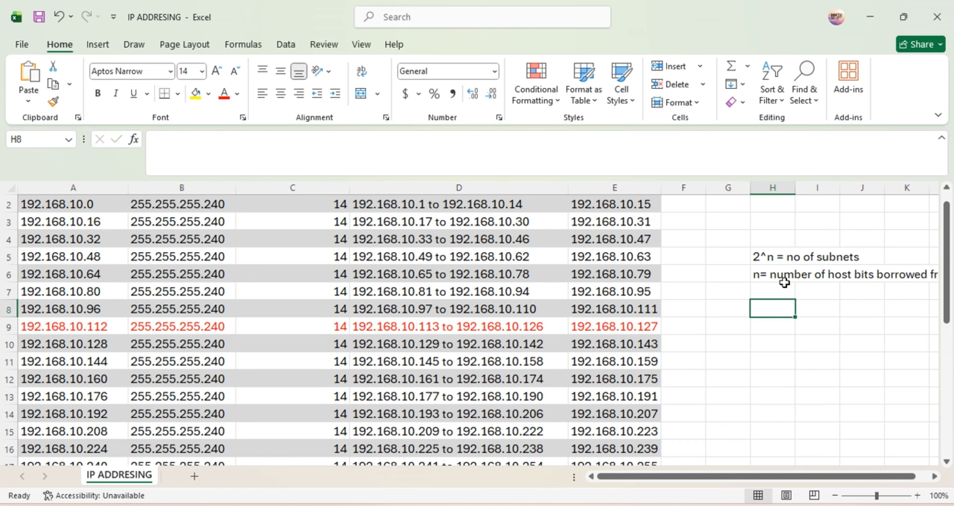
left_click(790, 275)
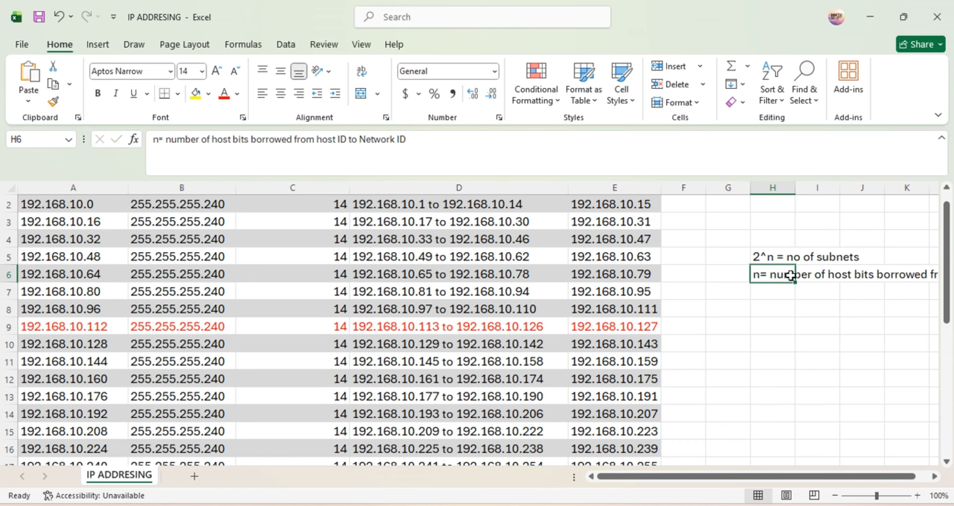
Enter the host-count formula note "2^n -2" in cell H8.
left_click(757, 307)
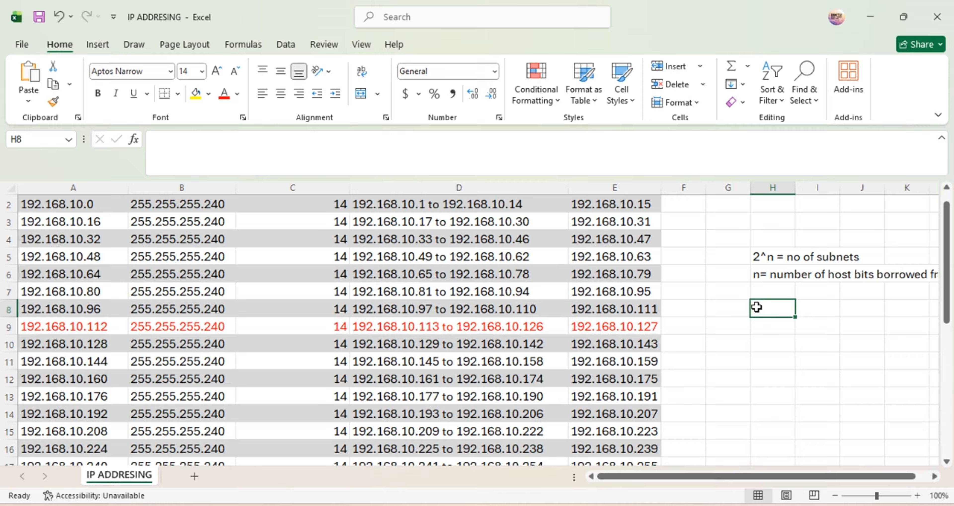
type("2")
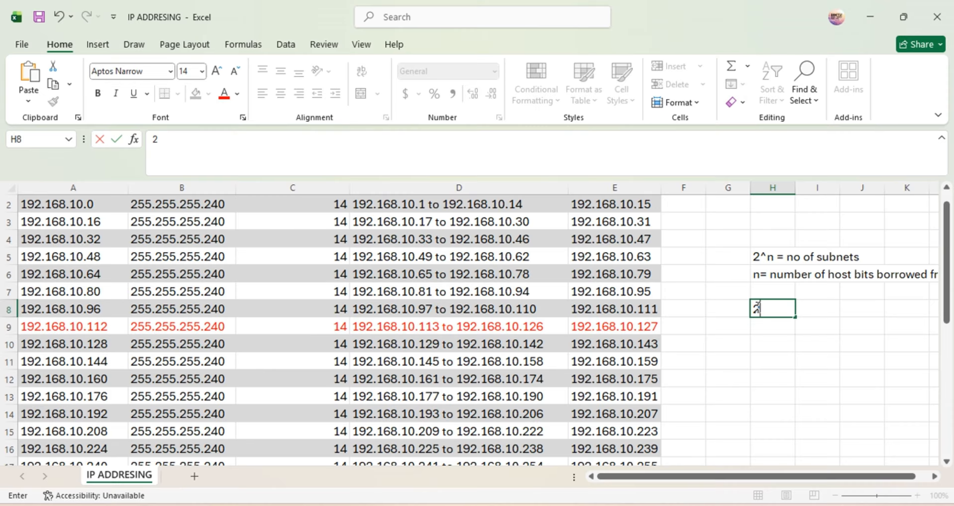
type("^n -2")
left_click(88, 205)
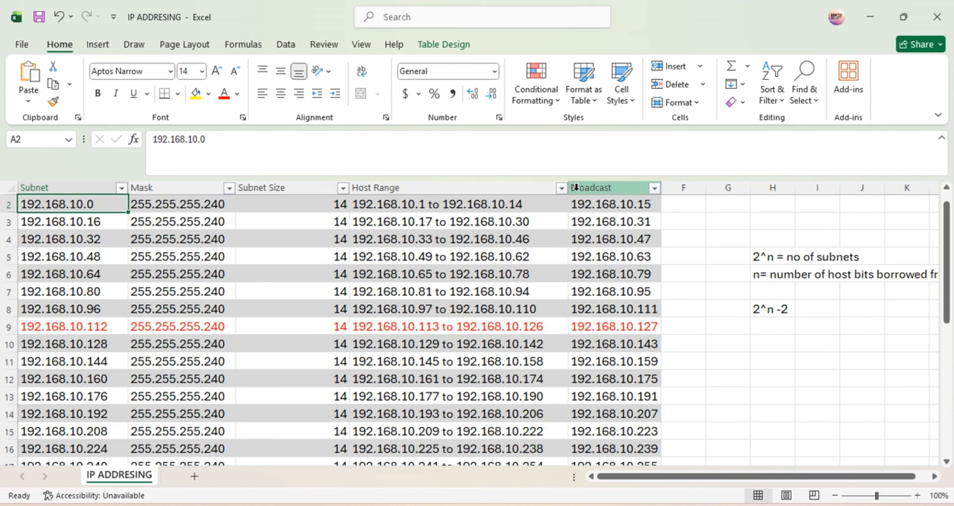
Review the Broadcast and Subnet columns against the 2^n -2 note.
left_click(614, 189)
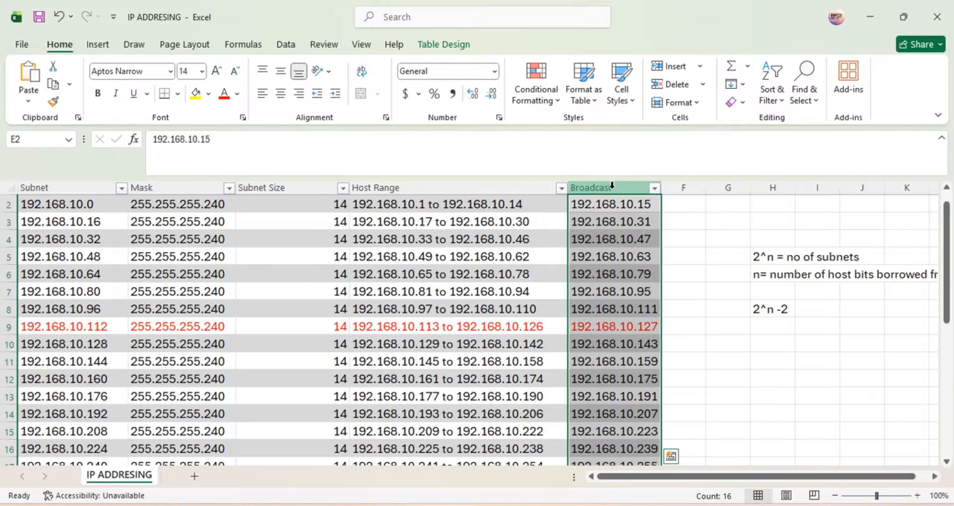
left_click(64, 186)
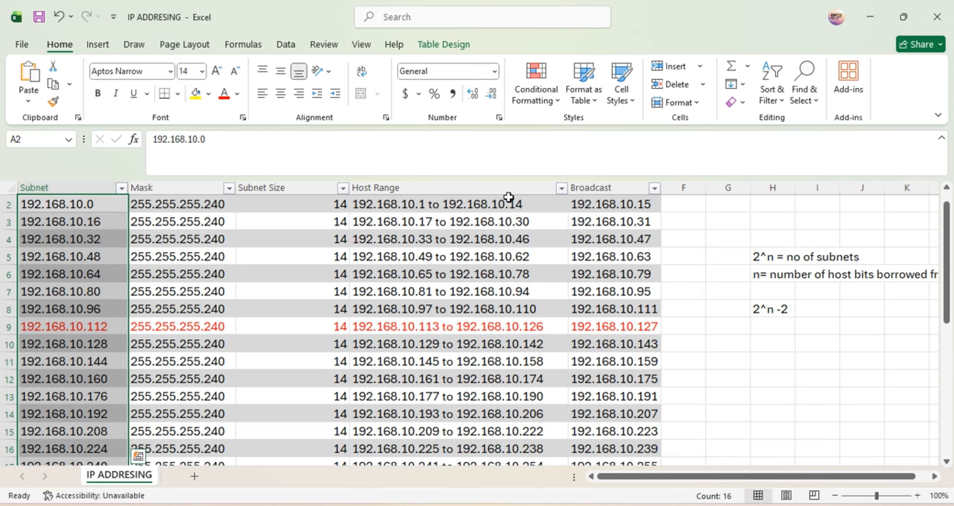
left_click(785, 309)
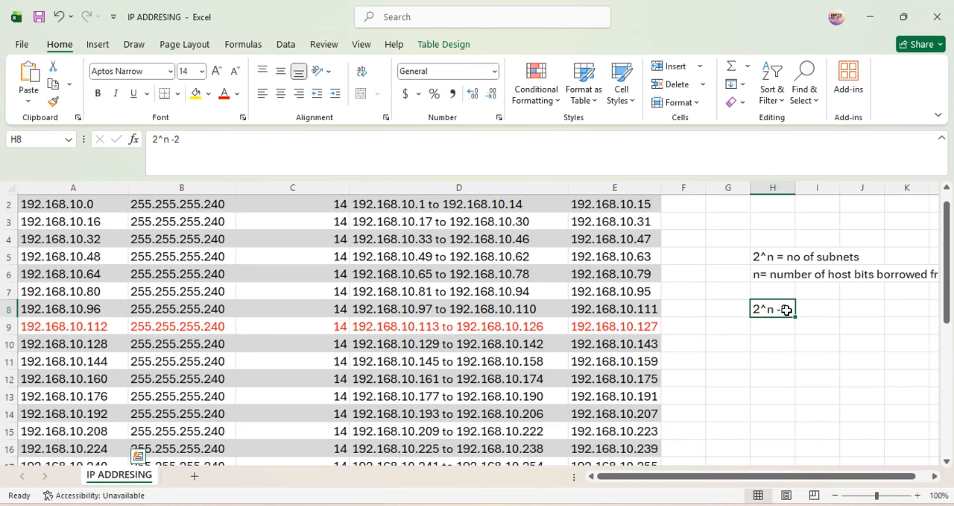
Try to label the 2^n -2 note with "=Usable,valid IP ADDRESS" in cell I8, and clear the cell.
left_click(806, 311)
type("=")
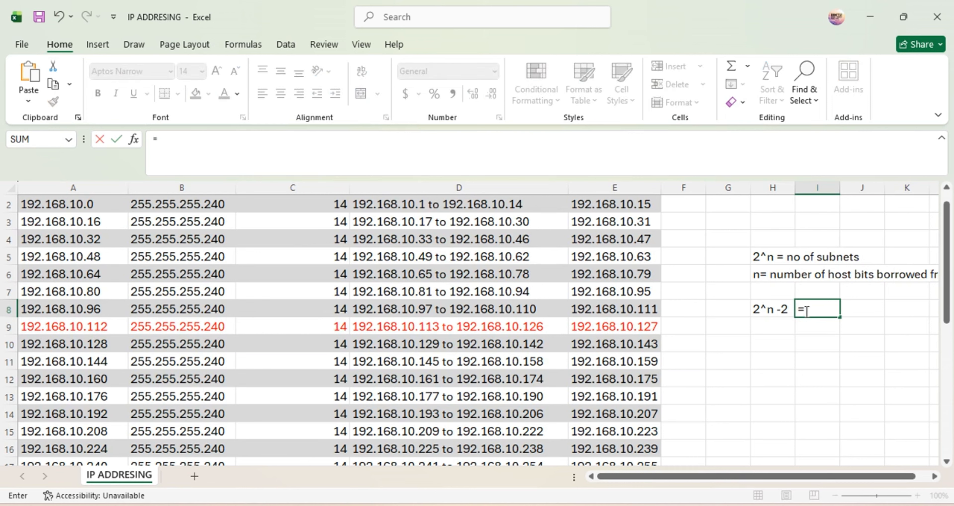
type("Usable")
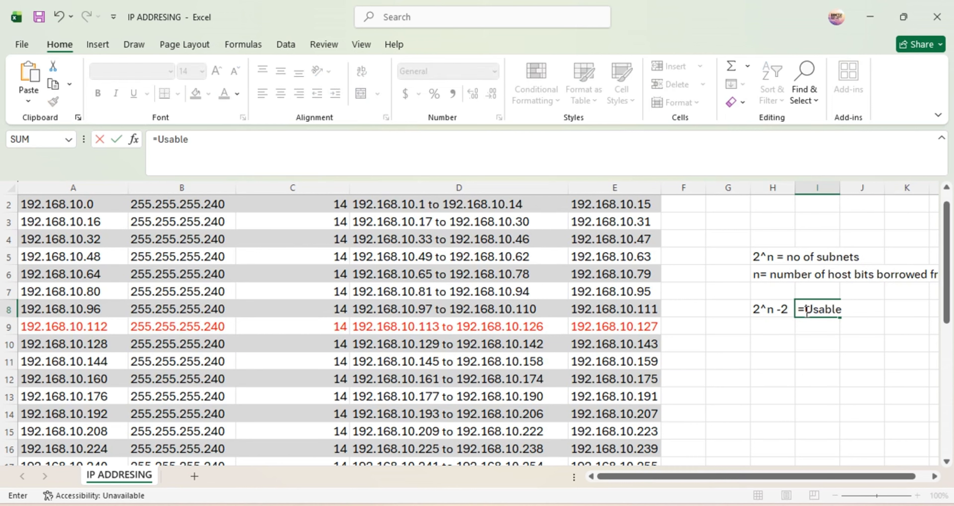
type(",va")
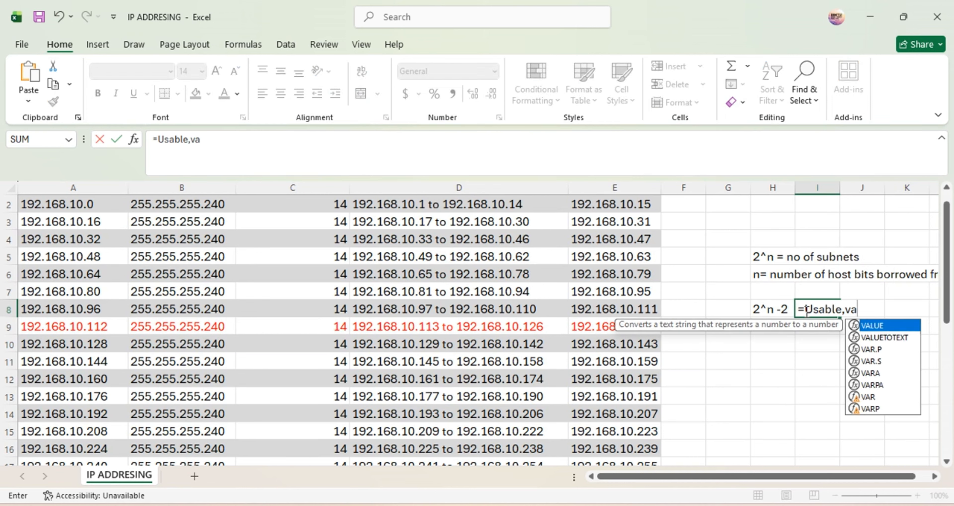
type("lid IP a")
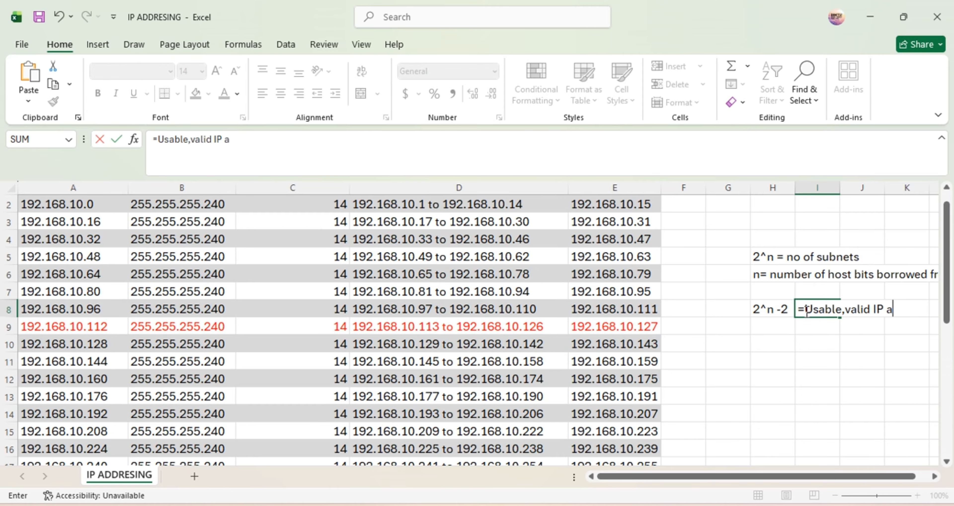
type("ddress")
key("Tab")
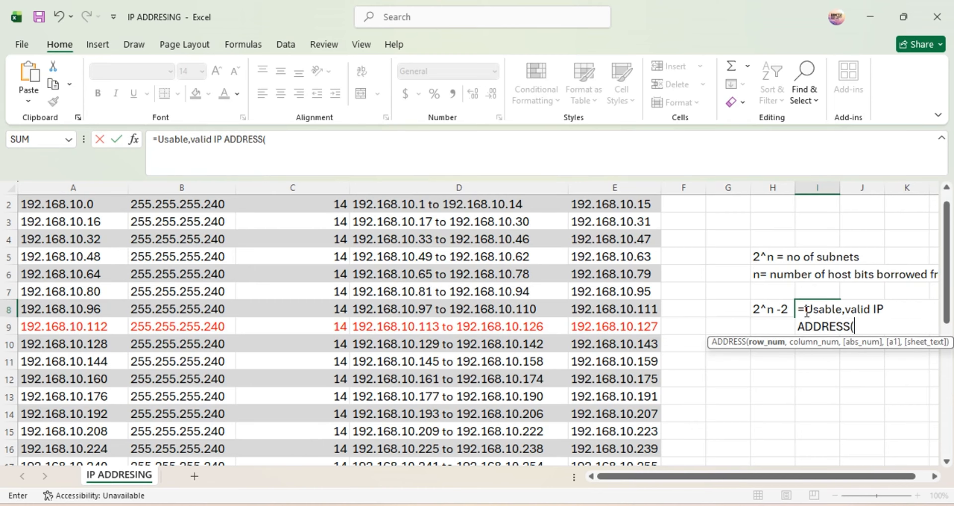
key("BackSpace")
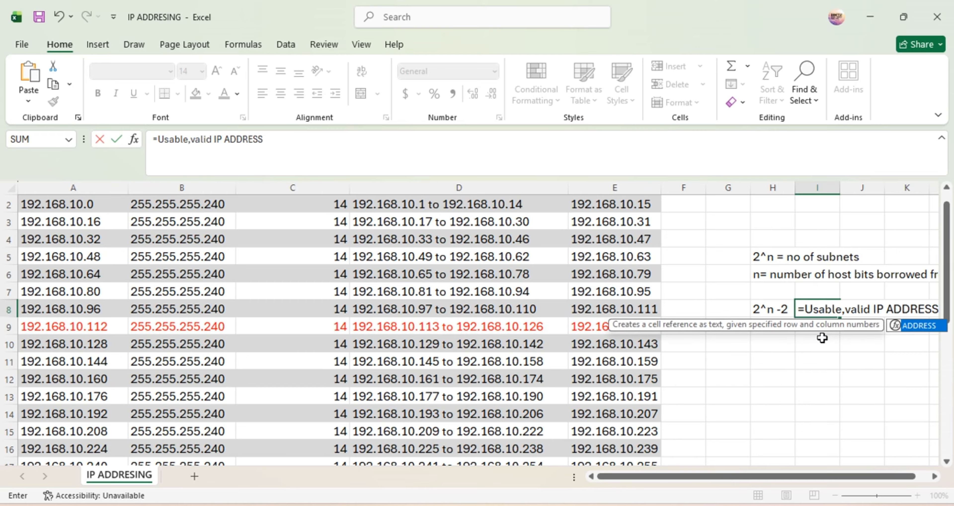
left_click(852, 372)
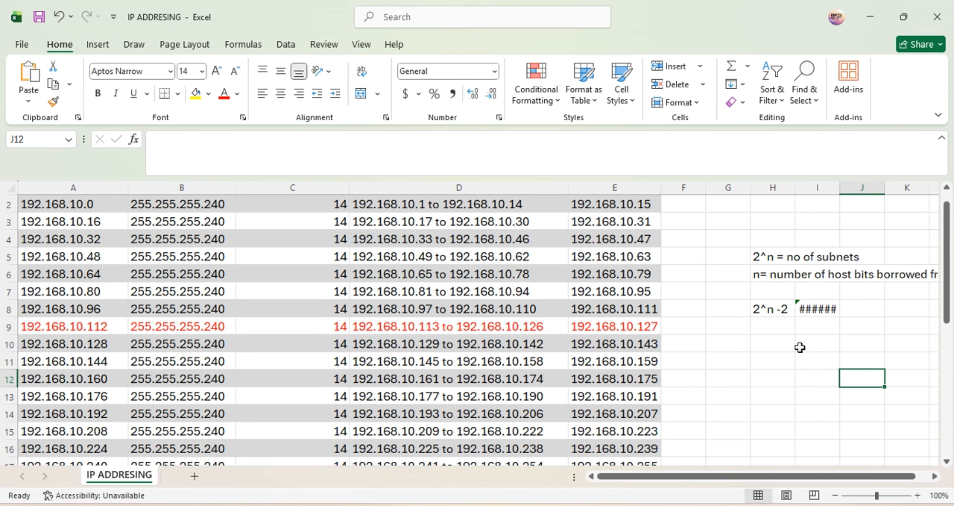
left_click(815, 311)
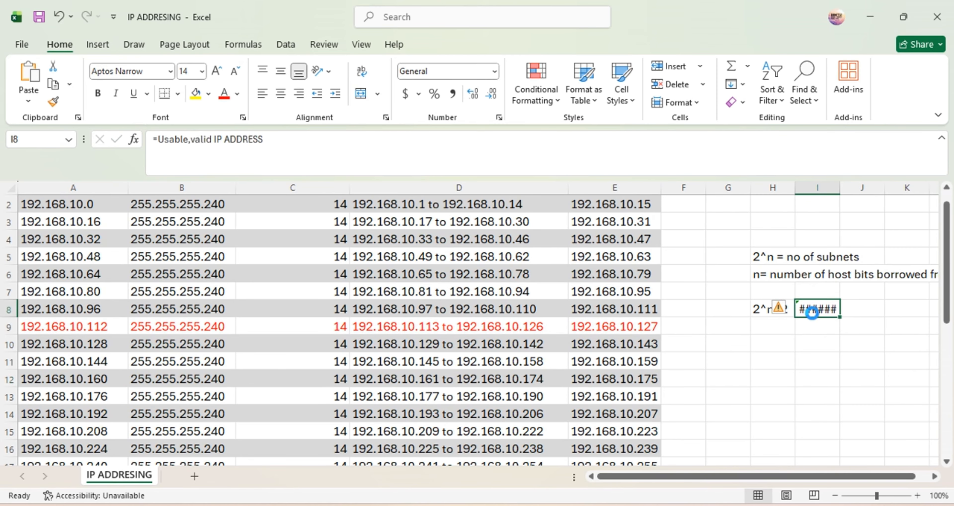
key("Delete")
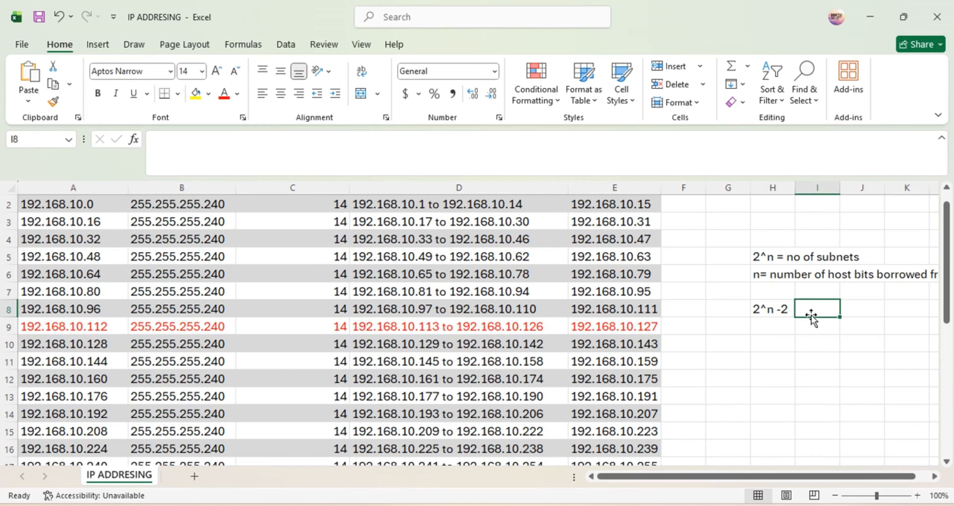
Enter "=valid IP" in cell I8 next to the 2^n -2 note.
type("=val")
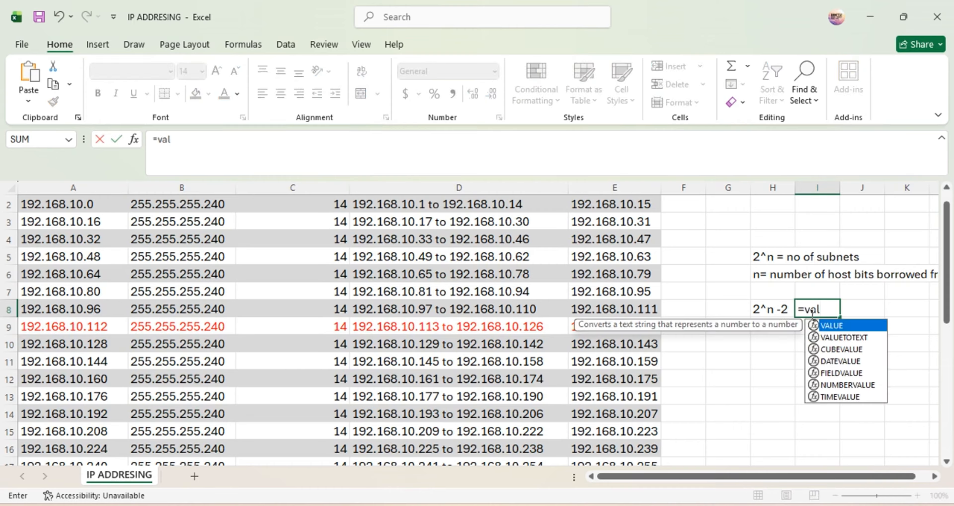
type("id I")
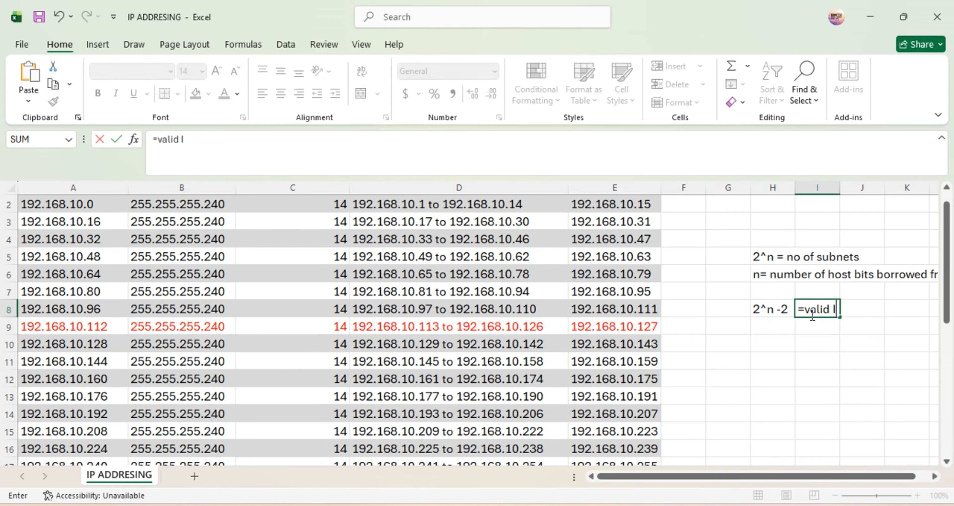
type("P")
left_click(806, 359)
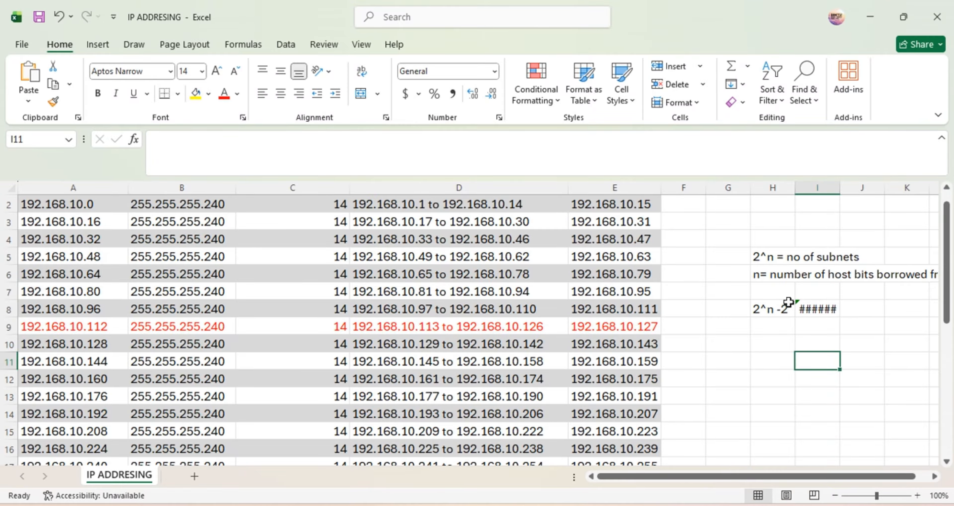
Highlight the formula notes in G5:K9 and examine the first two subnets, 192.168.10.0 and 192.168.10.16.
left_click_drag(735, 252, 737, 287)
left_click_drag(768, 319, 889, 327)
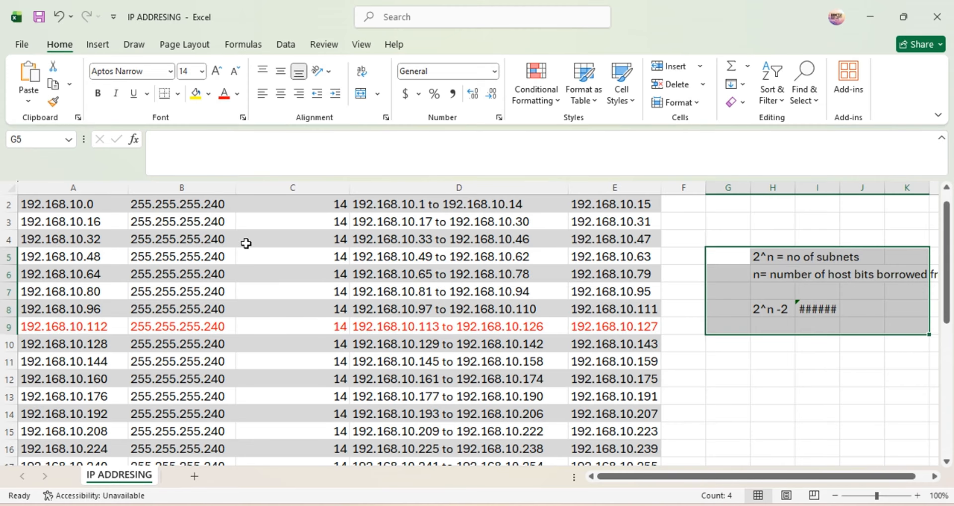
scroll(65, 234, "up", 1)
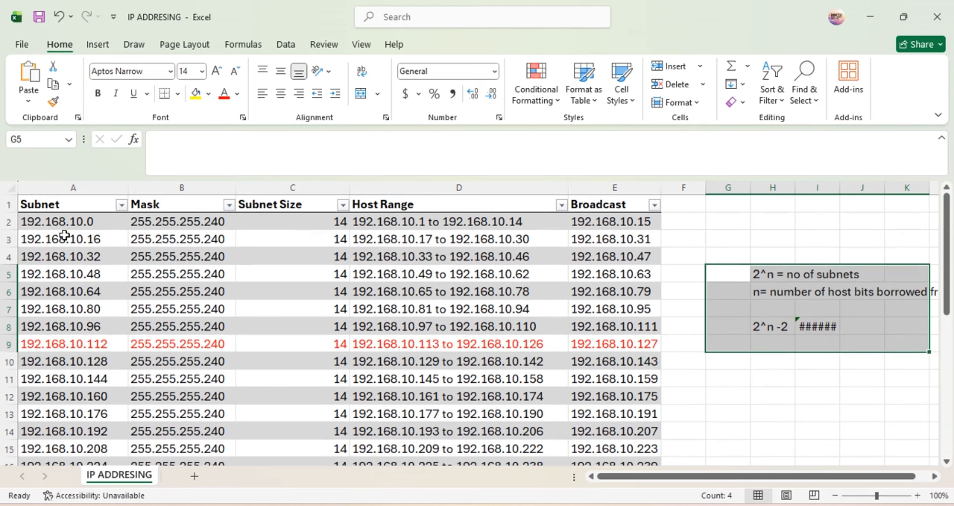
left_click(82, 221)
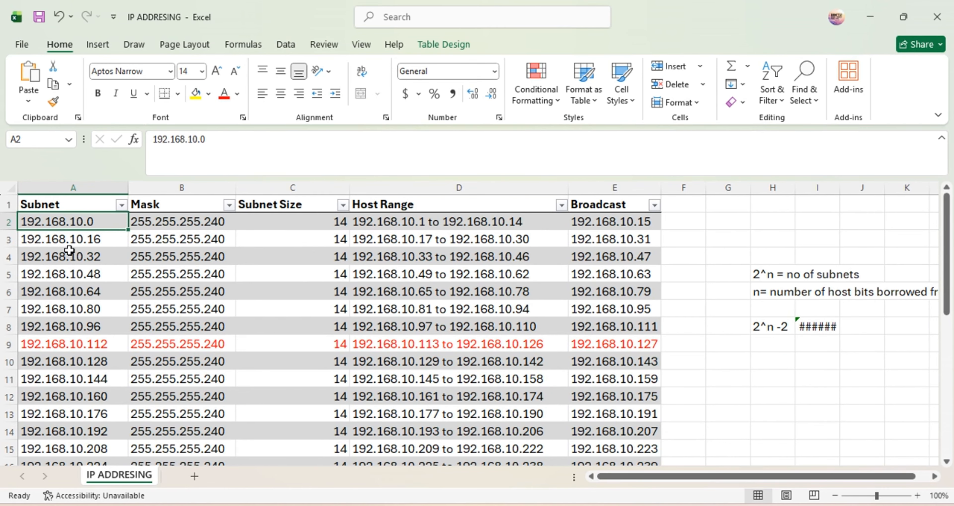
left_click(89, 245)
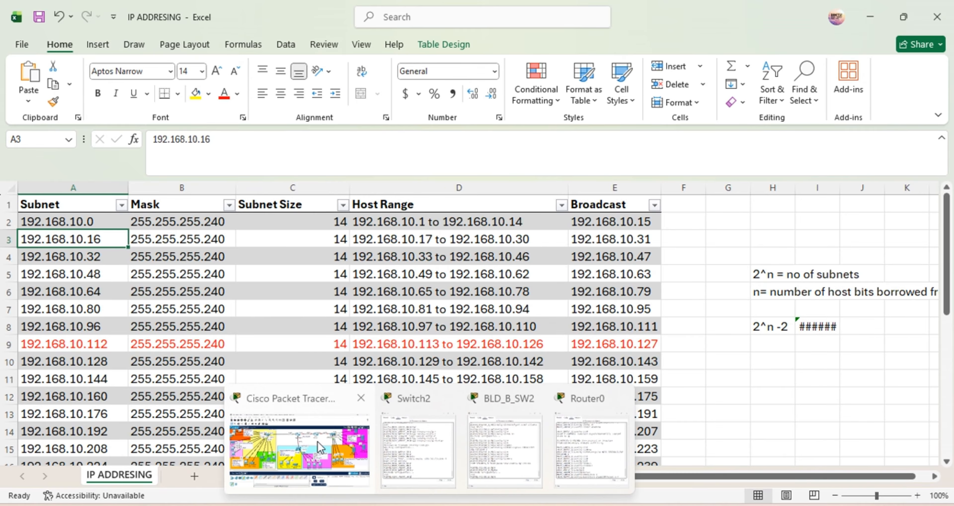
Switch to the Cisco Packet Tracer topology, open Router0's command line and create subinterface GigabitEthernet 0/0.10.
left_click(321, 447)
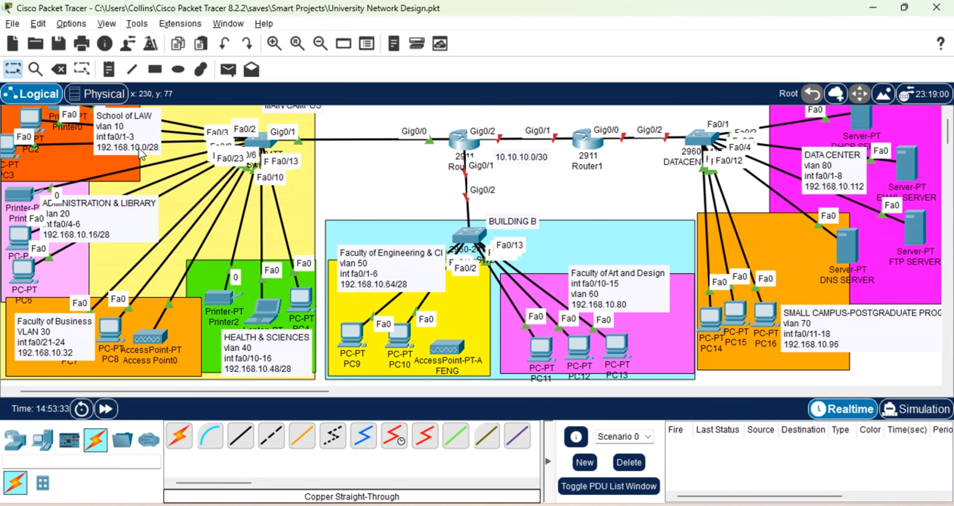
double_click(145, 154)
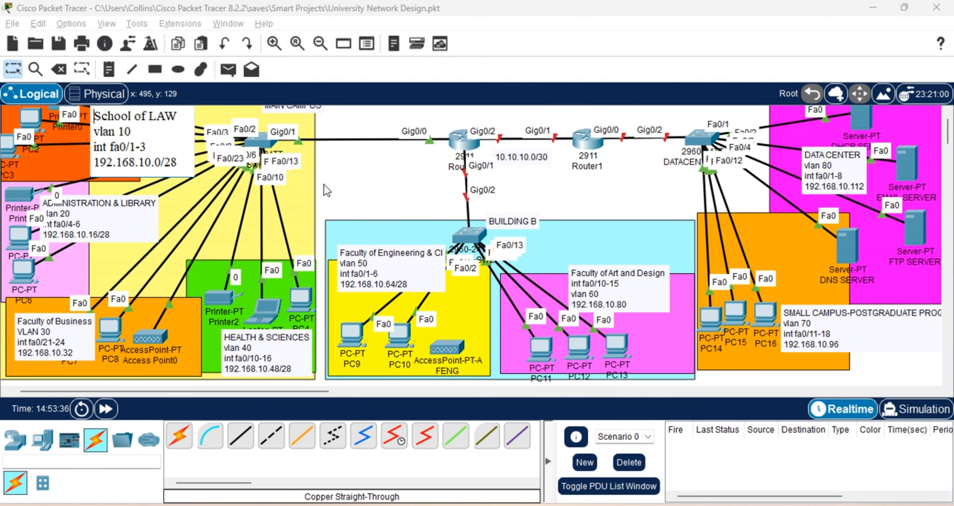
left_click(333, 190)
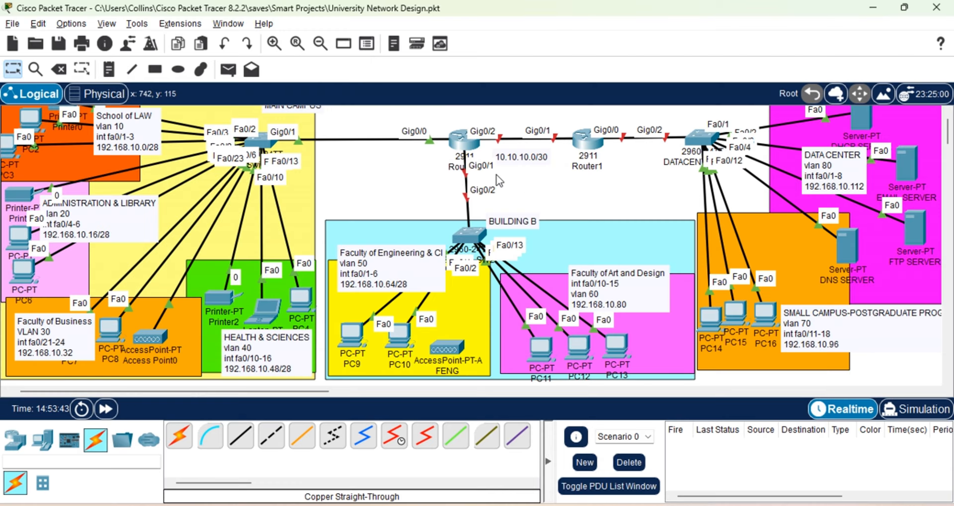
left_click_drag(520, 154, 523, 151)
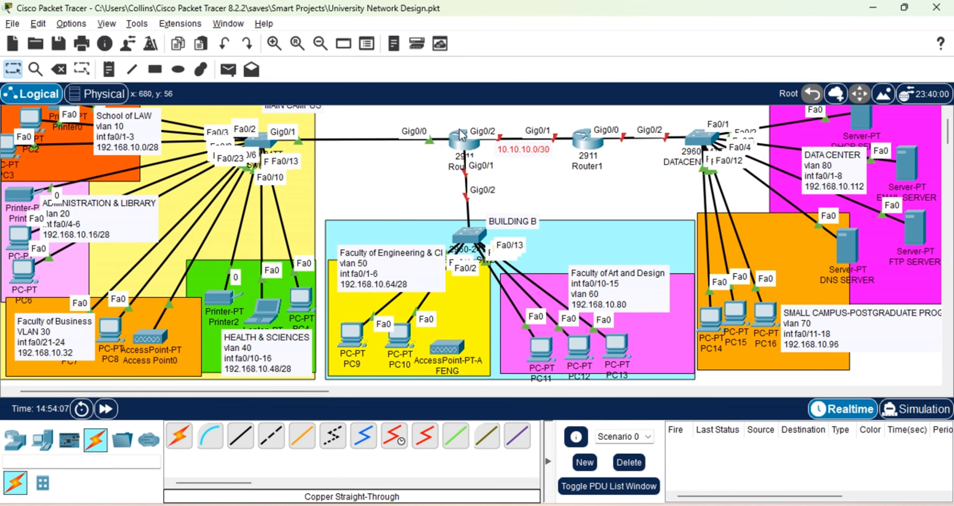
left_click(464, 143)
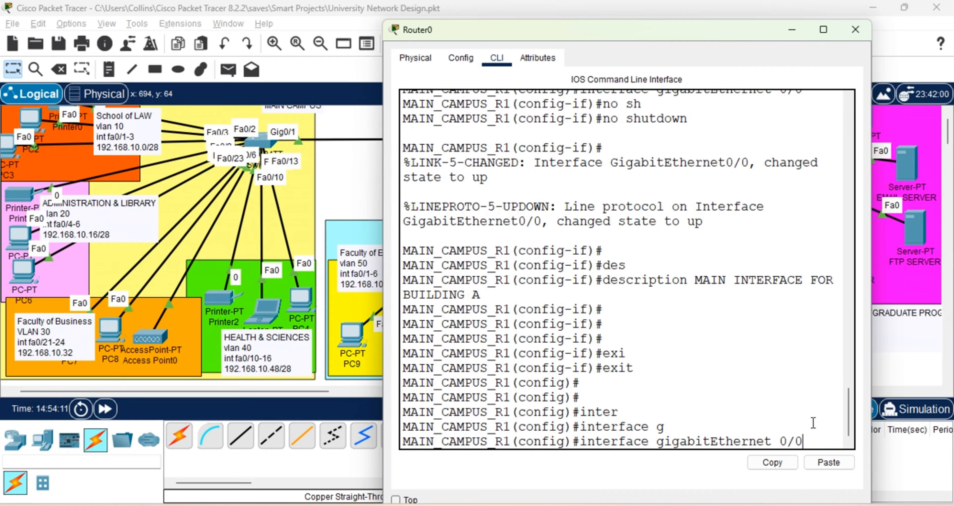
type(".10")
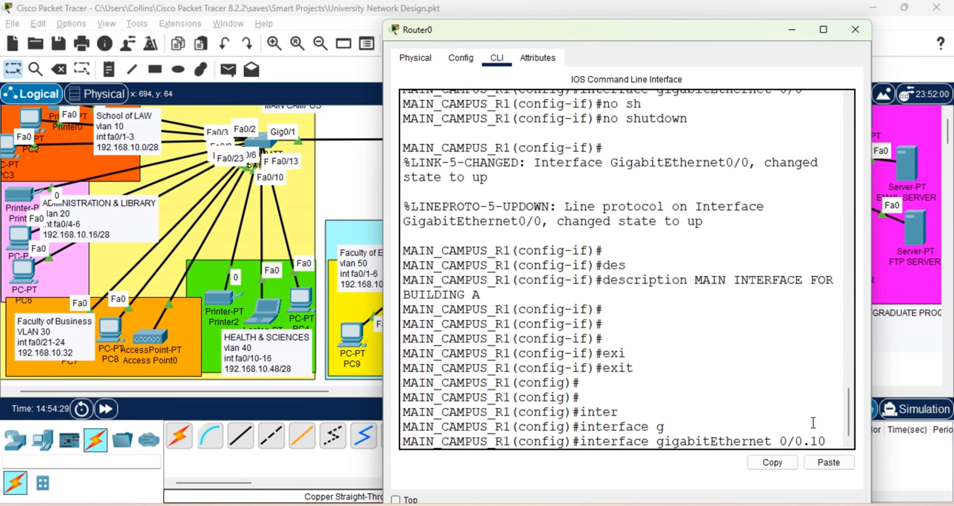
key("Return")
key("Return")
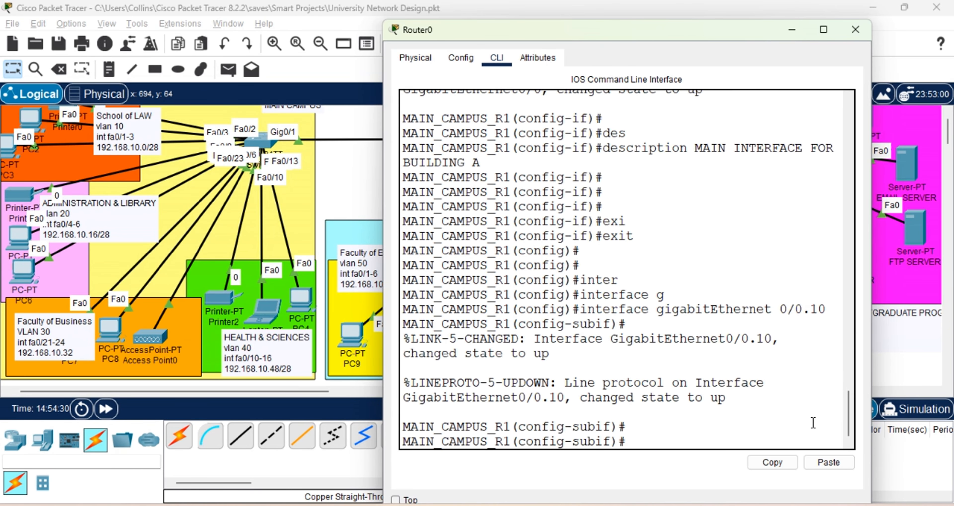
Give subinterface GigabitEthernet 0/0.10 the description LAW SCHOOL.
type("des")
key("Tab")
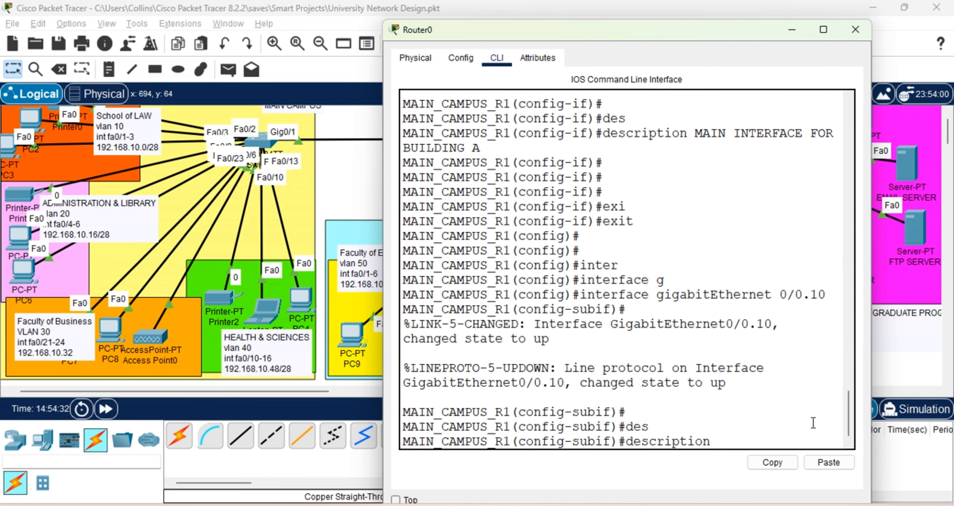
type("LAW SCHOOL")
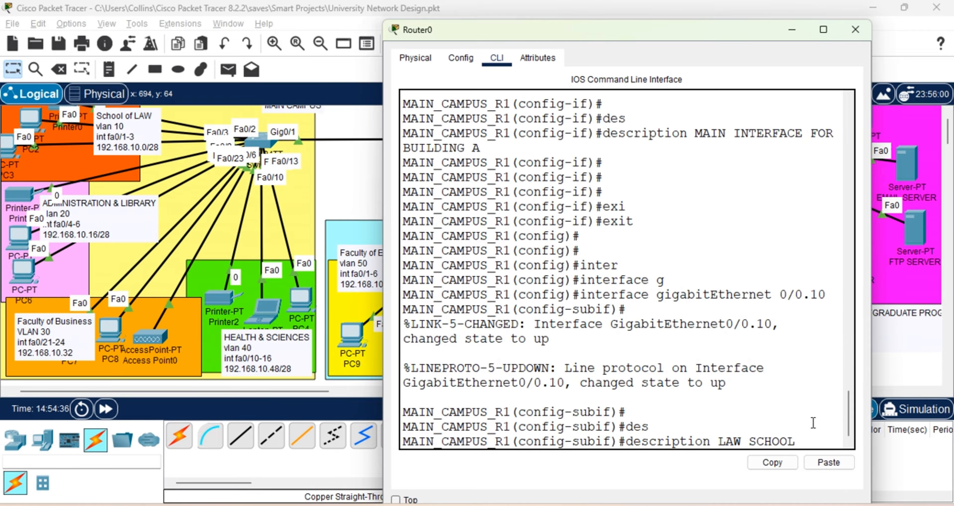
key("Return")
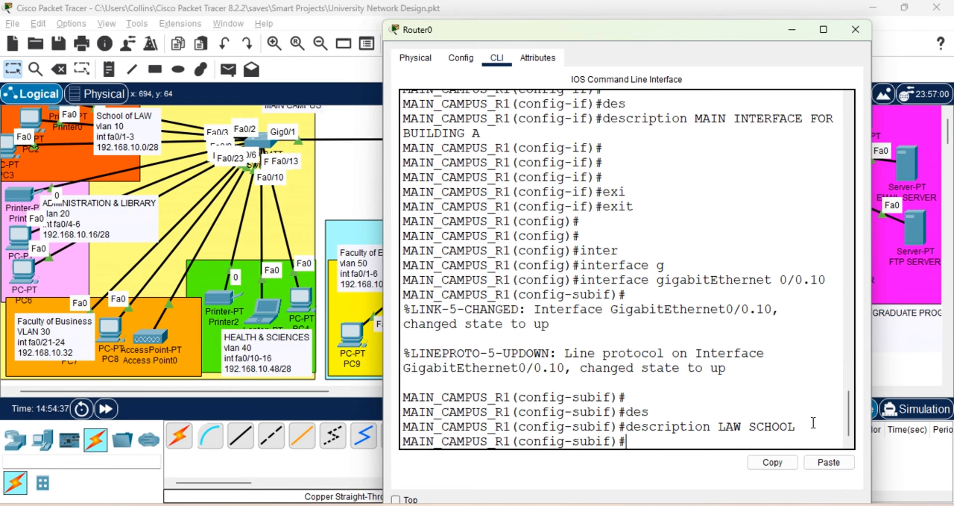
Set dot1Q encapsulation for VLAN 10 on the law school subinterface.
type("enca")
key("Tab")
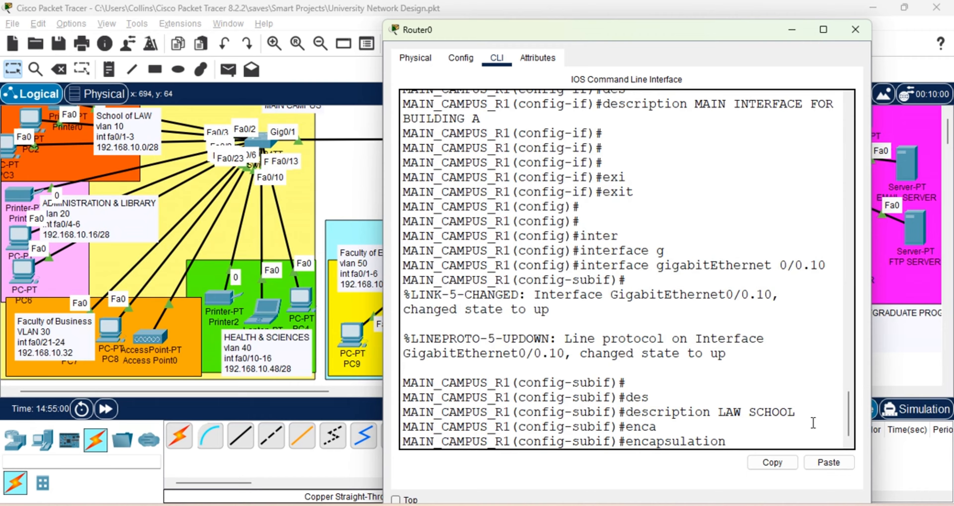
type("do")
key("Tab")
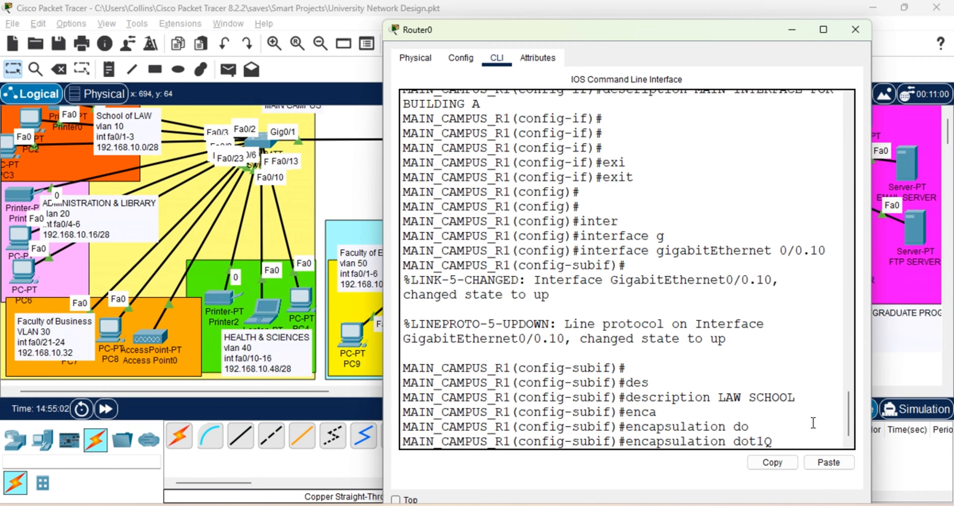
type("10")
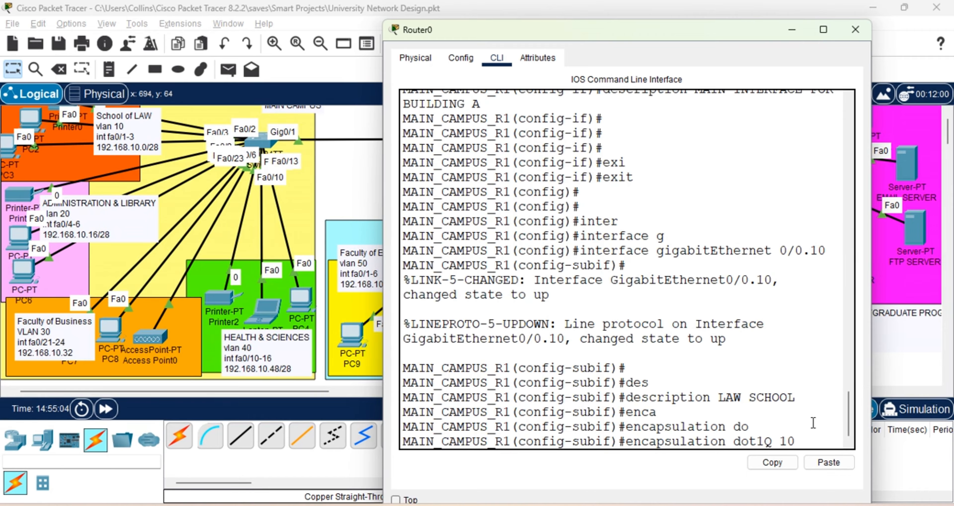
key("Return")
key("Return")
Begin the ip address command for the subinterface and look up the 192.168.10.0 subnet's host range in the IP ADDRESING Excel workbook.
type("i")
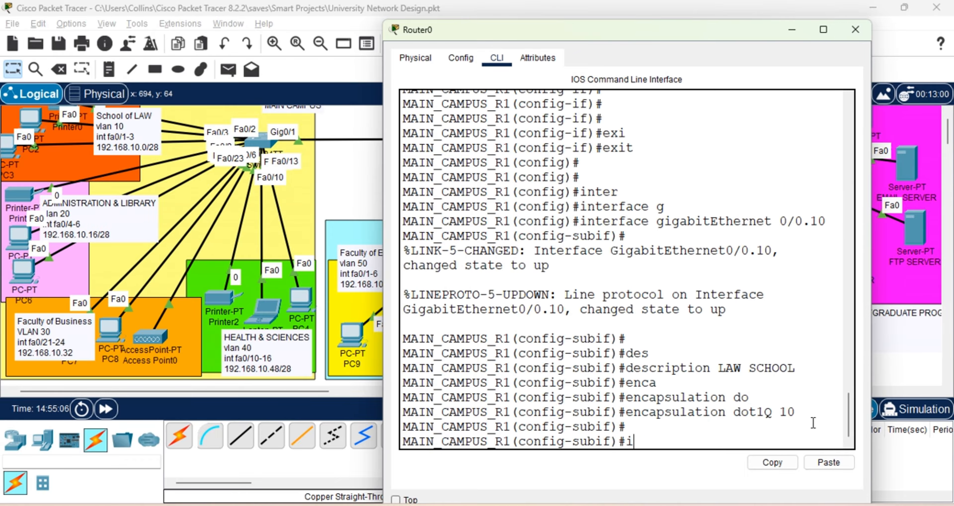
type("p ad")
key("Tab")
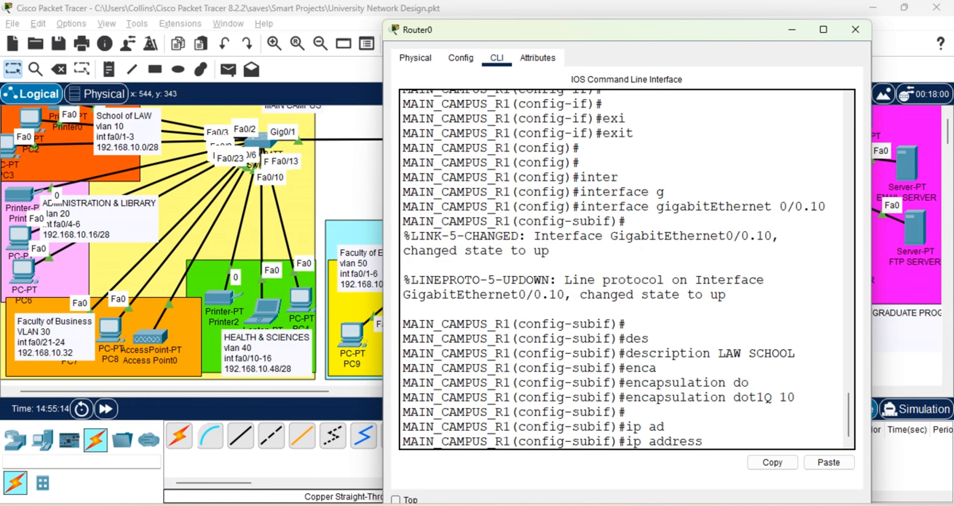
left_click(334, 456)
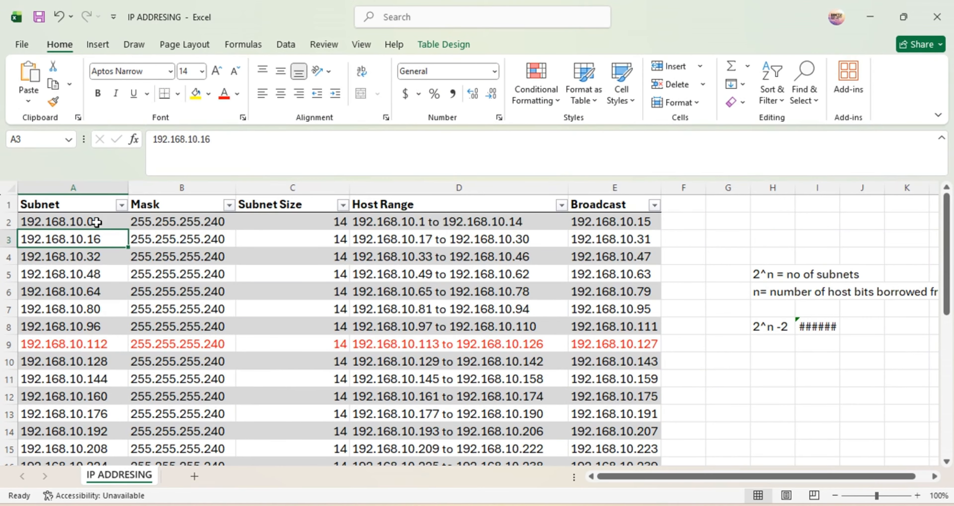
left_click(393, 225)
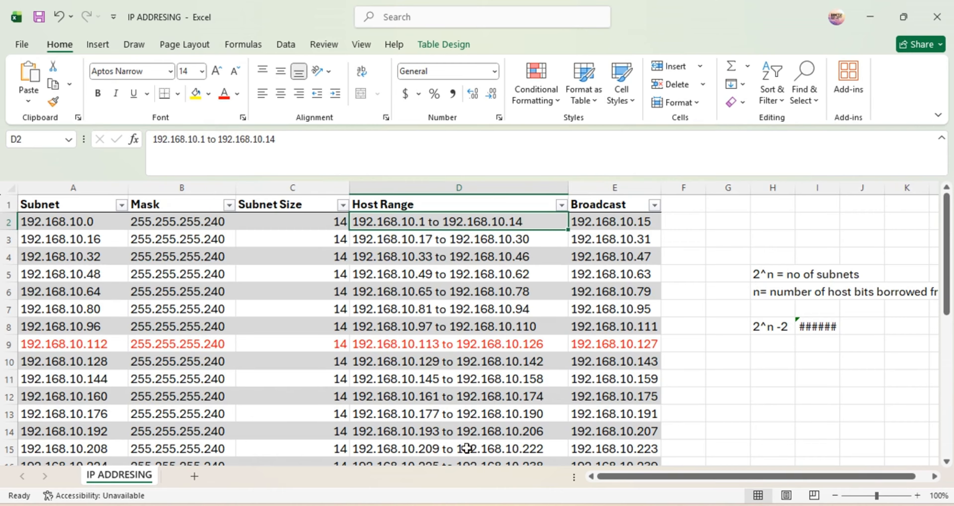
Return to Router0's command line in Packet Tracer and assign 192.168.10.1 with mask 255.255.255.240 to subinterface 0/0.10.
mouse_move(409, 495)
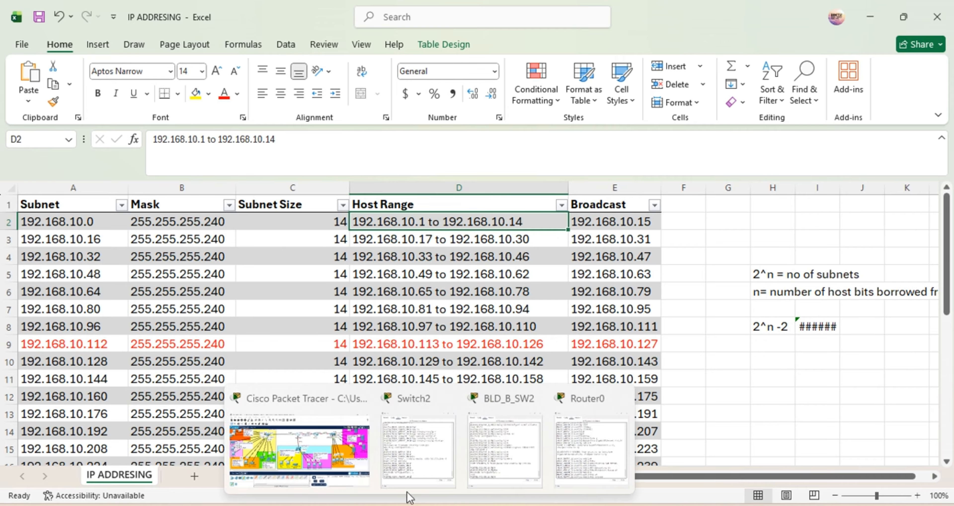
left_click(330, 434)
left_click(462, 142)
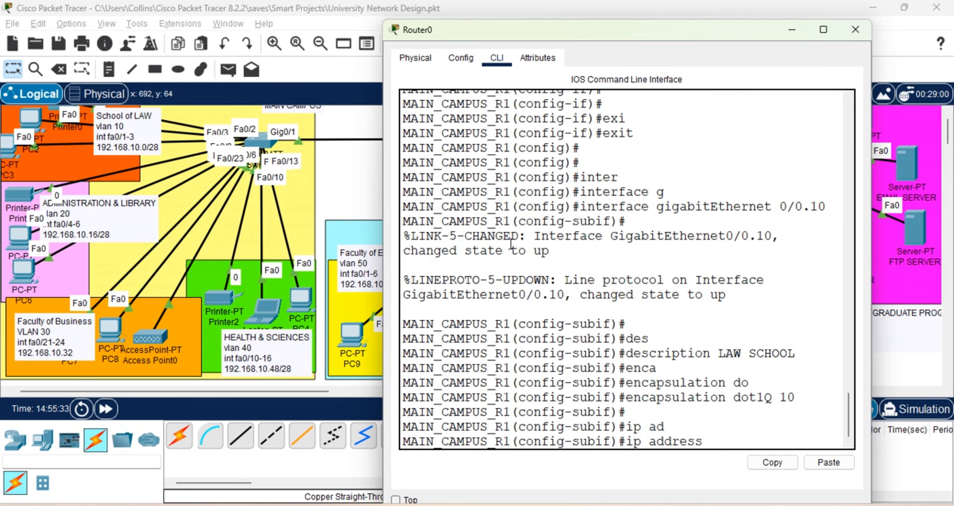
type("192.168.10.1")
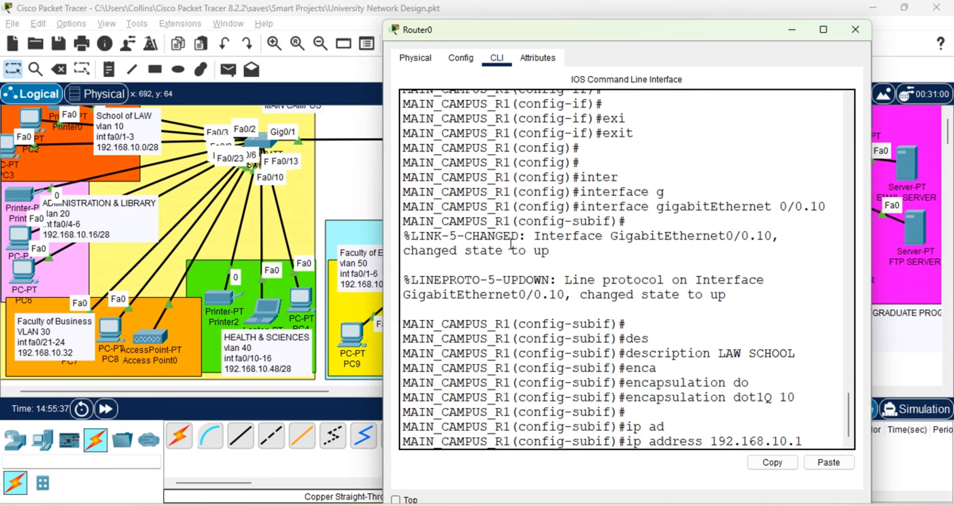
type(" 255.255.255.")
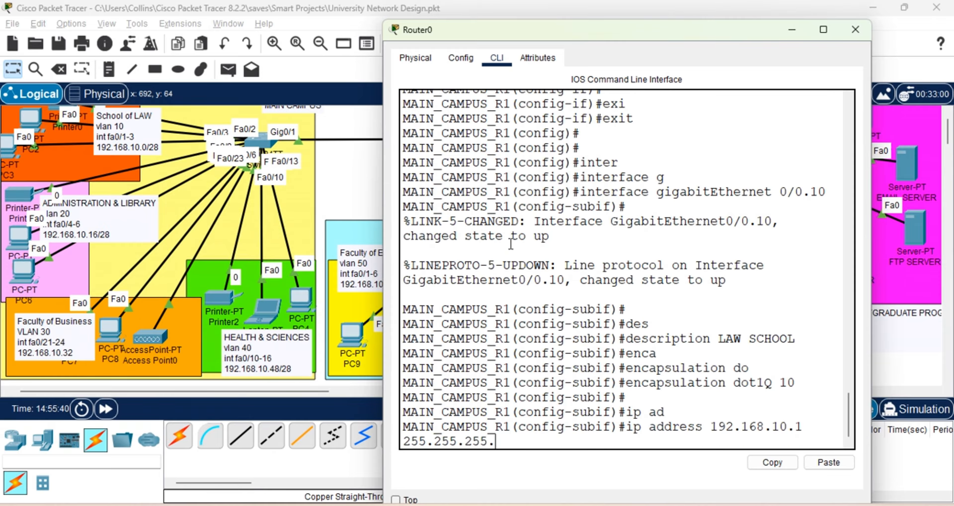
type("240")
key("Return")
key("Return")
key("Return")
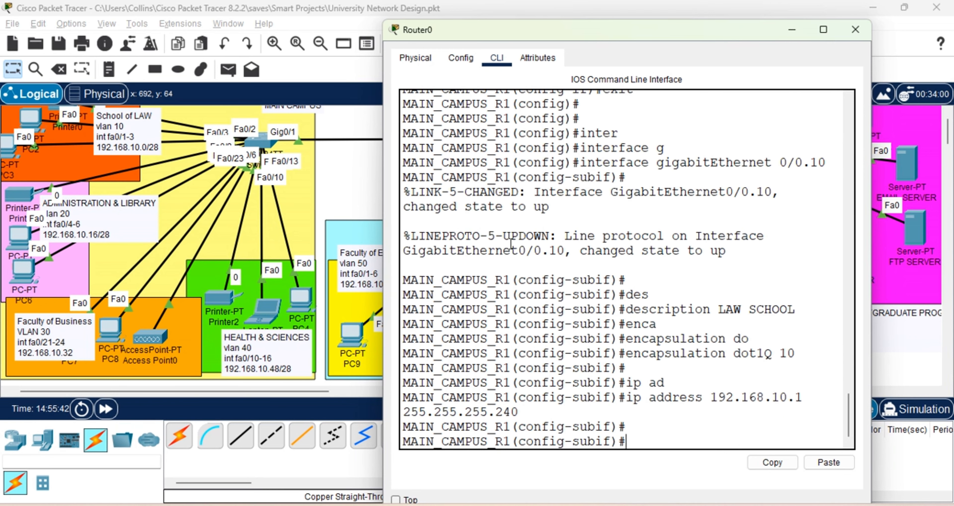
key("Return")
key("Return")
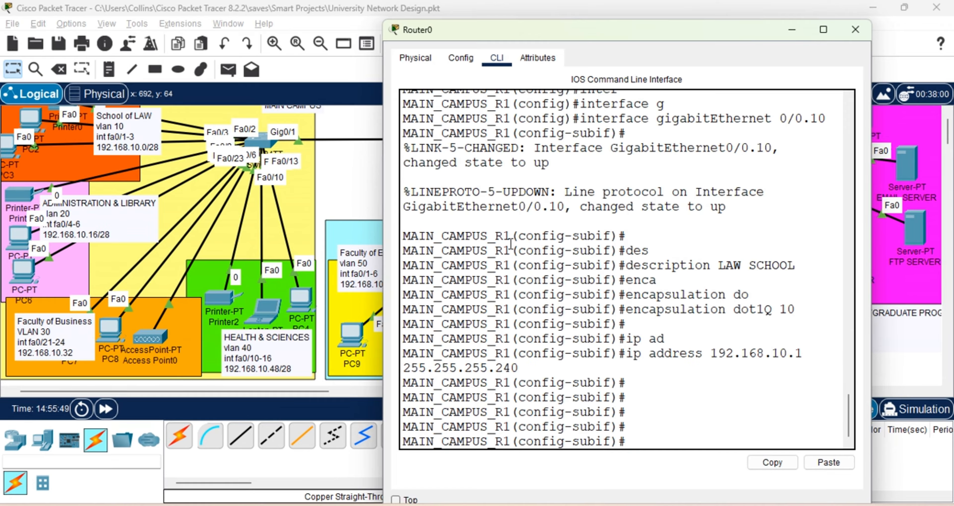
Exit the current subinterface and create subinterface GigabitEthernet 0/0.20 on the router.
type("exi")
key("Tab")
key("Return")
key("Return")
type("inter")
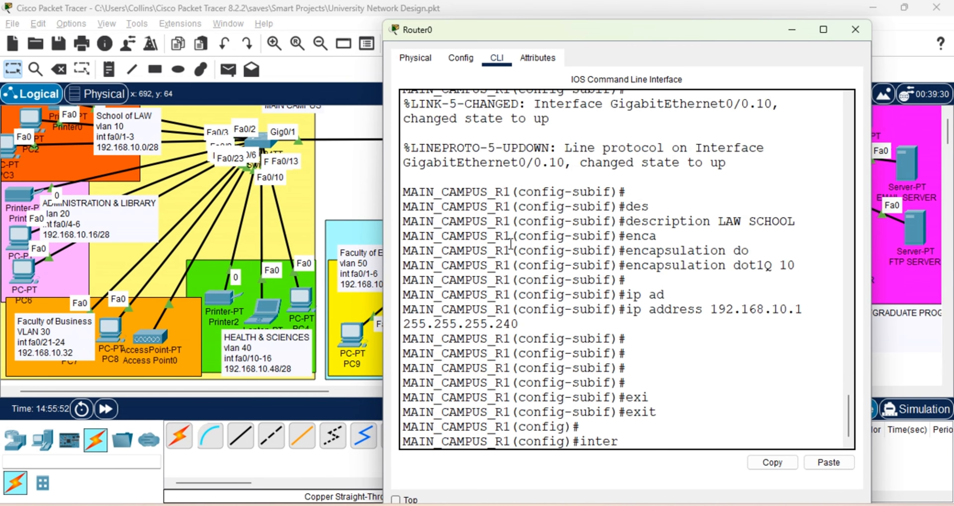
key("Tab")
type("g")
key("Tab")
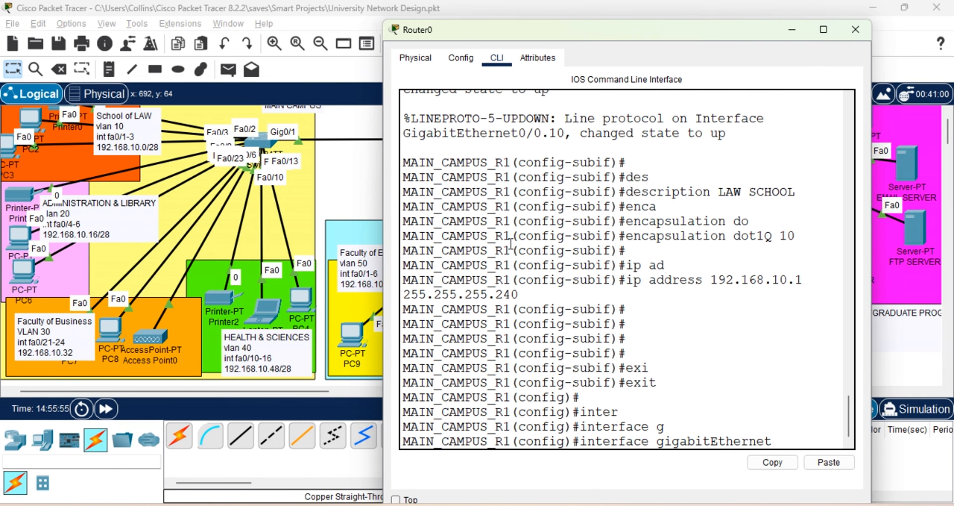
type("0/0.20")
key("Return")
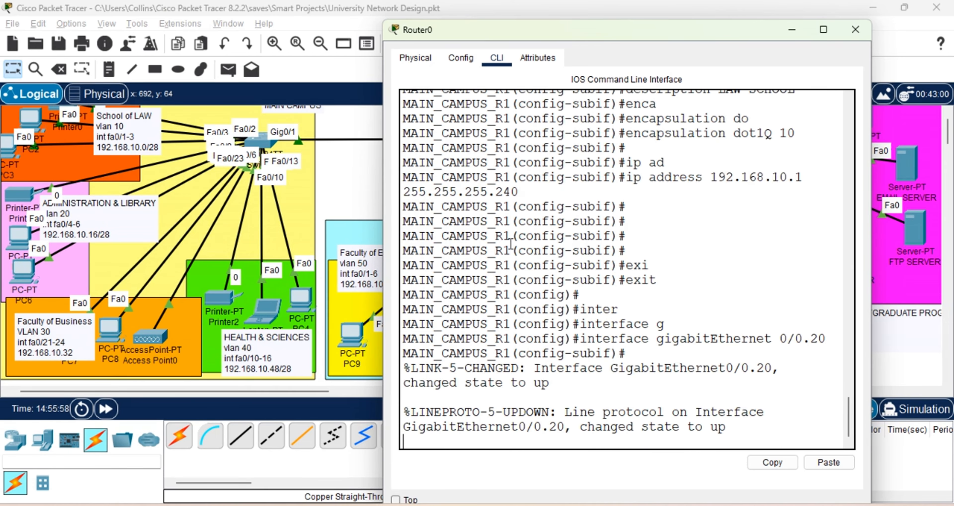
Set dot1Q encapsulation for VLAN 20 on subinterface GigabitEthernet 0/0.20.
type("en")
key("Tab")
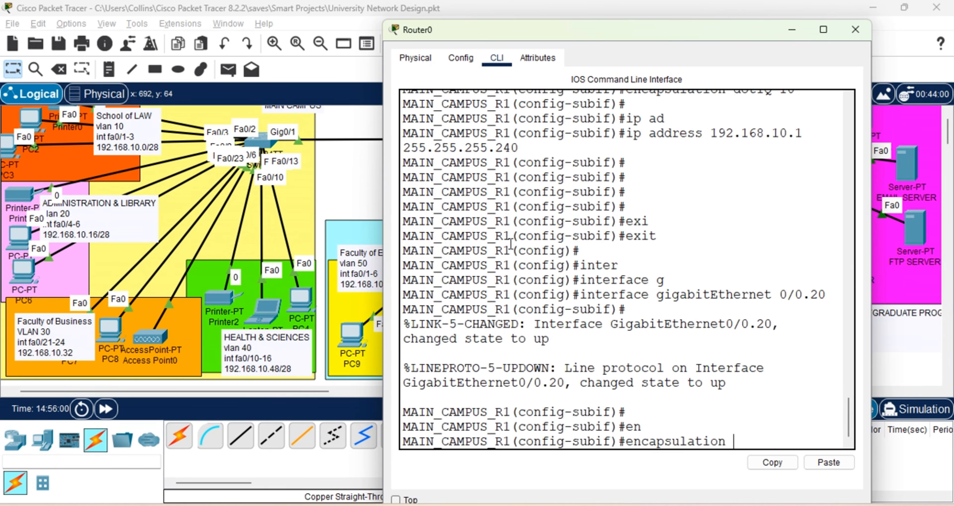
type("do")
key("Tab")
type("20")
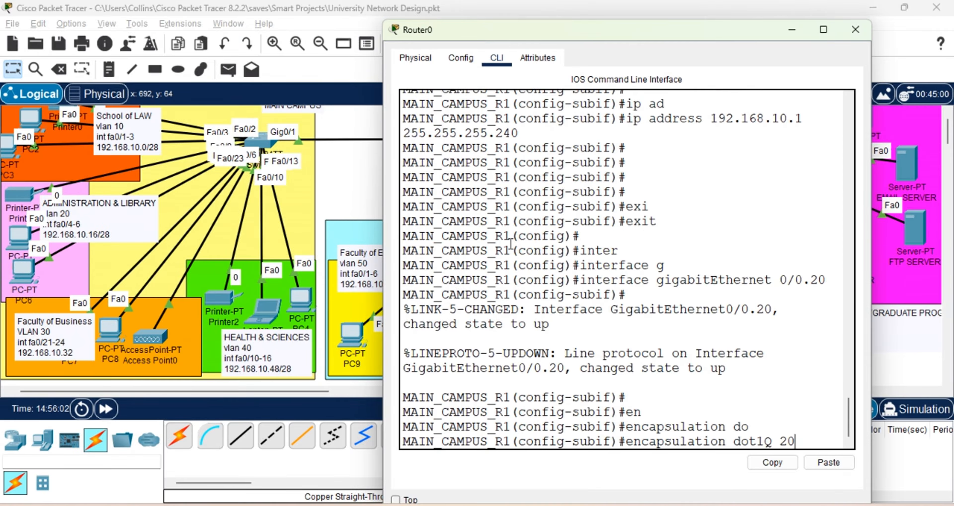
key("Return")
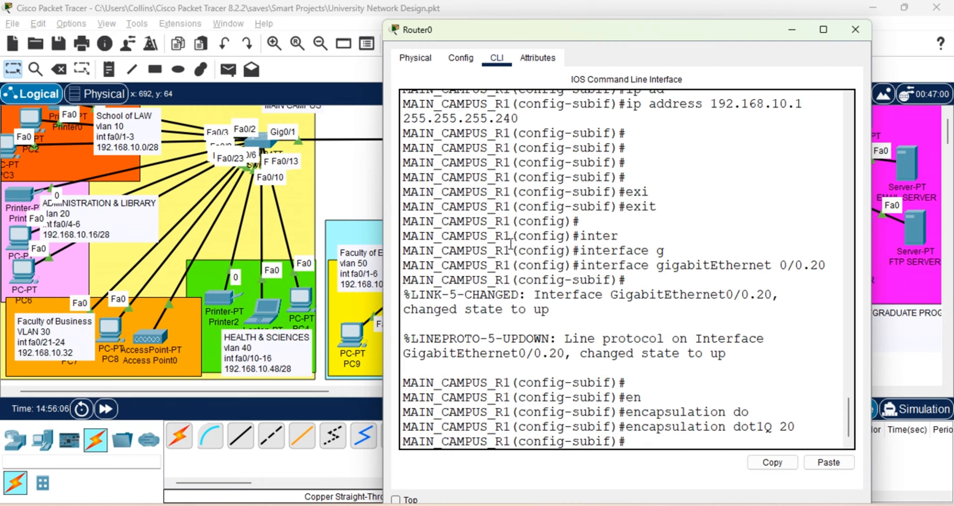
Assign IP address 192.168.10.17 with mask 255.255.255.240 to subinterface GigabitEthernet 0/0.20.
type("ip ad")
key("Tab")
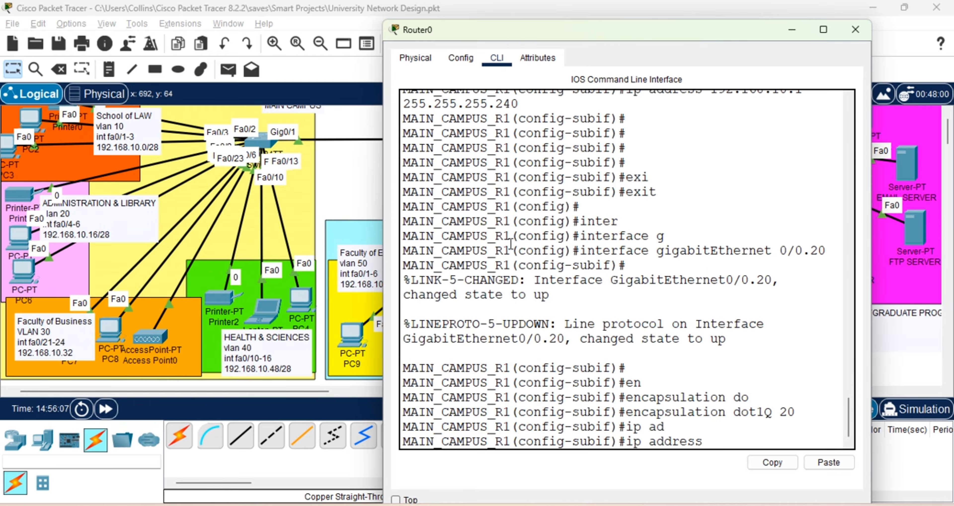
type("192.168.10.")
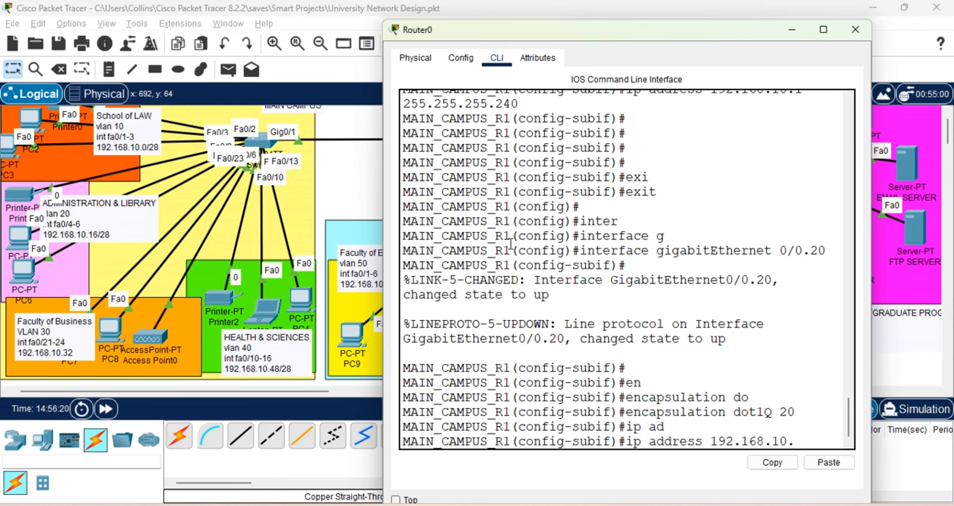
type("17 255.255")
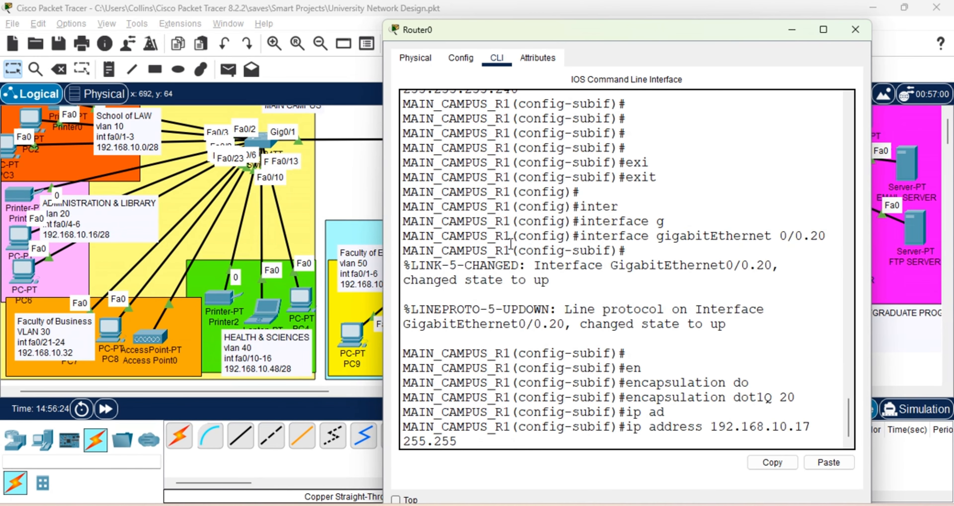
type(".256.")
key("BackSpace")
key("BackSpace")
type("6")
key("BackSpace")
type("5.240")
key("Return")
key("Return")
key("Return")
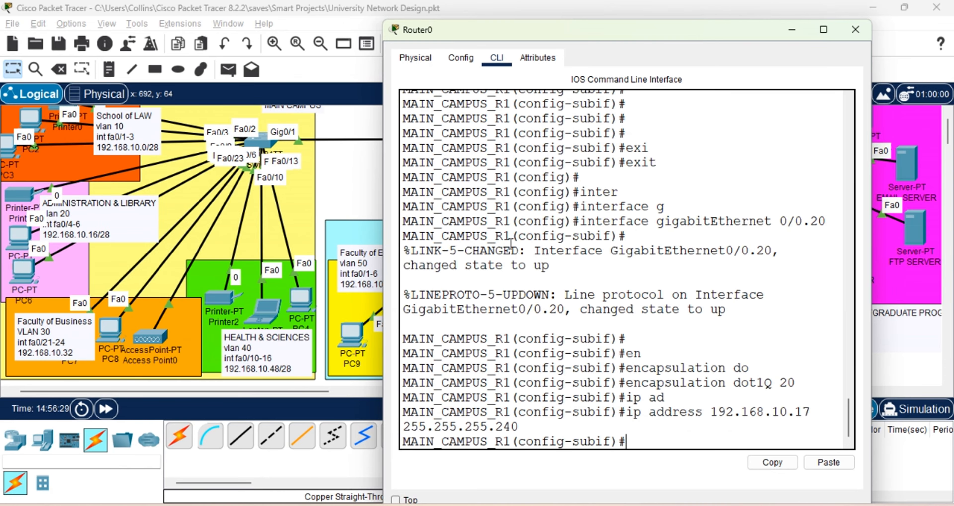
Add the description ADMIN AND LIBRARY SVI to subinterface GigabitEthernet 0/0.20.
type("de")
key("Tab")
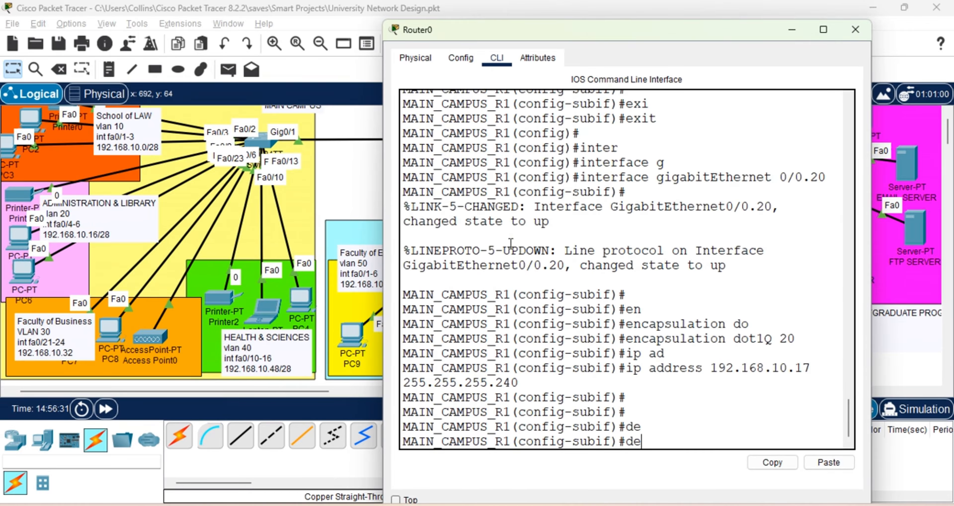
type("s")
key("Tab")
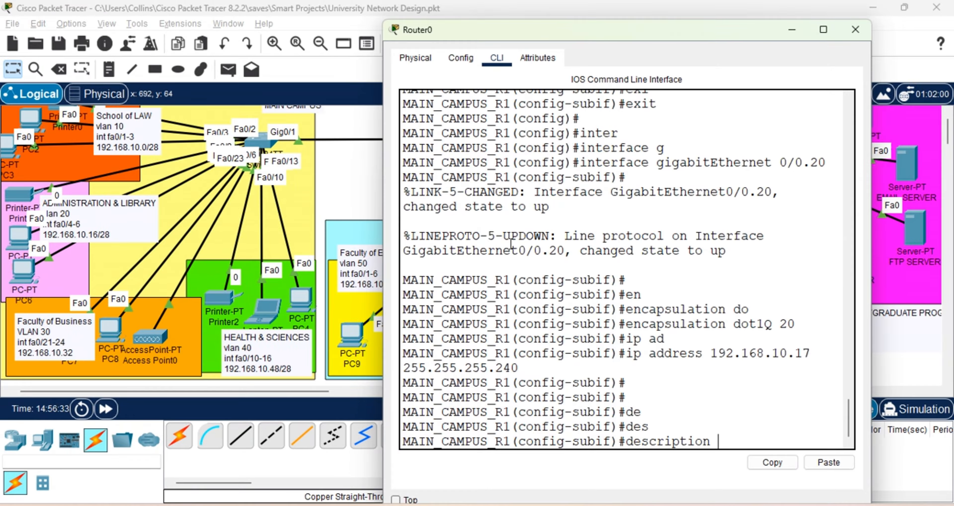
type("ADMI")
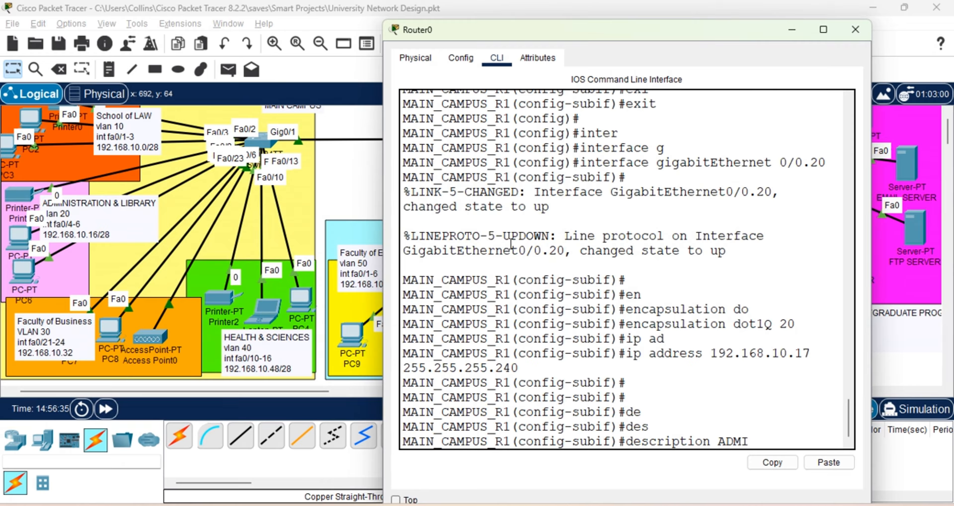
type("N AND LI")
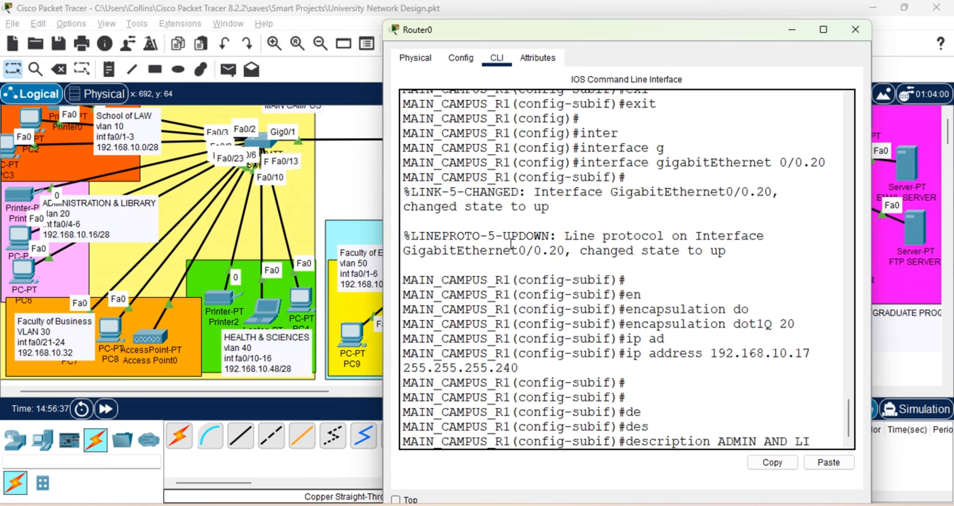
type("BRARY SVI")
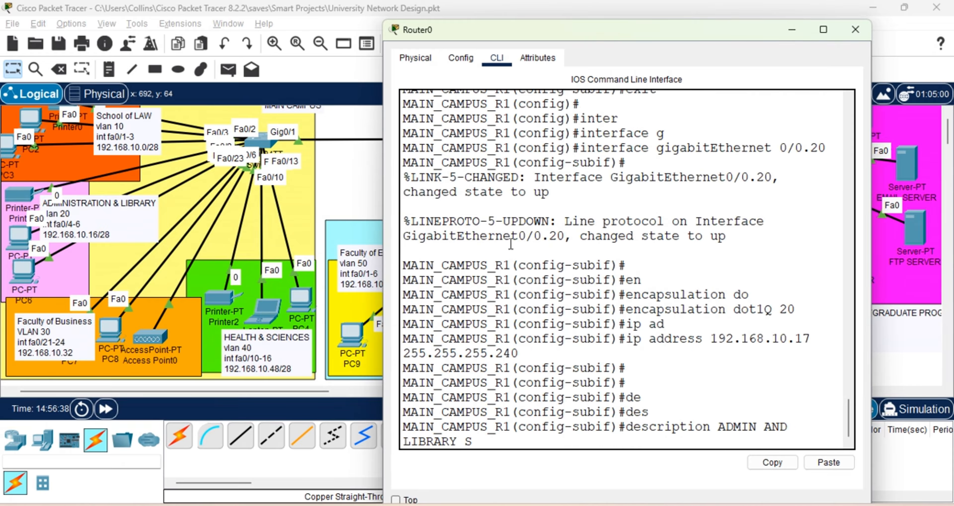
key("Return")
key("Return")
key("Return")
key("Return")
key("Return")
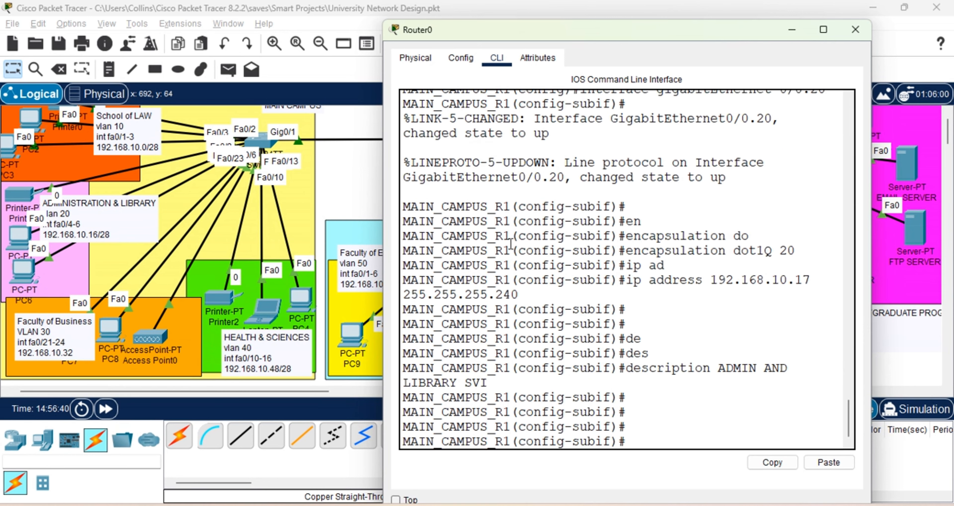
Enable subinterface GigabitEthernet 0/0.20 with no shutdown and end configuration mode.
type("no sh")
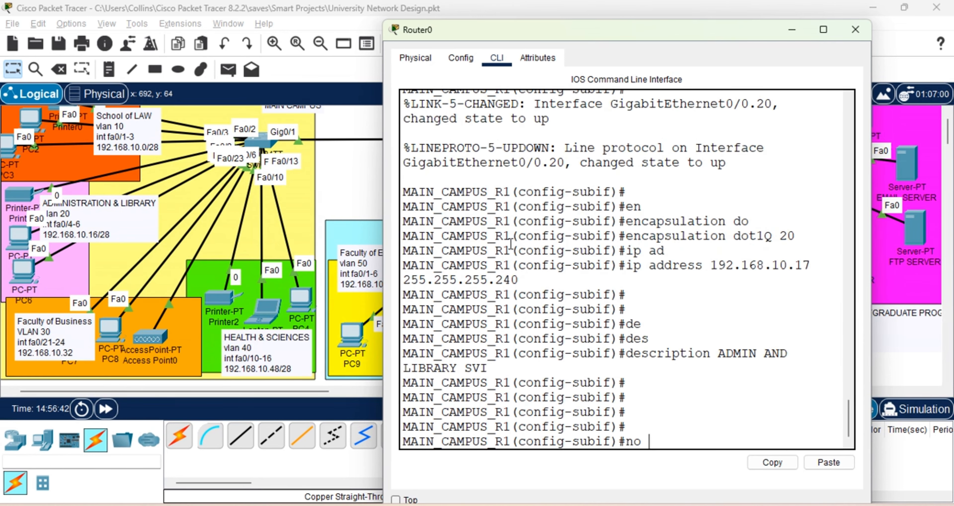
key("Tab")
key("Return")
key("Return")
key("Return")
type("end")
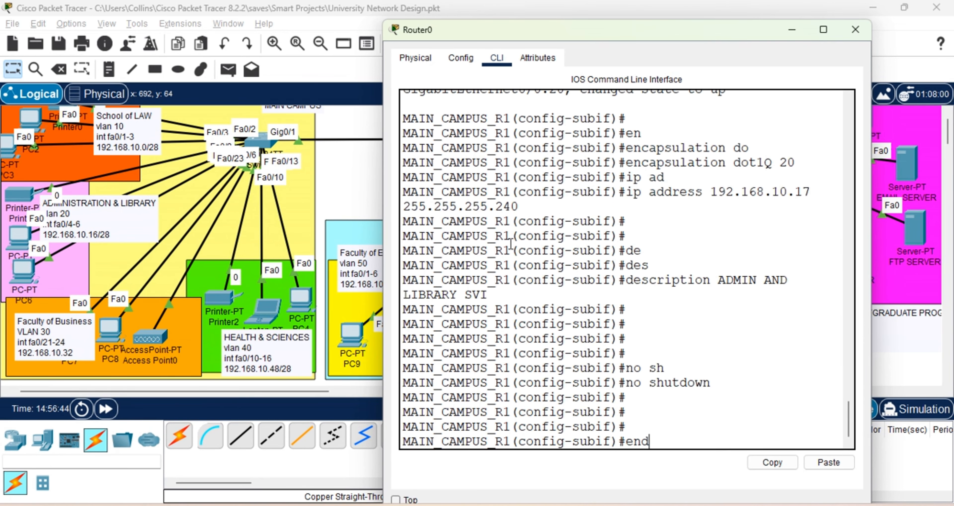
key("Return")
key("Return")
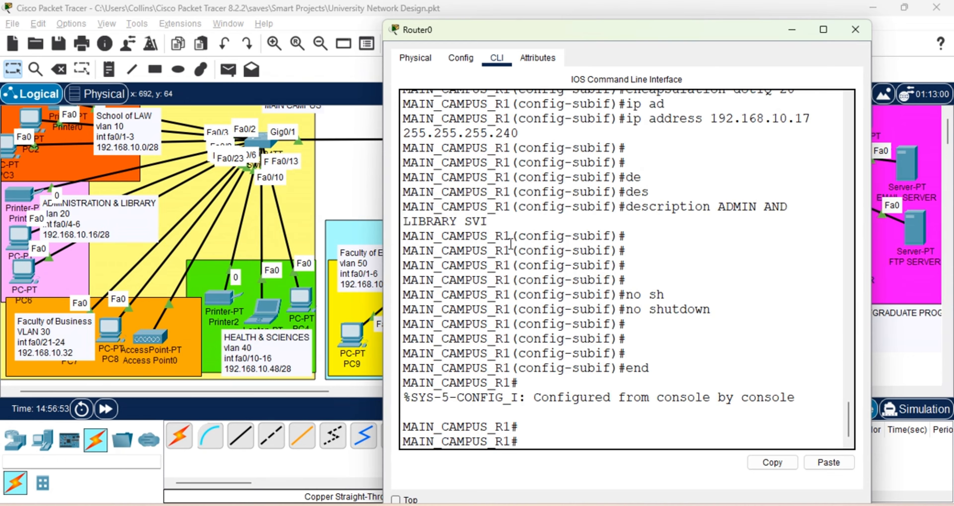
Enter global configuration mode on the main campus router from privileged mode.
type("conf")
key("Tab")
type("t")
key("Tab")
key("Return")
key("Return")
key("Return")
Create subinterface GigabitEthernet 0/0.30 on the router for the Faculty of Business VLAN.
type("inter")
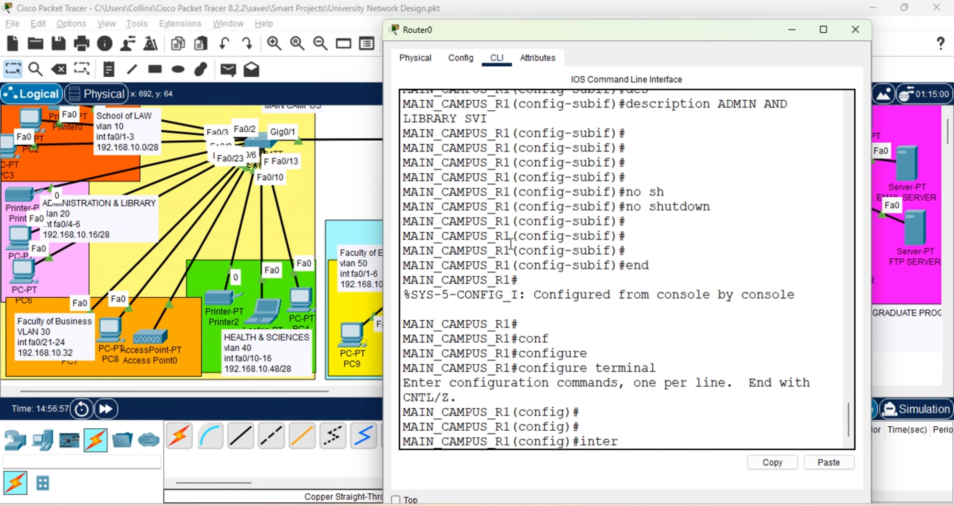
key("Tab")
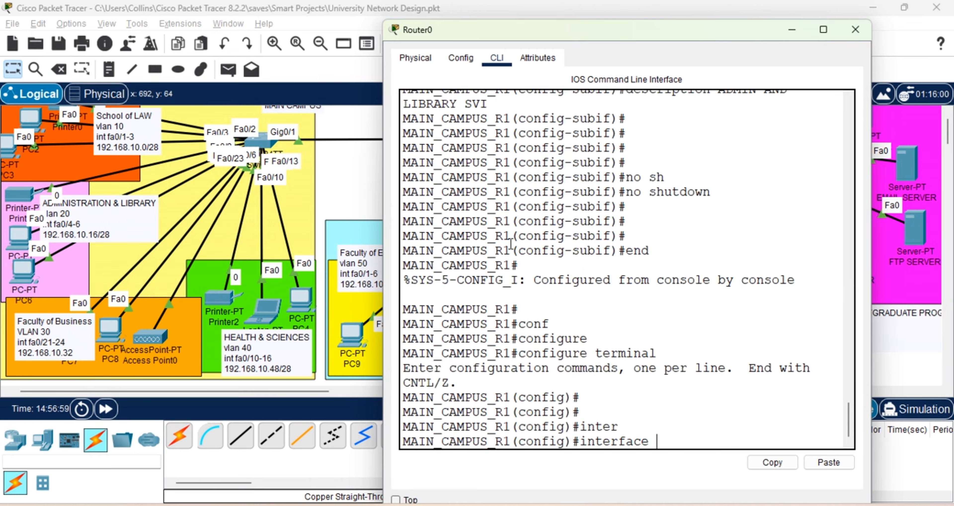
type("g")
key("Tab")
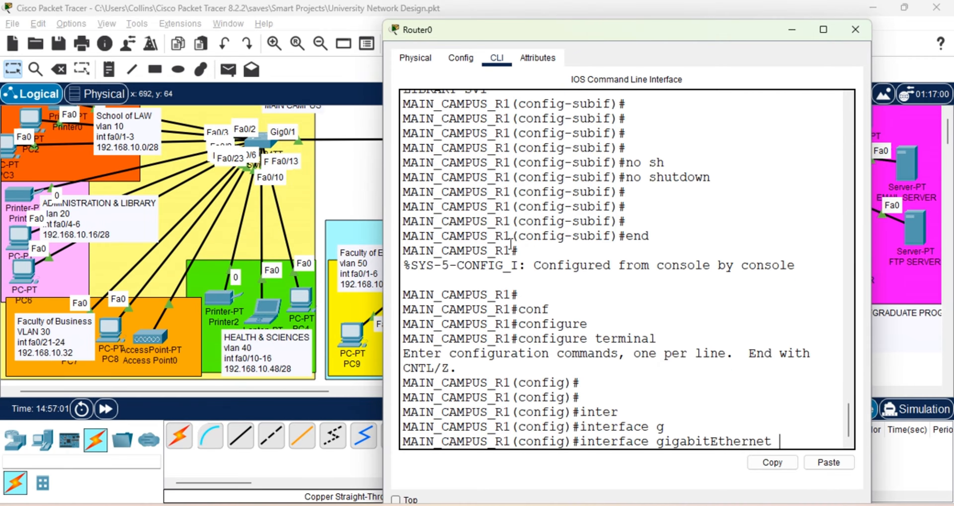
type("0/0.30")
key("Return")
Set dot1Q encapsulation for VLAN 30 on subinterface GigabitEthernet 0/0.30.
type("en")
key("Tab")
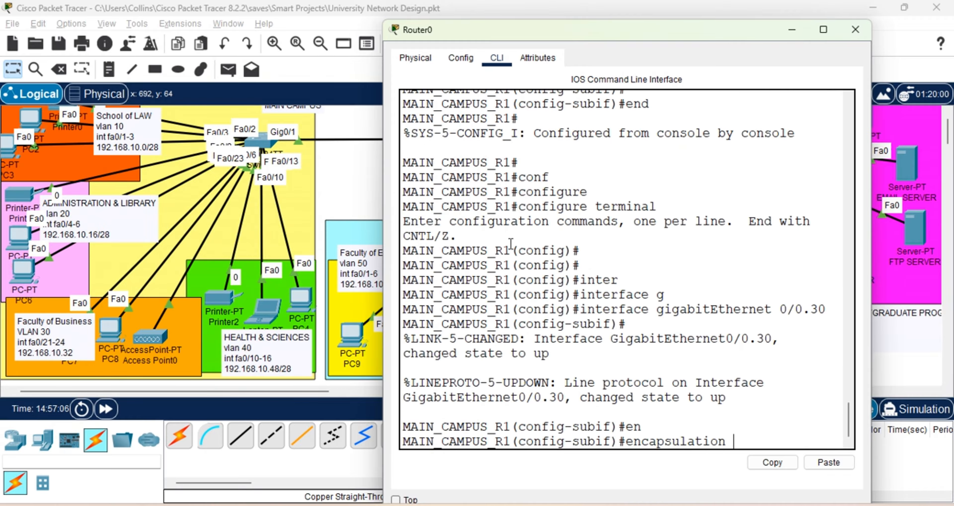
type("do")
key("Tab")
type("30")
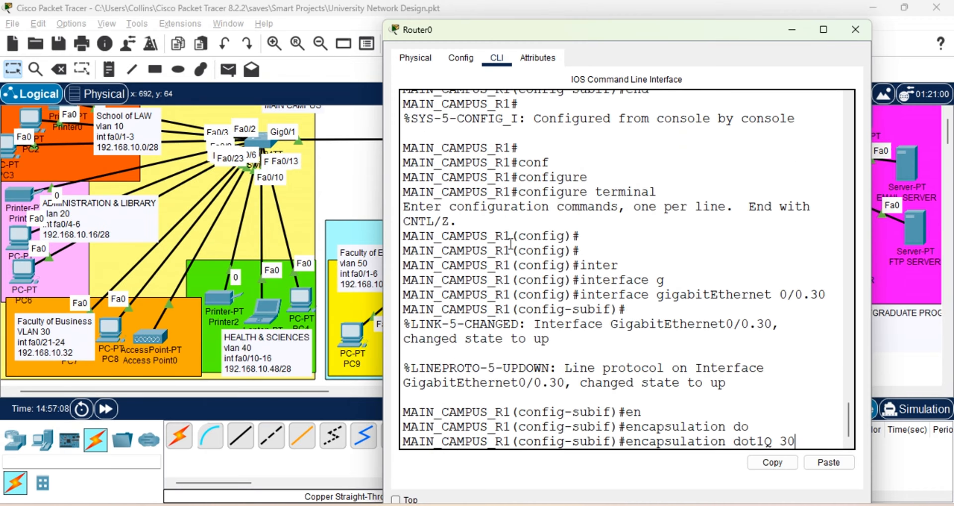
key("Return")
Assign IP address 192.168.10.33 with mask 255.255.255.240 to subinterface GigabitEthernet 0/0.30.
type("ip ad")
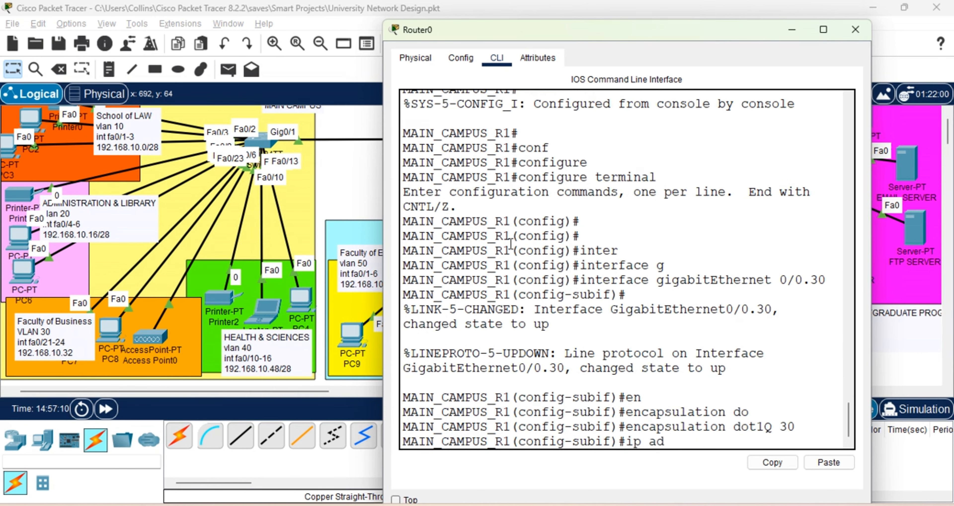
key("Tab")
type("192.")
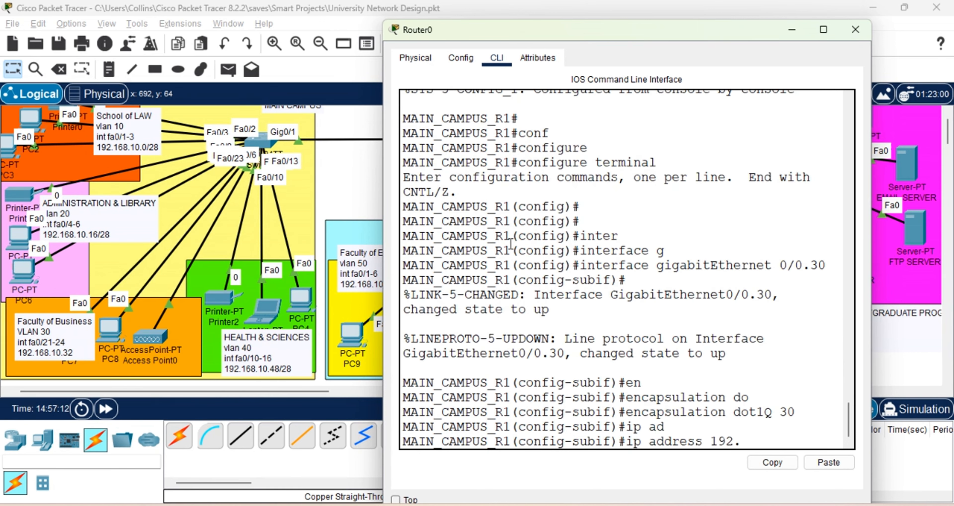
type("168.210.33 25")
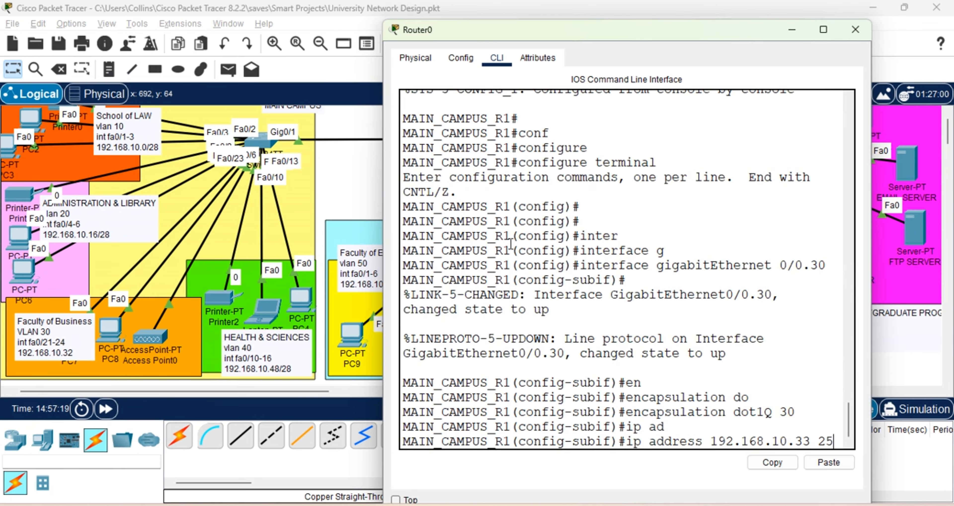
type("5.255.25")
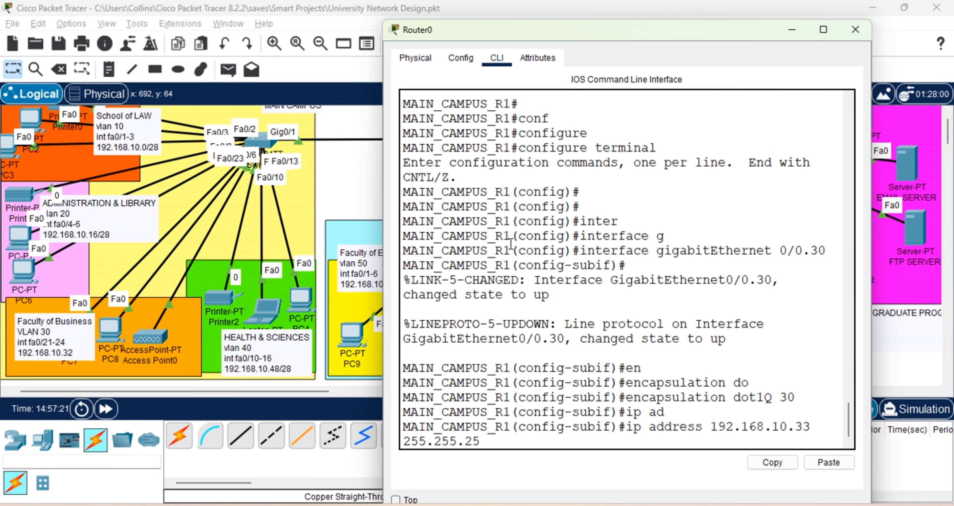
type("5.240")
key("Return")
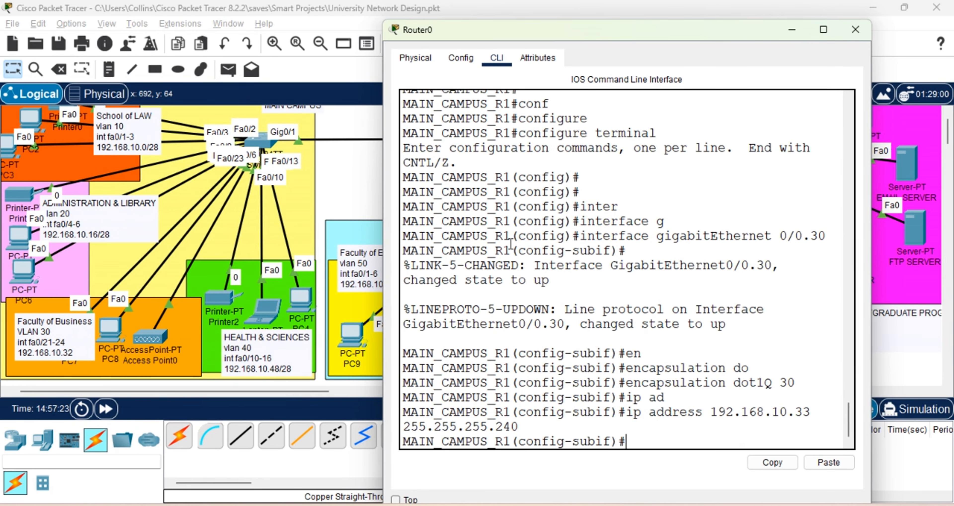
Enable subinterface GigabitEthernet 0/0.30 with the no shutdown command.
type("no sh")
key("Tab")
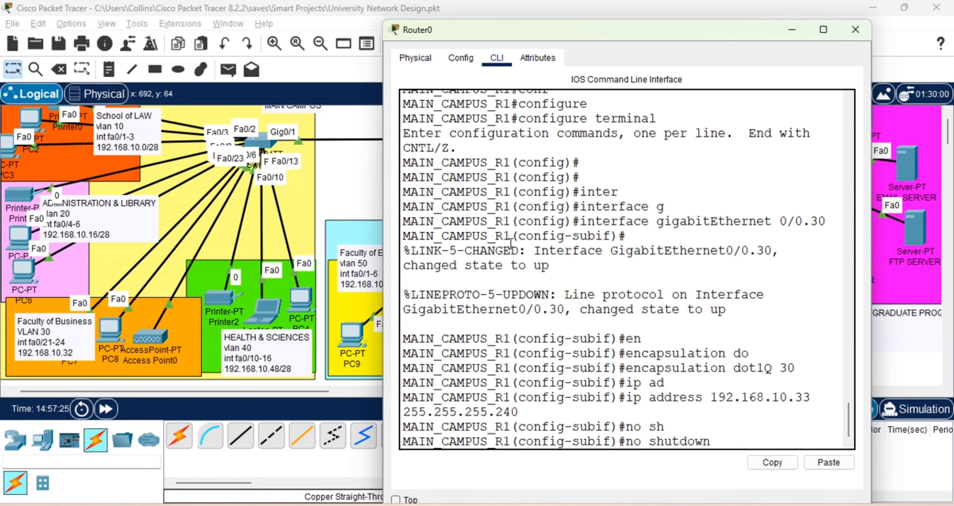
key("Return")
key("Return")
key("Return")
Add the description BUSINESS SVI to subinterface GigabitEthernet 0/0.30.
type("des")
key("Tab")
type("BU")
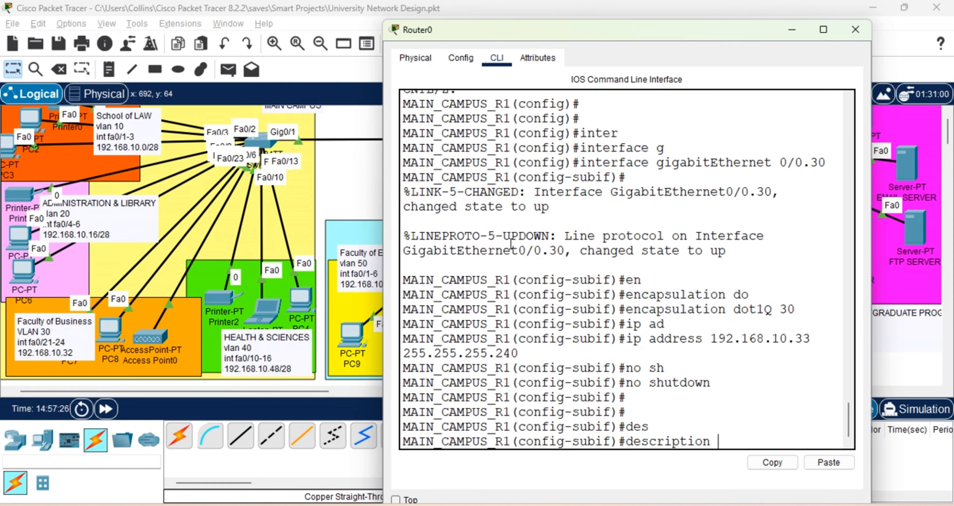
type("SINES")
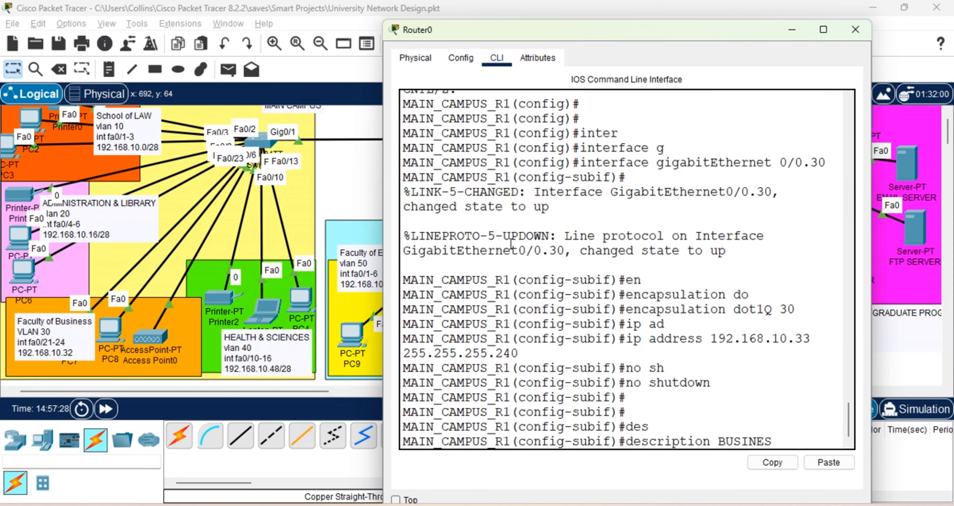
type("S SVI")
key("Return")
key("Return")
key("Return")
End configuration mode and save the router's running configuration with wr.
type("end")
key("Return")
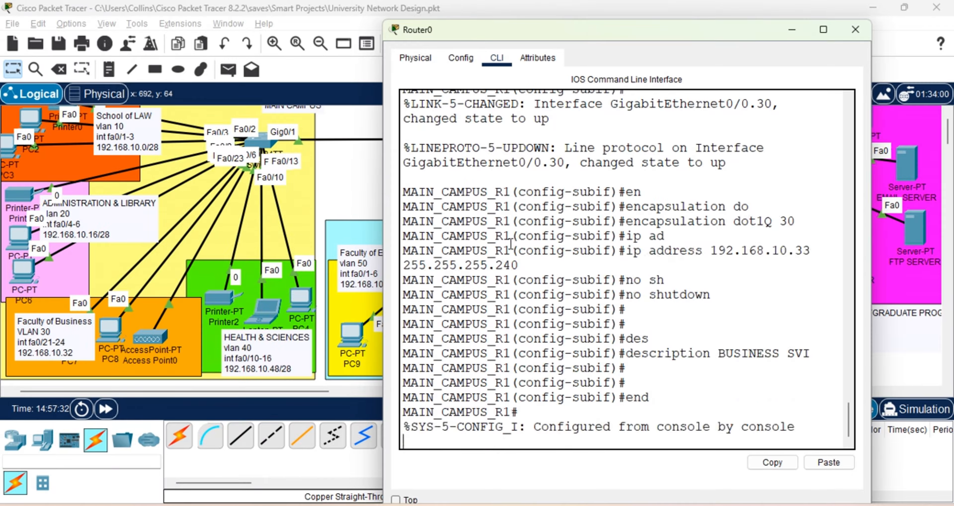
key("Return")
key("Return")
type("wr")
key("Return")
Return the main campus router to global configuration mode with configure terminal.
type("conf")
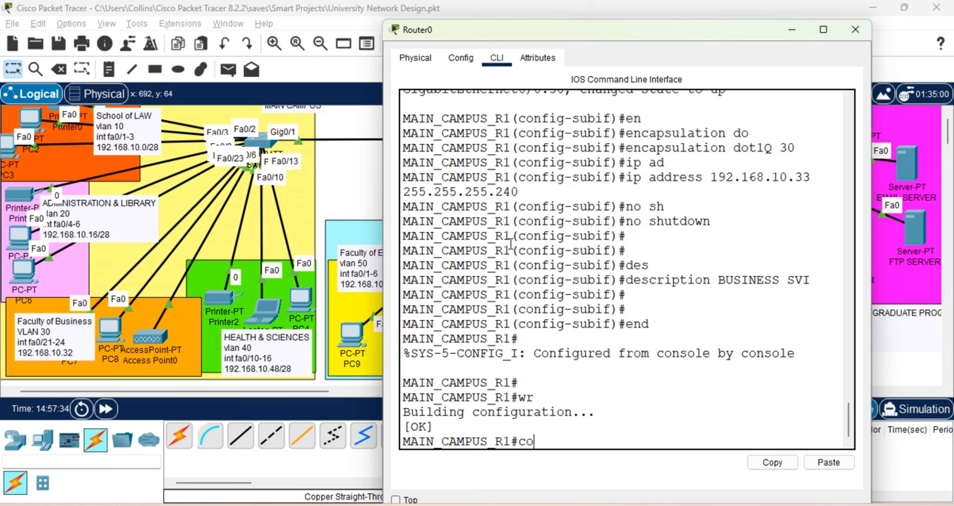
key("Tab")
type("t")
key("Tab")
key("Return")
key("Return")
key("Return")
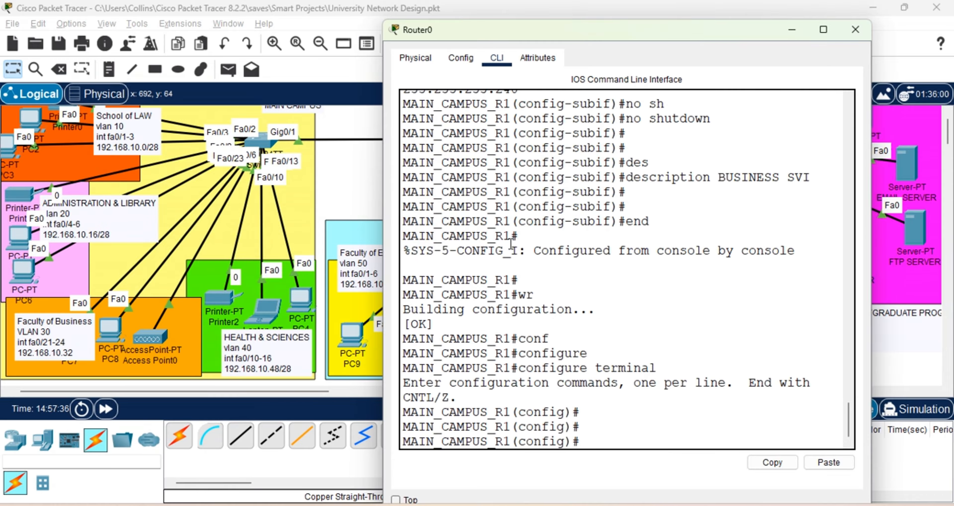
Create subinterface GigabitEthernet 0/0.40 on the router for the Health & Sciences VLAN.
type("inter")
key("Tab")
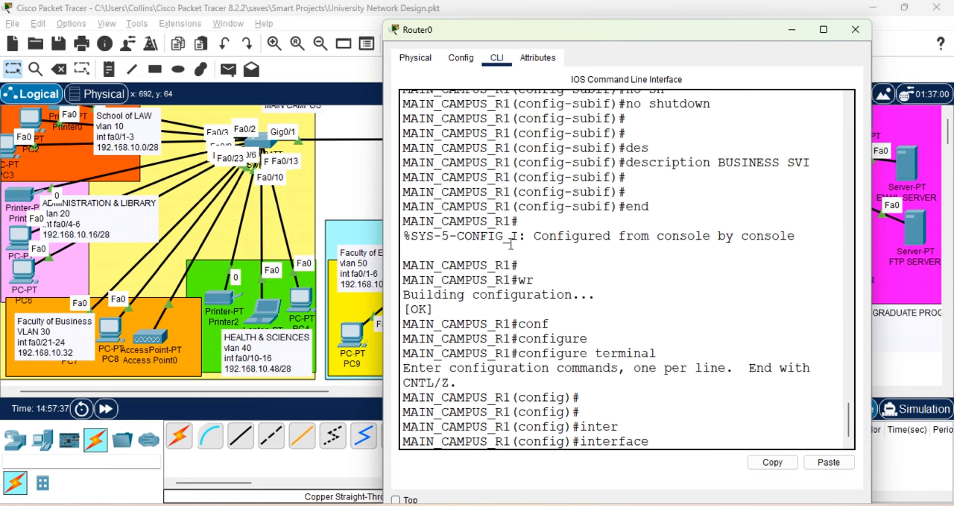
type("g")
key("Tab")
type("0/0.")
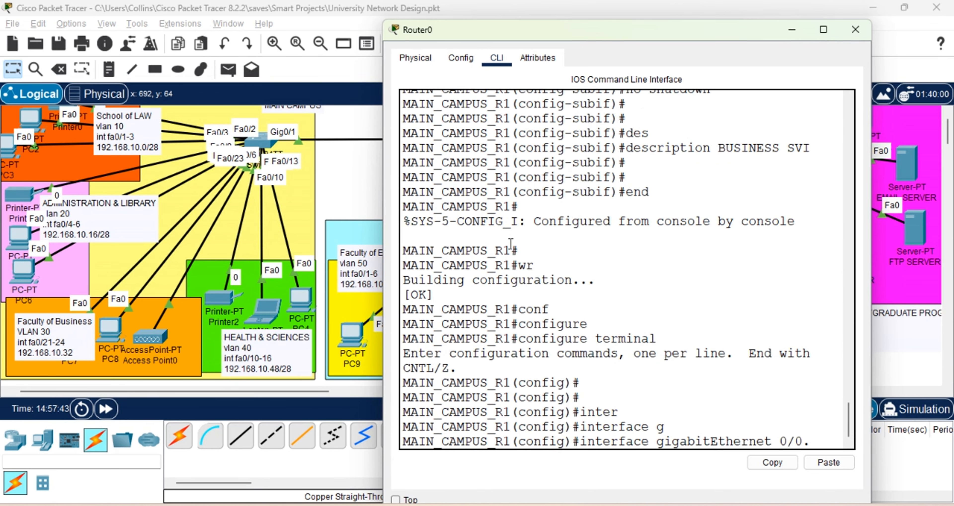
type("40")
scroll(511, 243, "up", 2)
scroll(511, 243, "up", 3)
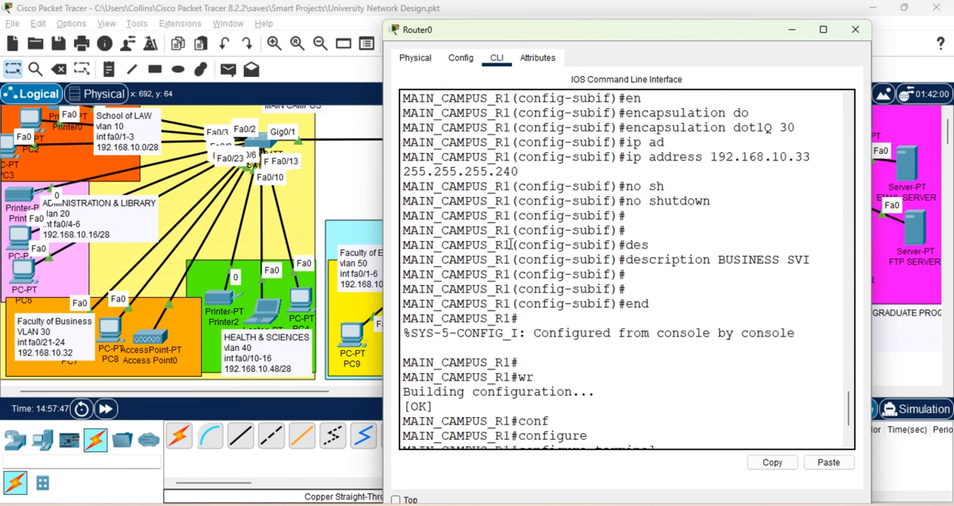
scroll(511, 244, "down", 6)
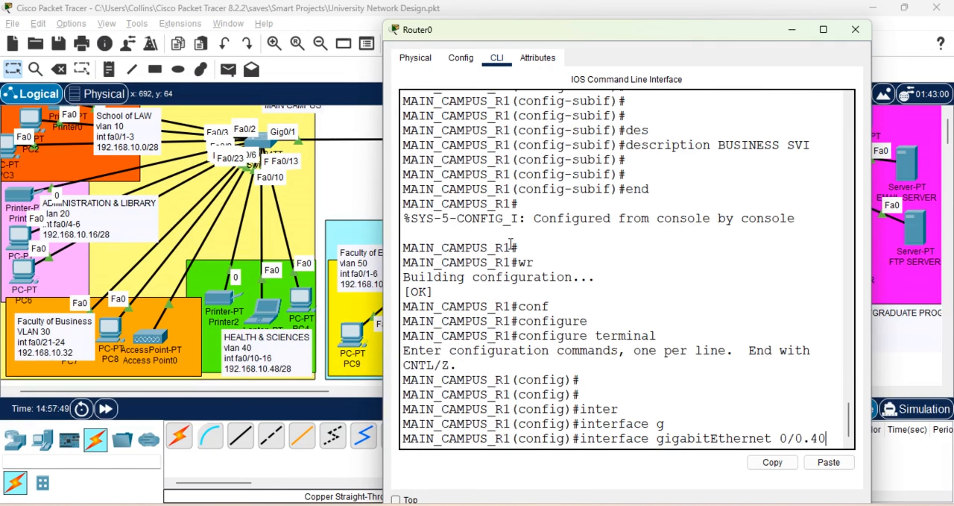
key("Return")
key("Return")
key("Return")
Set dot1Q encapsulation for VLAN 40 on subinterface GigabitEthernet 0/0.40.
type("en")
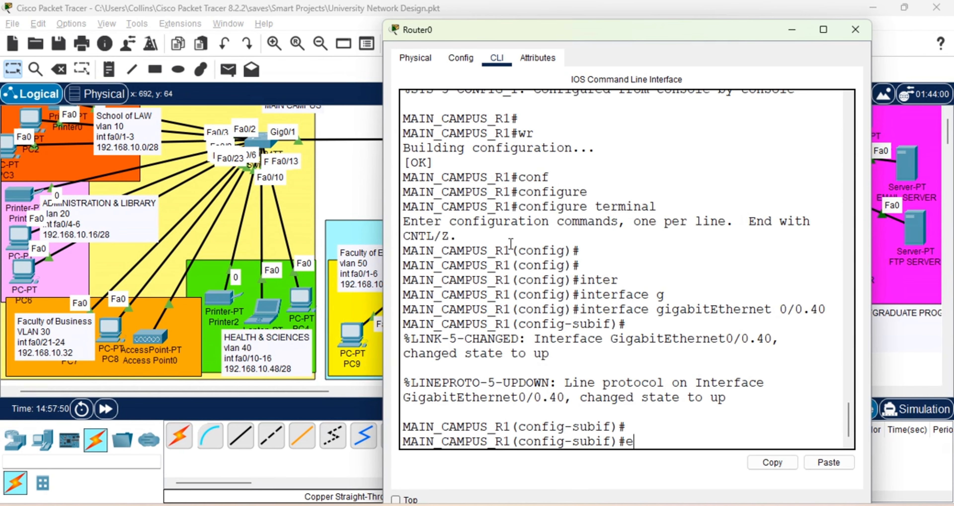
key("Tab")
type("d")
key("Tab")
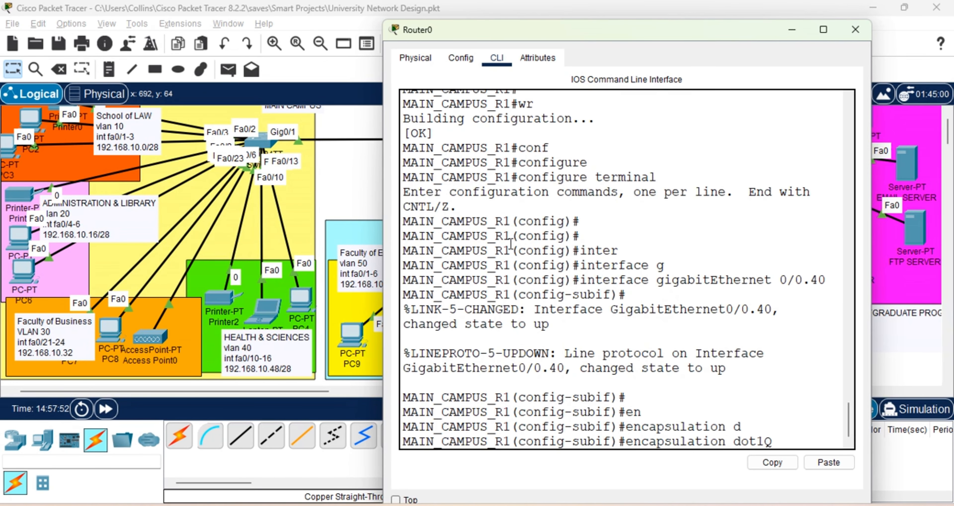
type("40")
key("Return")
Assign IP address 192.168.10.49 with subnet mask 255.255.255.240 to the VLAN 40 subinterface.
type("ip")
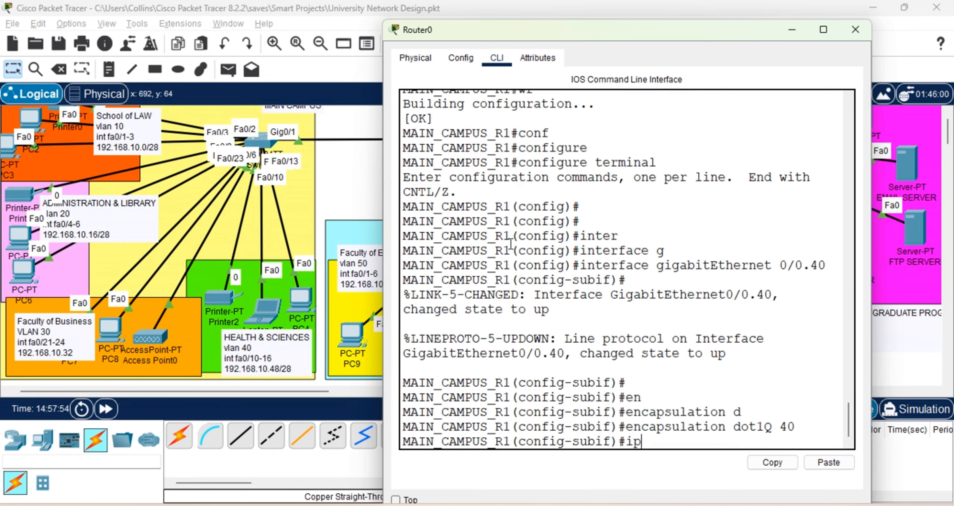
type(" ad")
key("Tab")
type("1")
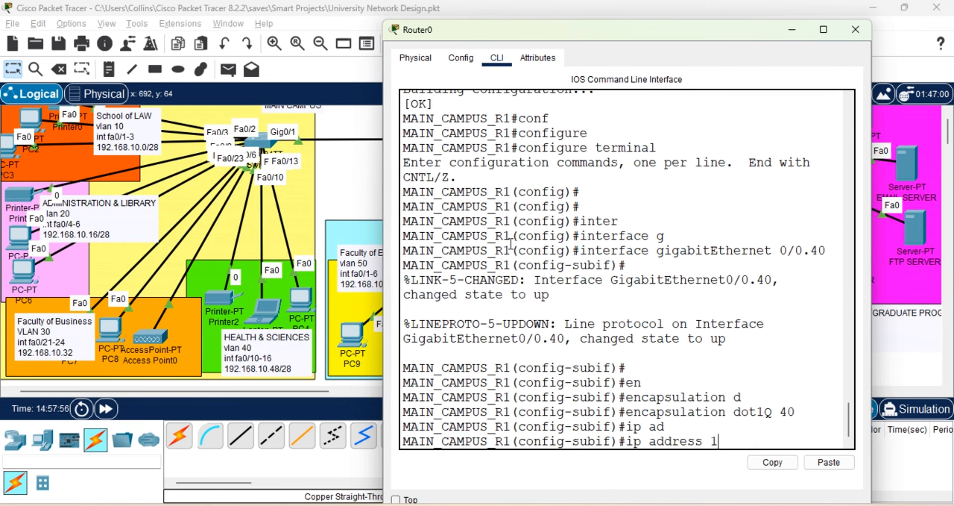
type("92.168.10.")
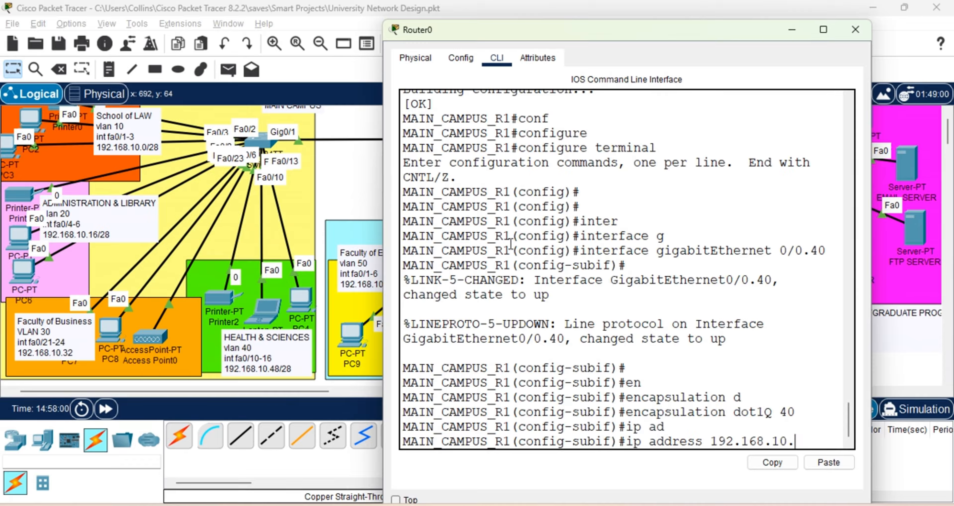
type("49 255.255.2")
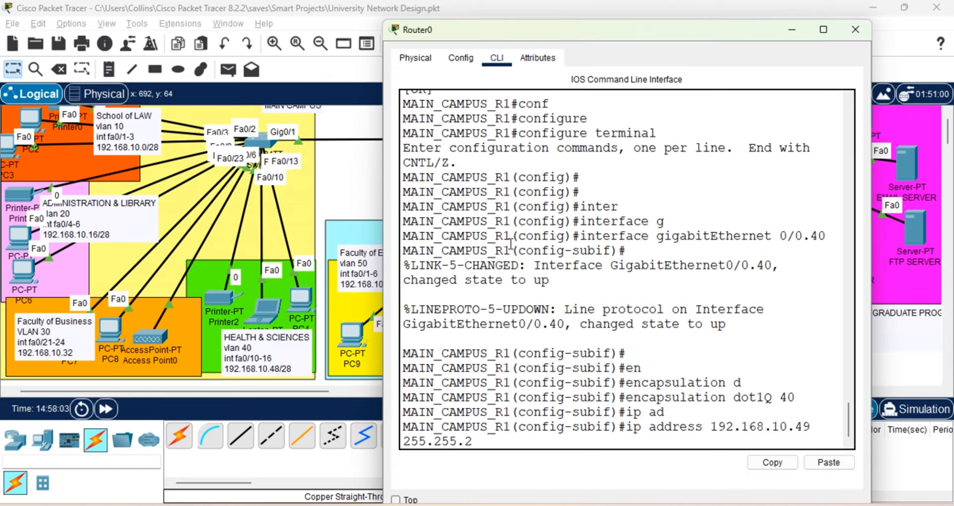
type("55.240")
key("Return")
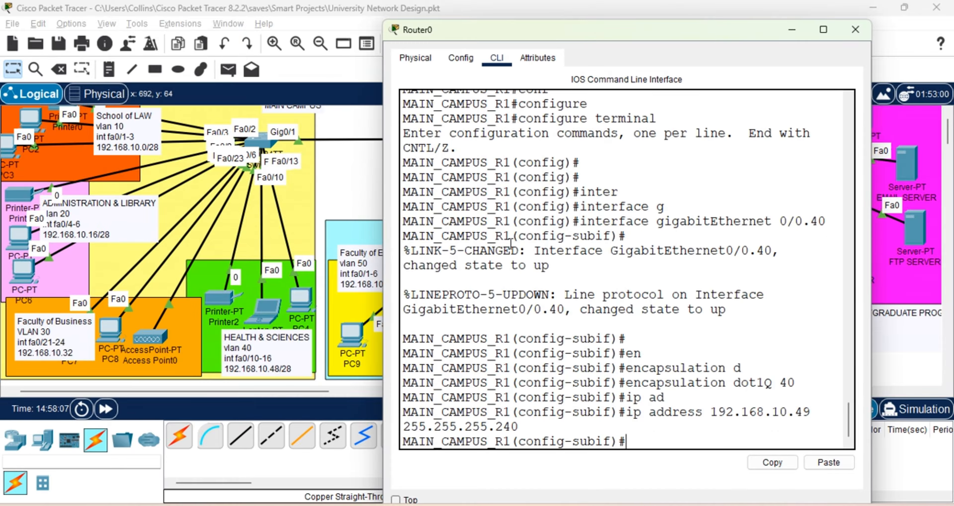
Enable the VLAN 40 subinterface with no shutdown.
type("no sh")
key("Tab")
key("Return")
key("Return")
key("Return")
key("Return")
End configuration mode and return the main campus router to privileged EXEC mode.
type("en")
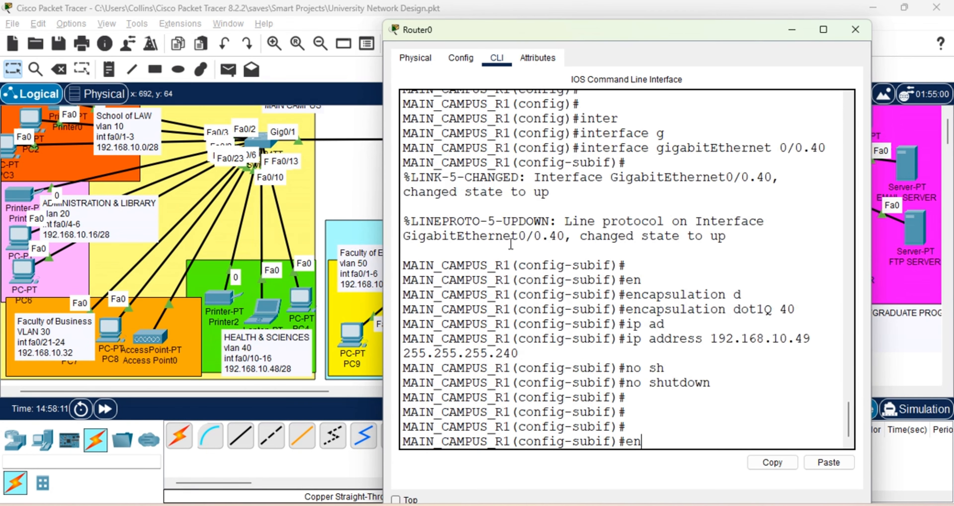
key("BackSpace")
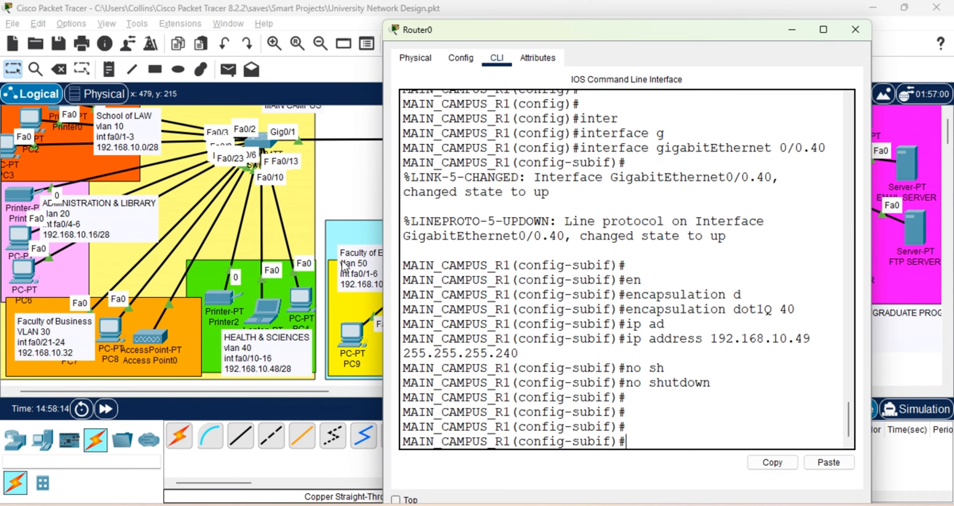
type("end")
key("Return")
key("Return")
key("Return")
key("Return")
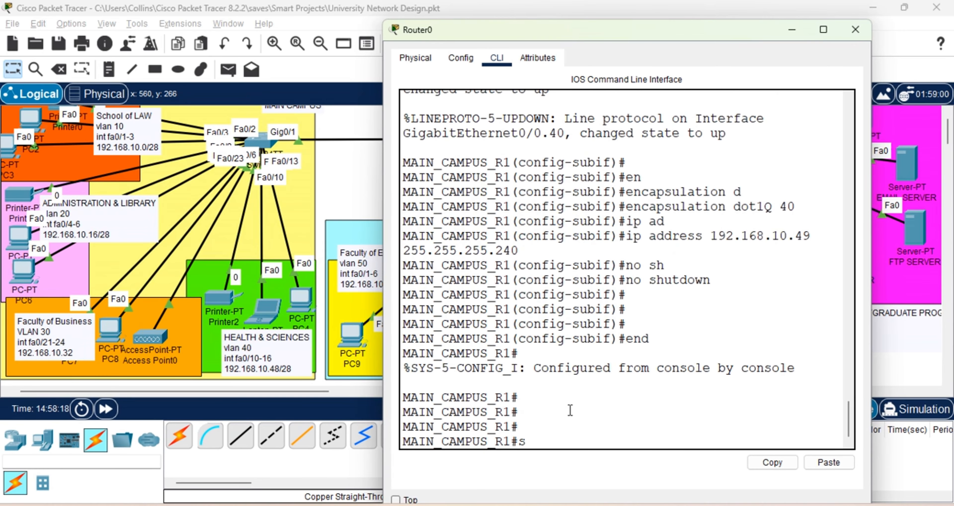
Display the main campus router's running configuration with the show command.
type("s")
key("Tab")
type("h")
key("Tab")
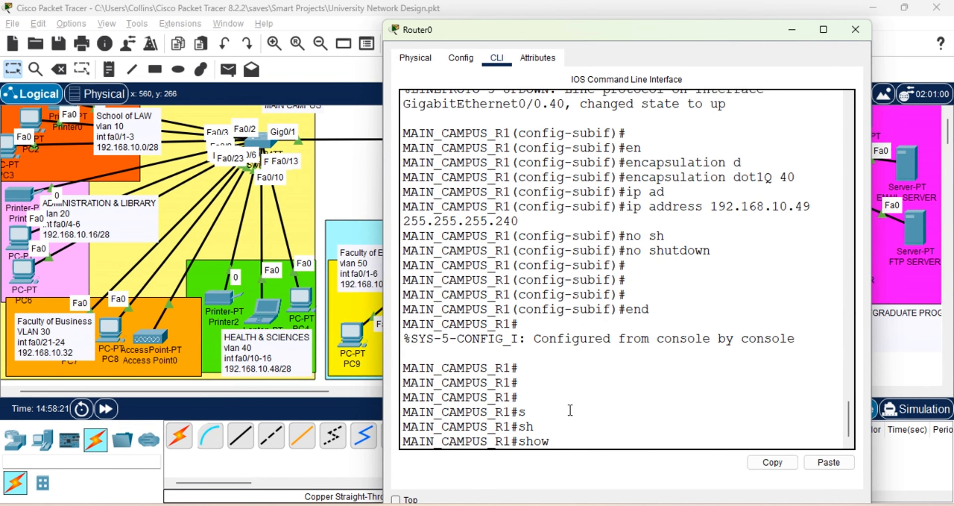
type("ru")
key("Tab")
key("Return")
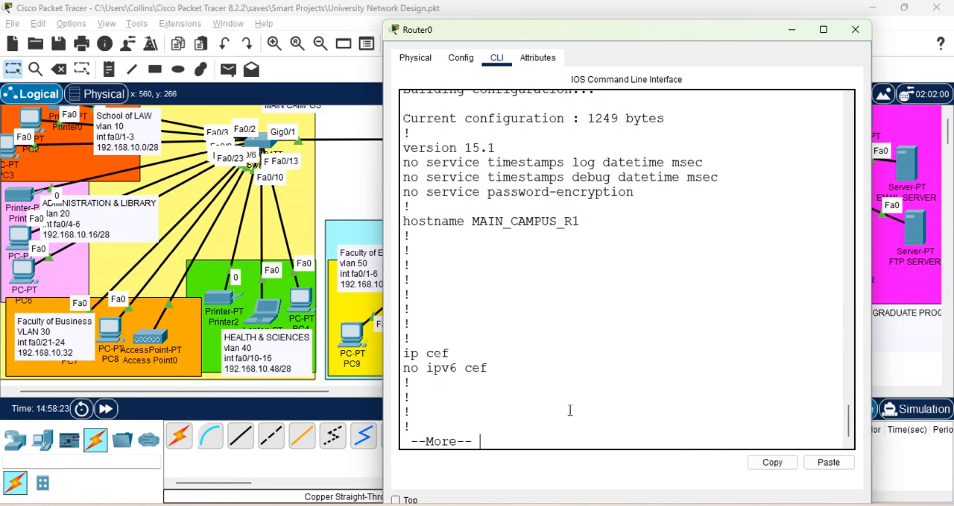
Examine the GigabitEthernet 0/0 entry and its VLAN subinterfaces, paging through to the end of the running configuration.
key("Return")
key("Return")
key("Return")
key("Return")
key("Return")
key("Return")
key("Return")
key("Return")
key("Return")
key("Return")
key("Return")
key("Return")
key("Return")
key("Return")
key("Return")
key("Return")
key("Return")
key("Return")
key("Return")
key("Return")
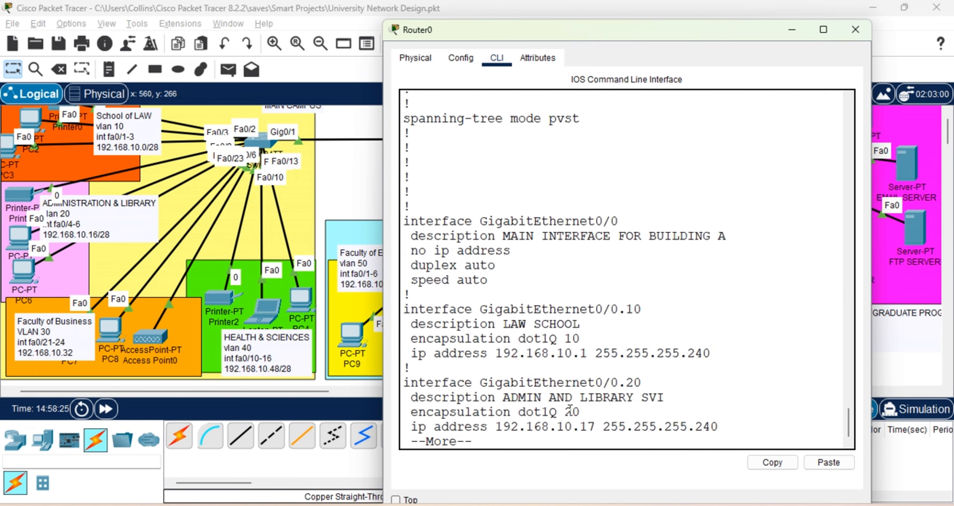
key("Return")
key("Return")
key("Return")
key("Return")
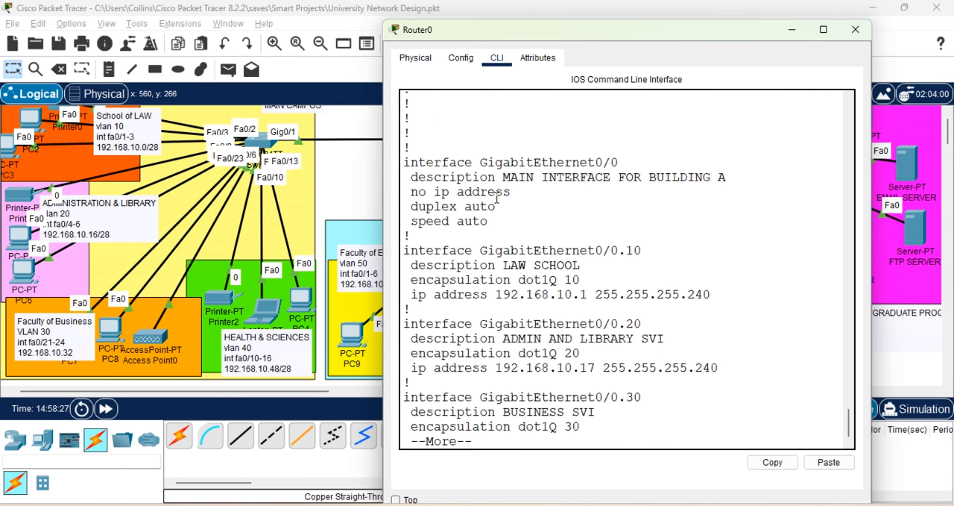
left_click_drag(490, 222, 404, 163)
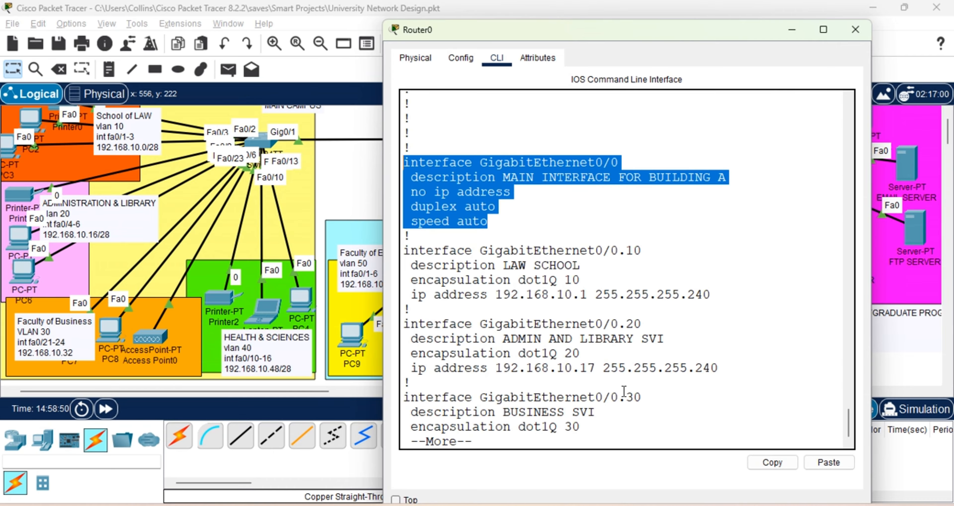
key("Return")
key("Return")
key("Return")
key("Return")
key("Return")
key("Return")
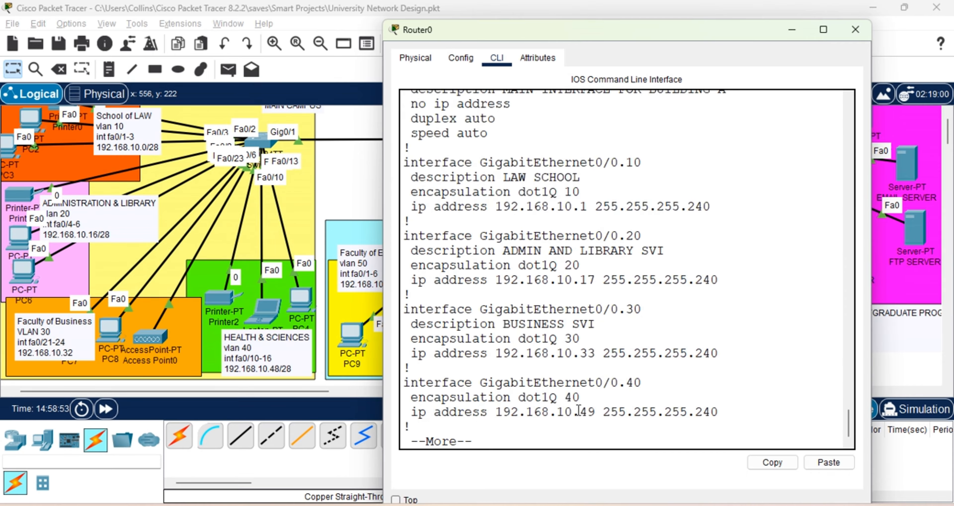
key("Return")
key("Return")
key("Return")
key("Return")
key("Return")
key("Return")
key("Return")
key("Return")
key("Return")
key("Return")
key("Return")
key("Return")
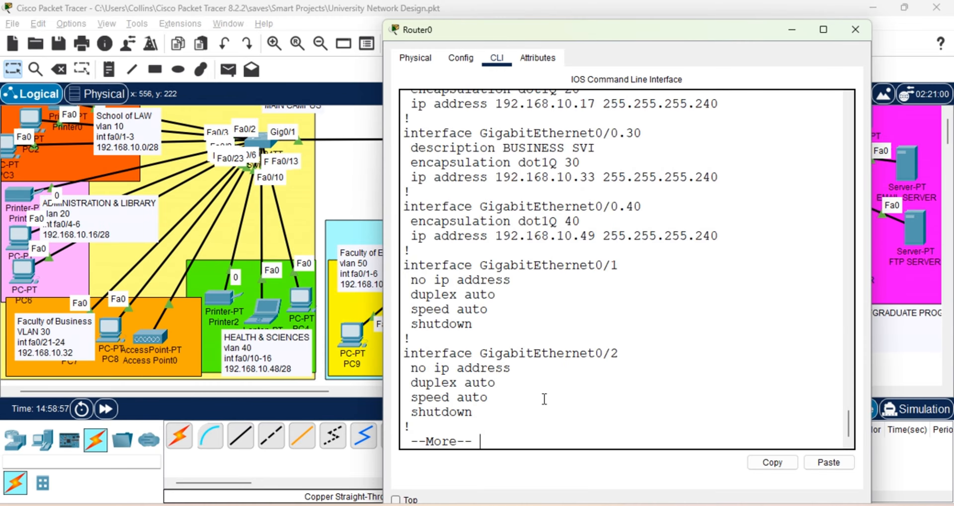
key("Return")
key("Return")
key("Return")
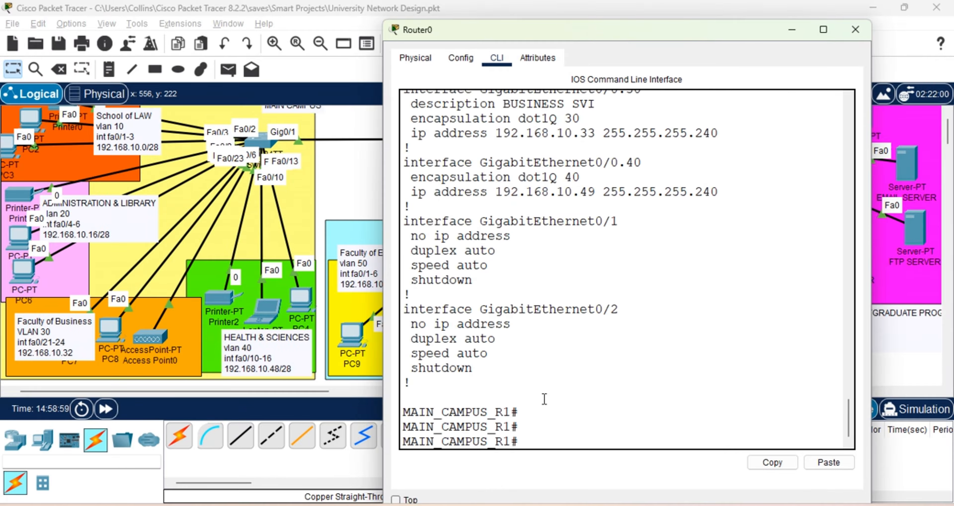
Put the main campus router back into global configuration mode with configure terminal.
type("conf")
key("Tab")
type("t")
key("Tab")
key("Return")
key("Return")
key("Return")
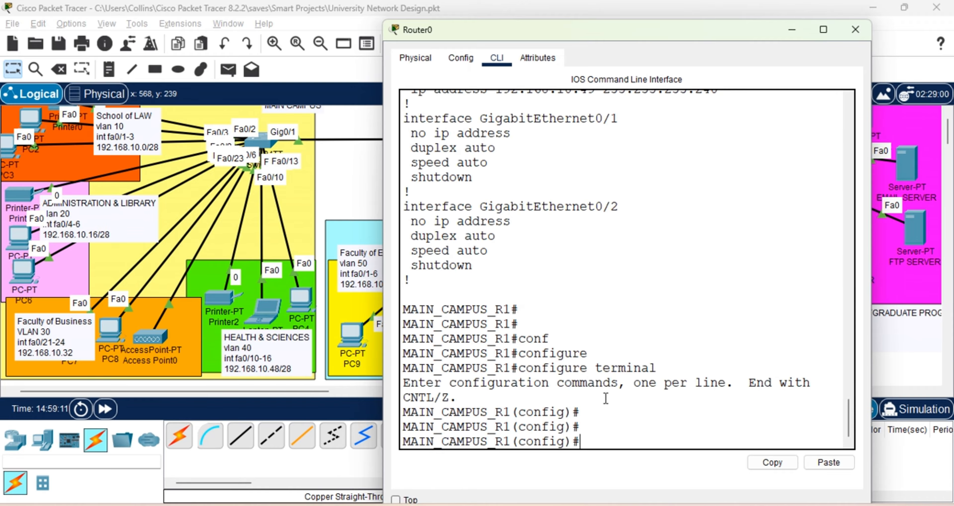
Create a DHCP pool named LAW on the main campus router.
type("ip")
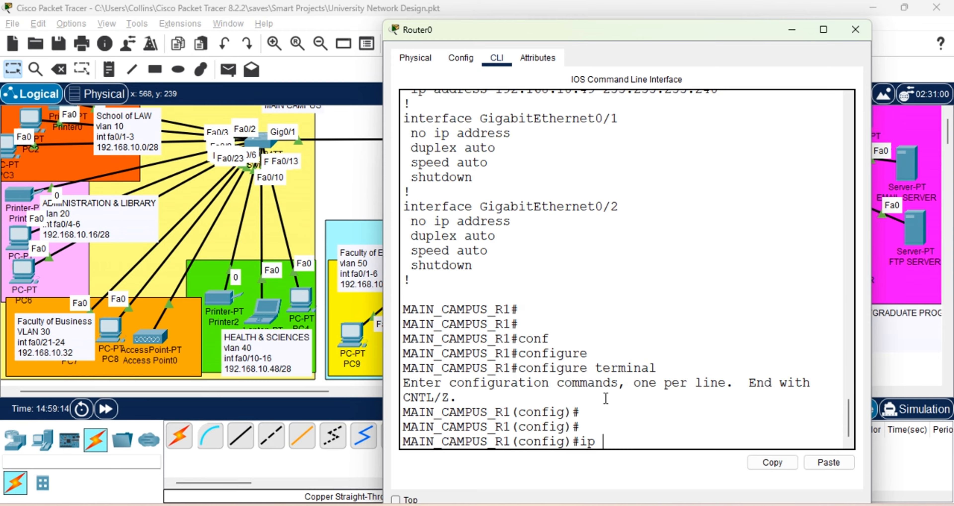
type(" dh")
key("Tab")
type("po")
key("Tab")
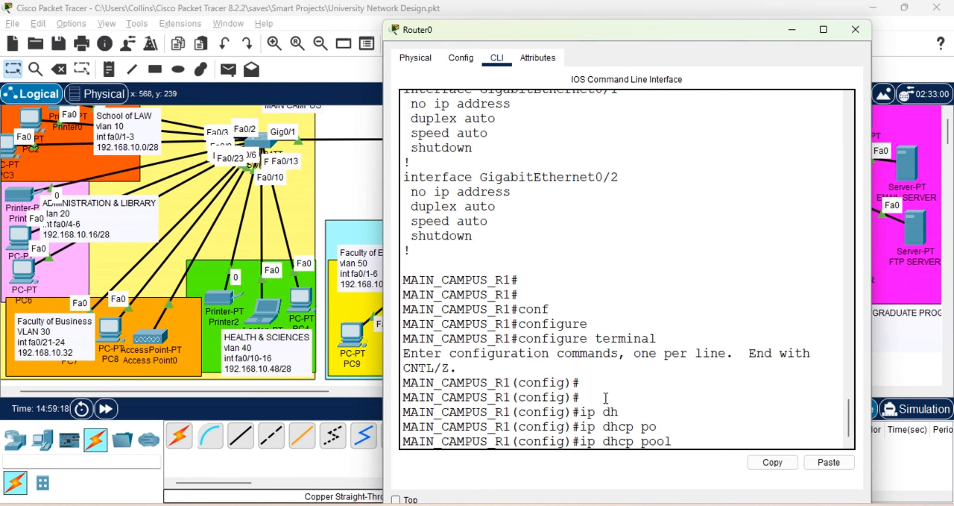
type("LAW")
key("Return")
Set the LAW pool's default router to 192.168.10.1.
type("def")
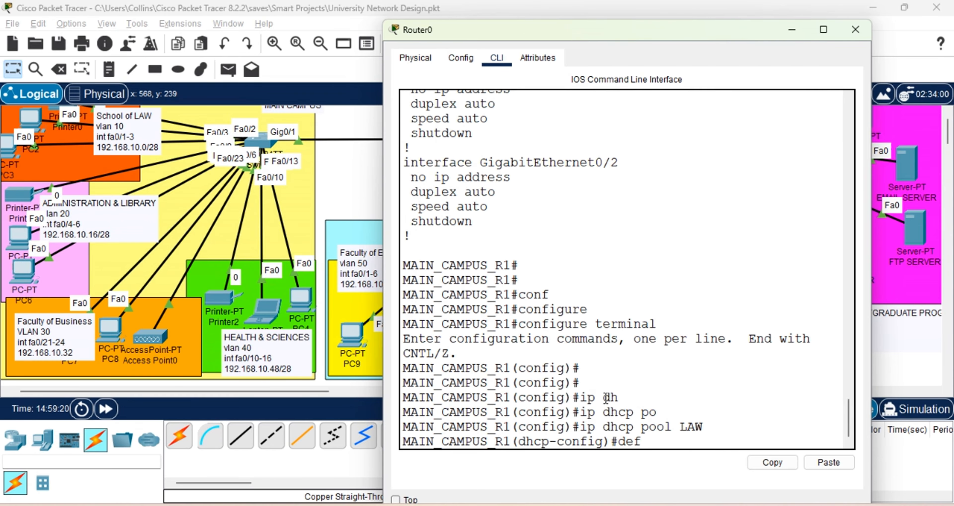
key("Tab")
type("192")
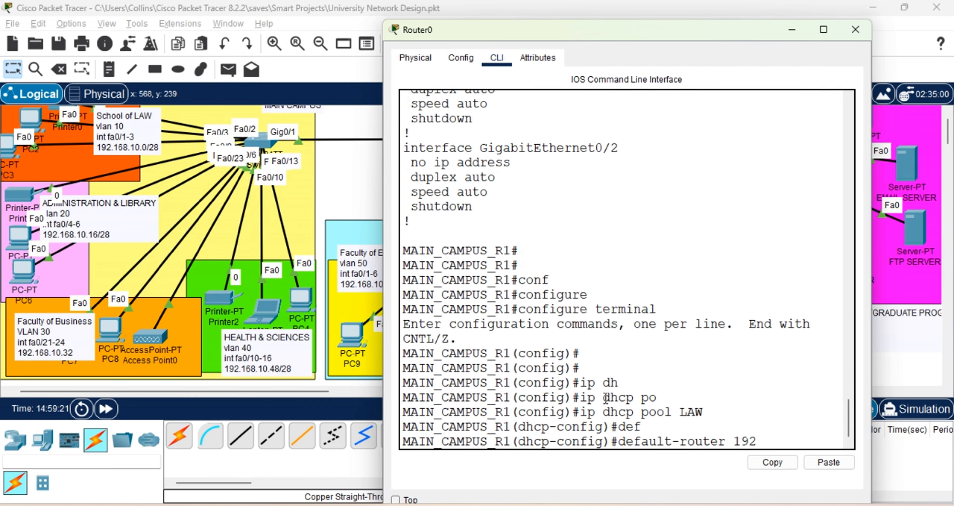
type(".168.10.1")
key("Return")
Define the LAW pool's network as 192.168.10.0 with subnet mask 255.255.255.240.
type("dhcp-config)#dn")
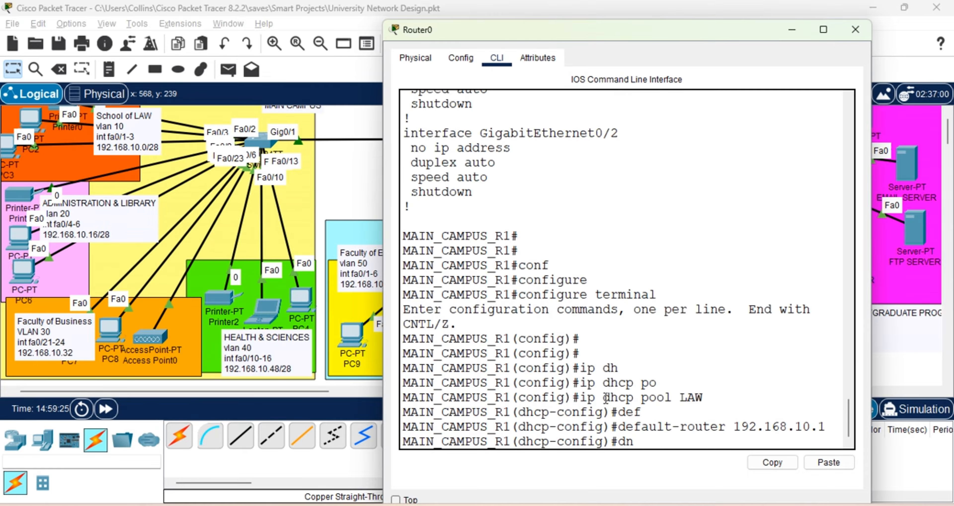
type("et")
key("Tab")
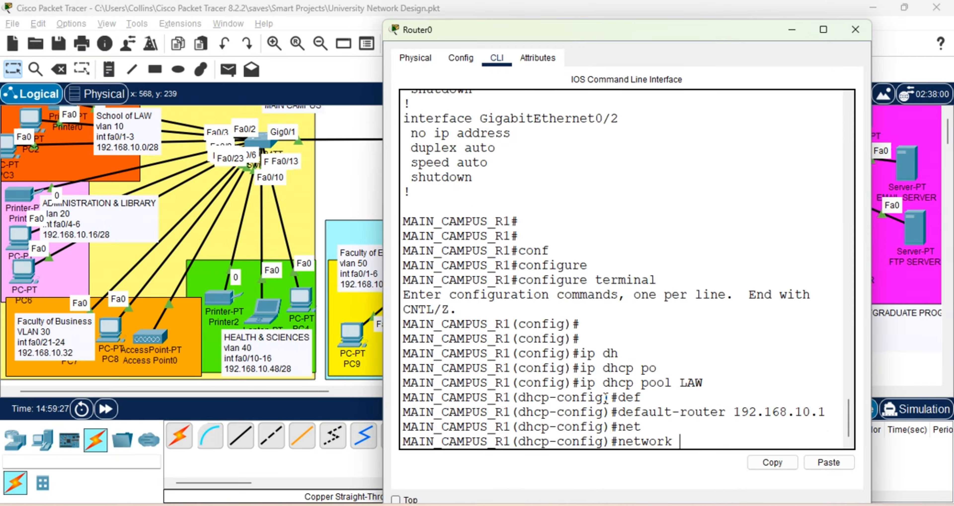
type("192.168.10.0")
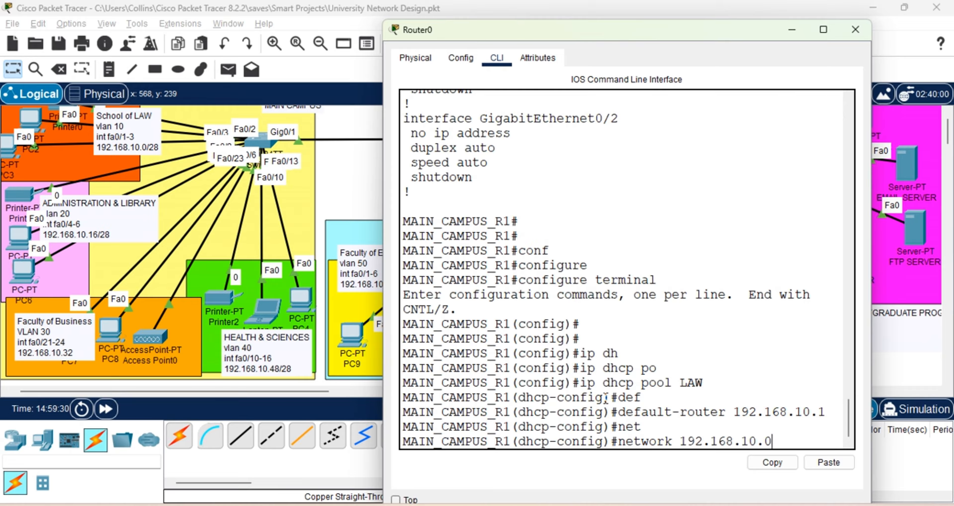
type(" 255.255.255.240")
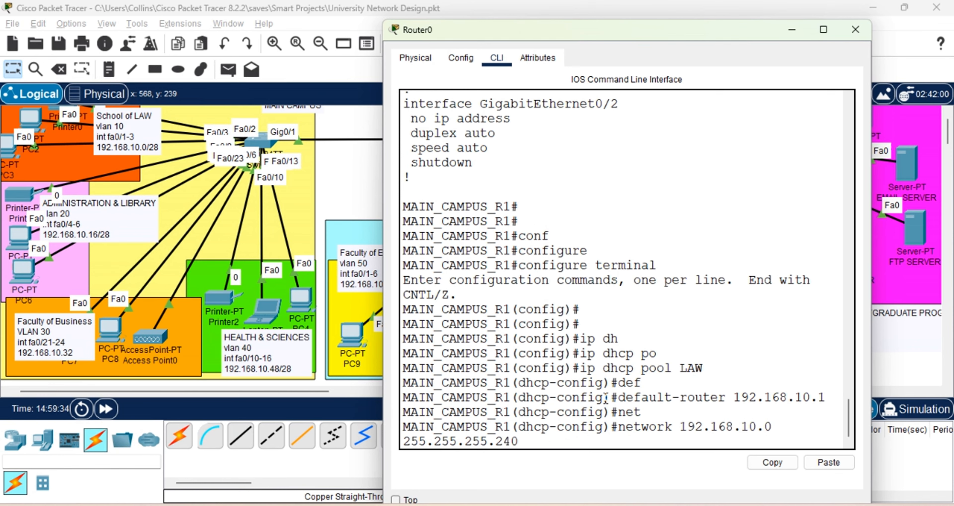
key("Return")
Set the LAW pool's DNS server to 192.168.10.115.
type("dn")
key("Tab")
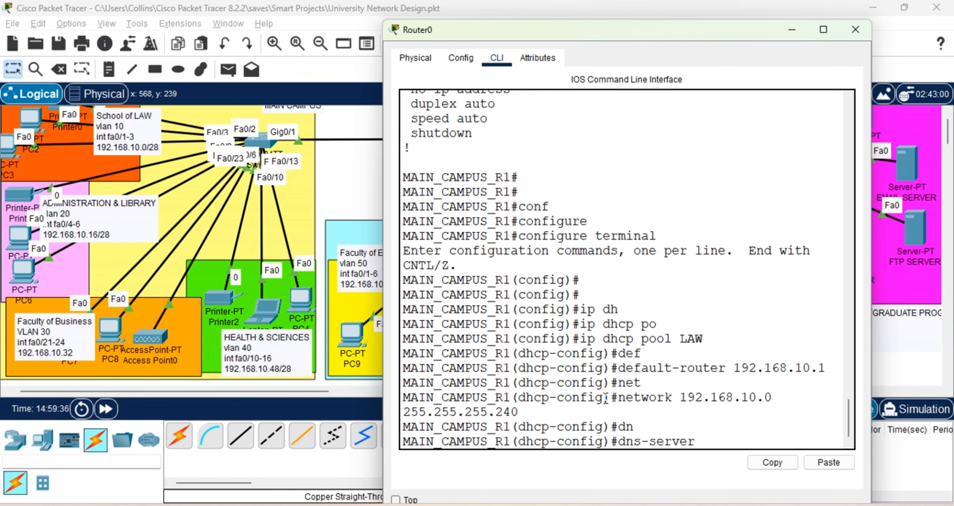
type("192.168")
left_click(791, 30)
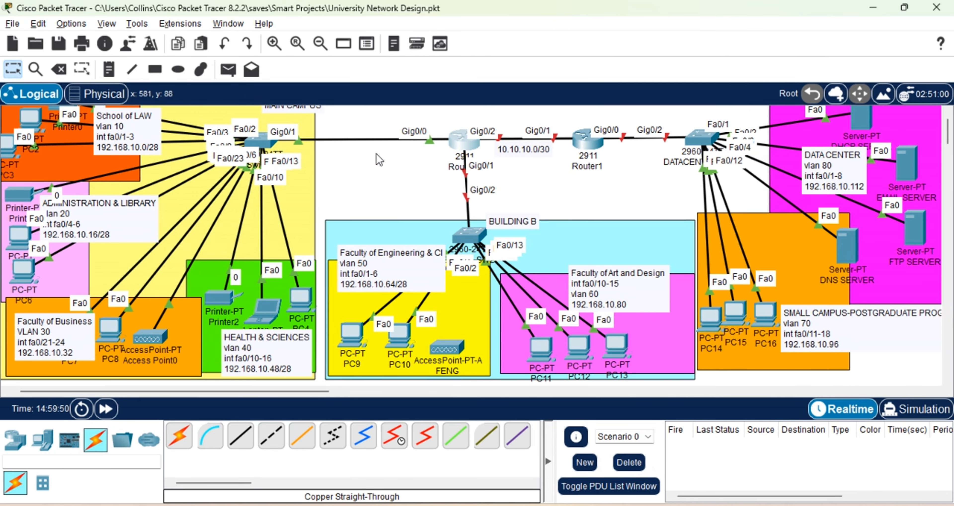
left_click(460, 143)
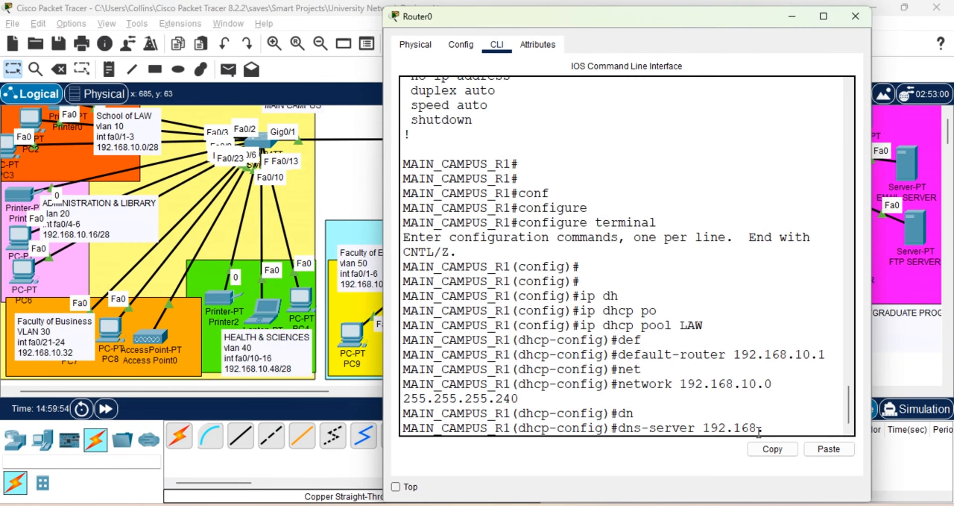
type(".10.115")
key("Return")
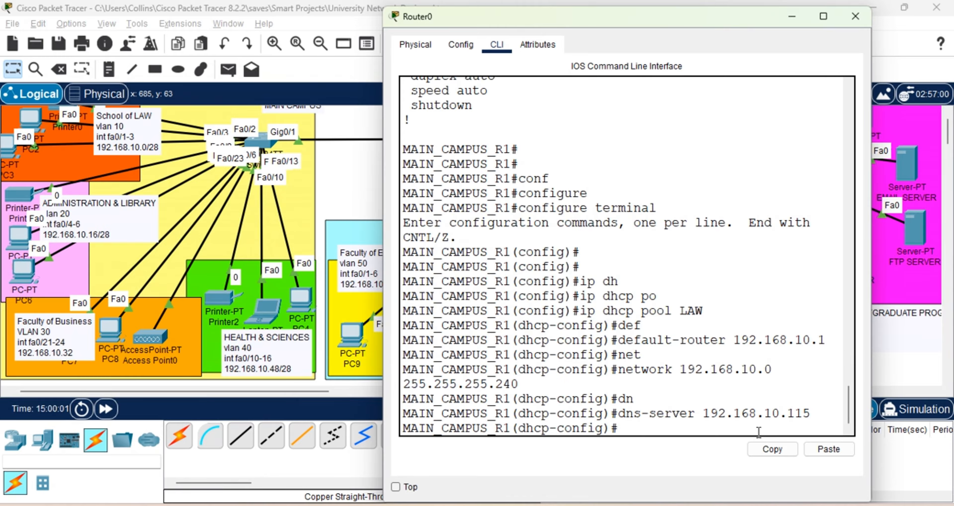
Set the LAW pool's domain name to netlabshub.com.
type("dom")
key("Tab")
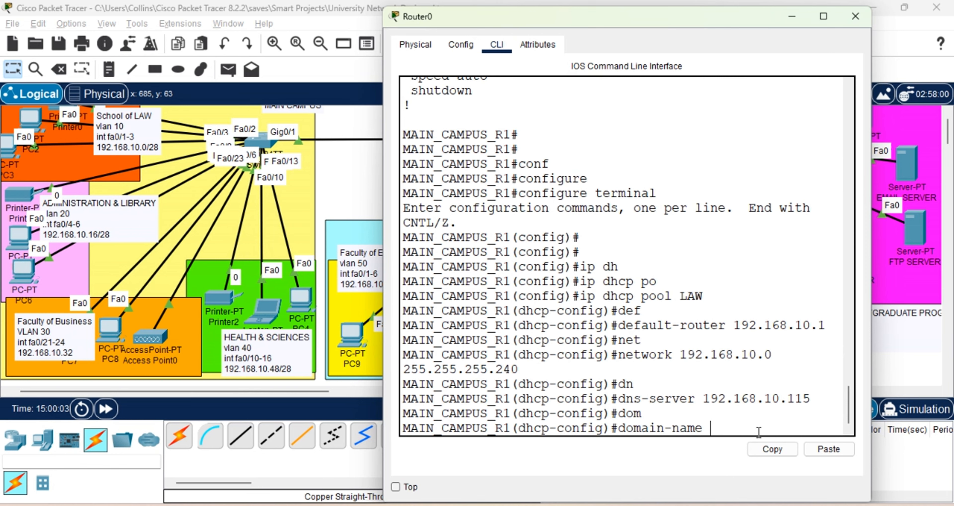
type("netlabshub.")
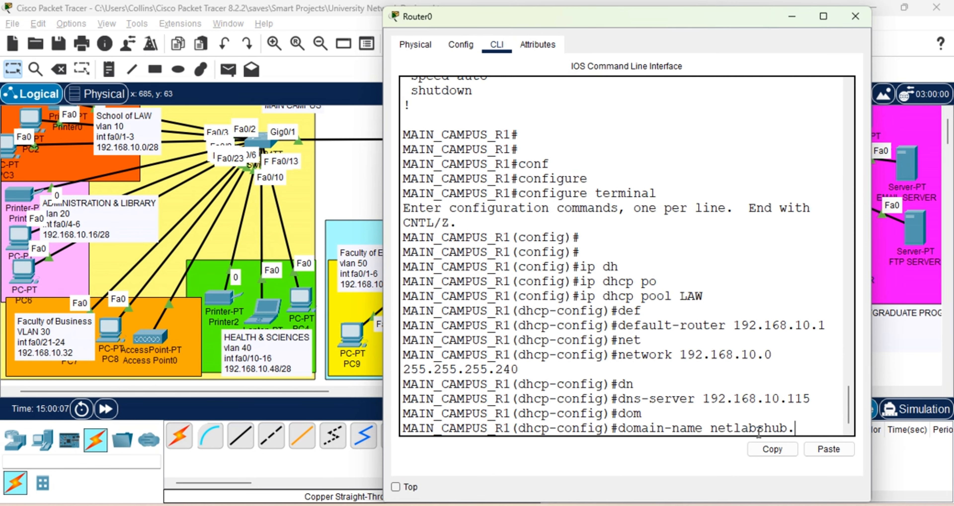
type("com")
key("Return")
key("Return")
Exit the LAW DHCP pool configuration to global configuration mode.
type("ex")
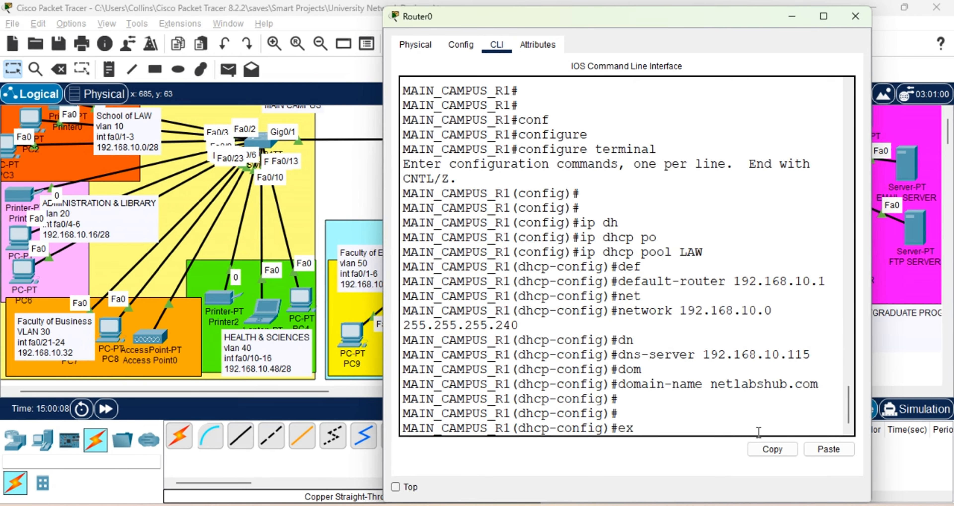
type("i")
key("Tab")
key("Return")
key("Return")
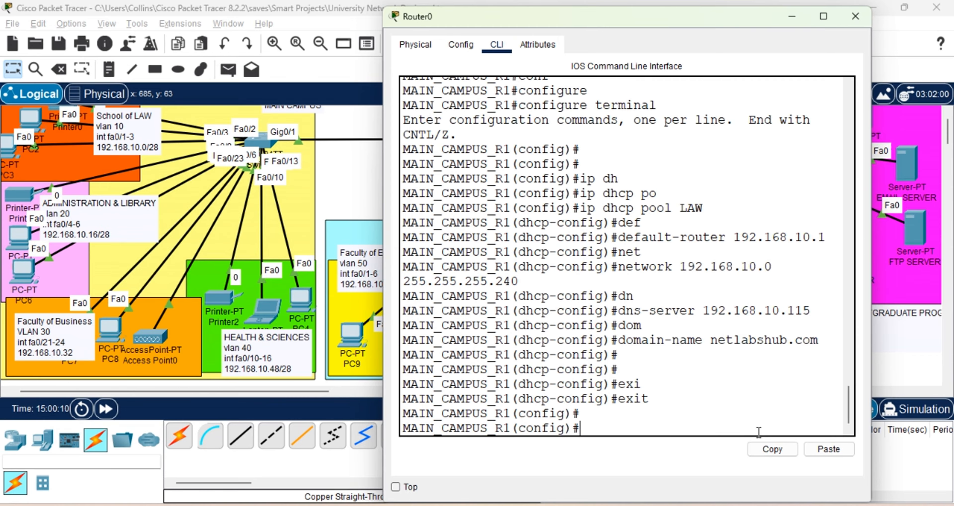
Create a DHCP pool named LIBRARY on the main campus router for the Administration & Library VLAN.
type("ip dh")
key("BackSpace")
key("BackSpace")
key("BackSpace")
key("BackSpace")
type("ip dh")
key("Tab")
type("po")
key("Tab")
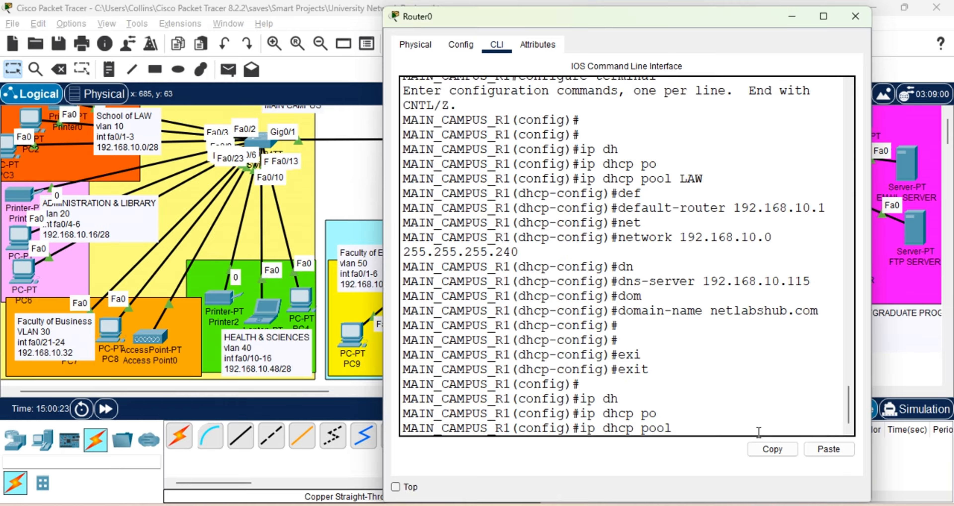
type("LIBRARY")
key("Return")
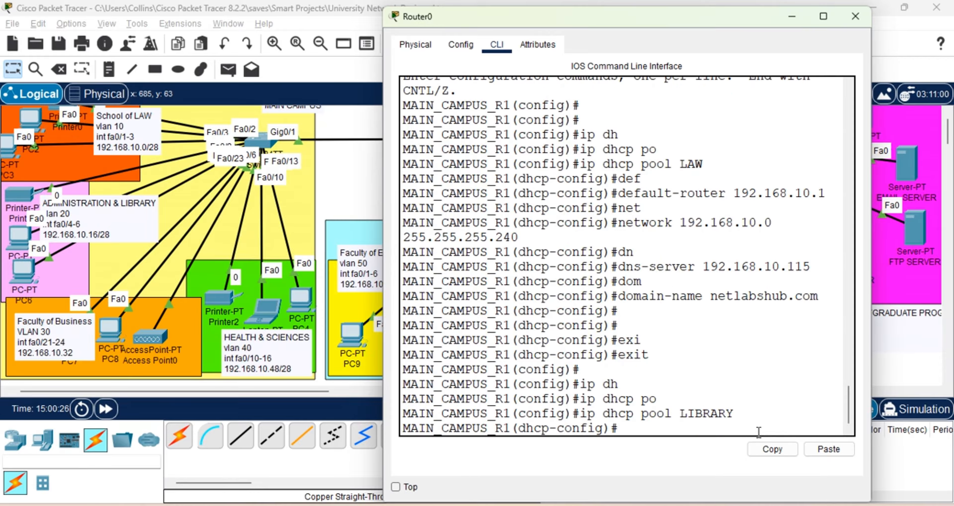
Set the LIBRARY pool's default router to 192.168.10.17.
type("de")
key("Tab")
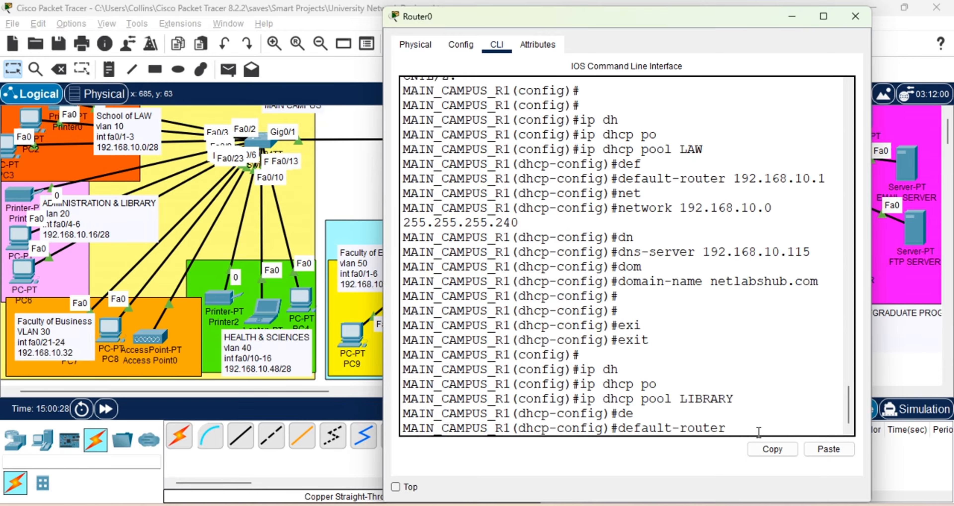
type("192.168.10.17")
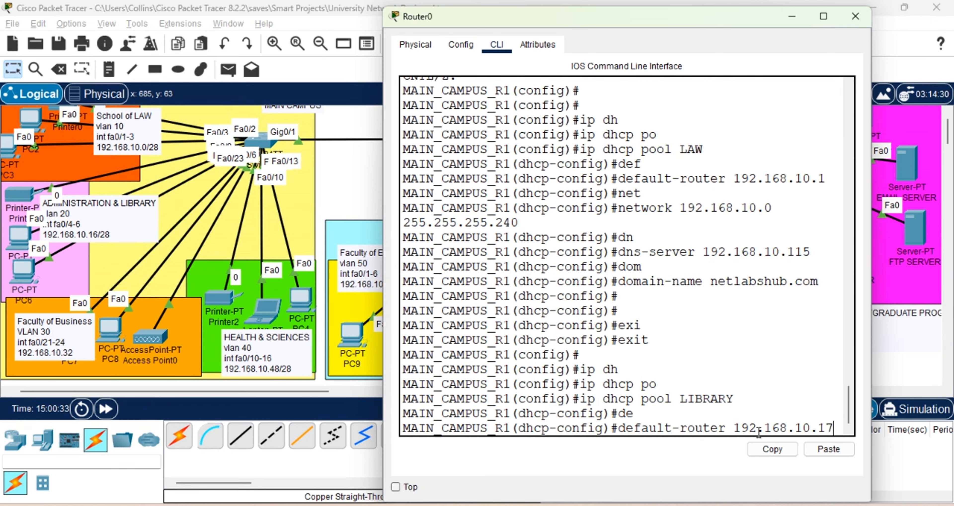
key("Return")
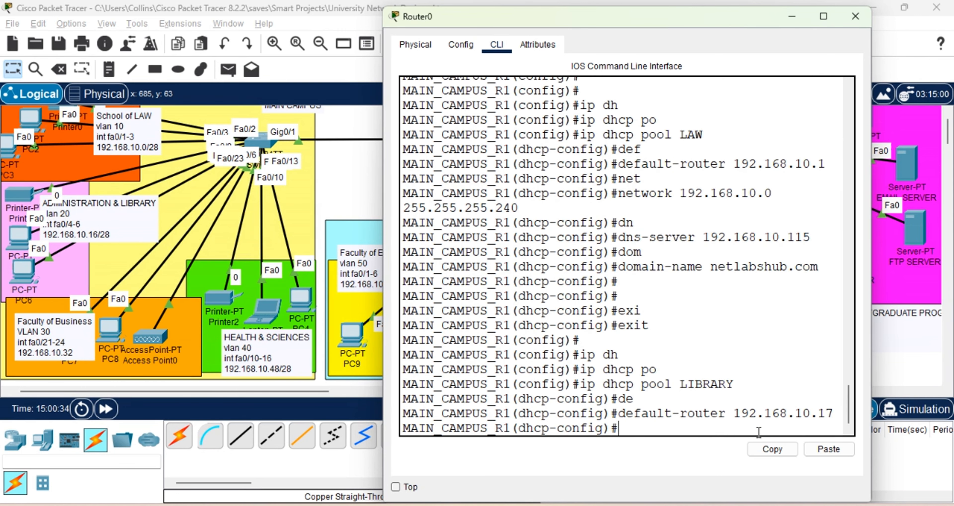
Set the LIBRARY pool's network to 192.168.10.16 with subnet mask 255.255.255.240.
type("net")
key("Tab")
type("192")
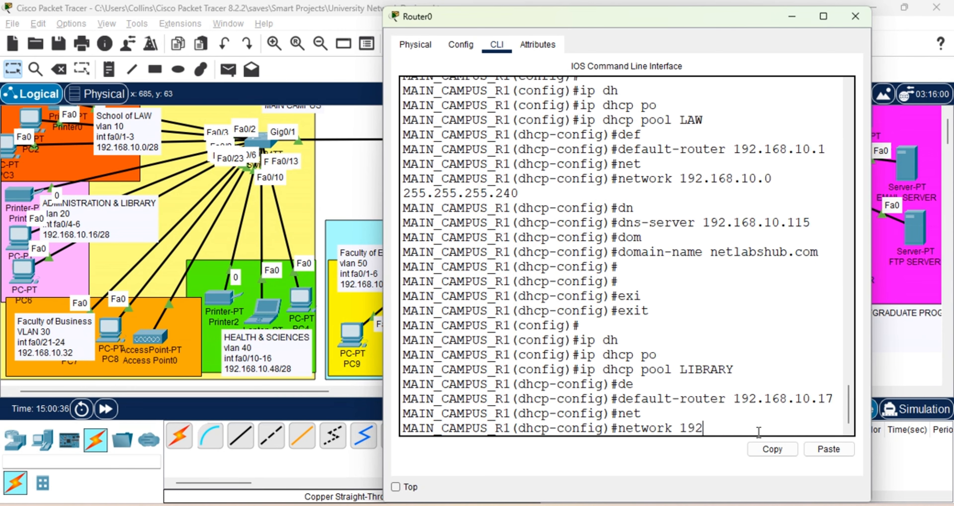
type(".168.10.16 2")
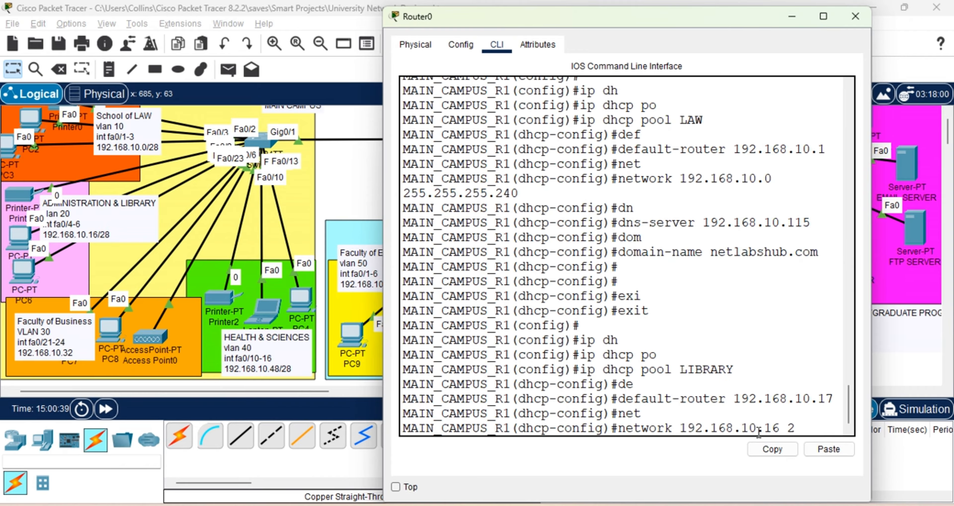
type("555")
key("BackSpace")
type("255.255")
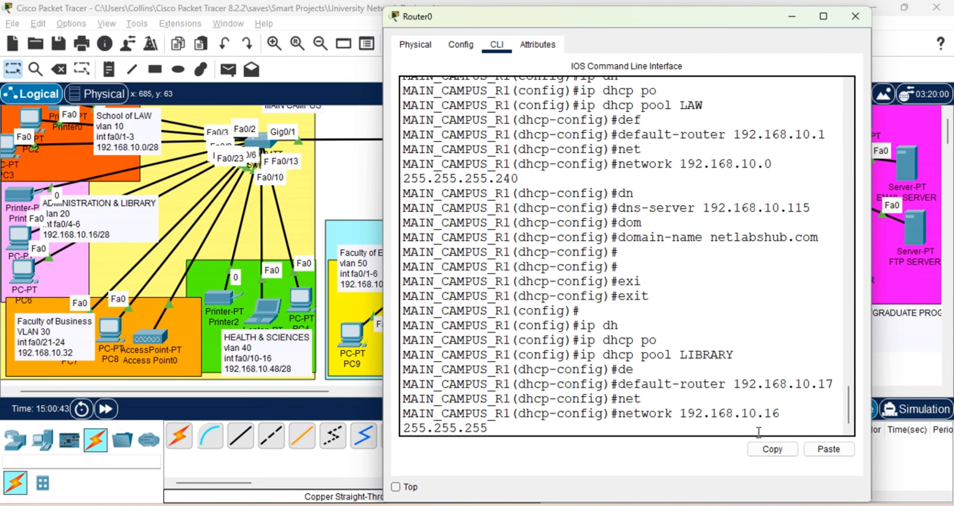
type(".240")
key("Return")
key("Return")
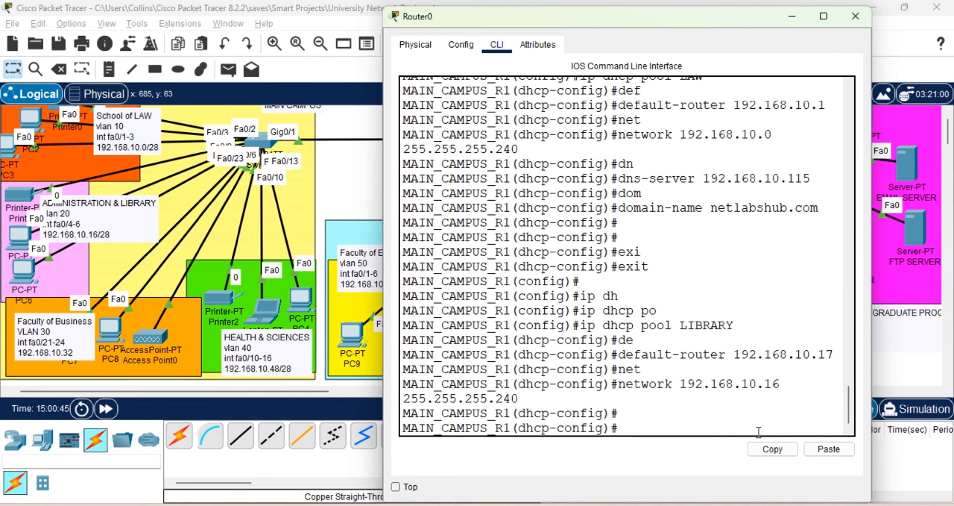
type("des")
key("Tab")
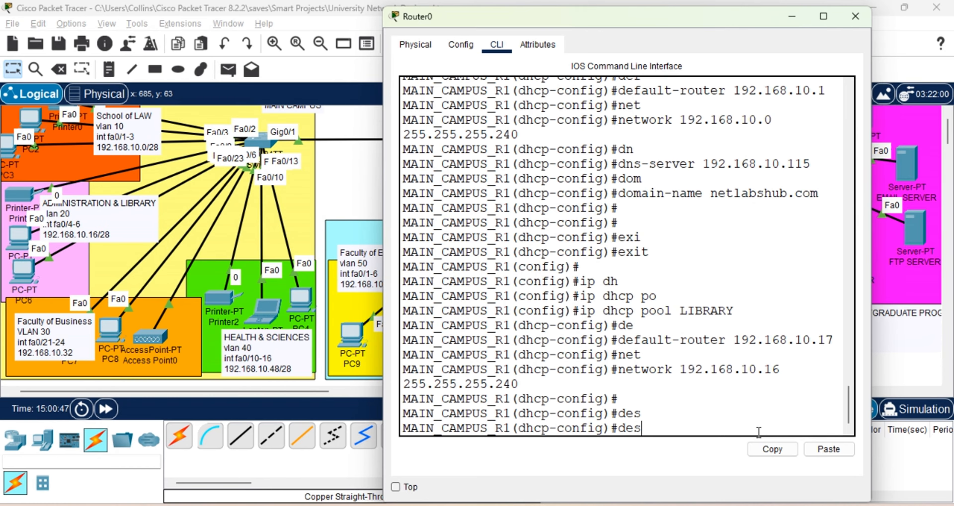
key("BackSpace")
key("BackSpace")
key("BackSpace")
Set the LIBRARY pool's domain name to netlabshub.com.
type("dom")
key("Tab")
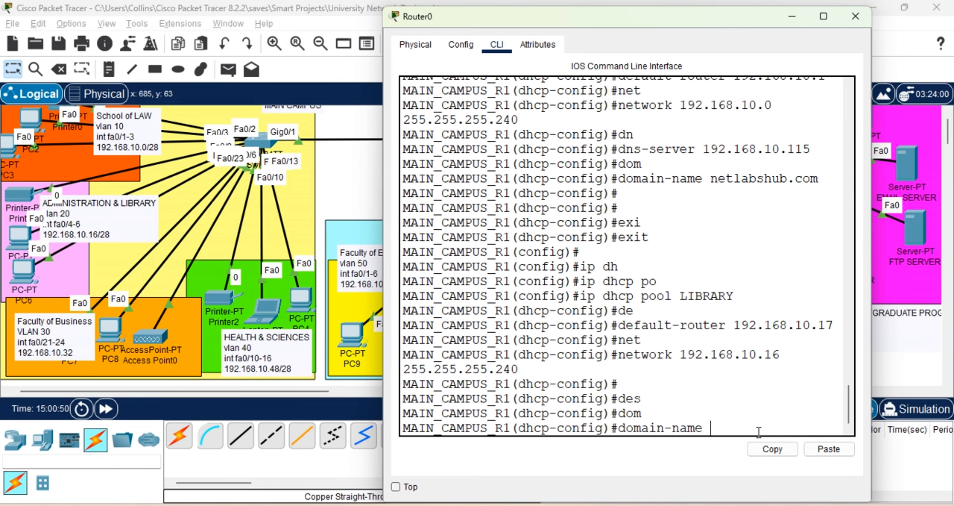
type("netlabshub.co")
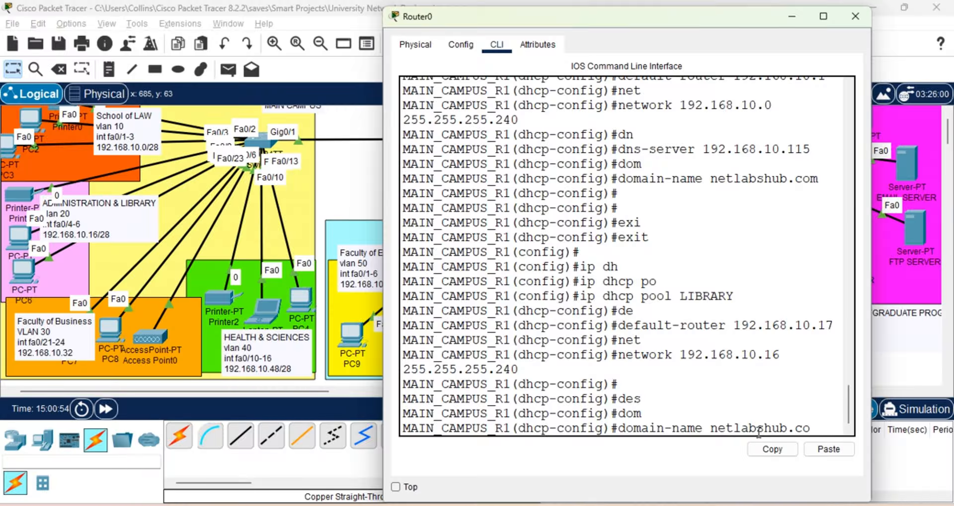
type("m")
key("Return")
Set the LIBRARY pool's DNS server to 192.168.10.115.
type("dn")
key("Tab")
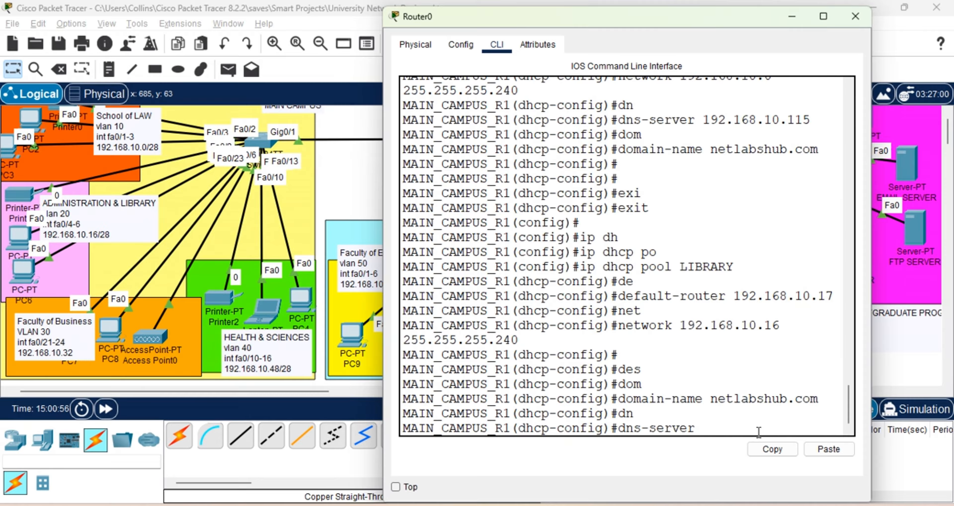
type("192.168.10.115")
key("Return")
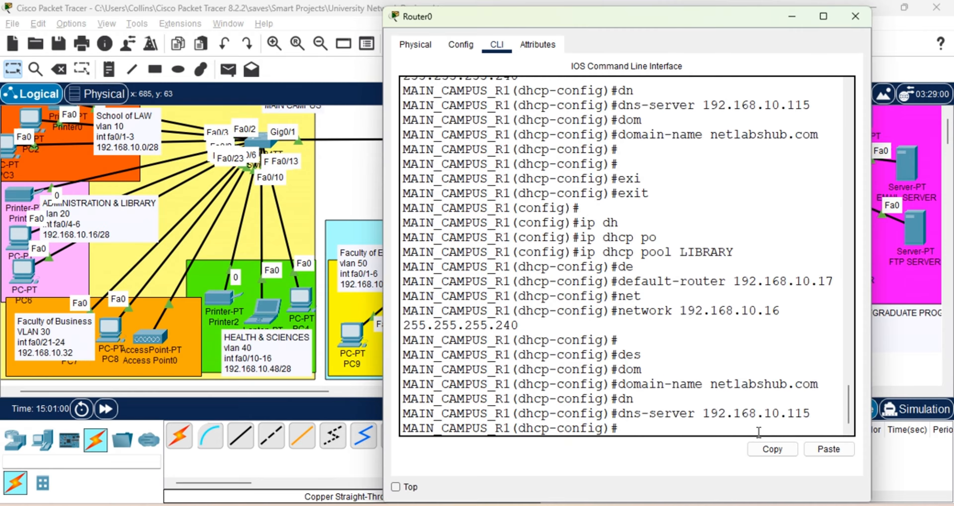
key("Return")
End the LIBRARY pool configuration and save the router's running configuration.
type("end")
key("Return")
key("Return")
type("wr")
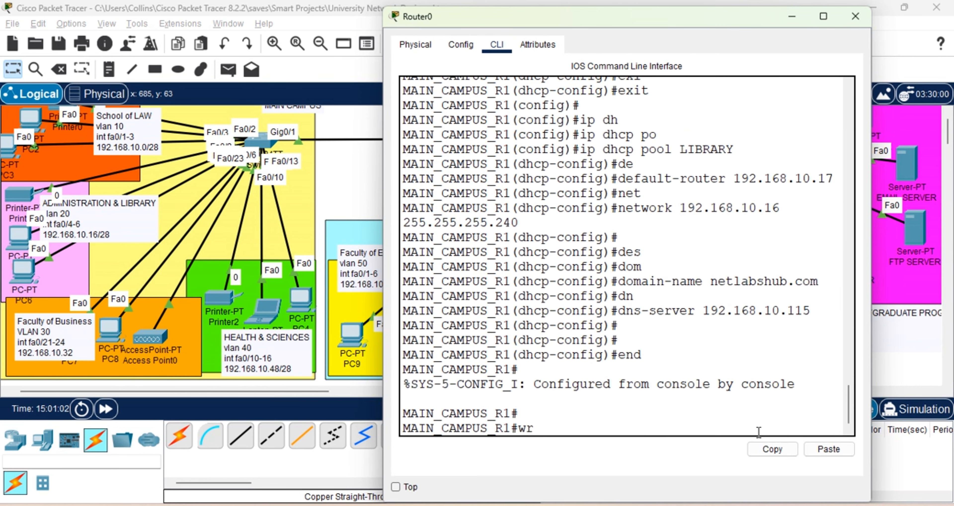
key("Return")
Enter global configuration mode on the main campus router from privileged mode.
type("conf")
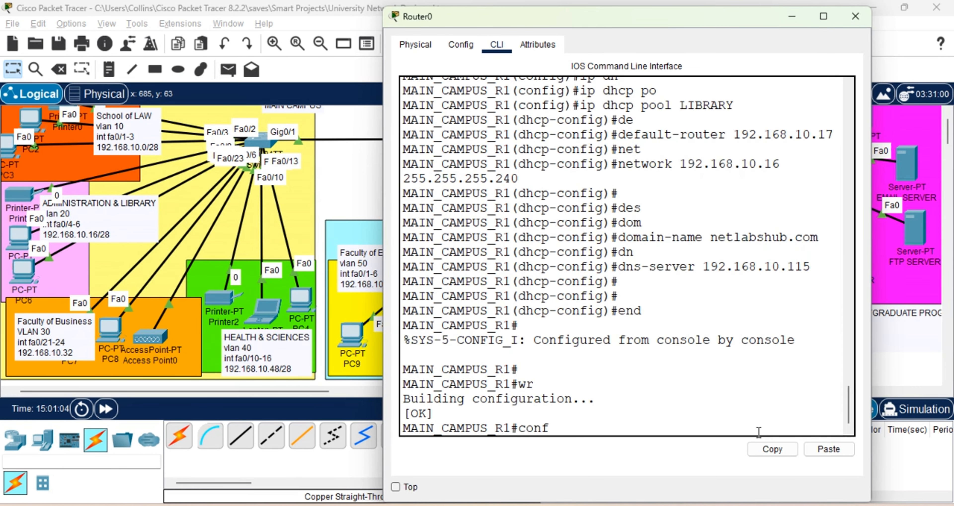
key("Tab")
type("terminal")
key("Return")
key("Return")
key("Return")
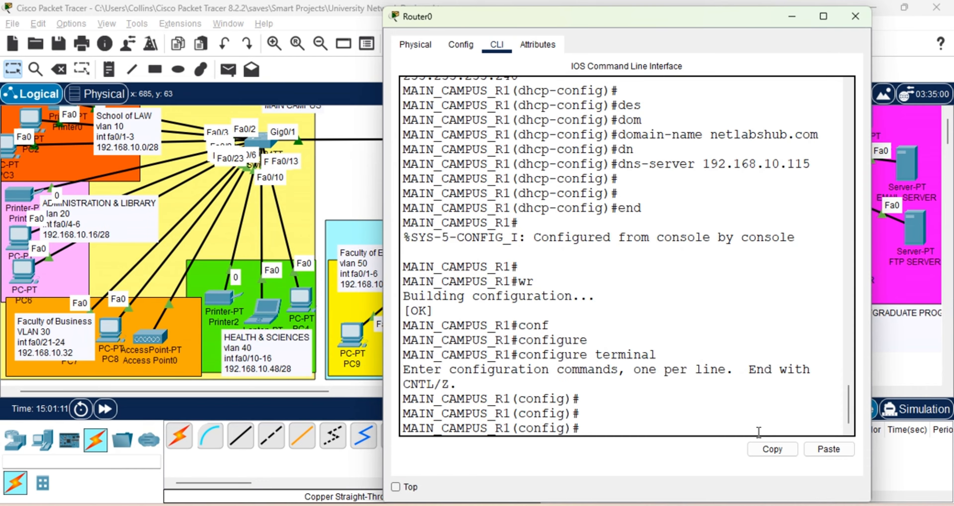
Create a DHCP pool named BUSINESS_ECONOMICS for the Faculty of Business VLAN.
type("ip dh")
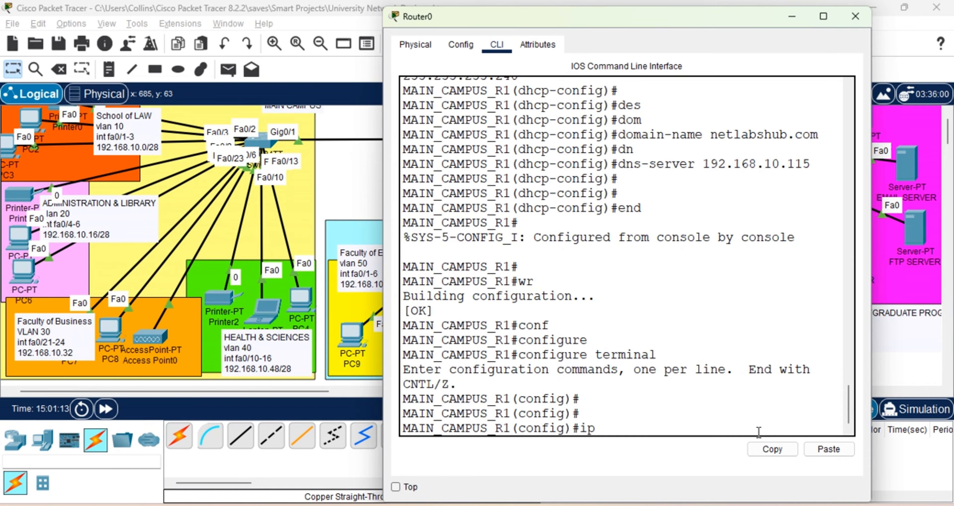
key("Tab")
type("po")
key("Tab")
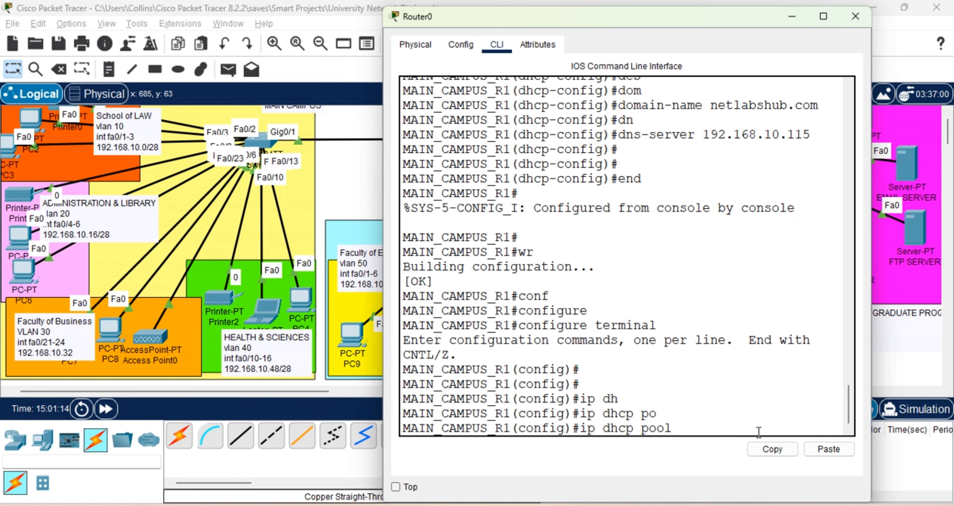
type("BUSINESS")
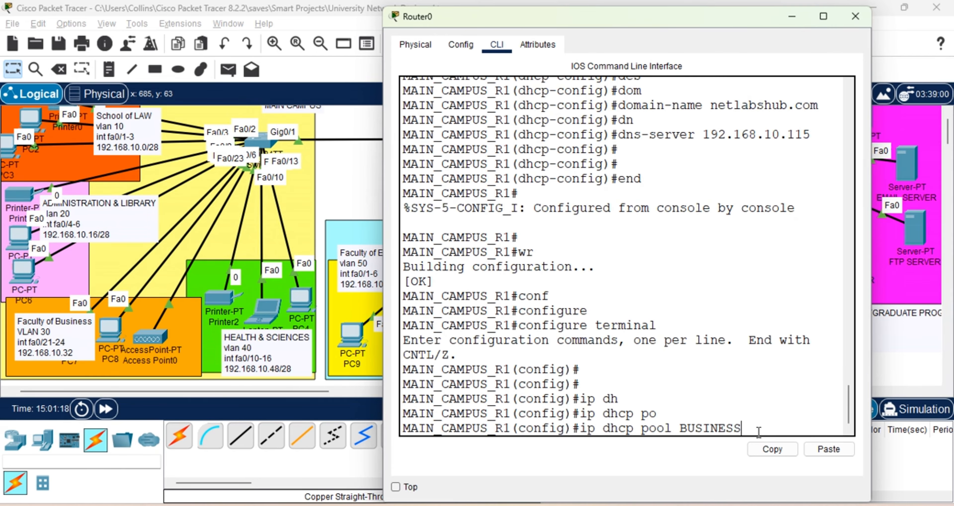
type("_ECONOMICS")
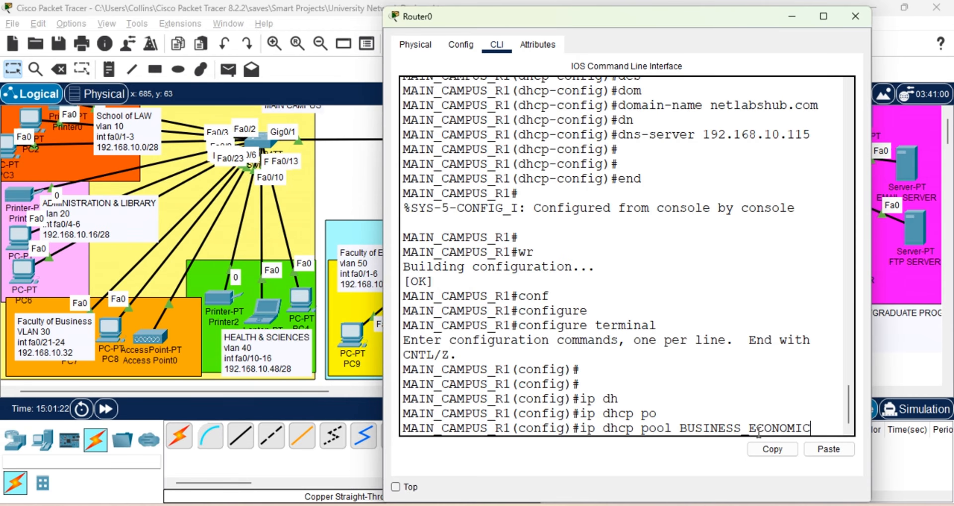
key("Return")
key("Return")
type("ip")
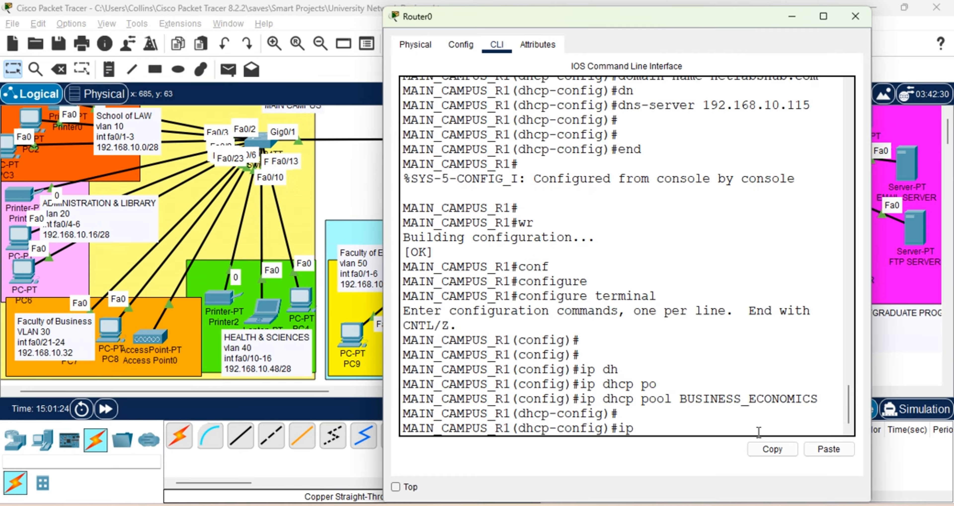
key("BackSpace")
key("BackSpace")
Set the BUSINESS_ECONOMICS pool's default router to 192.168.10.33.
type("def")
key("Tab")
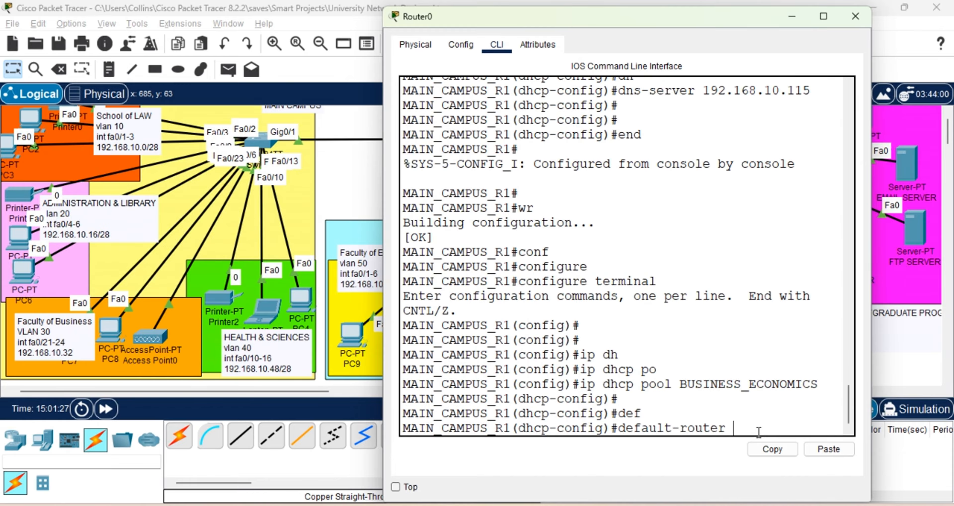
type("192.168.10.")
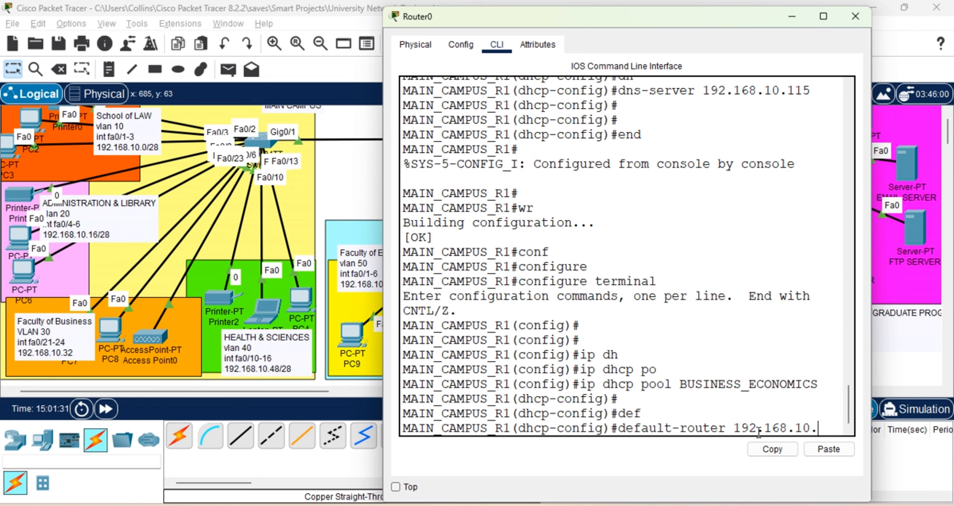
type("33")
key("Return")
Set the BUSINESS_ECONOMICS pool's network to 192.168.10.32 with subnet mask 255.255.255.240.
type("net")
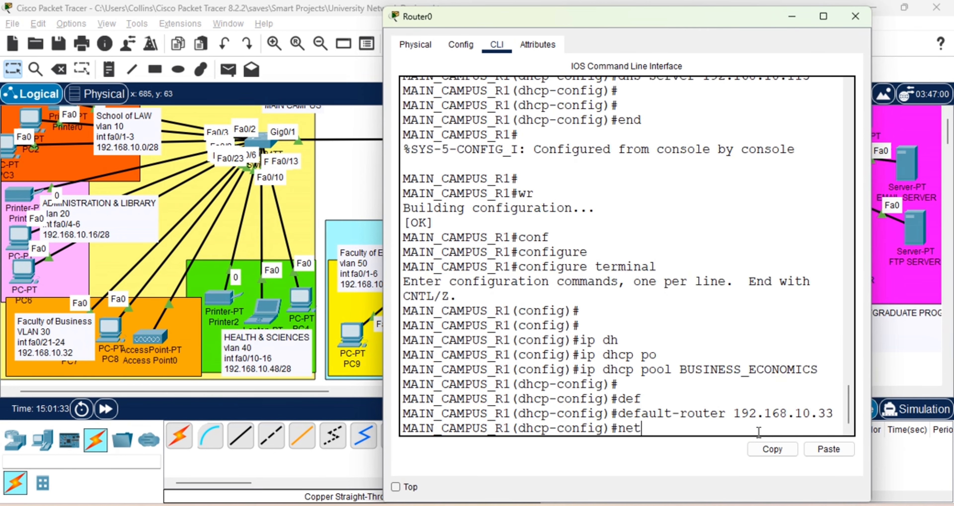
key("Tab")
type("192.1")
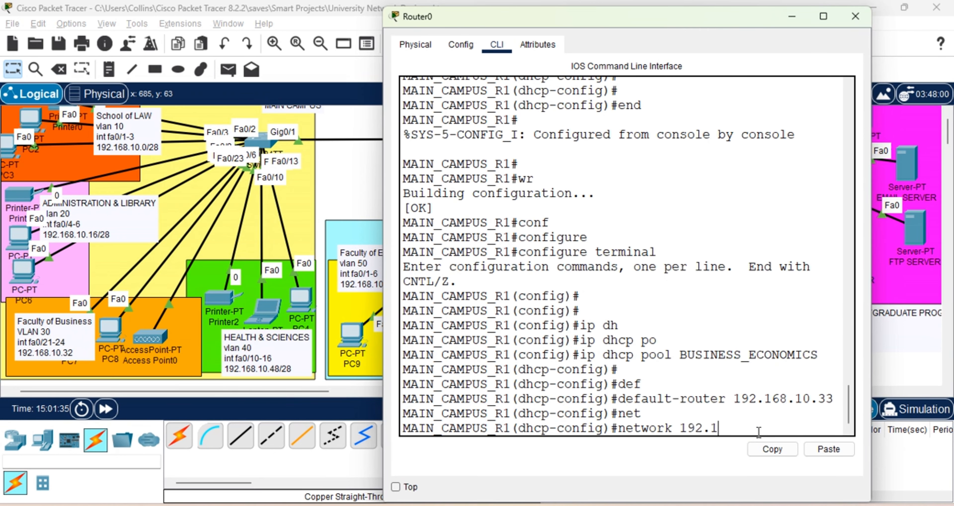
type("68.10.32 2")
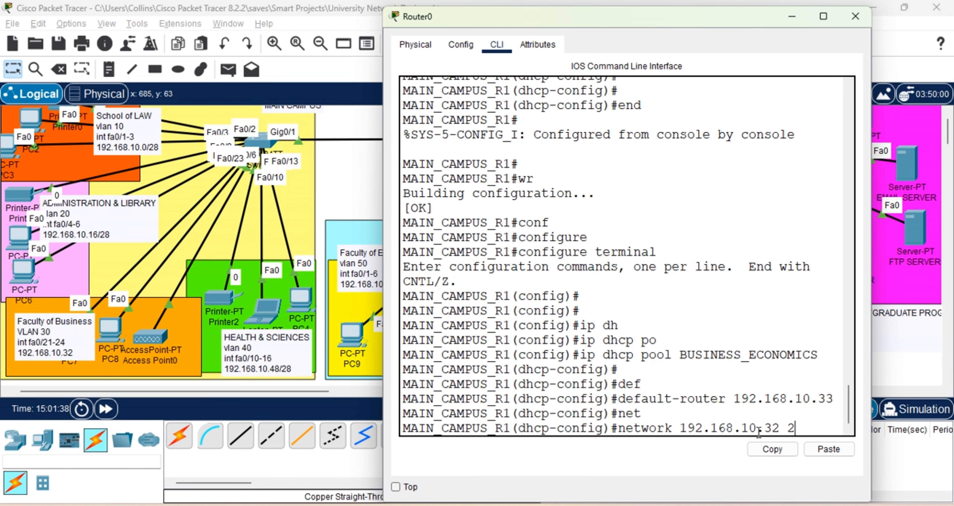
type("55.255.255.240")
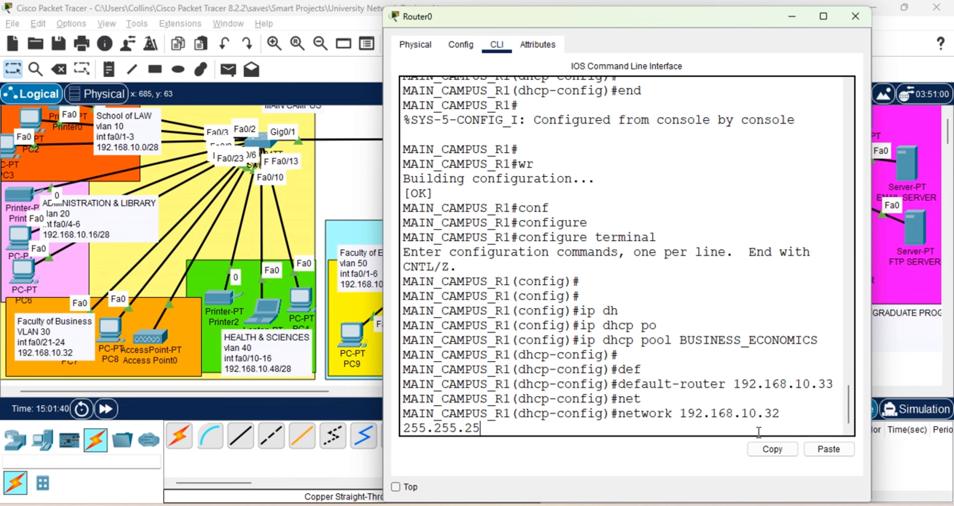
key("Return")
key("Return")
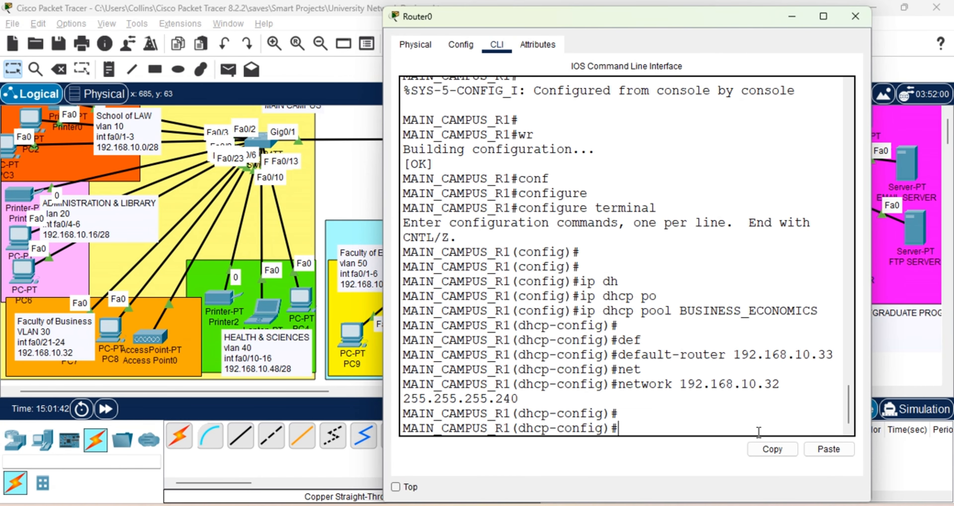
type("net")
key("BackSpace")
key("BackSpace")
Set the BUSINESS_ECONOMICS pool's domain name to netlabshub.com.
type("dom")
key("Tab")
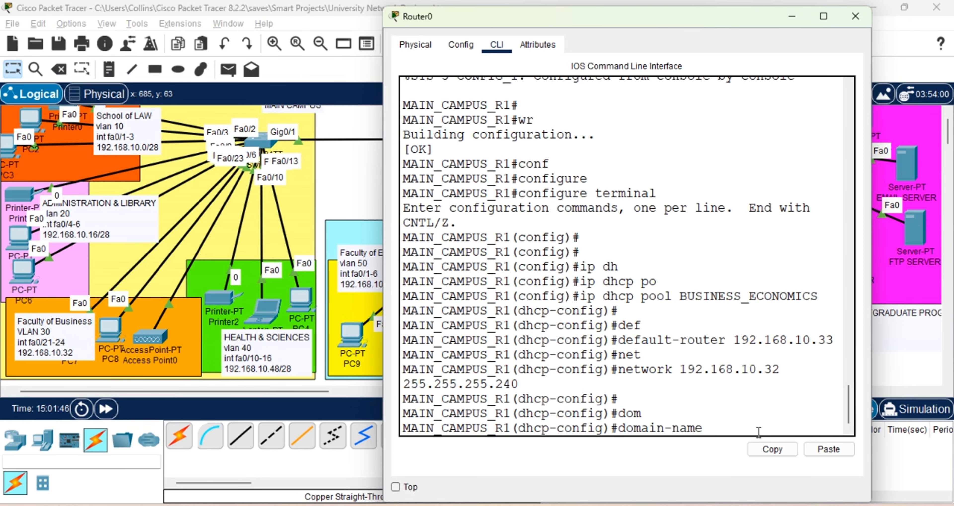
type("netlabshub.com")
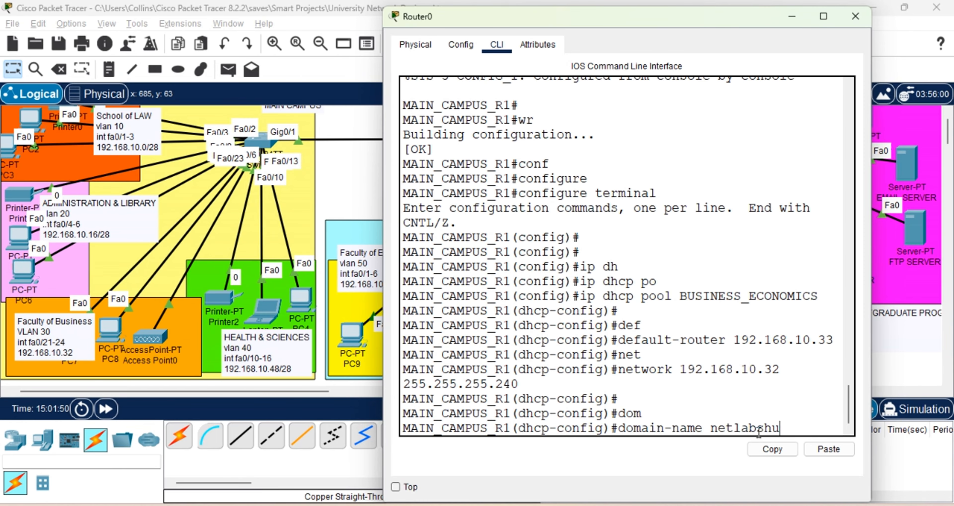
key("Return")
key("Return")
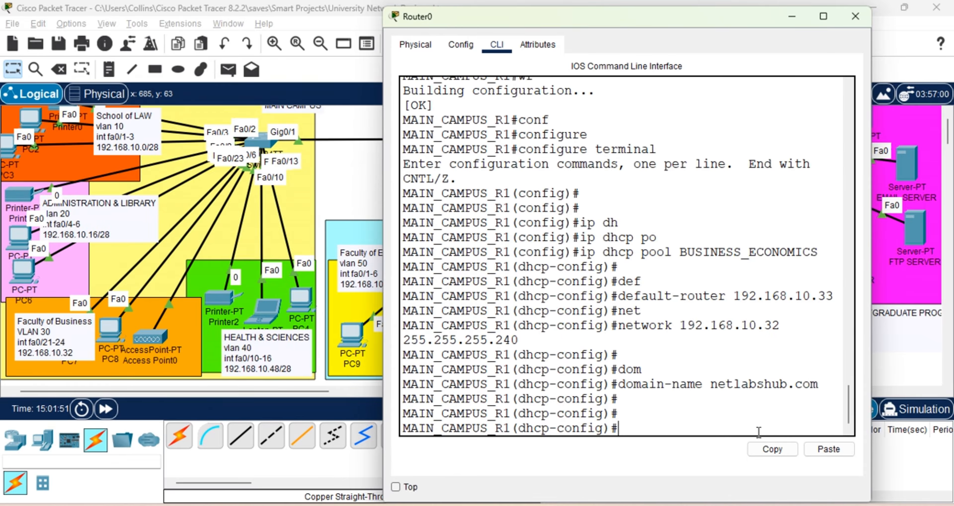
Set the BUSINESS_ECONOMICS pool's DNS server to 192.168.10.115.
type("dn")
key("Tab")
type("19")
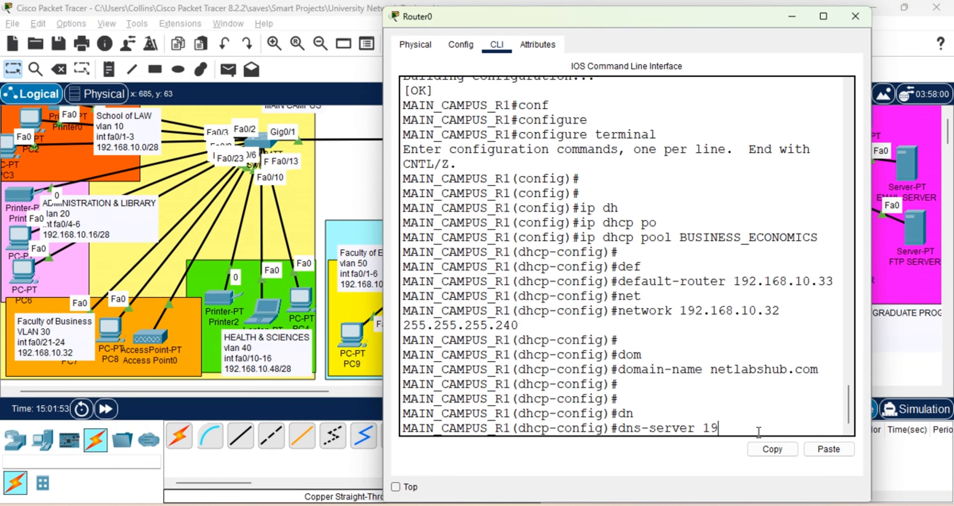
type("2.168.10.1")
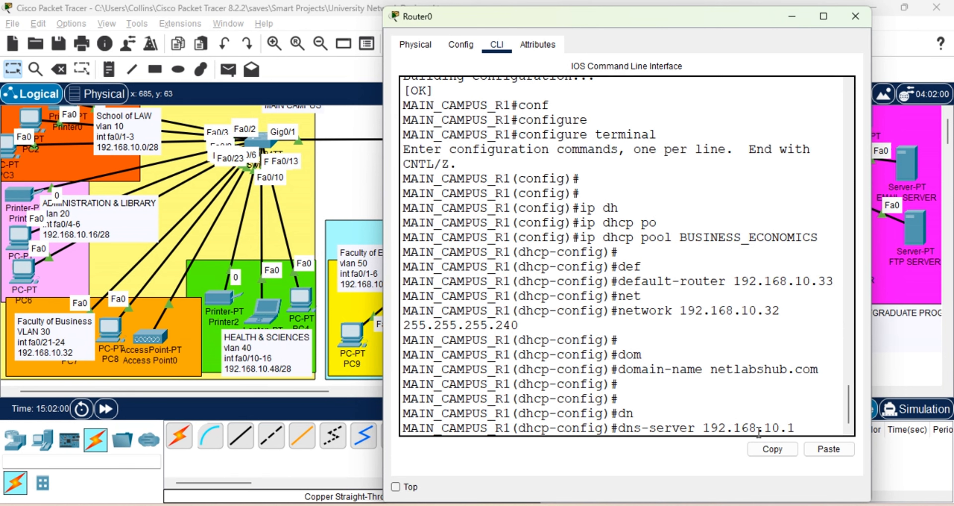
type("15")
key("Return")
key("Return")
key("Return")
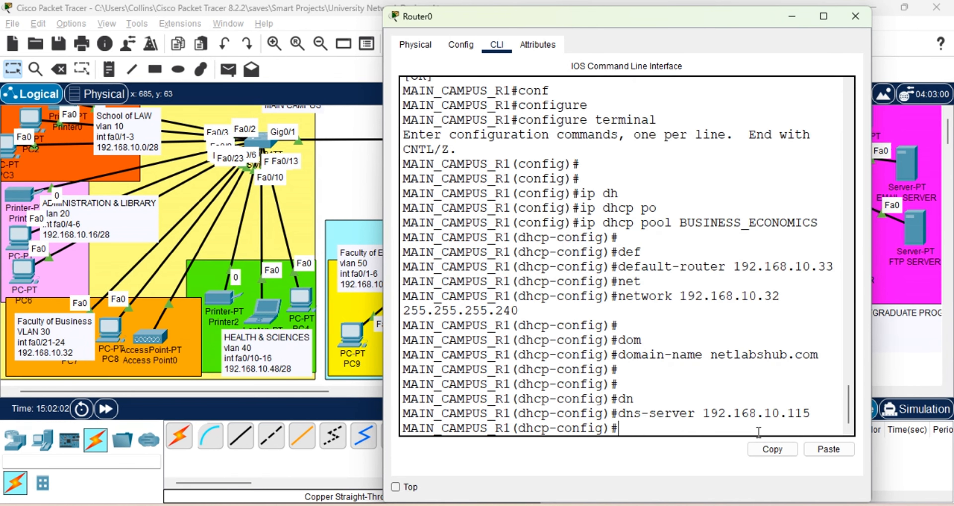
Exit the BUSINESS_ECONOMICS DHCP pool configuration to global configuration mode.
type("exi")
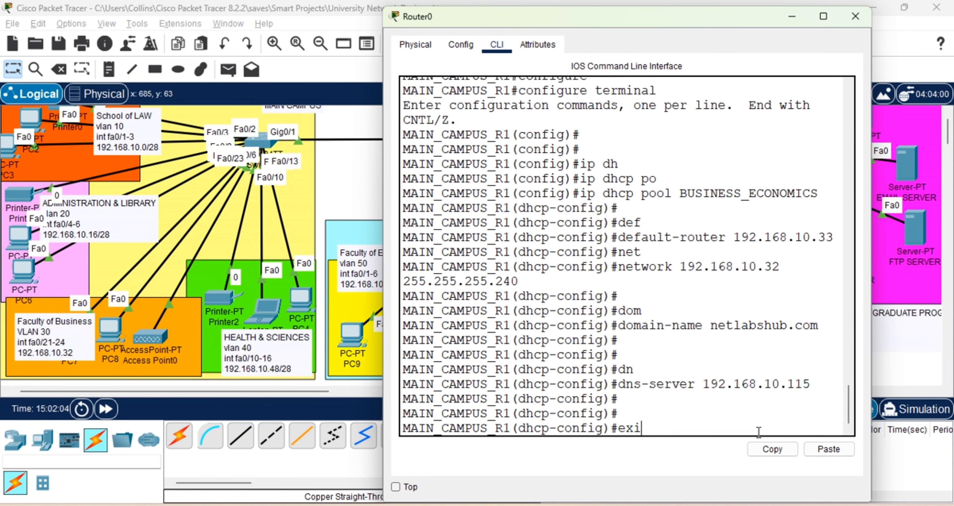
key("Tab")
key("Return")
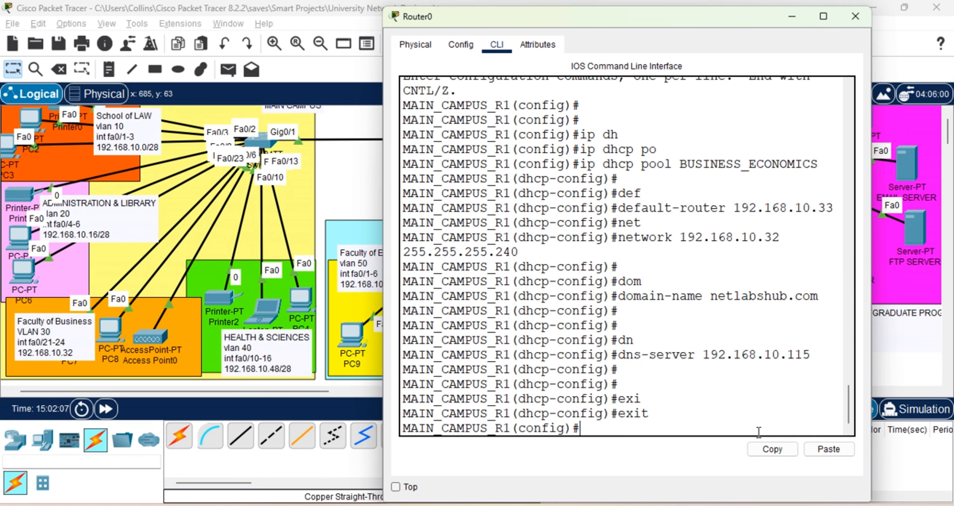
Create a DHCP pool named HEALTH on the main campus router.
type("ip dh")
key("Tab")
type("po")
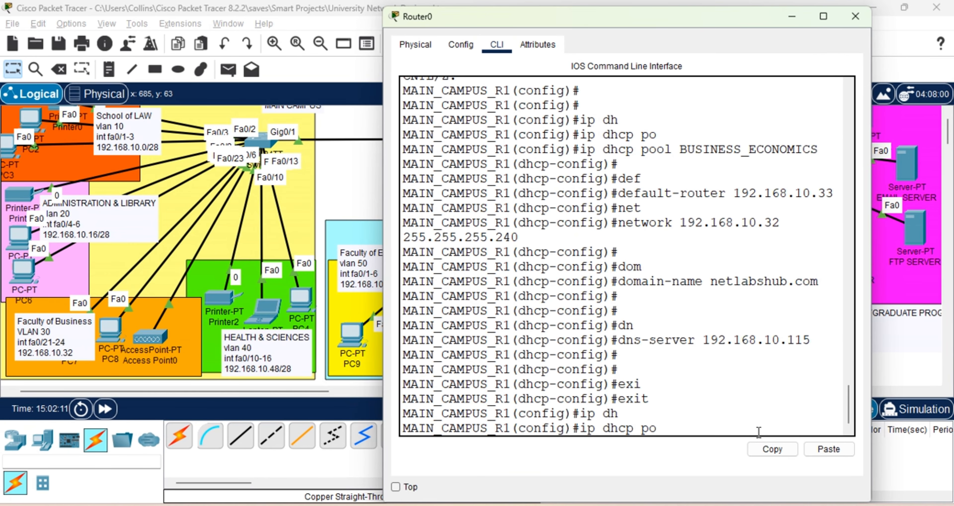
key("Tab")
type("HEALTH")
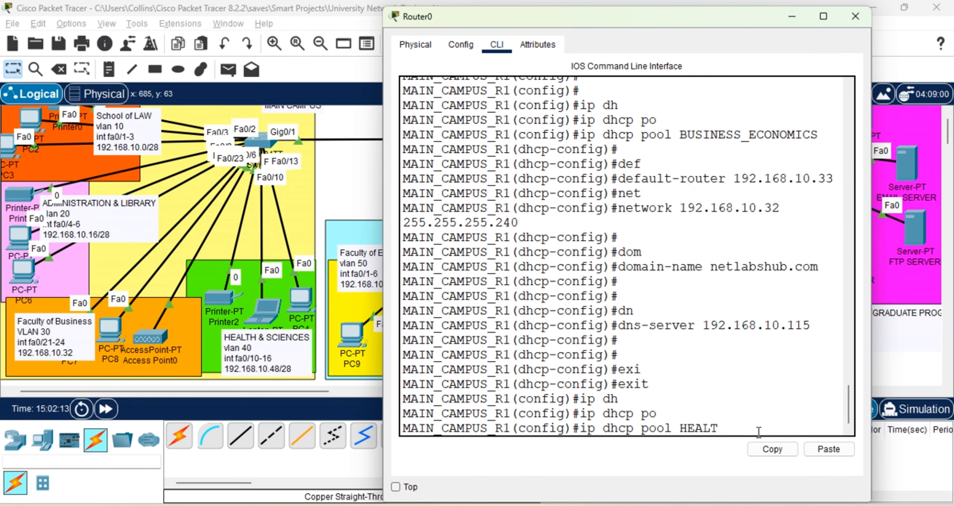
key("Return")
Set the HEALTH pool's default router to 192.168.10.49.
type("def")
key("Tab")
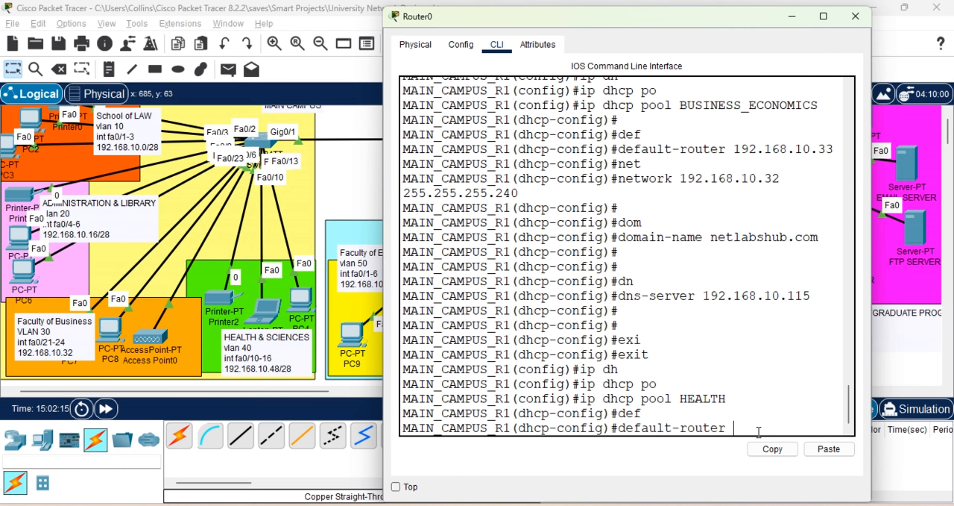
type("192.168.10")
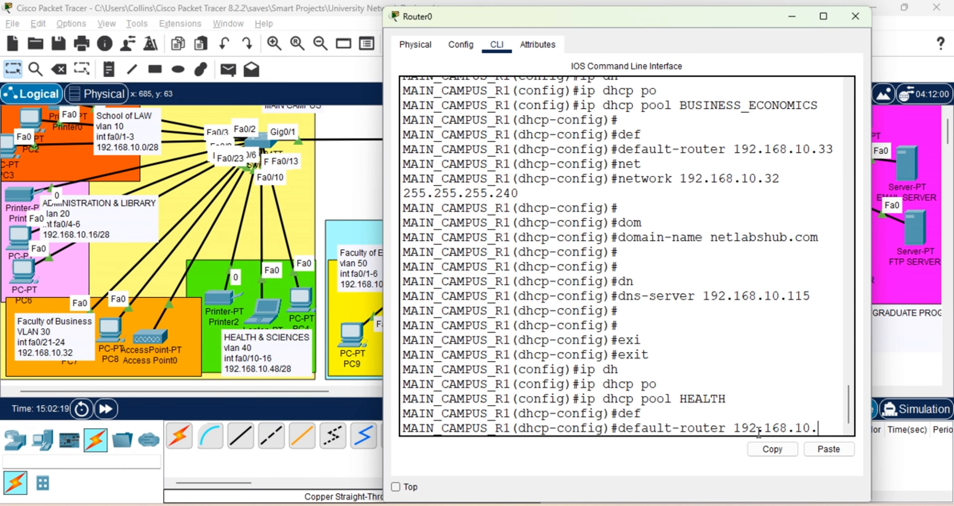
type(".49")
key("Return")
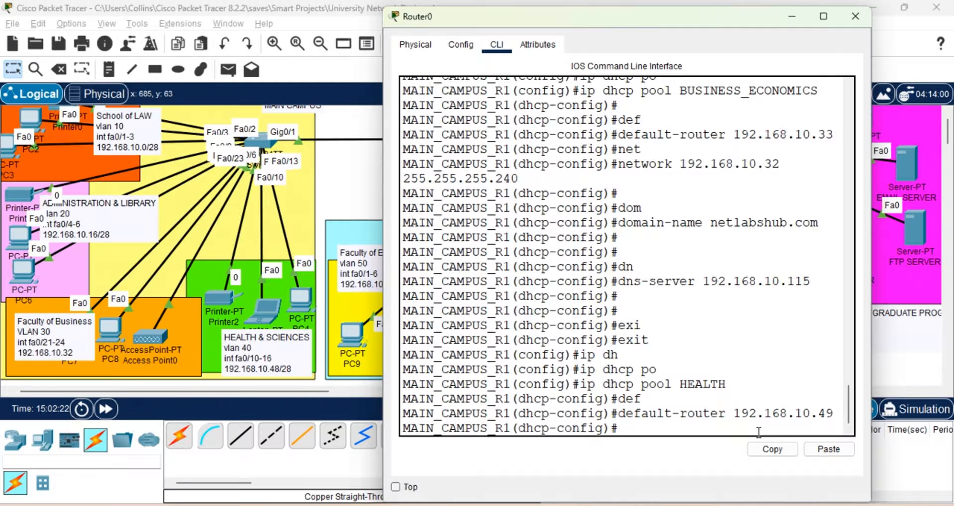
Set the HEALTH pool's network to 192.168.10.48 with subnet mask 255.255.255.240.
type("net")
key("Tab")
type("192")
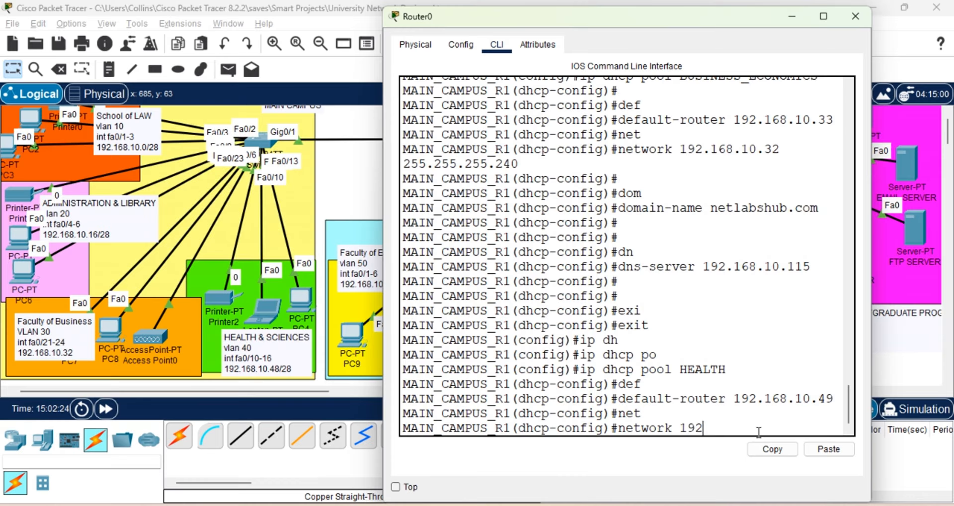
type(".168.10.48 255.255.2")
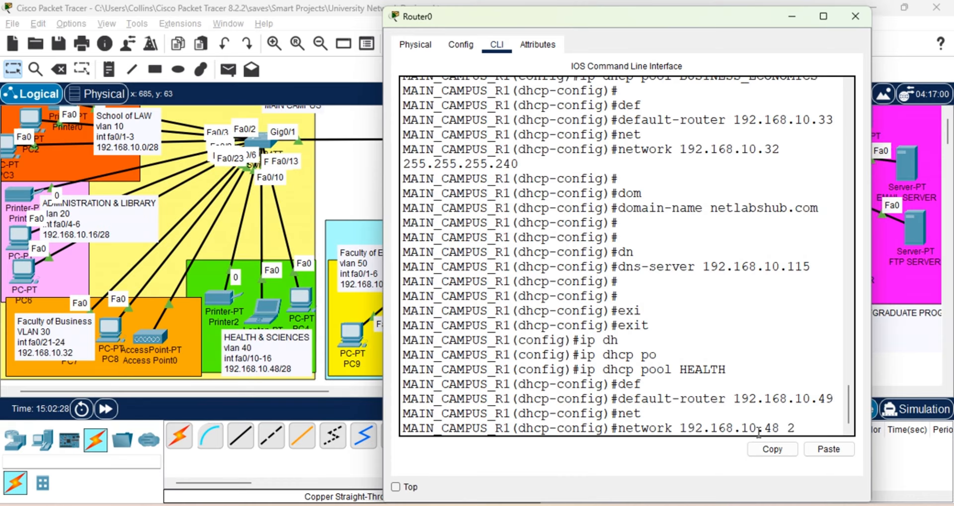
type("55.255.240")
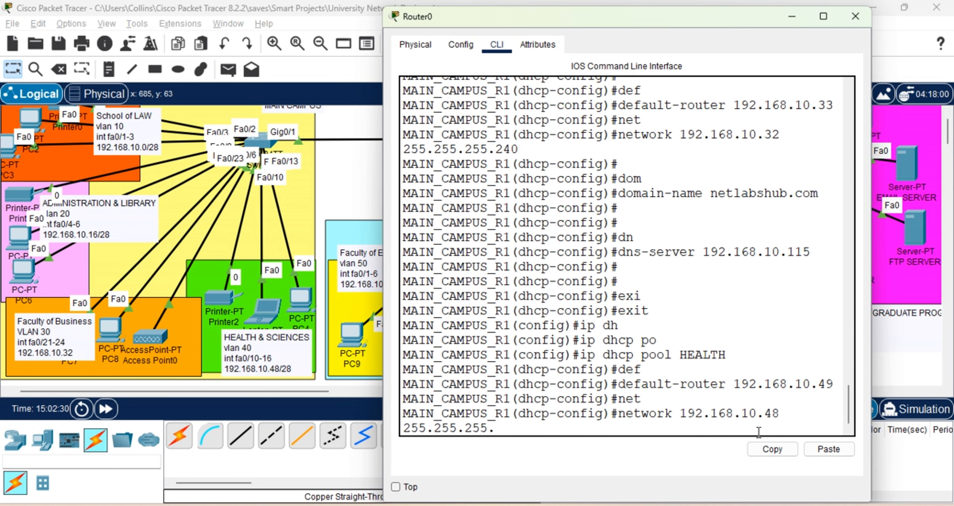
key("Return")
key("Return")
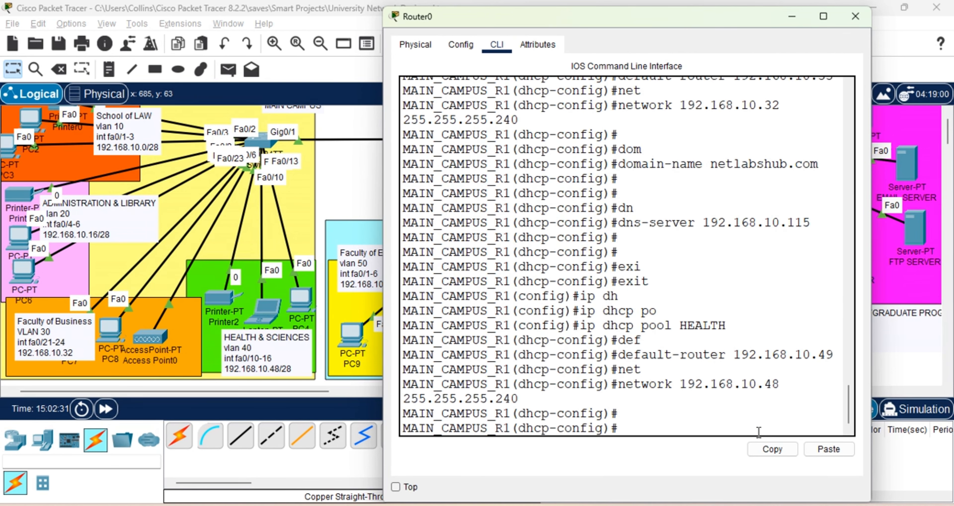
Set the HEALTH pool's DNS server to 192.168.10.115.
type("dn")
key("Tab")
type("192")
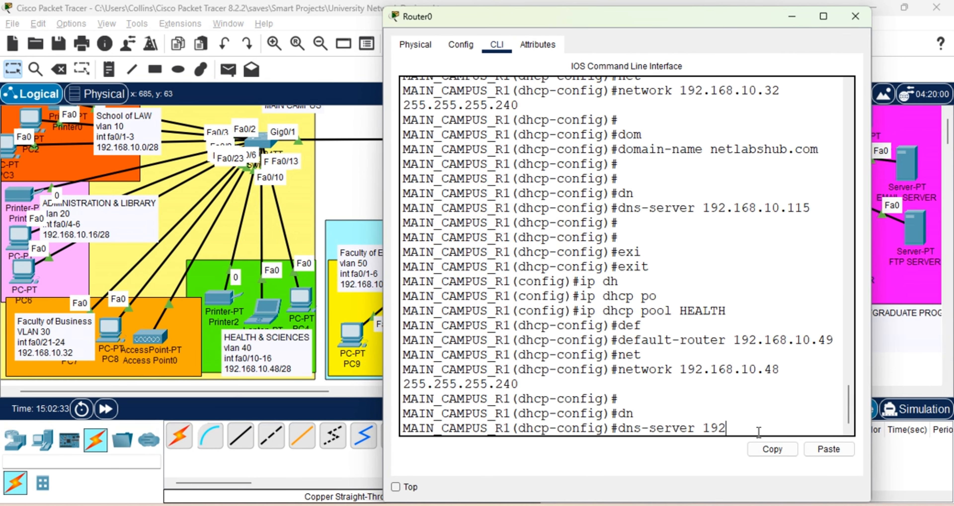
type(".168.10.115")
key("Return")
Set the HEALTH pool's domain name to netlabshub.com.
type("dom")
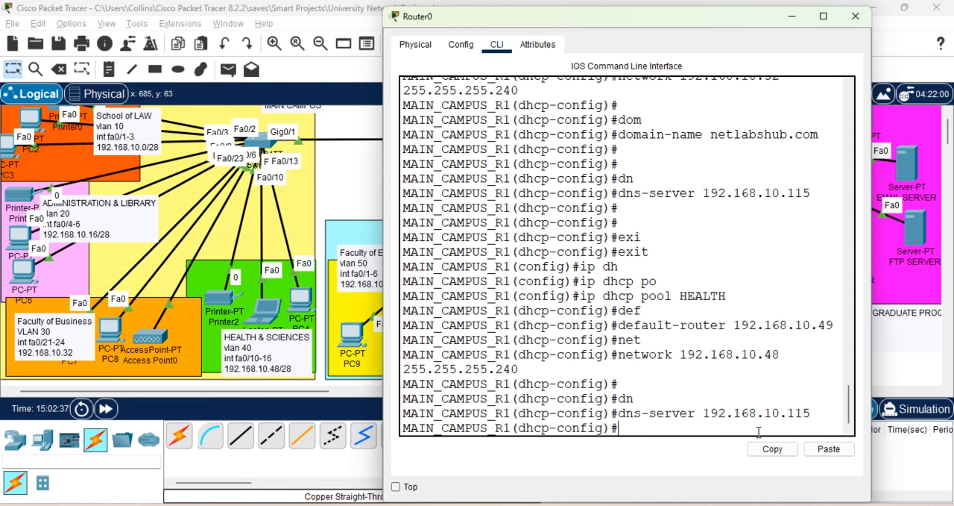
key("Tab")
type("192.168")
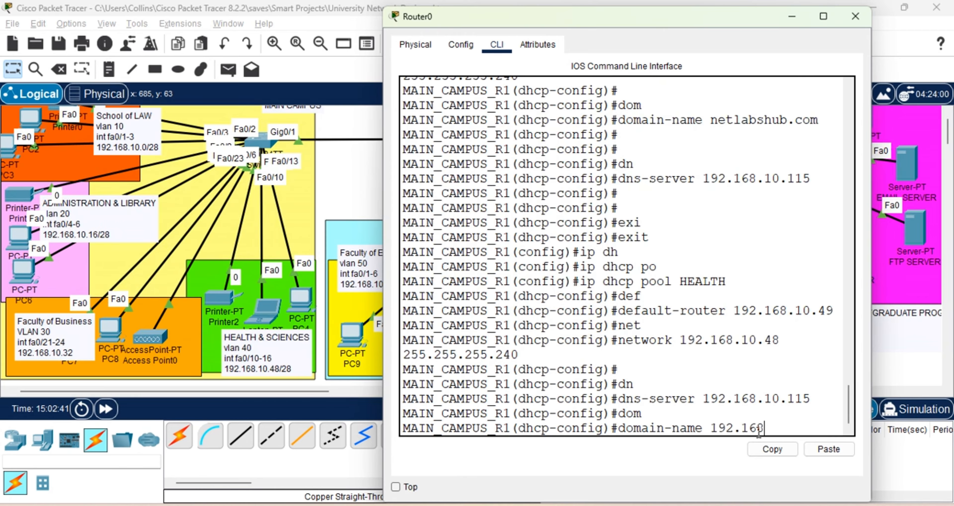
key("BackSpace")
key("BackSpace")
key("BackSpace")
key("BackSpace")
key("BackSpace")
key("BackSpace")
key("BackSpace")
type("netlabshub")
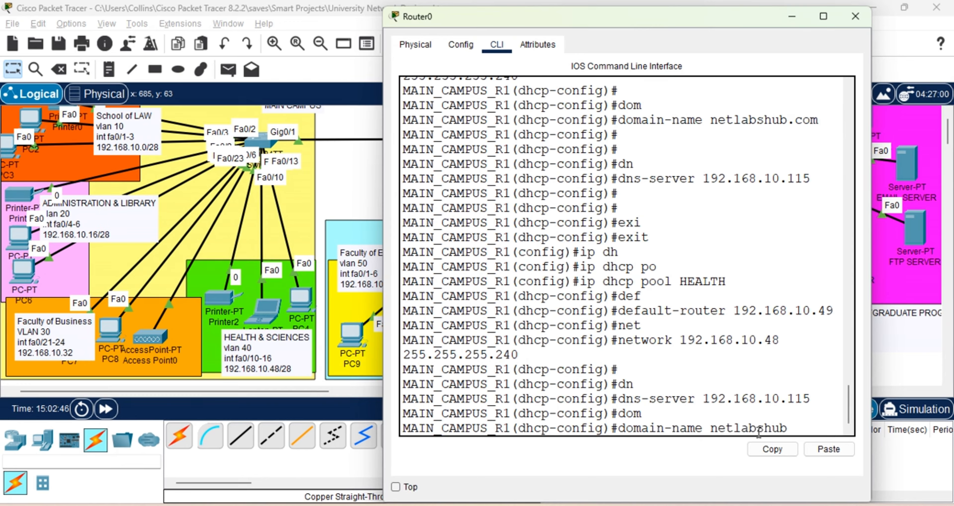
type(".com")
key("Return")
key("Return")
key("Return")
key("Return")
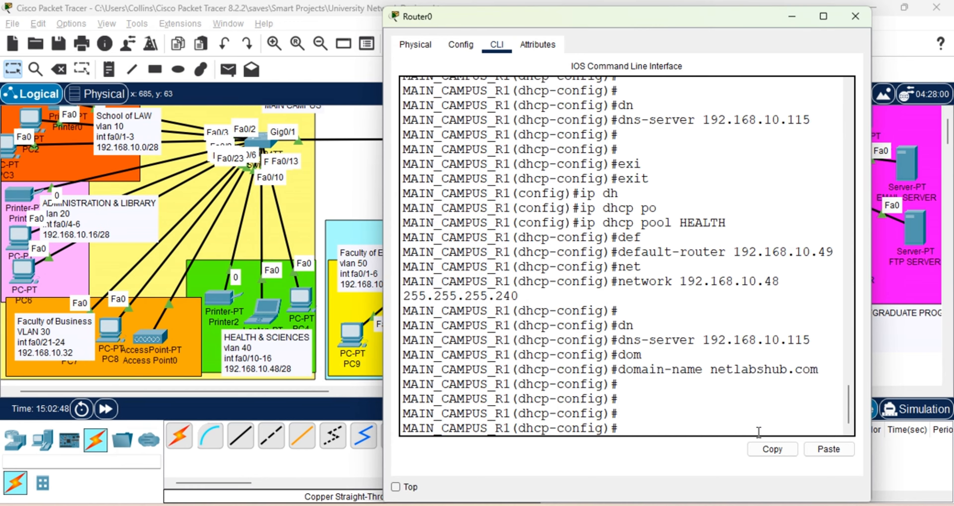
Exit the HEALTH DHCP pool configuration to global configuration mode.
type("exi")
key("Tab")
key("Return")
key("Return")
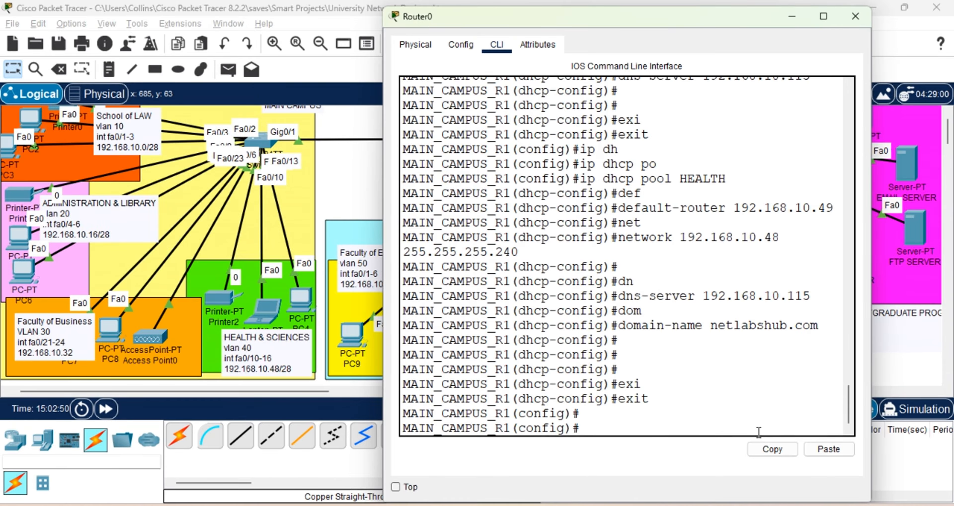
Exclude the addresses 192.168.10.1 through 192.168.10.5 from DHCP assignment.
type("ip d")
type("po")
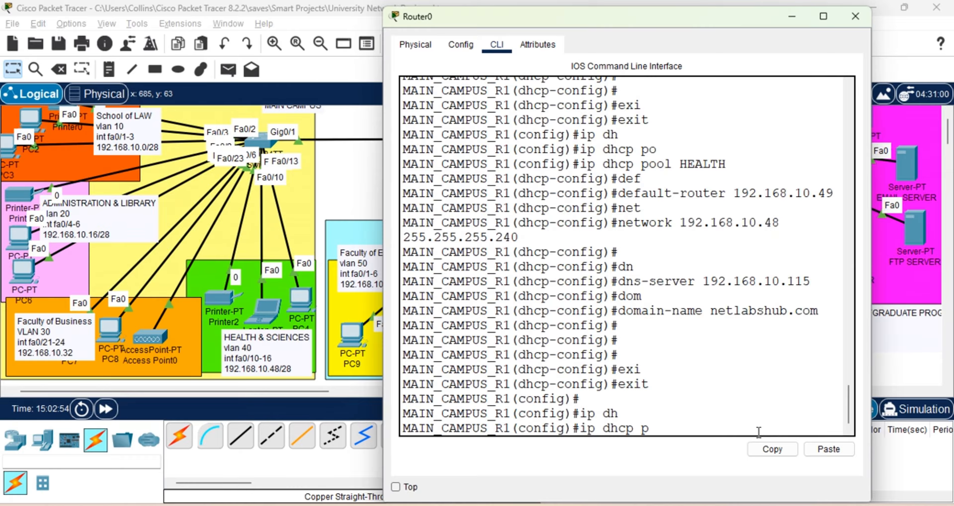
key("Tab")
key("BackSpace")
key("BackSpace")
key("BackSpace")
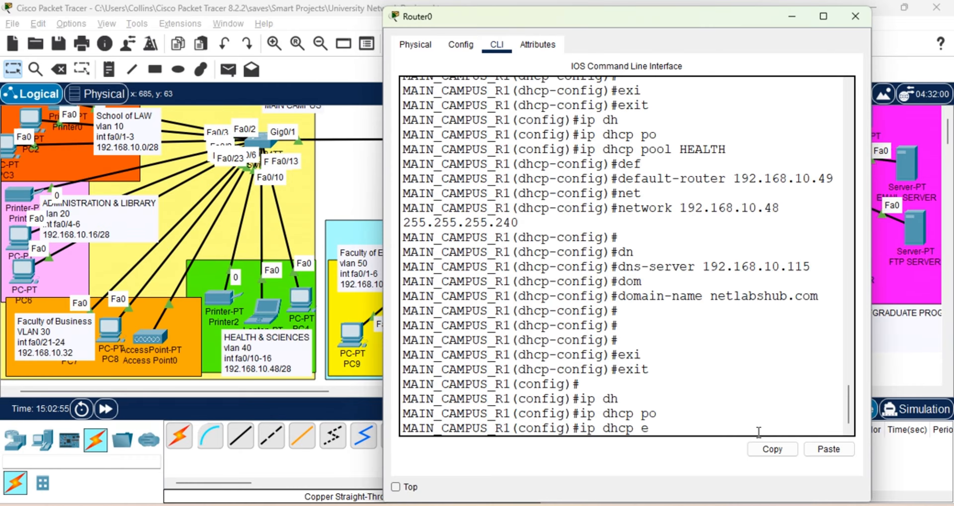
key("Tab")
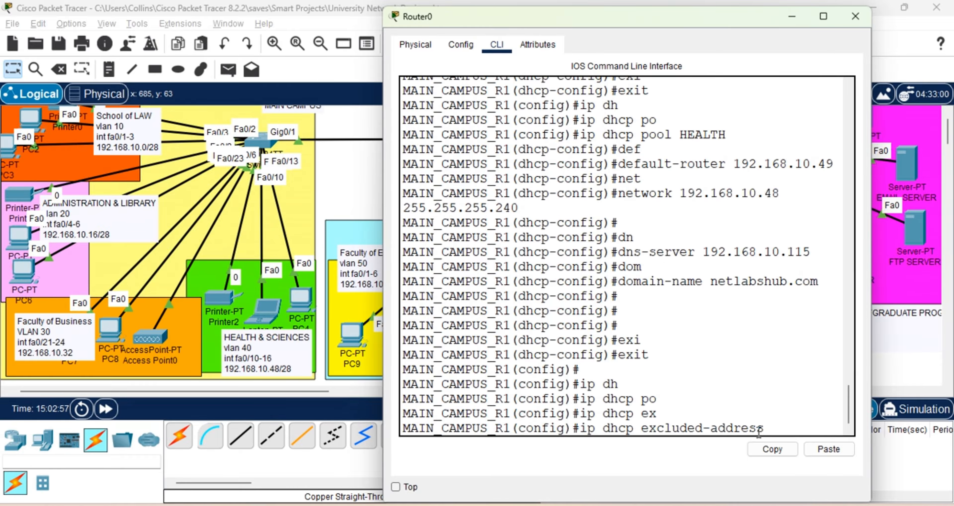
type("192.168.10.")
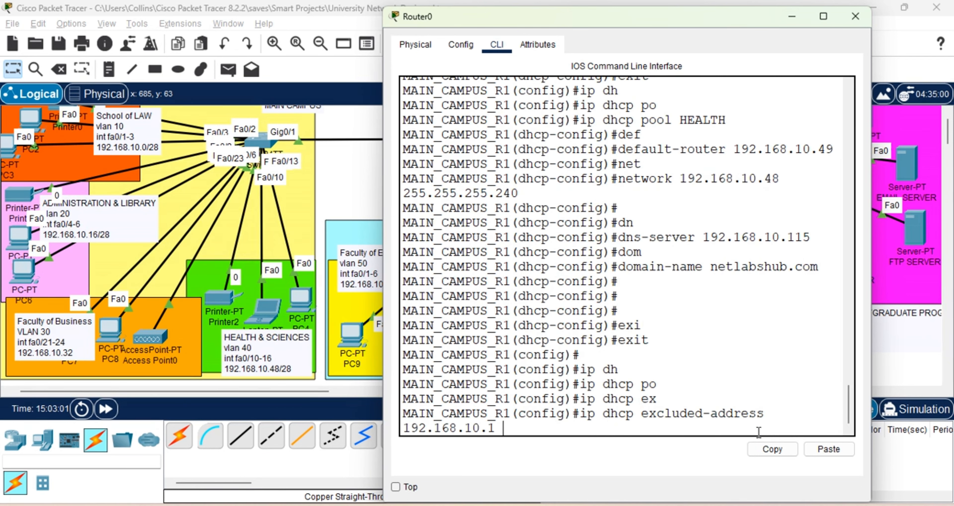
type("1 192.168.10")
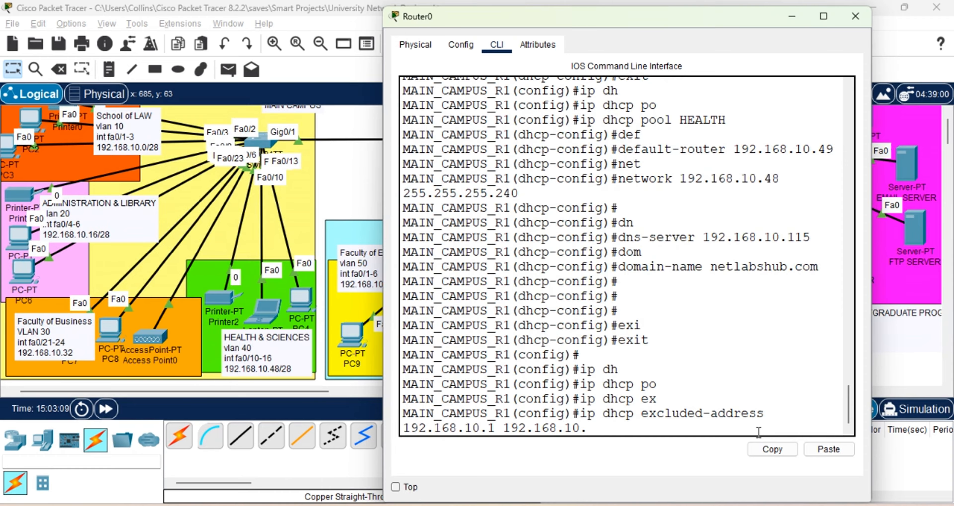
type(".5")
key("Return")
key("Return")
key("Return")
key("Return")
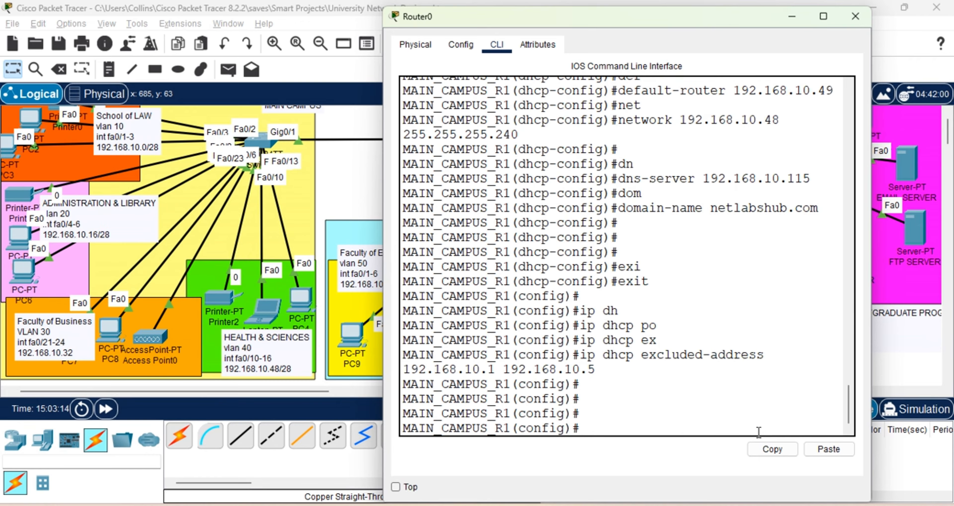
Exclude the addresses 192.168.10.17 through 192.168.10.20 from DHCP assignment.
type("ip dh")
key("Tab")
type("p")
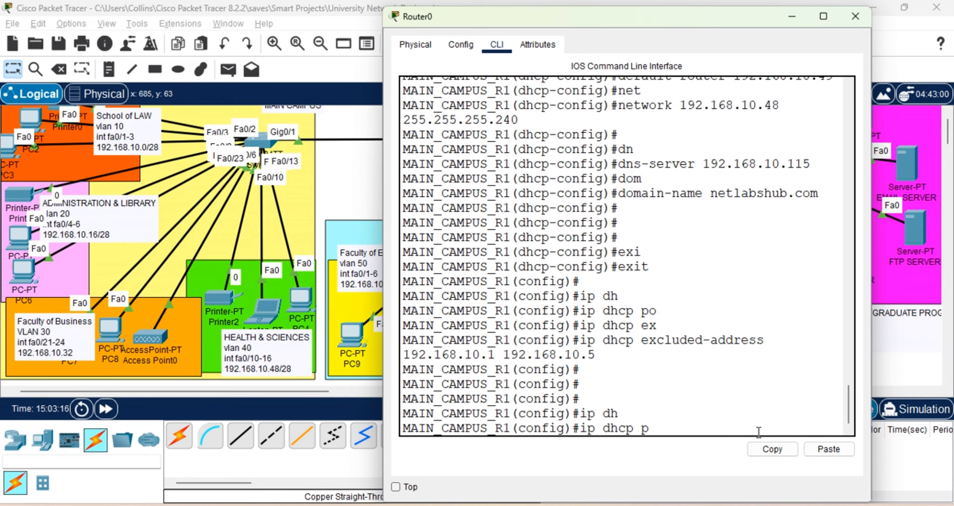
type("o=")
key("BackSpace")
key("BackSpace")
type("ex")
key("Tab")
type("192")
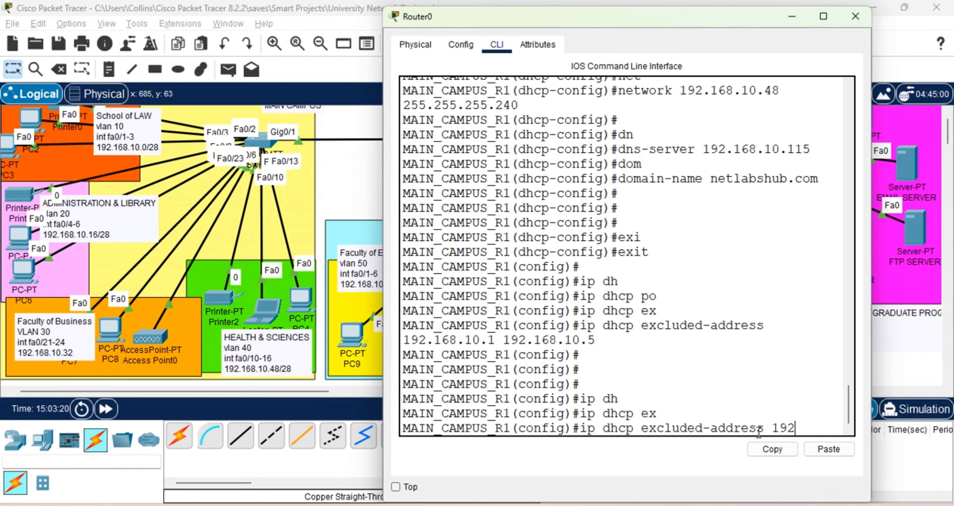
type(".168.10.")
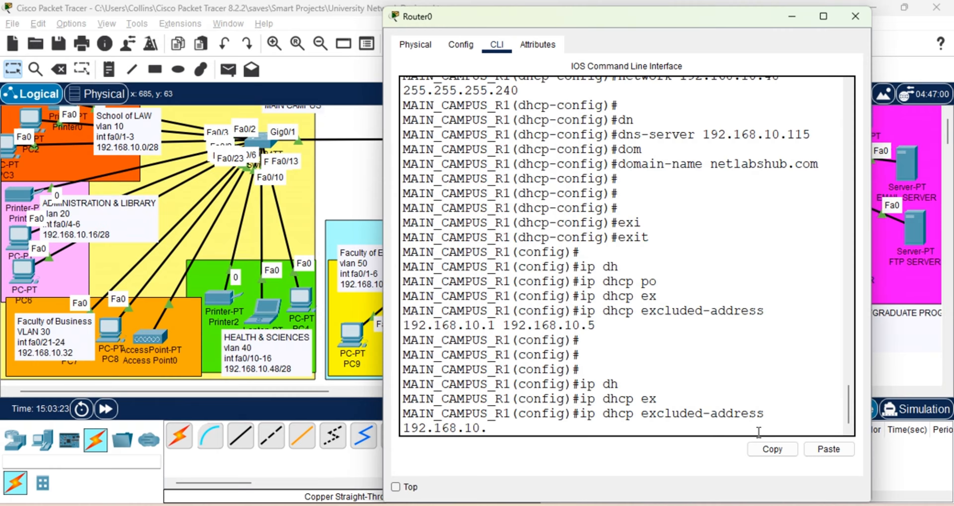
type("17 192.168.10")
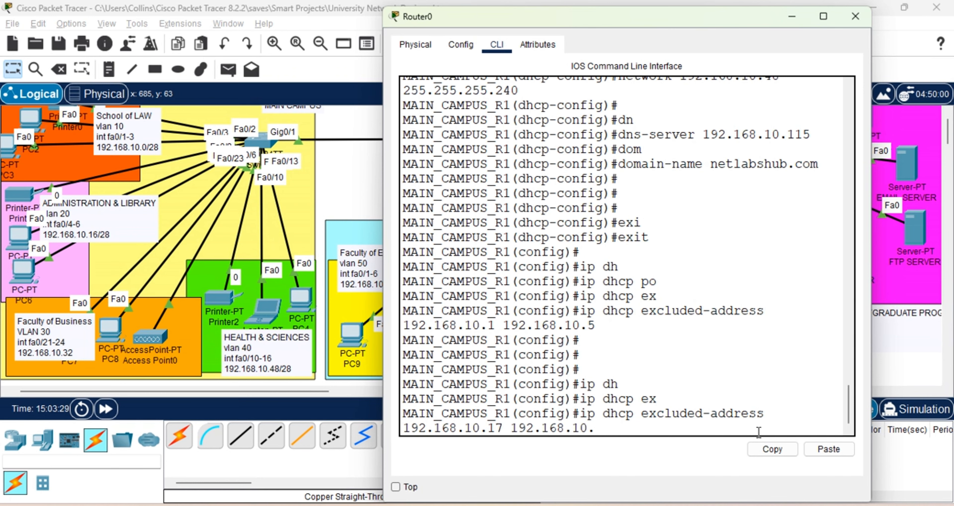
type(".20")
key("Return")
key("Return")
key("Return")
key("Return")
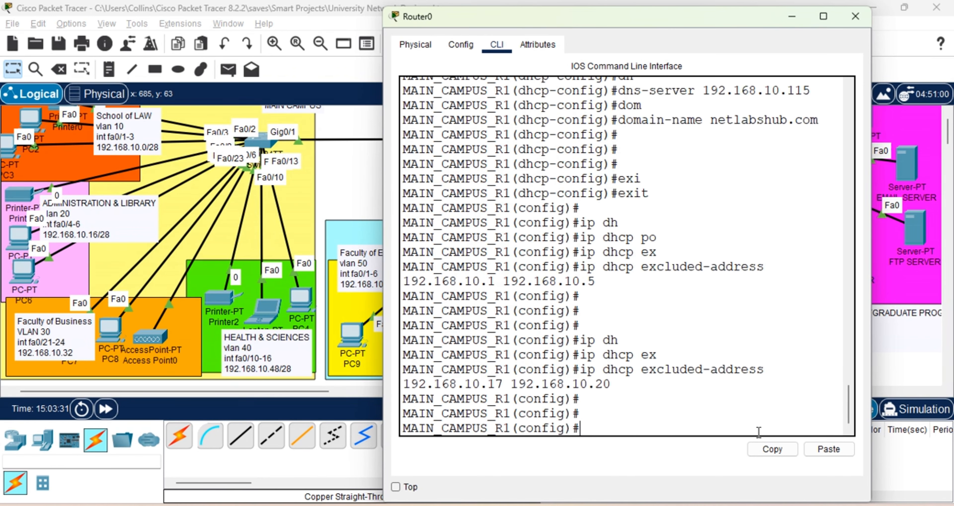
Exclude the addresses 192.168.10.33 through 192.168.10.35 from DHCP assignment.
type("ip d")
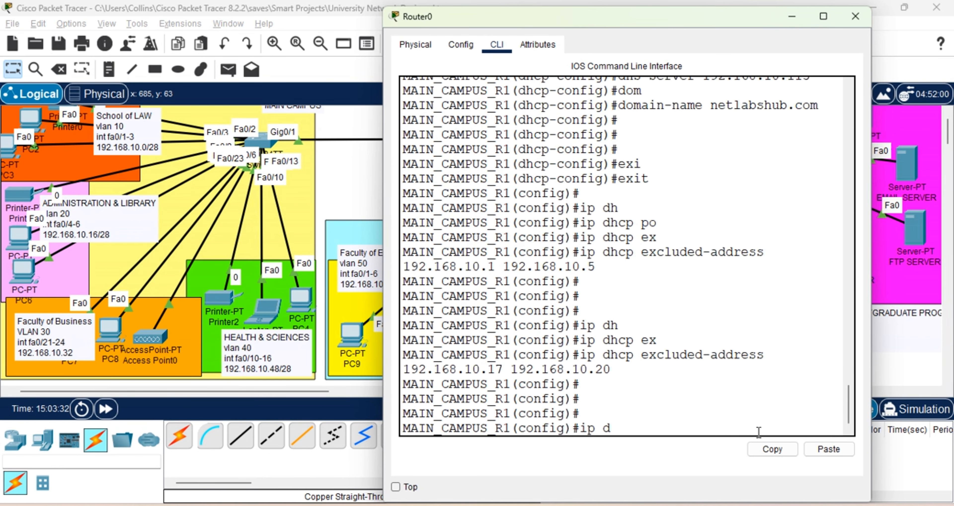
type("h")
key("Tab")
type("ex")
key("Tab")
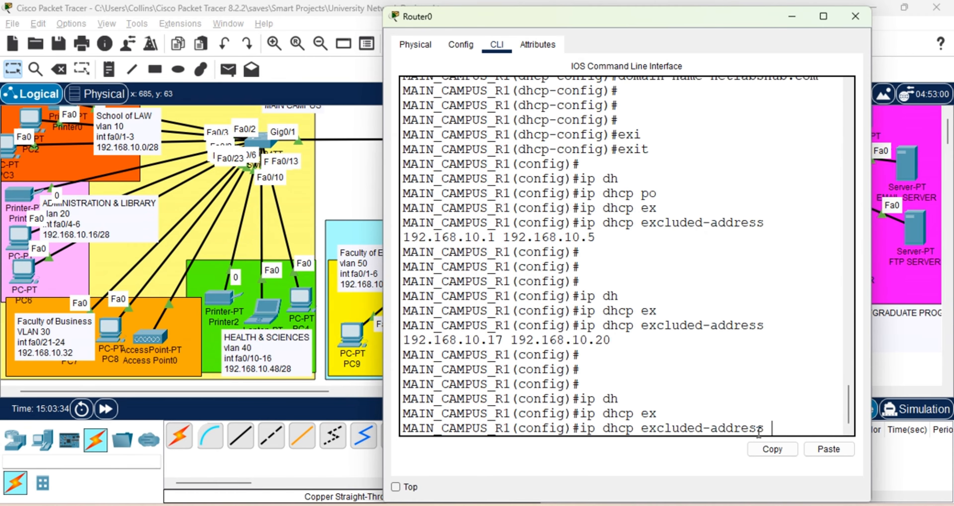
type("192.168.10.3")
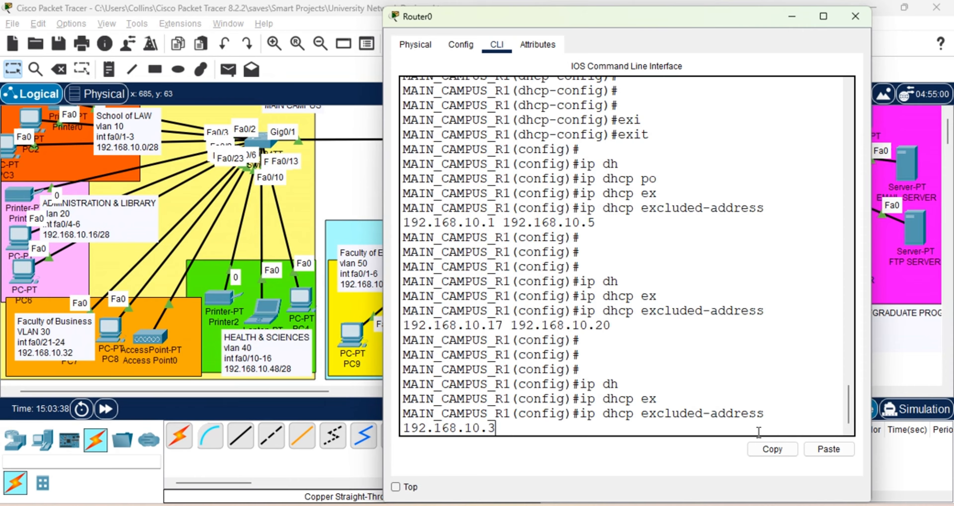
type("3 192.168.1")
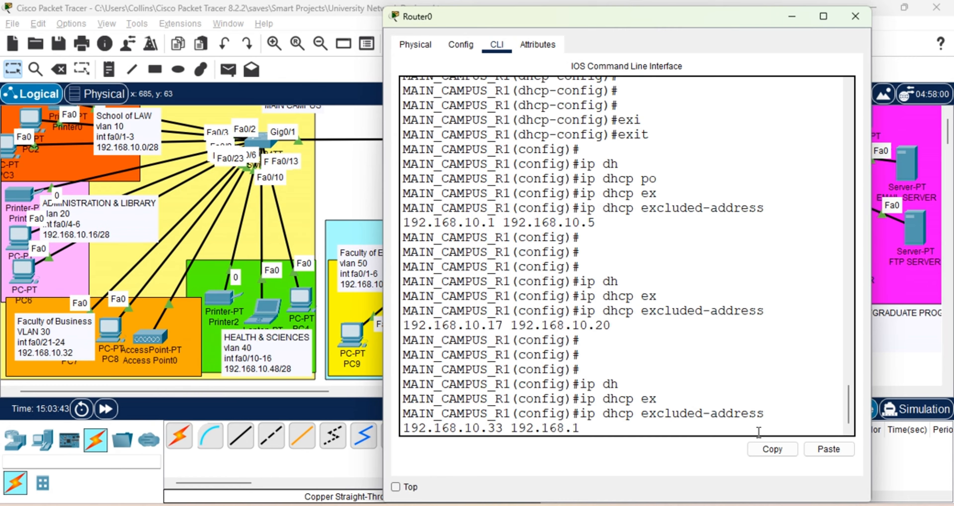
type("0.35")
key("Return")
key("Return")
key("Return")
key("Return")
Exclude the addresses 192.168.10.49 through 192.168.10.55 from DHCP assignment.
type("i")
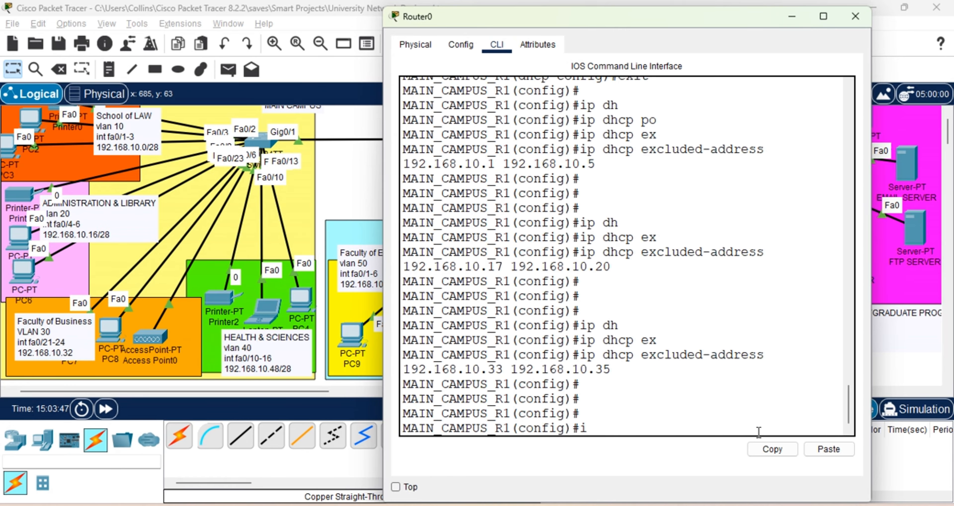
type("p dh")
key("Tab")
type("ex")
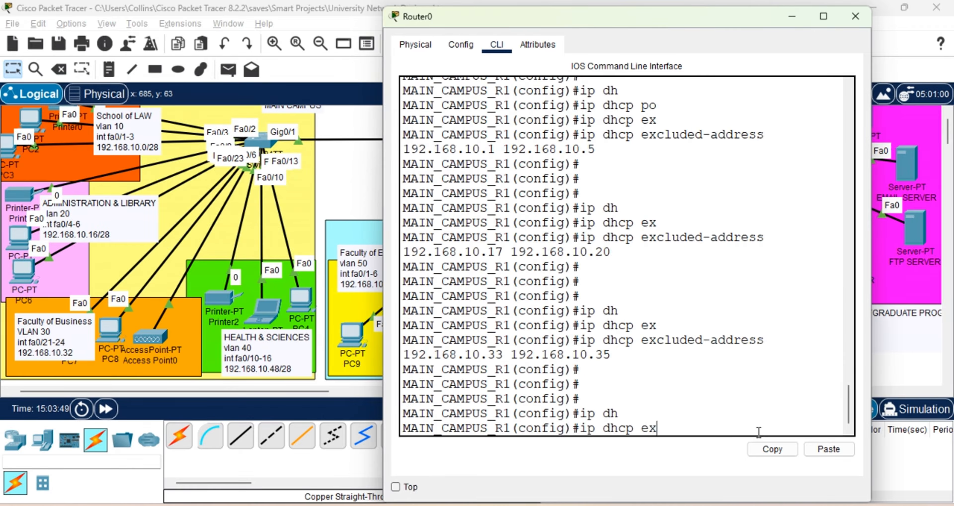
key("Tab")
type("192")
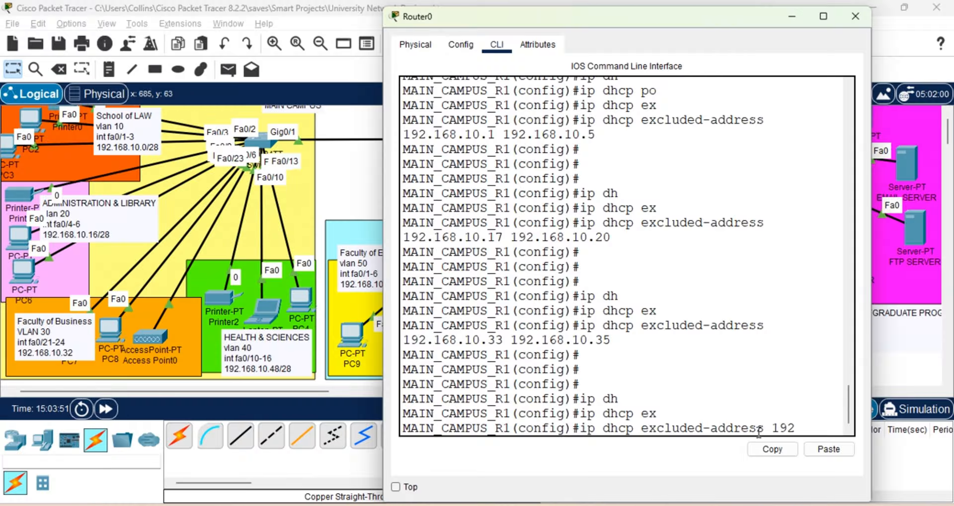
type(".168.10.")
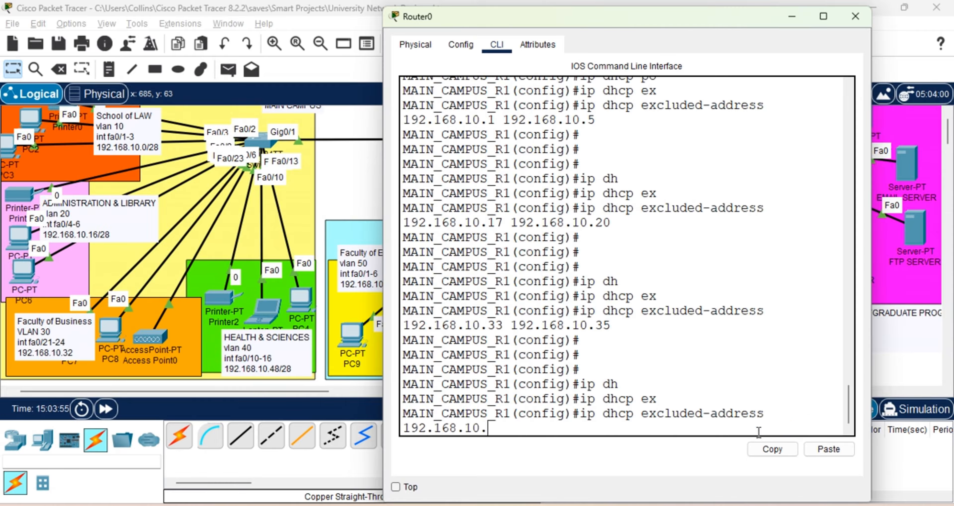
type("49 192.168.10")
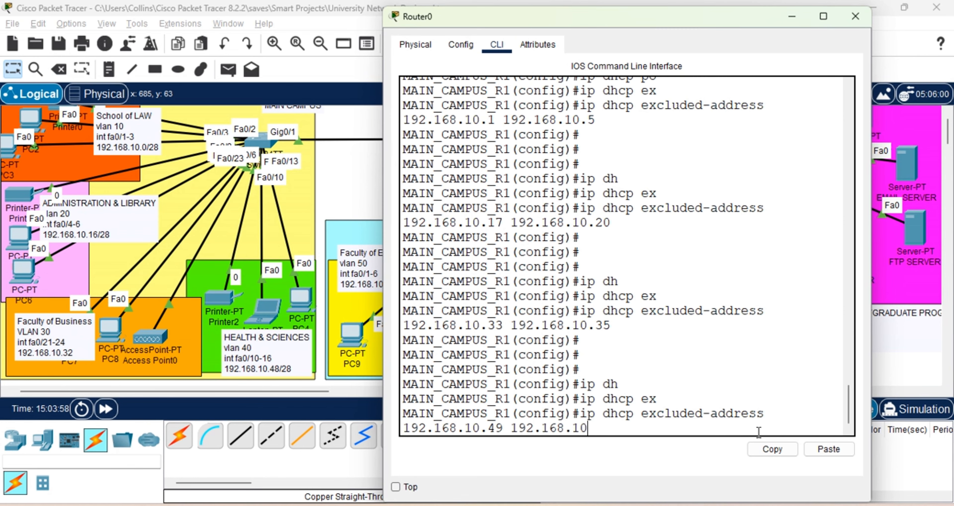
type(".55")
key("Return")
key("Return")
key("Return")
key("Return")
End the router's global configuration session and return to privileged EXEC mode.
type("e")
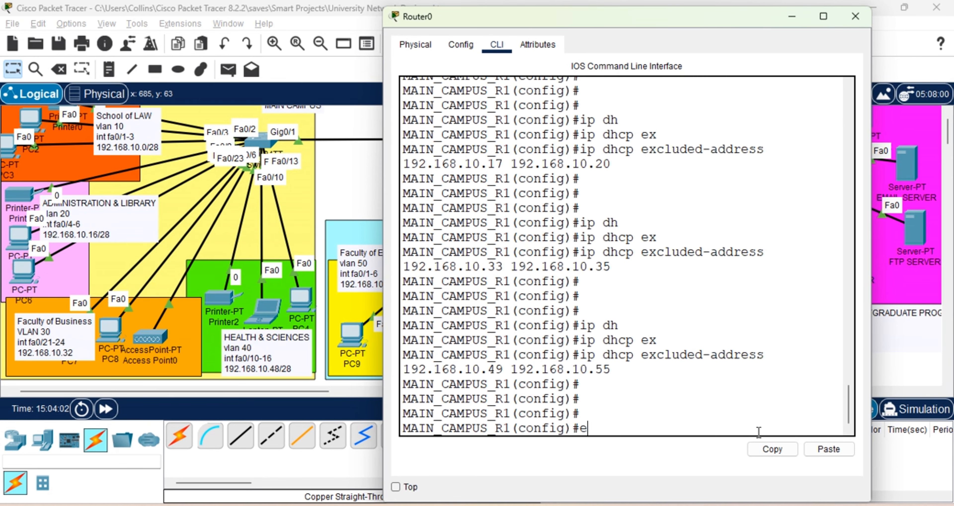
type("nd")
key("Return")
key("Return")
key("Return")
key("Return")
key("Return")
Save the router's running configuration with the write memory command.
type("wri")
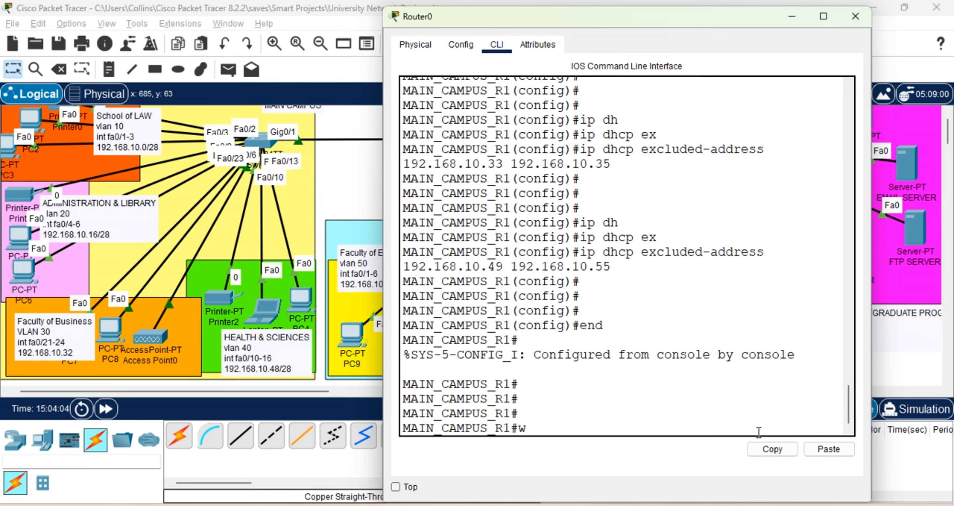
key("Tab")
type("m")
key("Tab")
key("Return")
key("Return")
key("Return")
key("Return")
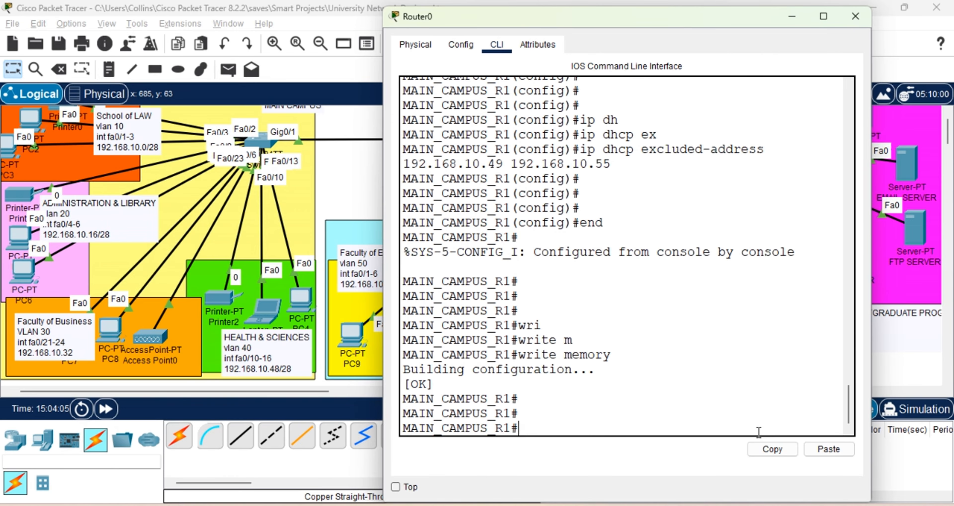
Display the router's DHCP pools with show ip dhcp pool and review the address ranges and exclusions of each pool.
type("sh")
key("Tab")
type("ip")
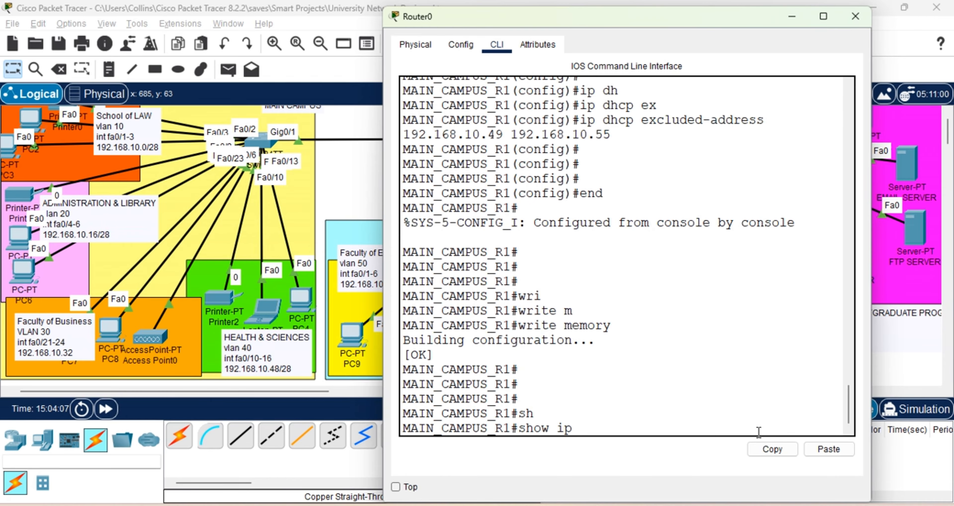
type(" dh")
key("Tab")
type("po")
key("Tab")
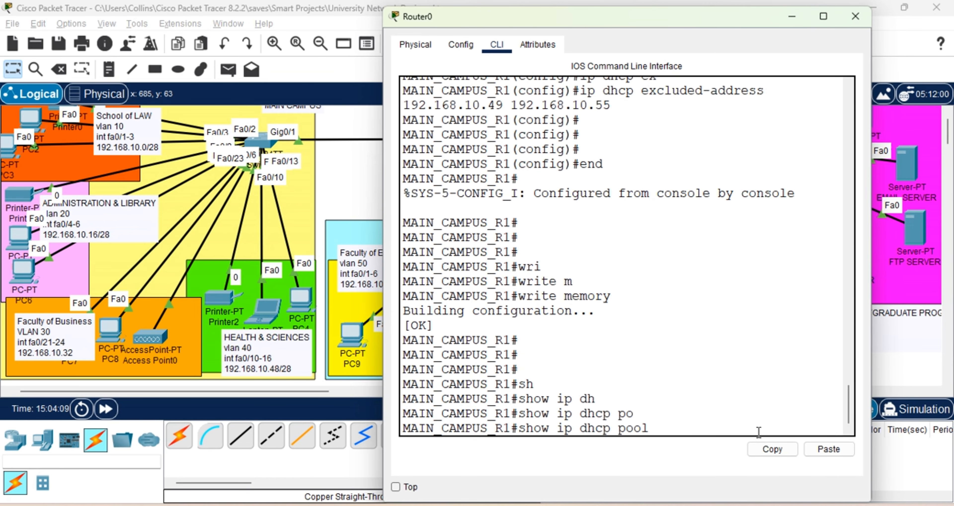
key("Return")
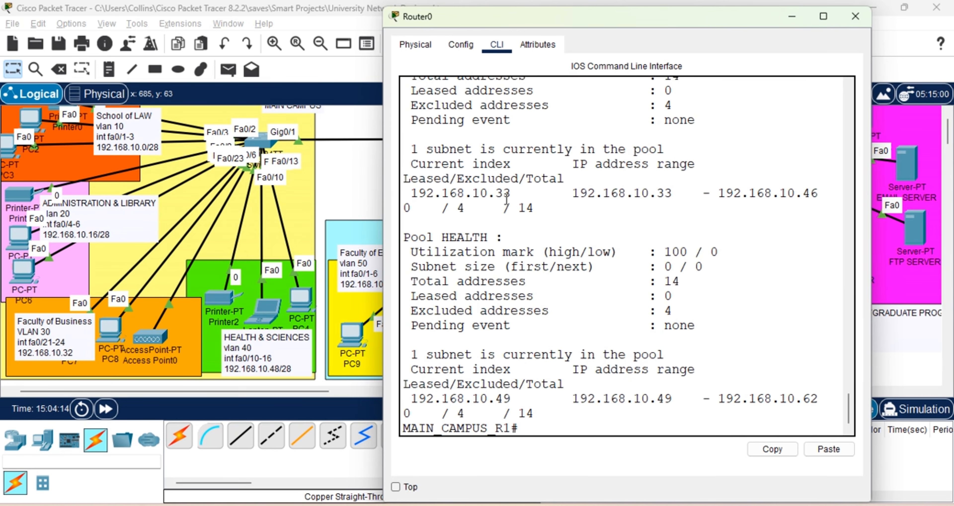
key("Return")
key("Return")
key("Return")
key("Return")
key("Return")
key("Return")
key("Return")
key("Return")
key("Return")
key("Return")
key("Return")
key("Return")
key("Return")
key("Return")
key("Return")
key("Return")
key("Return")
key("Return")
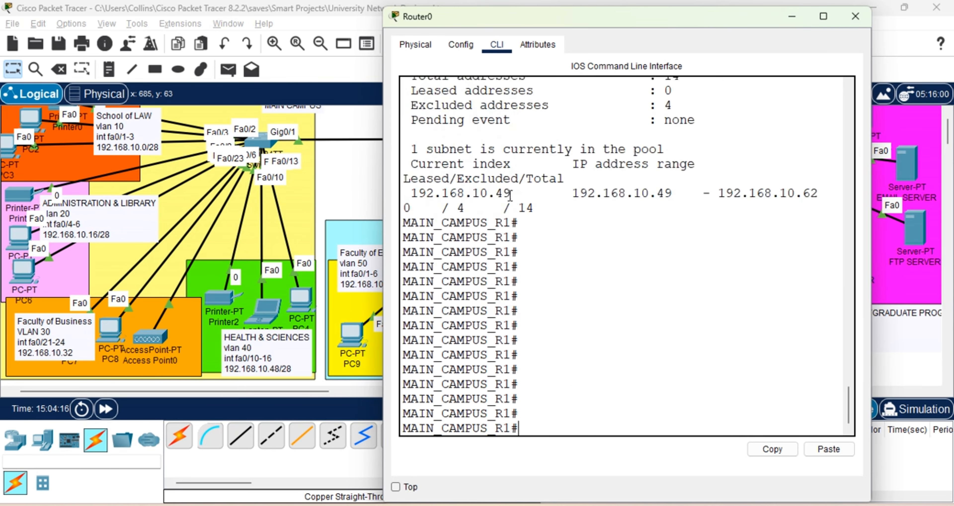
scroll(510, 195, "up", 4)
scroll(511, 195, "up", 15)
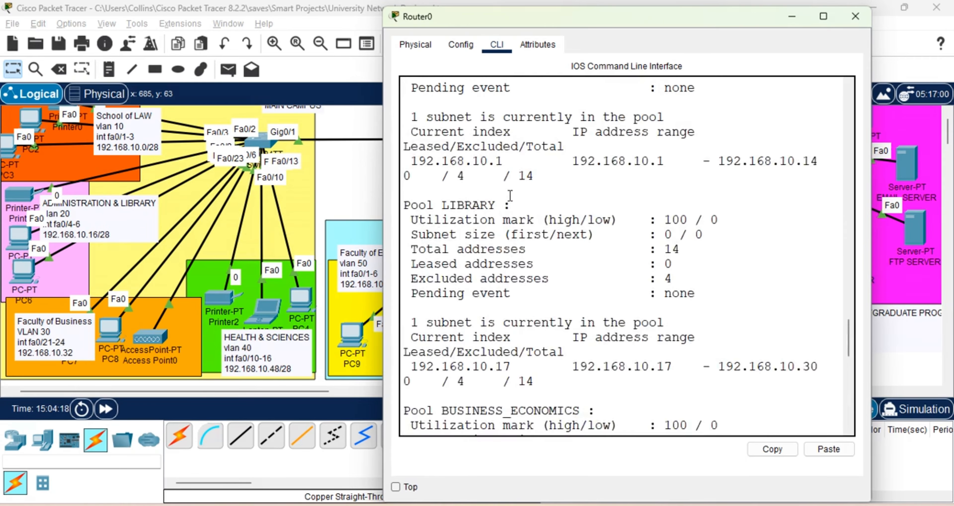
scroll(510, 196, "down", 15)
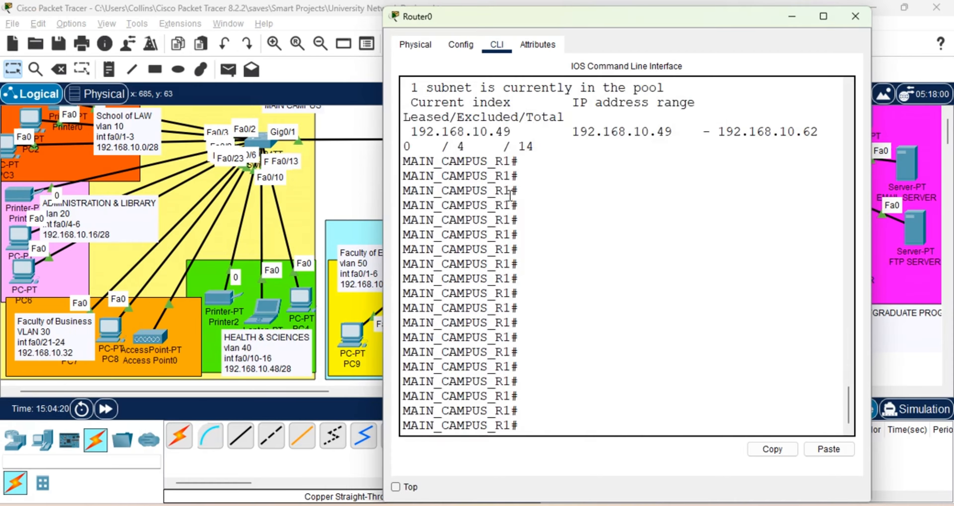
left_click(793, 17)
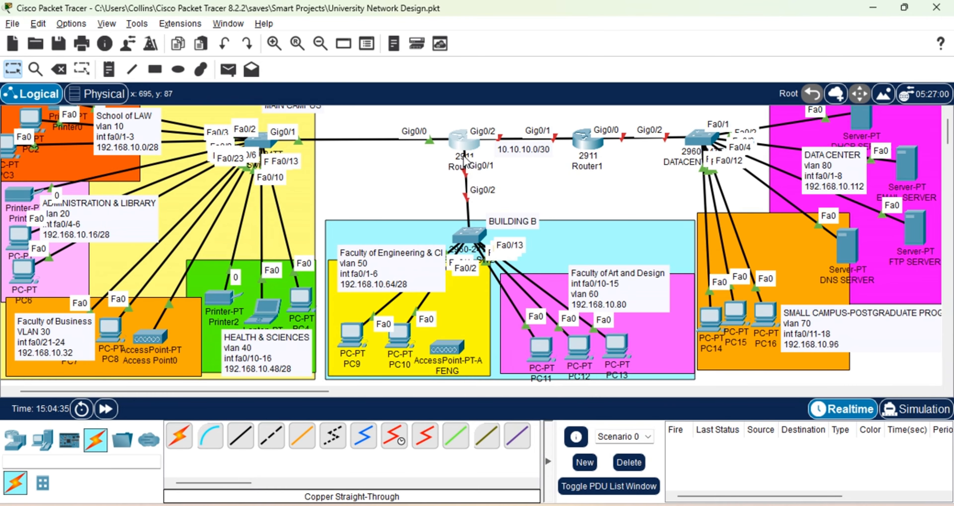
left_click(466, 143)
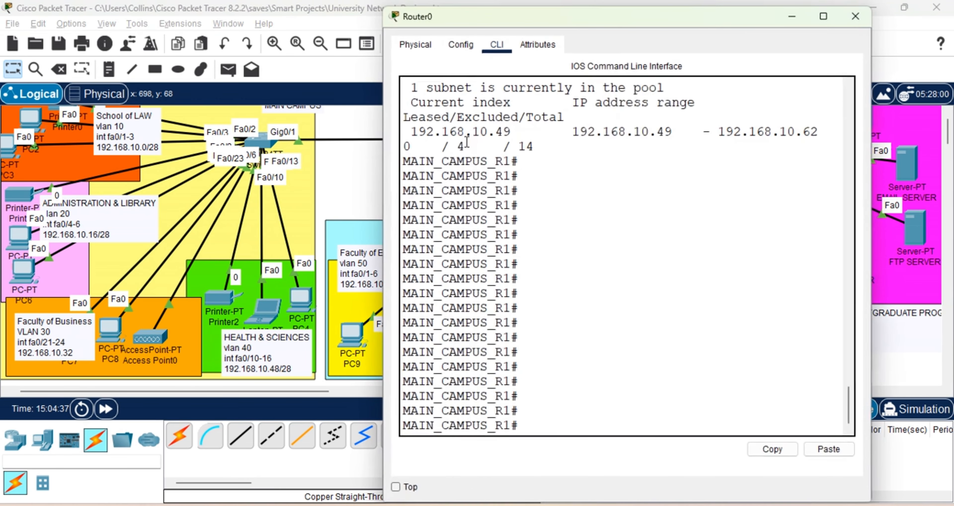
left_click(793, 17)
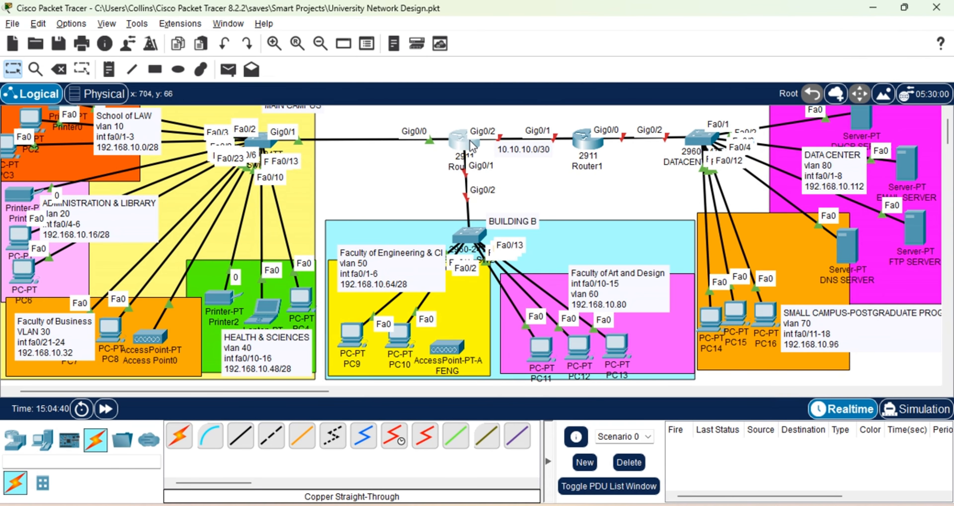
Reopen the main campus router's command line and enter global configuration mode with configure terminal.
left_click(470, 144)
key("Return")
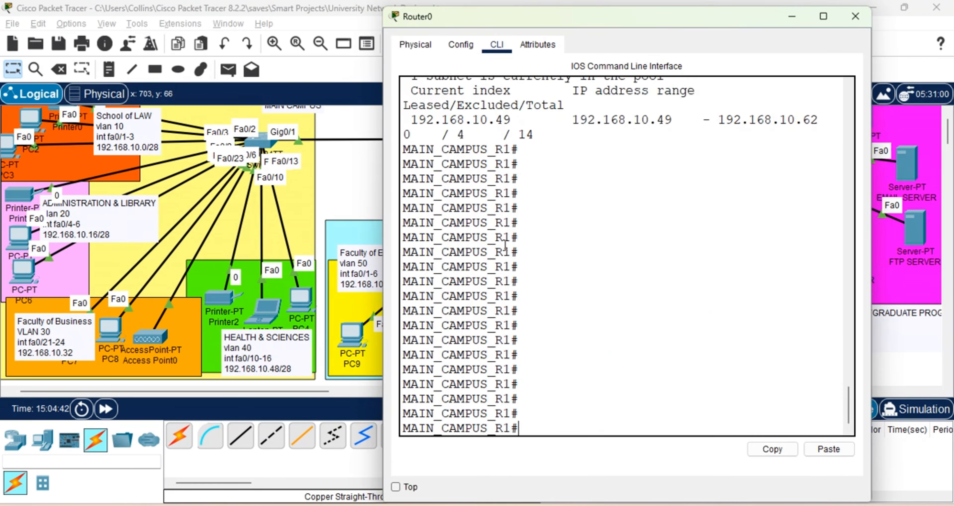
type("conf")
key("Tab")
type("t")
key("Tab")
key("Return")
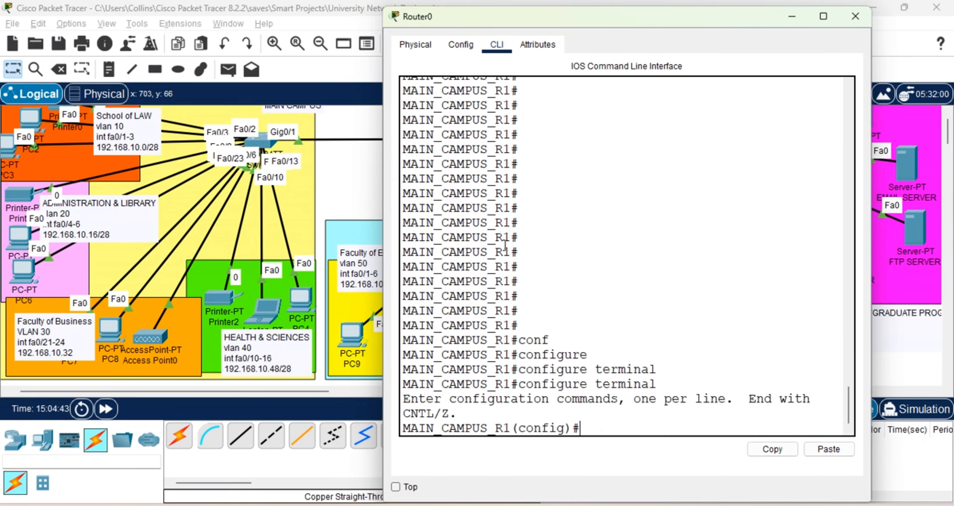
key("Return")
key("Return")
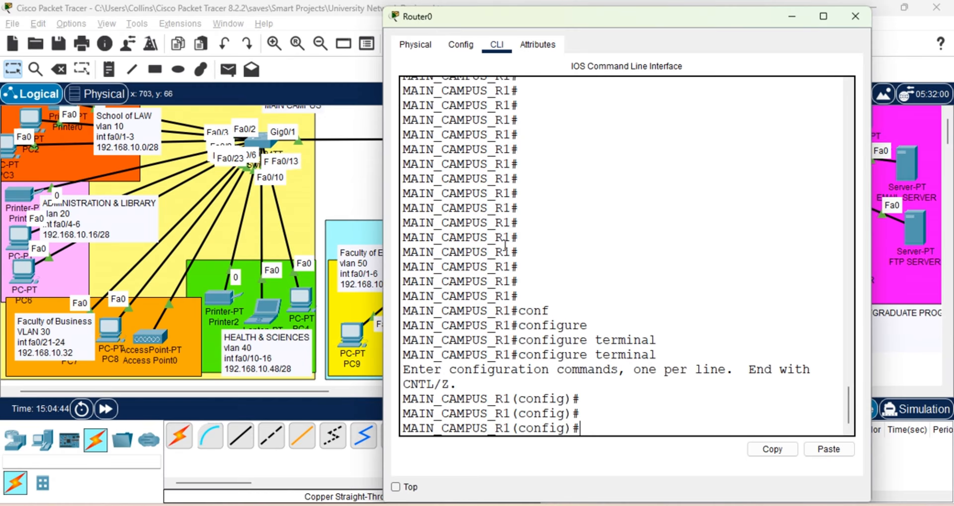
Exclude the addresses 192.168.10.65 through 192.168.10.70 from DHCP assignment on the main campus router.
left_click(791, 16)
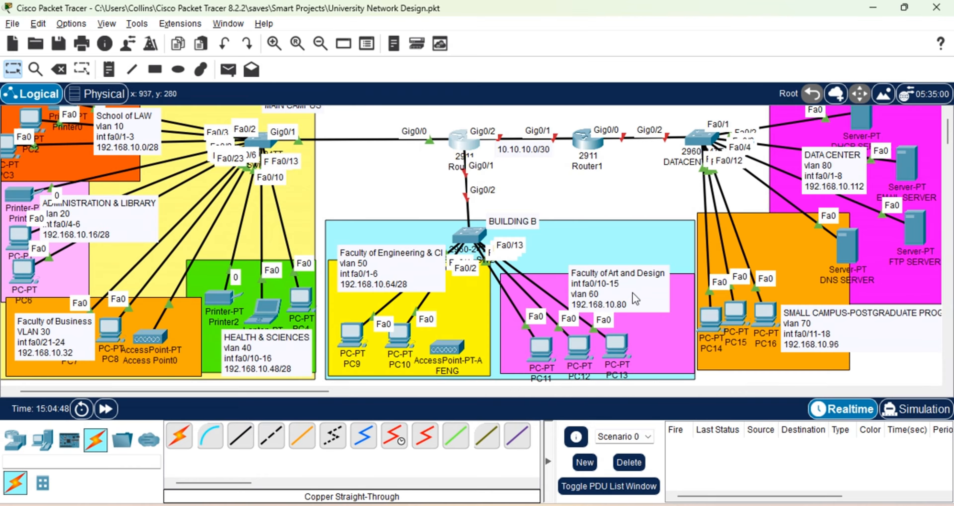
left_click(463, 148)
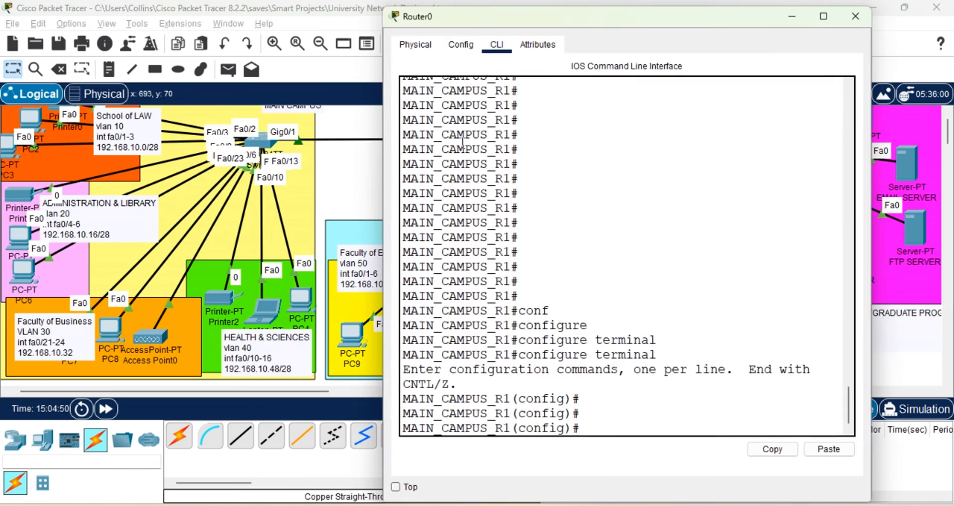
key("Return")
key("Return")
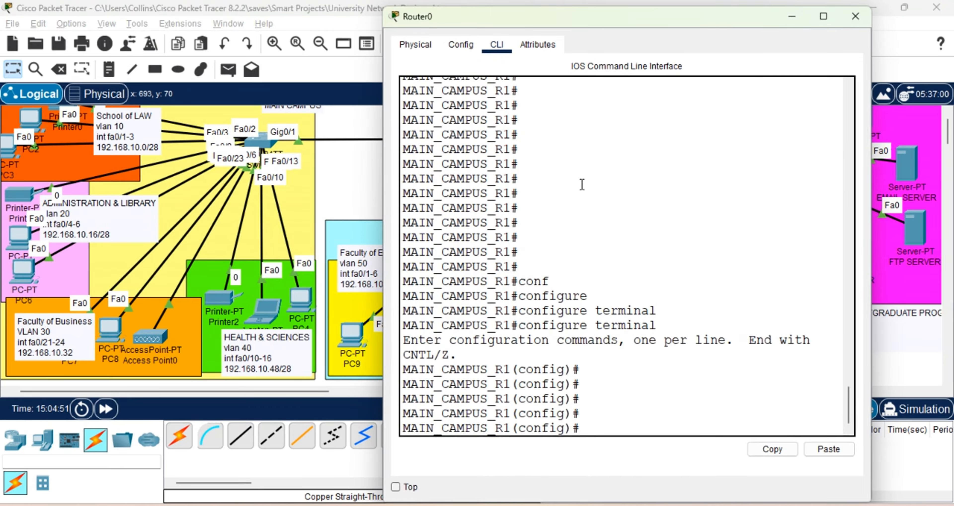
type("ip dh")
key("Tab")
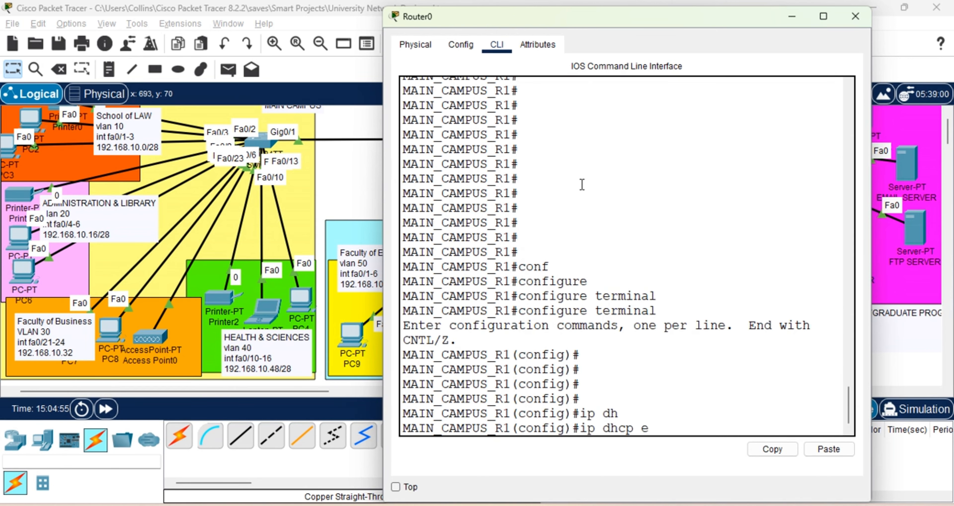
type("ex")
key("Tab")
type("192.")
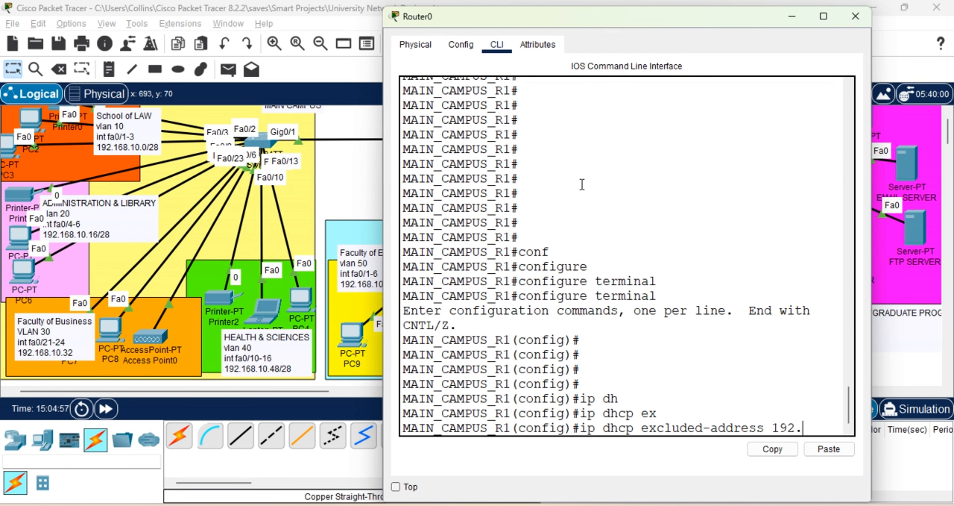
type("168.10.")
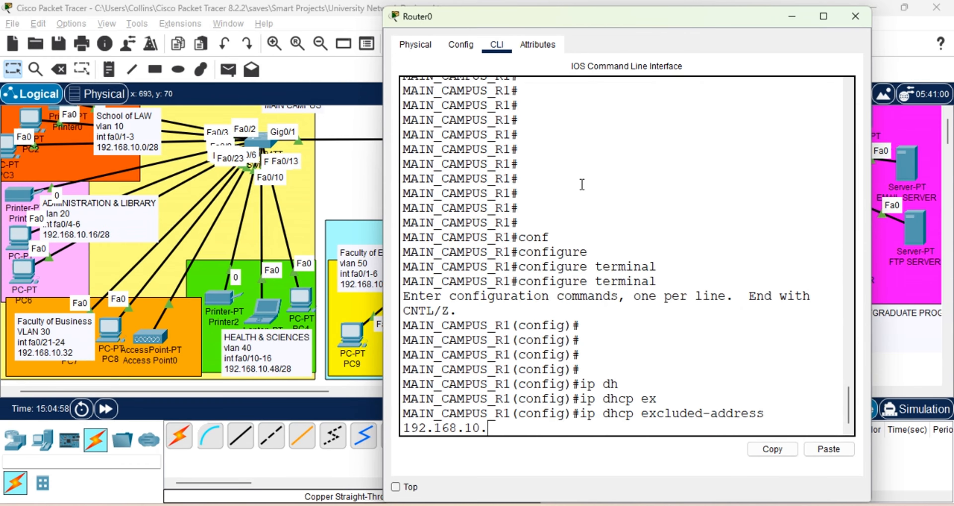
type("65 192.")
type("168.10.")
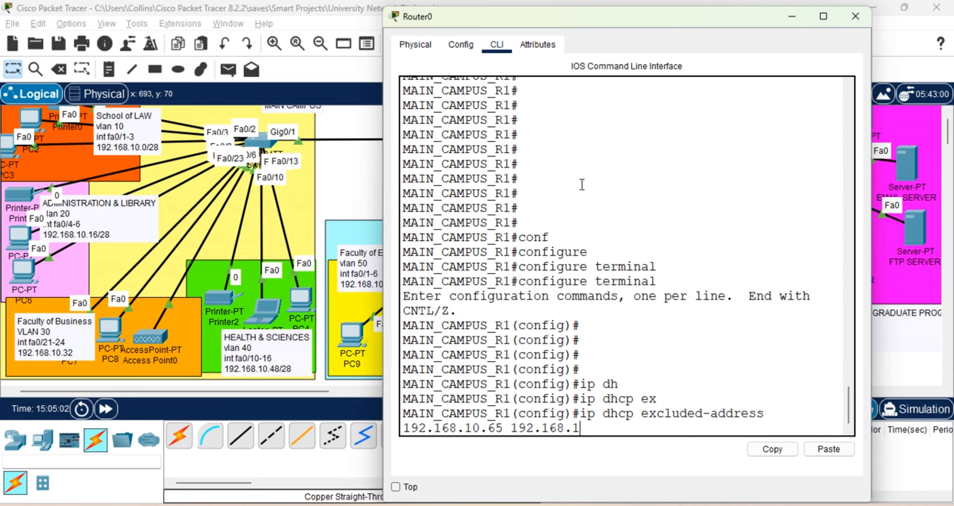
type("70")
key("Return")
key("Return")
key("Return")
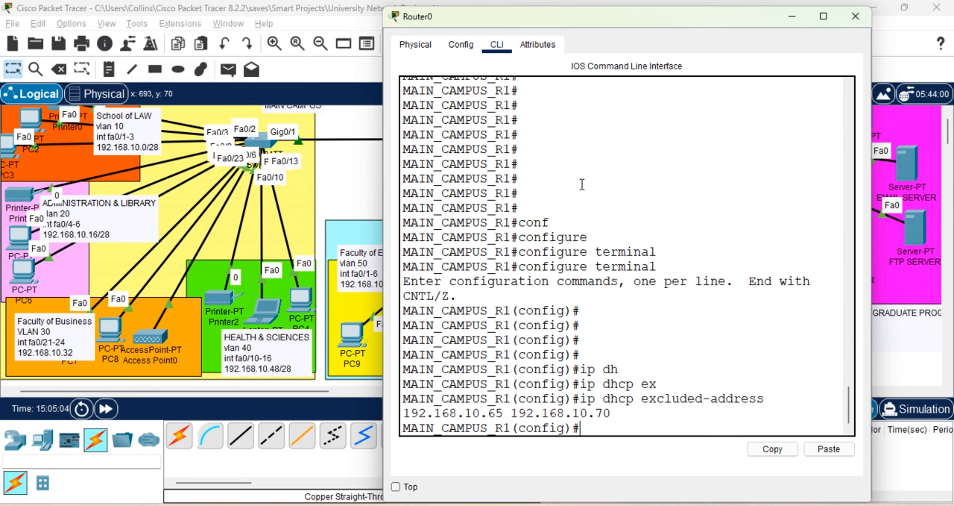
Exclude the addresses 192.168.10.81 through 192.168.10.85 from DHCP assignment, and put the router window away to show the topology.
type("ip dh")
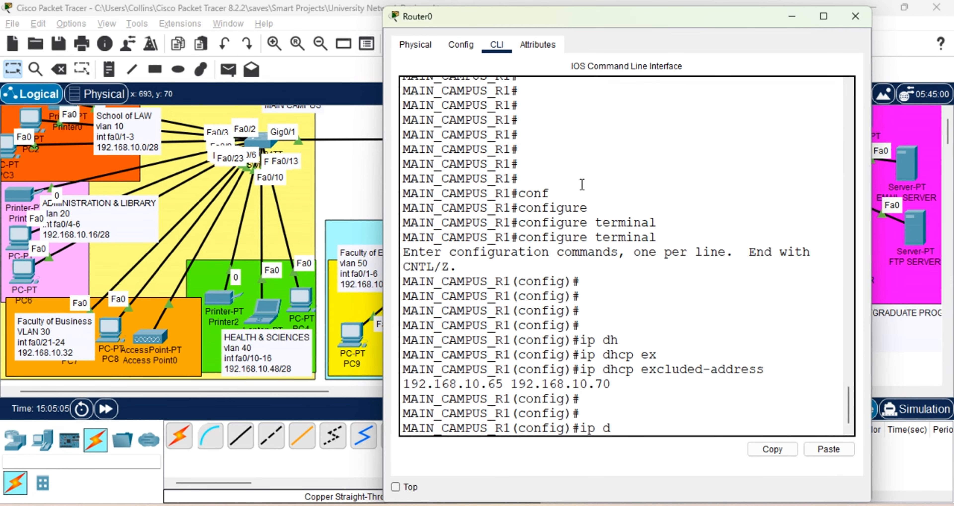
key("Tab")
type("ex")
key("Tab")
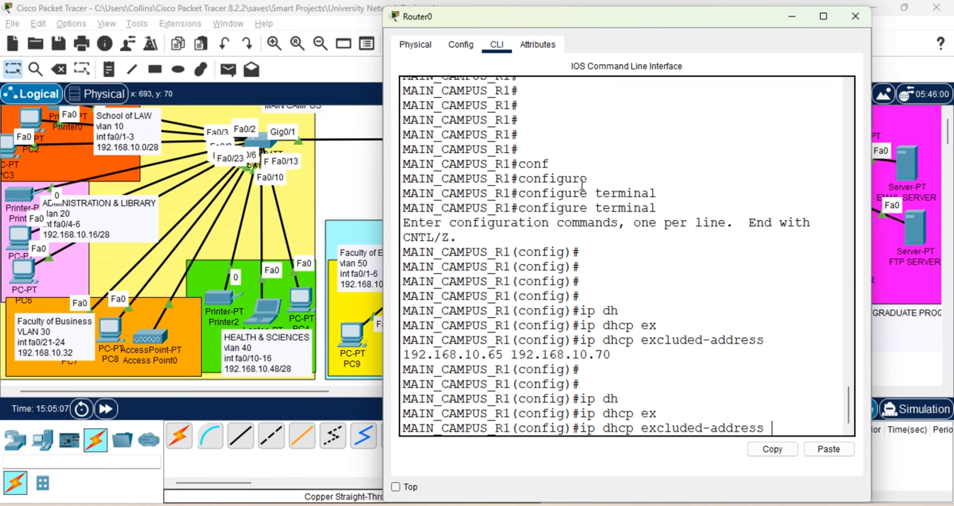
type("192.168")
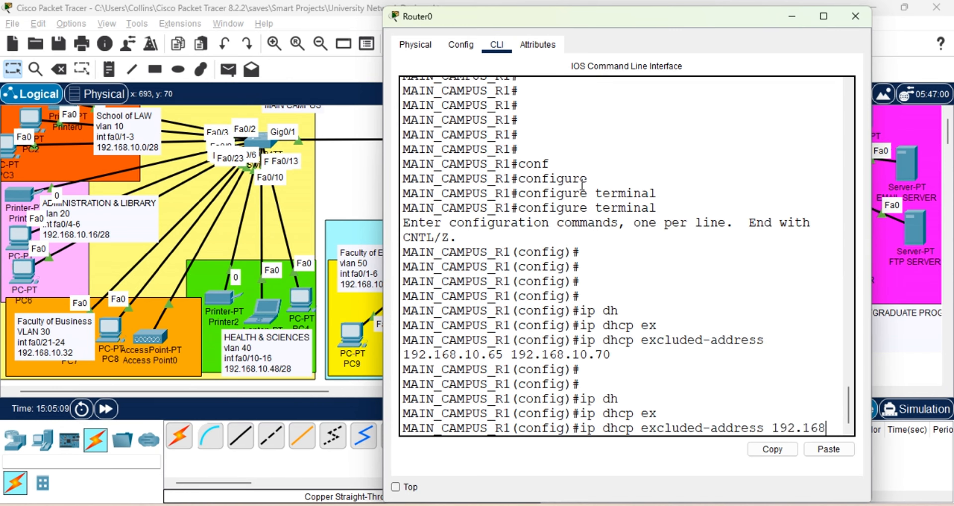
type(".10.8")
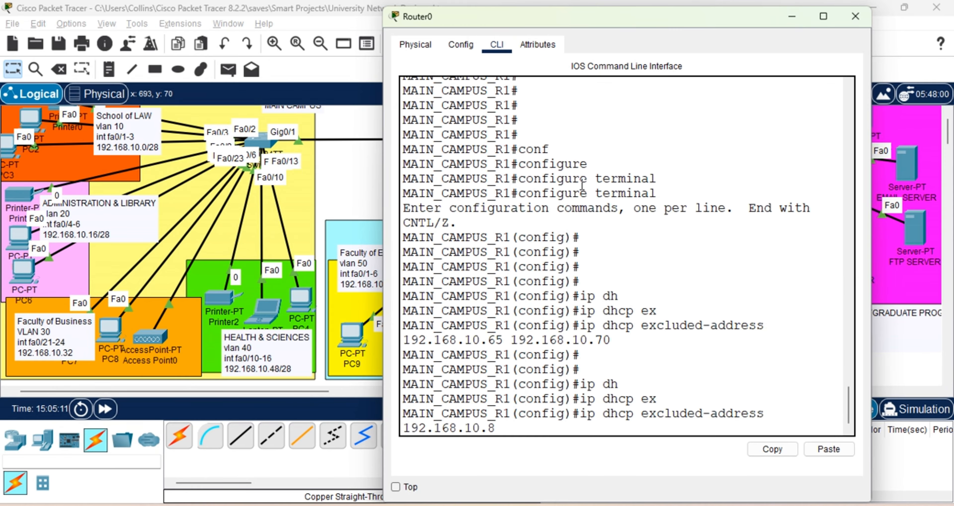
type("1 192.168.10.")
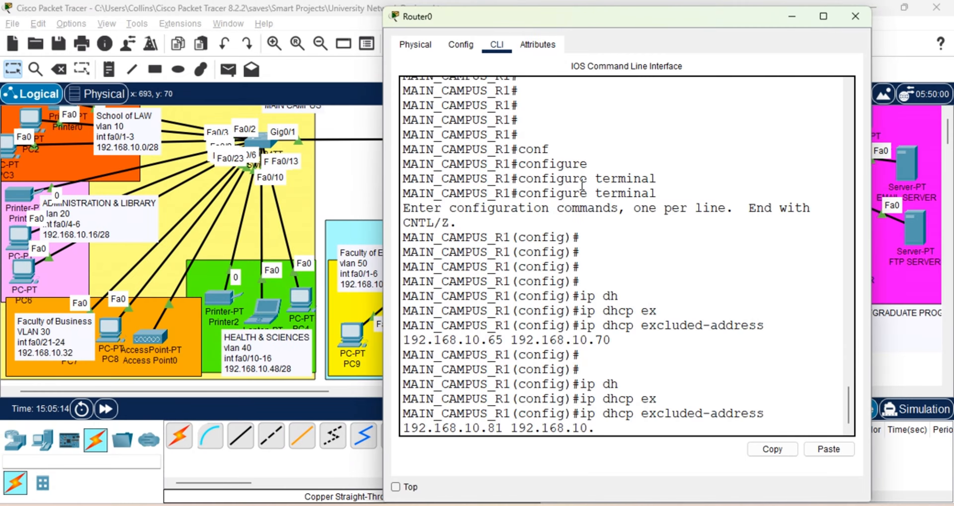
type("85")
key("Return")
key("Return")
key("Return")
key("Return")
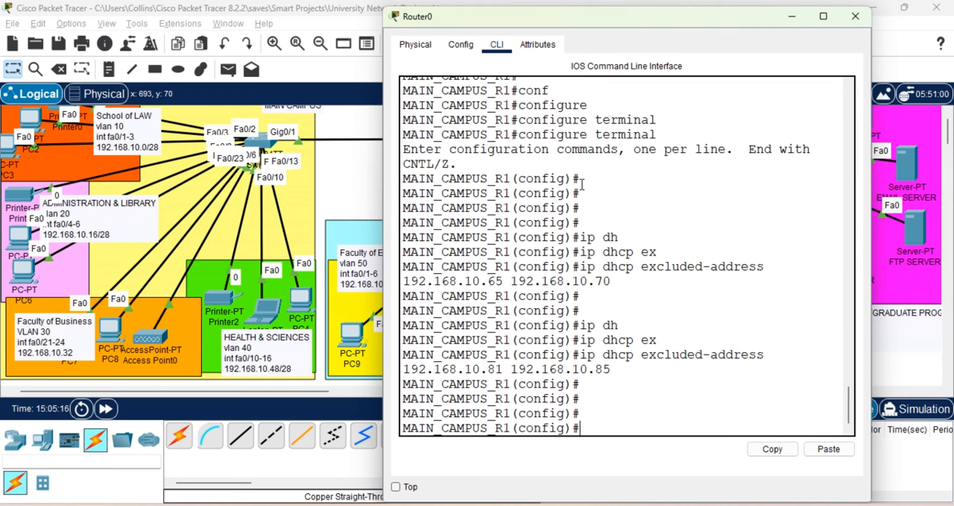
left_click(792, 17)
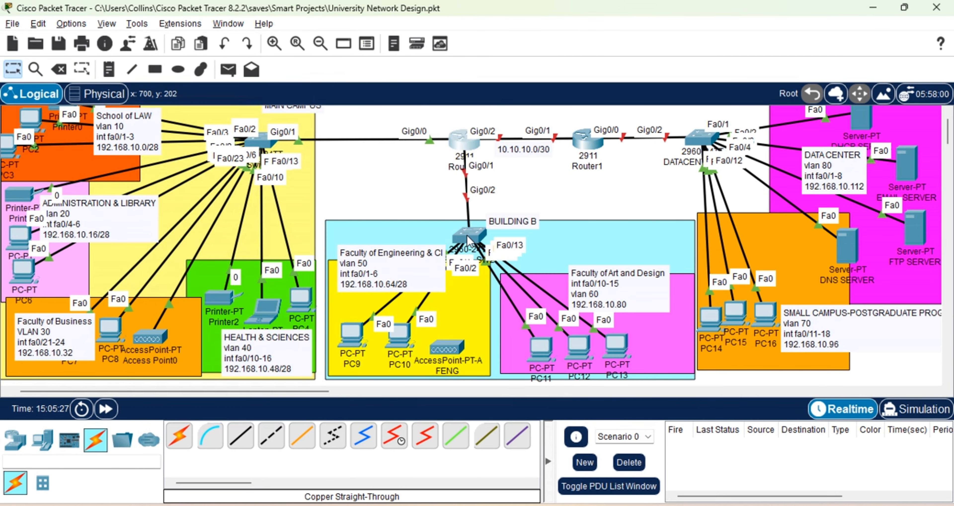
Reopen the main campus router's command line and create a DHCP pool named ENGINEERING.
mouse_move(459, 232)
left_click(465, 150)
key("Return")
key("Return")
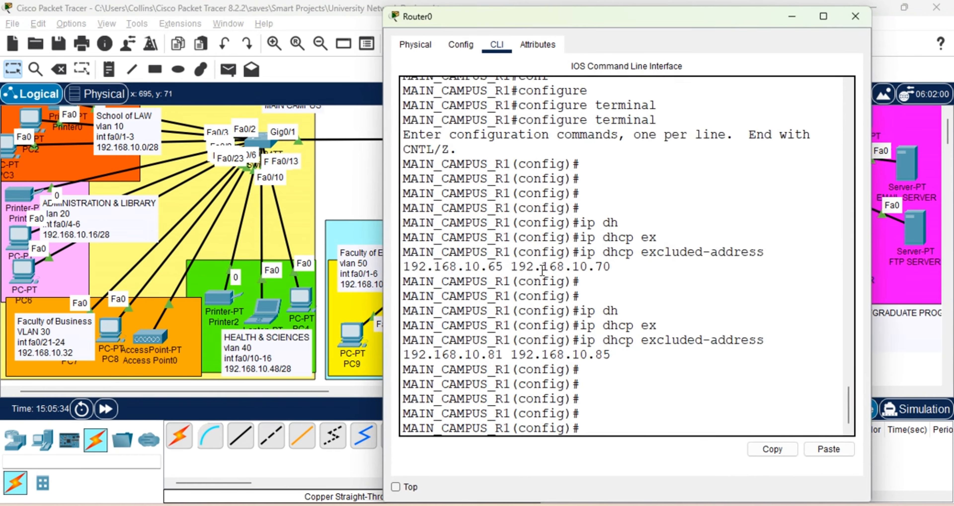
type("ip dh")
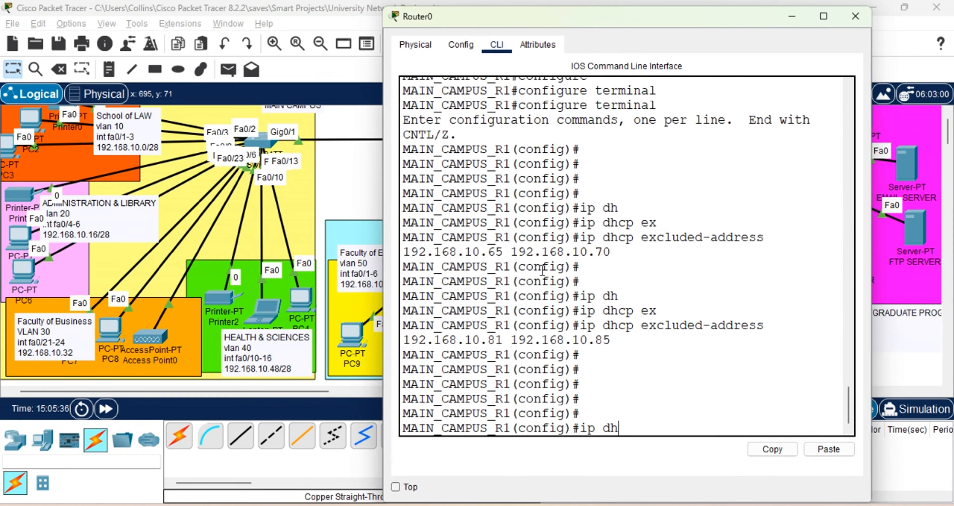
key("Tab")
type("po")
key("Tab")
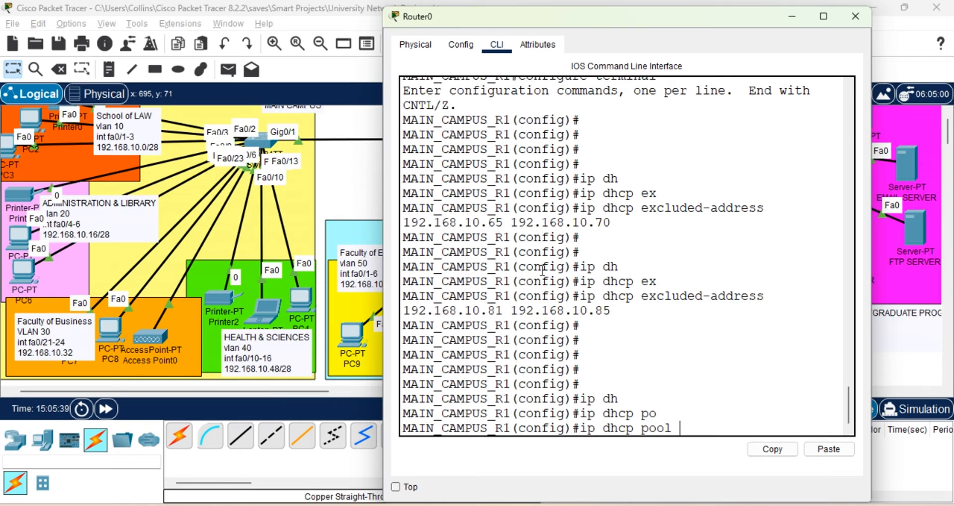
type("ENGINEERI")
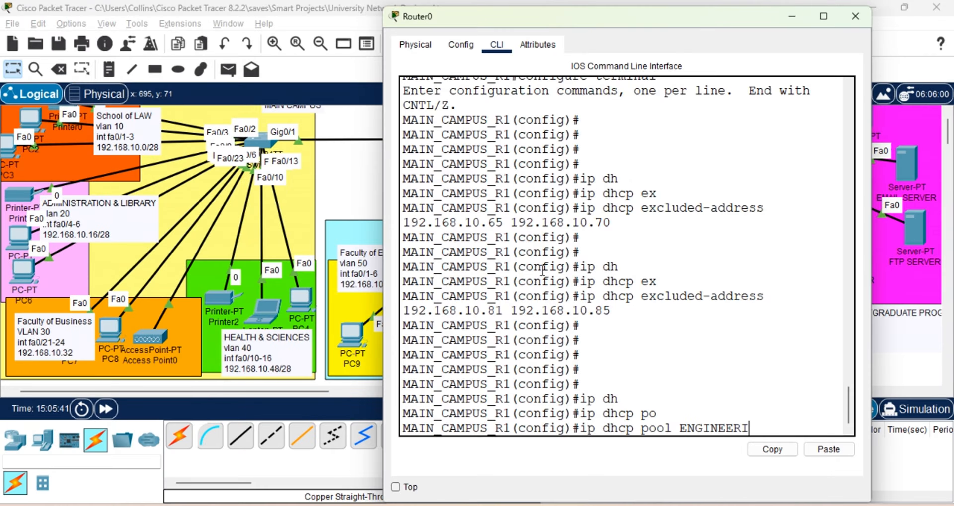
type("NG")
key("Return")
key("Return")
Set the ENGINEERING pool's default router to 192.168.10.65.
type("de")
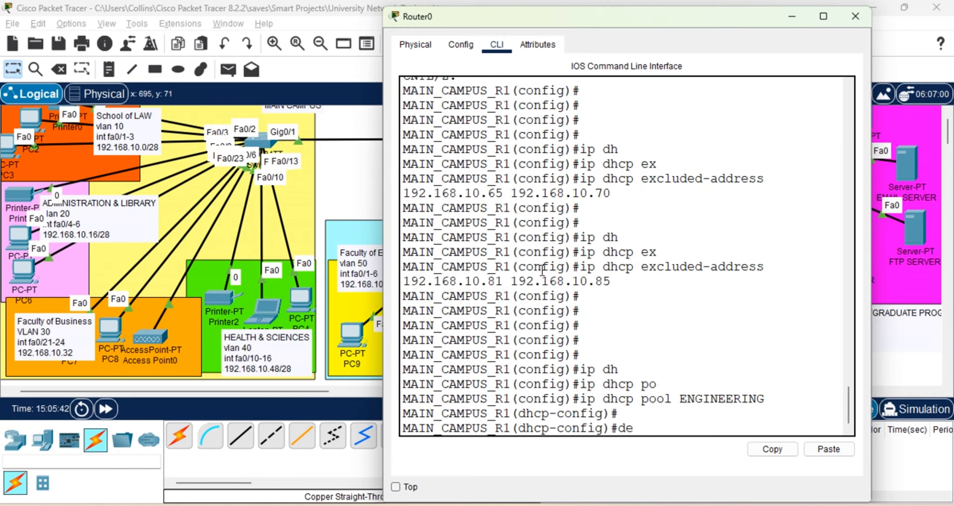
key("Tab")
type("192.1")
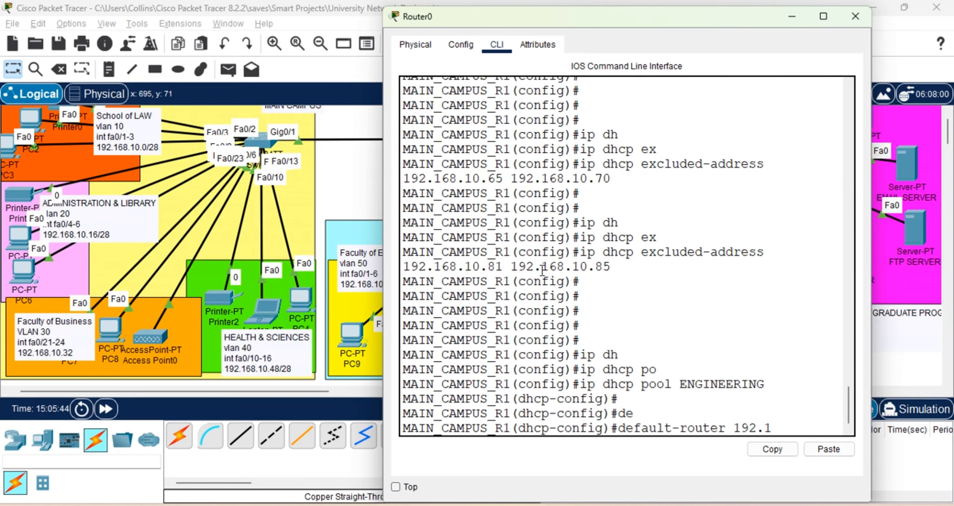
type("68.1065")
key("BackSpace")
key("BackSpace")
type(".65")
key("Return")
Assign the network 192.168.10.64 with mask 255.255.255.240 to the ENGINEERING pool.
type("net")
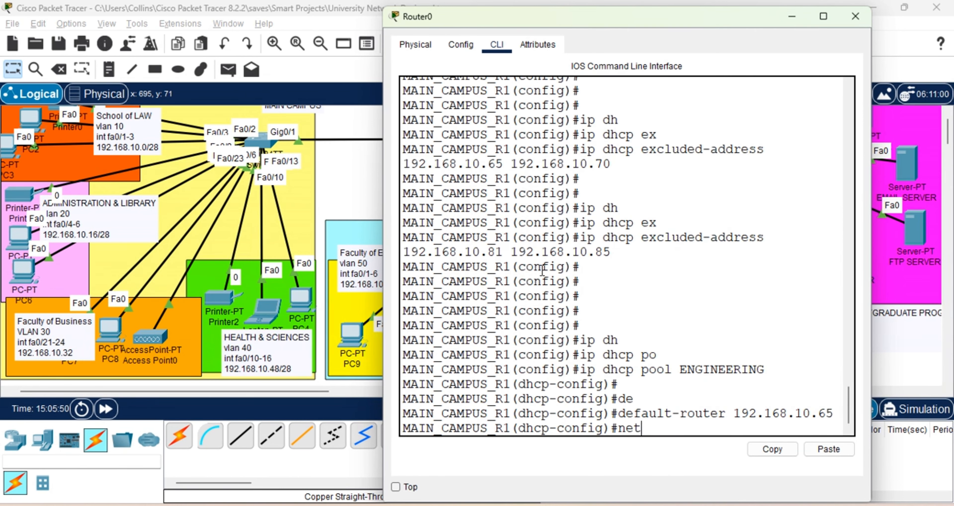
key("Tab")
type("192.1")
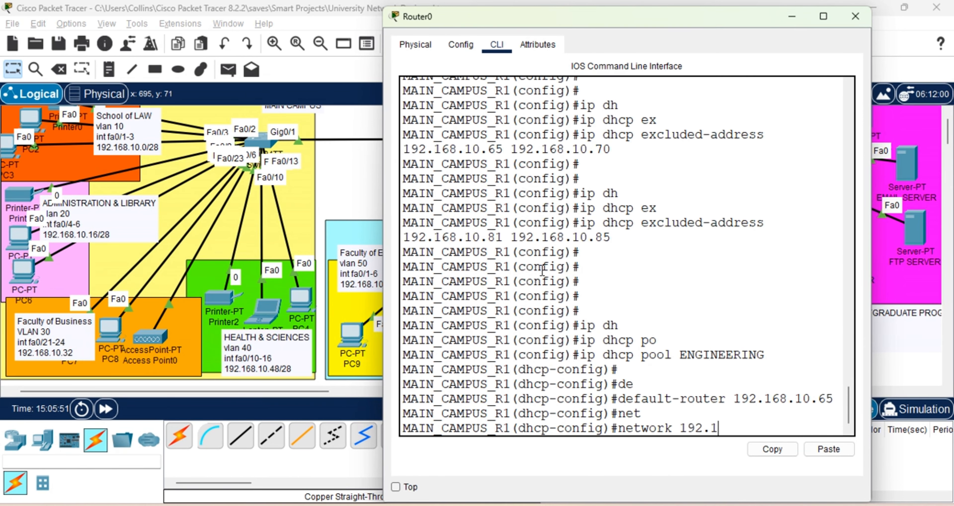
type("68.10.64 255")
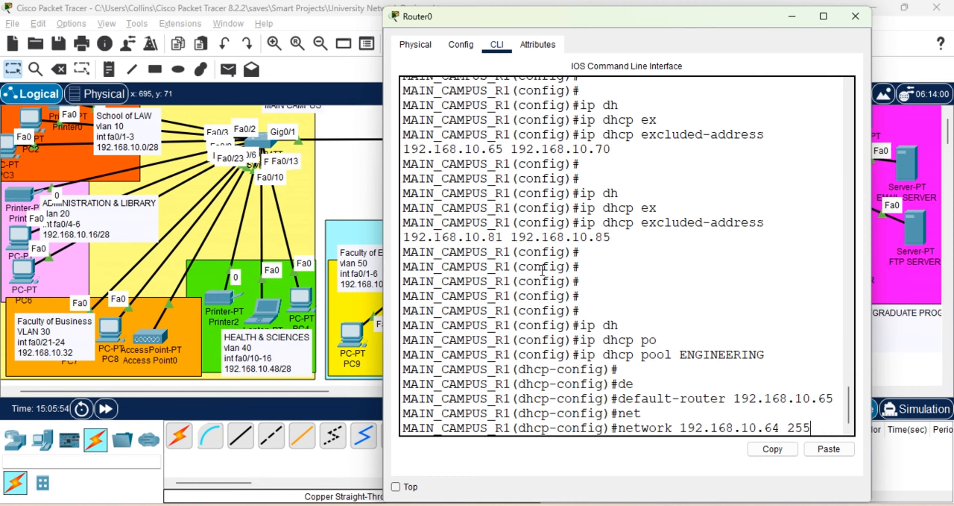
type(".255.255.2")
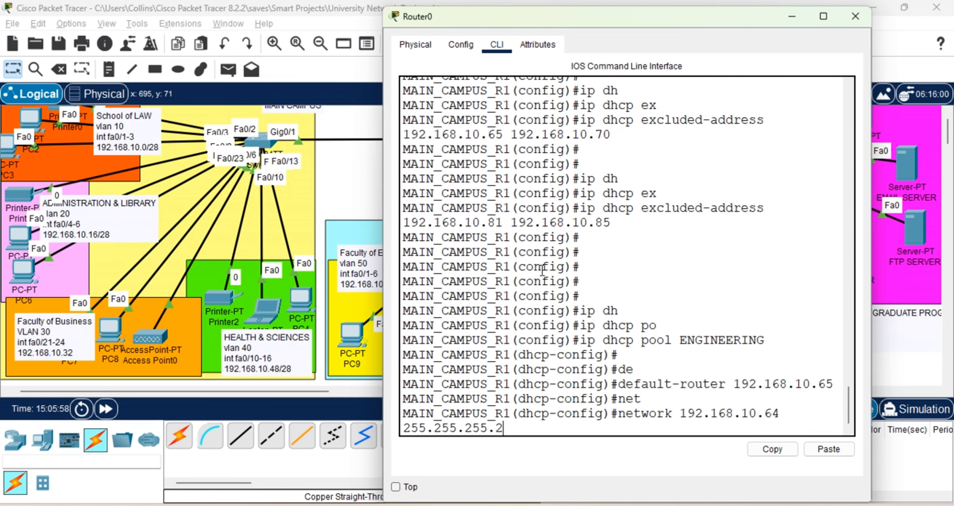
type("40")
key("Return")
Set the ENGINEERING pool's DNS server to 192.168.10.115.
type("dn")
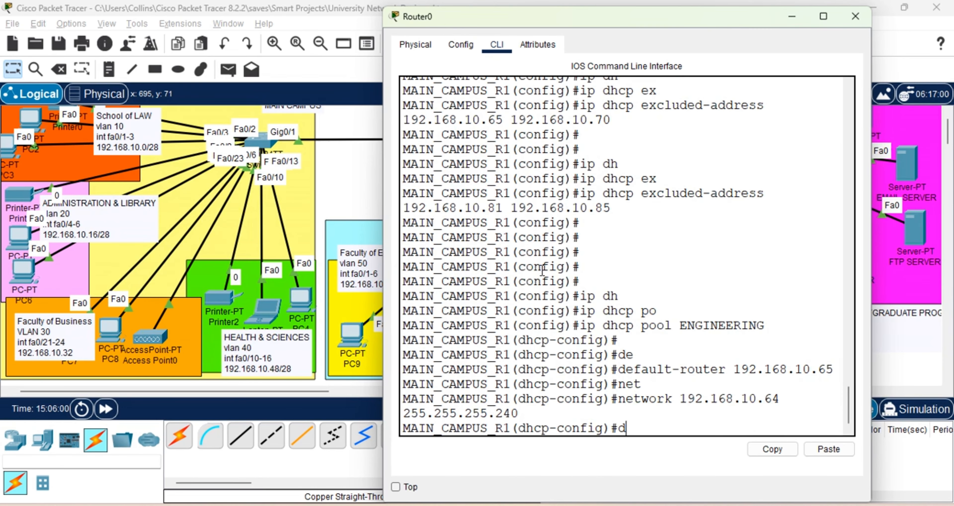
key("Tab")
type("192.1")
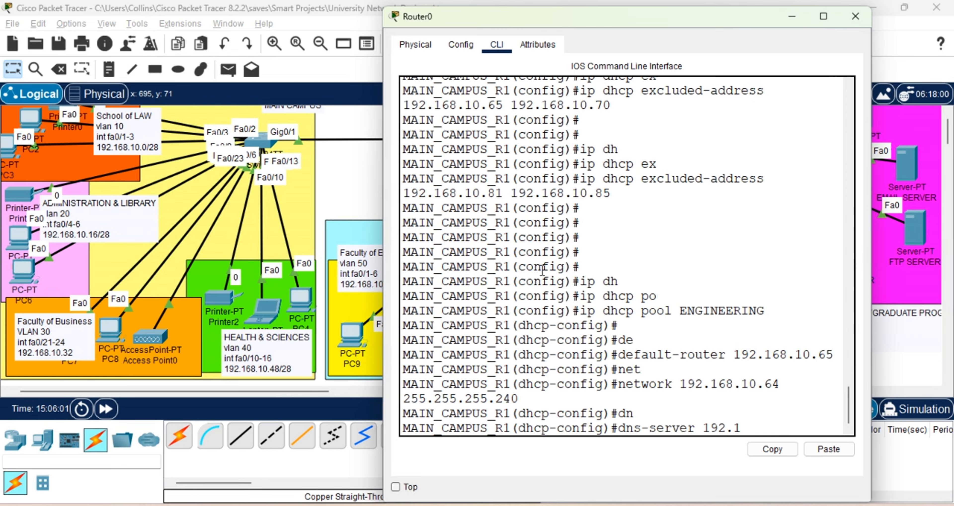
type("68.10.115")
key("Return")
Set the ENGINEERING pool's domain name to netlabshub.com and return to privileged EXEC mode with end.
type("dhcp-config)#d")
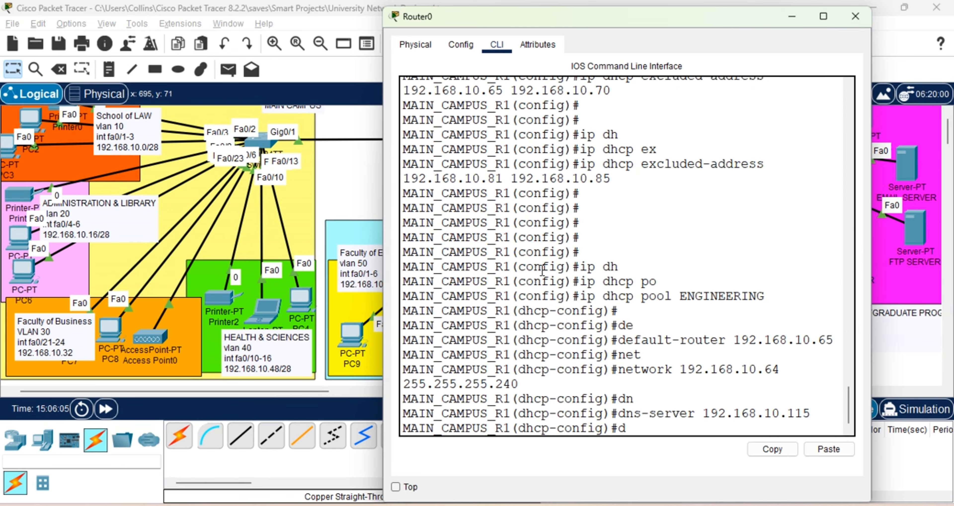
type("om")
key("Tab")
type("n")
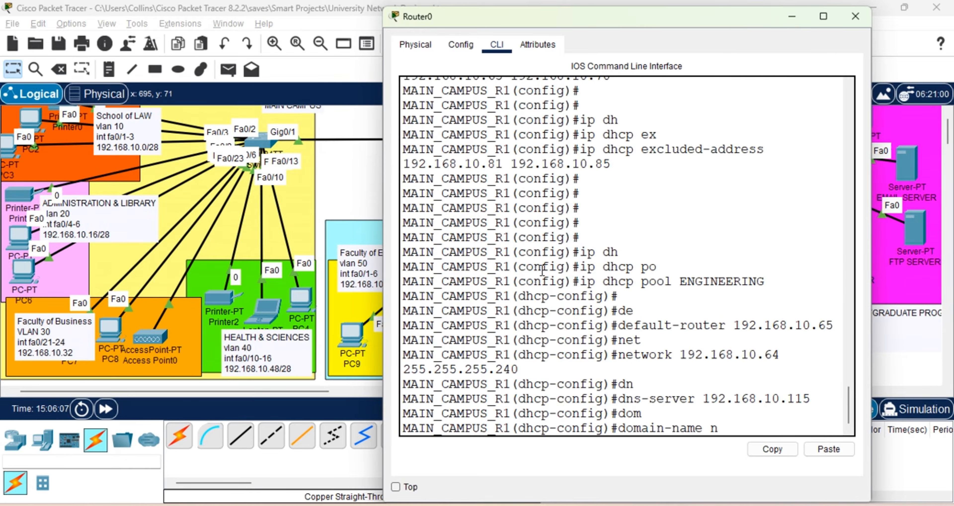
type("etlabshu")
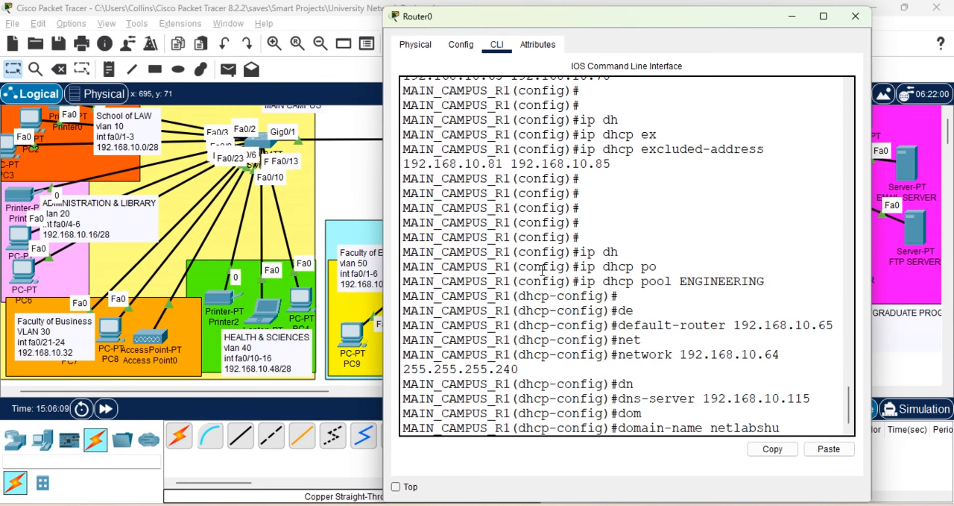
type("b.com")
key("Return")
key("Return")
key("Return")
key("Return")
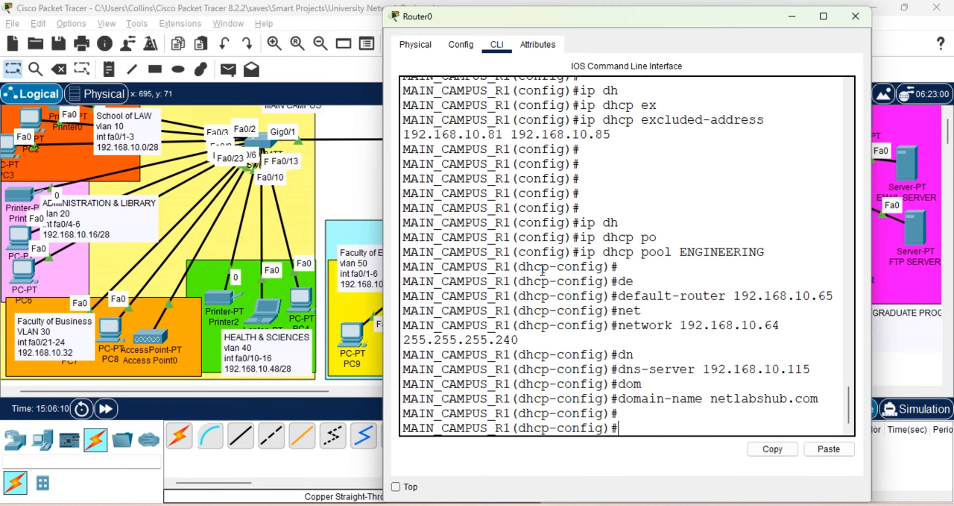
type("end")
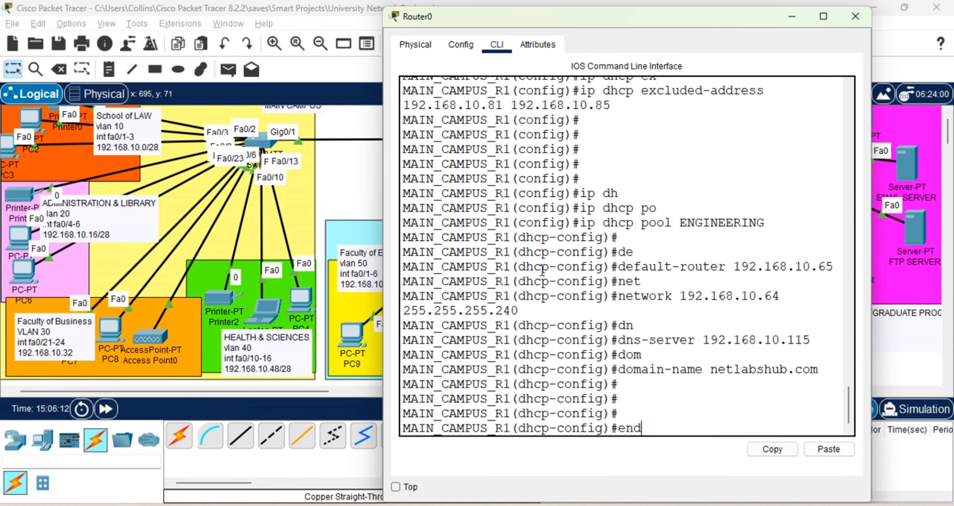
key("Return")
key("Return")
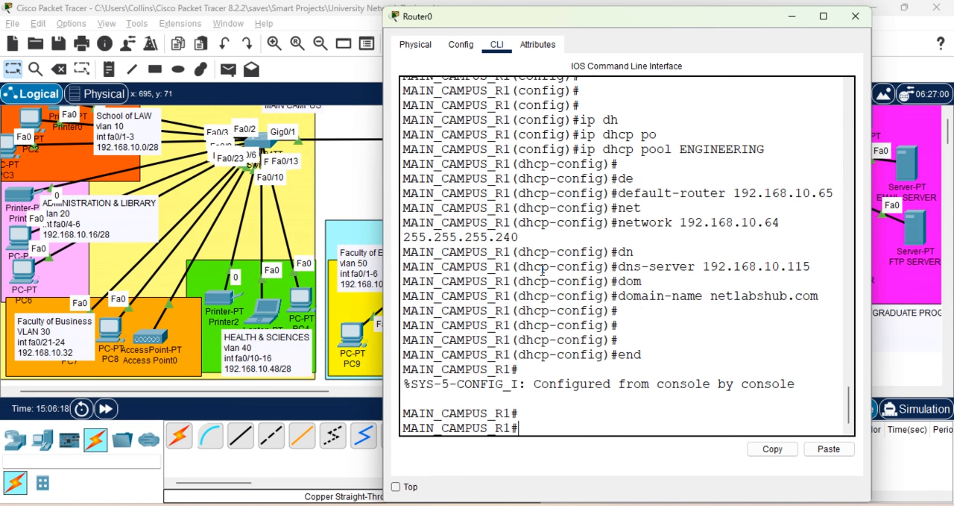
Enter global configuration mode with configure terminal and create a DHCP pool named DESIGN.
type("conf")
key("Tab")
type("t")
key("Tab")
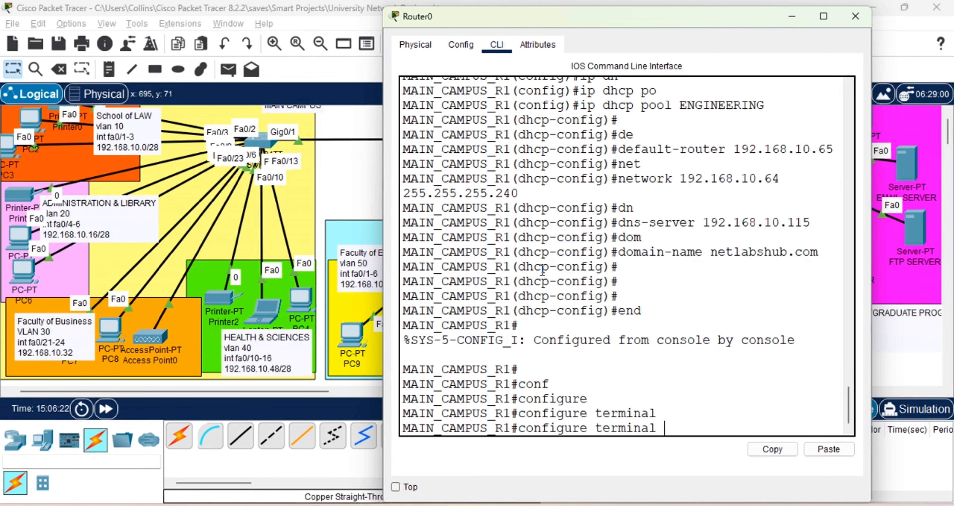
key("Return")
key("Return")
key("Return")
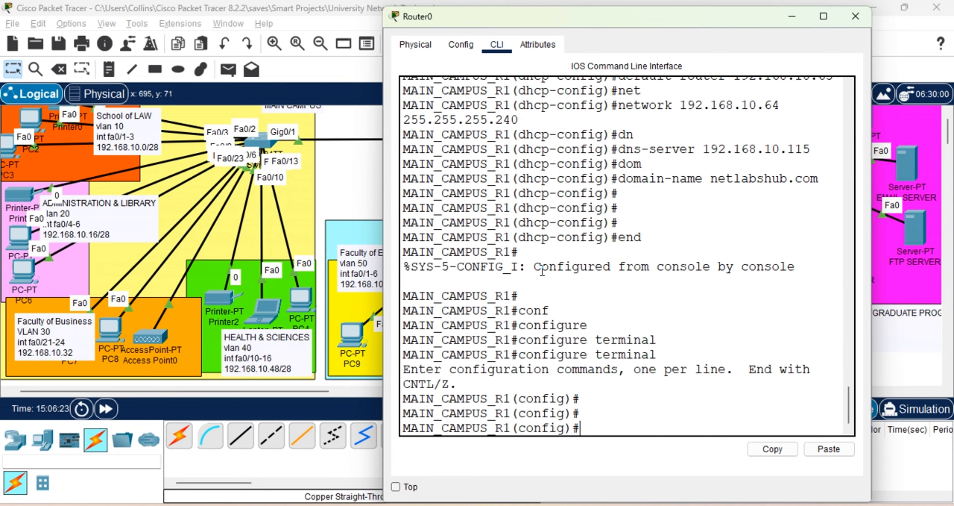
type("ip dh")
key("Tab")
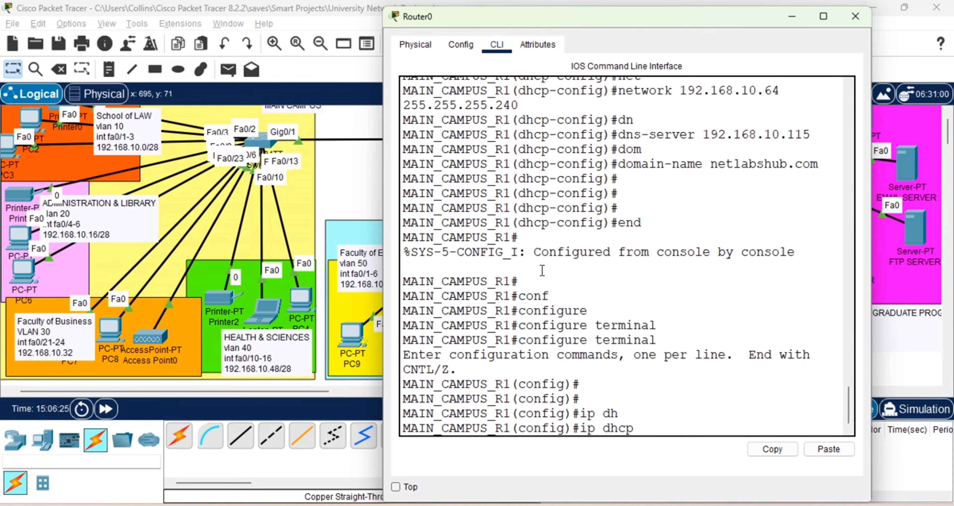
type("po")
key("Tab")
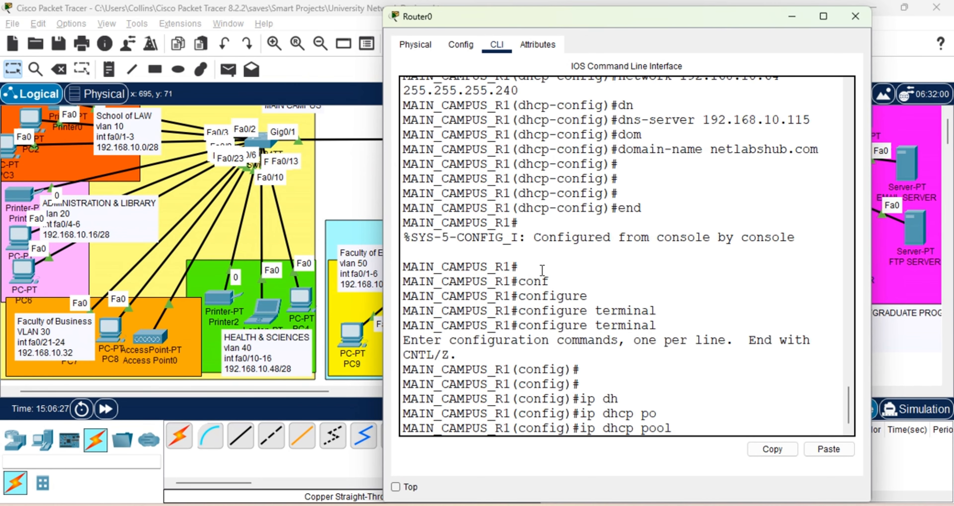
type("DESIGN")
key("Return")
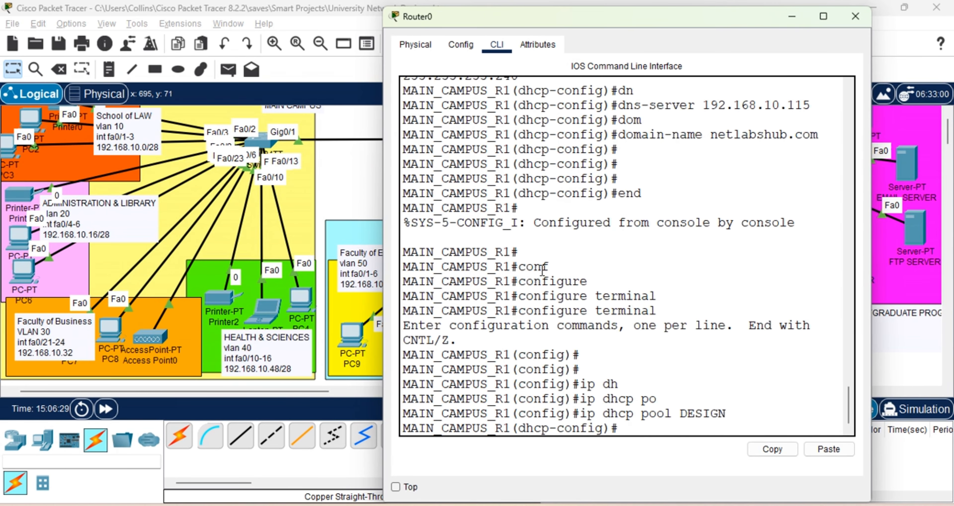
Set the DESIGN pool's default router to 192.168.10.81.
type("def")
key("Tab")
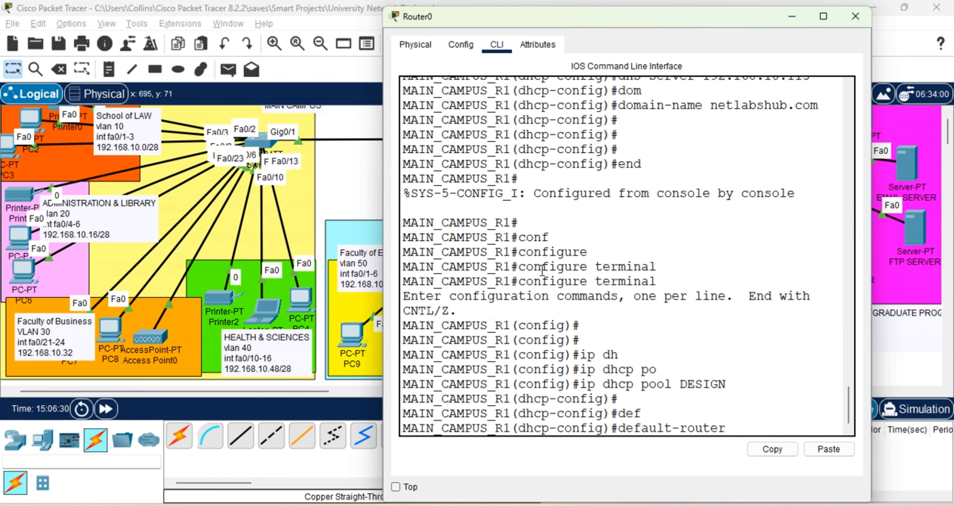
type("192.168.10.")
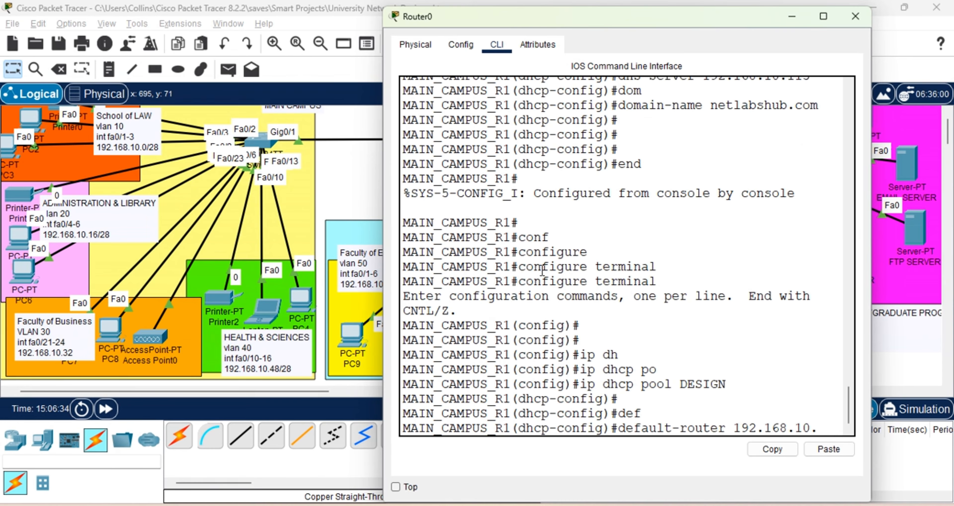
type("81")
key("Return")
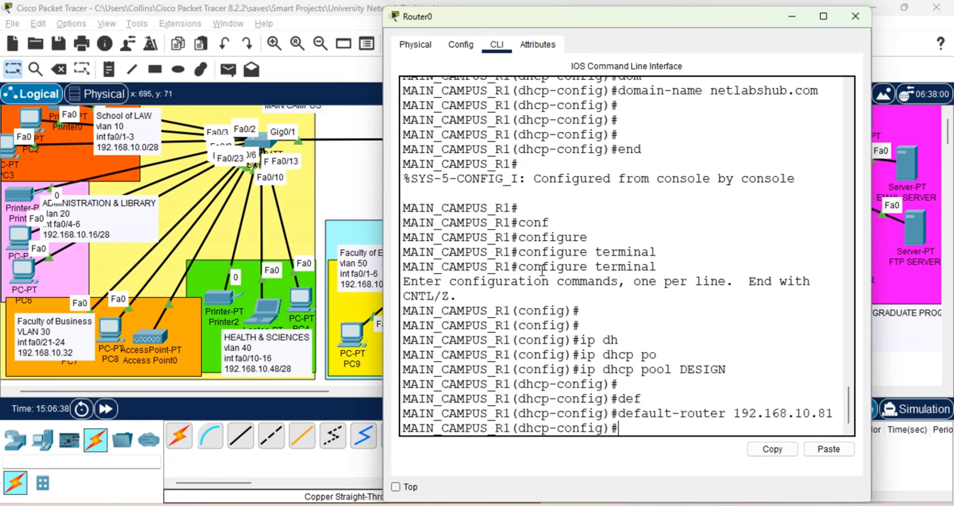
Assign the network 192.168.10.80 with mask 255.255.255.240 to the DESIGN pool.
type("net")
key("Tab")
type("192")
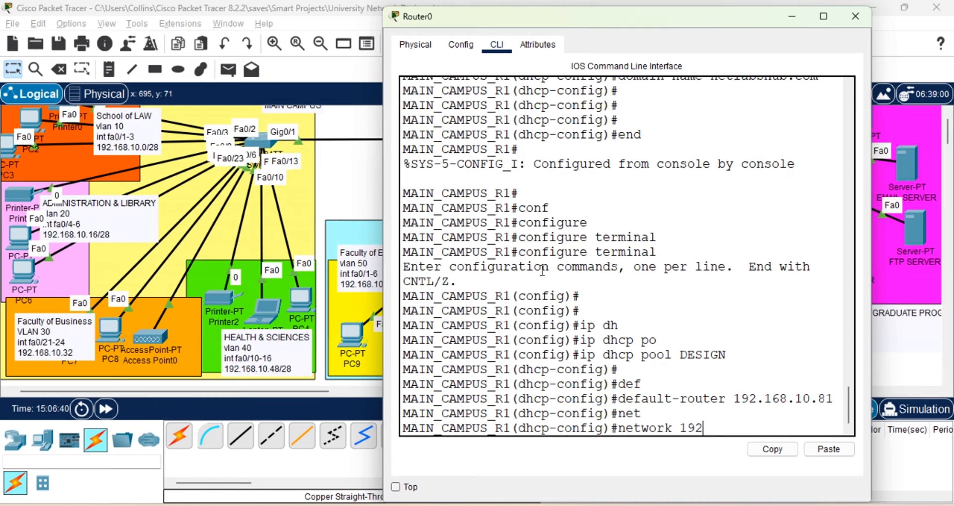
type(".168.10.80")
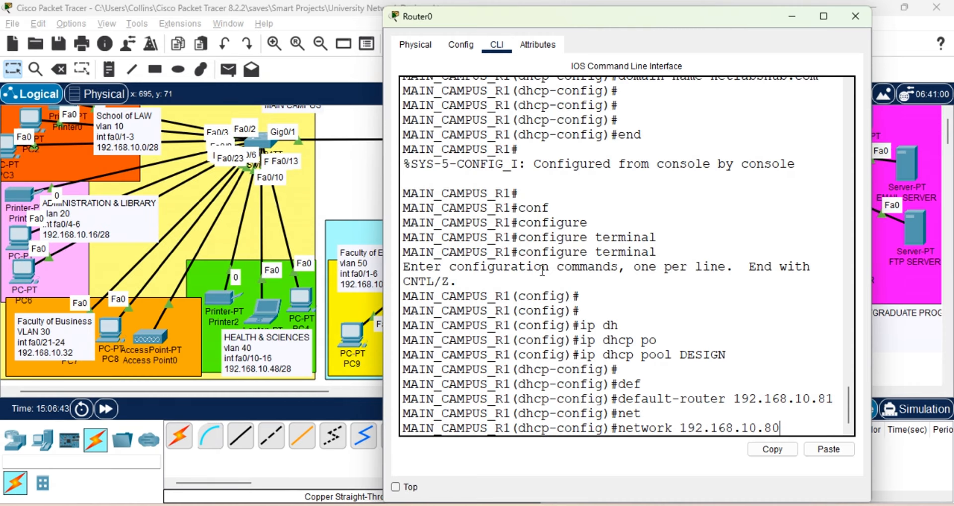
type(" 255.255.")
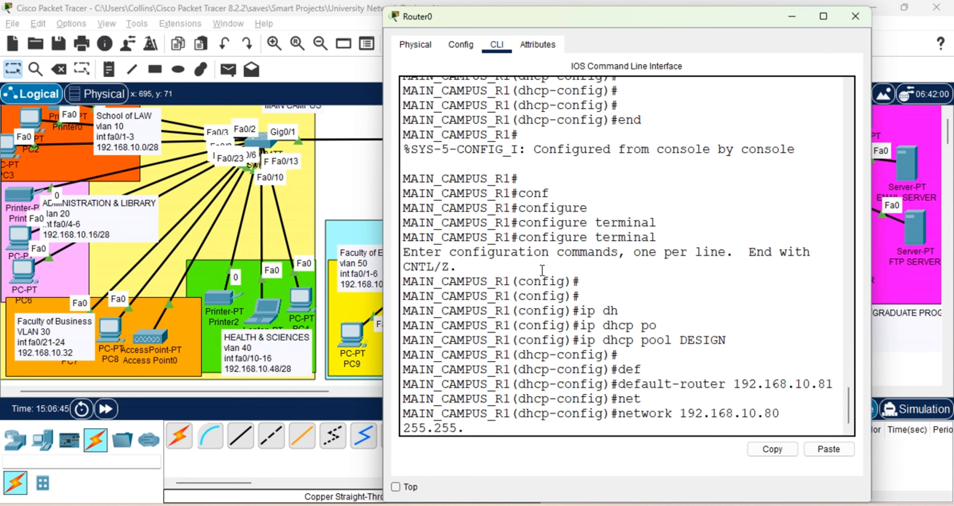
type("255.240")
key("Return")
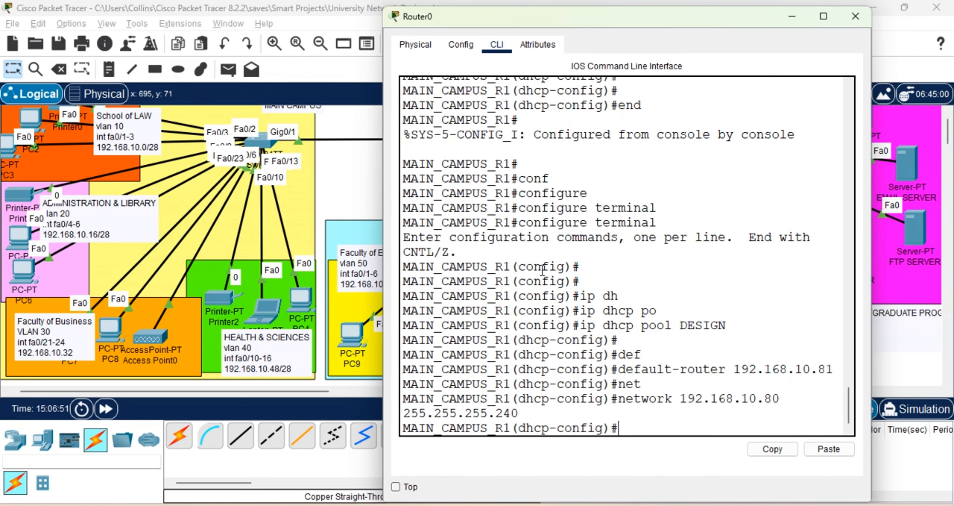
Set the DESIGN pool's domain name to netlabshub.com.
type("dom")
key("Tab")
type("netla")
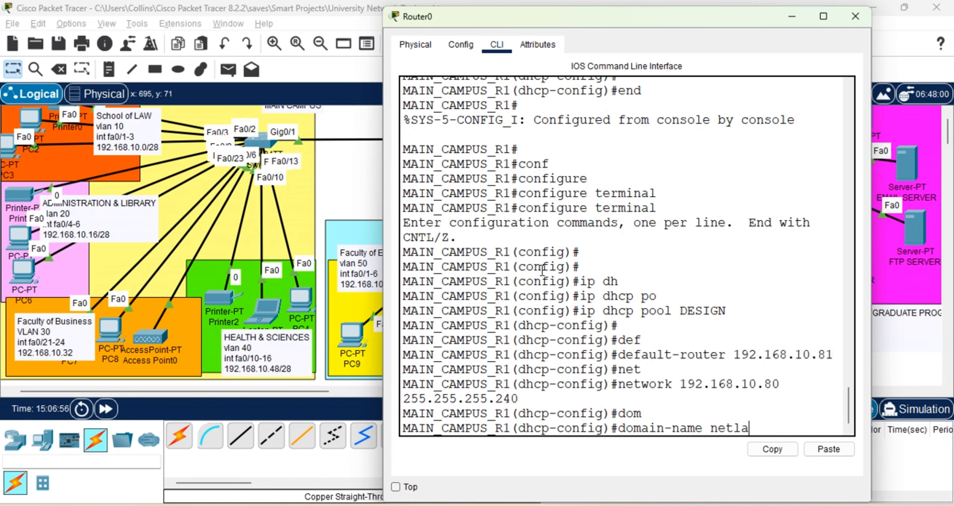
type("bshub.com")
key("Return")
key("Return")
key("Return")
Set the DESIGN pool's DNS server to 192.168.10.115.
type("d")
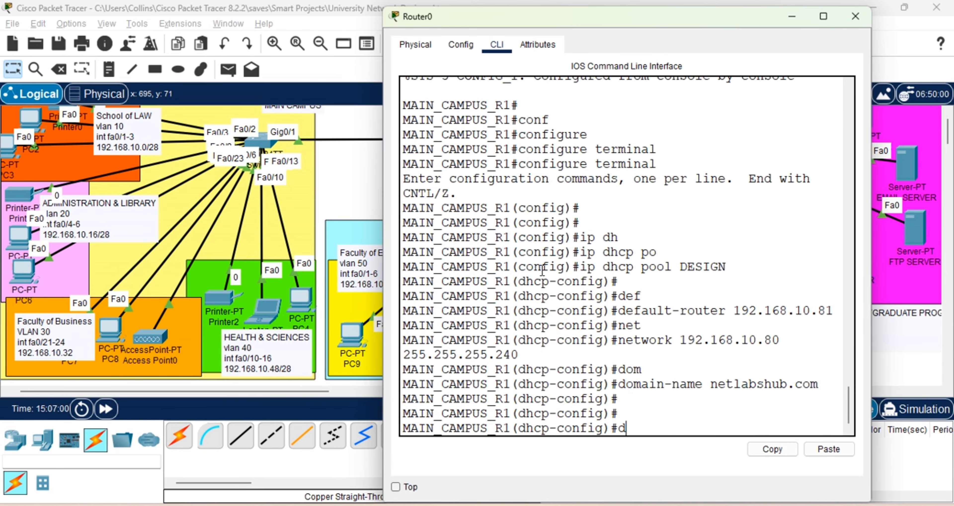
type("n")
key("Tab")
type("19")
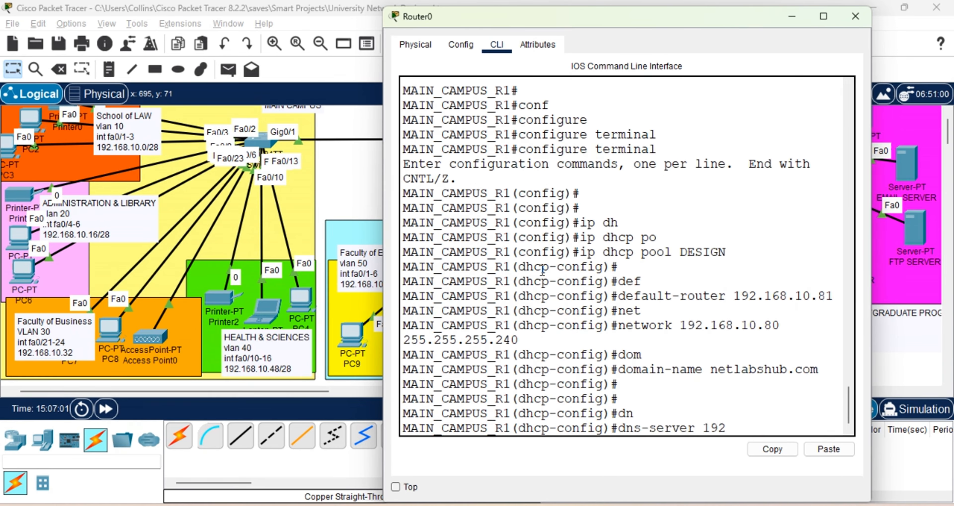
type("2.5")
key("BackSpace")
key("BackSpace")
type("168.10.115")
key("Return")
key("Return")
key("Return")
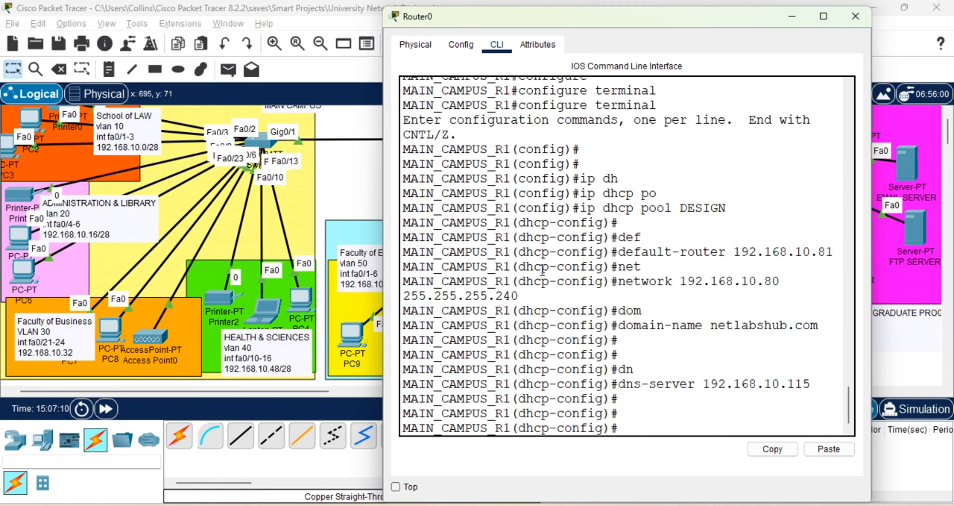
Leave the DESIGN pool's configuration mode and save the router's configuration with write memory.
type("end")
key("Return")
key("Return")
key("Return")
type("w")
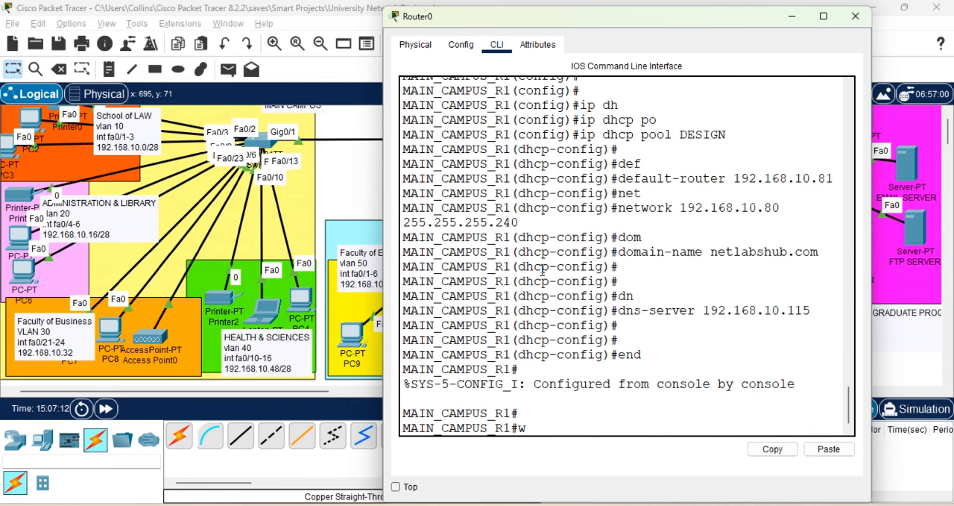
type("ri")
key("Tab")
type("m")
key("Tab")
key("Return")
key("Return")
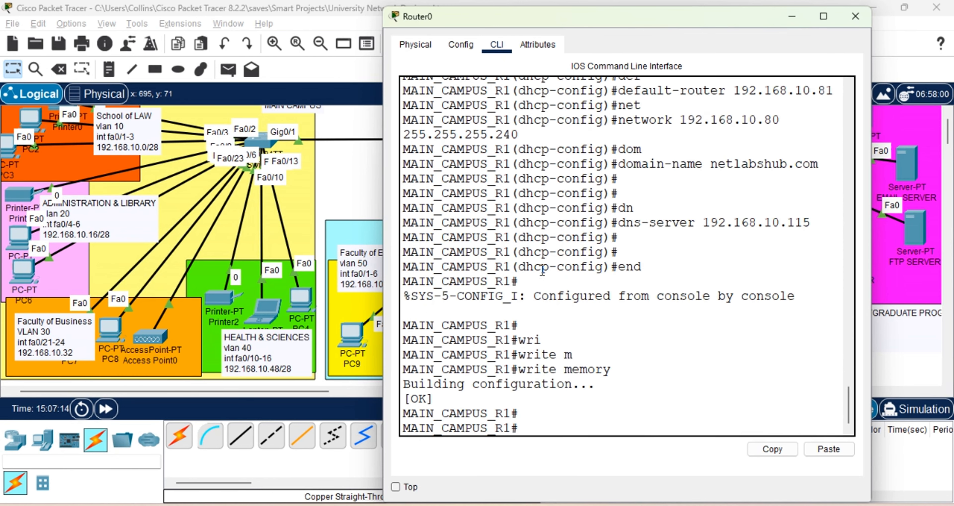
key("Return")
Copy the router's running-config to startup-config, accepting the default destination filename.
type("cop")
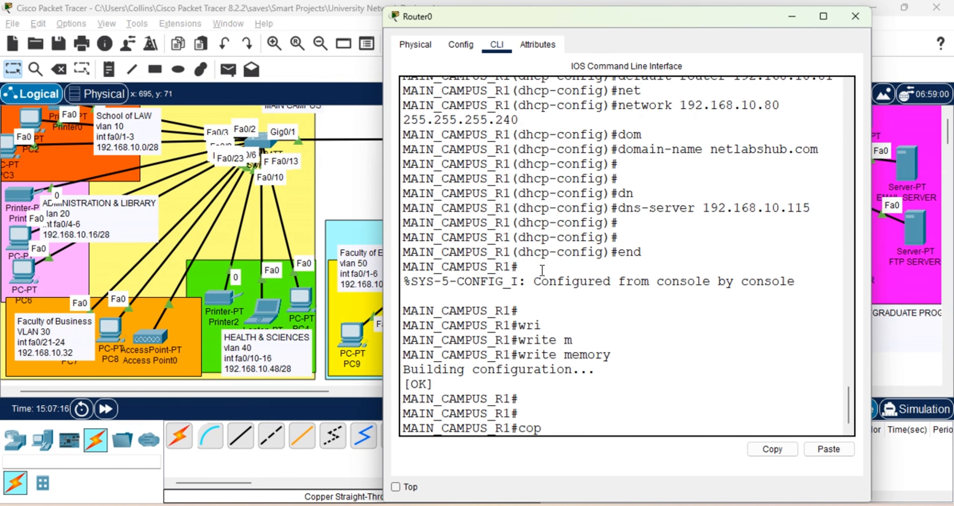
key("Tab")
type("ru")
key("Tab")
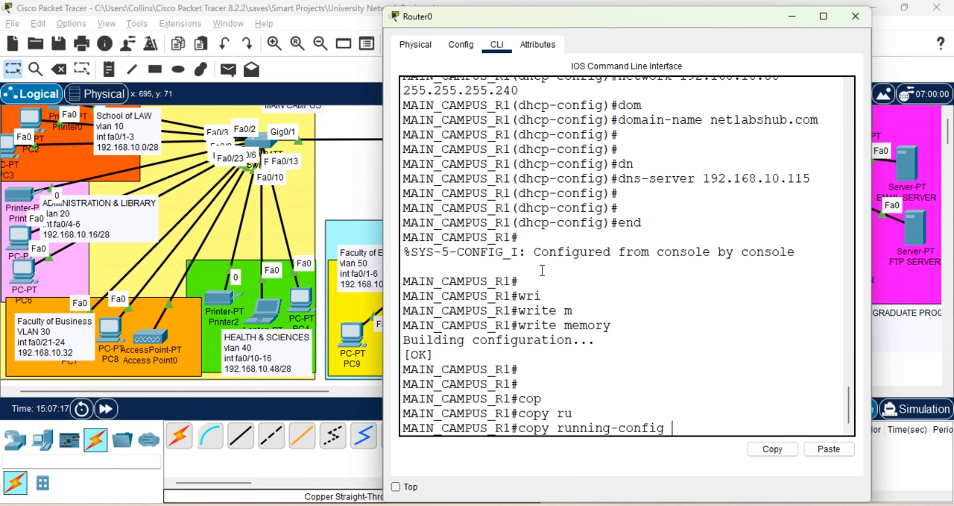
type("st")
key("Tab")
key("Return")
key("Return")
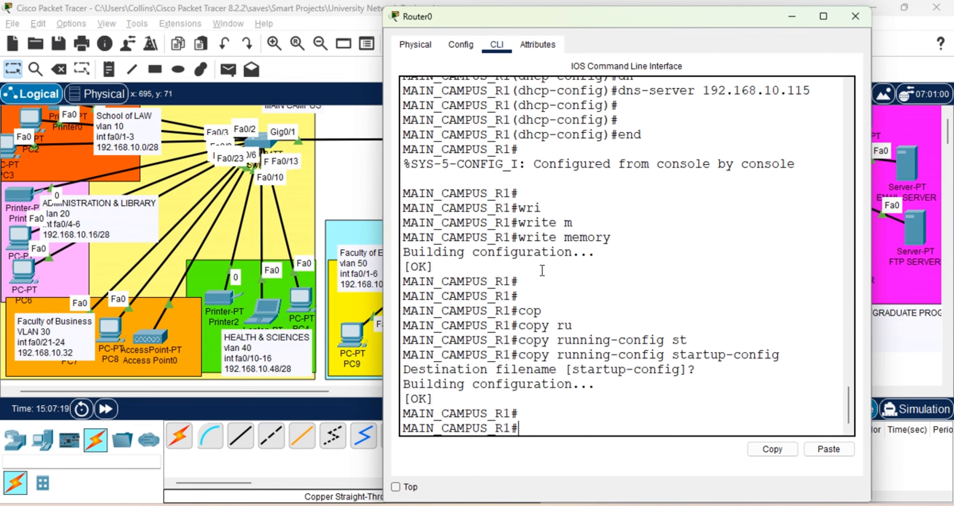
key("Return")
type("end")
key("Return")
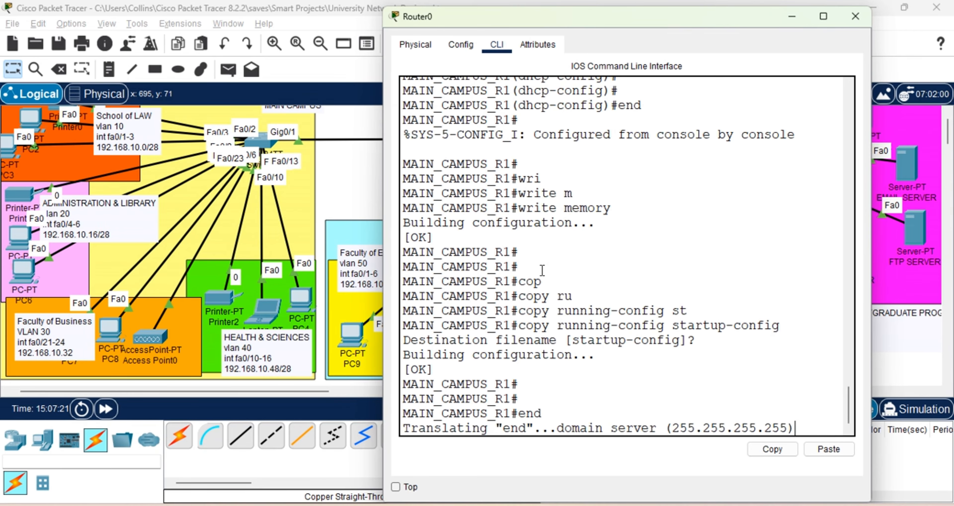
key("ctrl+shift+6")
key("Return")
key("Return")
key("Return")
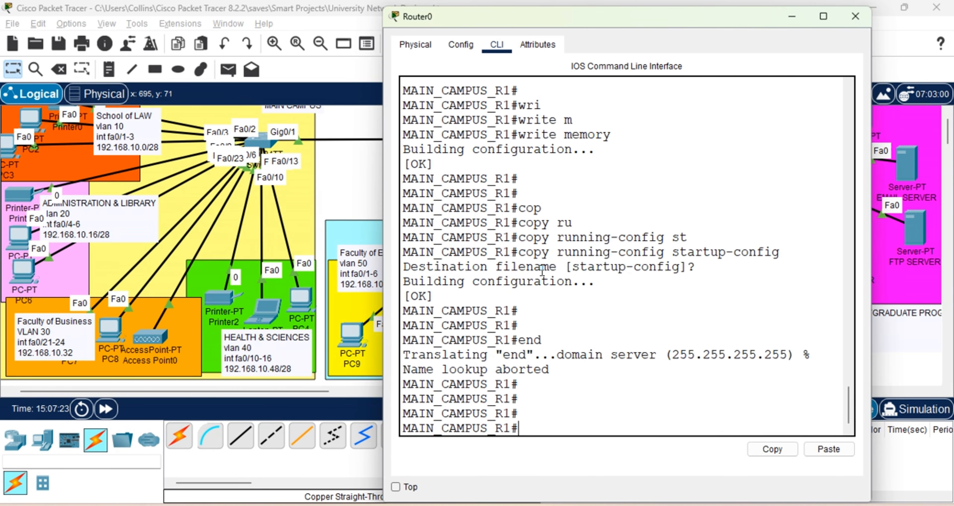
Enter global configuration mode and disable domain name lookup on the router with no ip domain-lookup.
type("conf")
key("Tab")
key("Tab")
key("Return")
key("Return")
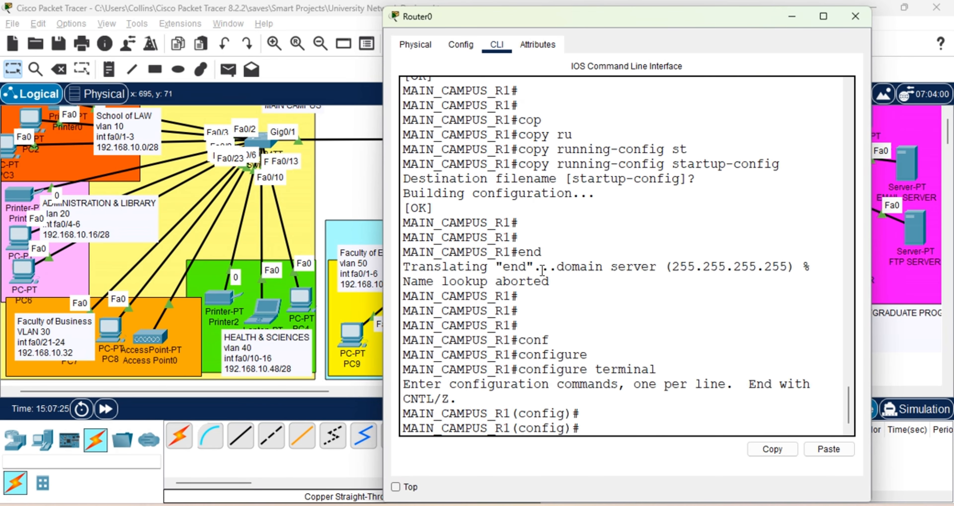
type("no ip domain-l")
type("o")
key("Tab")
key("Return")
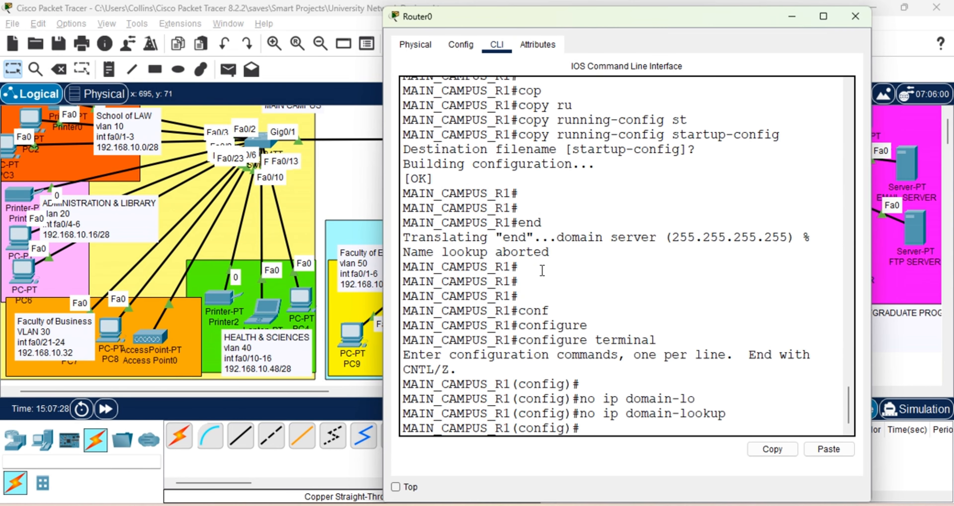
key("Return")
key("Return")
End configuration mode, save the router's configuration with wr, and minimize the router's window.
type("end")
key("Return")
type("wr")
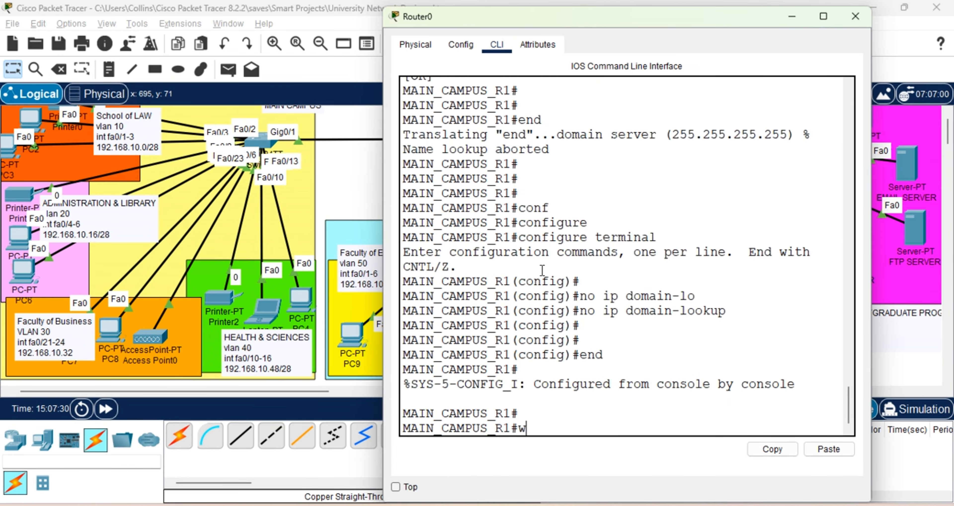
key("Return")
key("Return")
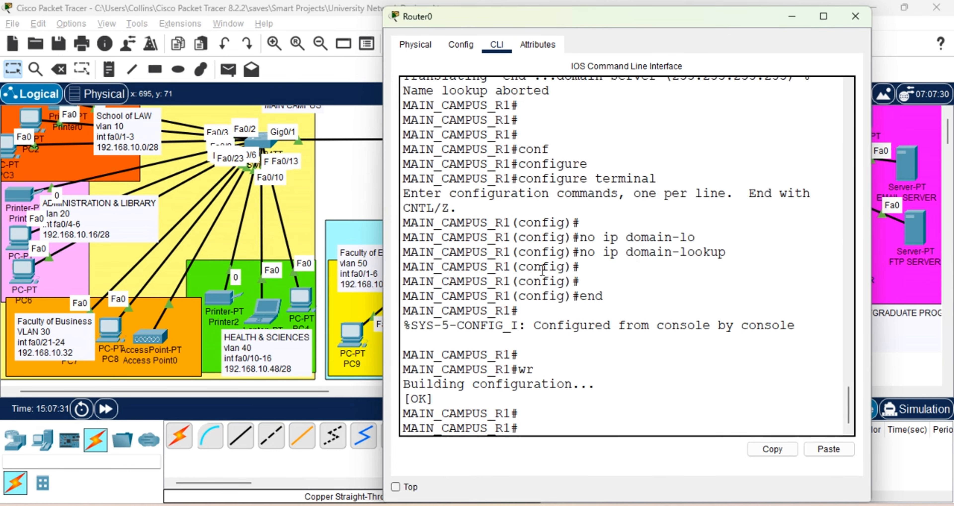
left_click(793, 17)
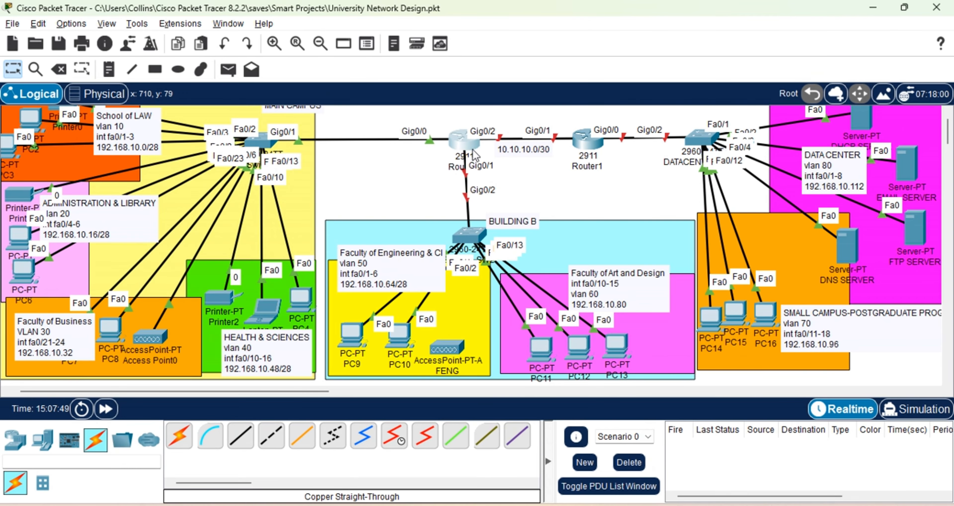
Reopen the main campus router's command line and enter global configuration mode.
left_click(468, 143)
key("Return")
key("Return")
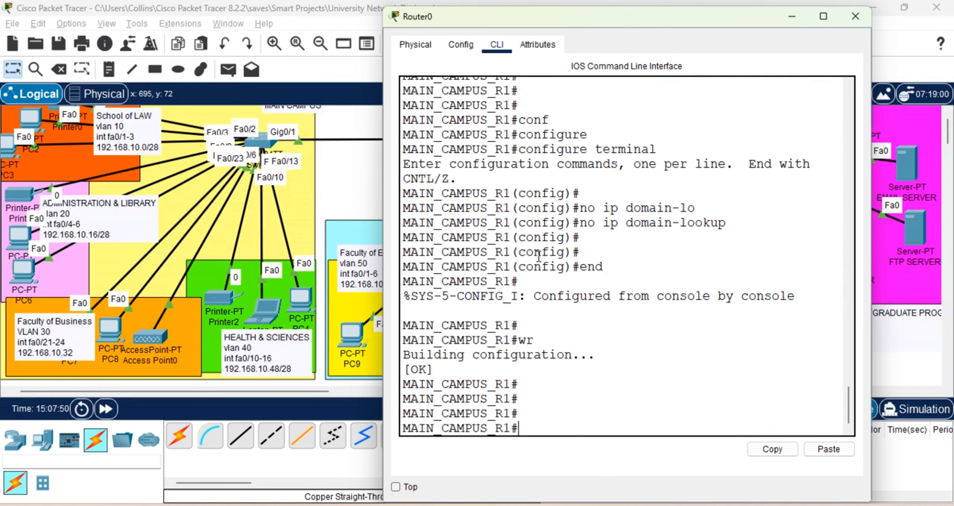
type("conf")
key("Tab")
type("t")
key("Tab")
key("Return")
key("Return")
key("Return")
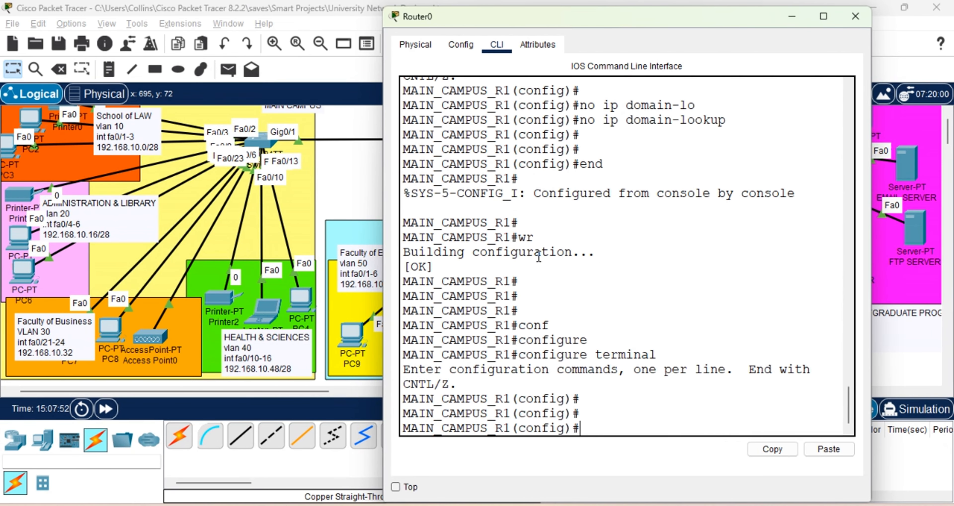
Enable interface GigabitEthernet 0/1 towards Building B with no shutdown.
type("inter")
key("Tab")
type("g")
key("Tab")
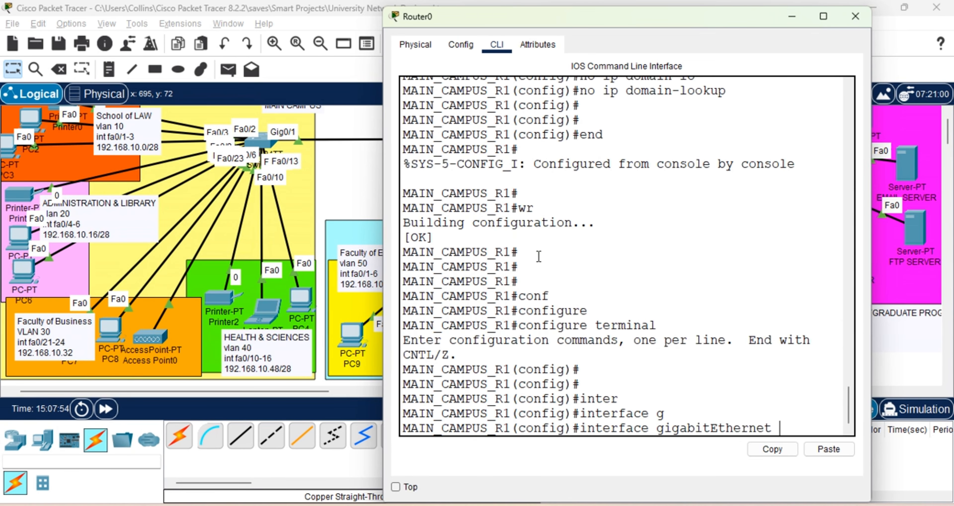
type("0/1")
key("Return")
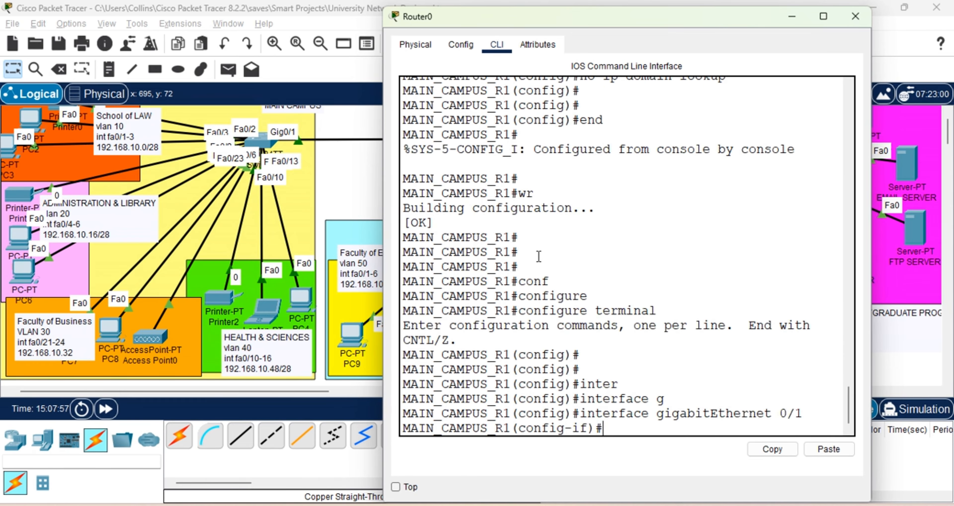
type("no sh")
key("Tab")
key("Return")
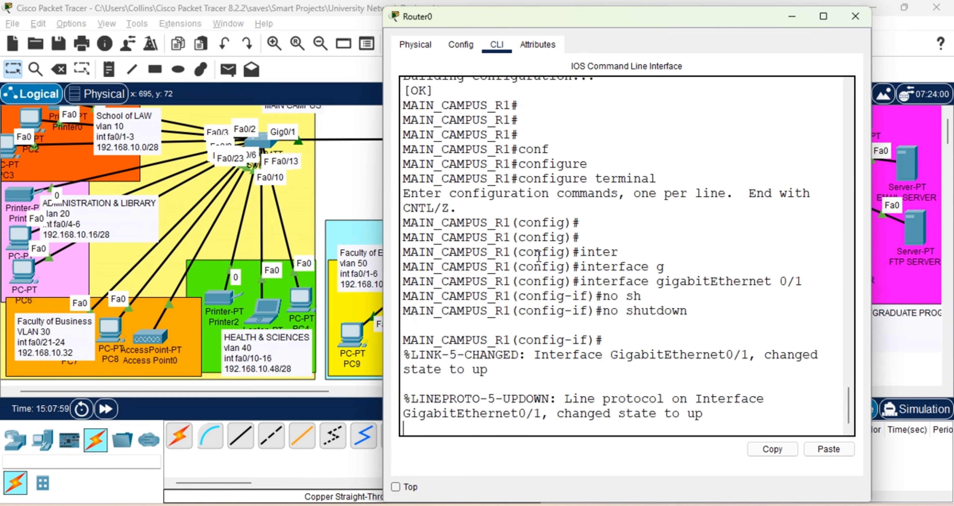
Set the description of GigabitEthernet 0/1 to MAIN INTERFACE FOR BUILDING B.
key("Return")
type("des")
key("Tab")
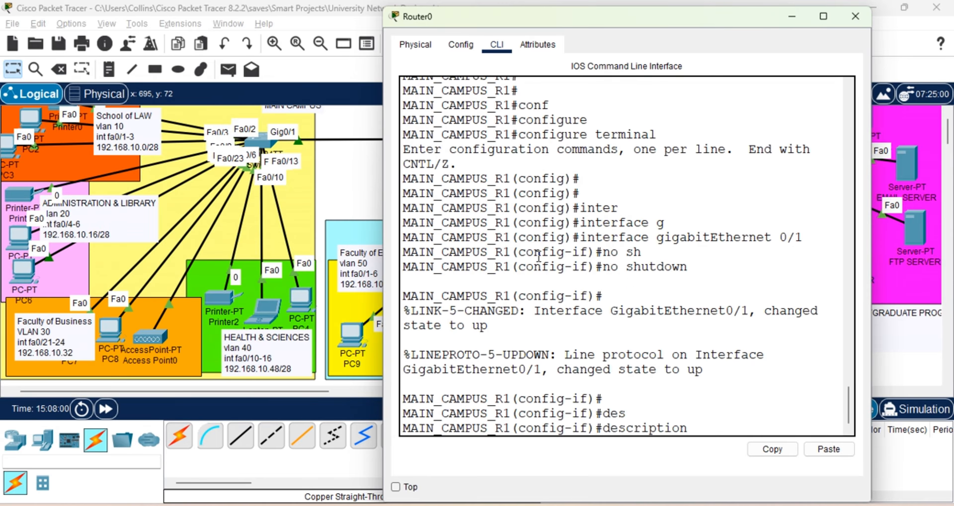
type("MAIN INTE")
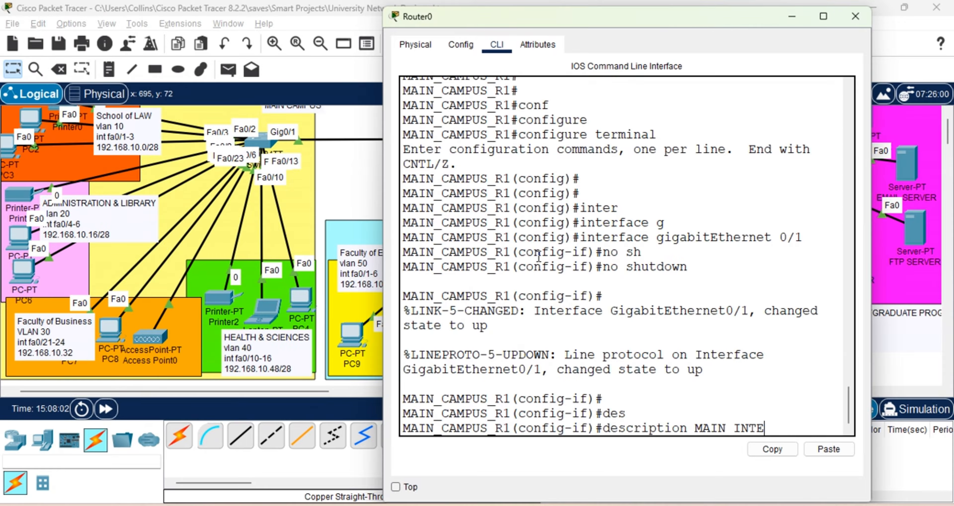
type("RFACE FOR V")
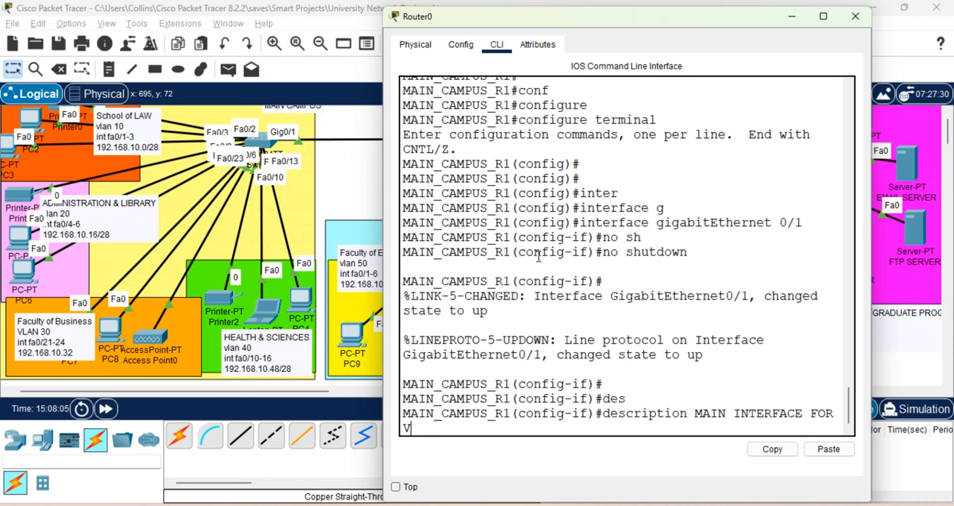
key("BackSpace")
type("BUILDING B")
key("Return")
key("Return")
key("Return")
key("Return")
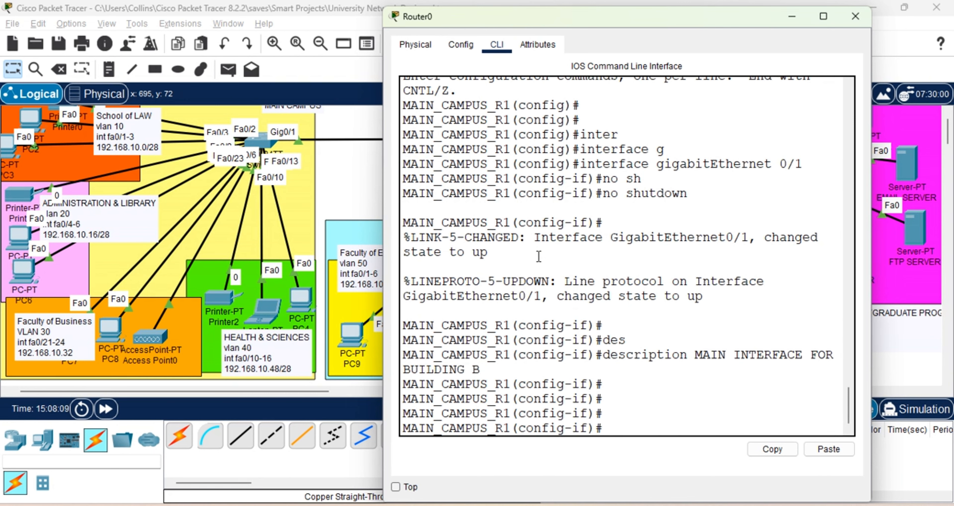
Exit the interface's configuration and reselect GigabitEthernet 0/1 on the main campus router, checking the topology in between.
type("exi")
key("Tab")
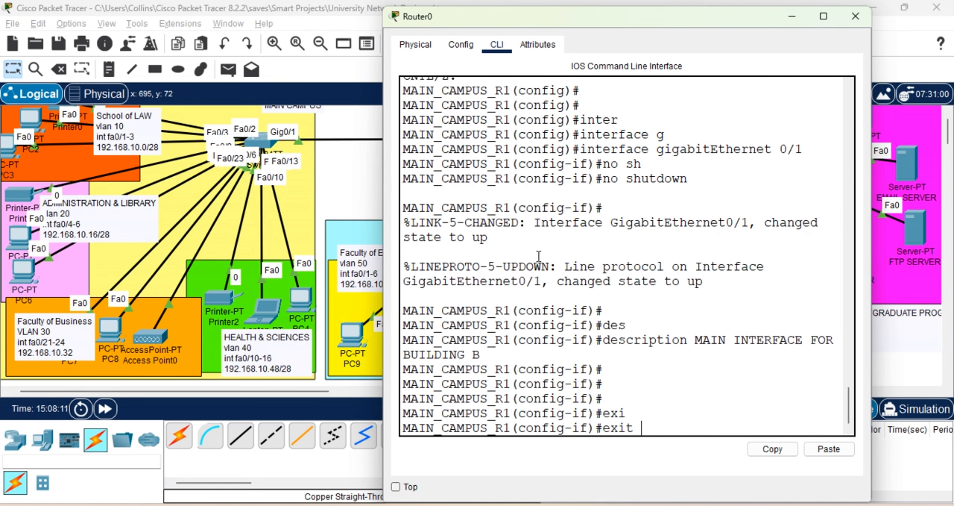
key("Return")
type("inter")
key("Tab")
type("g")
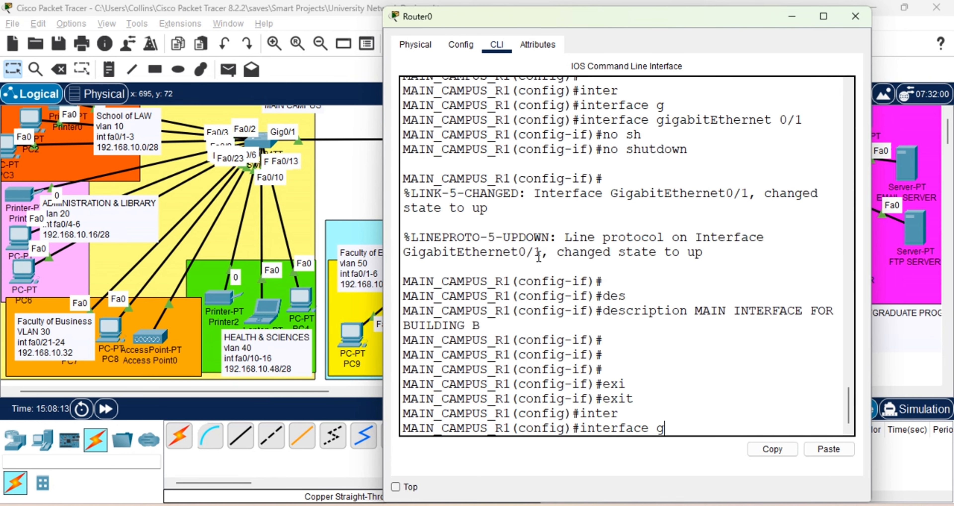
key("Tab")
type("0/1")
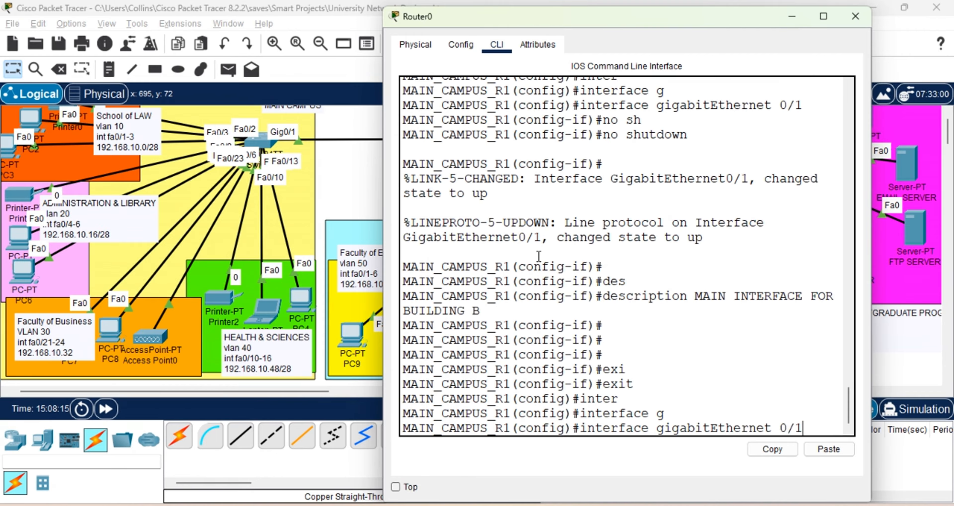
left_click(364, 181)
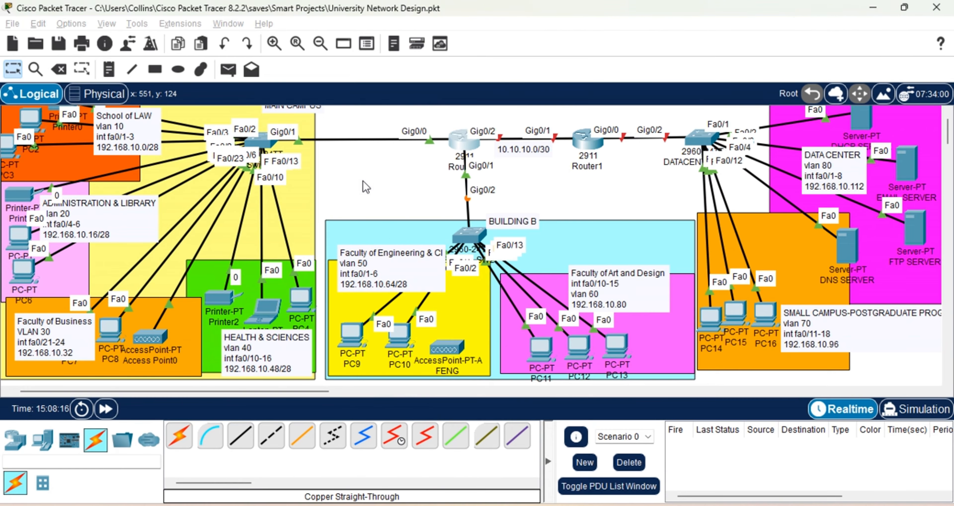
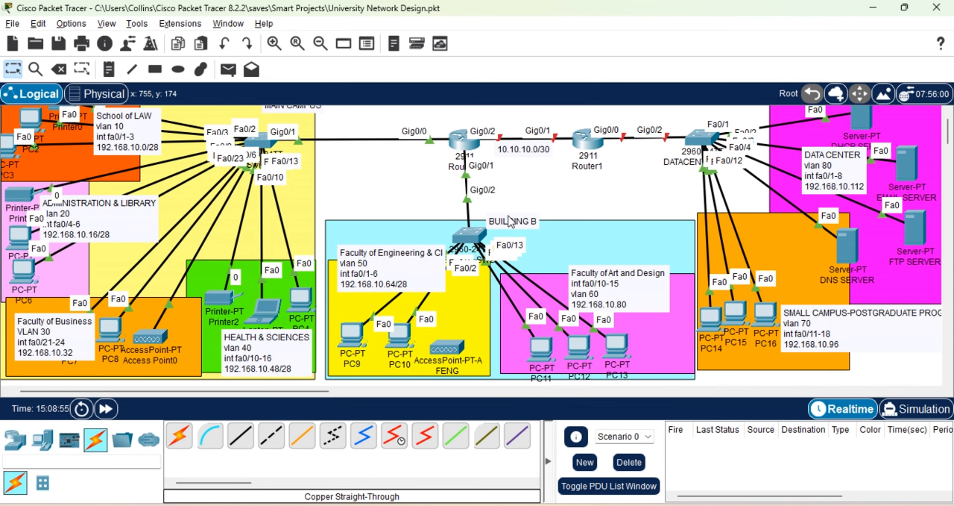
mouse_move(464, 146)
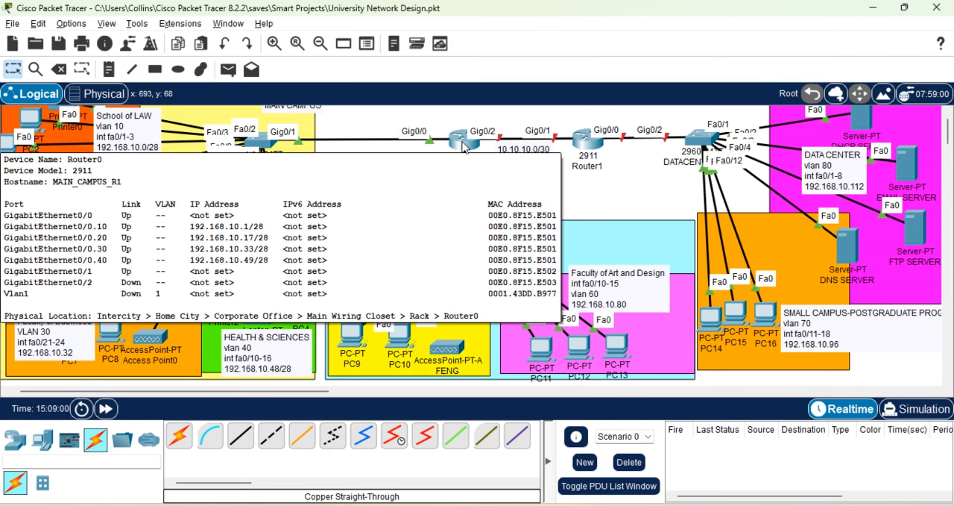
left_click(463, 147)
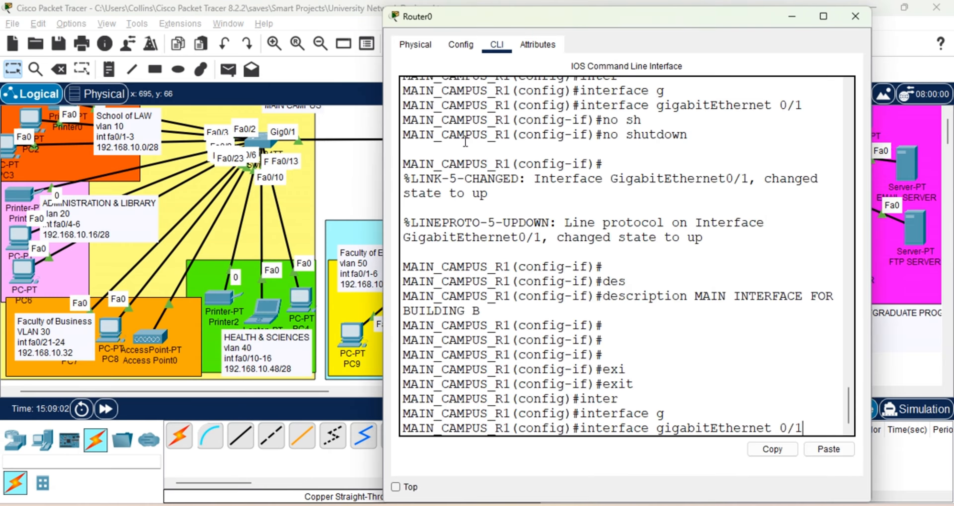
scroll(523, 222, "down", 1)
key("Return")
key("Return")
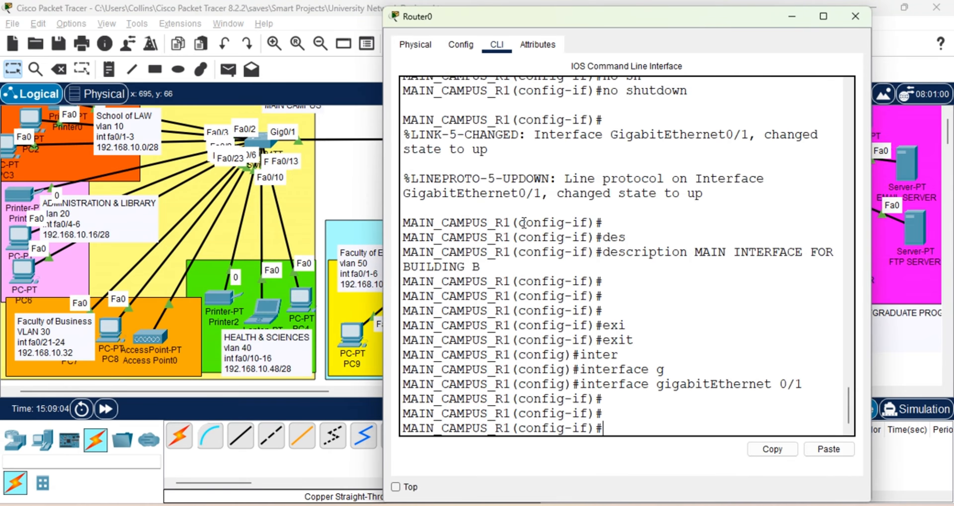
Create subinterface GigabitEthernet 0/1.50 and set its encapsulation to dot1Q 50.
key("Up")
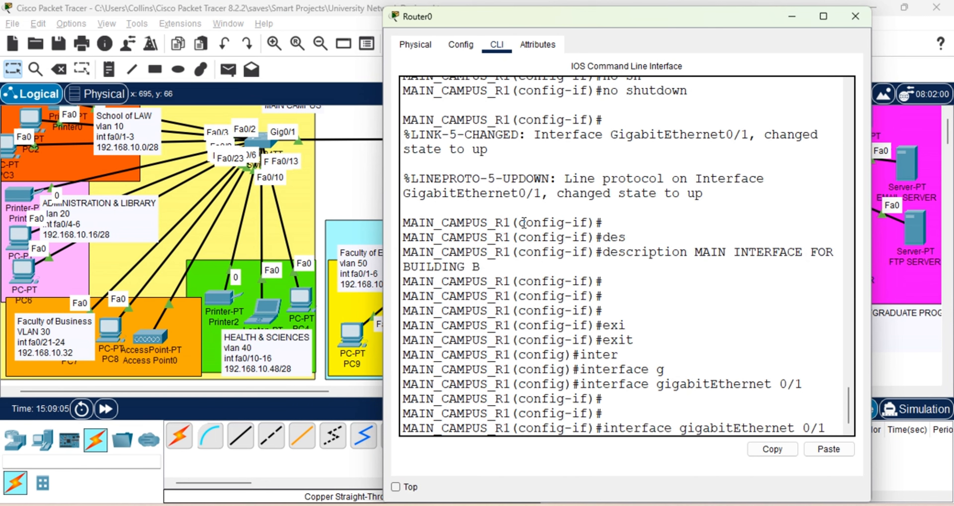
type(".50")
key("Return")
key("Return")
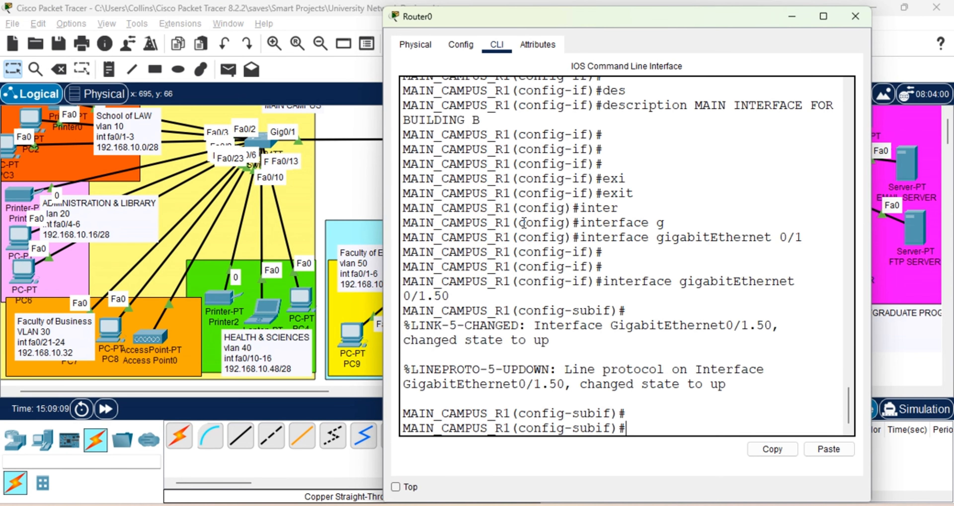
type("en")
key("Tab")
type("do")
key("Tab")
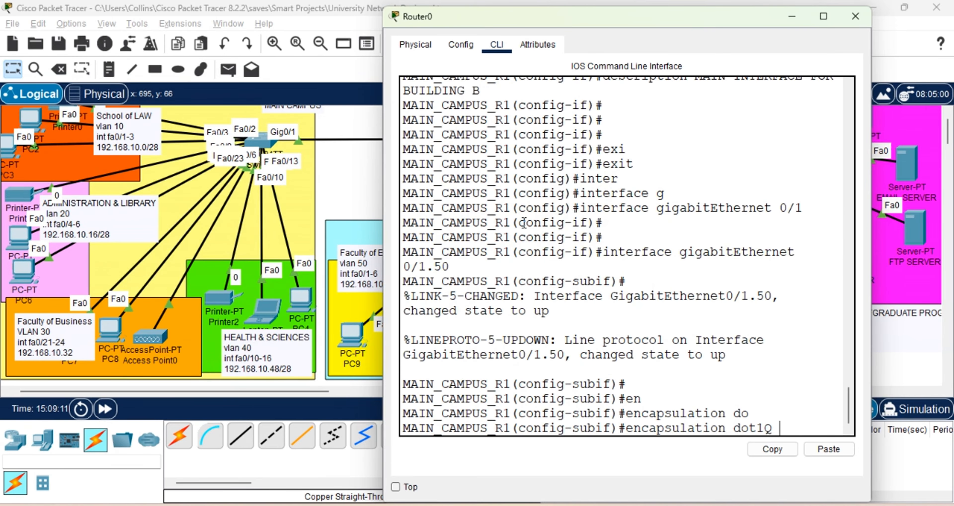
type("50")
key("Return")
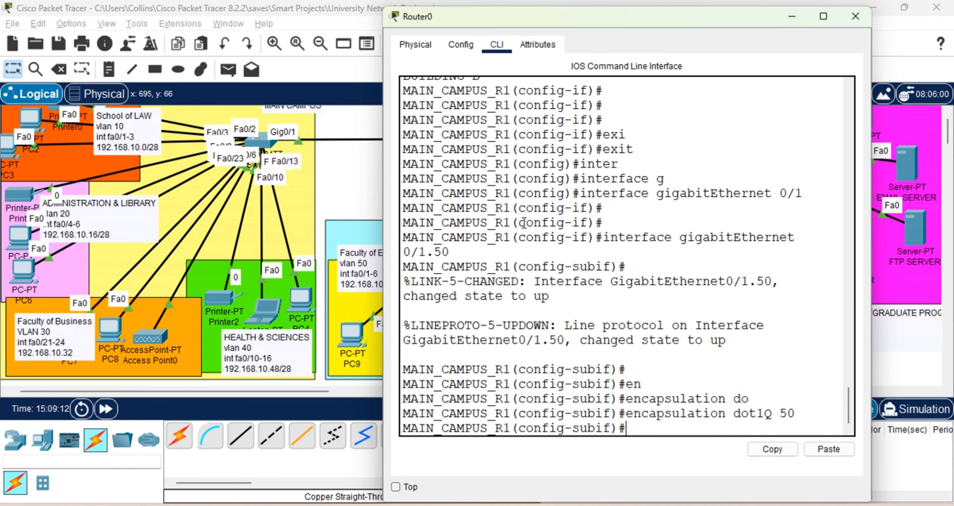
Try to assign IP address 192.168.10.64 to subinterface GigabitEthernet 0/1.50 without a subnet mask.
type("ip ad")
key("Tab")
type("91")
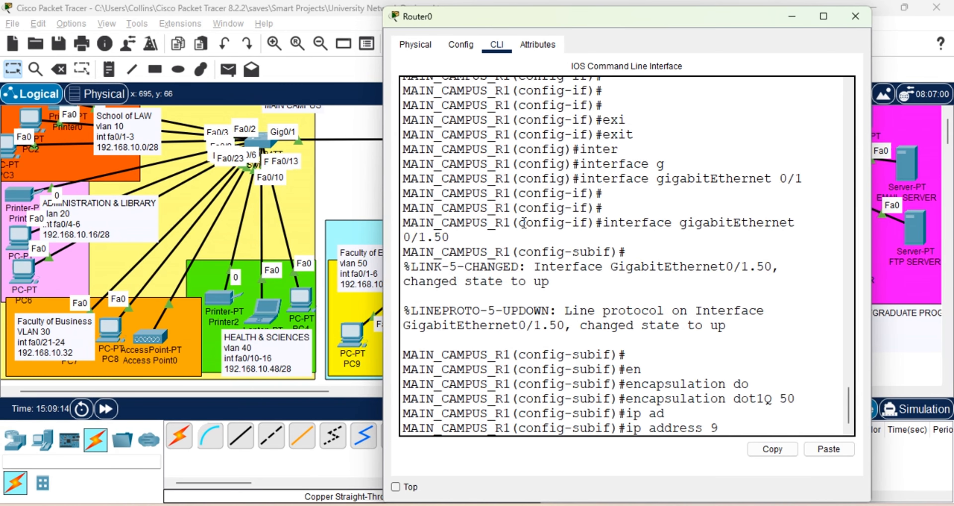
key("BackSpace")
key("BackSpace")
type("192.168.10.")
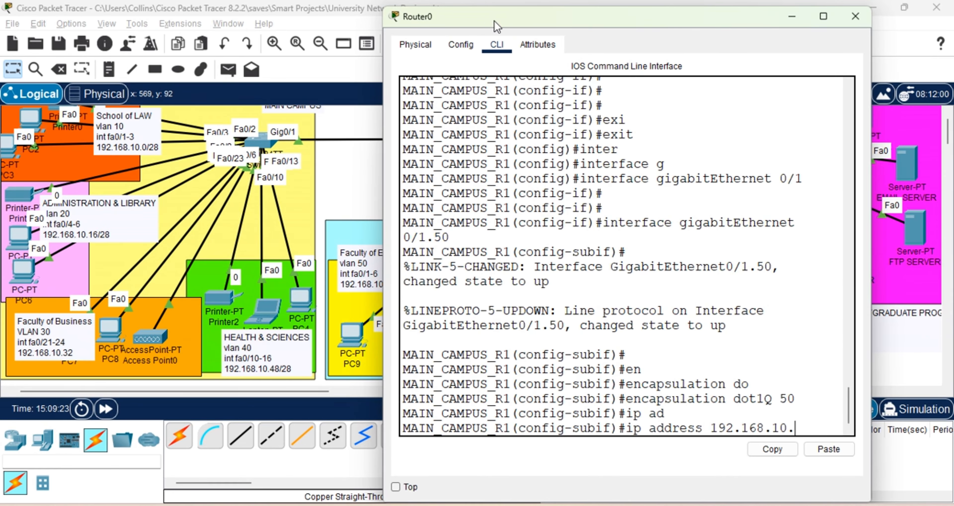
left_click_drag(497, 26, 538, 32)
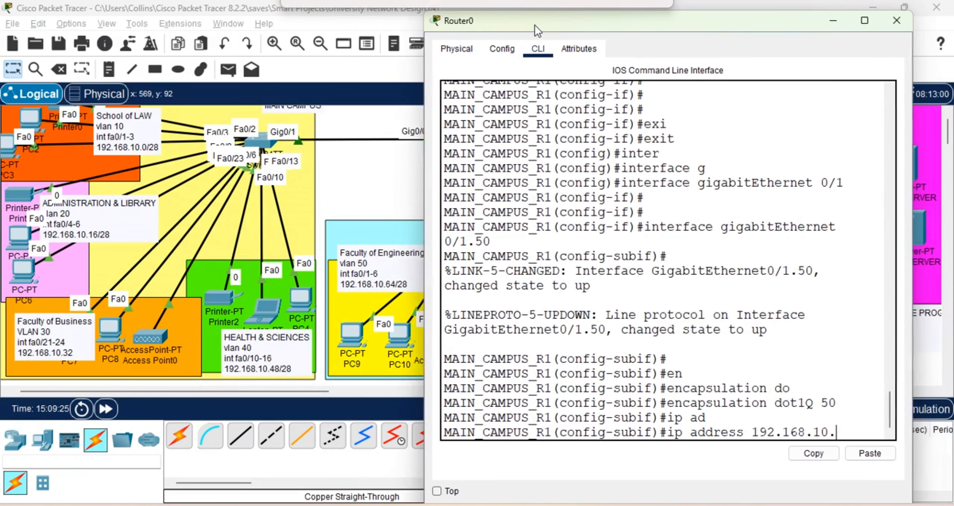
type("64")
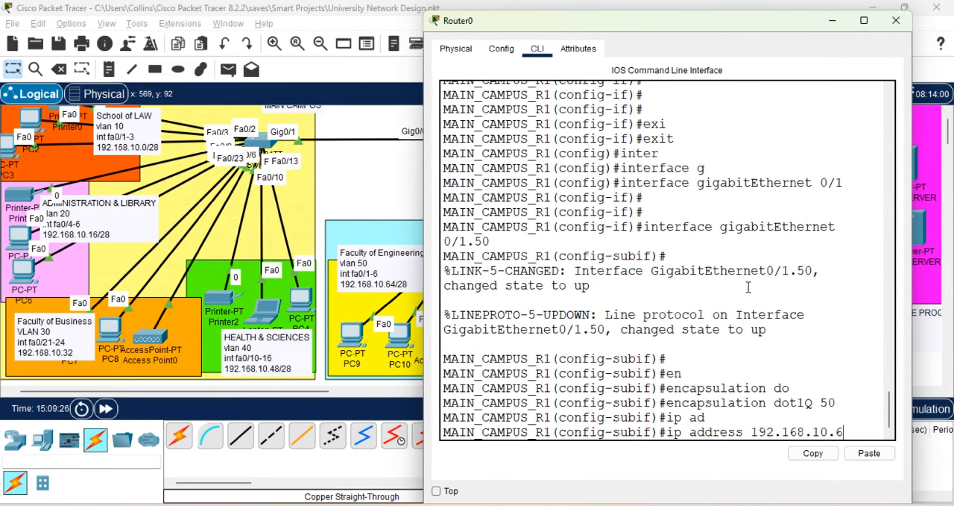
key("Return")
key("Return")
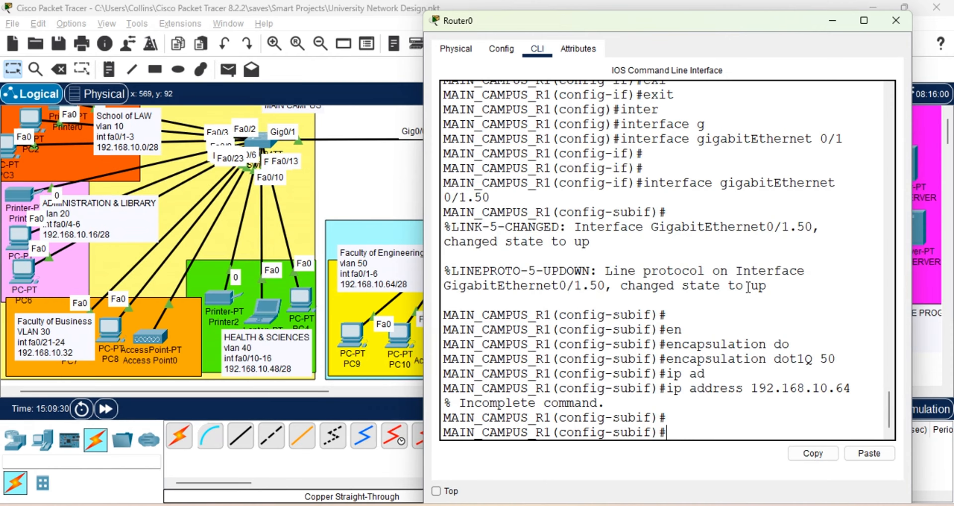
Enable subinterface GigabitEthernet 0/1.50 with no shutdown.
type("no sh")
key("Tab")
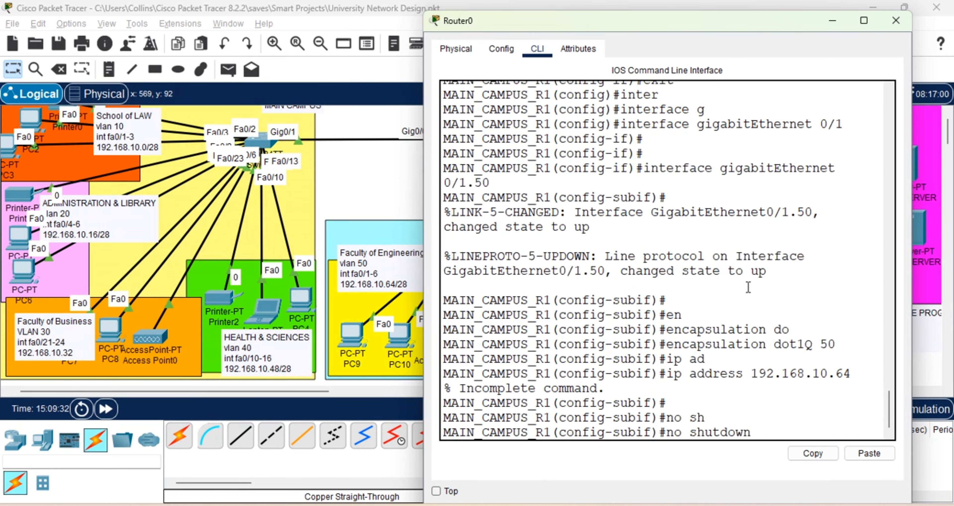
key("Return")
key("Return")
key("Return")
Set the description of subinterface GigabitEthernet 0/1.50 to ENGINEERING INTERFACE.
type("des")
key("Tab")
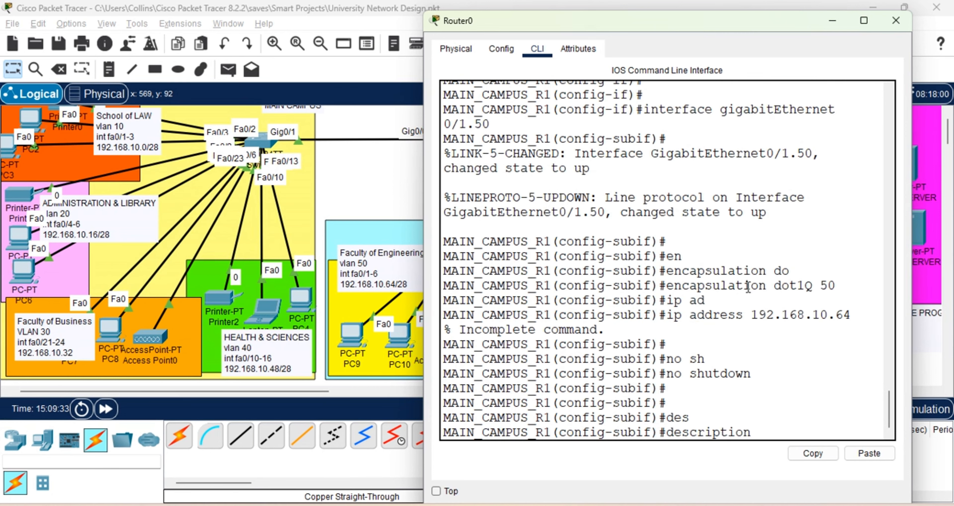
type("ENGINEERING I")
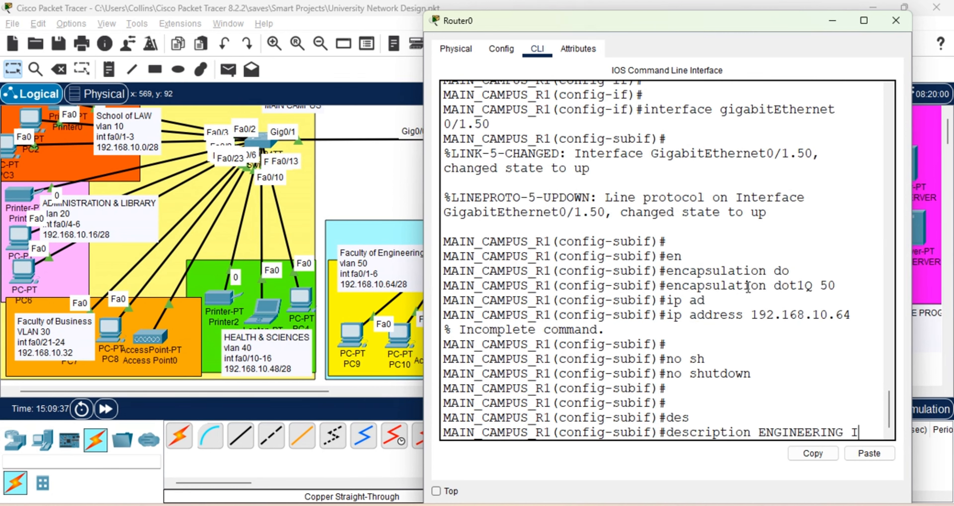
type("NTERFACE")
key("Return")
key("Return")
key("Return")
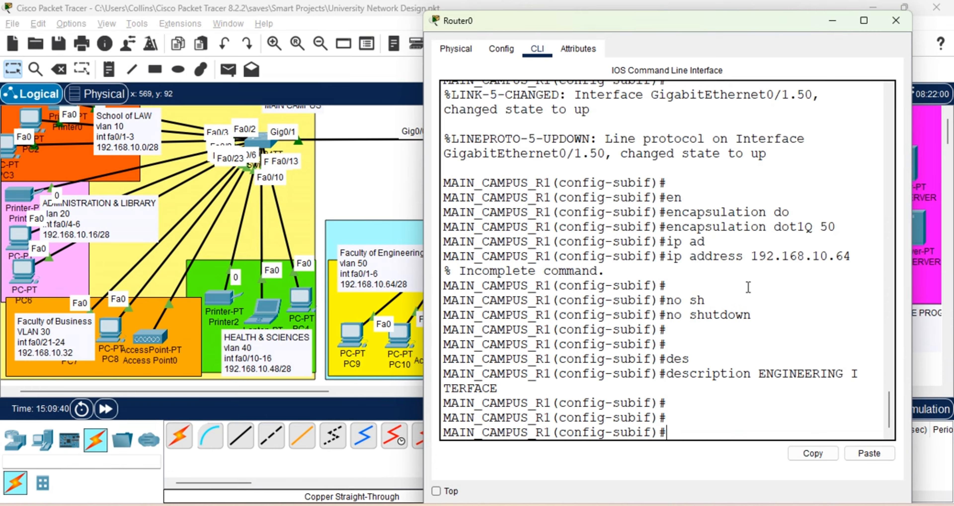
Exit the subinterface's configuration and check the Faculty of Art and Design VLAN details in the topology.
type("exi")
key("Tab")
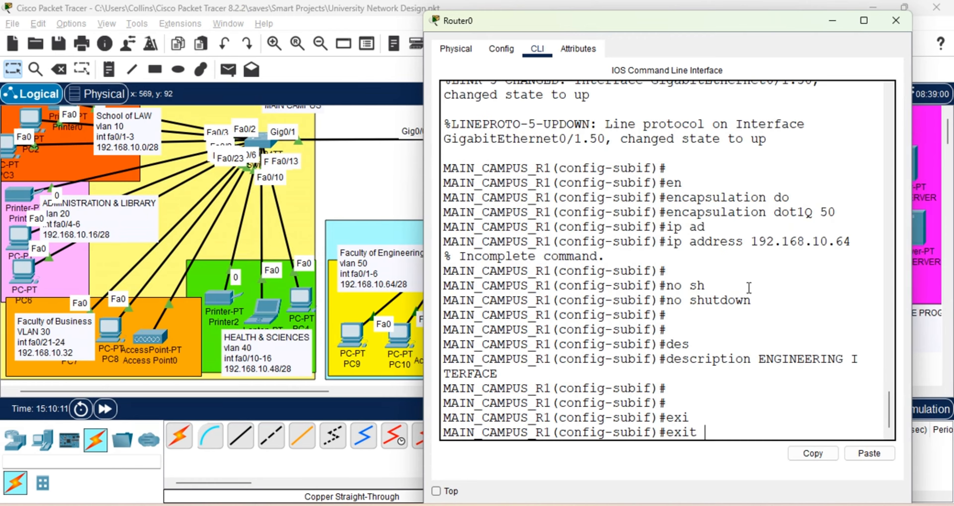
key("Return")
key("Return")
key("Return")
key("Return")
key("Return")
key("Return")
key("Return")
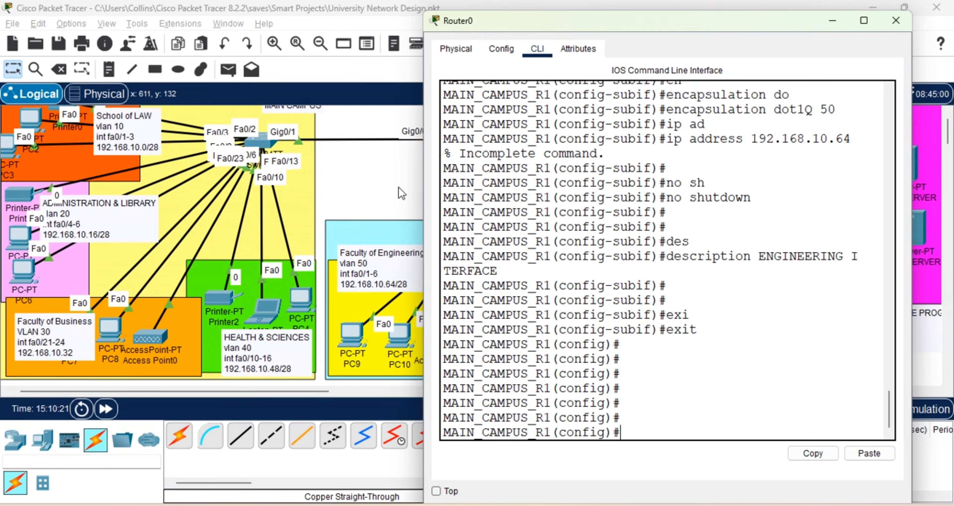
left_click(385, 190)
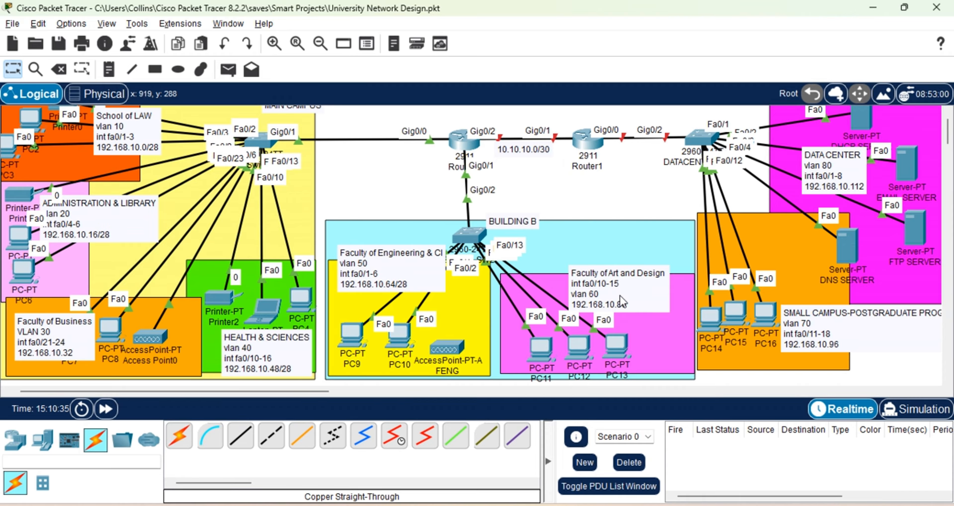
left_click(471, 146)
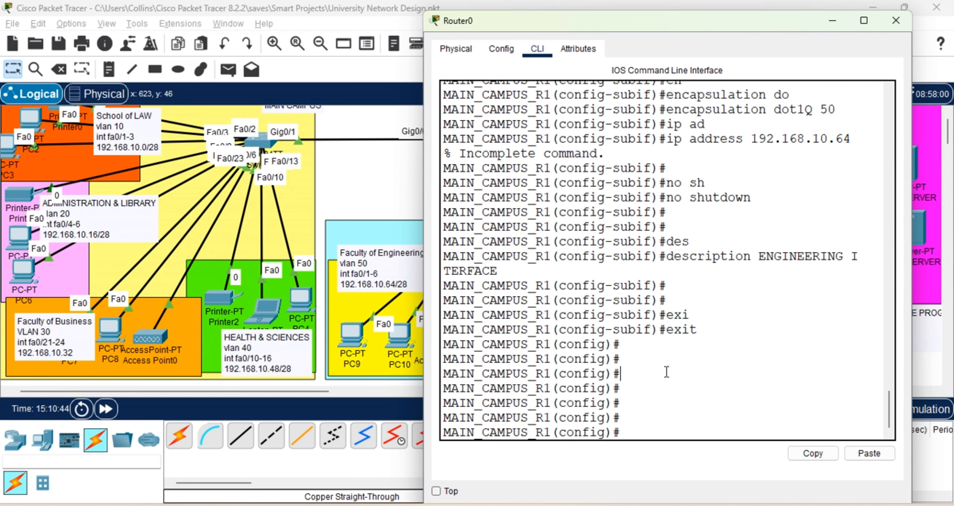
Create subinterface GigabitEthernet 0/1.80 and compare it with the Faculty of Art and Design VLAN in the topology.
type("inter")
key("Tab")
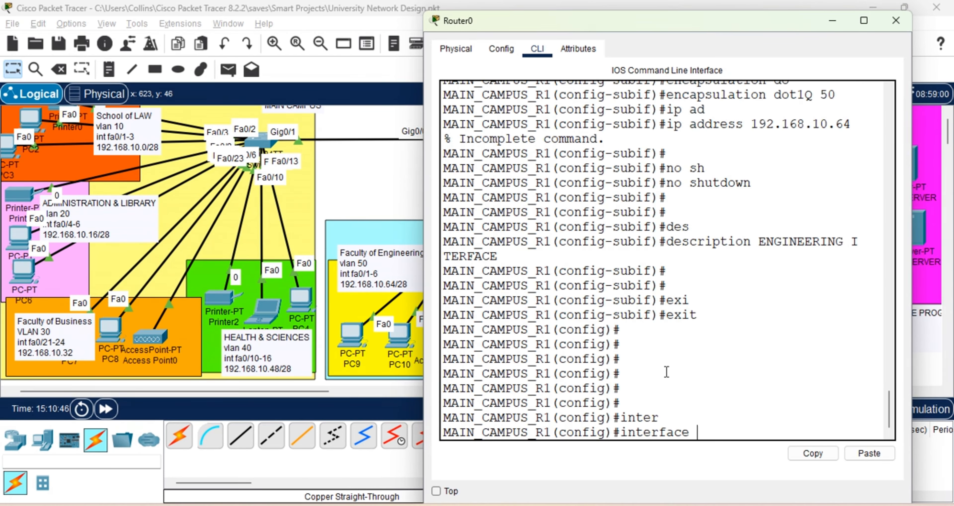
type("g")
key("Tab")
type("0/1.80")
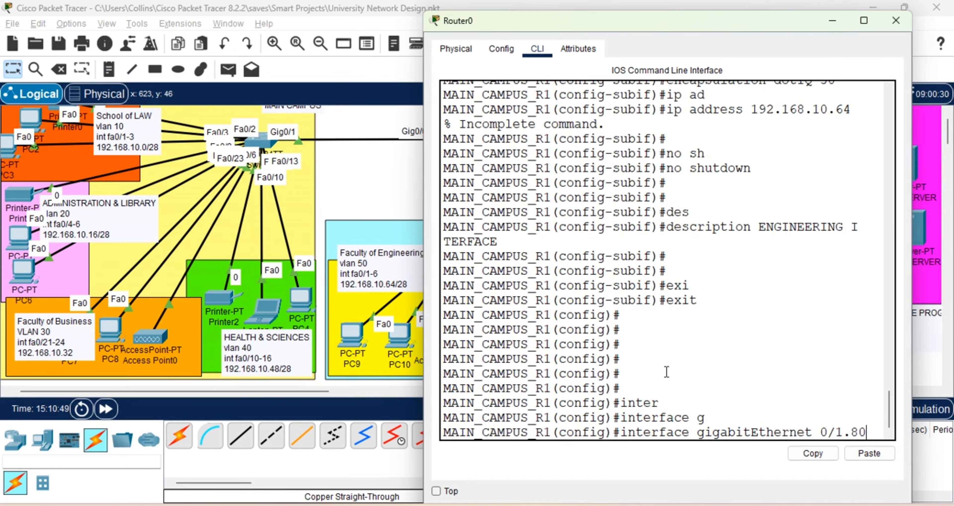
key("Return")
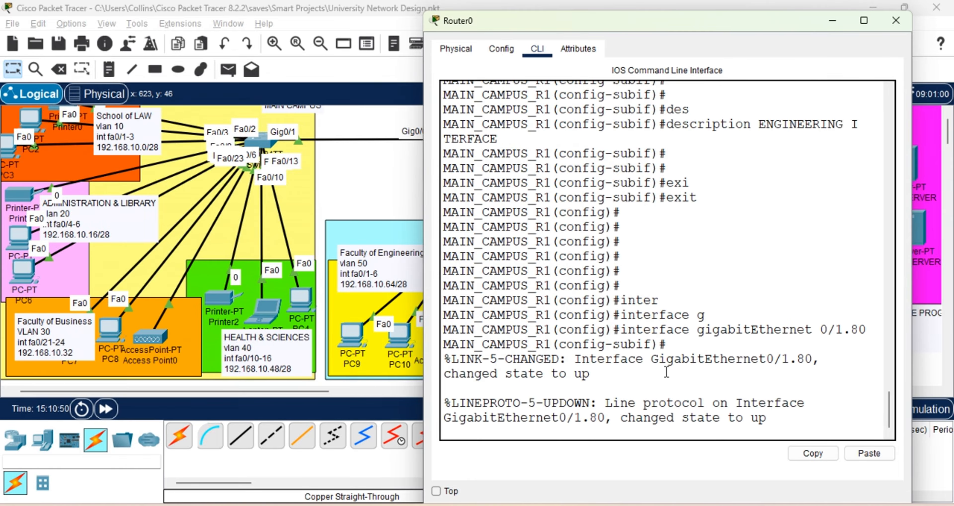
left_click(394, 215)
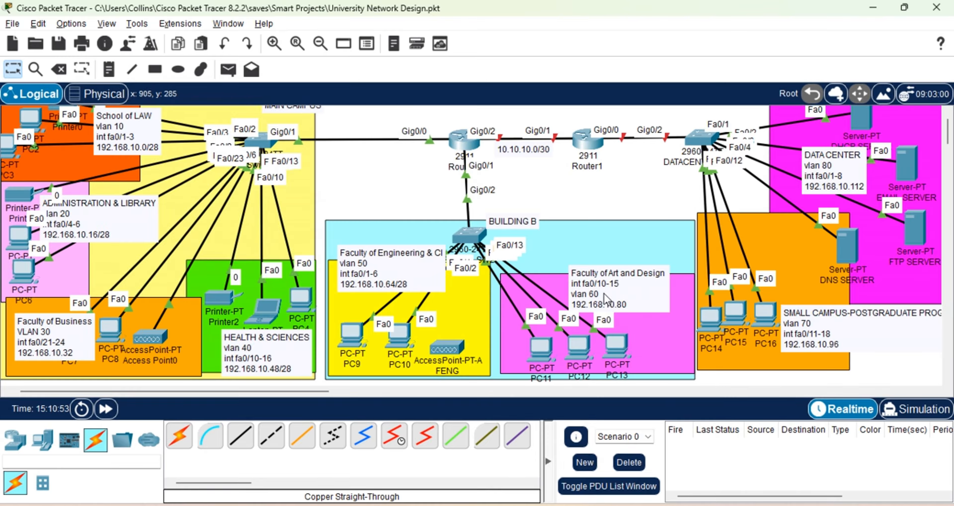
left_click(466, 142)
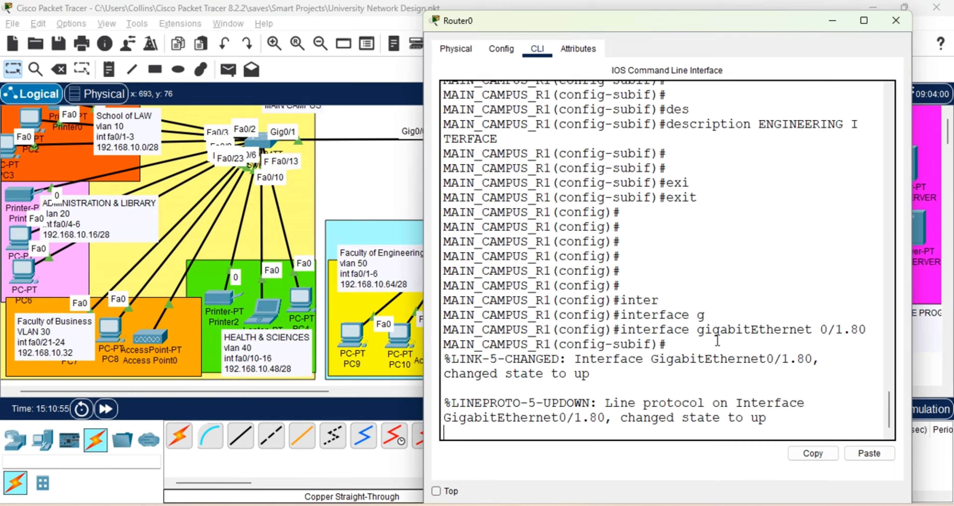
key("Return")
key("Return")
key("Return")
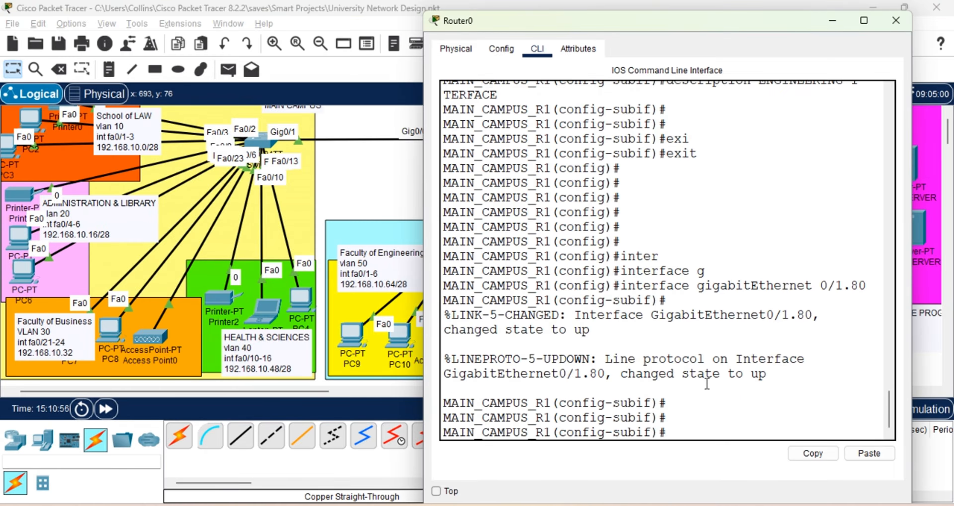
Remove subinterface GigabitEthernet 0/1.80 from the main campus router.
key("Up")
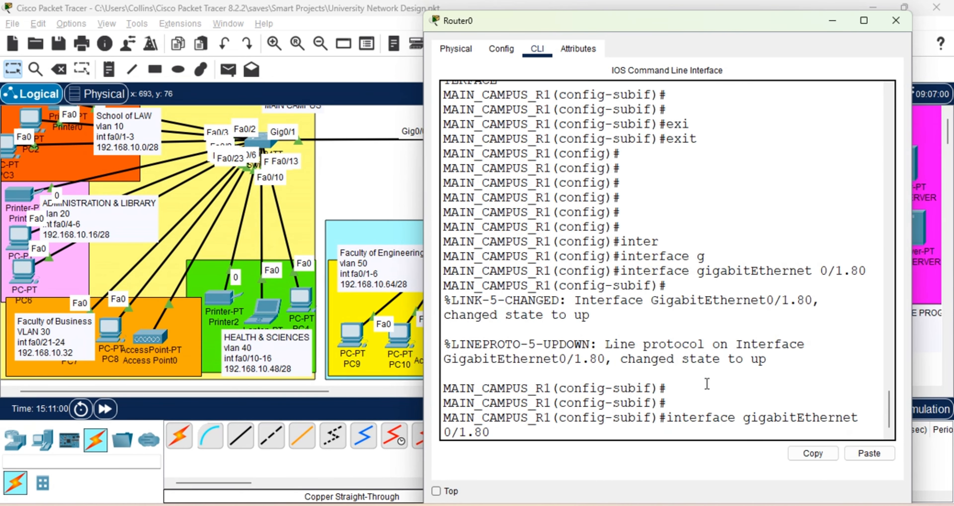
type("no")
key("Return")
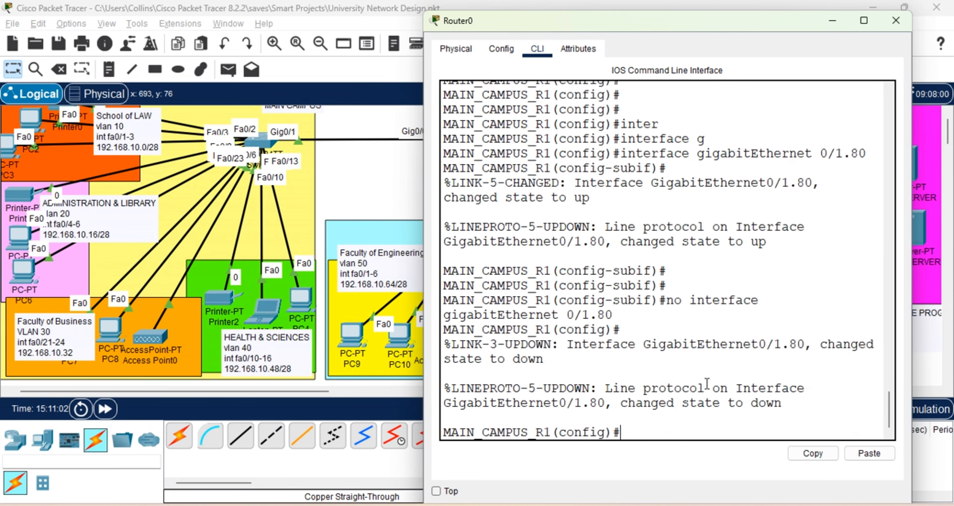
key("Return")
key("Return")
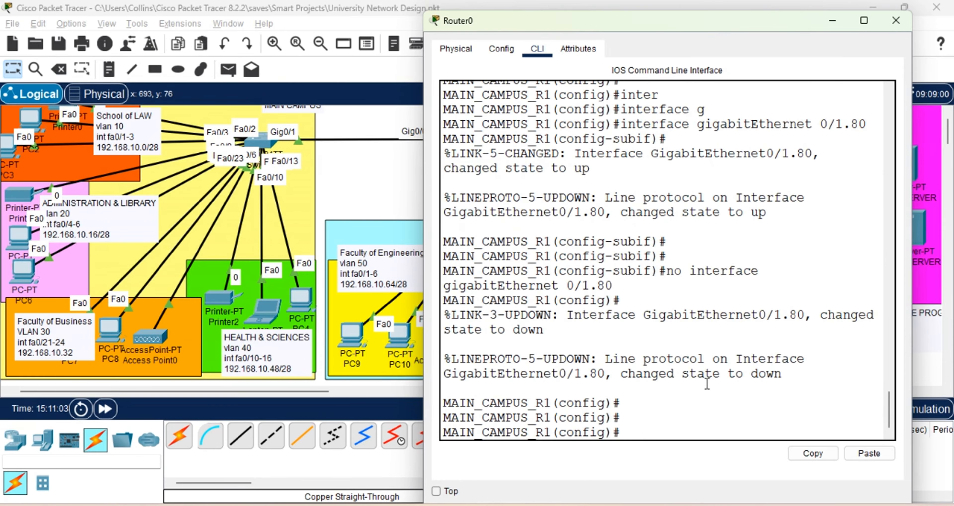
Create subinterface GigabitEthernet 0/1.60 for the Faculty of Art and Design VLAN.
key("Up")
key("Up")
key("BackSpace")
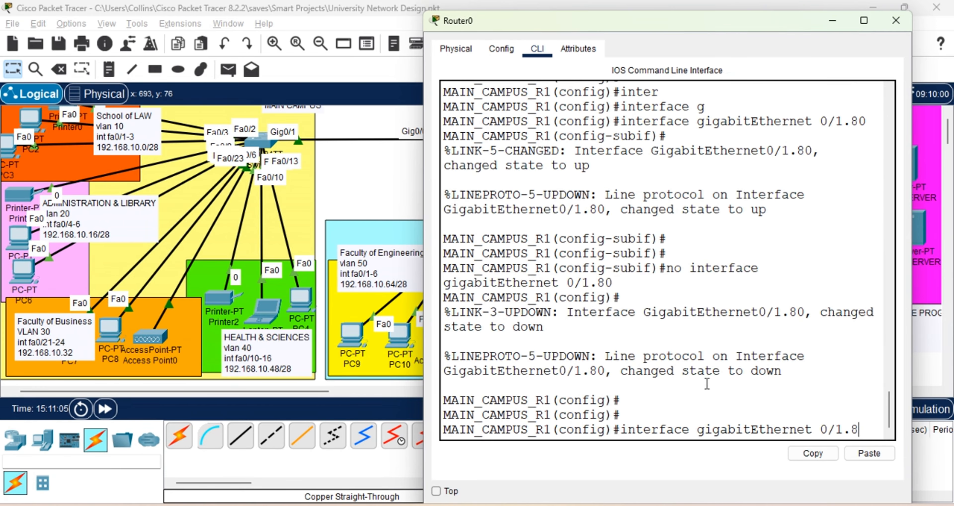
key("BackSpace")
type("60")
key("Return")
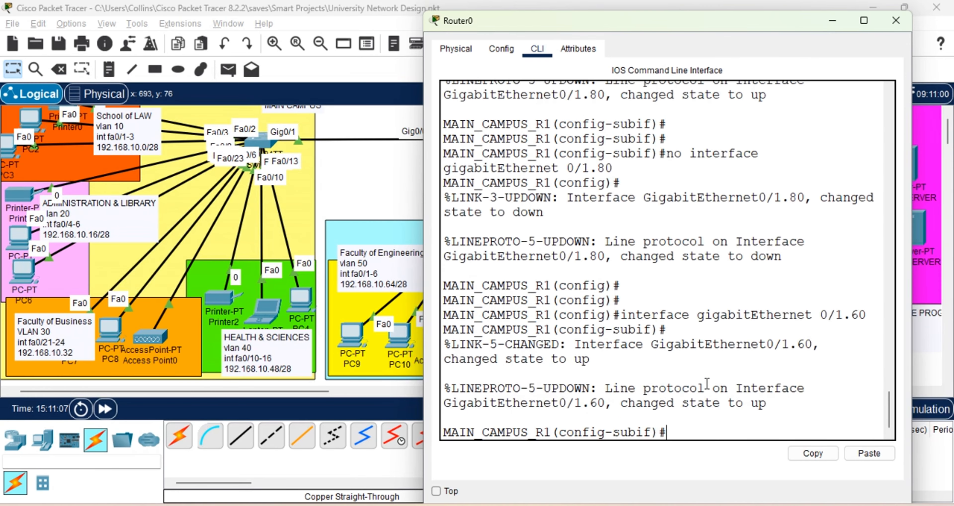
Set the encapsulation of subinterface GigabitEthernet 0/1.60 to dot1Q 60.
key("Return")
type("ig-subif)#i")
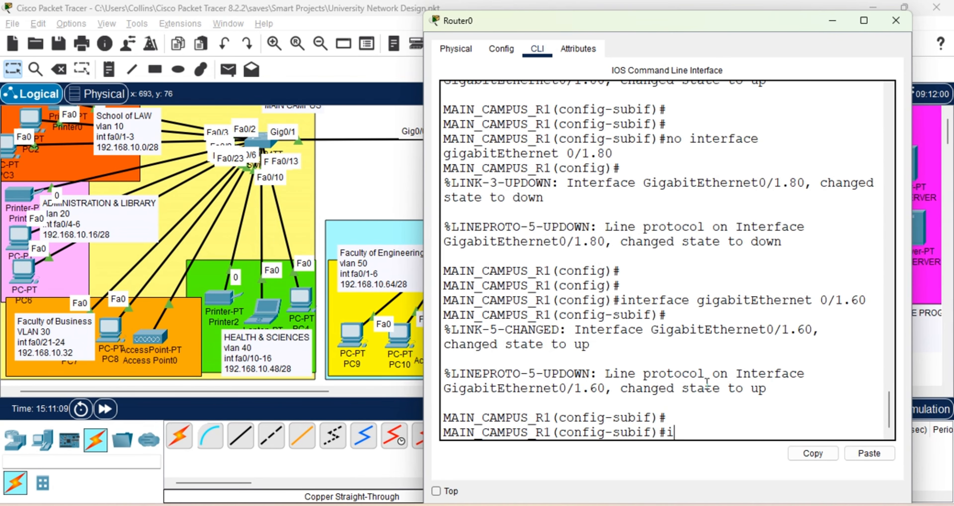
key("BackSpace")
type("en")
key("Tab")
type("d")
key("Tab")
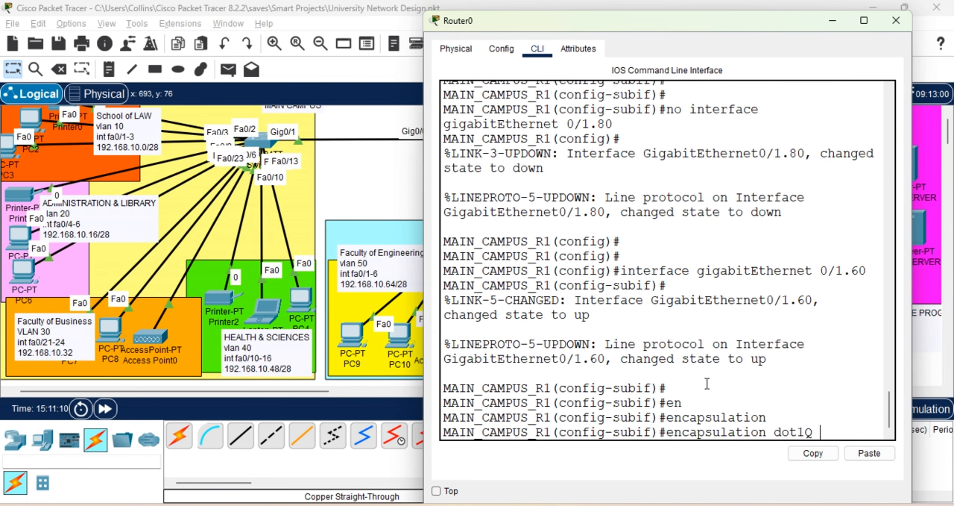
type("60")
key("Return")
Assign IP address 192.168.10.81 with mask 255.255.255.240 to subinterface GigabitEthernet 0/1.60, checking the VLAN's network in the topology.
type("ip ad")
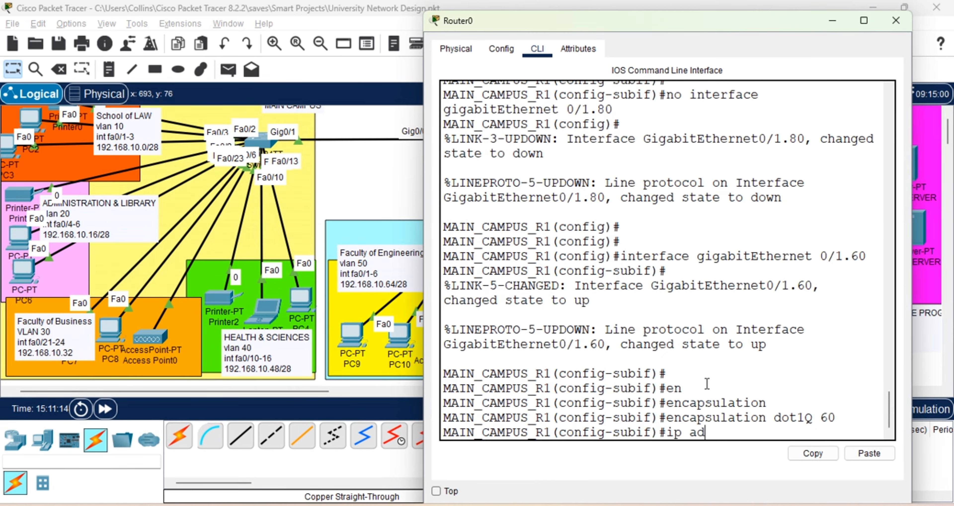
key("Tab")
type("192")
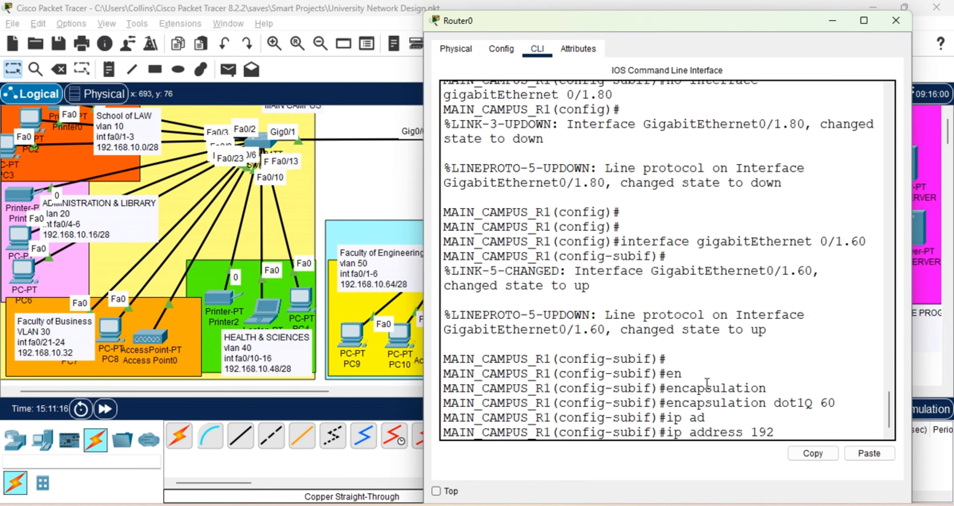
type(".168.10.81")
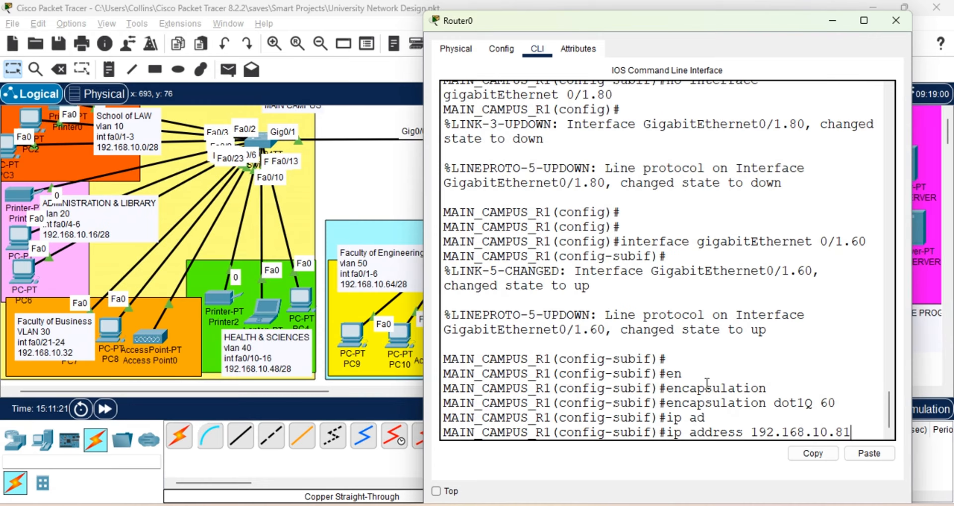
left_click(400, 193)
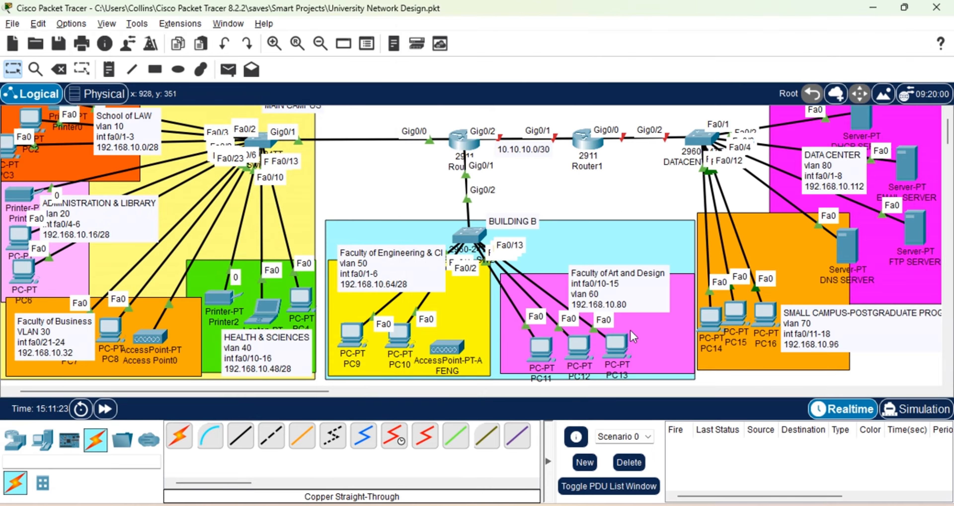
left_click(466, 147)
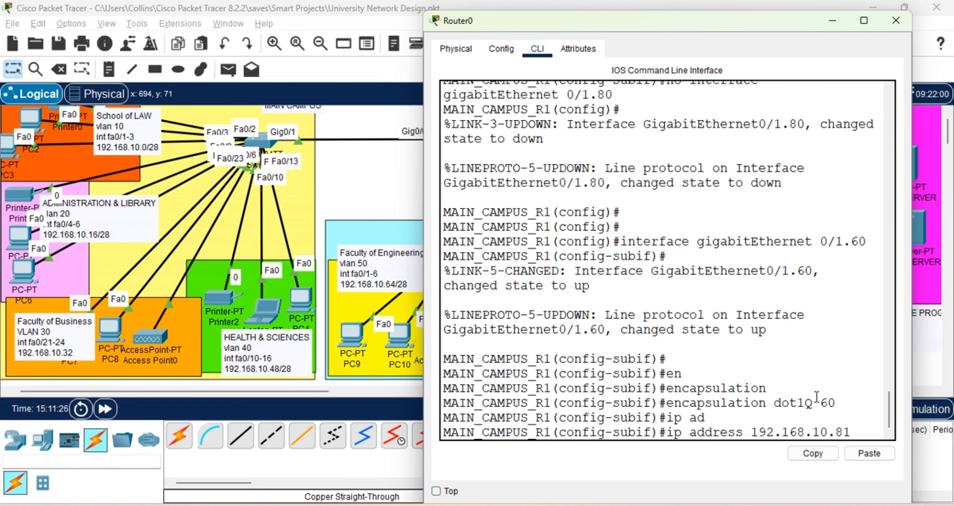
type("255.25")
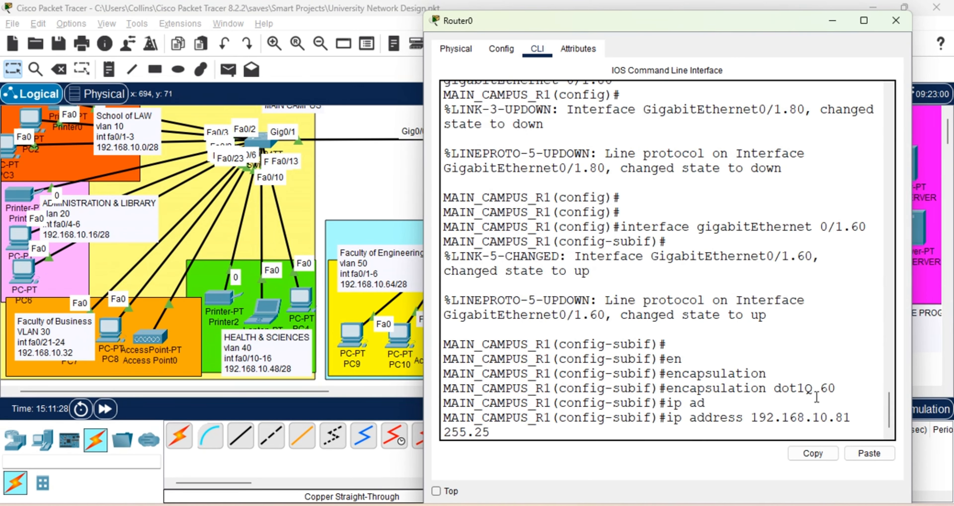
type("5.2")
type("55.240\\\\")
key("BackSpace")
key("BackSpace")
key("BackSpace")
type("0")
key("Return")
key("Return")
key("Return")
key("Return")
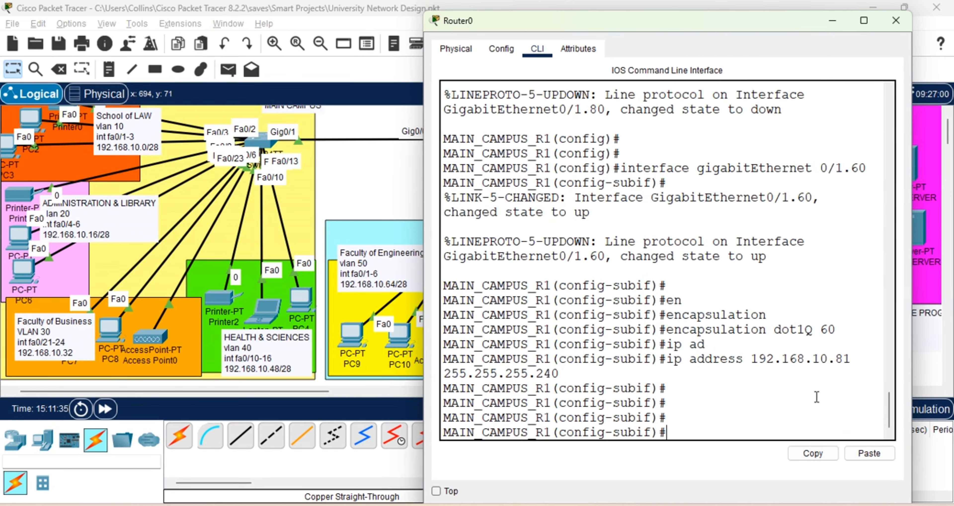
End configuration mode and save the main campus router's configuration with wr.
type("end")
key("Return")
type("wr")
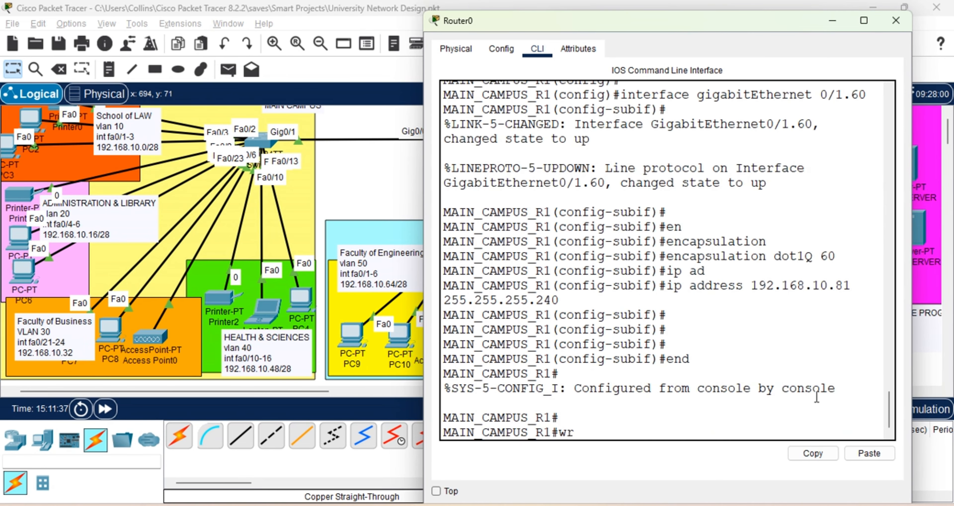
key("Return")
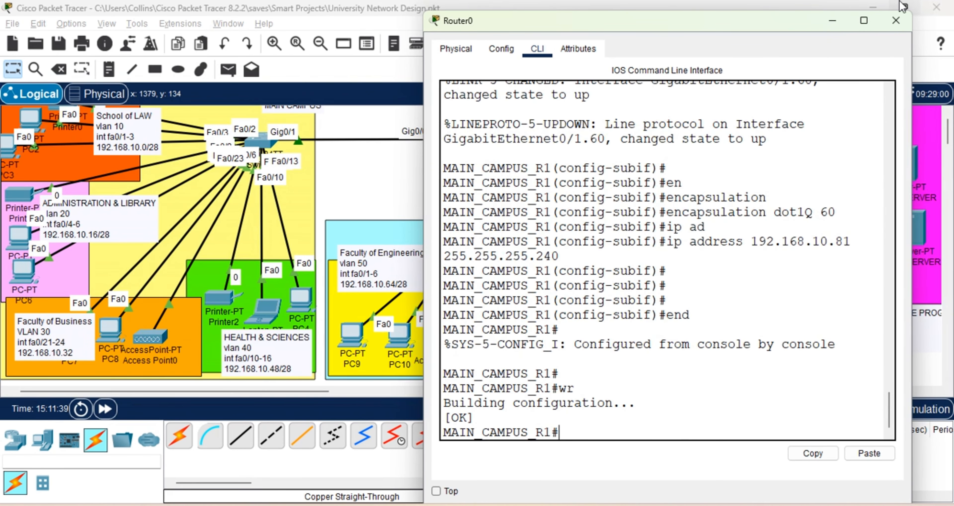
Assign IPv4 address 10.10.10.1 to GigabitEthernet0/2 on the main campus router (Router0) in its interface settings.
left_click(832, 24)
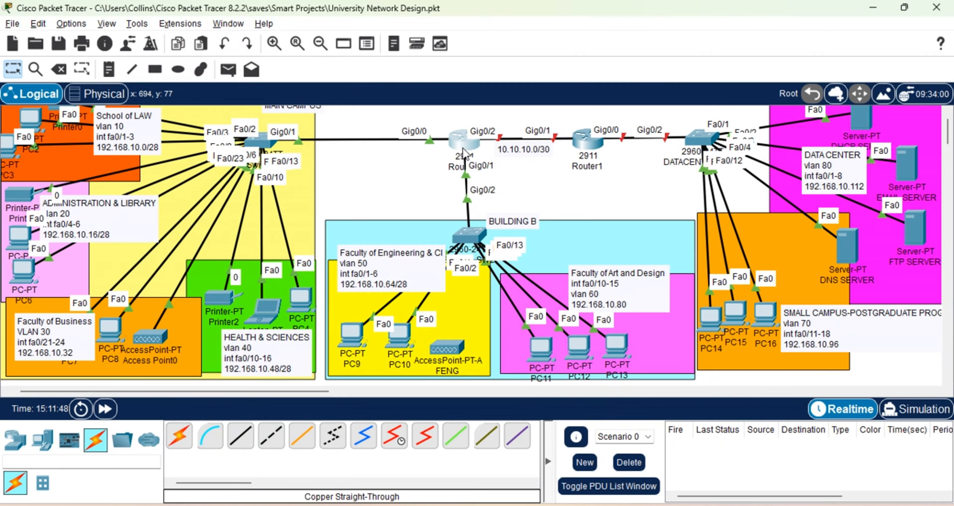
mouse_move(465, 152)
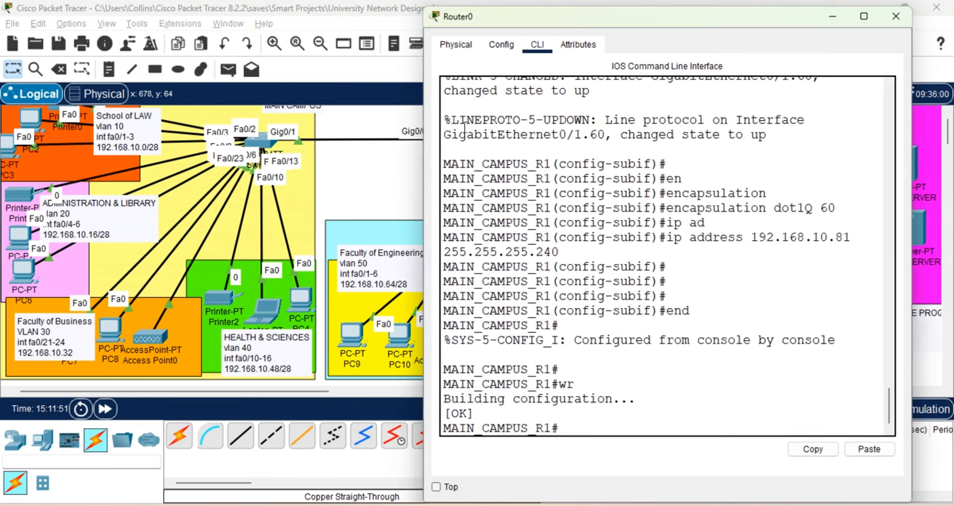
left_click(502, 46)
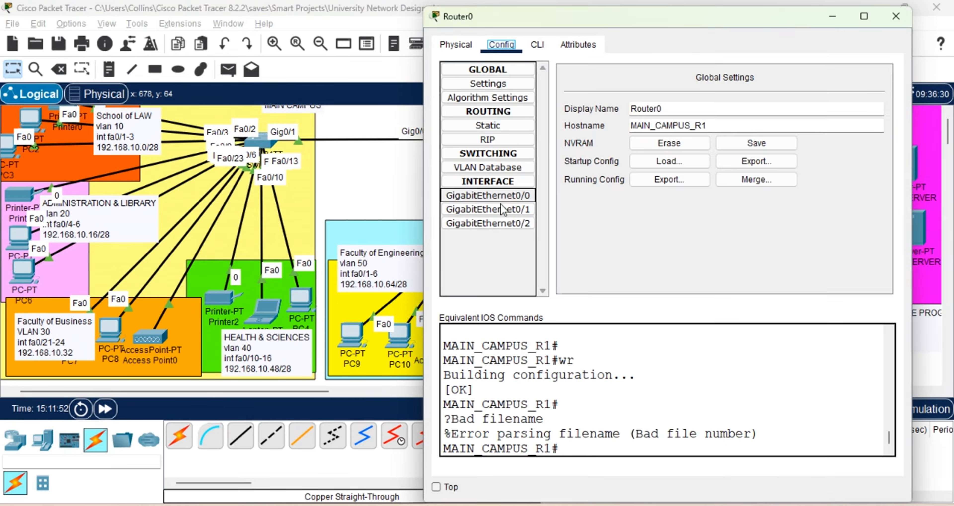
left_click(513, 224)
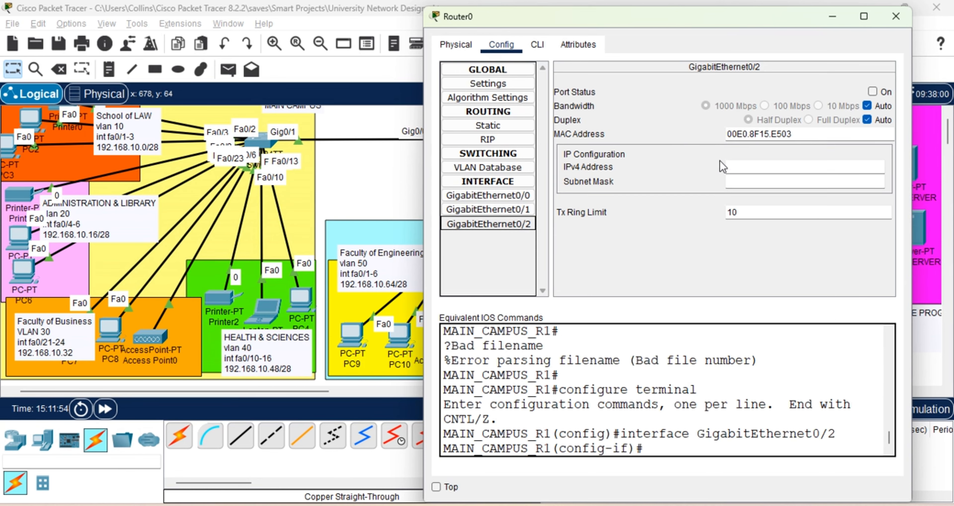
left_click(736, 167)
type("10")
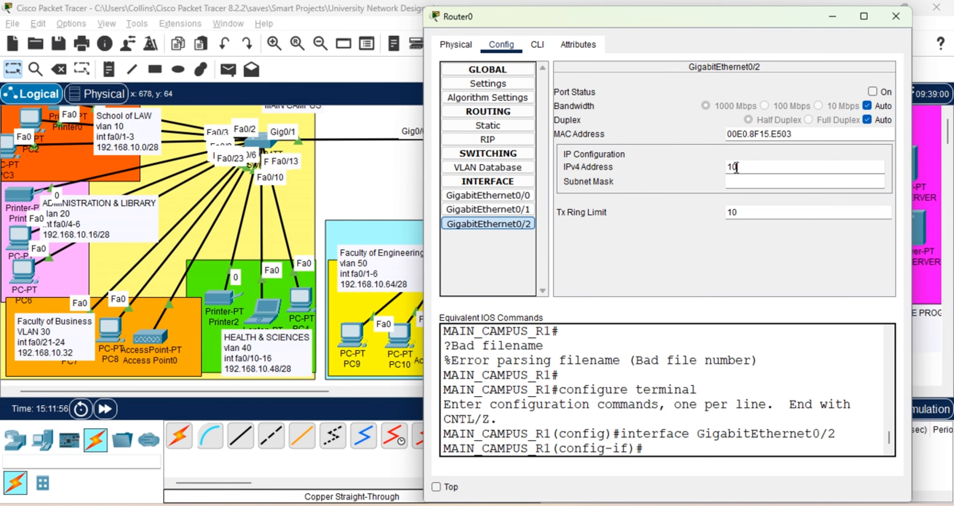
type(".10.10.1")
key("Return")
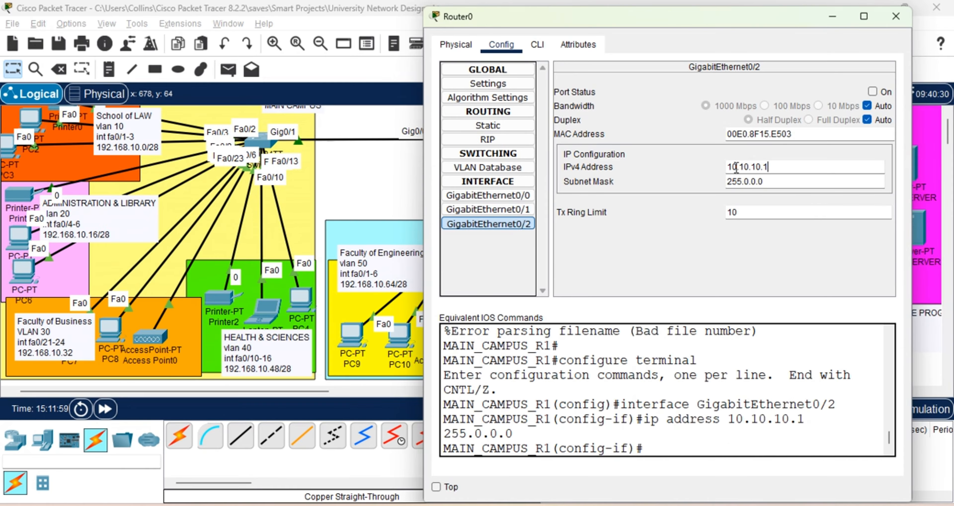
Set the subnet mask of Router0's GigabitEthernet0/2 to 255.255.255.252, copying the mask, and turn the port on.
left_click(772, 183)
key("BackSpace")
key("BackSpace")
key("BackSpace")
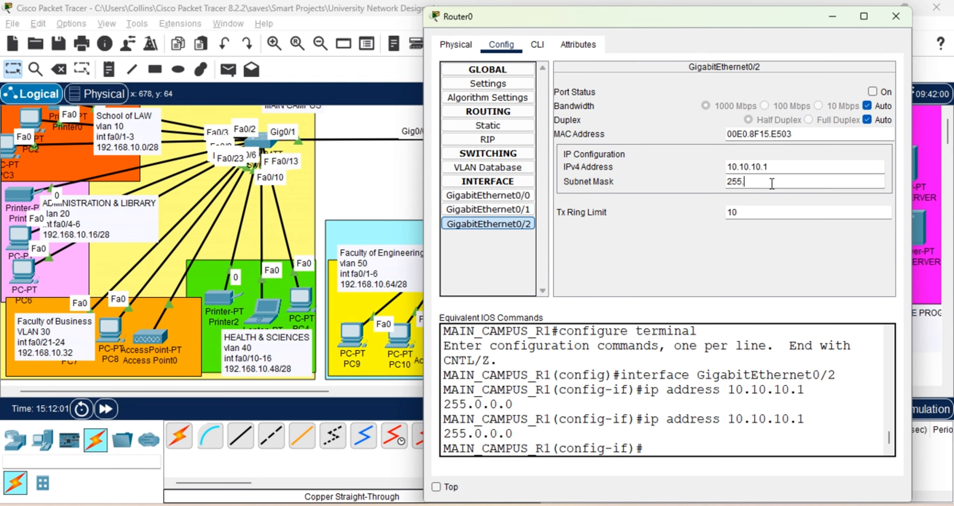
type("255.255.252")
double_click(772, 183)
key("ctrl+c")
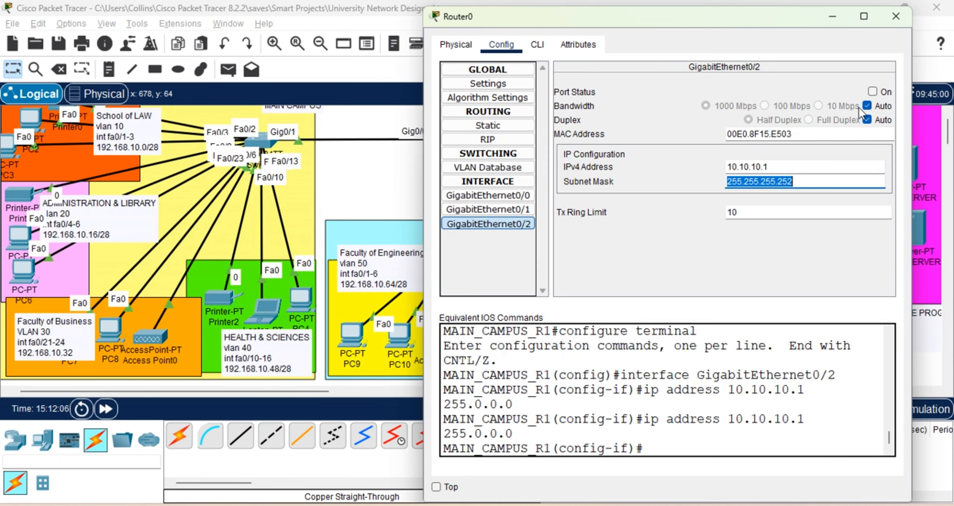
left_click(873, 92)
left_click(897, 16)
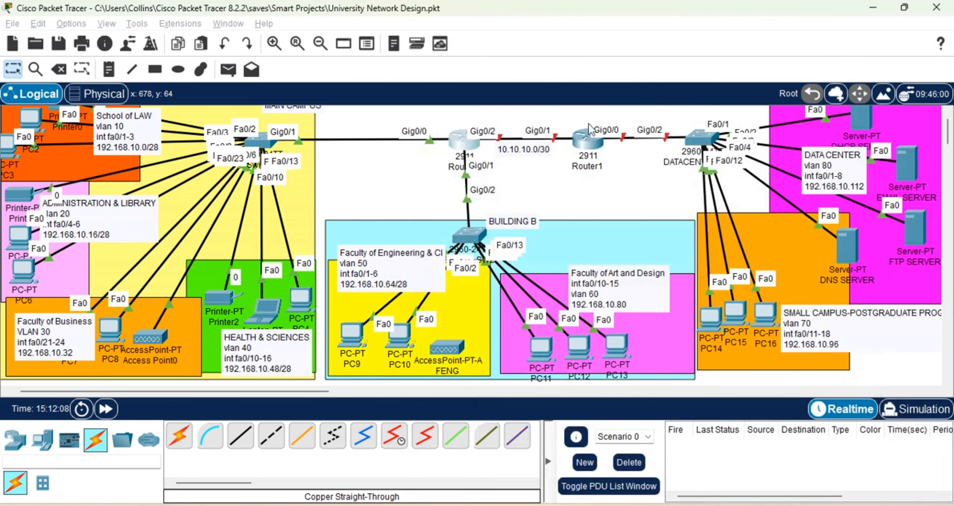
Turn on GigabitEthernet0/1 on Router1 and assign it IPv4 address 10.10.10.2.
left_click(581, 144)
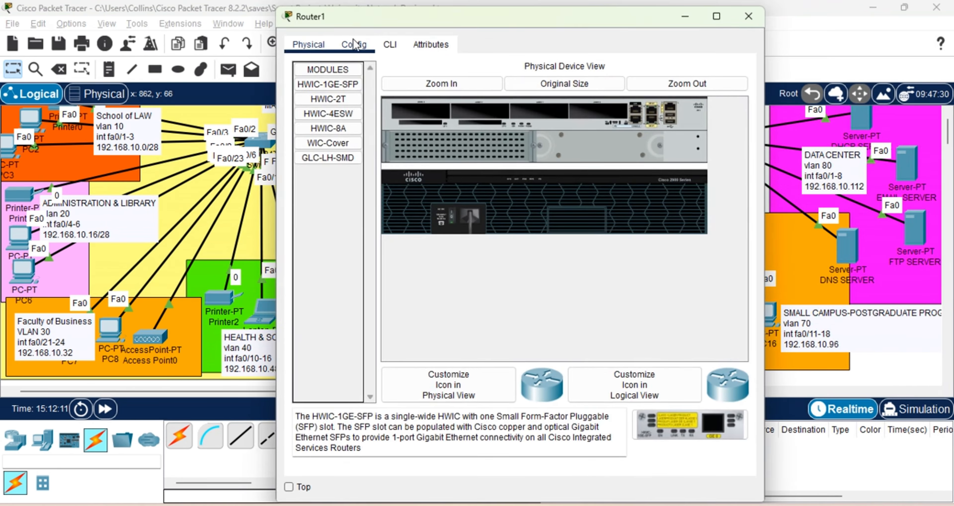
left_click(353, 40)
left_click(354, 211)
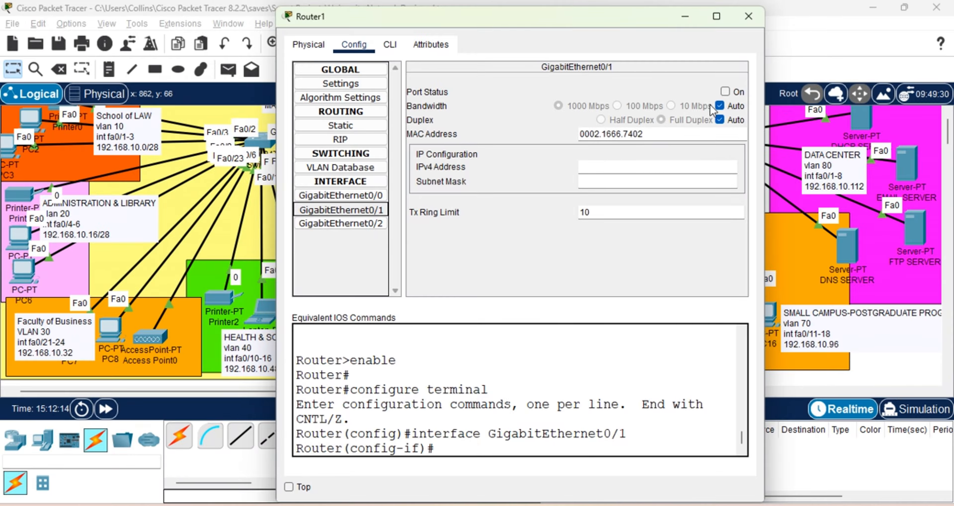
left_click(725, 95)
left_click(611, 168)
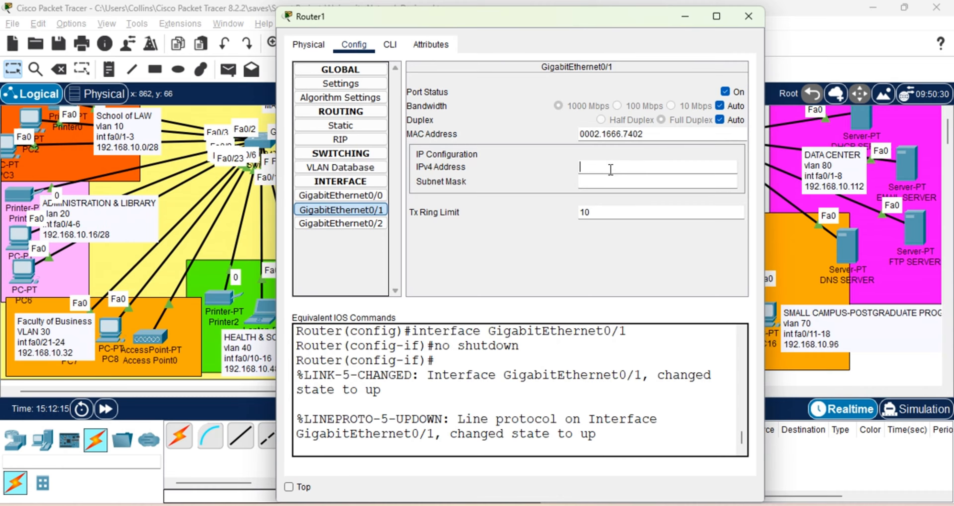
type("10.10.10.2")
key("Return")
key("ctrl+a")
key("ctrl+v")
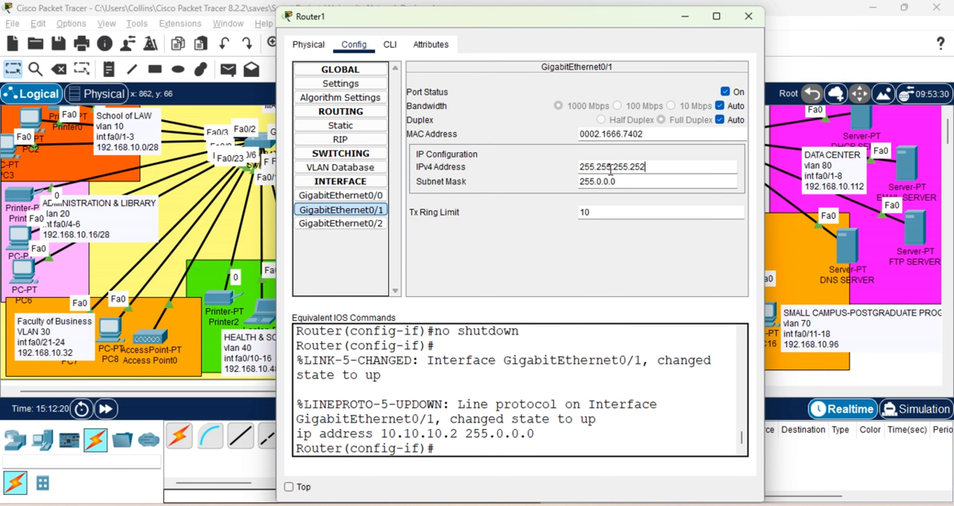
key("ctrl+a")
key("ctrl+c")
key("ctrl+z")
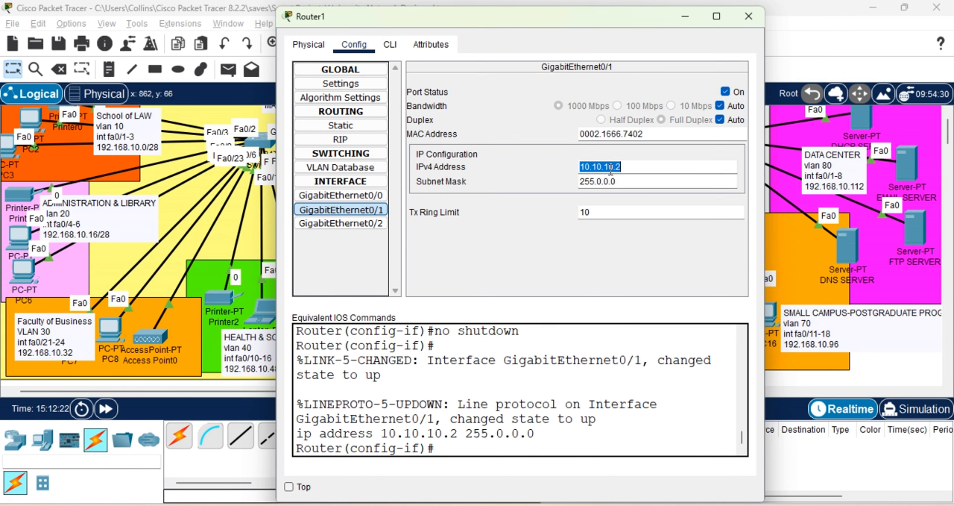
Set the subnet mask of Router1's GigabitEthernet0/1 to 255.255.255.252 and close the router's window.
left_click_drag(621, 181, 559, 167)
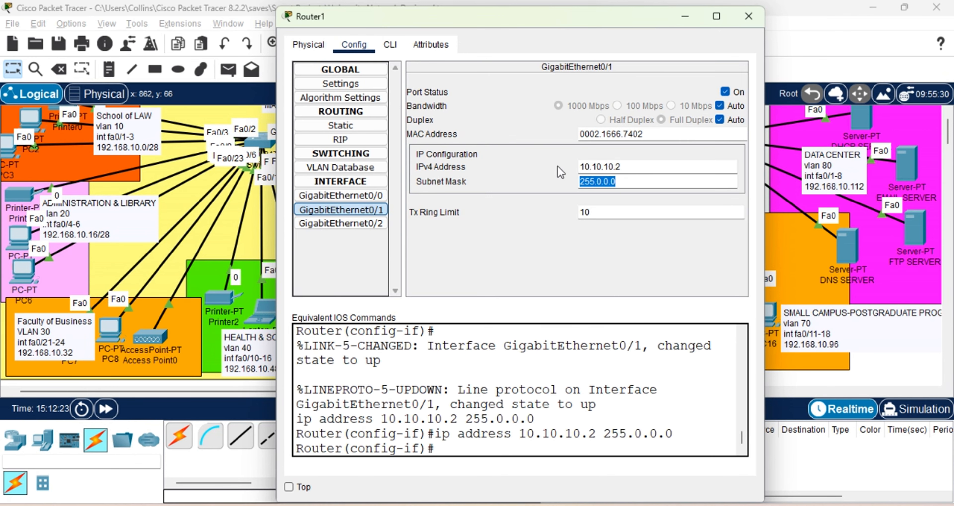
key("ctrl+v")
key("Return")
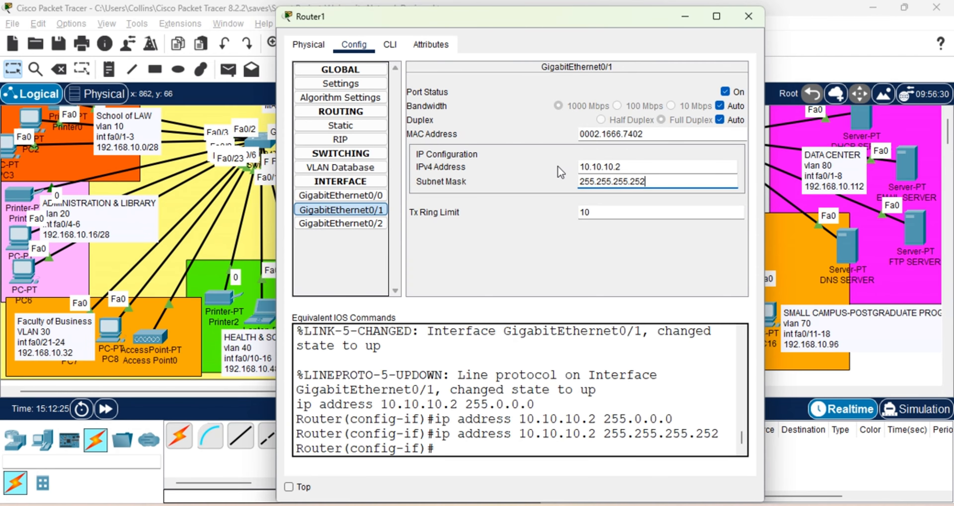
left_click(737, 21)
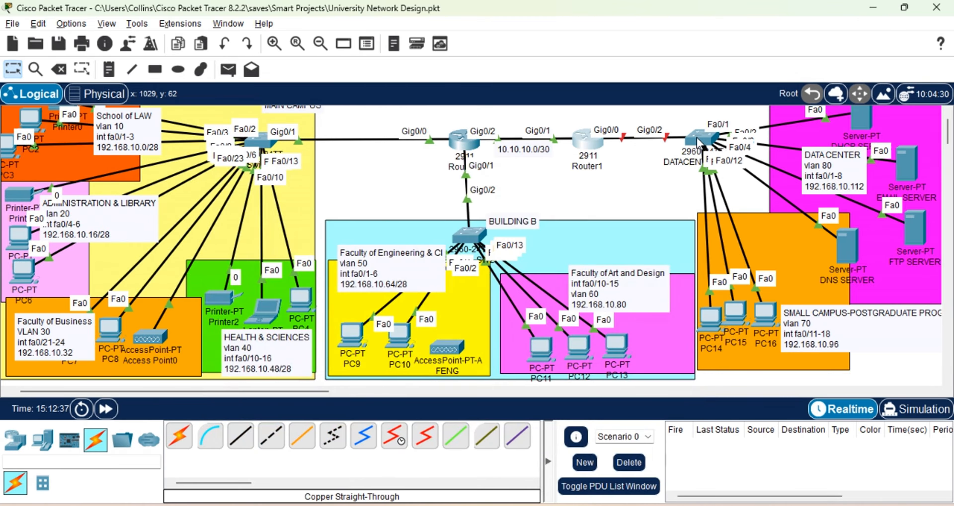
Save Router1's running configuration to the startup configuration and open its command line.
mouse_move(714, 148)
left_click(592, 143)
left_click(589, 146)
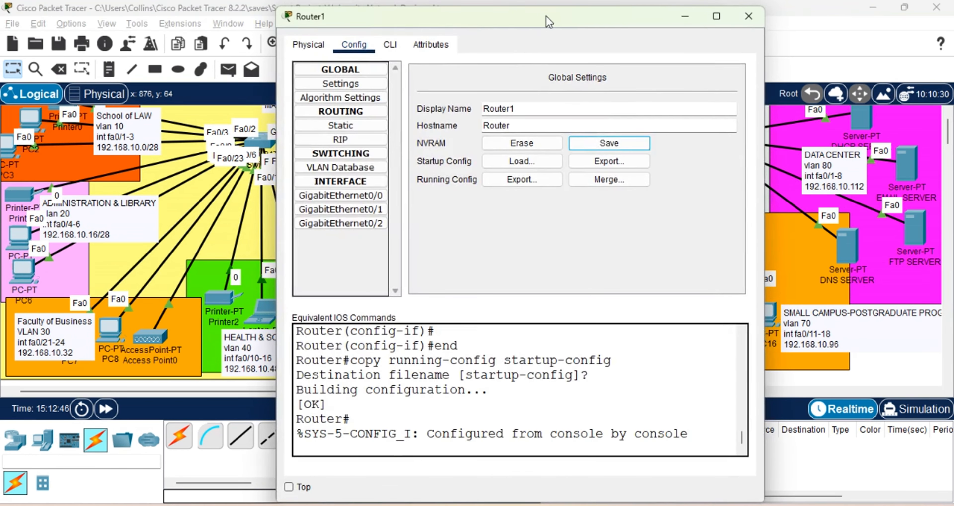
left_click_drag(489, 25, 381, 14)
left_click(236, 39)
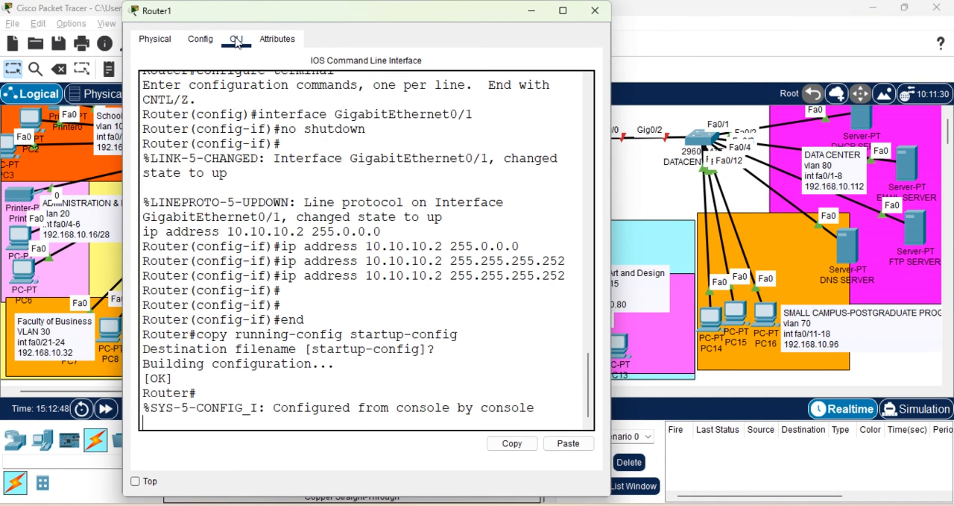
left_click(300, 167)
type("\\")
key("Return")
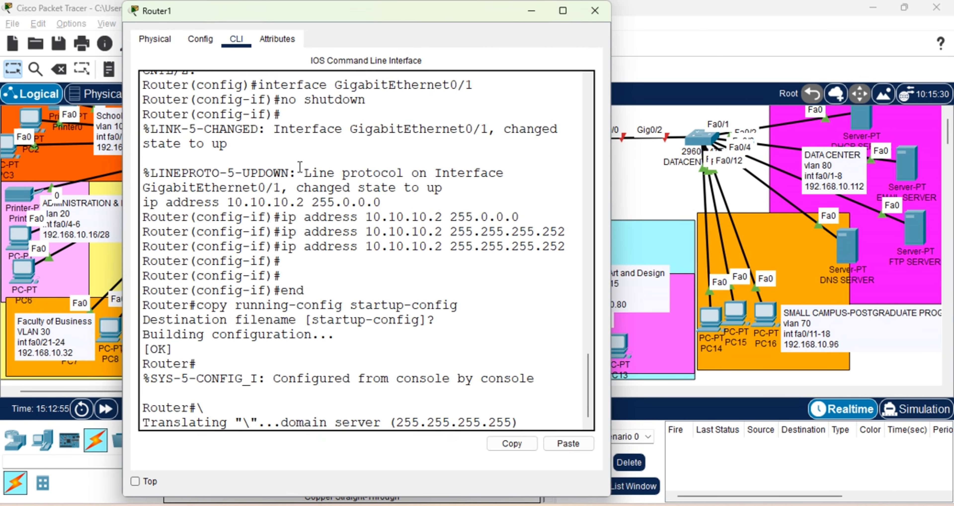
key("ctrl+shift+6")
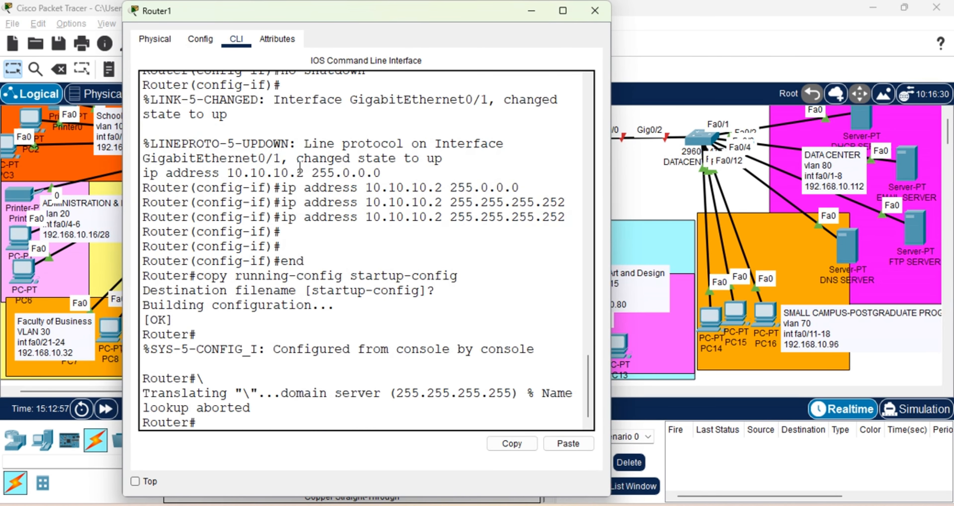
key("Return")
key("Return")
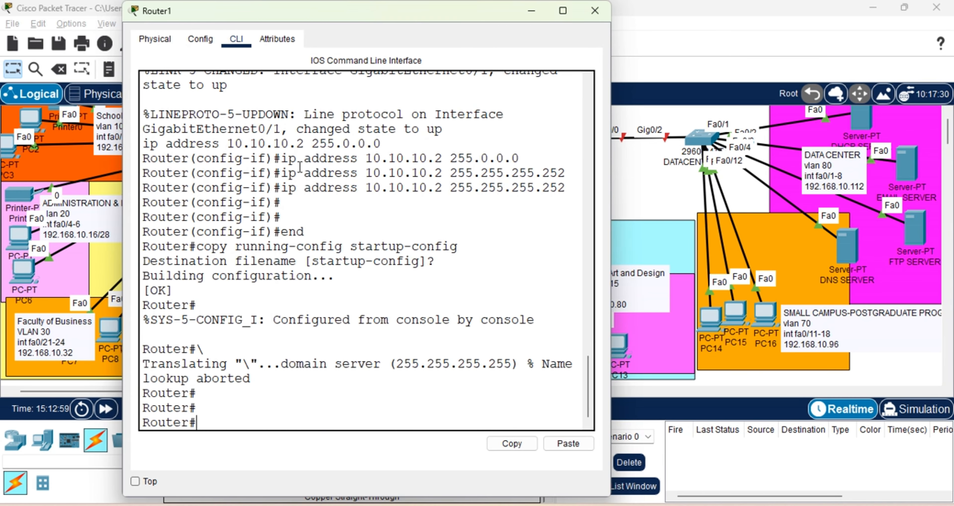
Enter global configuration mode on Router1 with configure terminal.
key("Return")
type("conf")
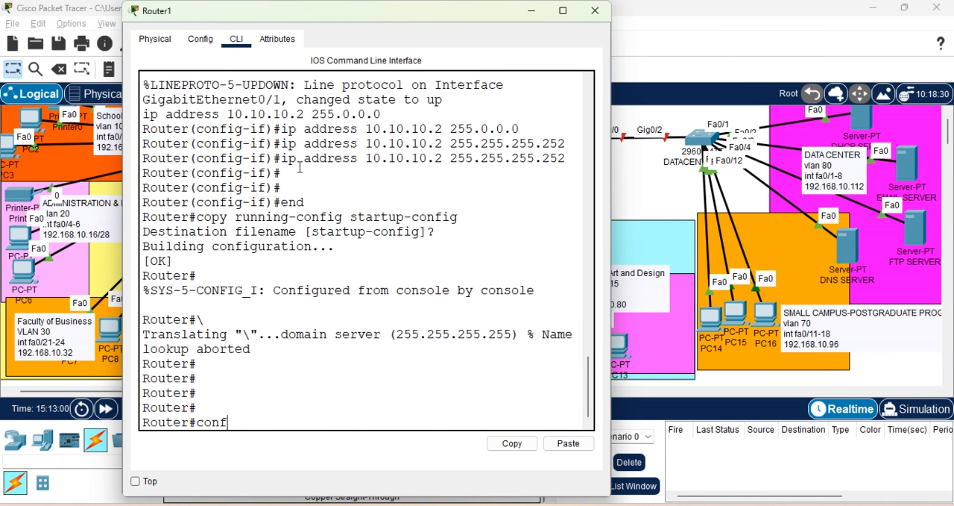
key("Tab")
key("Tab")
key("Return")
key("Return")
key("Return")
Set Router1's hostname to DATACENTER_R2.
type("ho")
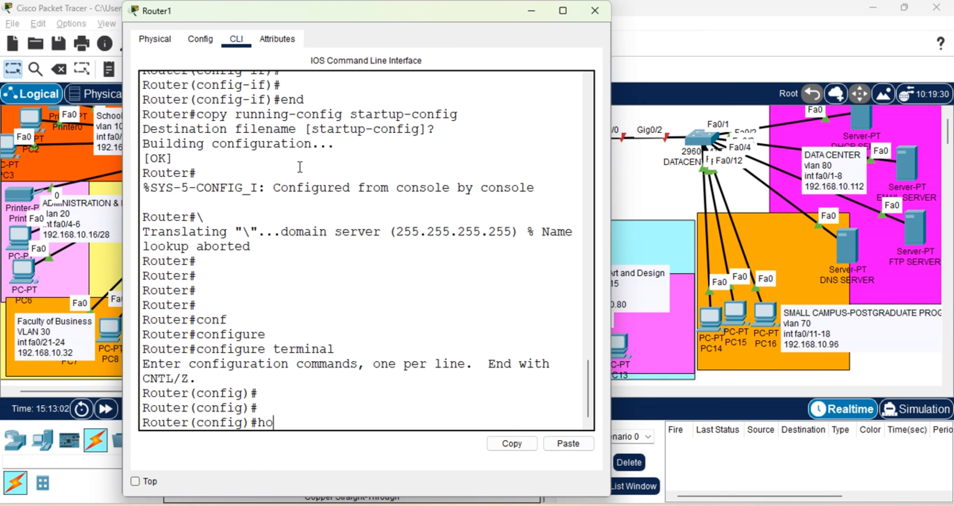
key("Tab")
type("DATACENTER ")
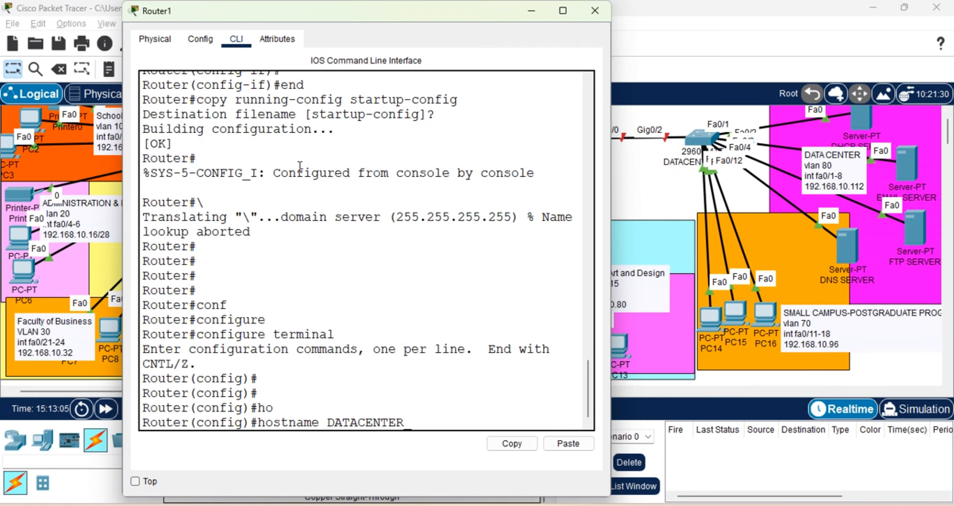
type("R2")
key("Return")
key("Return")
key("Return")
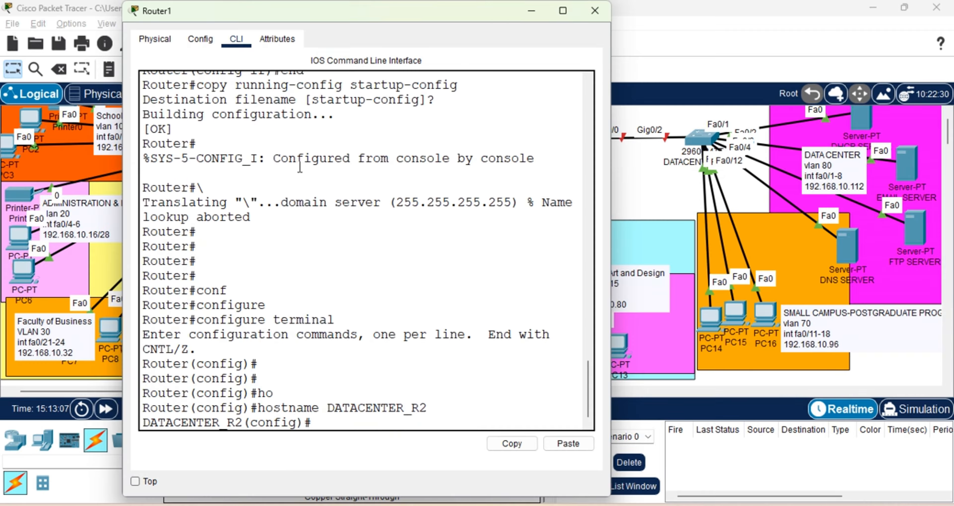
Enable interface GigabitEthernet 0/0 on the data center router with no shutdown.
type("inter")
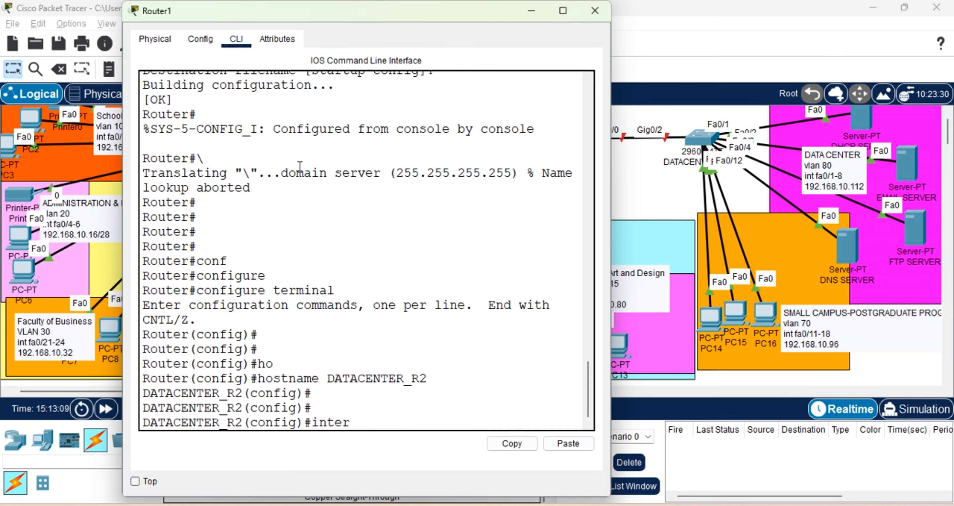
key("Tab")
type("g")
key("Tab")
type("0/0")
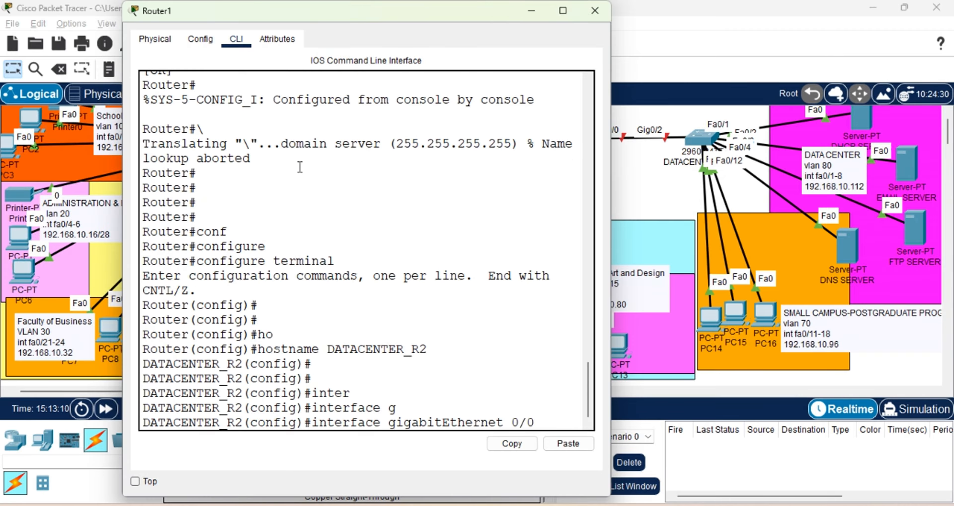
key("Return")
type("no sh")
key("Tab")
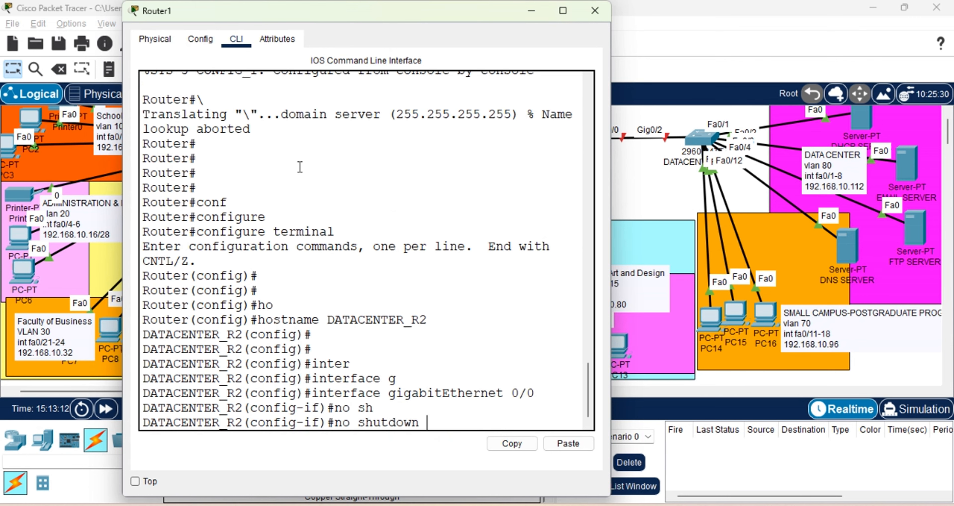
key("Return")
key("Return")
key("Return")
key("Return")
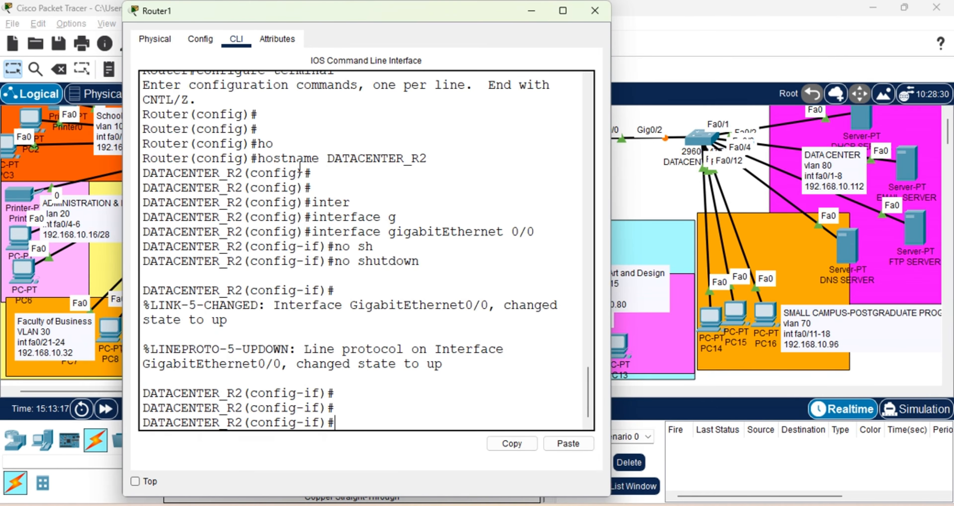
Create subinterface GigabitEthernet 0/0.70 on the data center router for the small campus postgraduate VLAN.
key("Up")
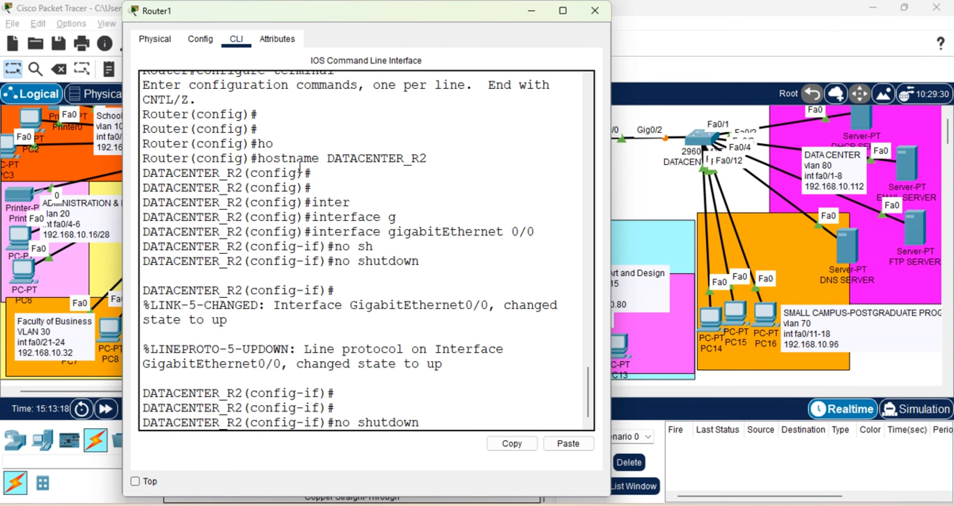
key("Up")
type(".")
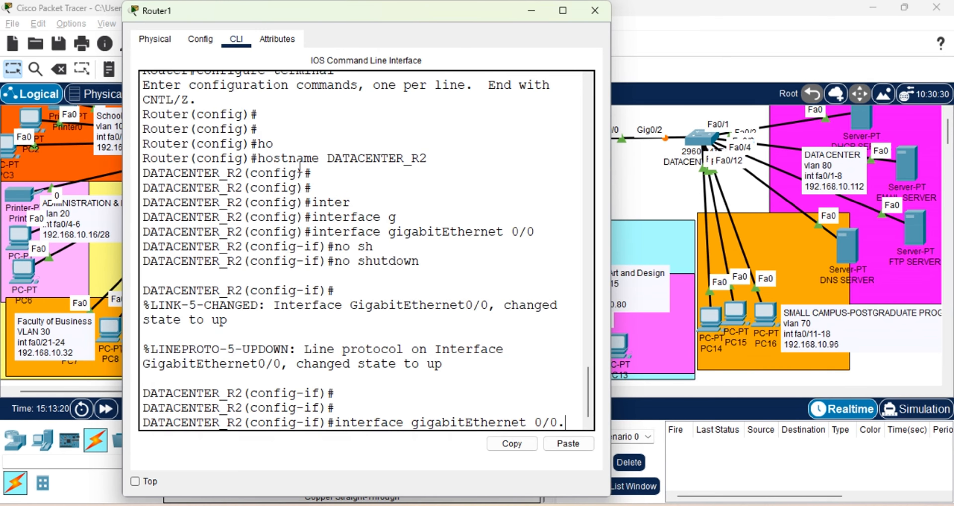
type("70")
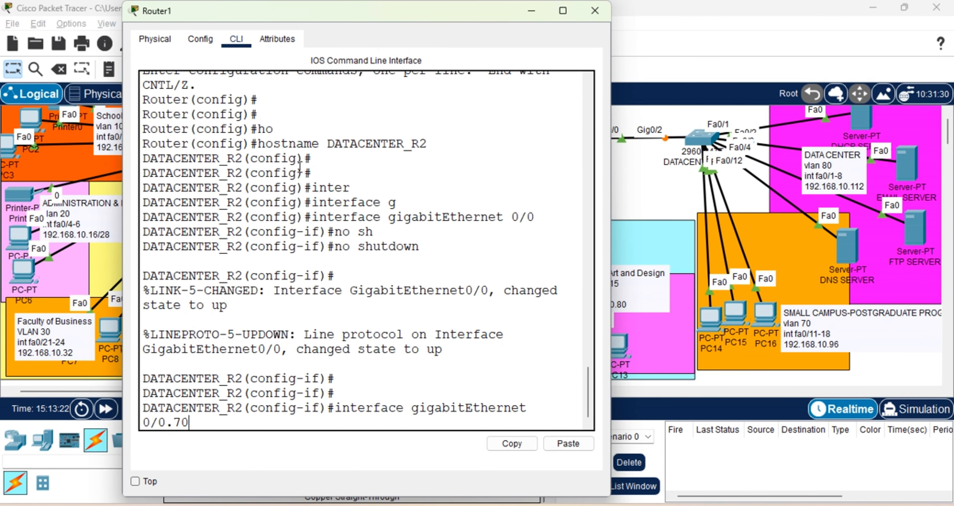
key("Return")
key("Return")
key("Return")
key("Return")
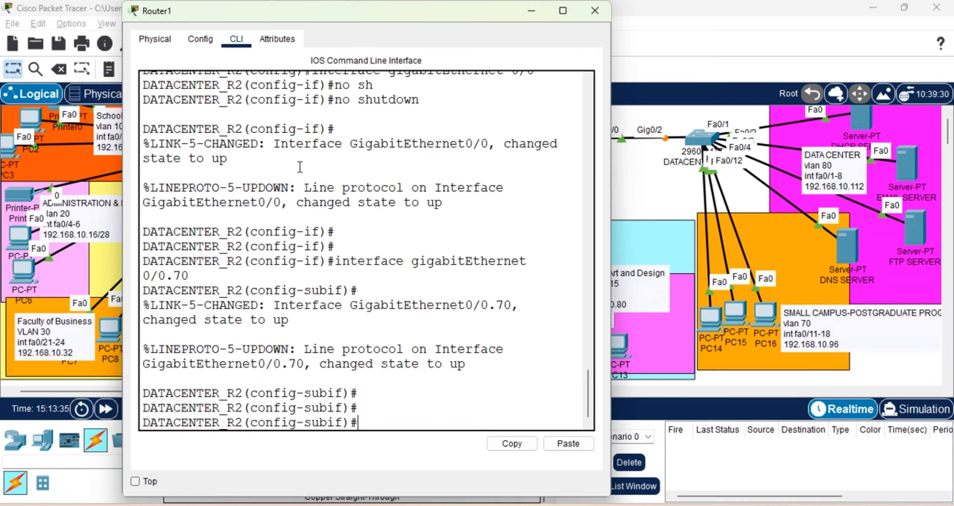
Set 802.1Q encapsulation for VLAN 70 on subinterface GigabitEthernet 0/0.70 with encapsulation dot1Q 70.
type("en")
key("Tab")
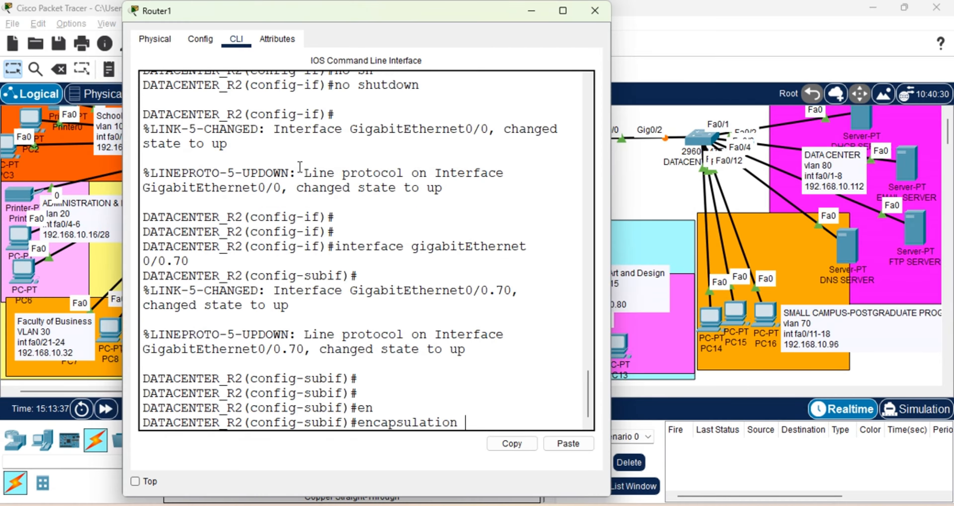
type("dot1Q")
key("Tab")
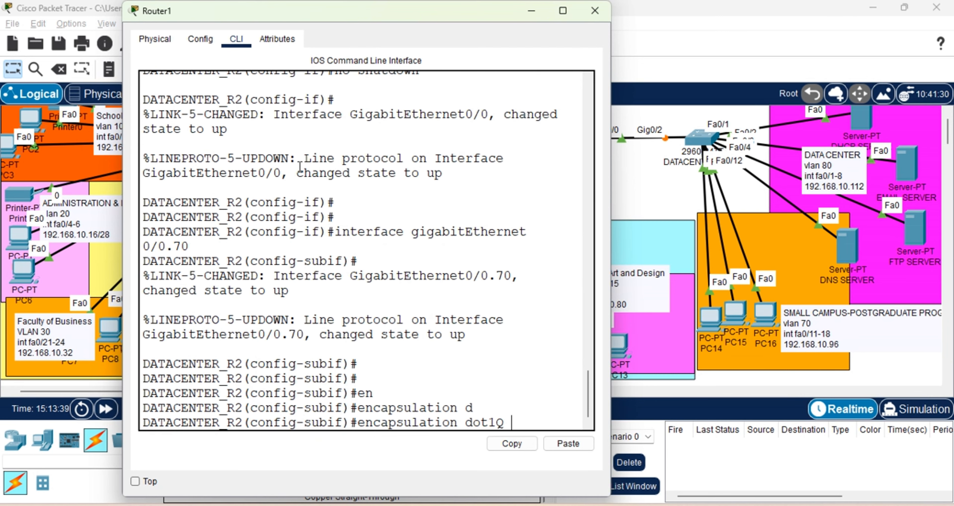
type("70")
key("Return")
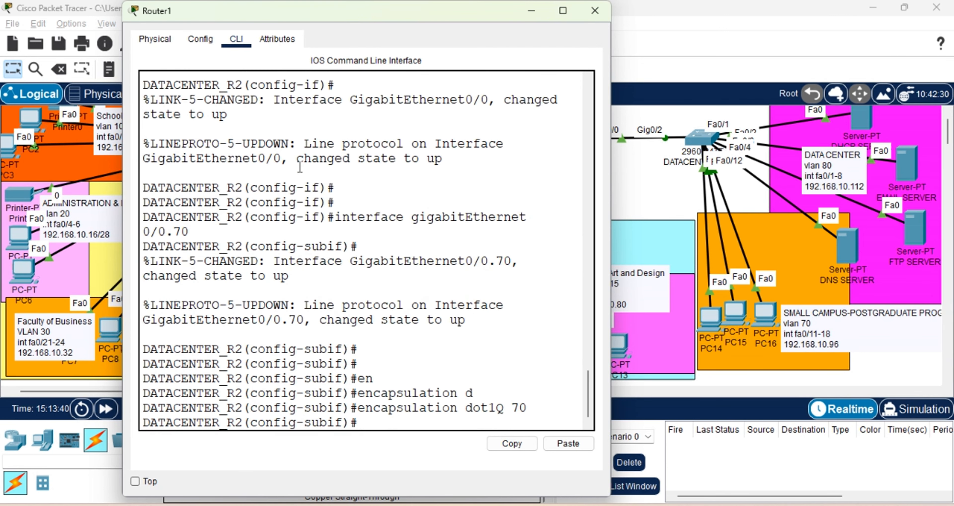
Assign IP address 192.168.10.97 with mask 255.255.255.240 to subinterface GigabitEthernet 0/0.70.
type("ip ad")
key("Tab")
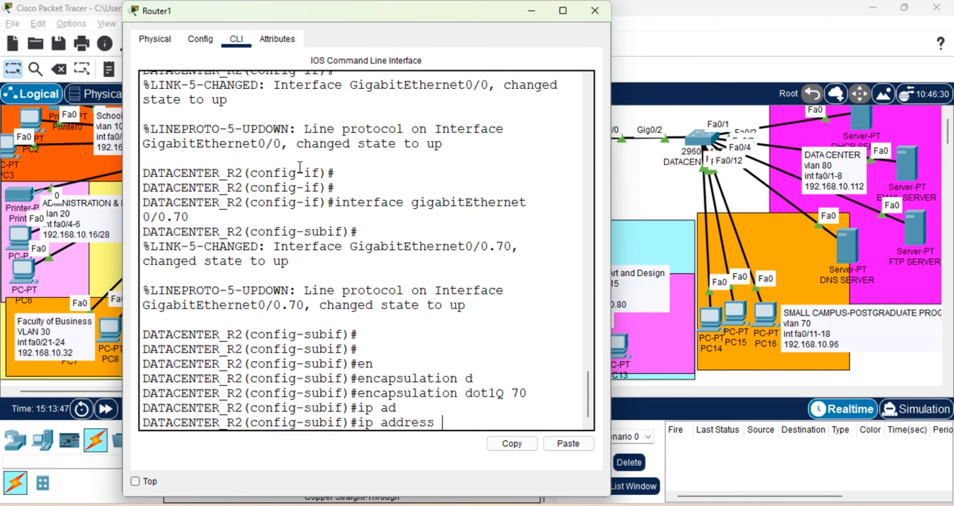
type("192.168.10.")
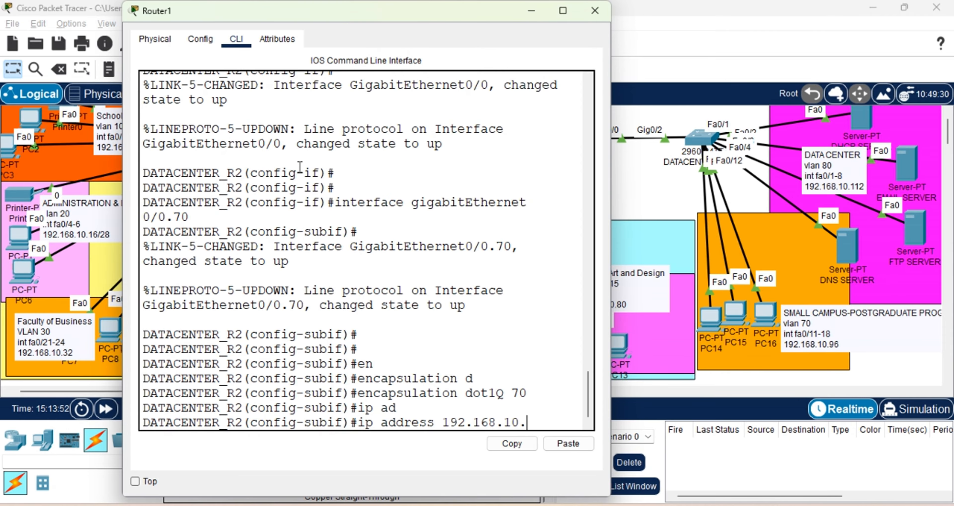
type("97 255.256")
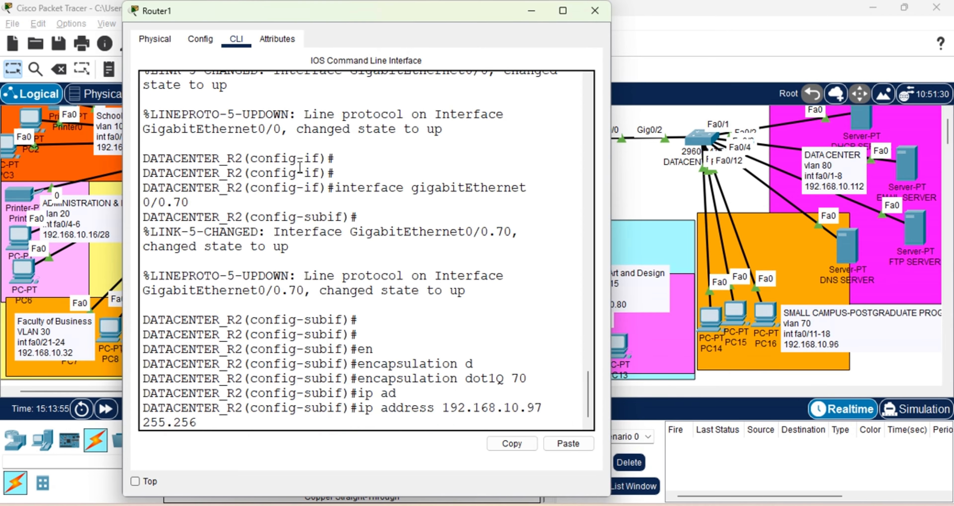
key("BackSpace")
type("5.255")
type("240")
key("Return")
key("Return")
key("Return")
key("Return")
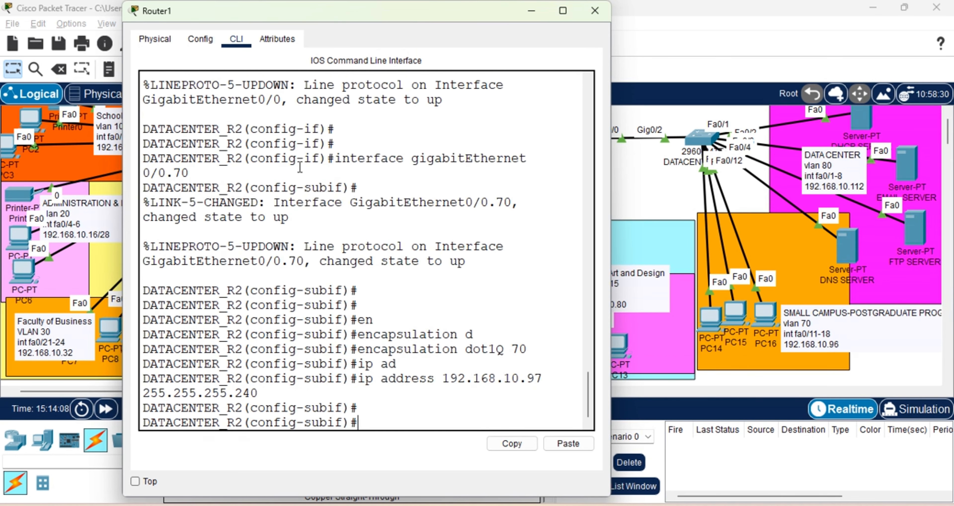
End the VLAN 70 subinterface configuration and save the data center router's configuration with wr.
type("end")
key("Return")
type("wr")
key("Return")
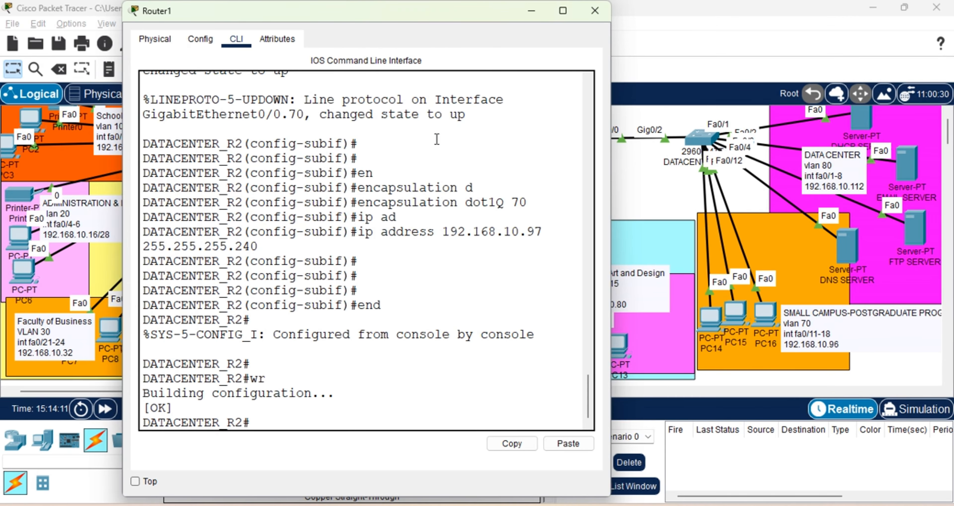
Enter global configuration mode again on the data center router with configure terminal.
type("conf")
key("Tab")
type("t")
key("Tab")
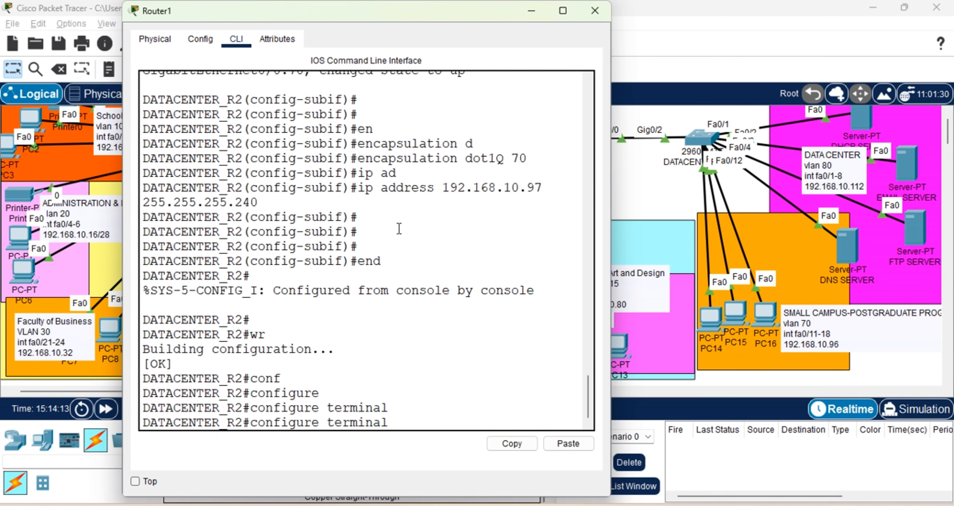
key("Return")
key("Return")
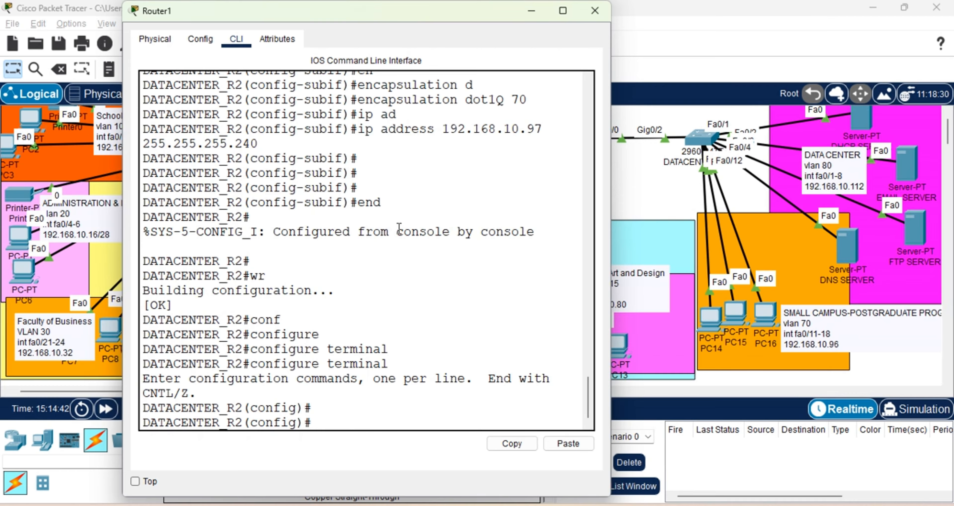
Create subinterface GigabitEthernet 0/0.80 on the data center router for the data center VLAN.
type("inter")
key("Tab")
type("g")
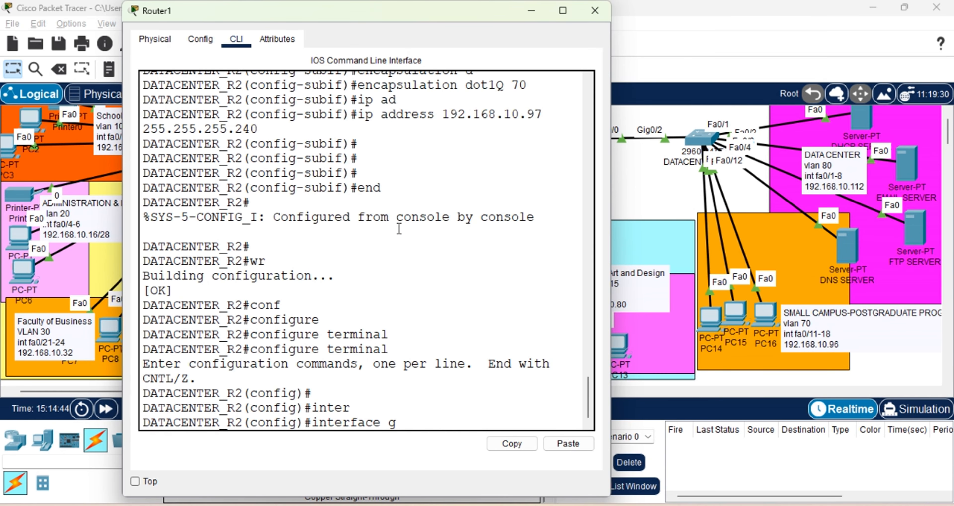
key("Tab")
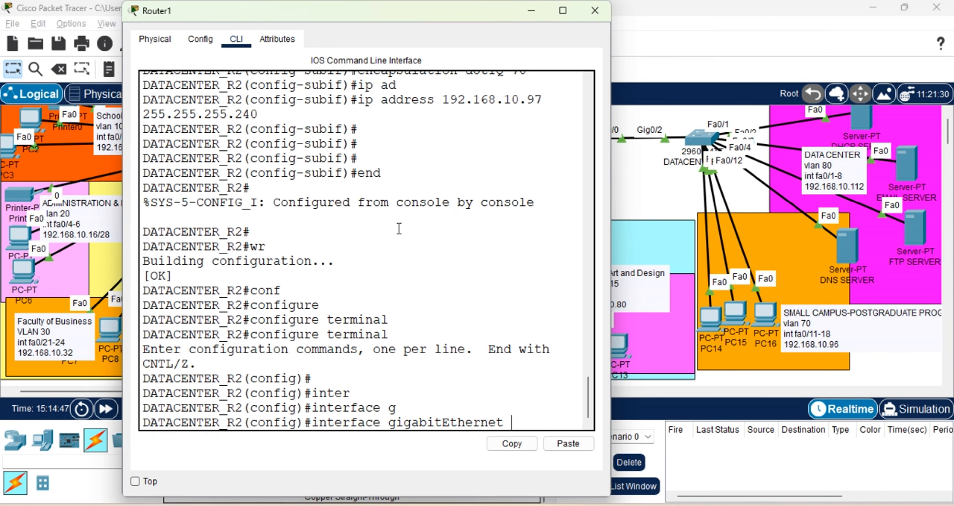
type("gi")
key("Tab")
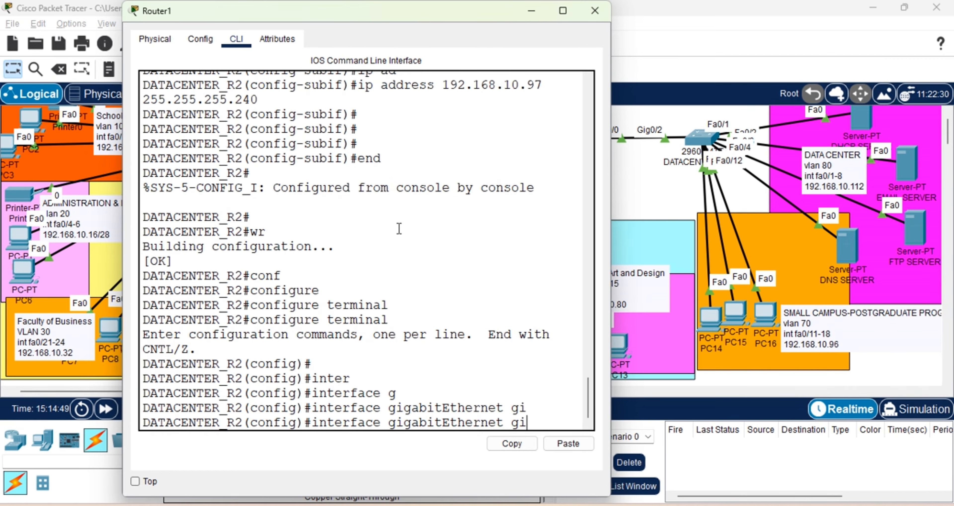
type("0")
key("BackSpace")
key("BackSpace")
key("BackSpace")
type("0/0.")
type("80")
key("Return")
key("Return")
Set 802.1Q encapsulation for VLAN 80 on subinterface GigabitEthernet 0/0.80 with encapsulation dot1Q 80.
type("en")
key("Tab")
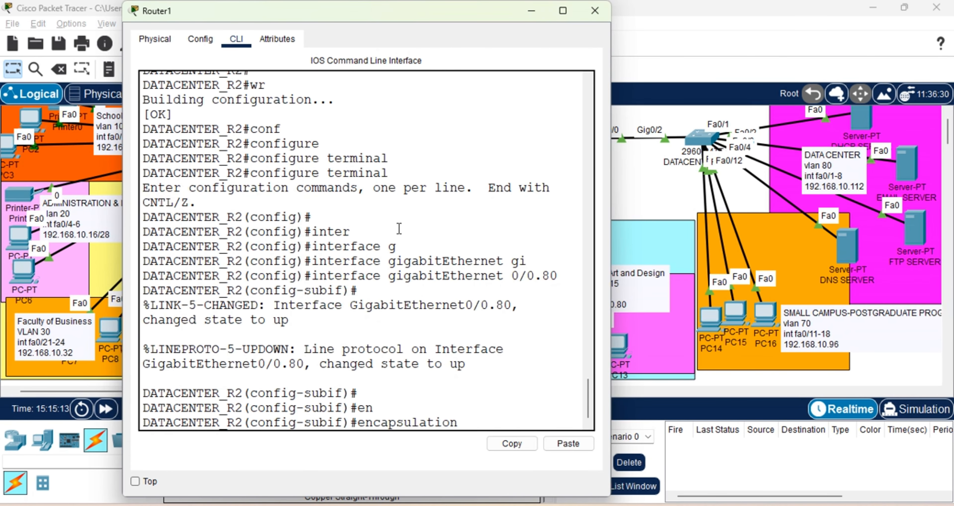
type("d")
key("Tab")
type("80")
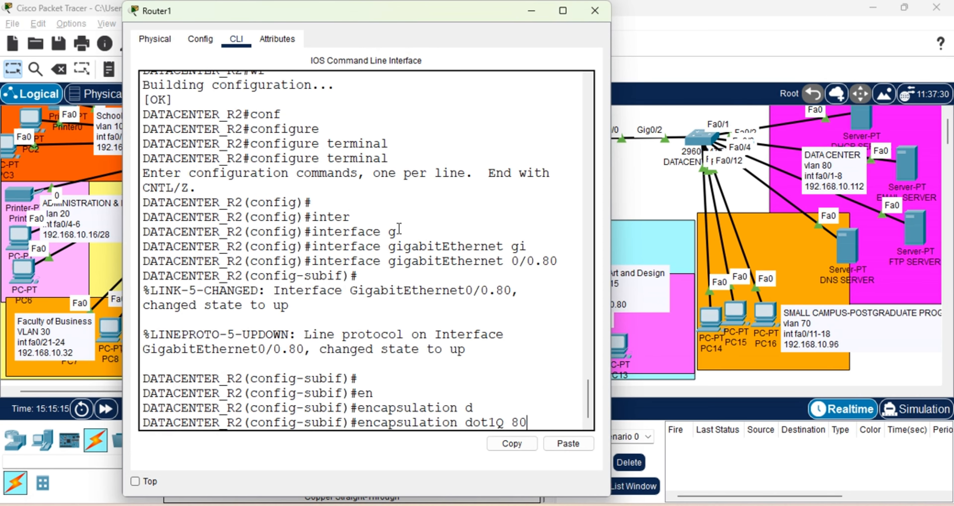
key("Return")
key("Return")
key("Return")
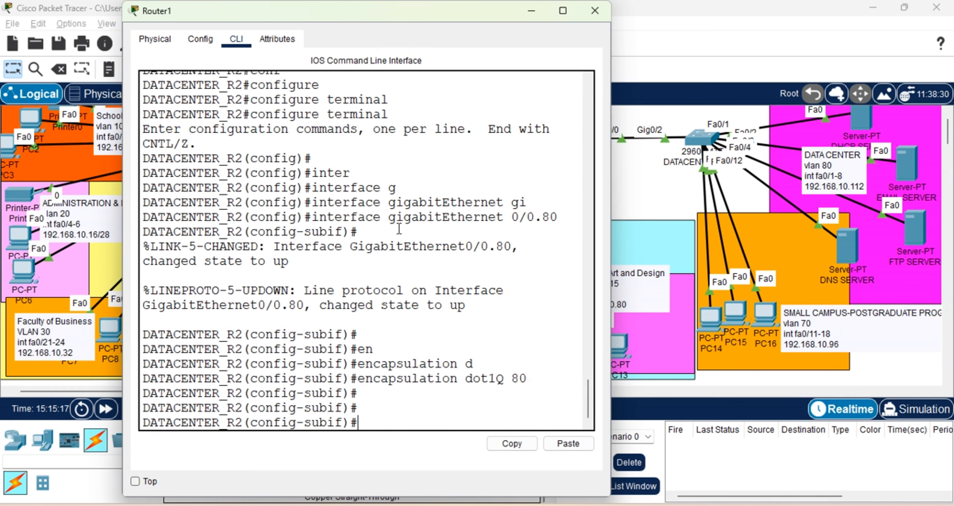
Assign IP address 192.68.10.113 with mask 255.255.255.240 to subinterface GigabitEthernet 0/0.80.
type("ip add")
key("Tab")
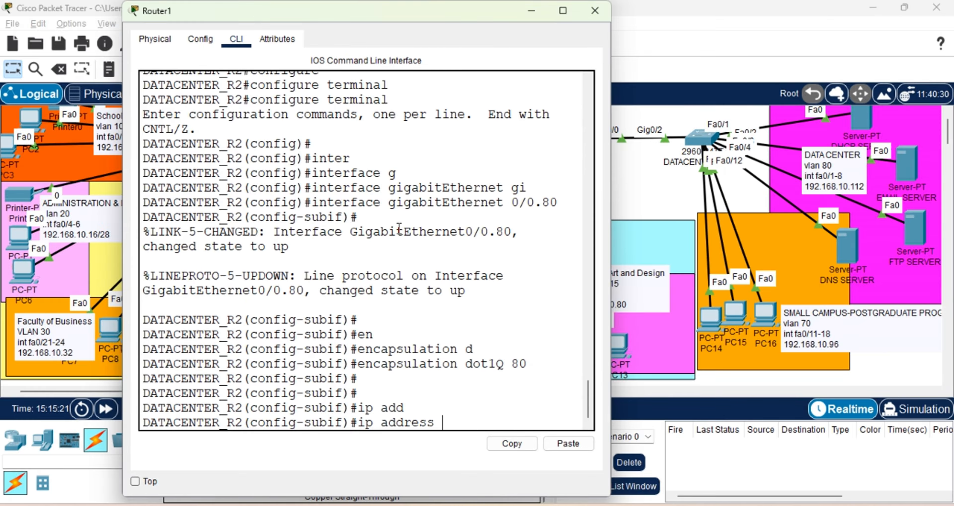
type("192.68.10.")
type("11")
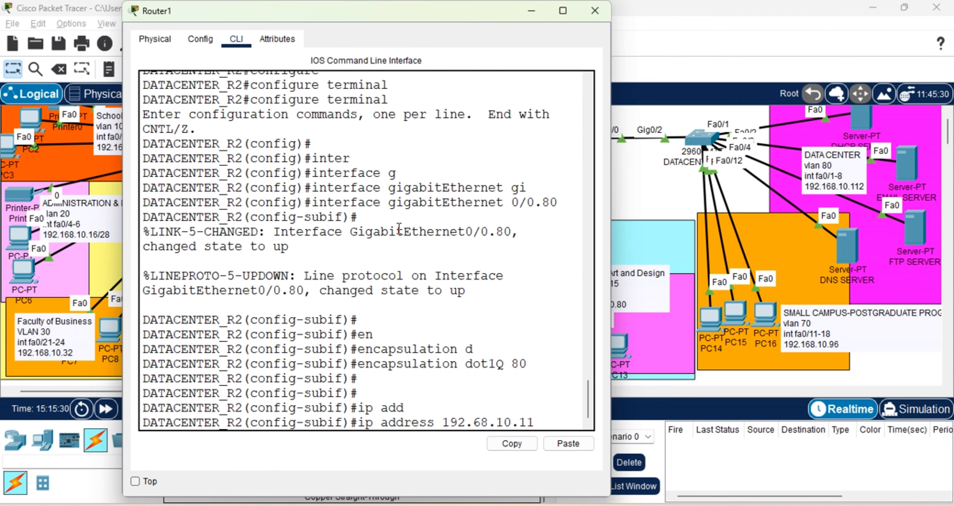
type("3")
key("Return")
key("Return")
key("Return")
key("Return")
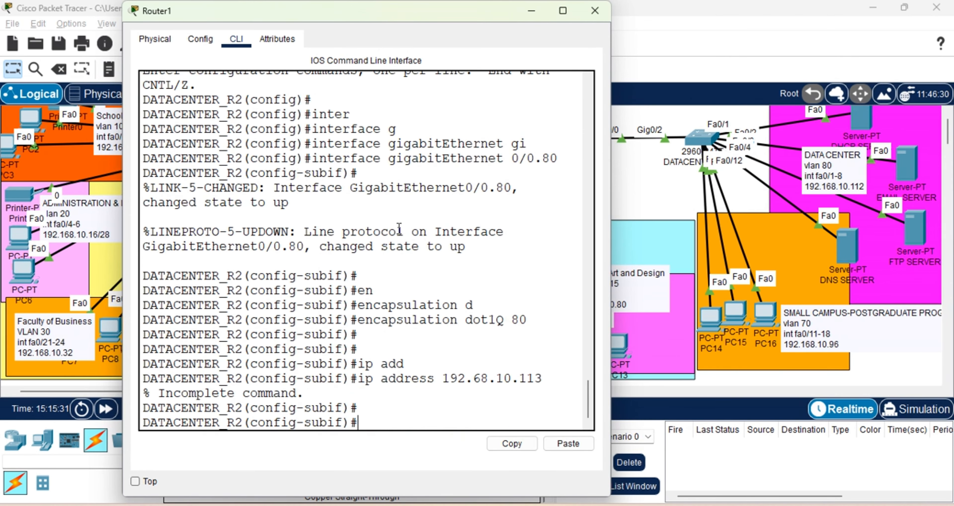
key("Up")
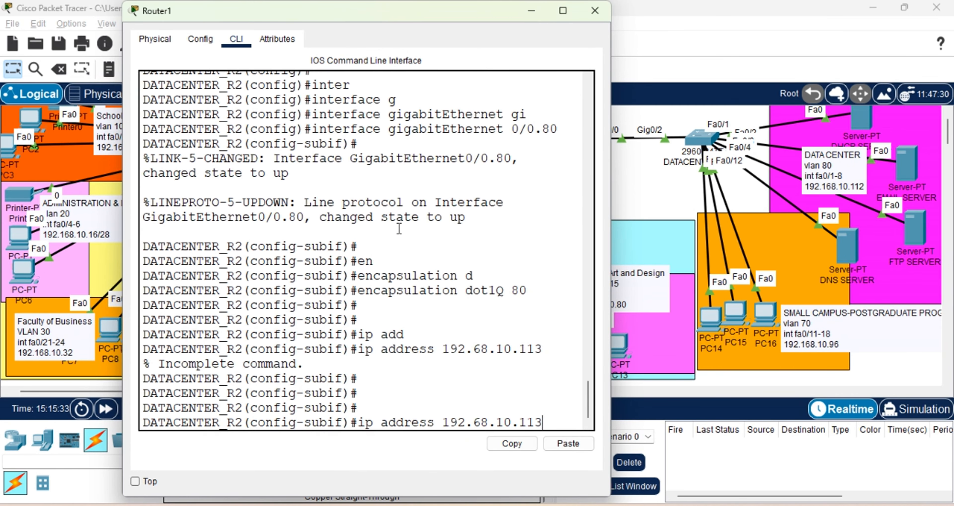
type("255.2")
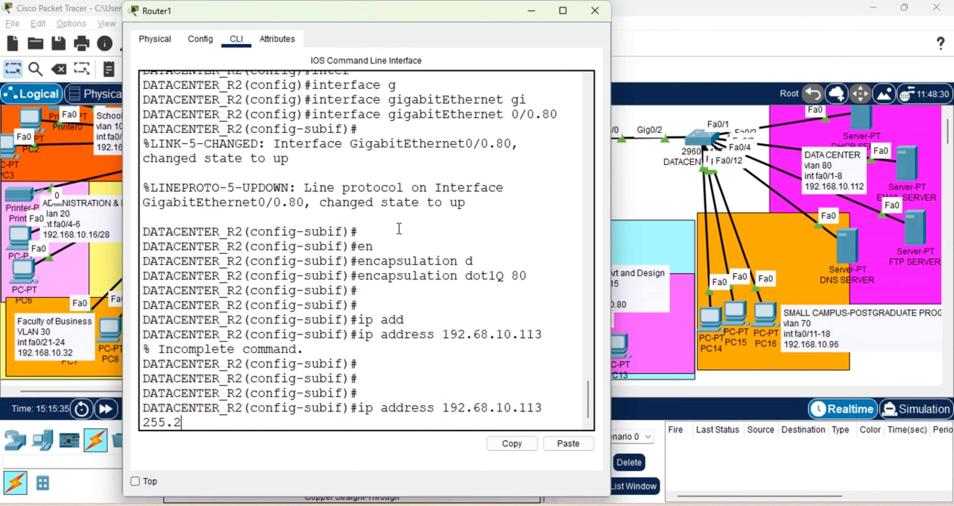
type("55.255.240")
key("Return")
key("Return")
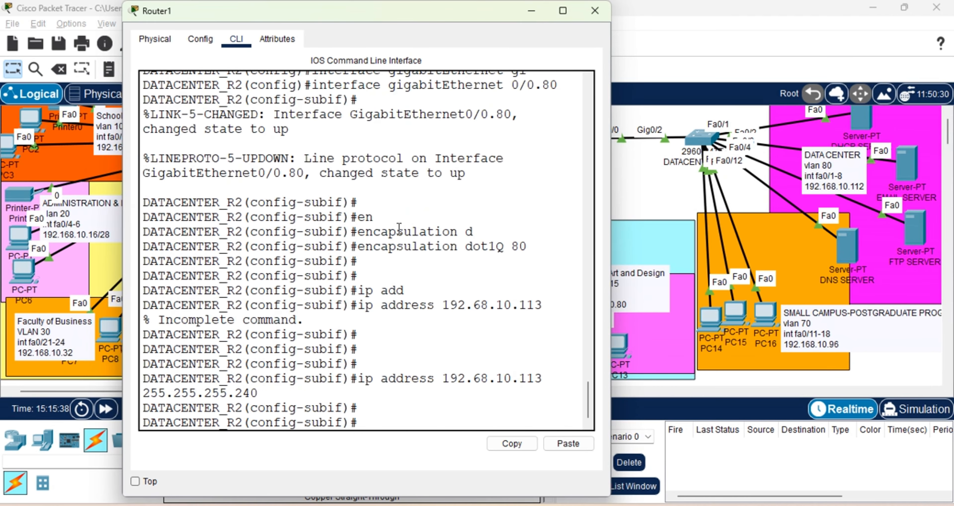
End the VLAN 80 subinterface configuration, save it with wr, and minimize the router window.
type("end")
key("Return")
key("Return")
type("w")
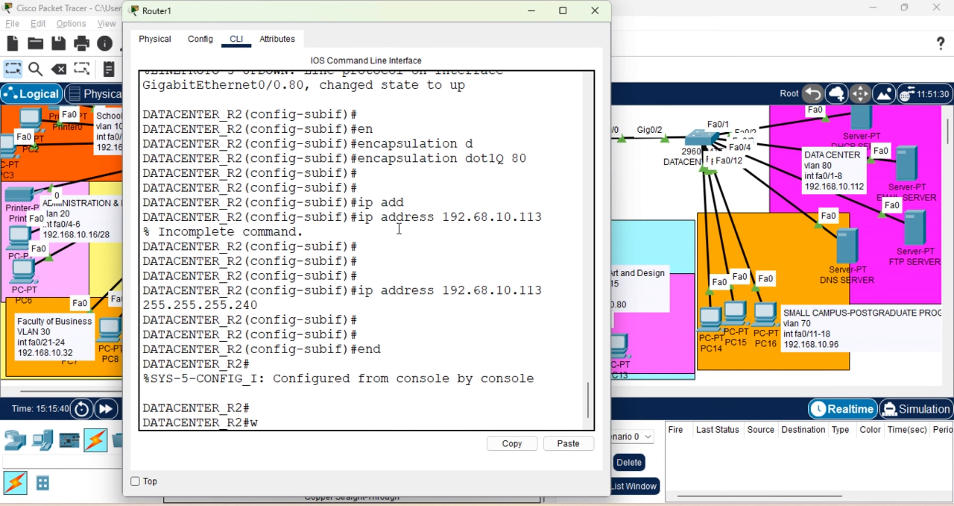
type("r")
left_click(534, 11)
Give the DNS server the static IPv4 address 192.168.10.115 with subnet mask 255.255.255.240.
left_click(849, 239)
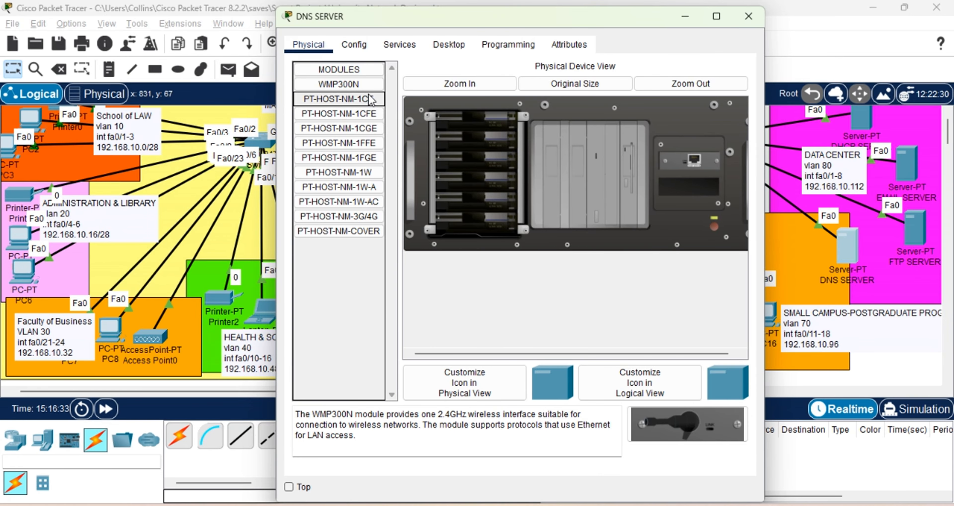
left_click(449, 44)
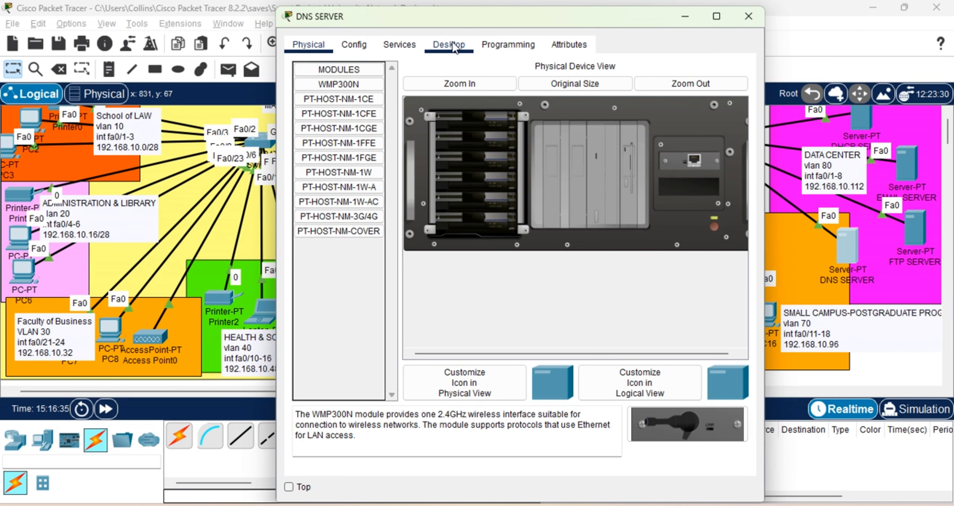
left_click(405, 132)
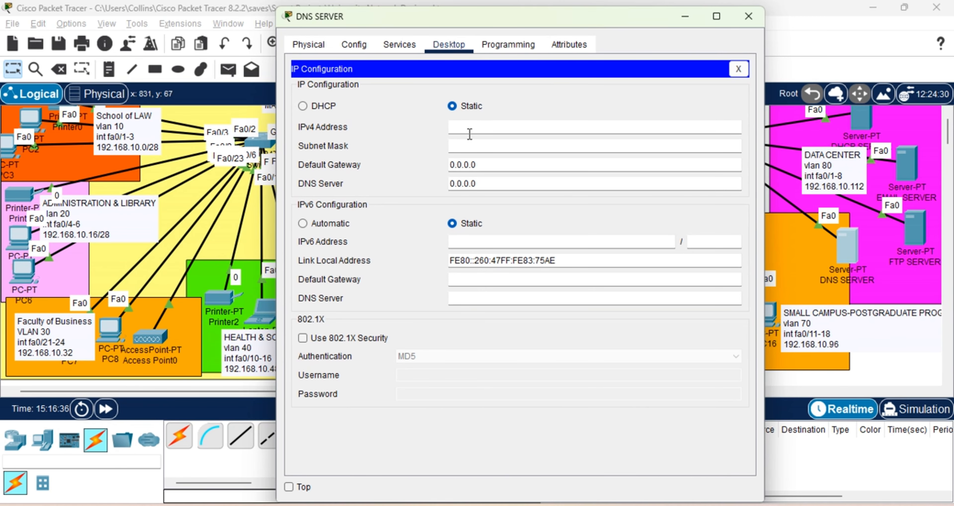
type("192.168.10.115")
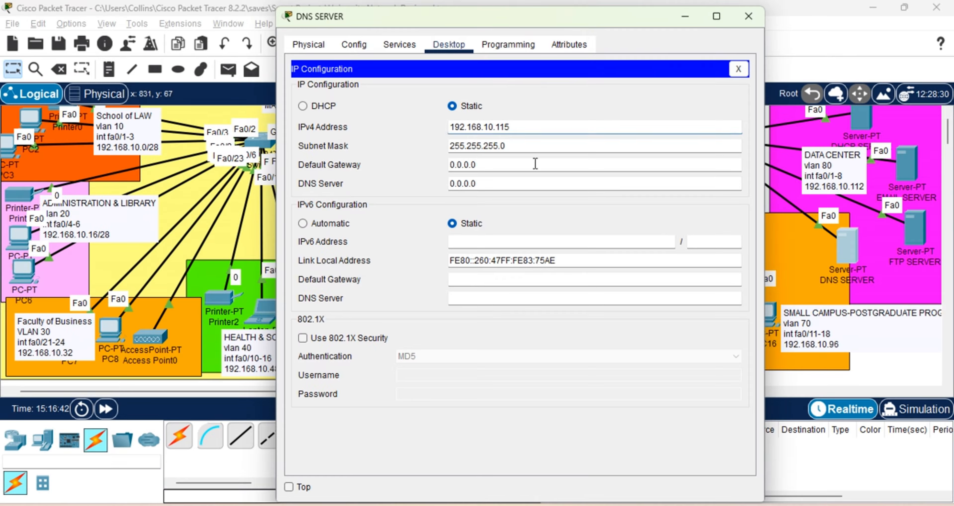
left_click(518, 145)
key("BackSpace")
type("240")
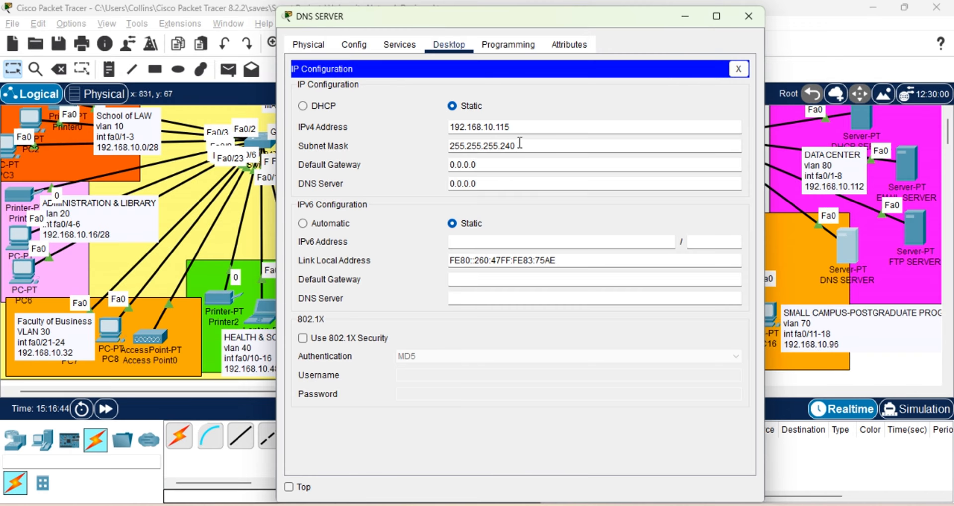
Set the DNS server's default gateway to 192.168.10.113 and its DNS server address to 192.168.10.115.
left_click(517, 125)
left_click_drag(516, 123, 425, 115)
key("ctrl+c")
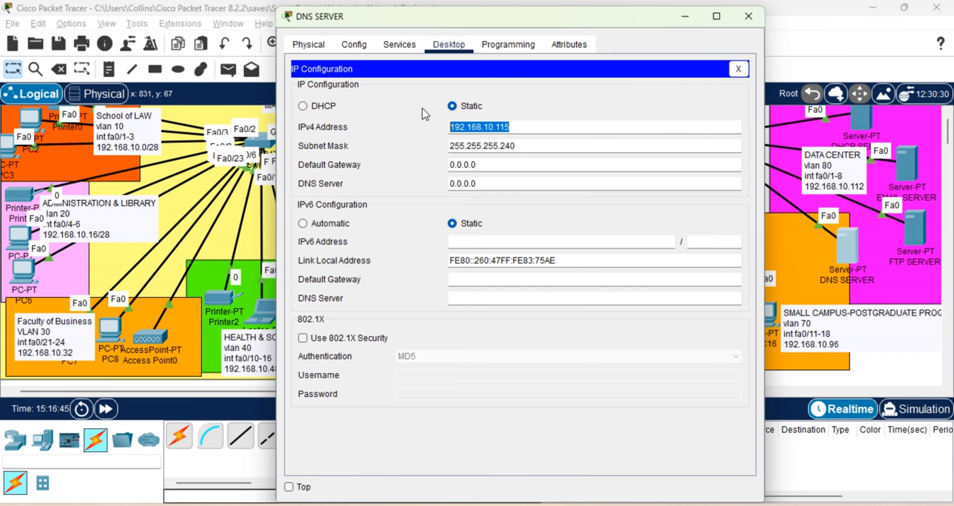
left_click(488, 164)
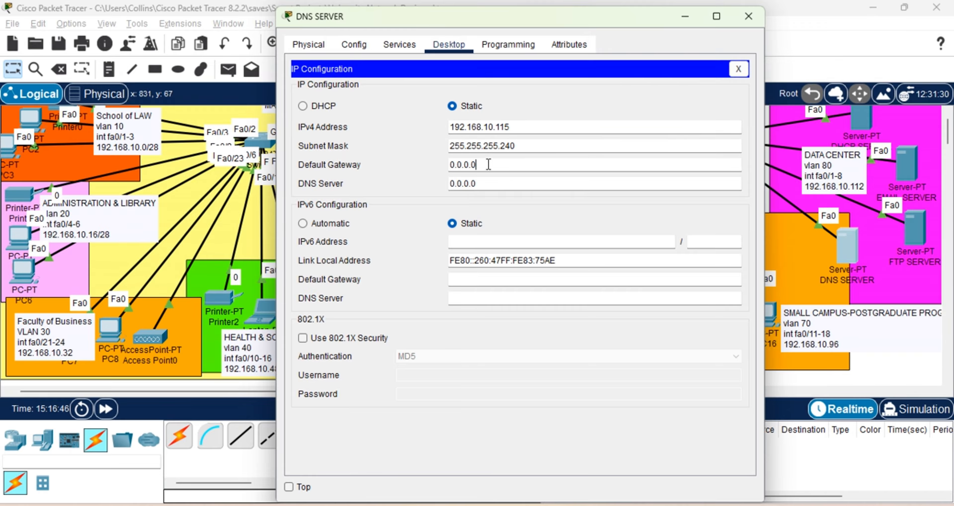
left_click_drag(488, 164, 412, 136)
key("ctrl+v")
key("BackSpace")
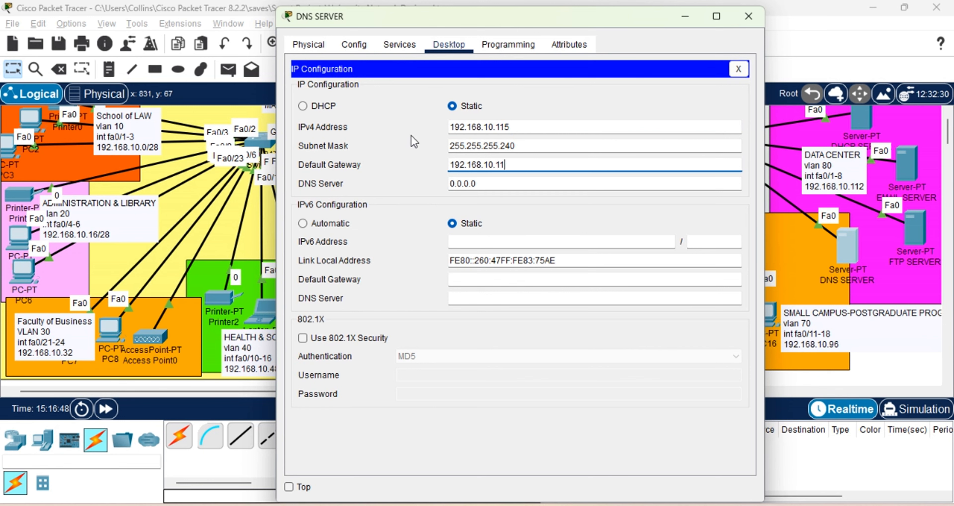
type("3")
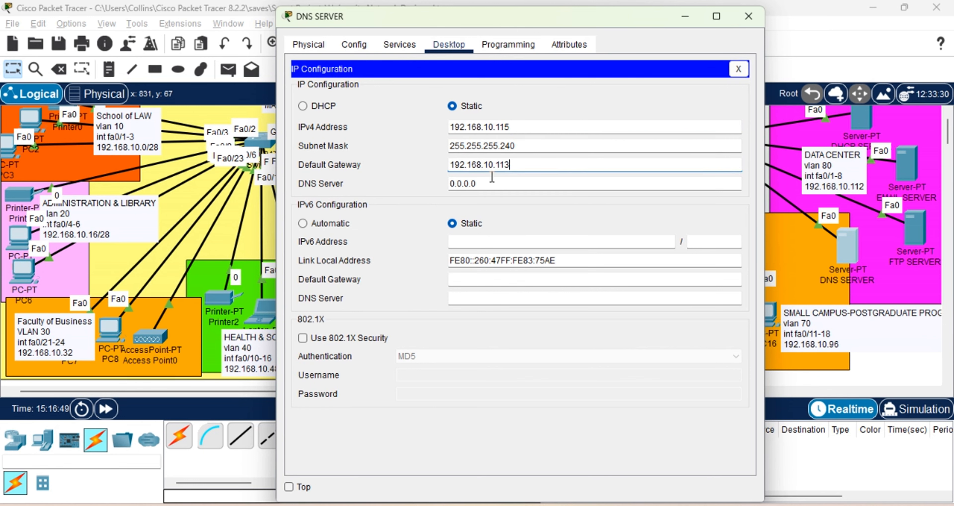
left_click_drag(494, 184, 444, 182)
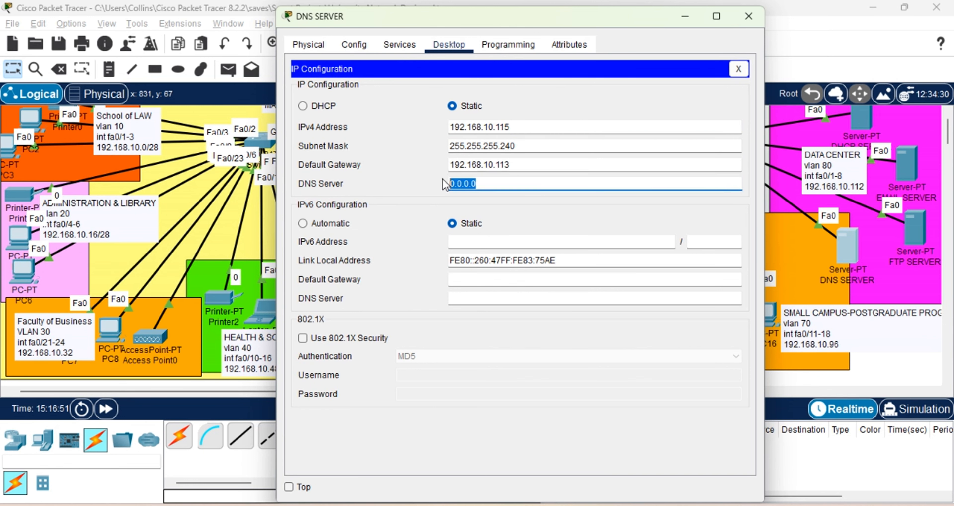
key("ctrl+v")
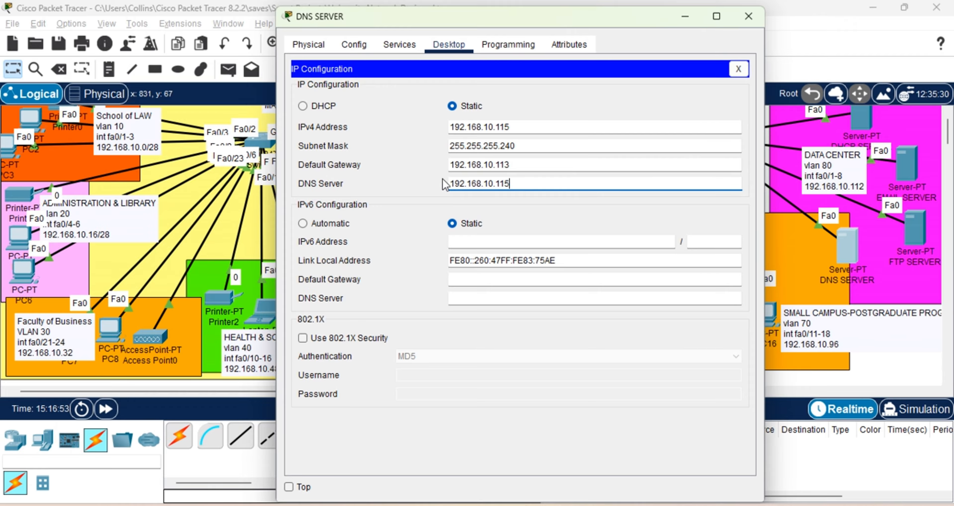
Add a DNS A record for netlabshub.com with address 192.168.10.115 and turn the DNS service on.
left_click(399, 45)
left_click(343, 142)
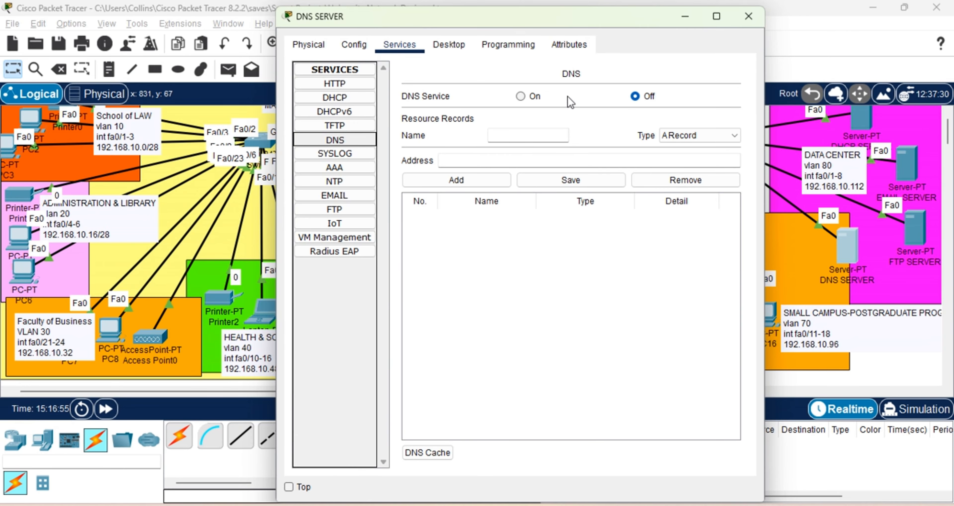
left_click(510, 134)
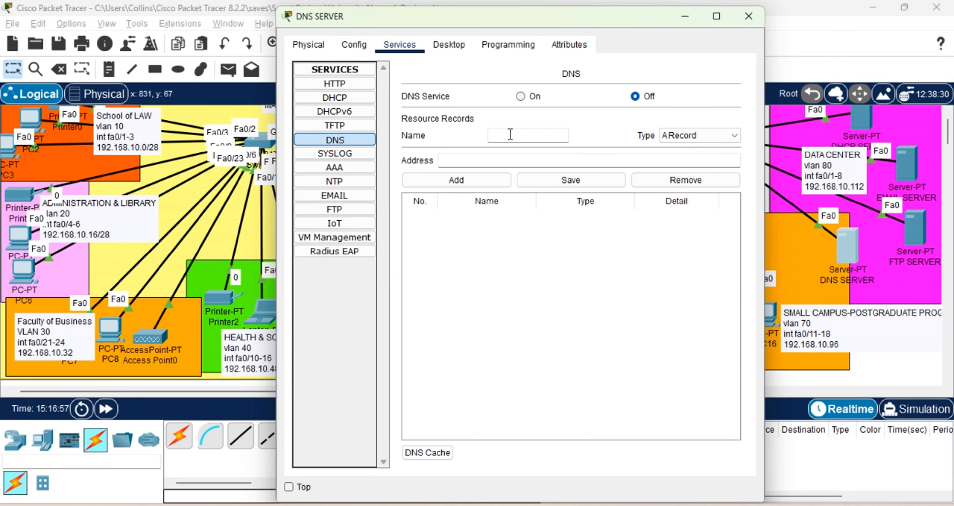
type("netlabshub.com")
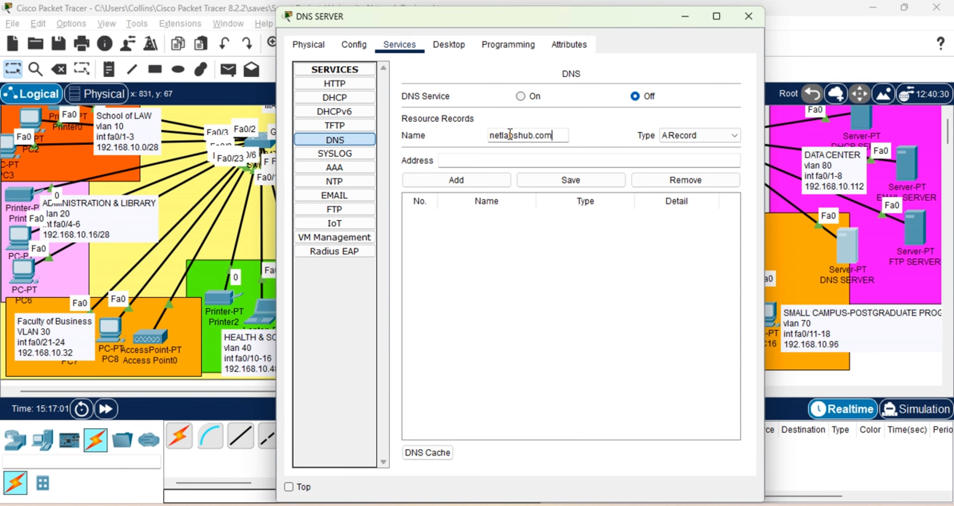
key("Tab")
left_click(492, 160)
key("ctrl+v")
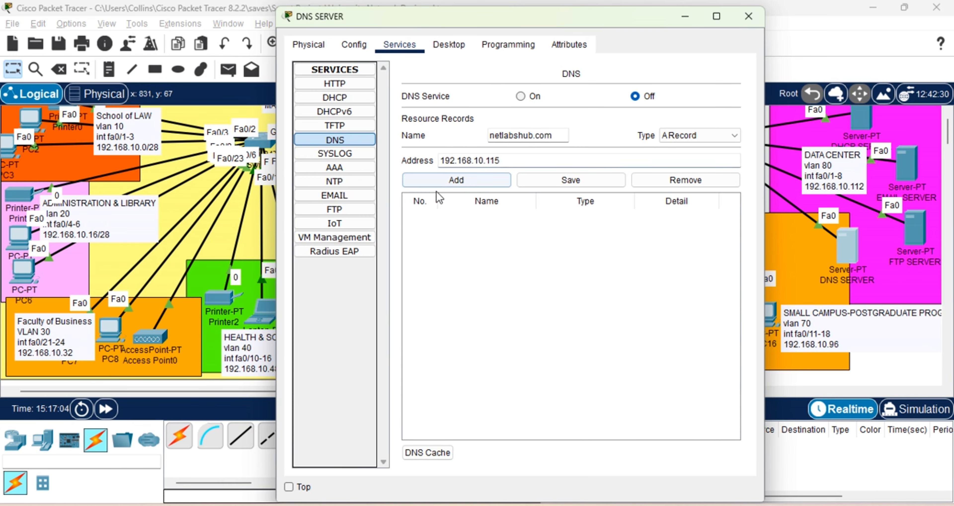
left_click(454, 180)
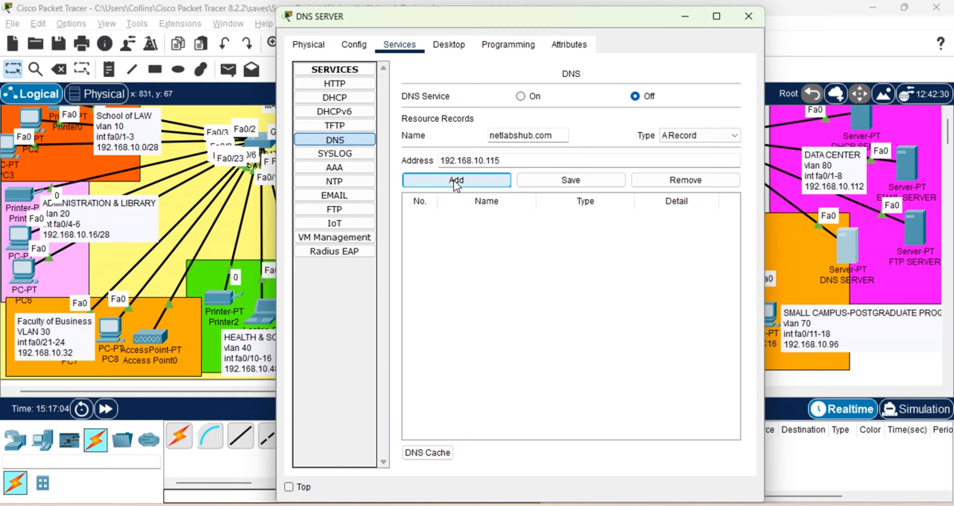
left_click(521, 96)
left_click(570, 182)
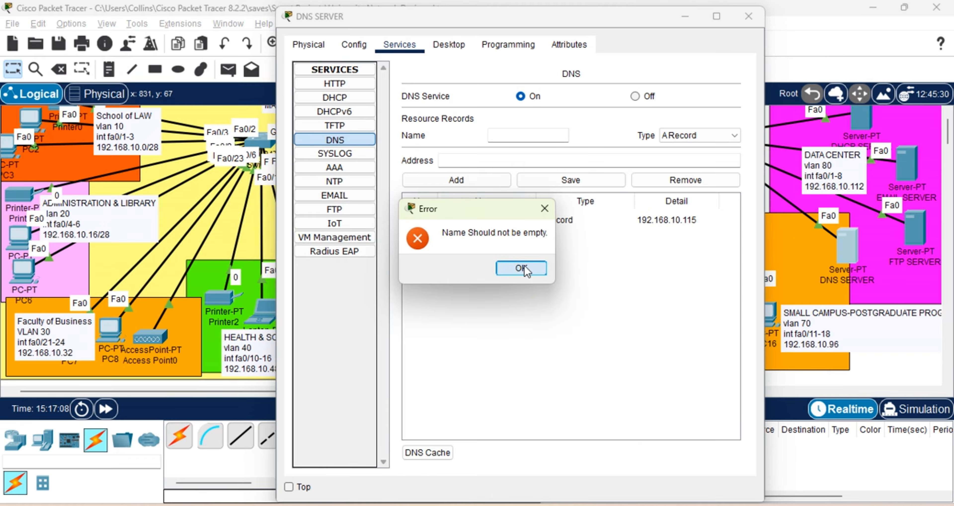
Dismiss the error, close the DNS server's settings and save the network project.
left_click(524, 265)
left_click(522, 230)
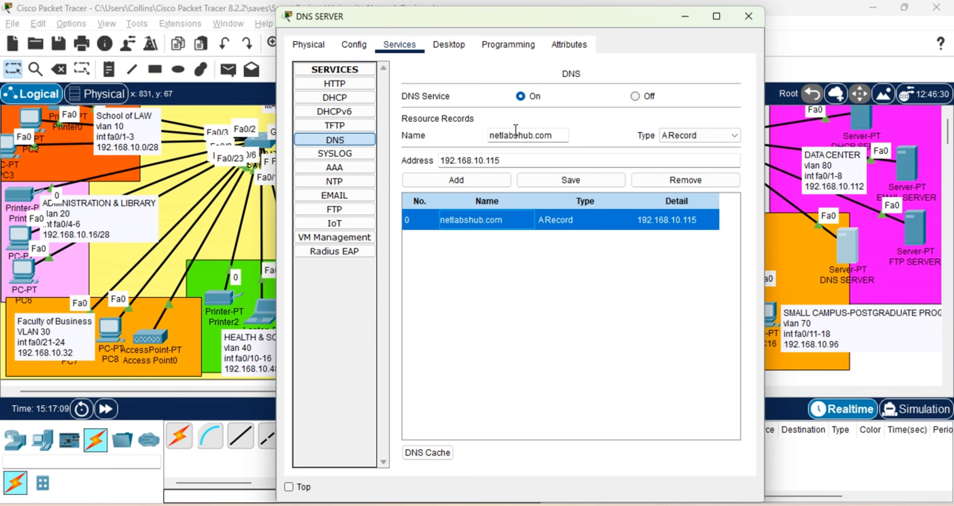
left_click(748, 22)
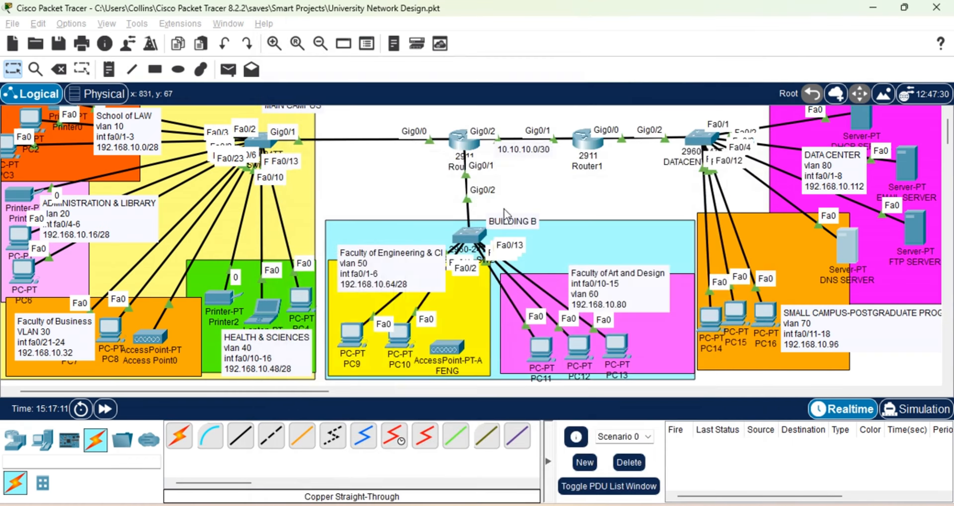
key("ctrl+s")
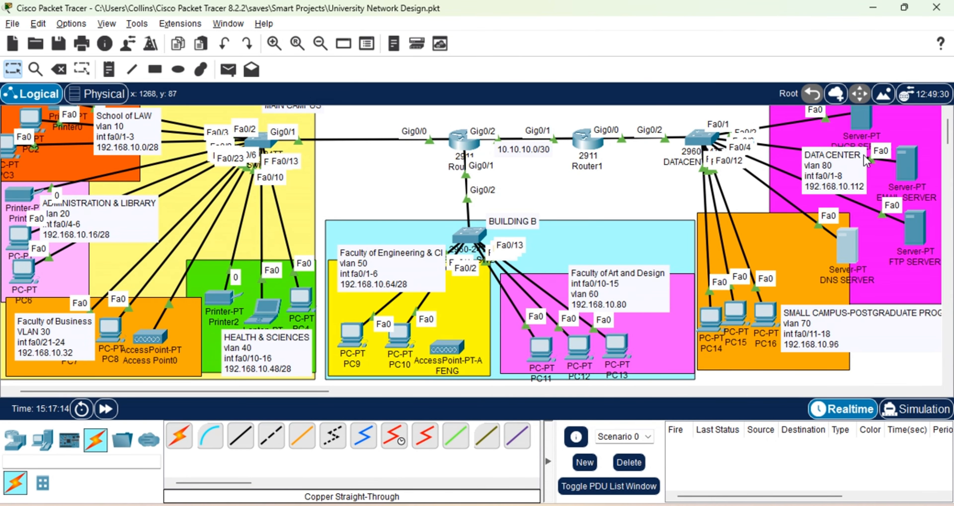
Open the command line of the Building B switch and enter privileged EXEC mode.
left_click(475, 232)
key("Return")
key("Return")
key("Return")
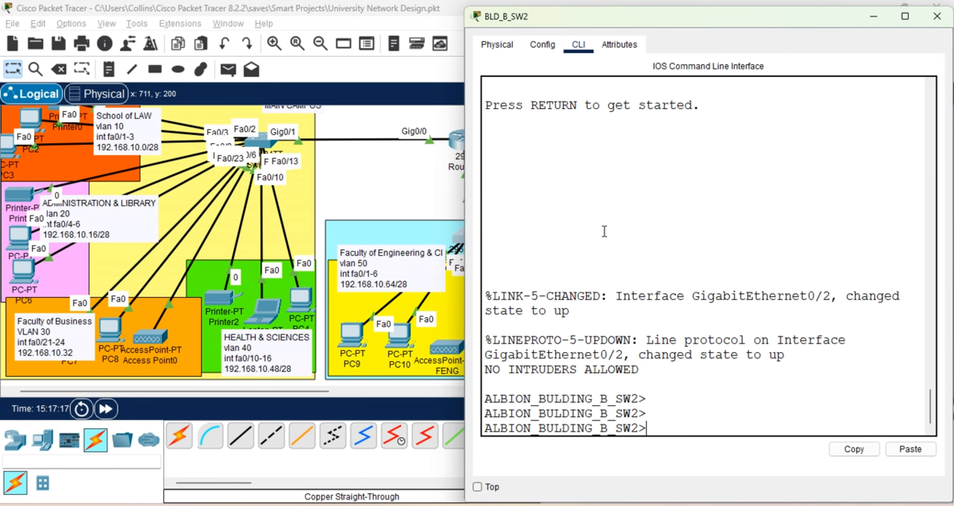
type("end")
key("Return")
key("Return")
key("Return")
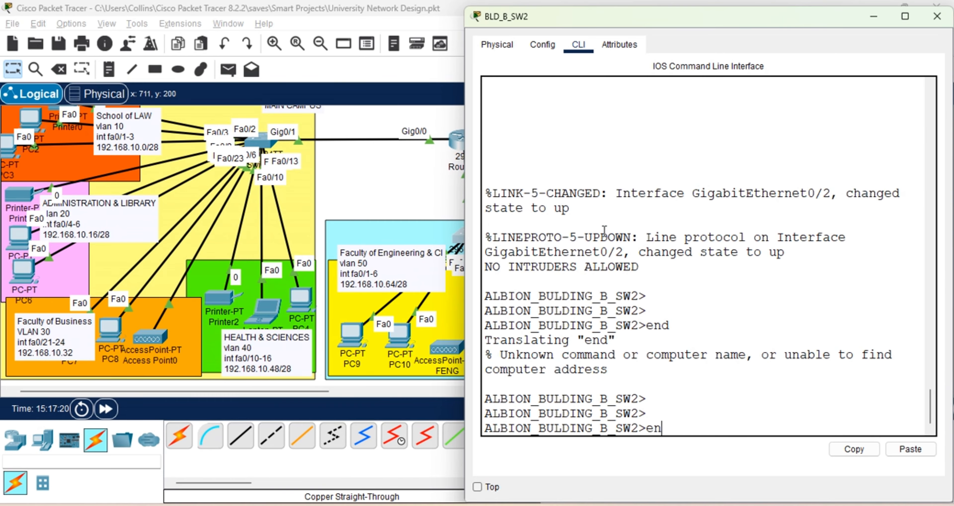
type("en")
key("Return")
key("Return")
key("Return")
key("Return")
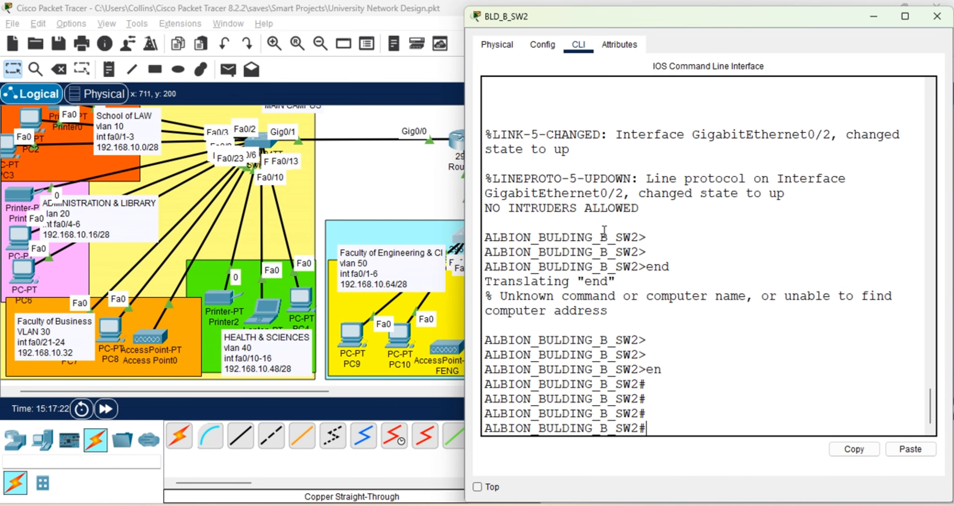
Enter global configuration mode on the Building B switch and create the VLAN 50 interface.
type("conf")
key("Tab")
type("t")
key("Tab")
key("Return")
key("Return")
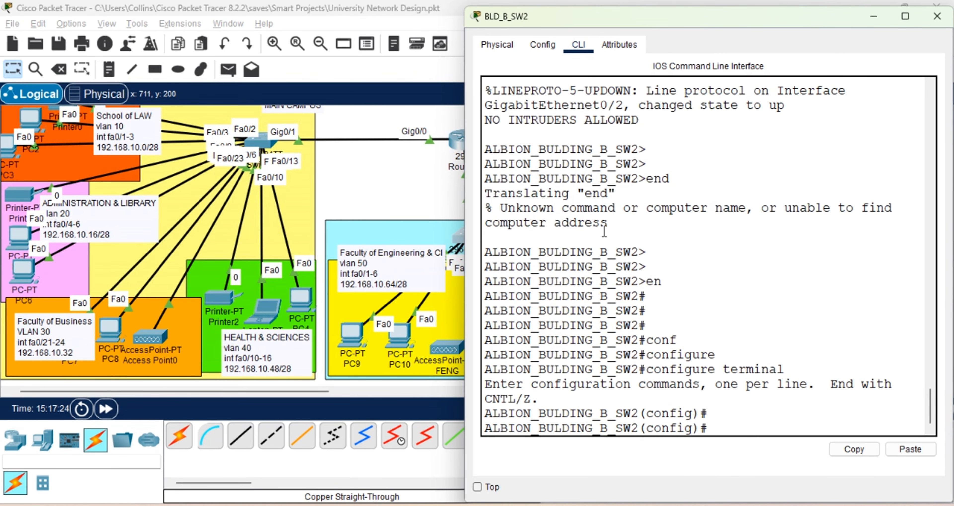
type("int")
key("Tab")
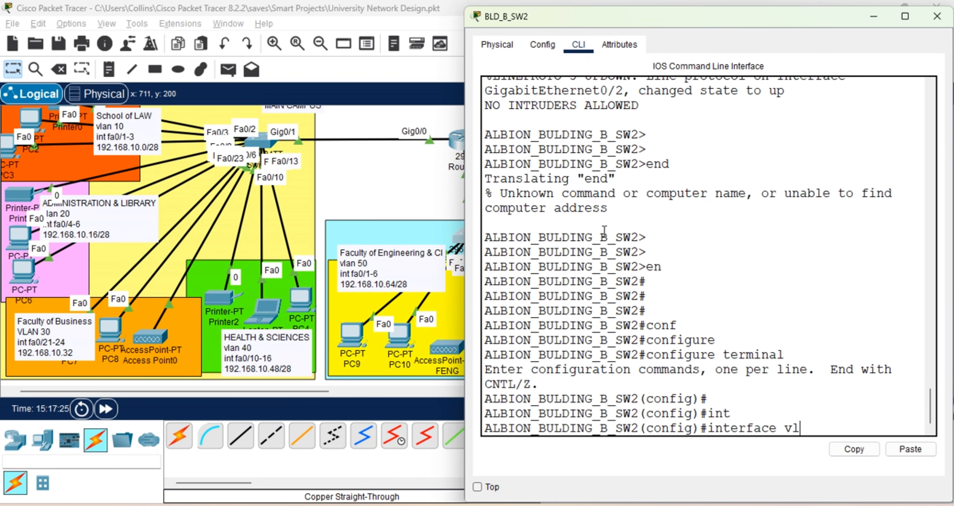
type("vl")
key("Tab")
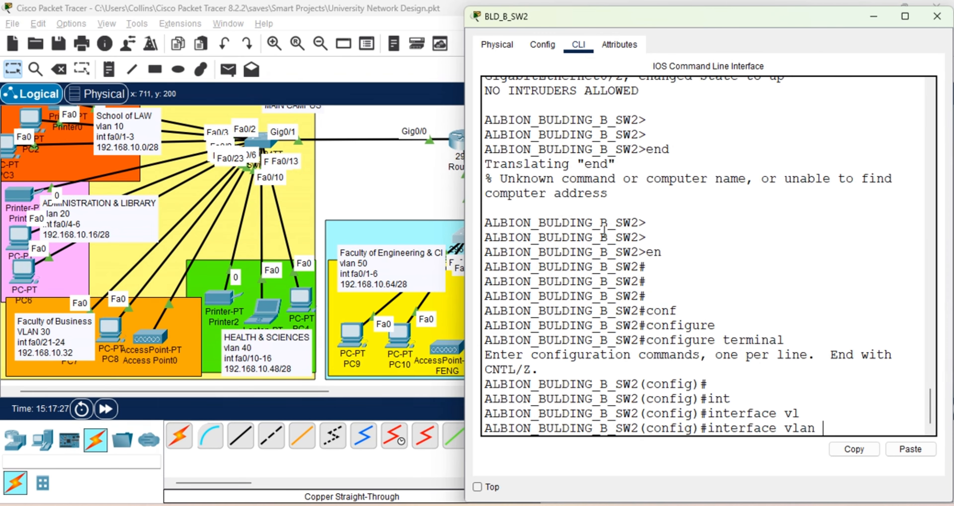
type("50")
key("Return")
key("Return")
key("Return")
Enter interface configuration for VLAN 70 on the Building B switch.
type("in")
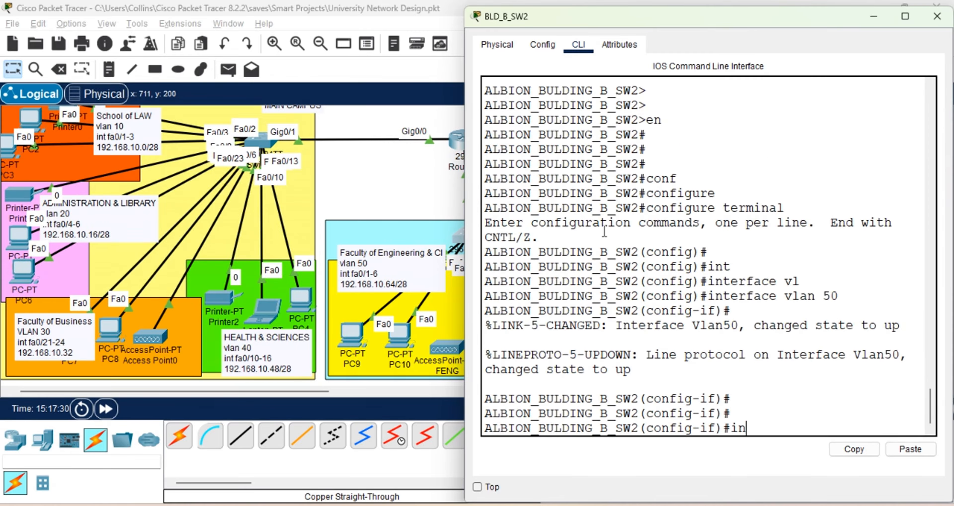
type("t vl")
key("Tab")
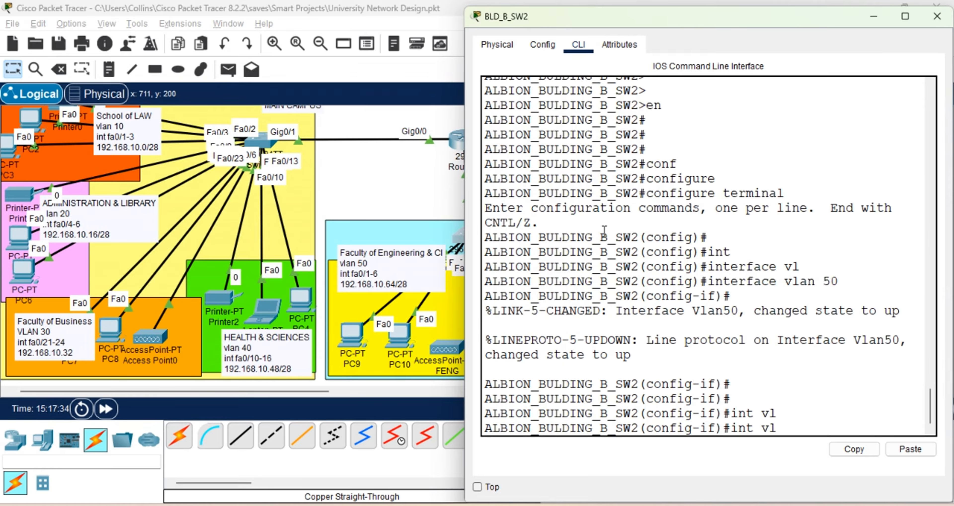
type("an")
key("Tab")
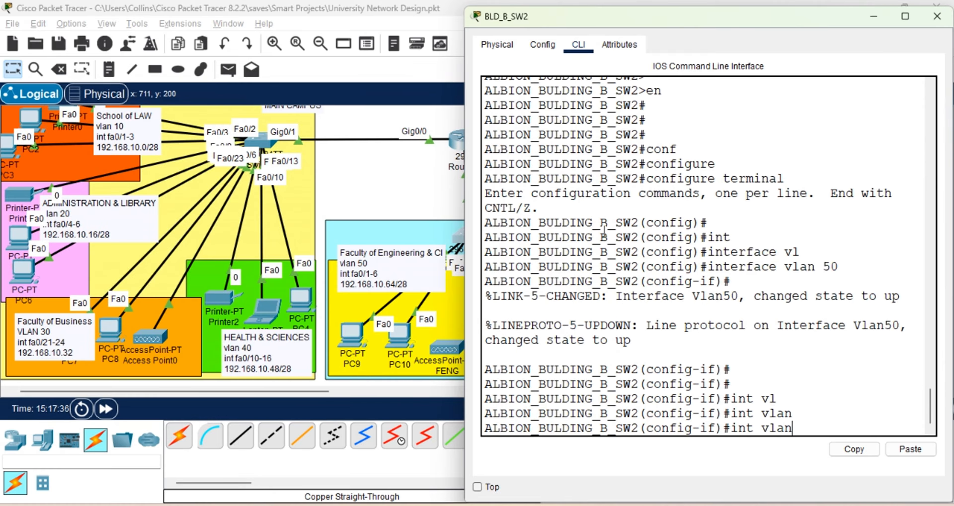
type("n")
key("Return")
key("Return")
key("Return")
key("Return")
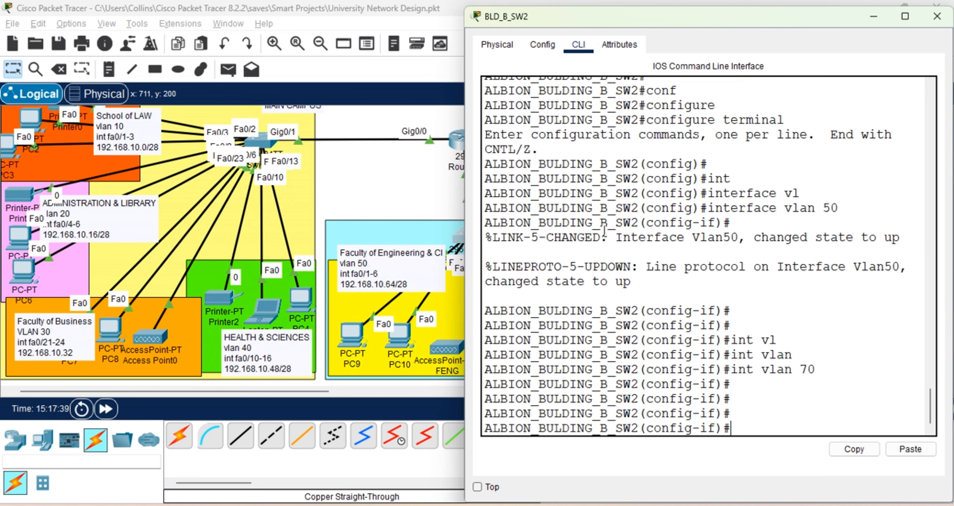
Leave configuration mode, then save the Building B switch's configuration and the network project.
type("end")
key("Return")
key("Return")
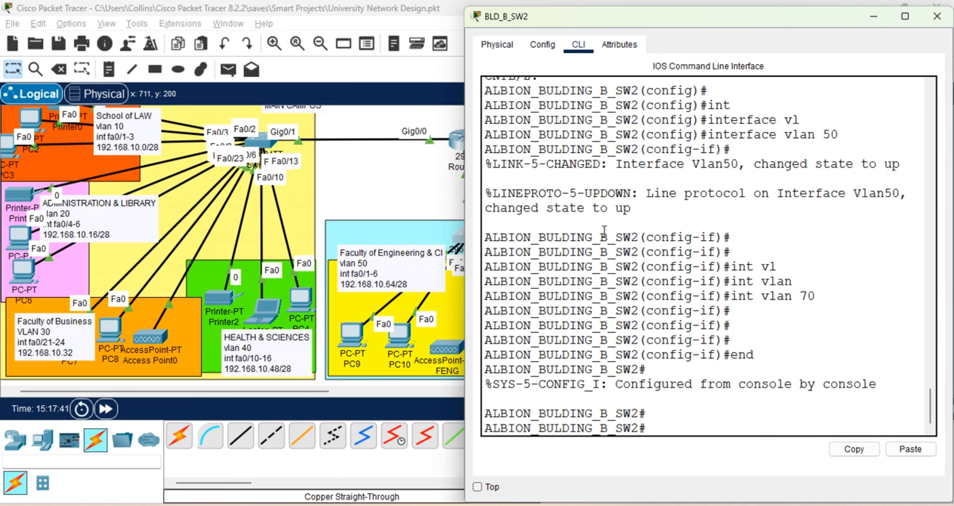
type("wr")
key("Return")
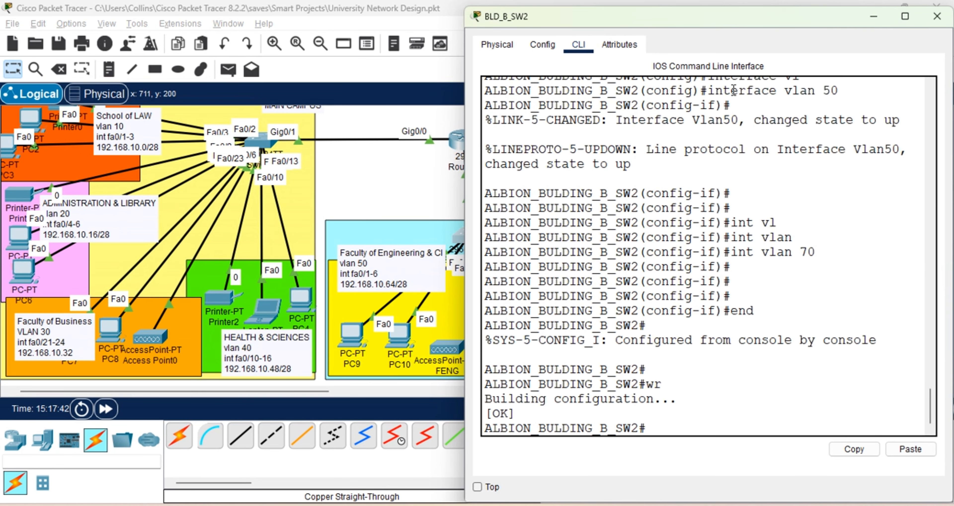
left_click(871, 17)
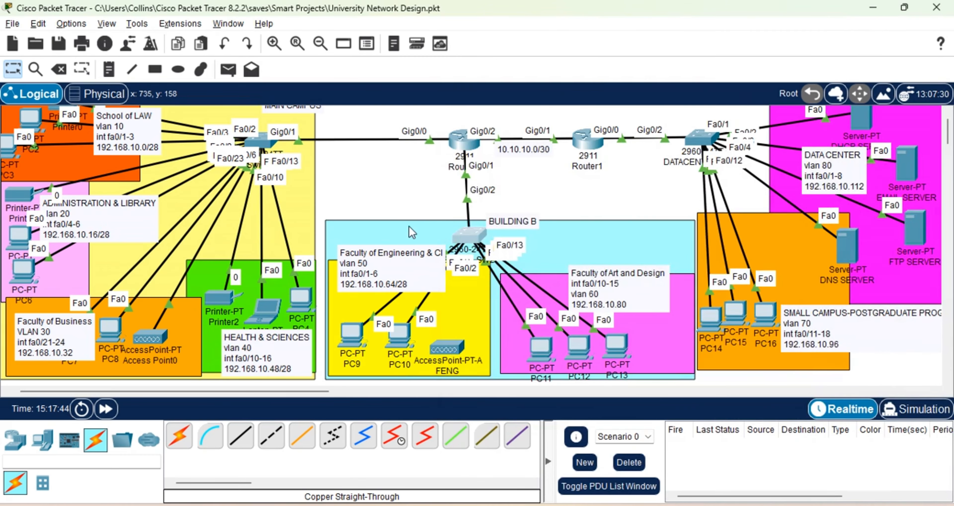
key("ctrl+s")
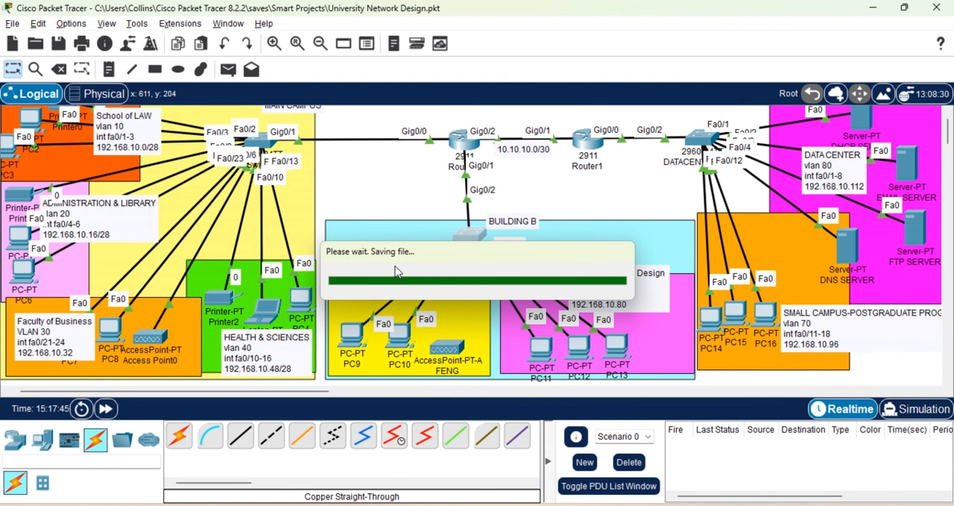
Set PC9's IPv4 configuration to DHCP, requesting an address again by toggling between Static and DHCP.
left_click(355, 338)
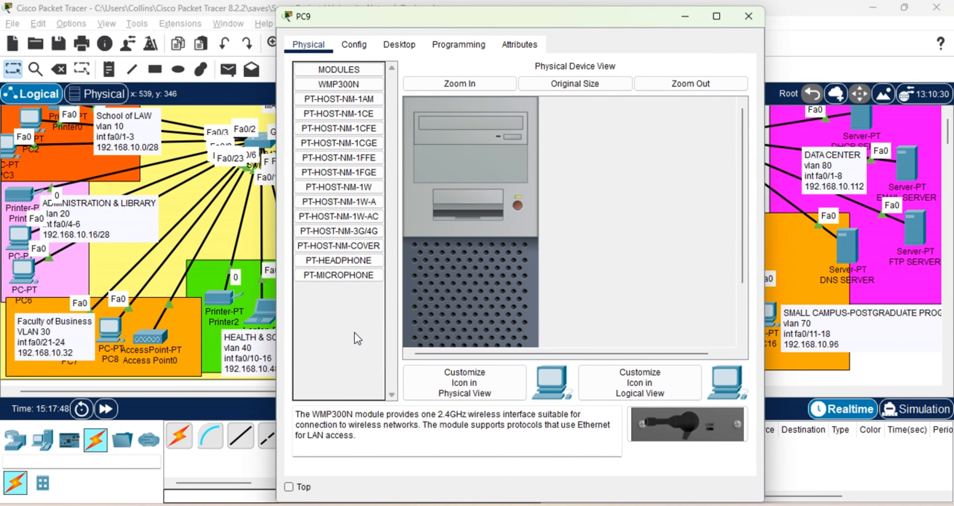
left_click(400, 47)
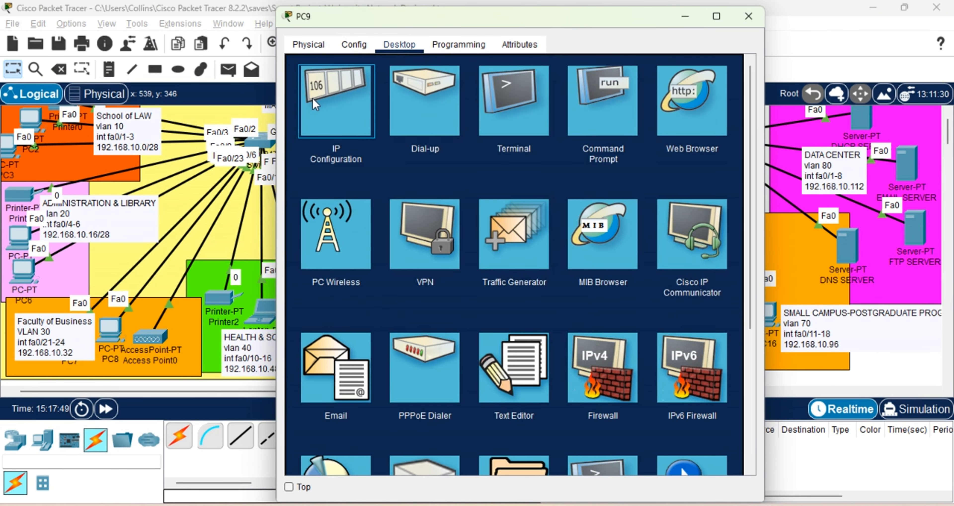
left_click(339, 111)
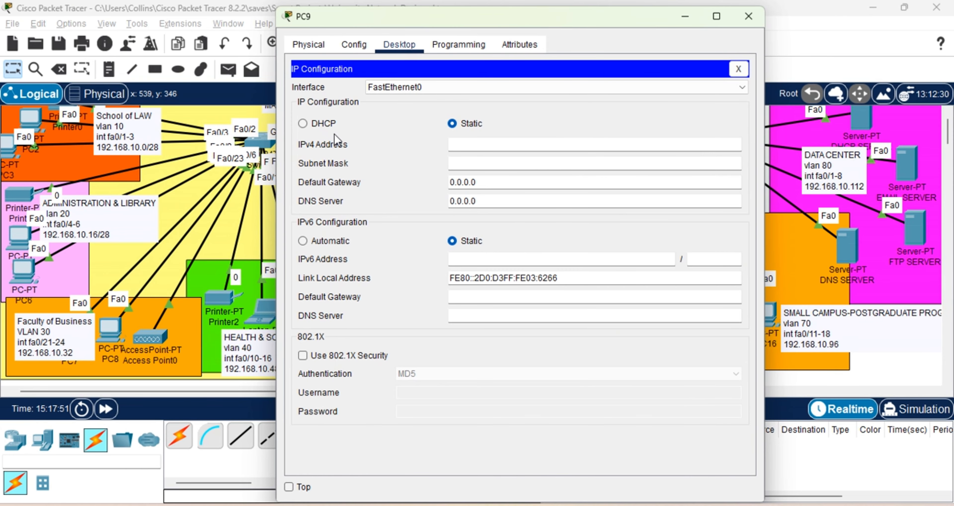
left_click(316, 124)
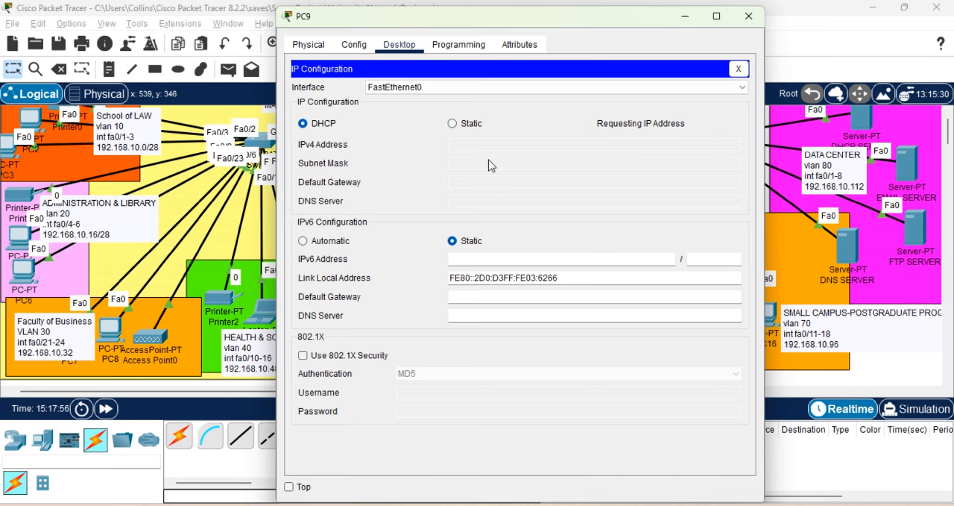
left_click(453, 123)
left_click(336, 122)
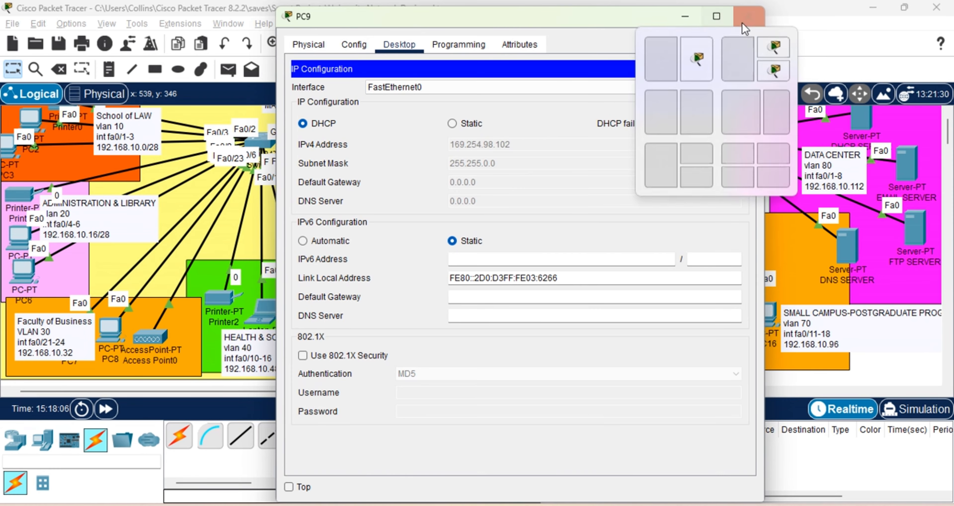
left_click(747, 17)
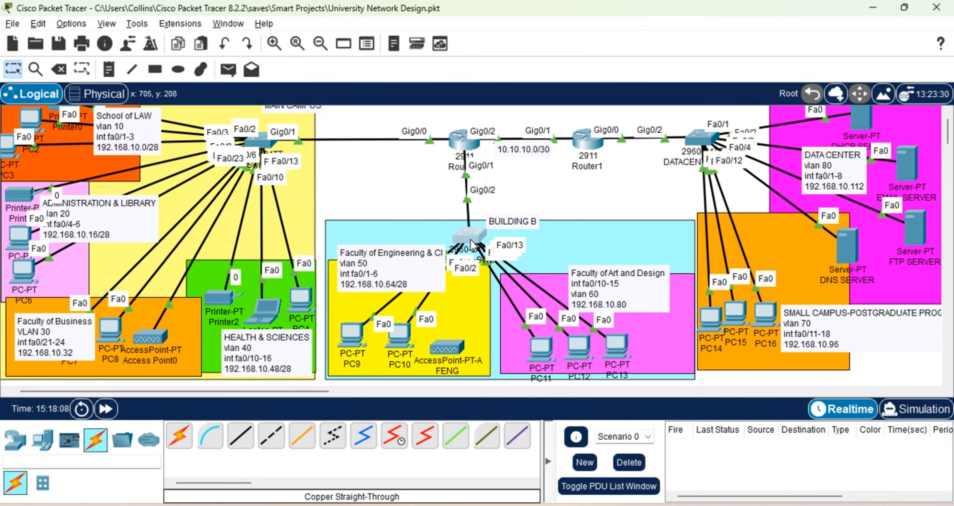
Reopen the Building B switch's command line and enter global configuration mode.
left_click(467, 234)
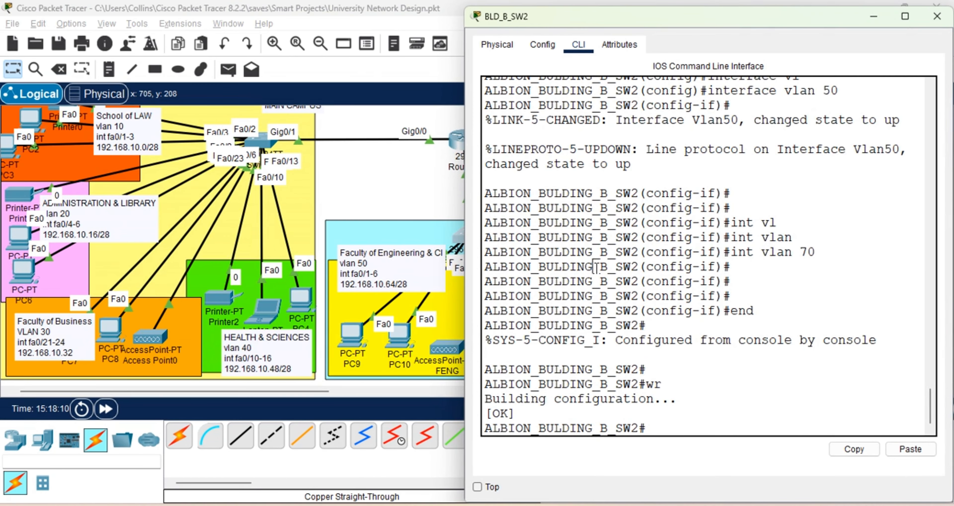
key("Return")
key("Return")
key("Return")
type("c")
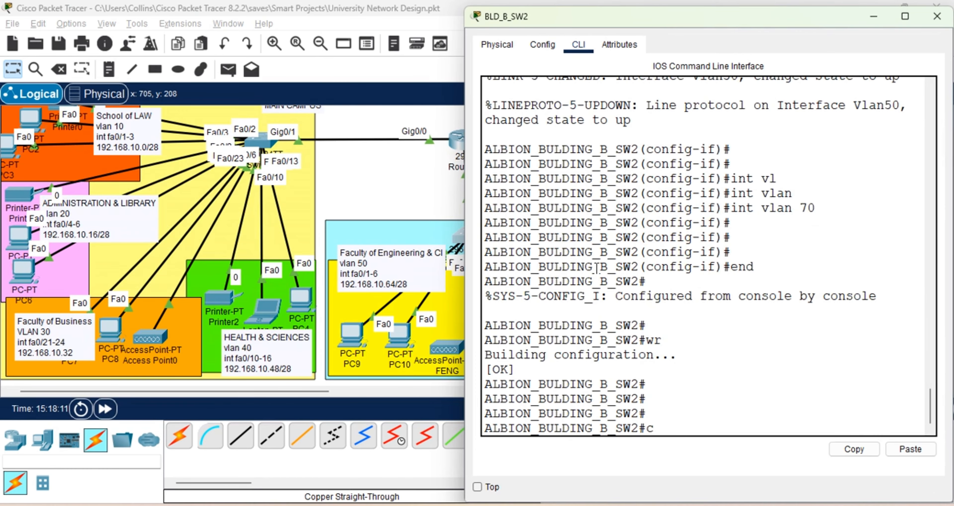
type("onf")
key("Tab")
type("t")
key("Tab")
key("Return")
key("Return")
key("Return")
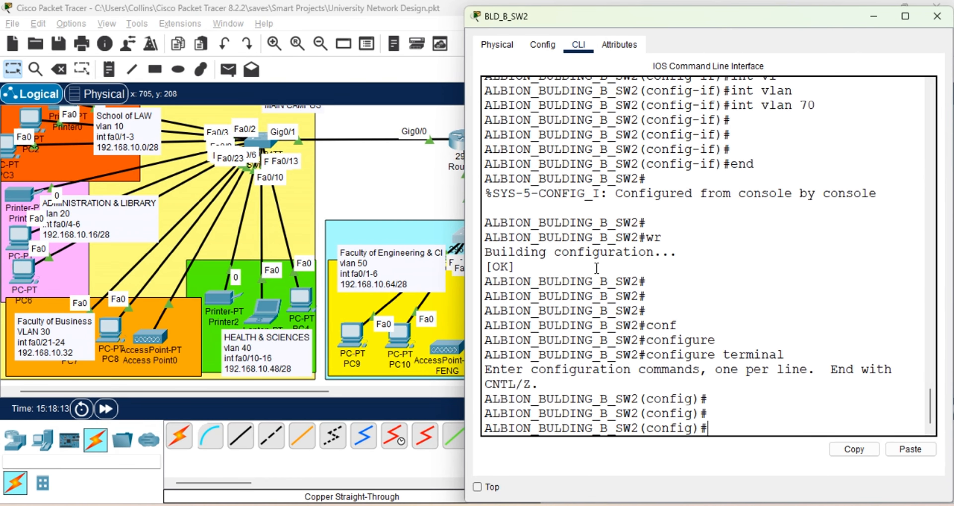
Assign the VLAN 50 interface the IP address 192.168.10.66 with subnet mask 255.255.255.240.
type("inter")
key("Tab")
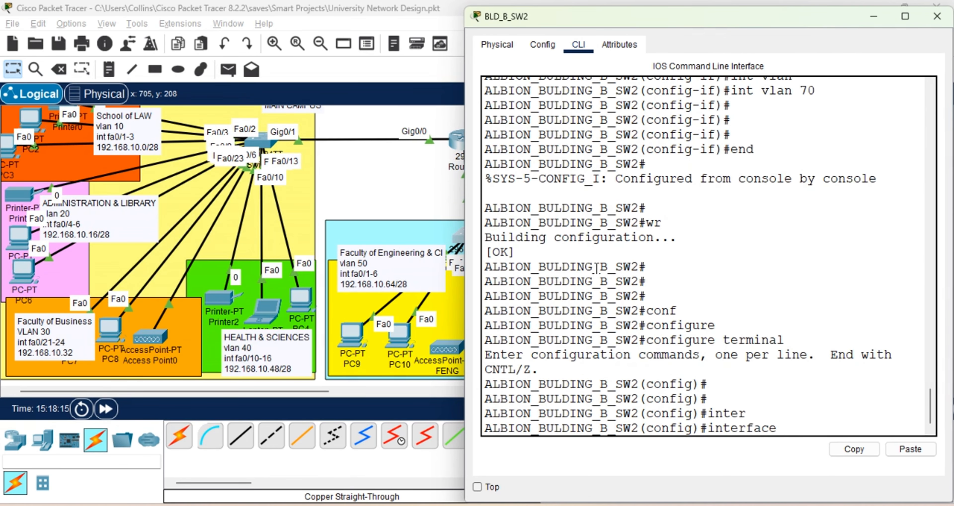
type("vl")
key("Tab")
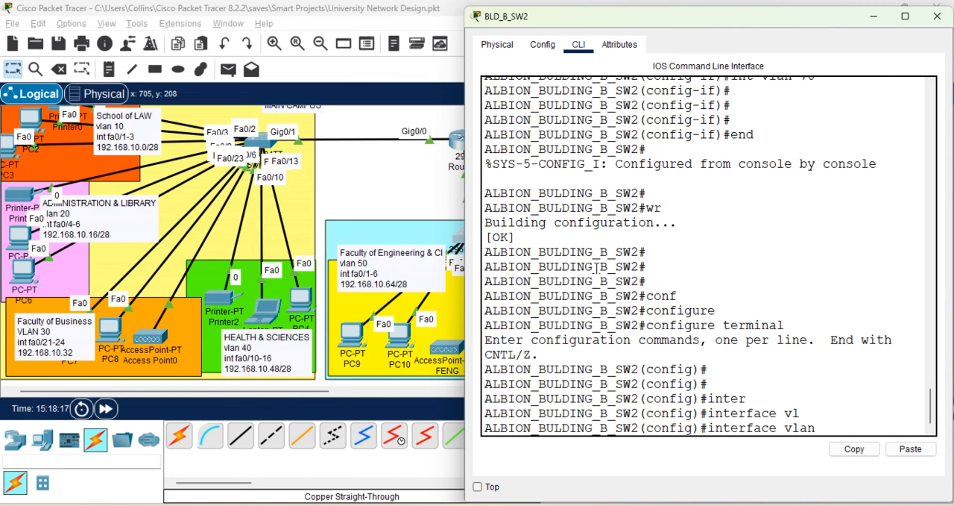
type("50")
key("Return")
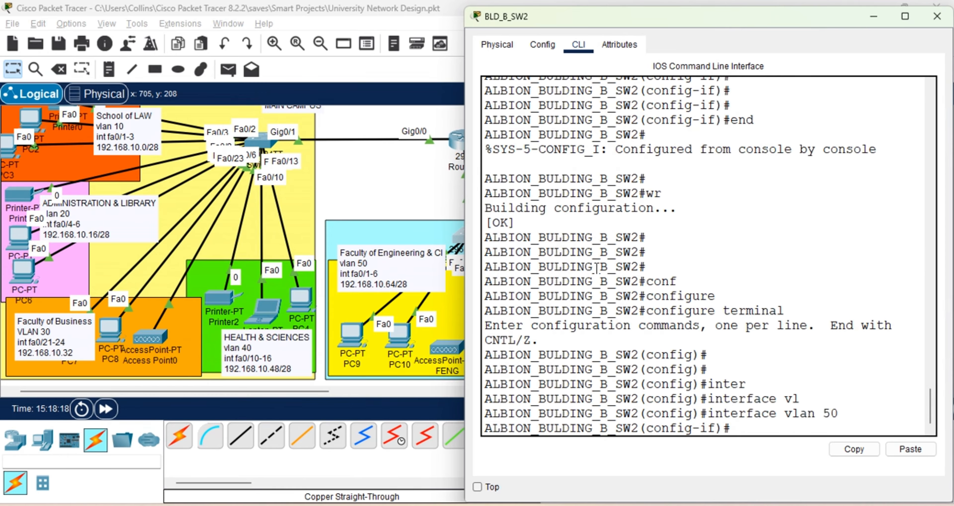
type("ip ad")
key("Tab")
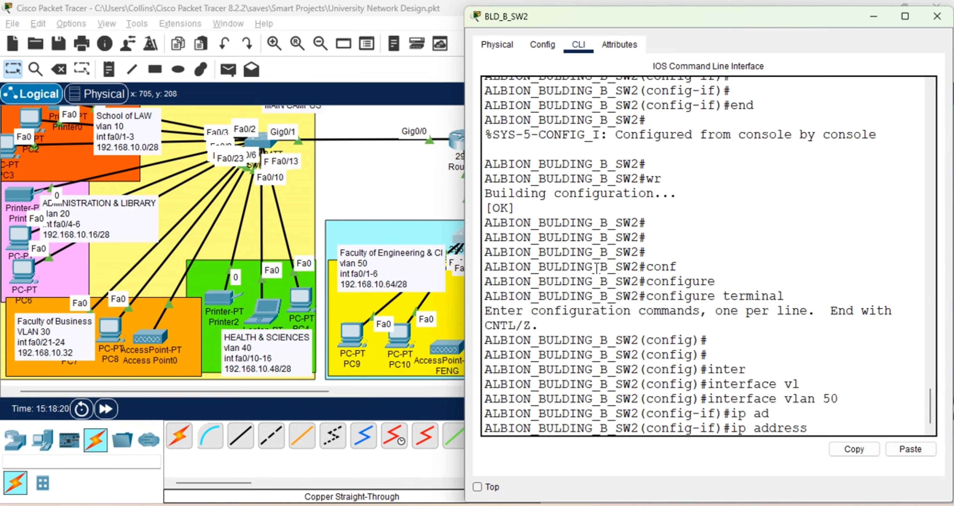
type("192.168.10.66 255.2")
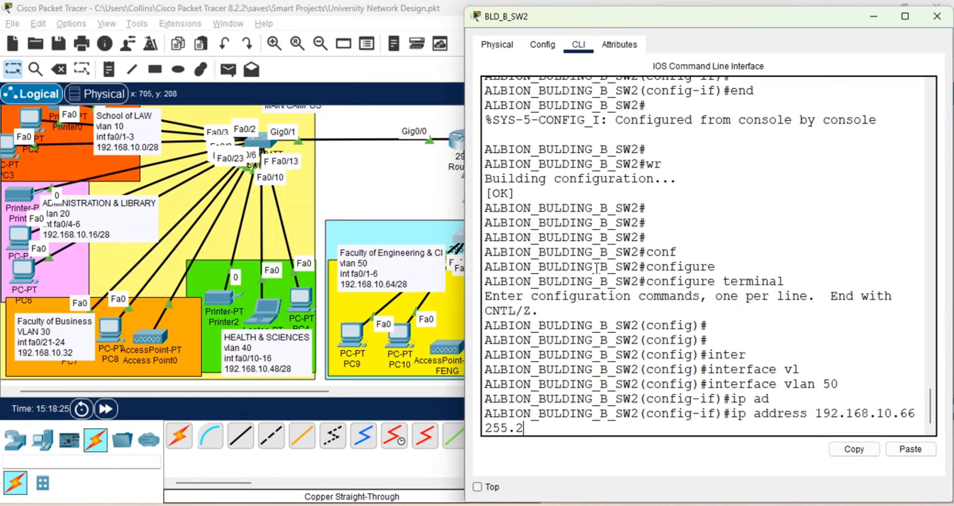
type("55.255.240")
key("Return")
key("Return")
key("Return")
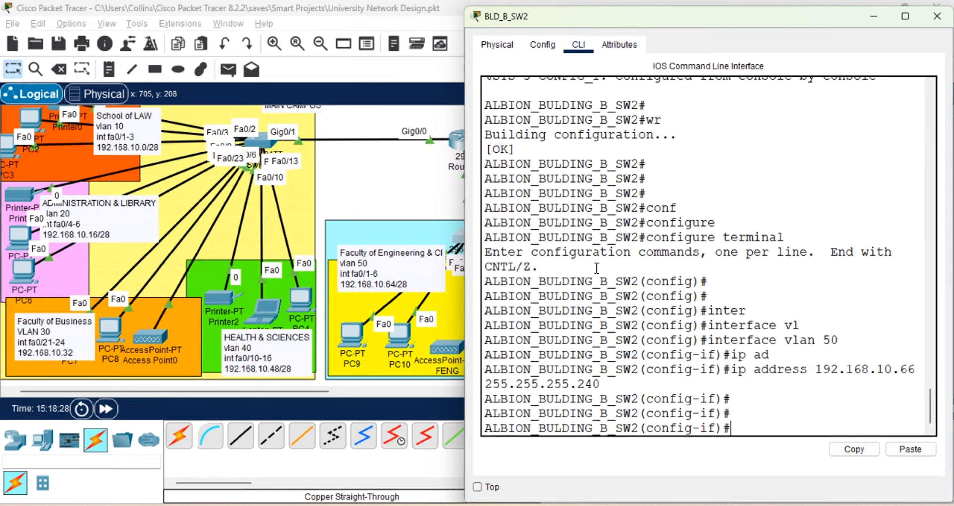
Enable the VLAN 50 interface with the no shutdown command.
type("no sh")
key("Tab")
key("Return")
key("Return")
key("Return")
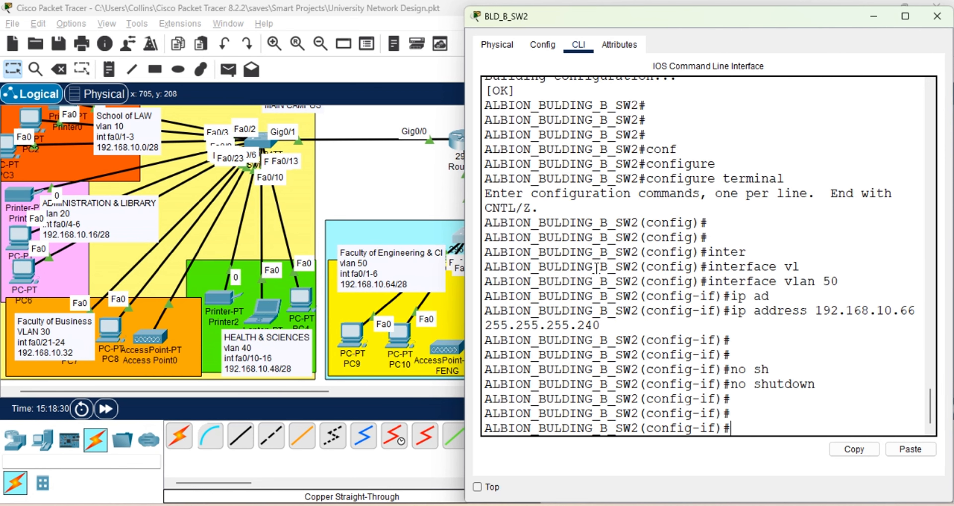
Assign the VLAN 70 interface on the Building B switch the IP address 192.168.10.82 with subnet mask 255.255.255.240.
type("int vla")
key("Tab")
type("n 7")
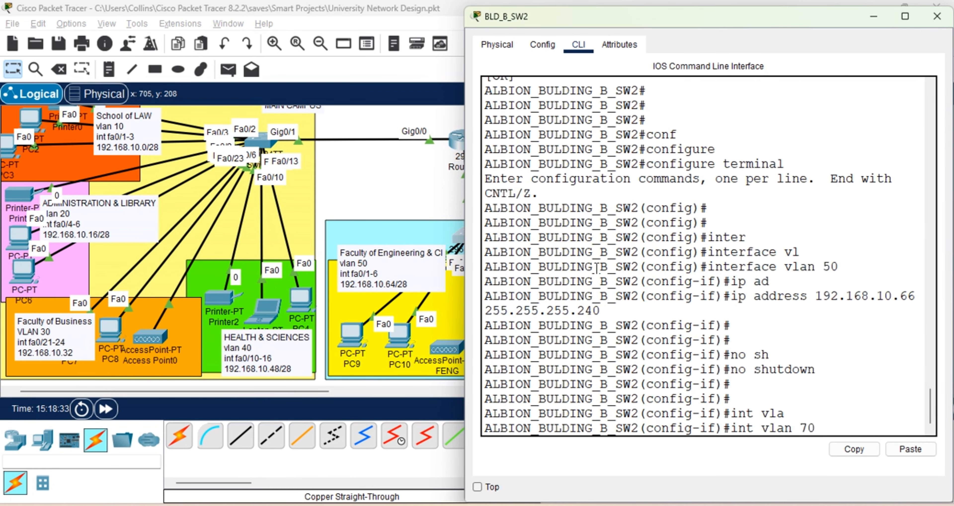
key("Return")
type("ip ")
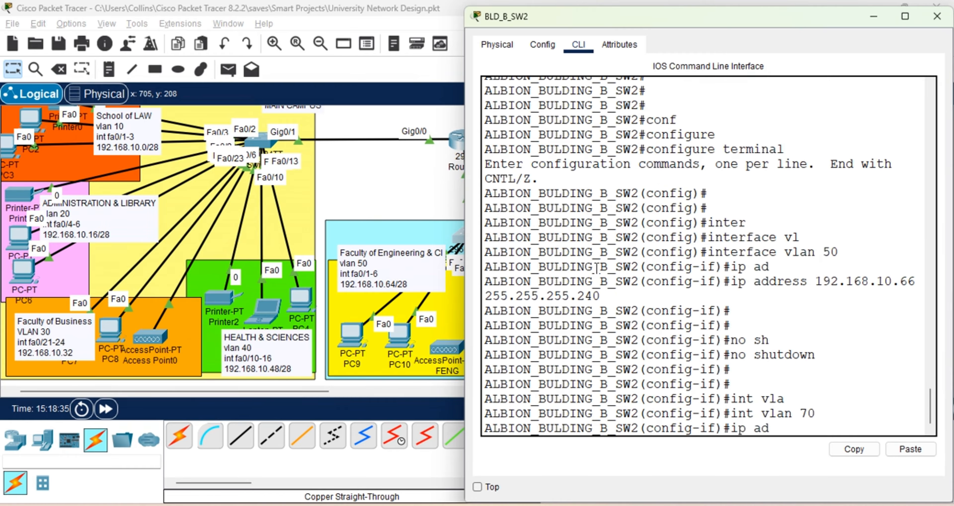
type("ad")
key("Tab")
type("192")
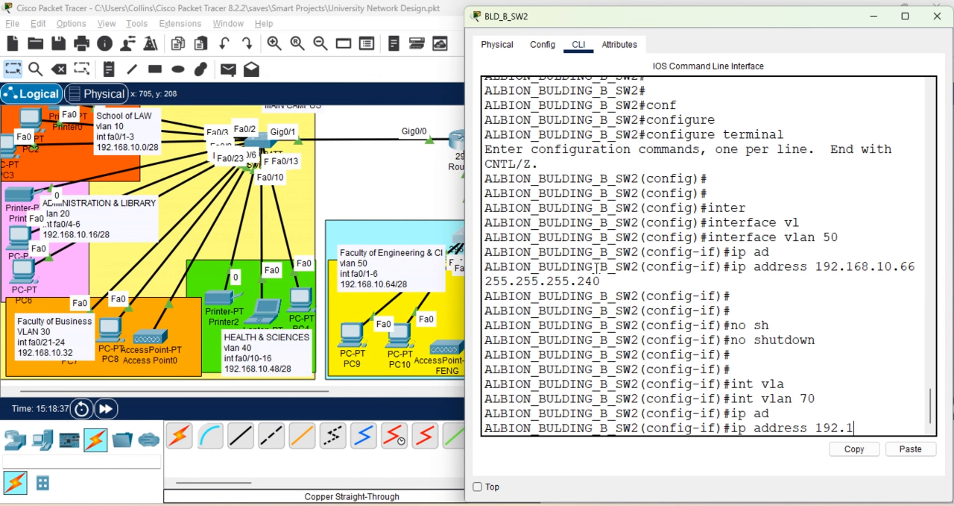
type(".168.10.")
left_click(363, 213)
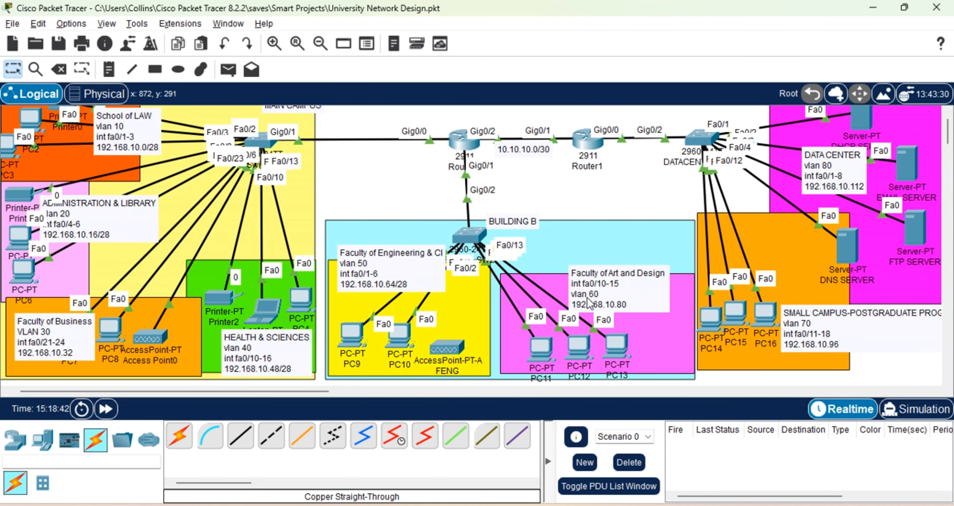
left_click(466, 239)
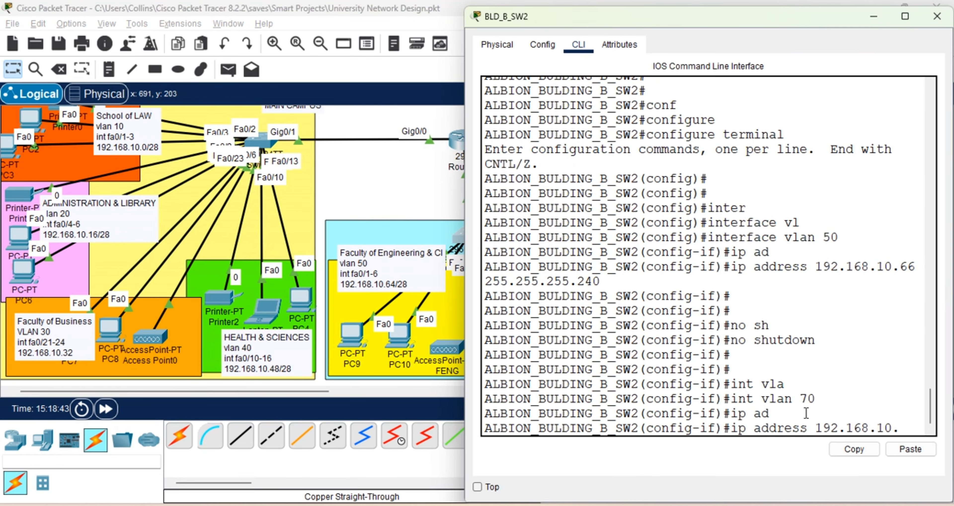
type("82 2")
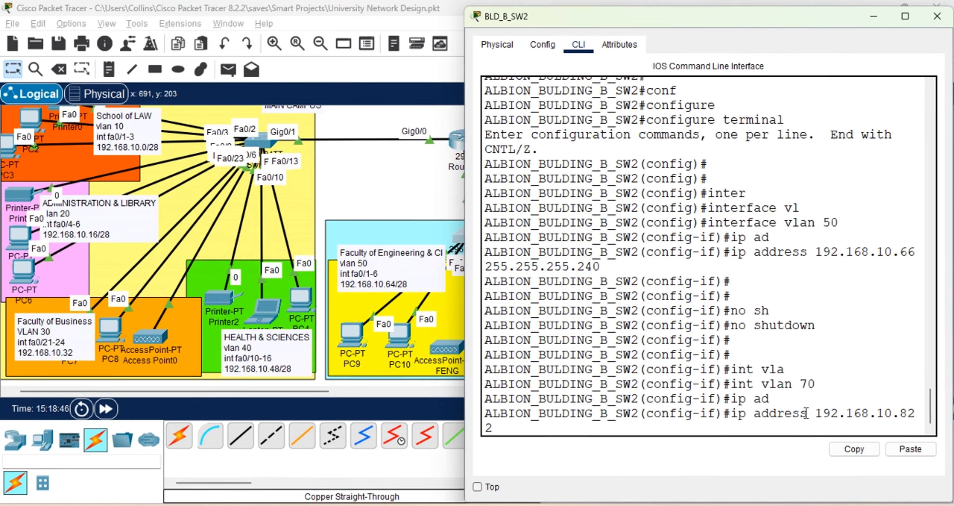
type("55.255.255.240")
key("Return")
key("Return")
key("Return")
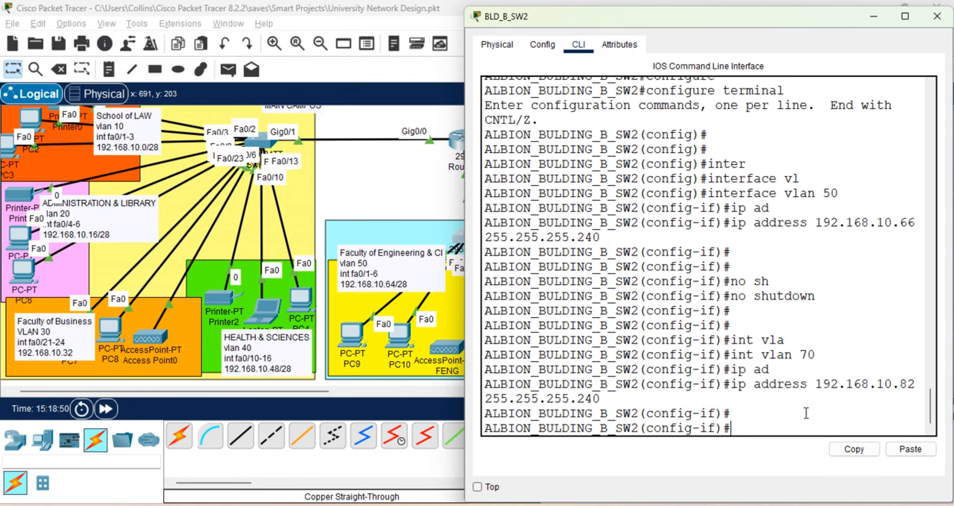
Enable the Building B switch's VLAN 70 interface with the no shutdown command.
type("no sh")
key("Tab")
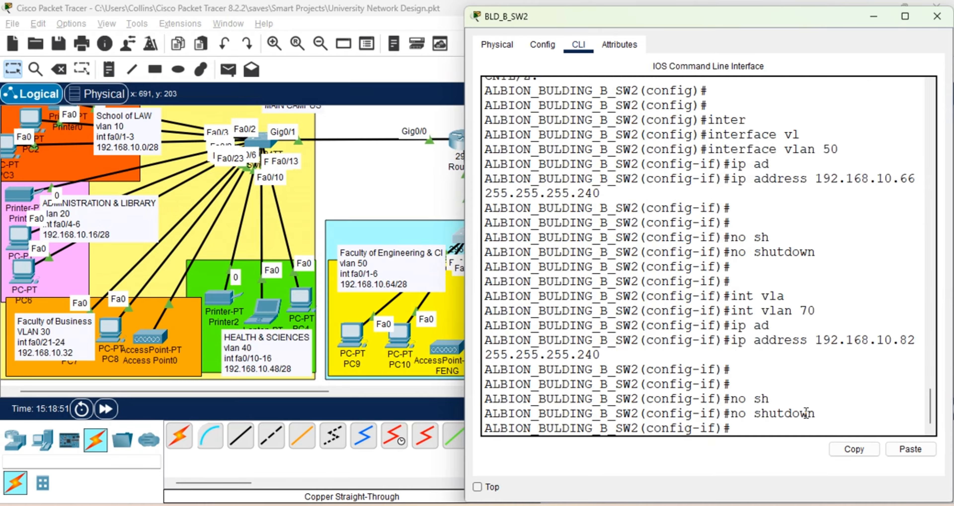
key("Return")
key("Return")
key("Return")
key("Return")
End configuration mode and write the Building B switch's configuration to memory, and save the project file.
type("end")
key("Return")
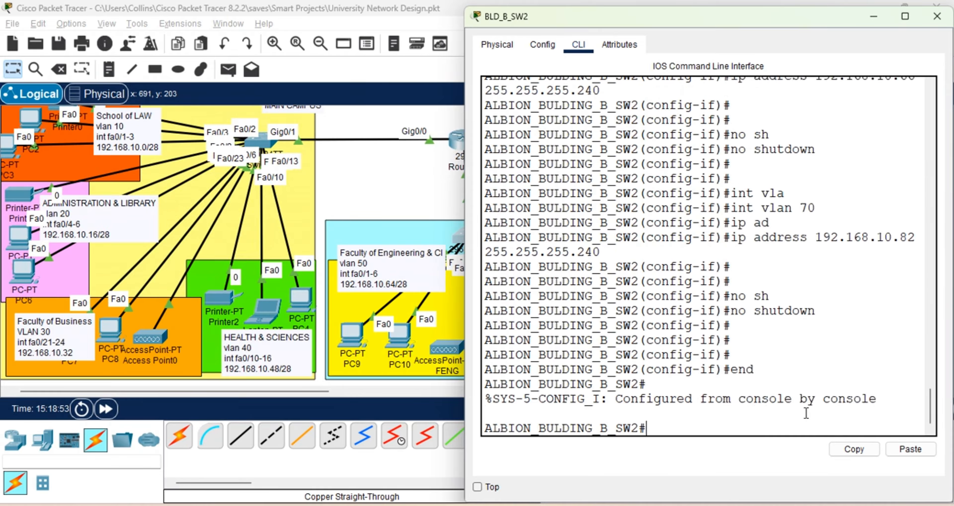
key("Return")
type("wr")
key("Return")
key("Return")
key("Return")
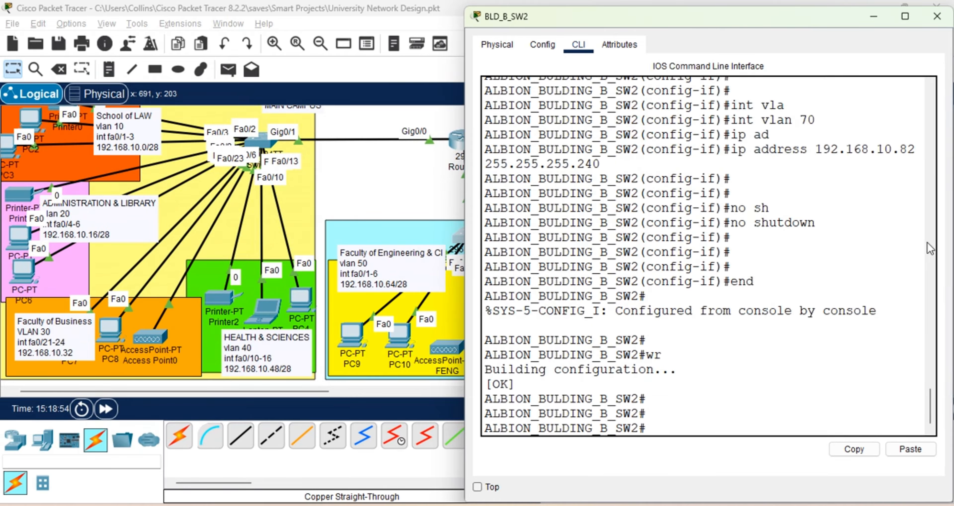
left_click(874, 17)
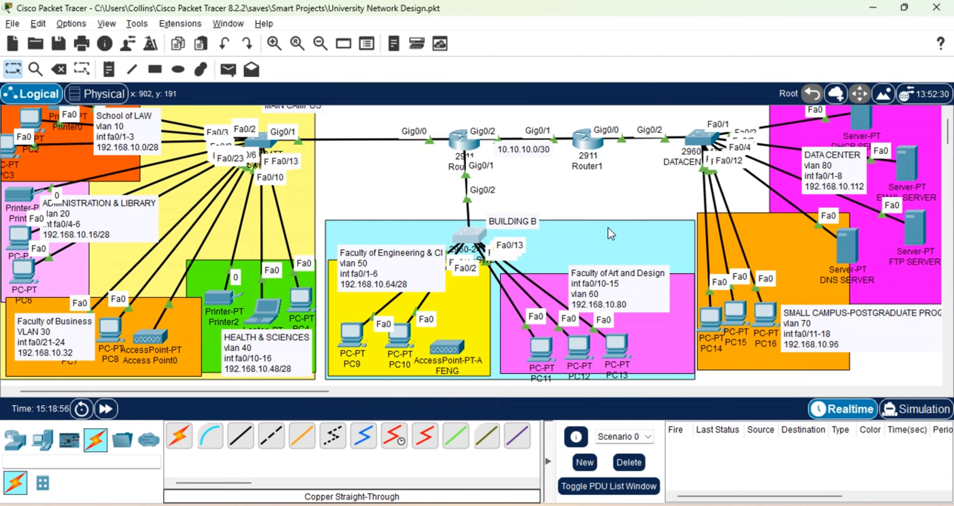
key("ctrl+s")
Set PC11's IPv4 configuration to DHCP in the Faculty of Art and Design, and close its window.
mouse_move(774, 325)
mouse_move(594, 152)
mouse_move(530, 353)
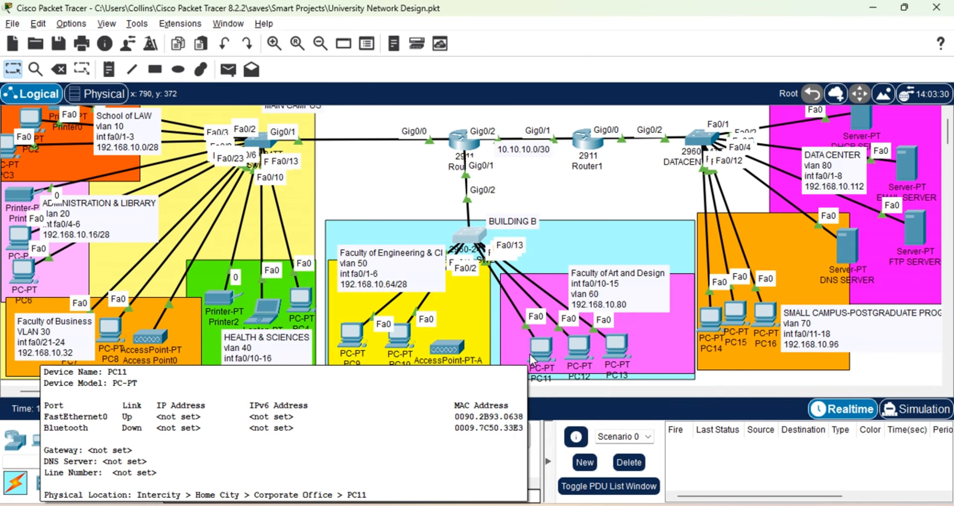
left_click(541, 348)
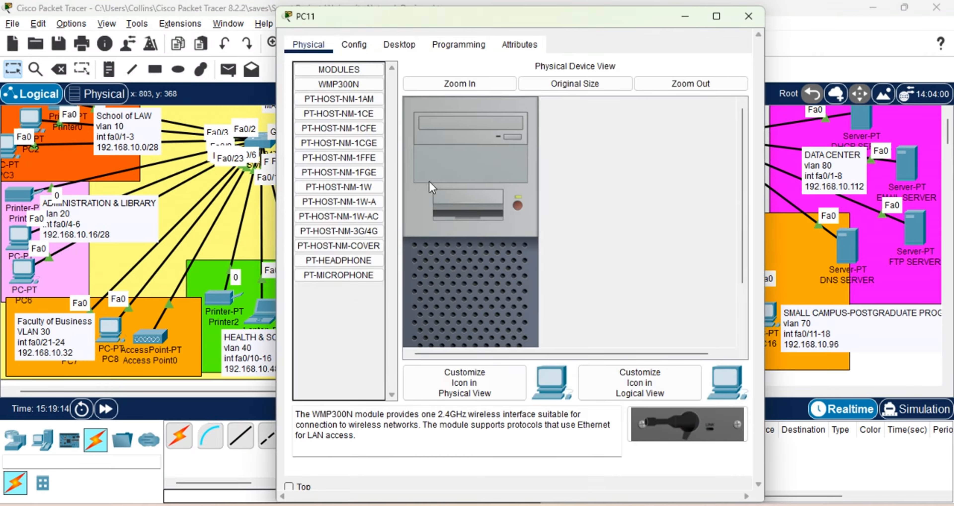
left_click(401, 44)
left_click(352, 129)
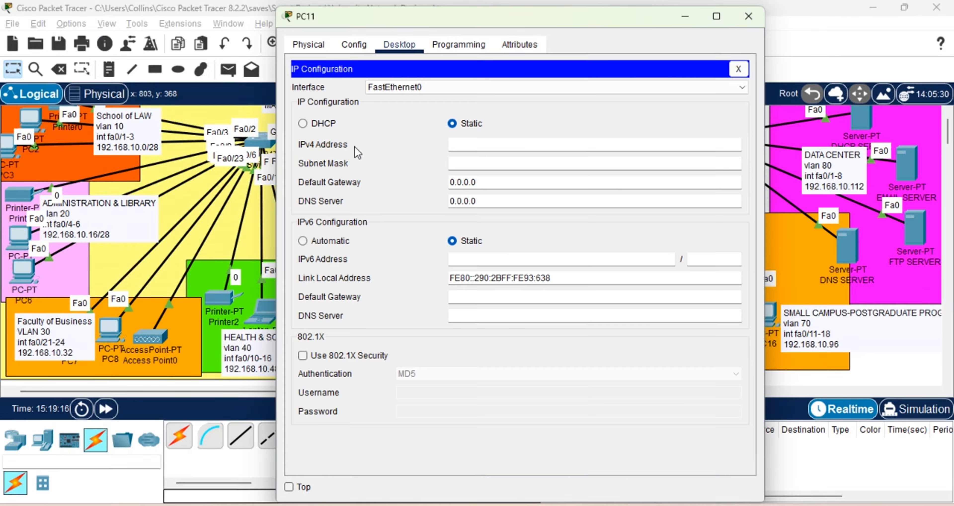
left_click(328, 122)
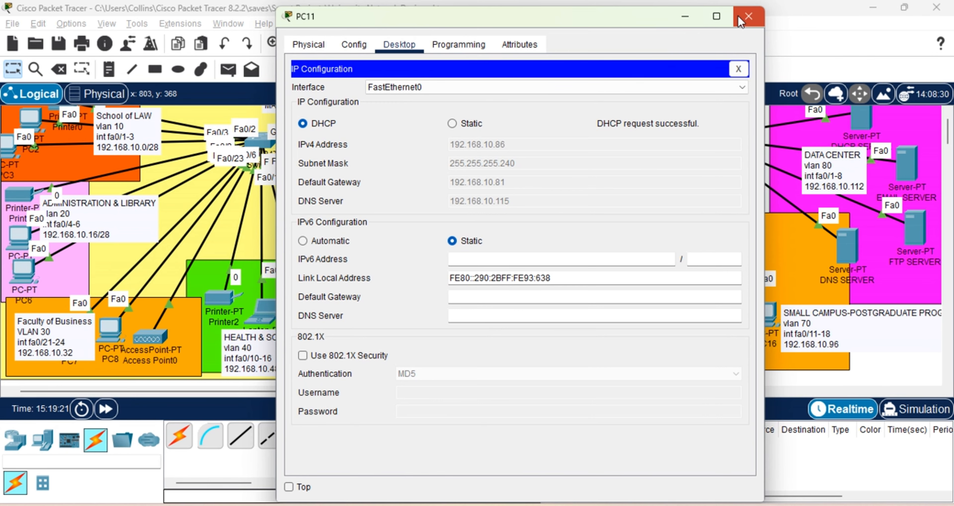
left_click(748, 16)
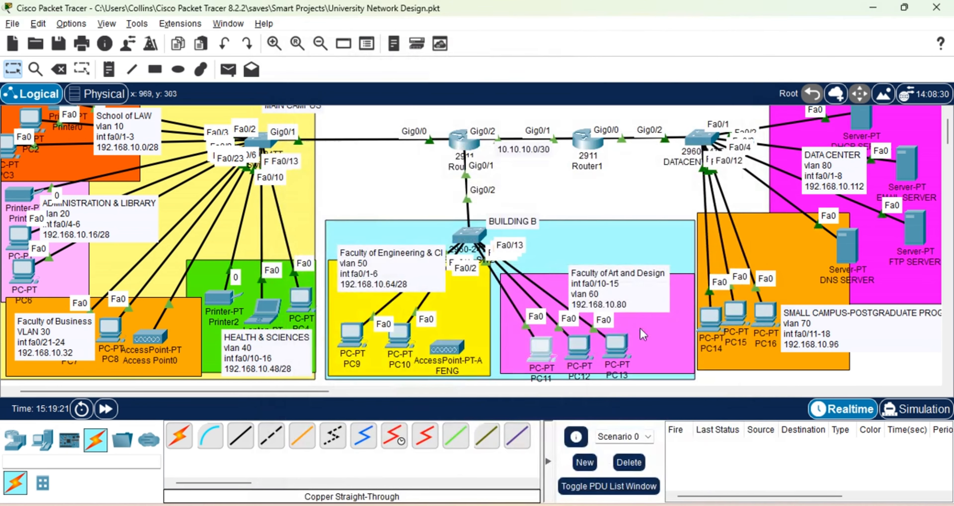
Set PC12's IPv4 configuration to DHCP and close its window.
left_click(590, 344)
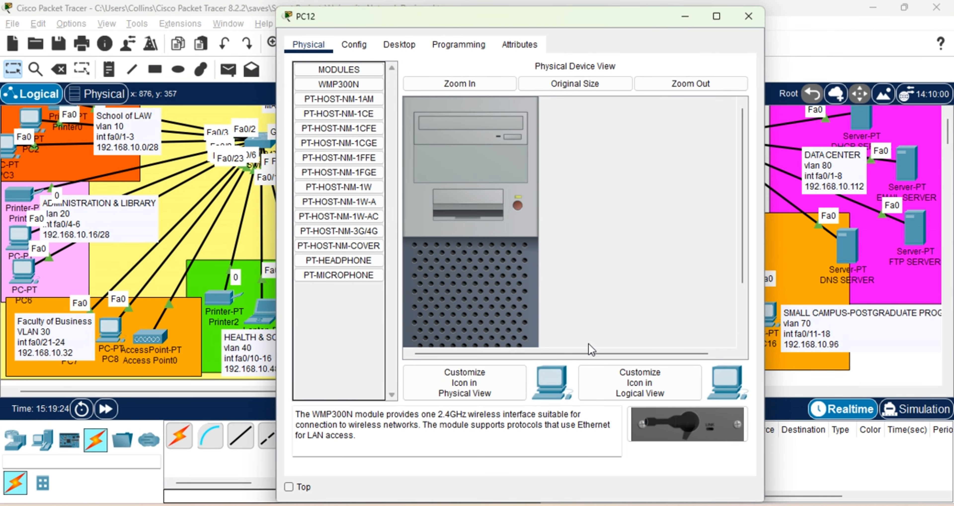
left_click(399, 45)
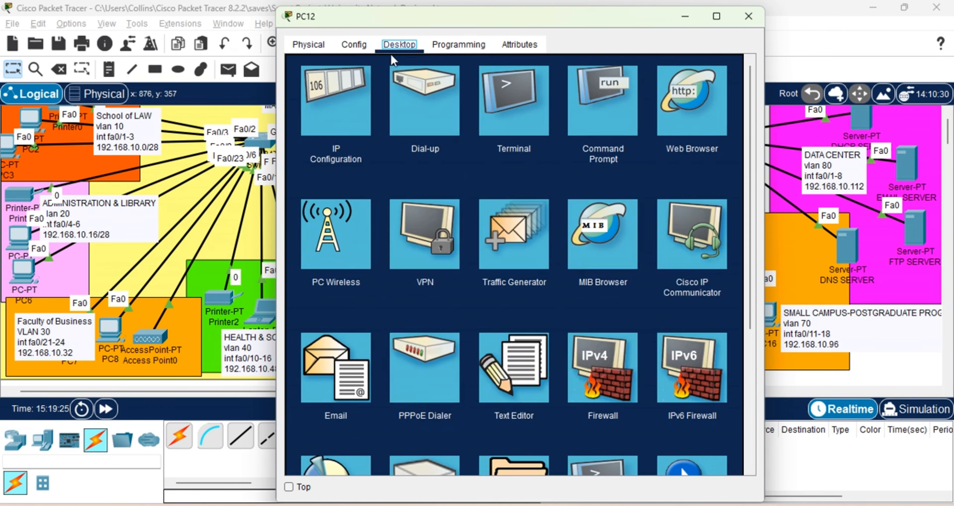
left_click(333, 100)
left_click(328, 123)
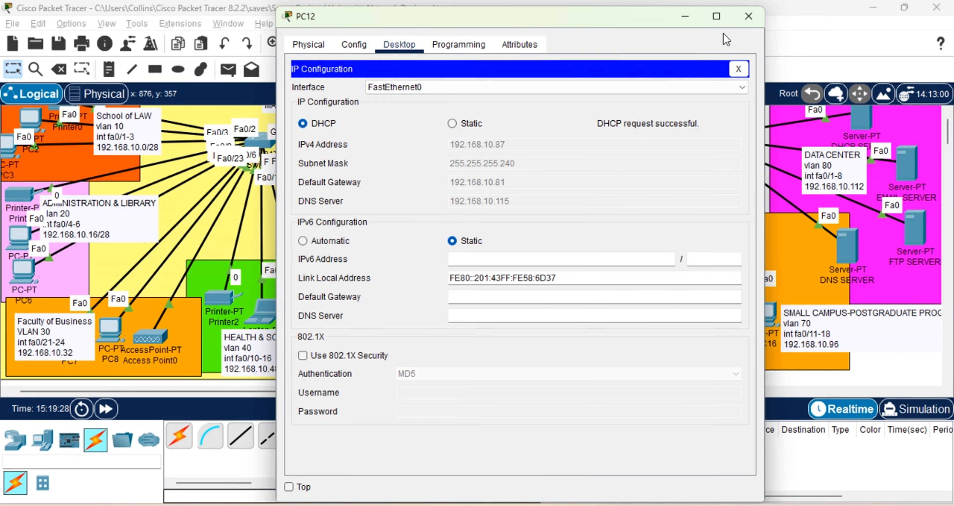
left_click(748, 16)
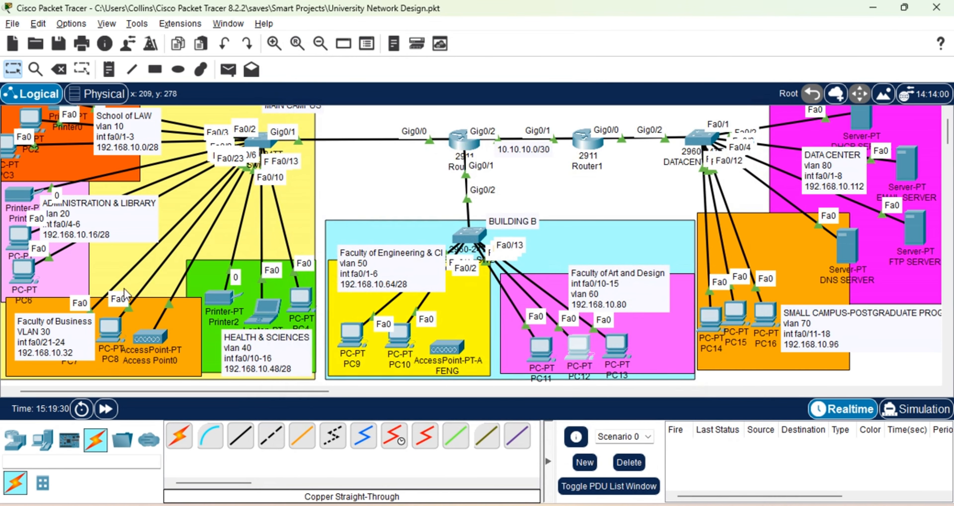
Open the main campus switch's command line and enter global configuration mode through privileged mode.
left_click(265, 144)
left_click(580, 205)
key("Return")
key("Return")
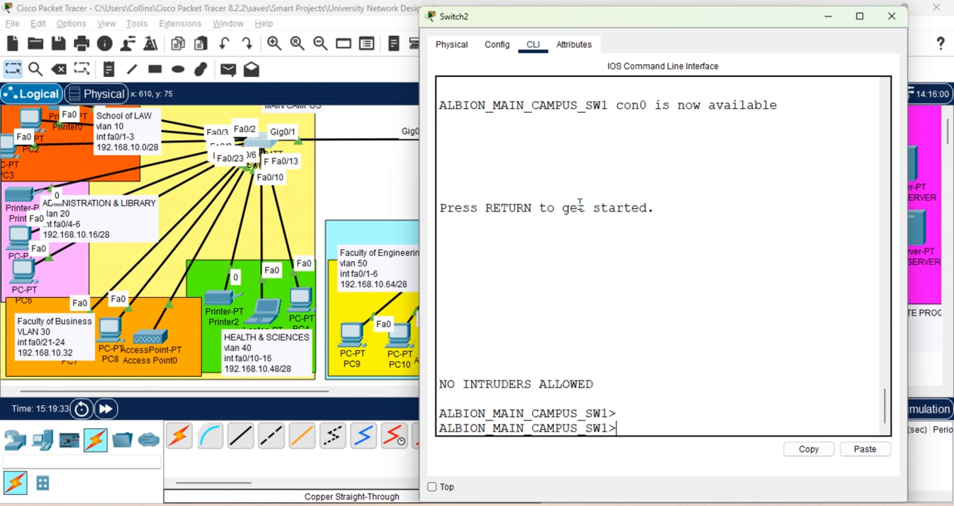
type("en")
key("Tab")
key("Return")
key("Return")
key("Return")
type("co")
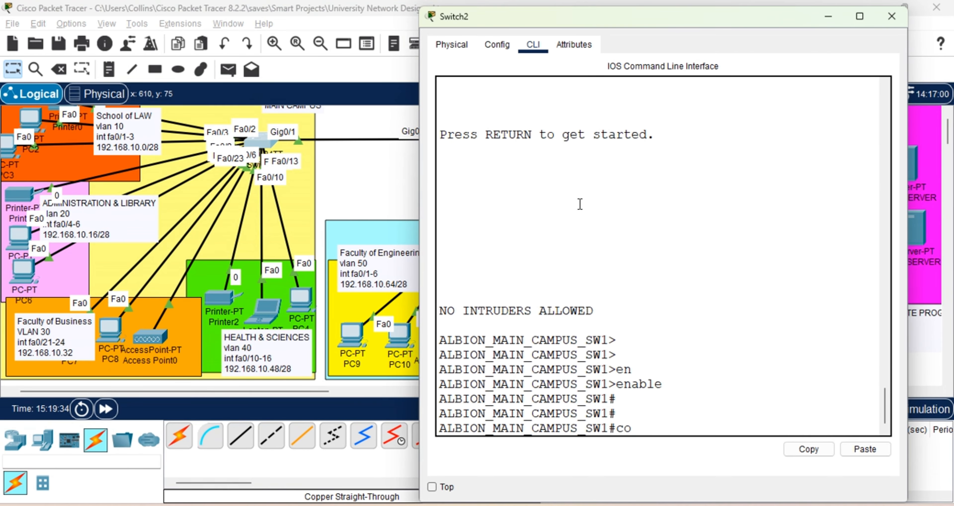
type("nf")
key("Tab")
type("t")
key("Tab")
key("Return")
key("Return")
Assign the main campus switch's VLAN 10 interface the IP address 192.168.10.2 with subnet mask 255.255.255.240.
type("in")
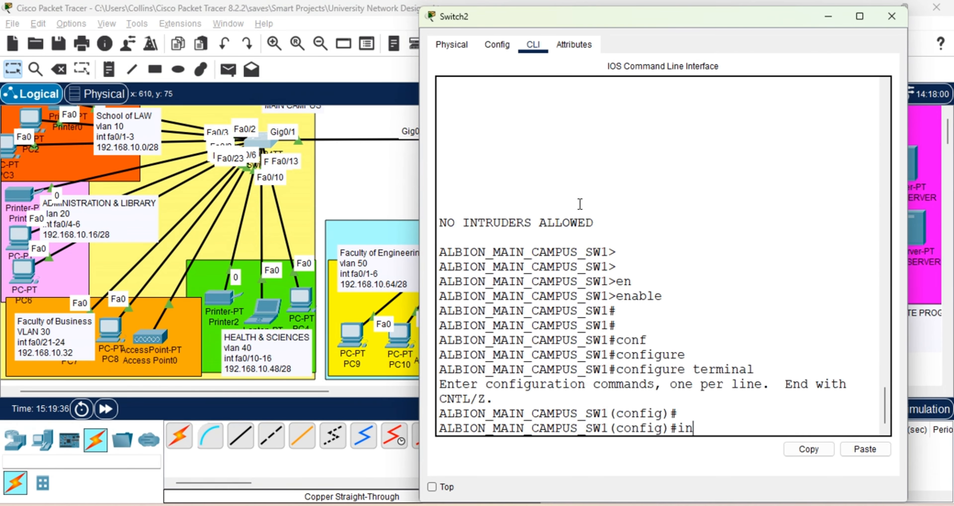
type("t vlan 10")
key("Return")
key("Return")
key("Return")
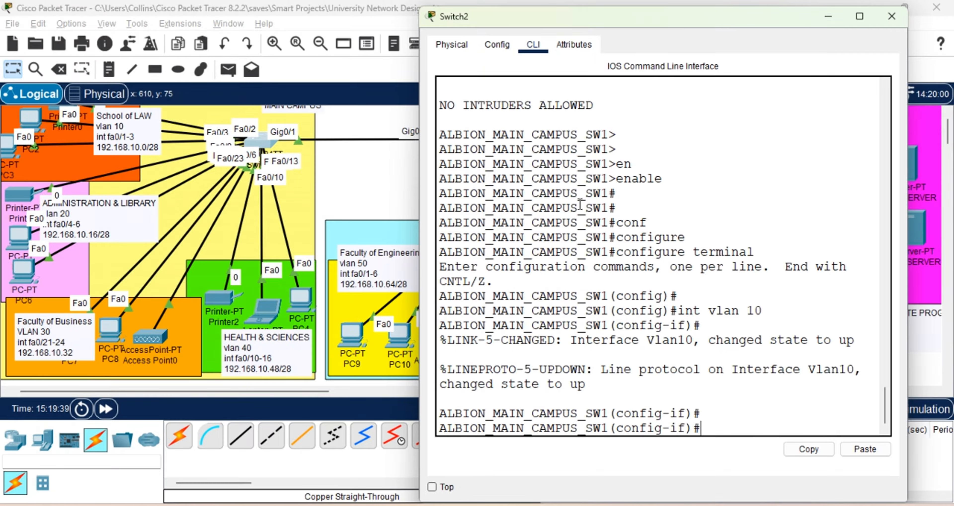
type("ip ad")
key("Tab")
type("1")
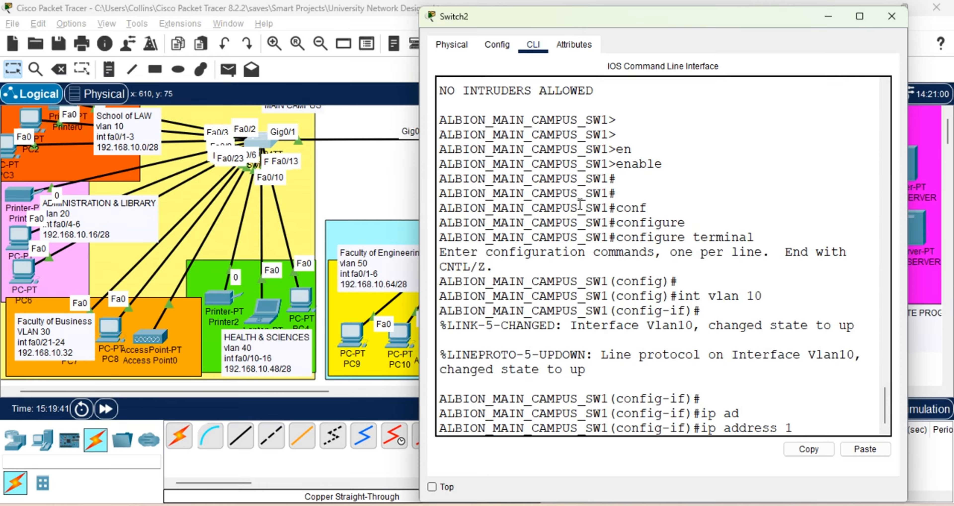
type("92.168.10.1")
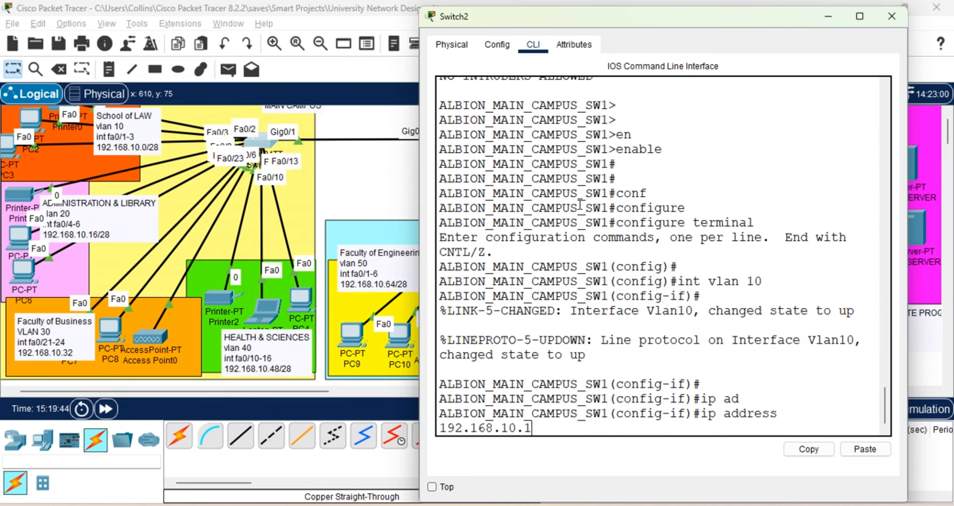
key("BackSpace")
type("2 255.255")
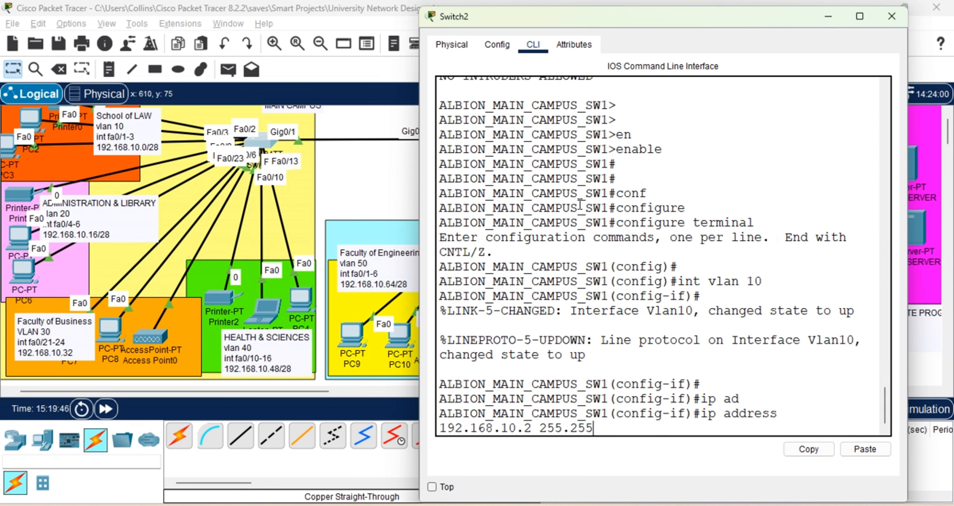
type(".255.255.240")
key("Return")
key("Return")
key("Return")
Create the VLAN 20 interface on the main campus switch and enter its configuration mode.
type("int vl")
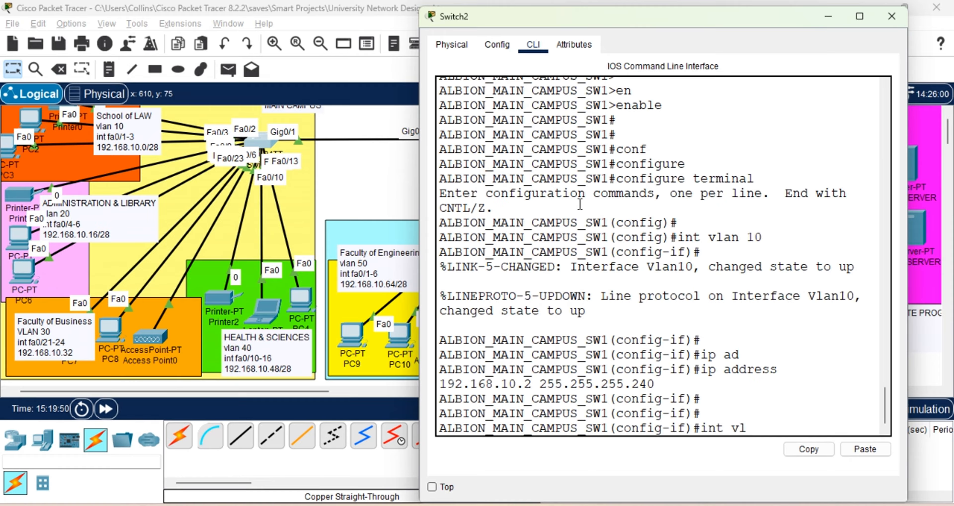
key("Tab")
type("an 20")
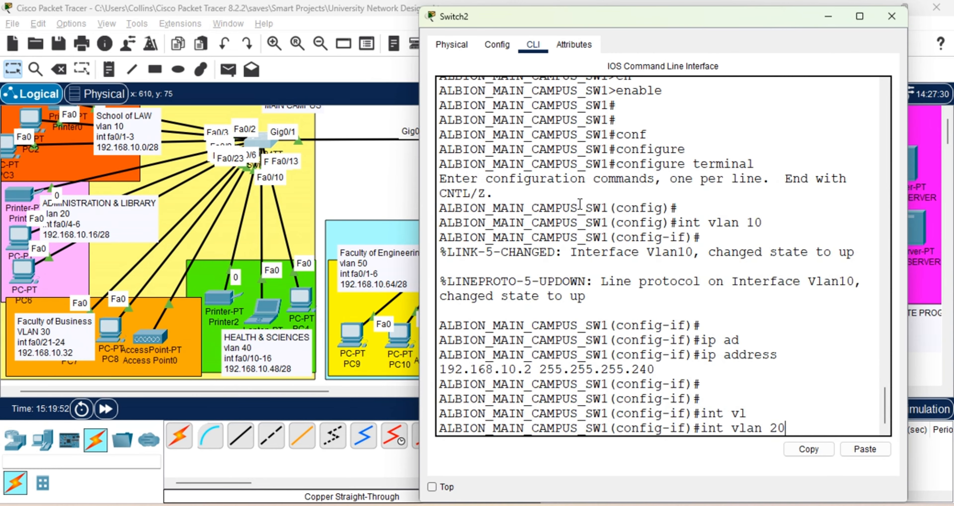
key("Return")
Try to assign the VLAN 20 interface an address with ip address dhcp 192.168.10.18 255.255.255.240.
type("ip")
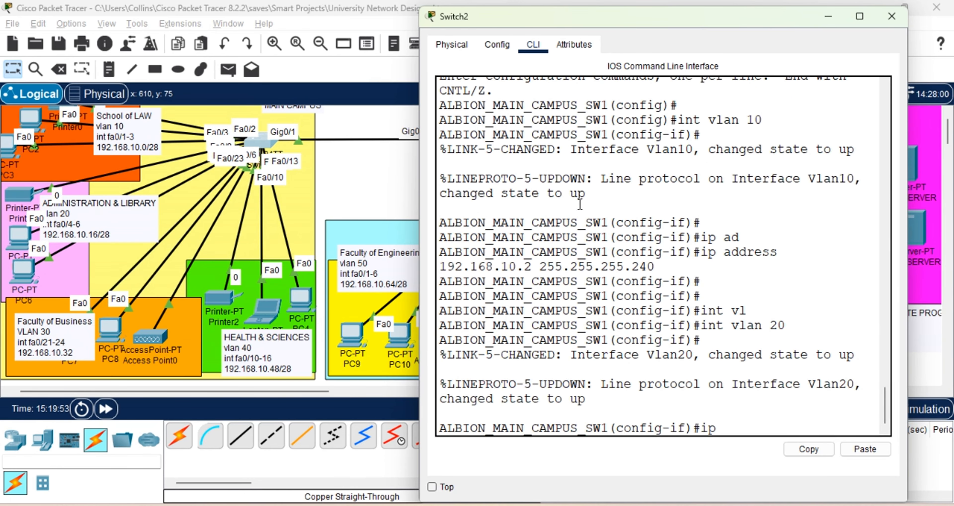
type(" ad")
key("Tab")
type("92")
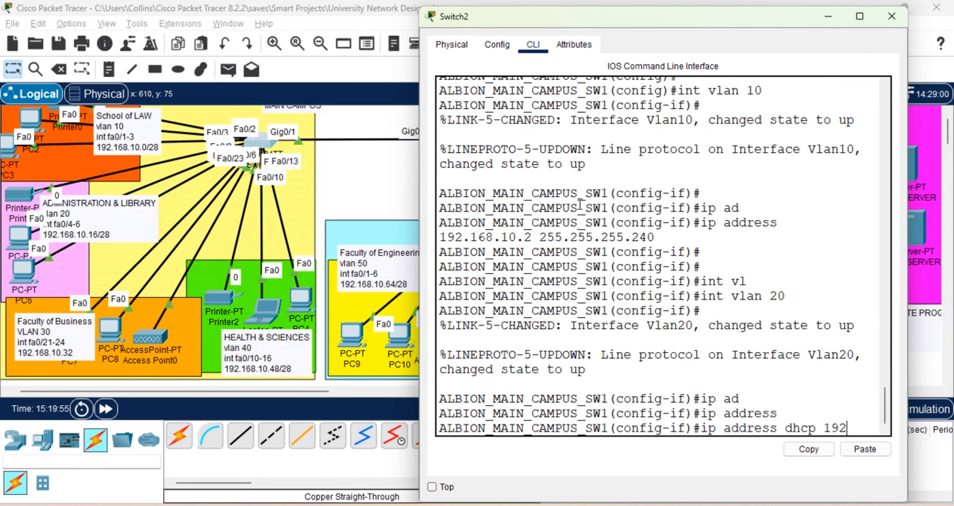
type(".168.10.17")
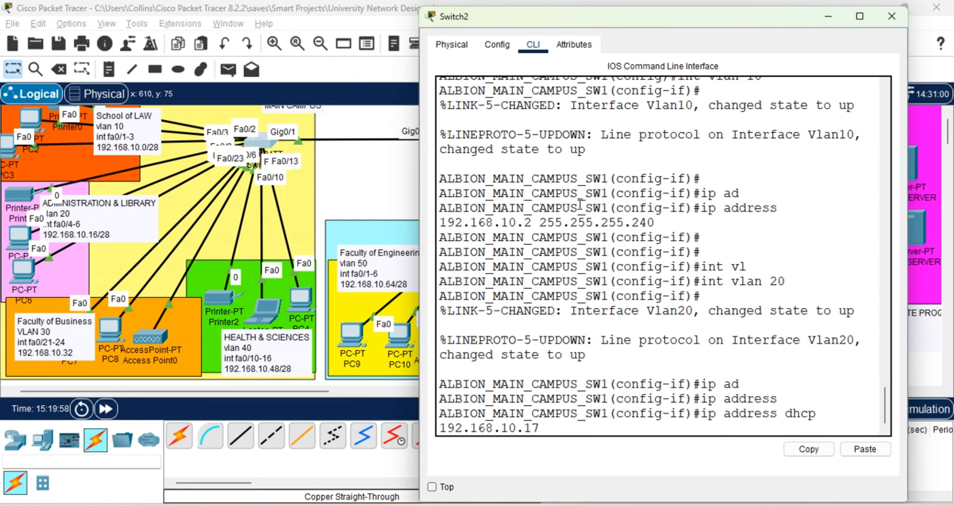
key("BackSpace")
type("8")
type(" 255.255.255.")
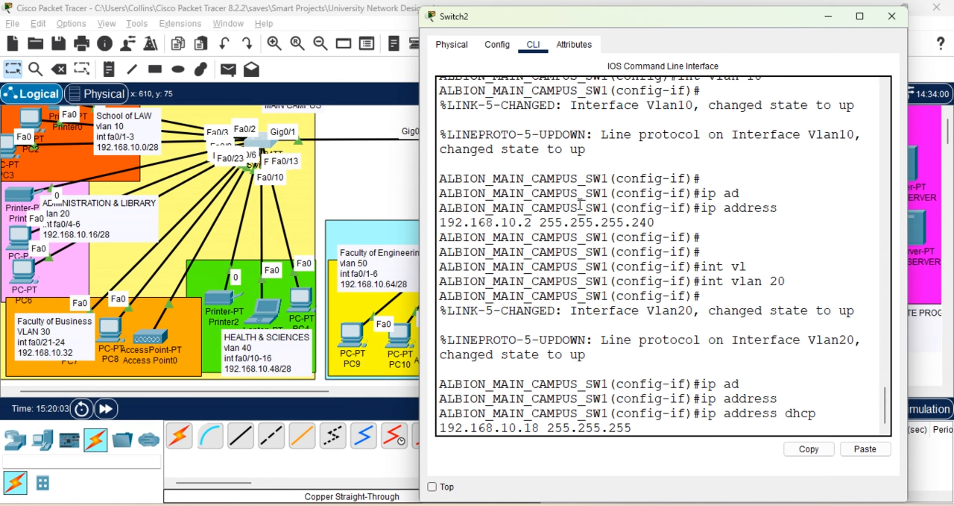
type("240")
key("Return")
key("Return")
key("Return")
Retry the VLAN 20 interface's ip address dhcp 192.168.10.18 command after re-entering the end of the 255.255.255.240 mask.
key("Up")
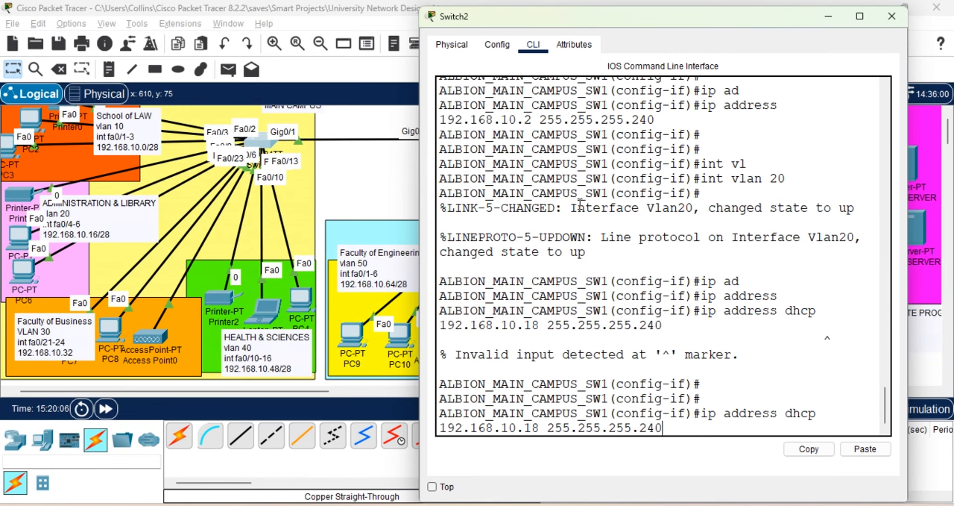
key("BackSpace")
key("BackSpace")
key("BackSpace")
key("BackSpace")
key("BackSpace")
key("BackSpace")
key("BackSpace")
type("255")
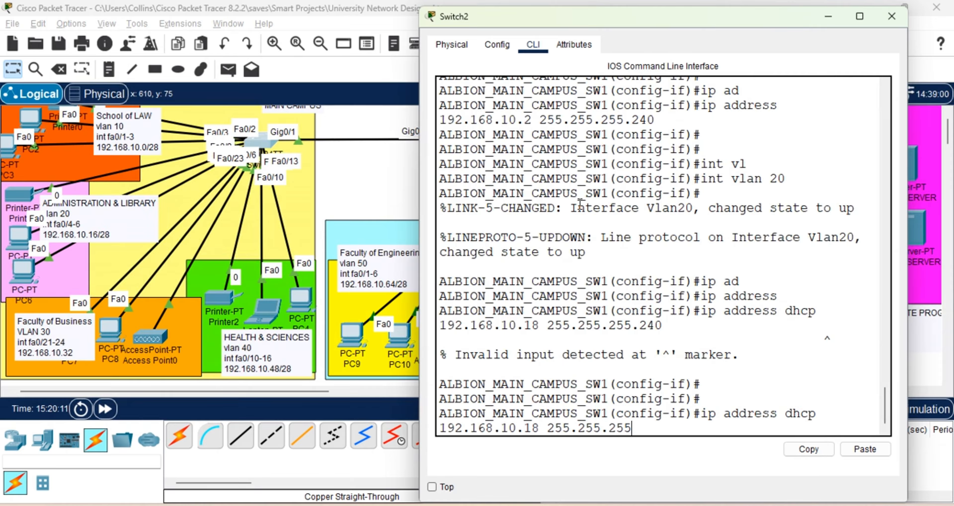
type(".240")
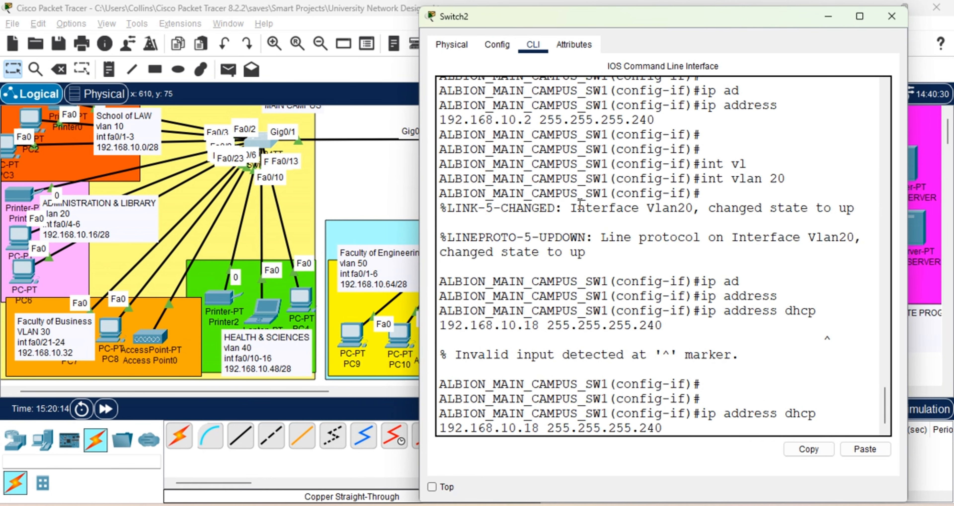
key("Return")
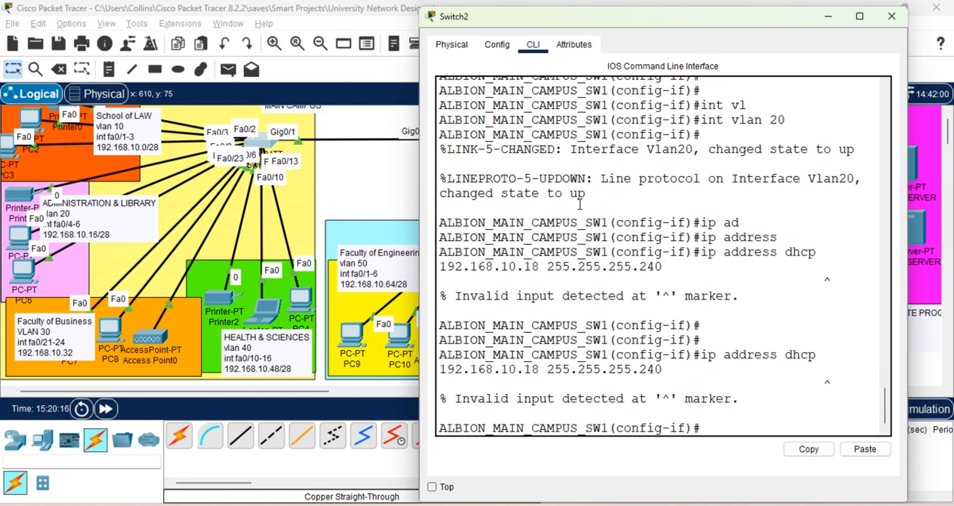
Assign the main campus switch's VLAN 20 interface the IP address 192.168.10.18 with subnet mask 255.255.255.240, without the dhcp keyword.
key("Up")
key("BackSpace")
key("BackSpace")
key("BackSpace")
key("BackSpace")
key("BackSpace")
key("BackSpace")
key("BackSpace")
key("BackSpace")
key("BackSpace")
key("BackSpace")
key("BackSpace")
key("BackSpace")
key("BackSpace")
key("BackSpace")
key("BackSpace")
key("BackSpace")
key("BackSpace")
key("BackSpace")
key("BackSpace")
key("BackSpace")
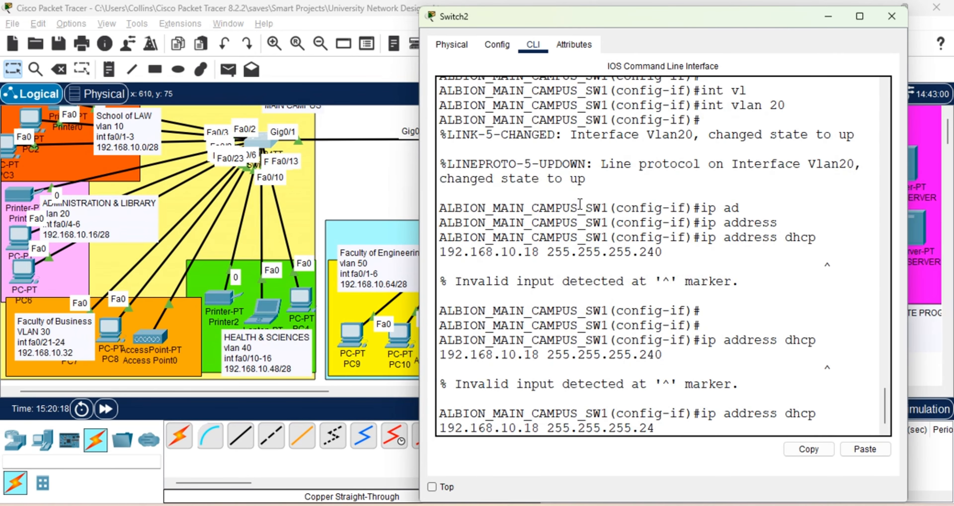
key("BackSpace")
key("BackSpace")
key("BackSpace")
key("BackSpace")
key("BackSpace")
key("BackSpace")
key("BackSpace")
key("BackSpace")
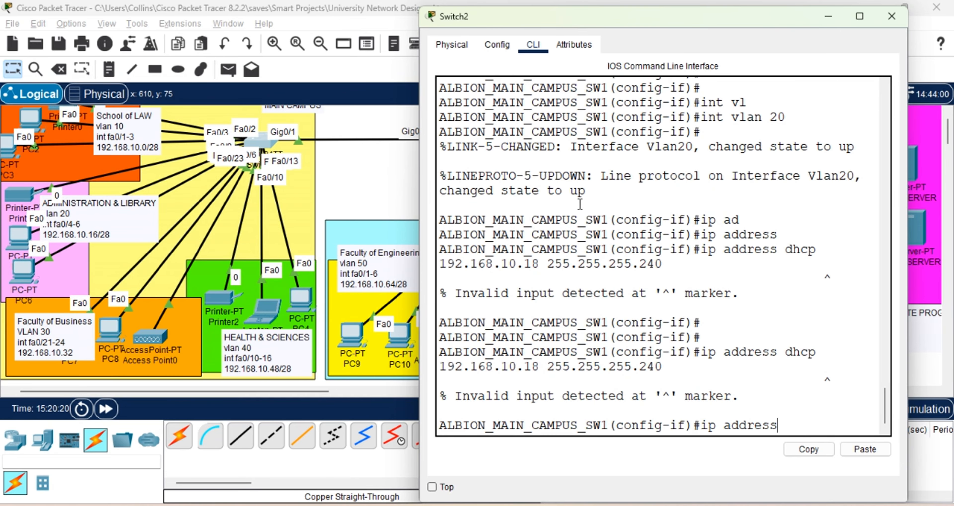
type("192.168.10.18 ")
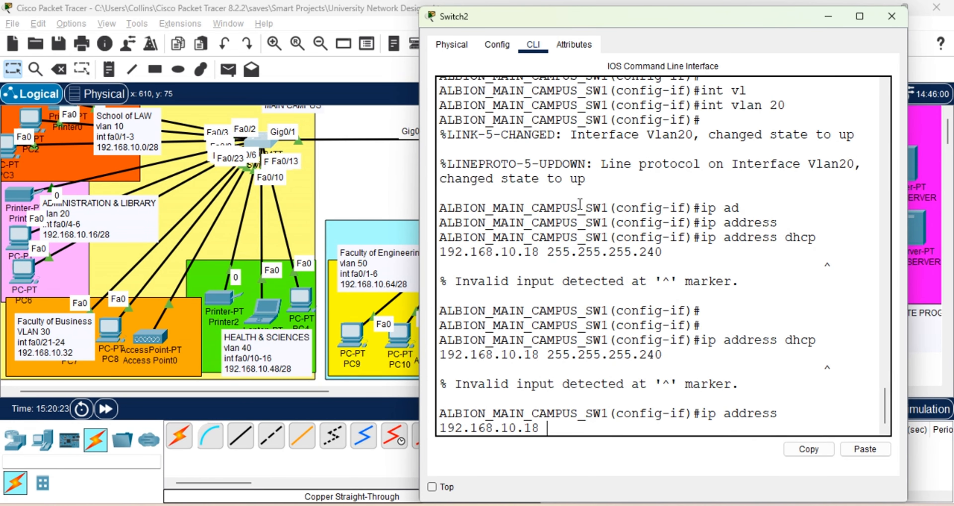
type("255.255.2")
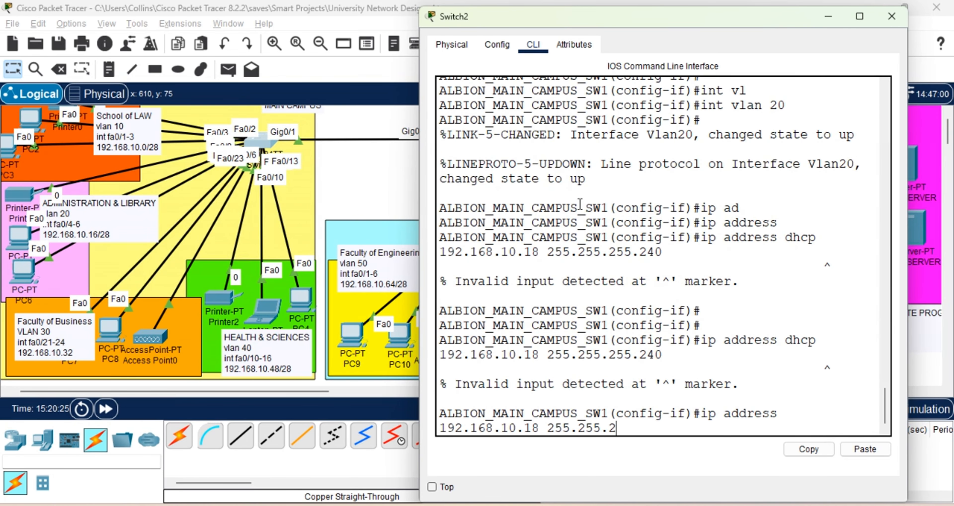
type("55.240")
key("Return")
Enable the VLAN 20 interface with the no shutdown command.
key("Return")
type("no sh")
key("Tab")
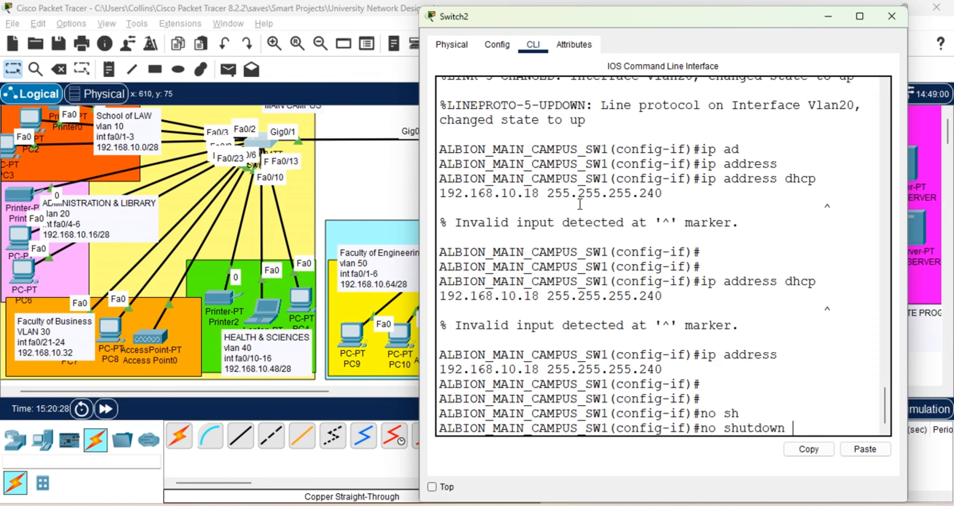
key("Return")
key("Return")
key("Return")
key("Return")
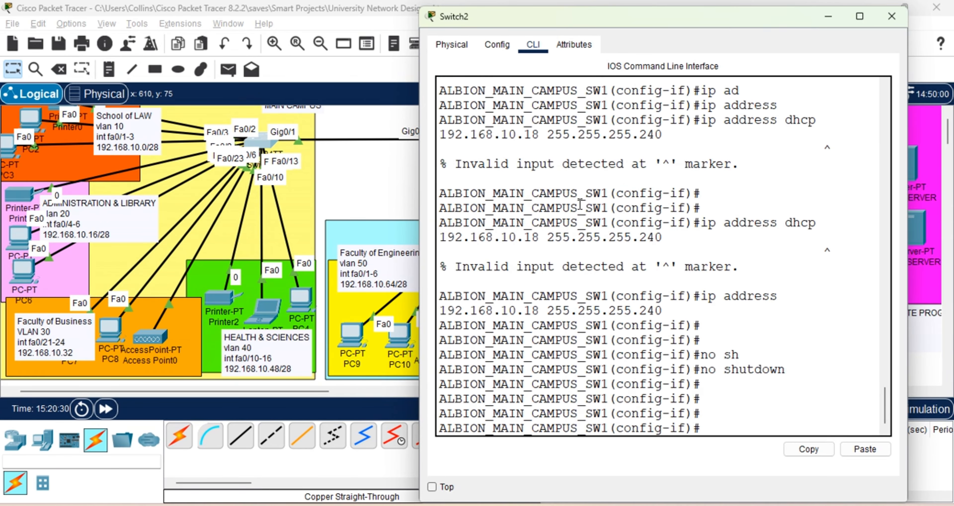
Leave interface configuration mode and write the main campus switch's configuration to memory.
type("end")
key("Return")
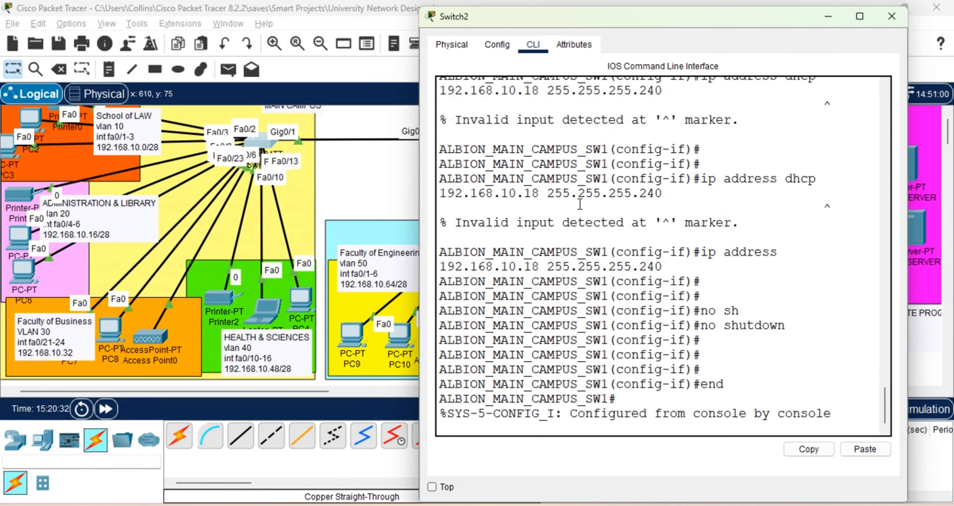
key("Return")
type("wr")
key("Return")
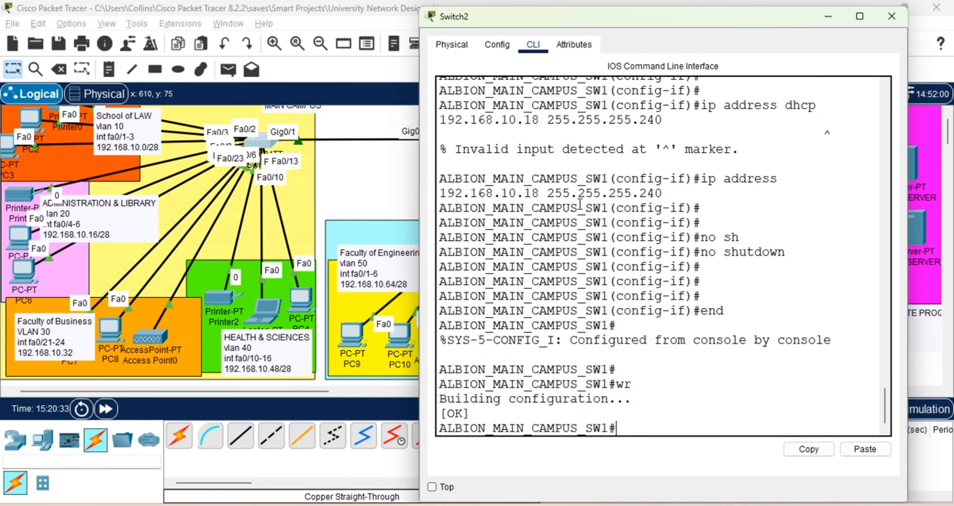
Return to global configuration mode on the main campus switch and create the VLAN 30 interface.
type("in")
key("BackSpace")
key("BackSpace")
type("conf")
key("Tab")
type("t")
key("Tab")
key("Return")
key("Return")
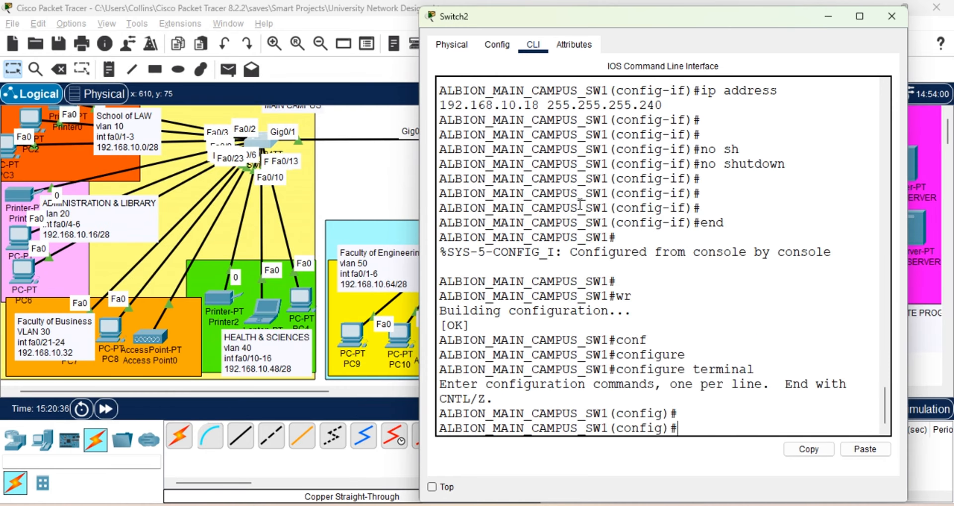
type("int vlan")
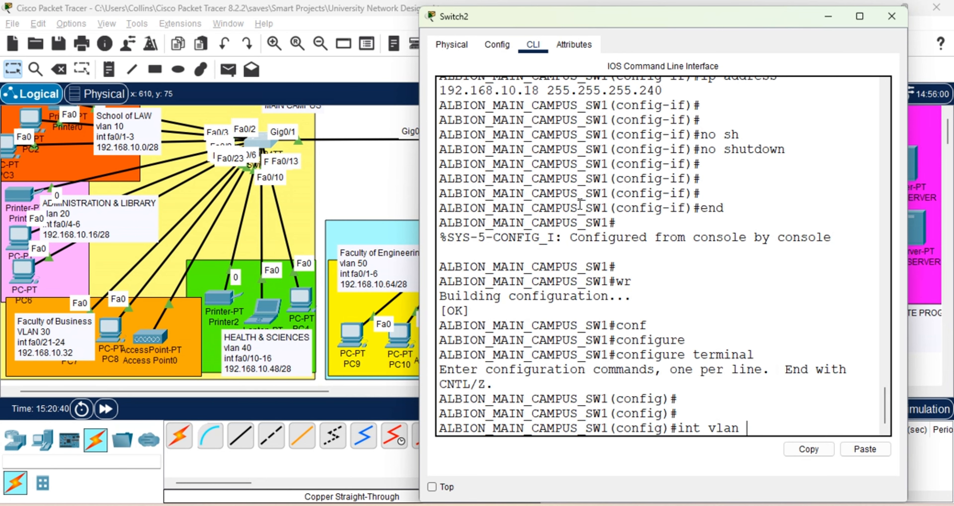
type(" 30")
key("Return")
key("Return")
Assign the VLAN 30 interface the IP address 192.168.10.34 with subnet mask 255.255.255.240.
type("ip ad")
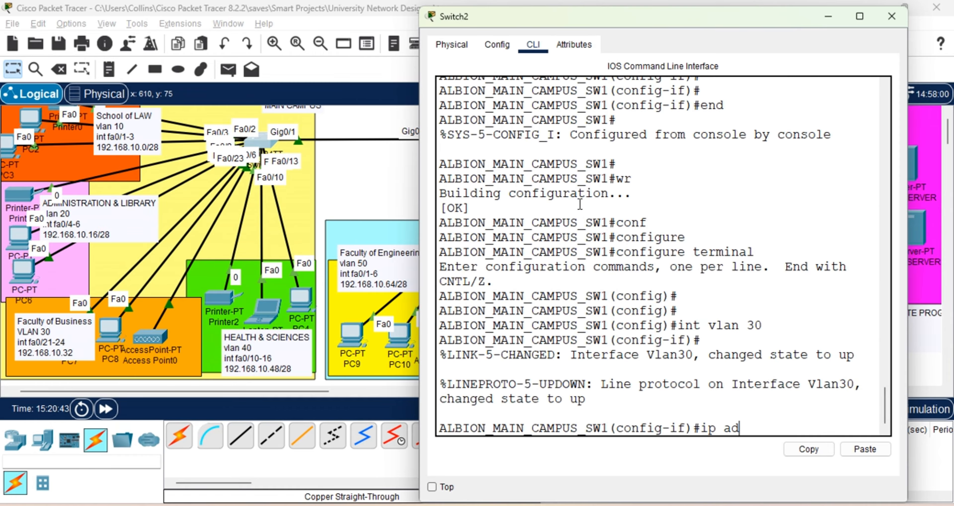
key("Tab")
type("192.168")
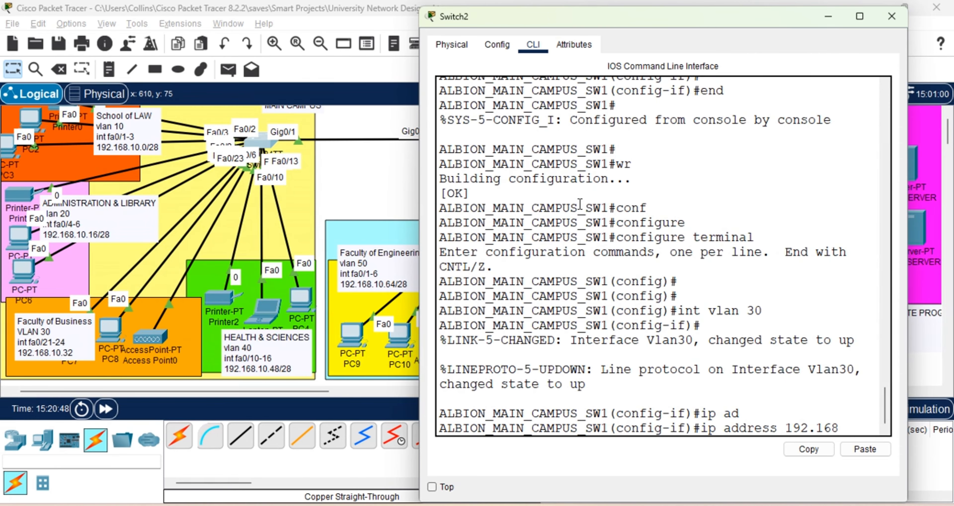
type(".10.3")
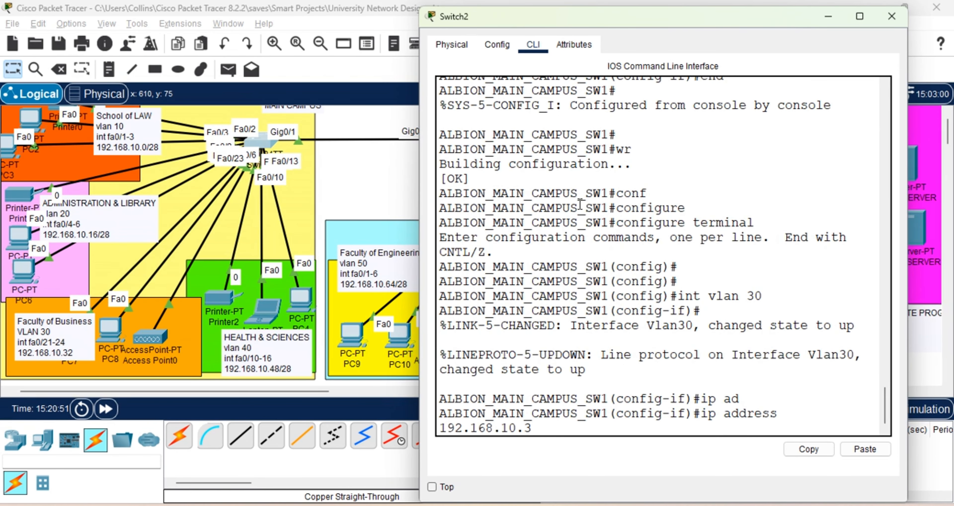
type("4 255.255.255.")
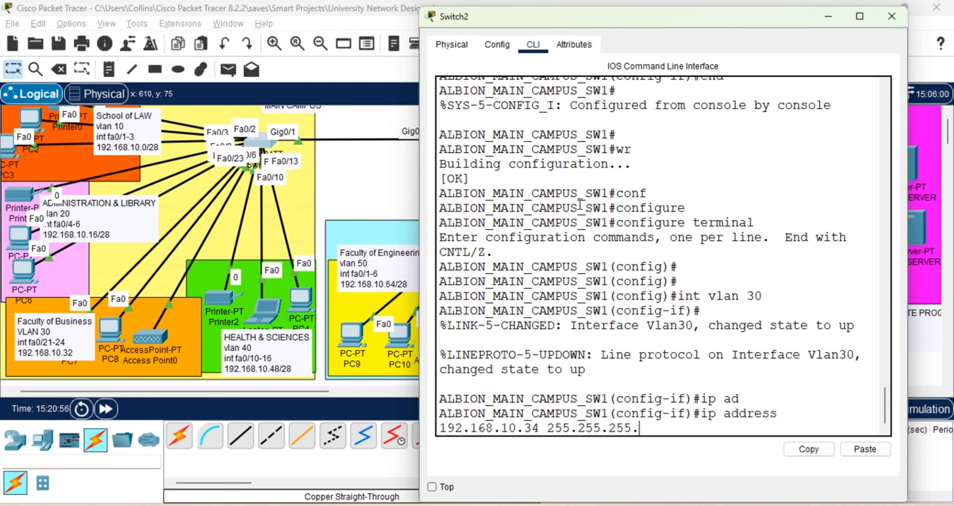
type("240")
key("Return")
key("Return")
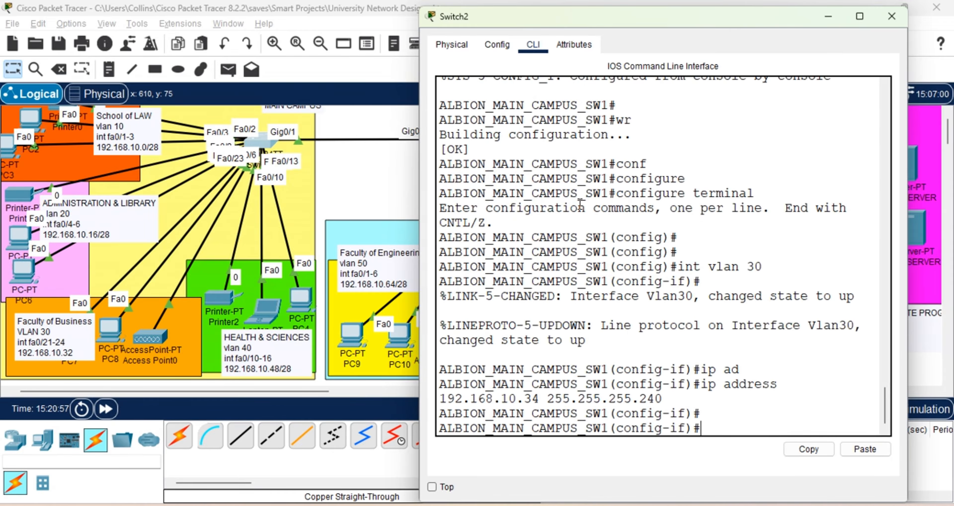
key("Return")
key("Return")
Create the VLAN 40 interface on the main campus switch and enter its configuration mode.
type("in")
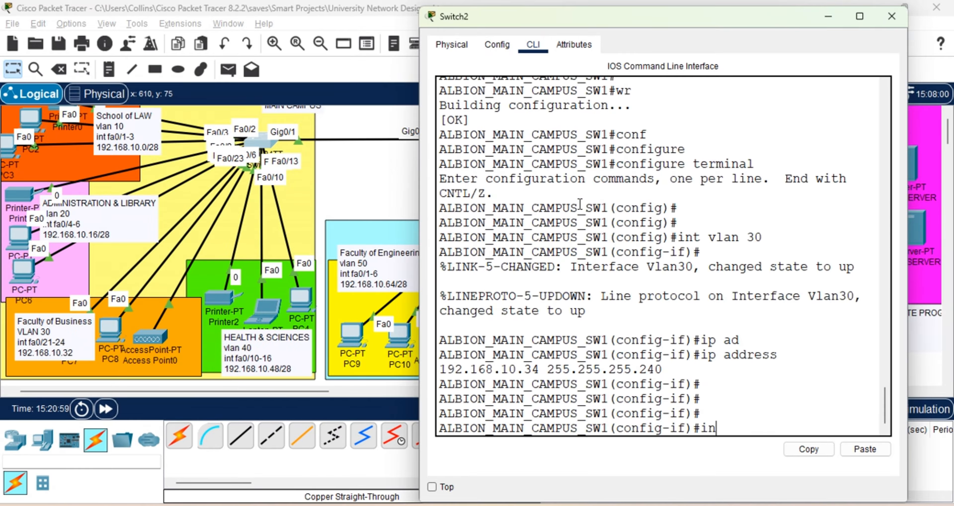
type("t vlan 40")
key("Return")
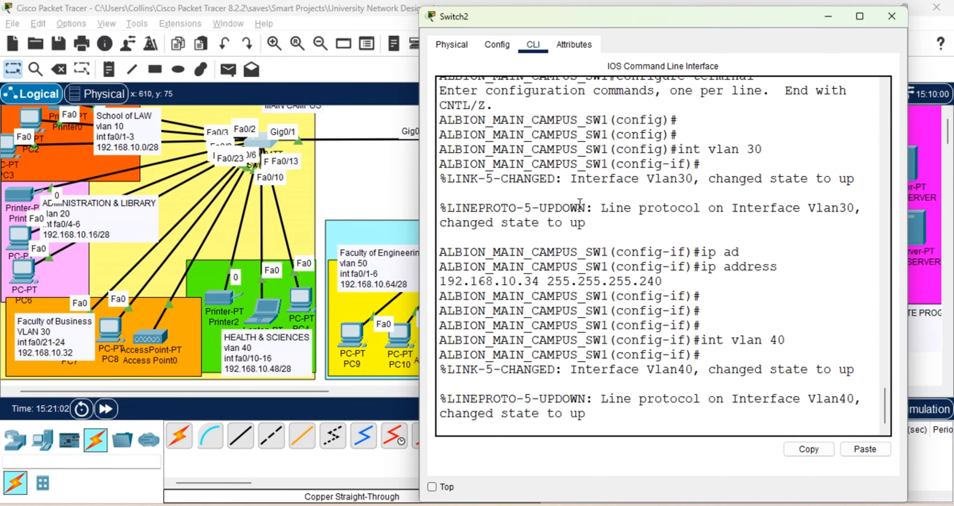
Assign the VLAN 40 interface the IP address 192.168.10.50 with subnet mask 255.255.255.240.
type("ip ad")
key("Tab")
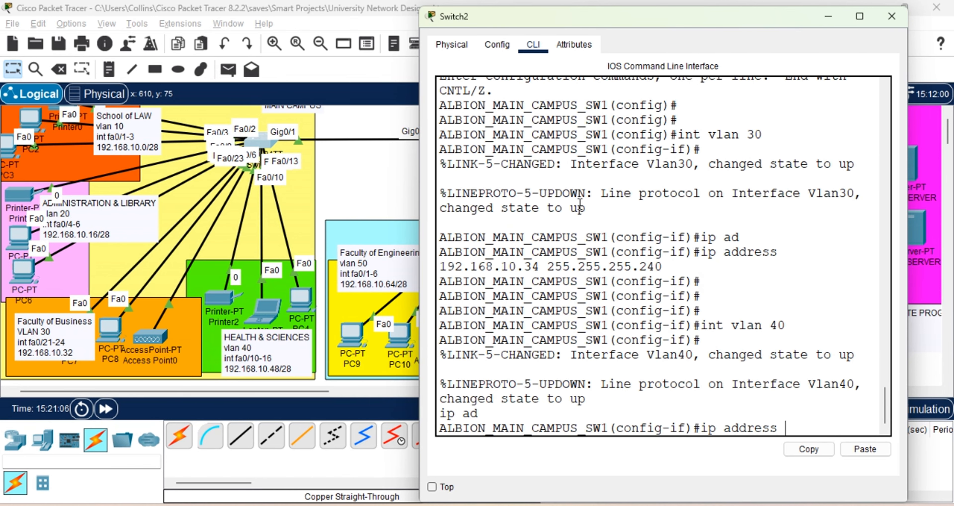
type("192.1")
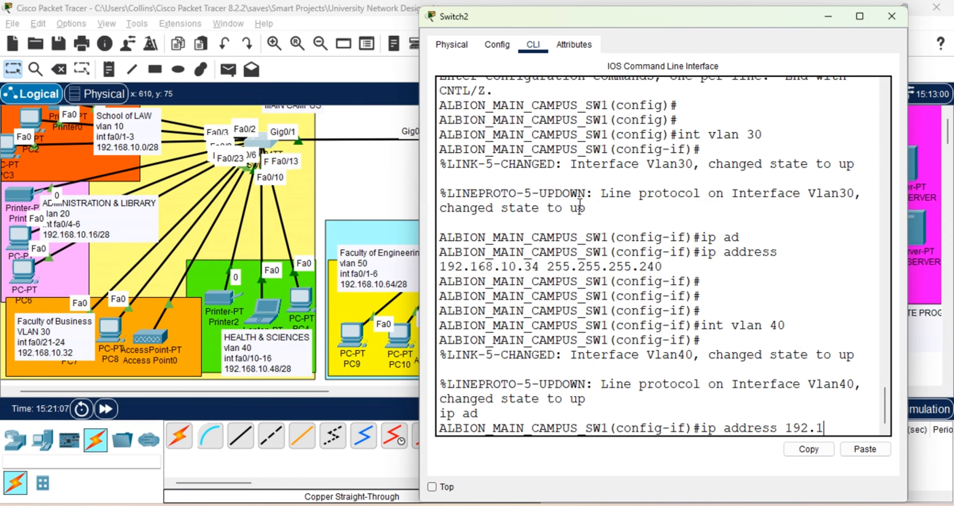
type("68.10.")
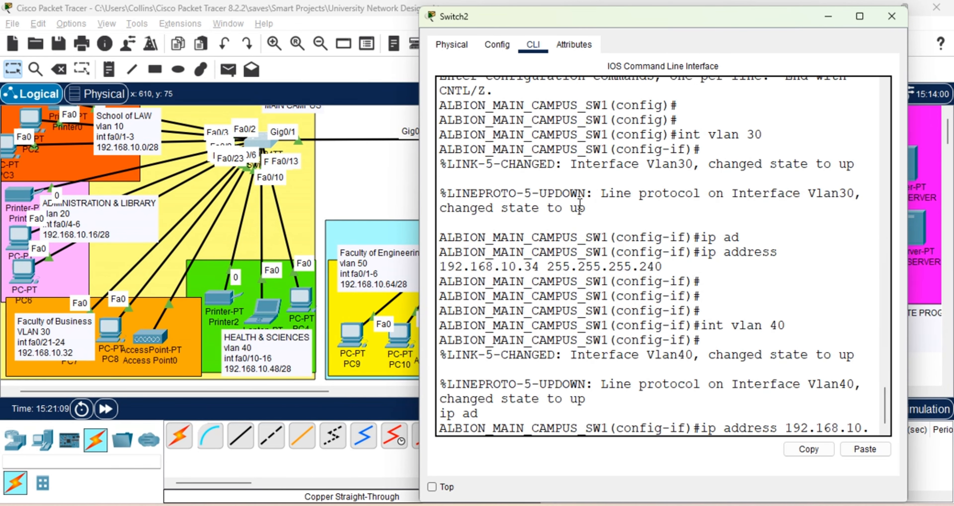
type("50 255.")
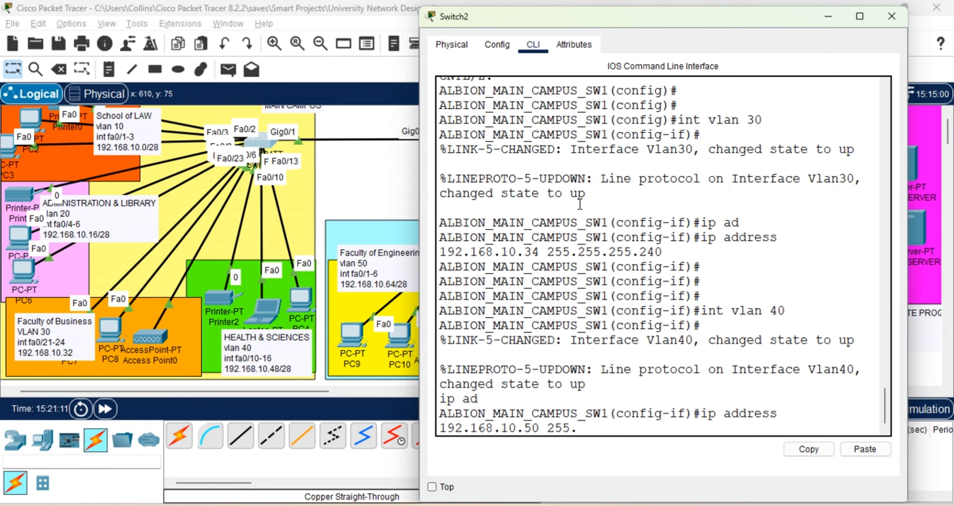
type("2552")
key("BackSpace")
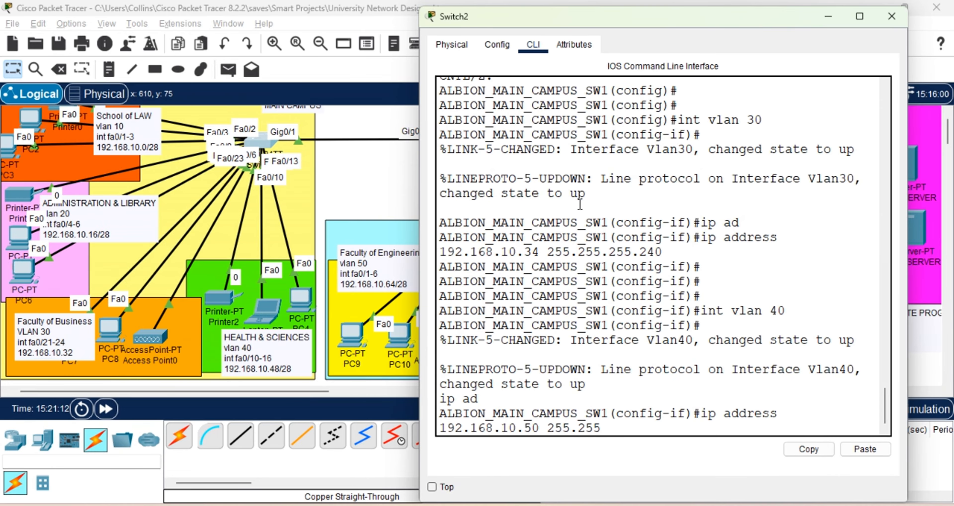
type(".255.240")
key("Return")
key("Return")
key("Return")
Save the main campus switch's configuration from privileged mode and save the university network project file.
type("end")
key("Return")
key("Return")
key("Return")
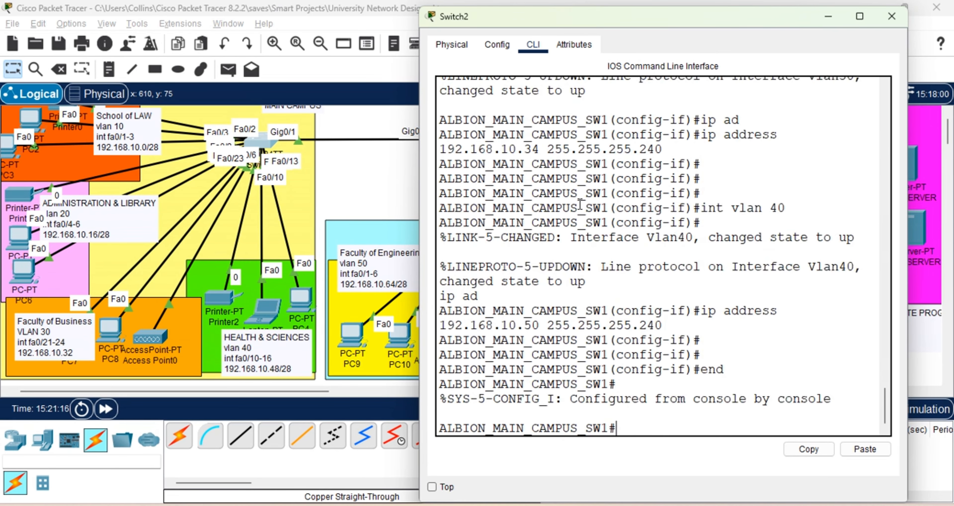
type("wr")
key("Return")
key("Return")
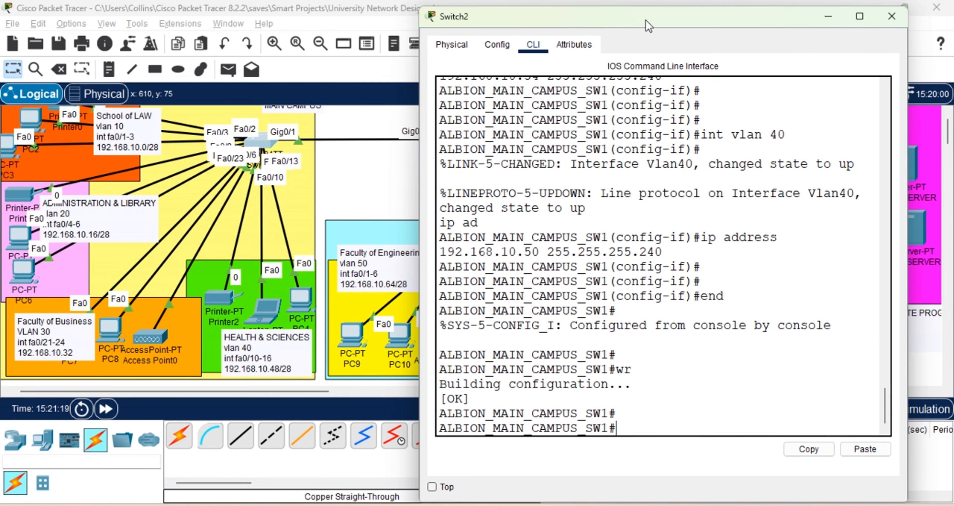
left_click(822, 18)
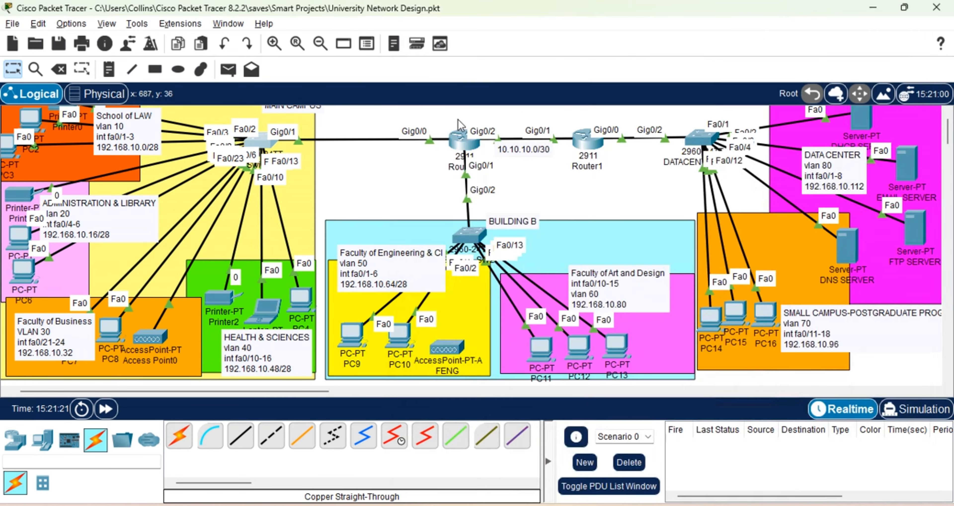
key("ctrl+s")
Set PC8 in the Faculty of Business to obtain its IP address through DHCP.
left_click(110, 330)
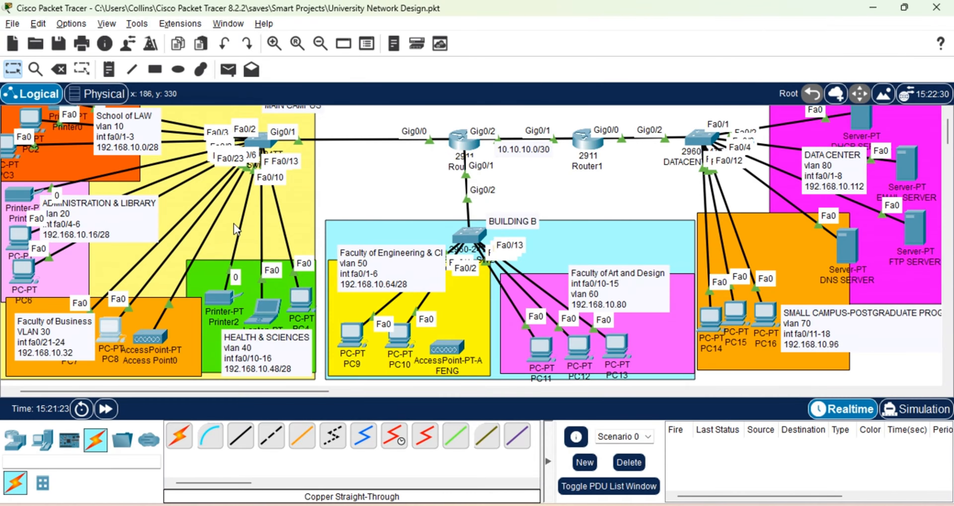
left_click(394, 77)
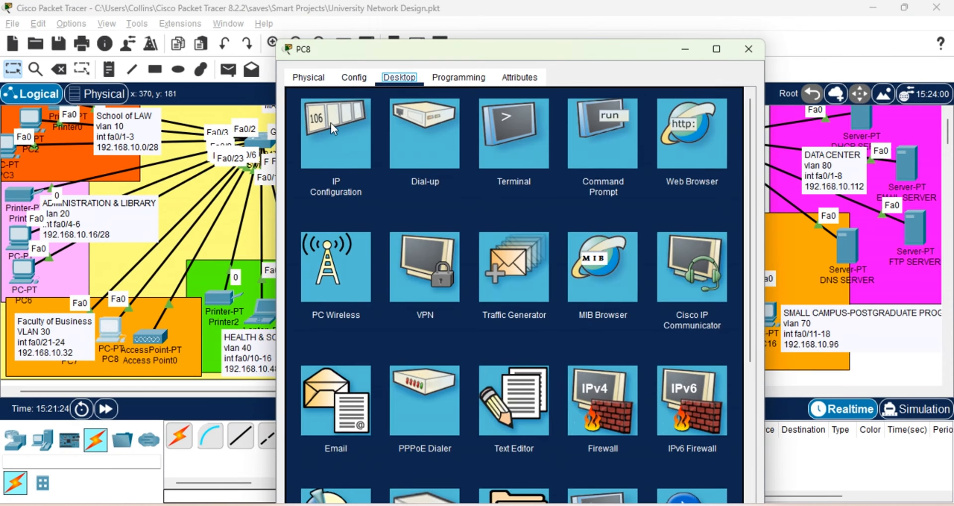
left_click(322, 150)
left_click(310, 156)
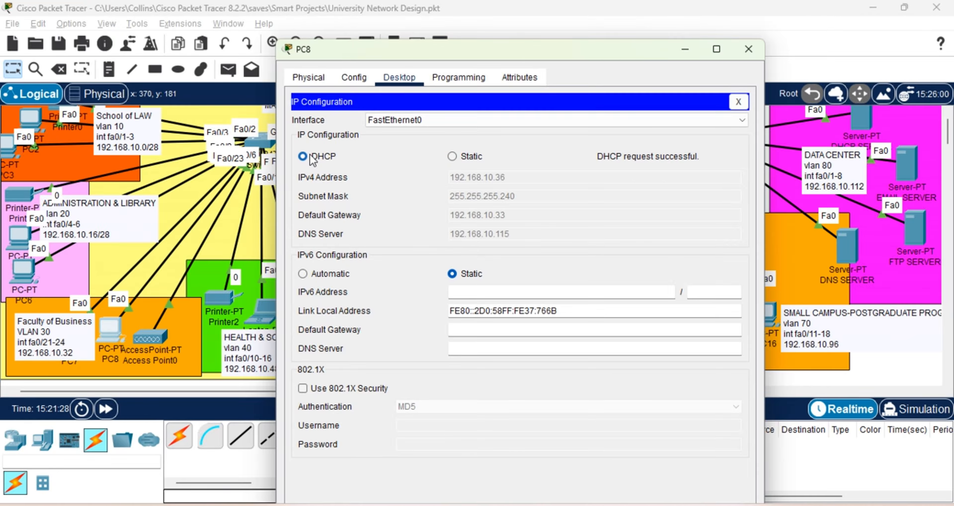
left_click(687, 51)
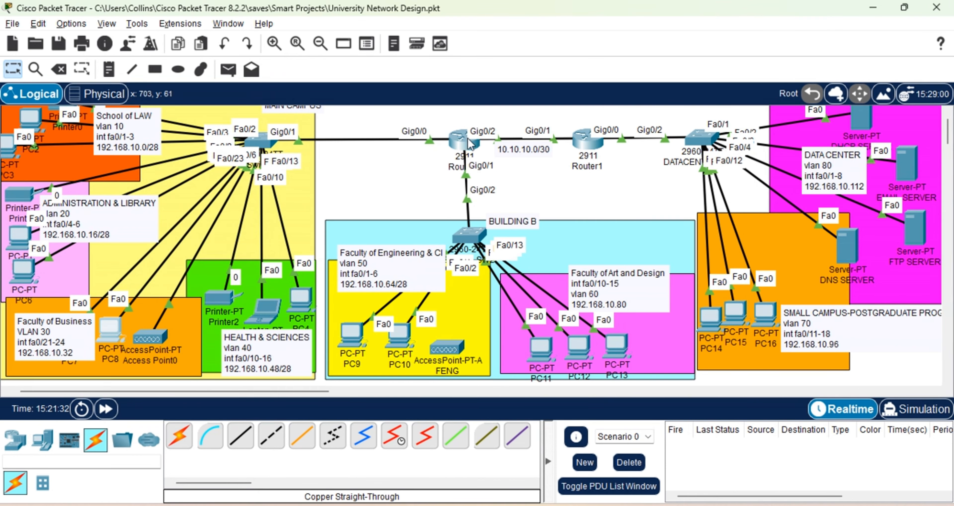
Open the command line of Router0, the main campus router.
mouse_move(468, 145)
left_click(465, 141)
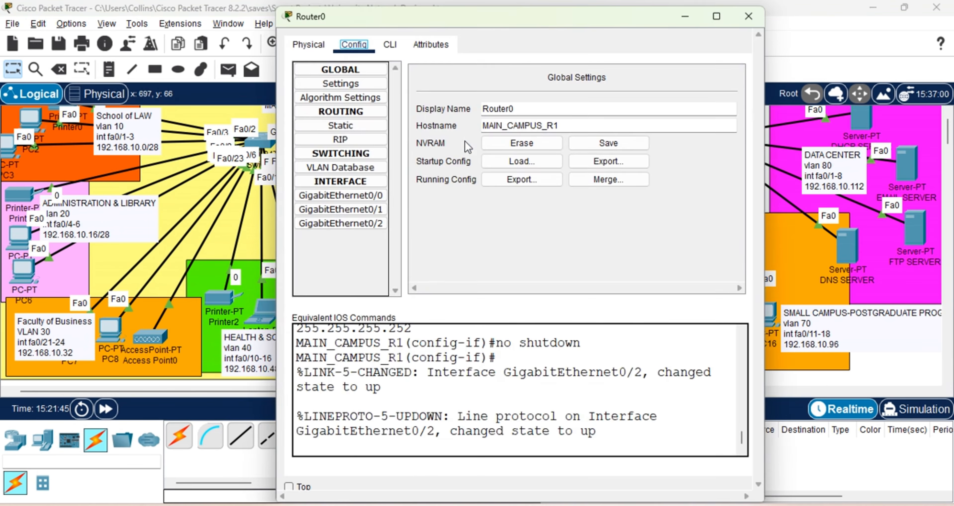
left_click(389, 45)
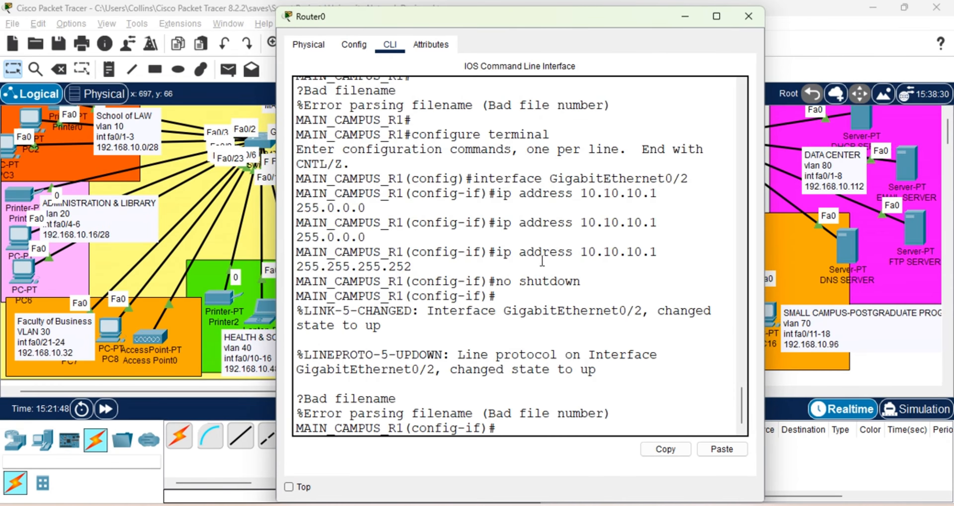
Leave the GigabitEthernet0/2 interface configuration and return to global configuration mode on the main campus router.
key("Return")
key("Return")
key("Return")
key("Return")
key("Return")
key("Return")
key("Return")
key("Return")
key("Return")
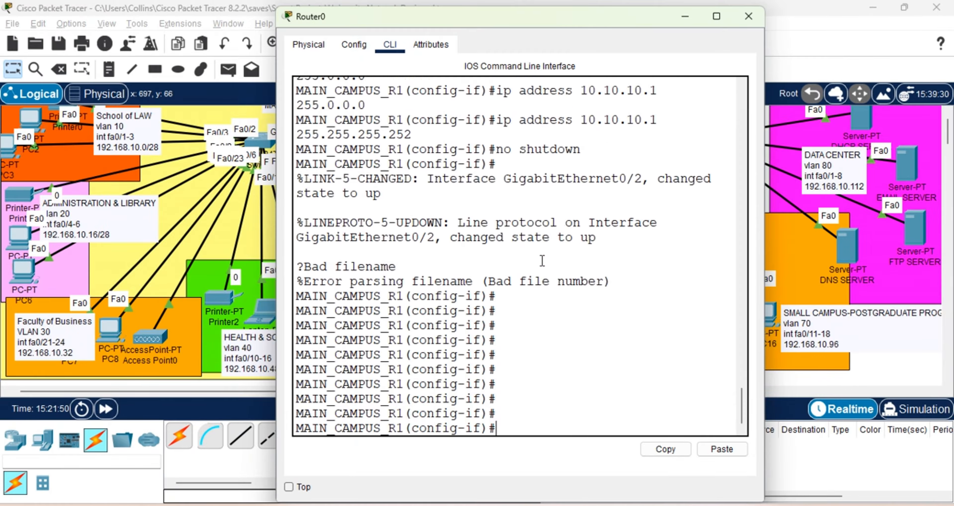
key("Return")
type("exi")
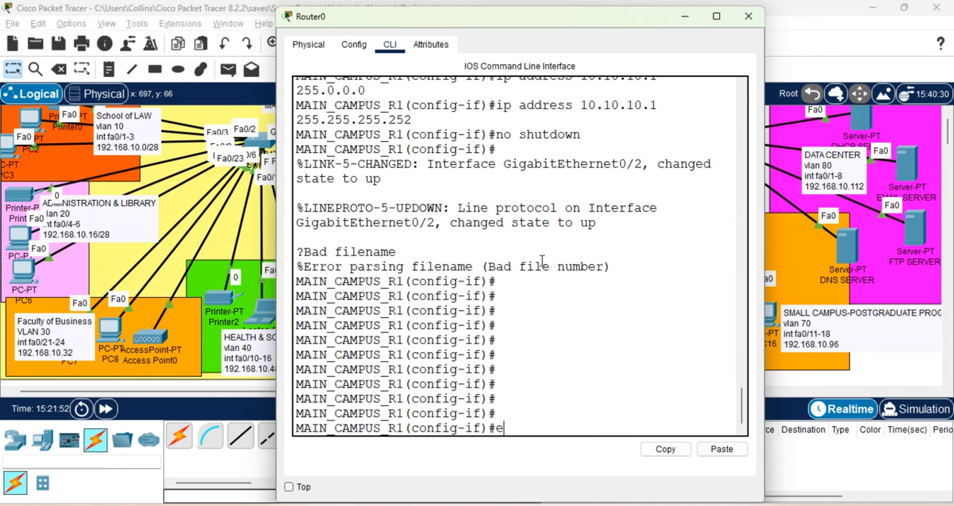
key("Tab")
key("Return")
key("Return")
key("Return")
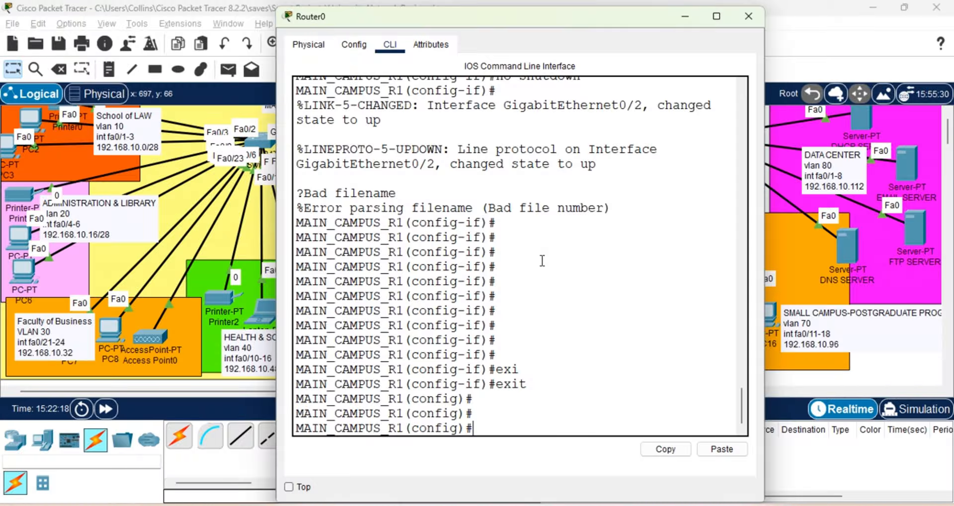
Start OSPF routing process 11 on the main campus router.
type("osp")
key("Tab")
key("BackSpace")
key("BackSpace")
key("BackSpace")
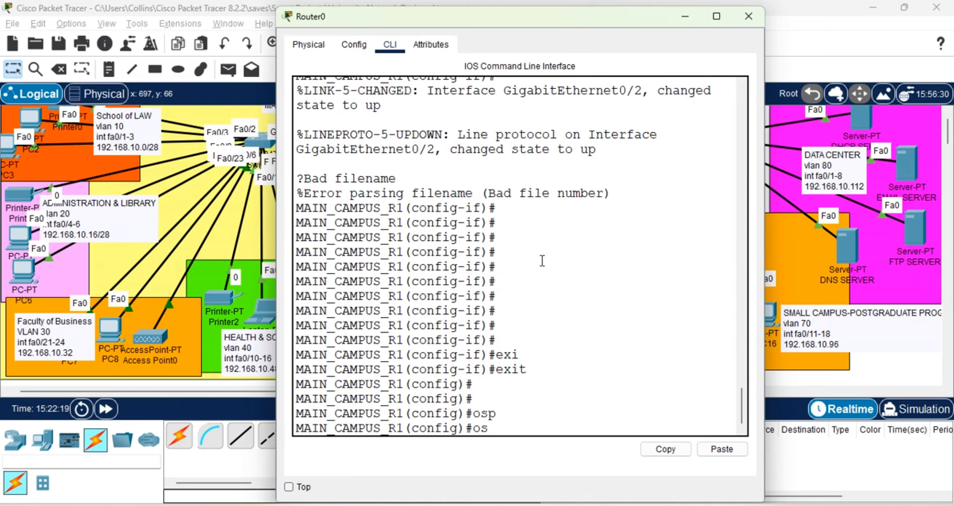
type("rou")
key("Tab")
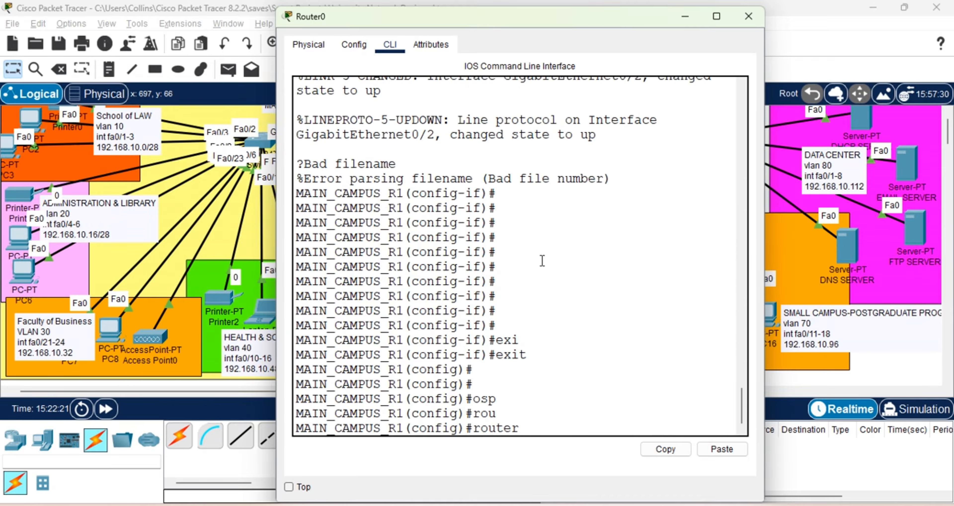
type("os")
key("Tab")
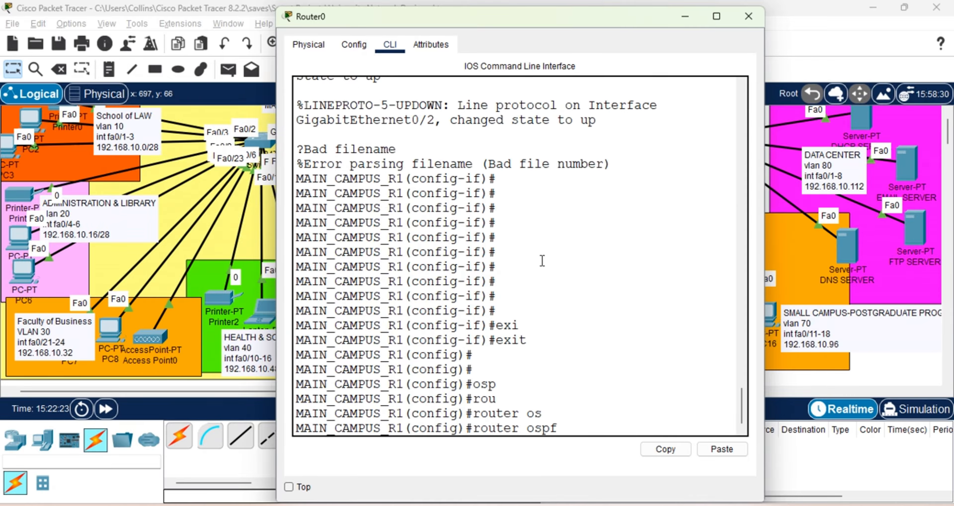
type("11")
key("Return")
Try to advertise network 192.168.10.0 with wildcard 0.0.0.16 in OSPF area 0.
type("ne")
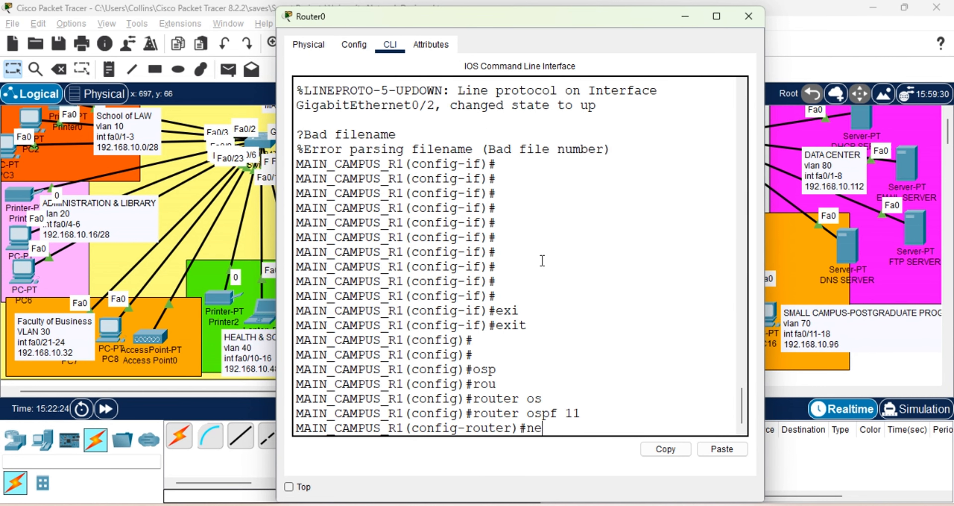
type("t")
key("Tab")
type("192.")
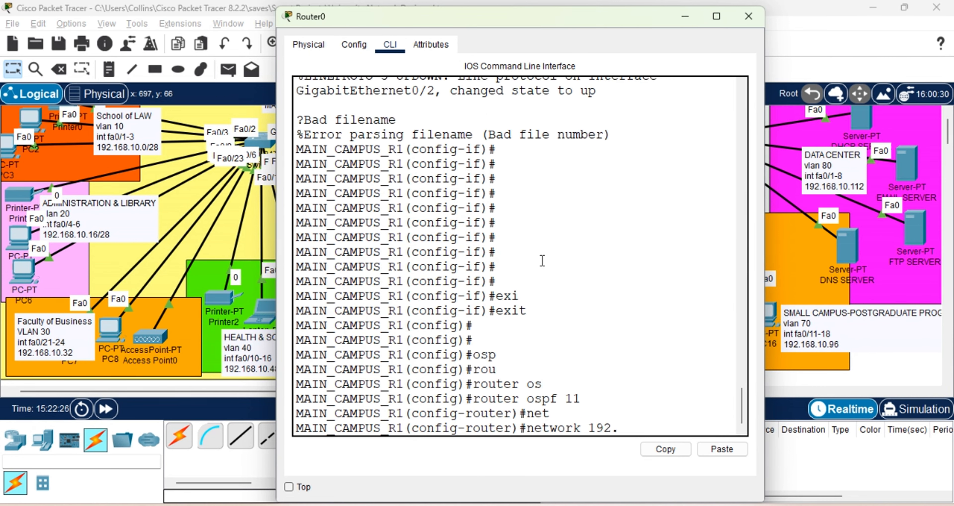
type("168.10.0 ?")
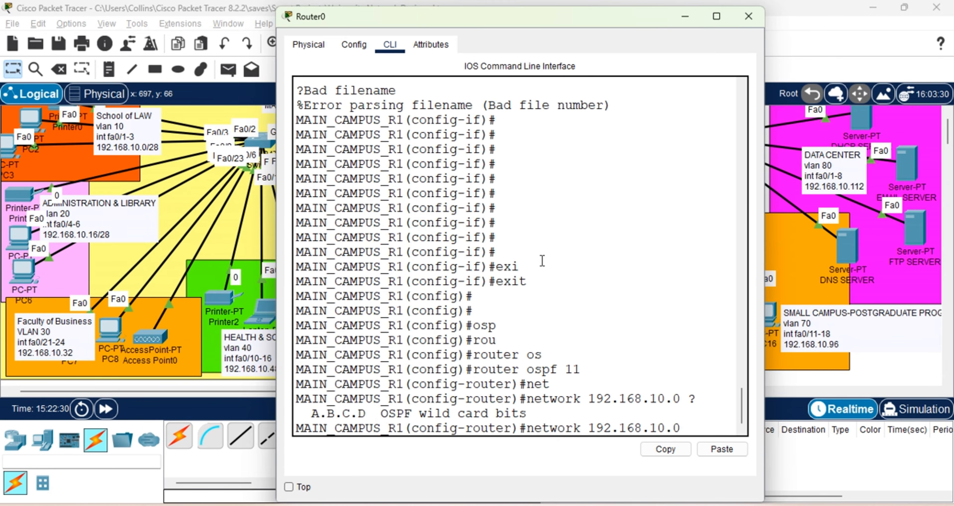
type("0.0.0.1")
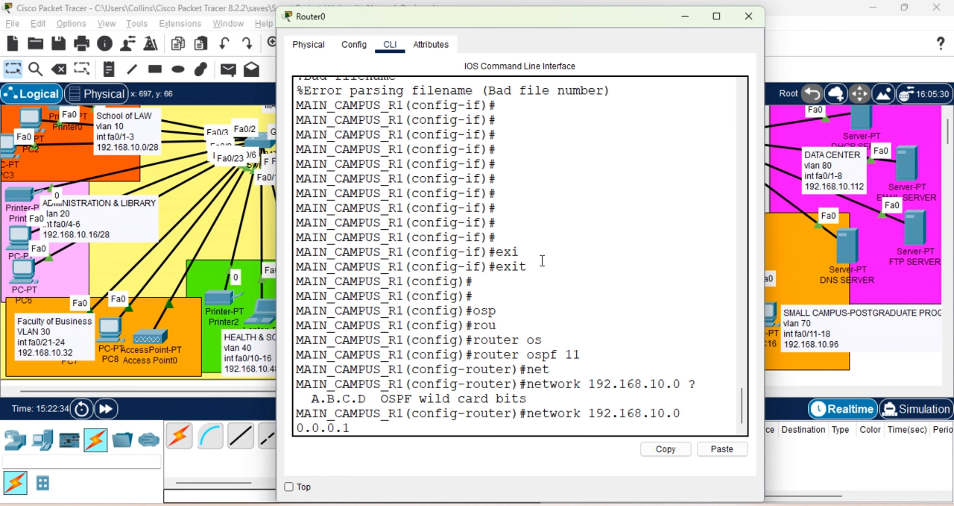
type("6 a")
key("Tab")
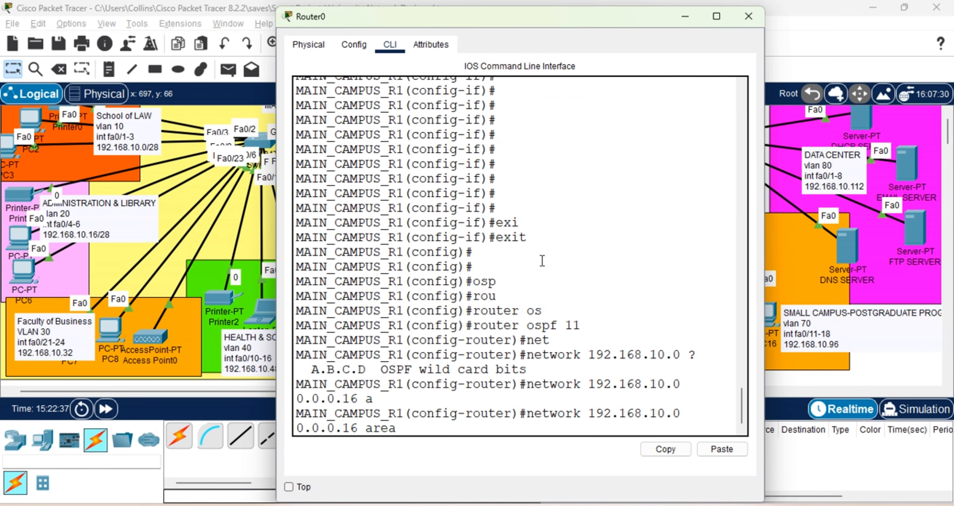
type("0")
key("Return")
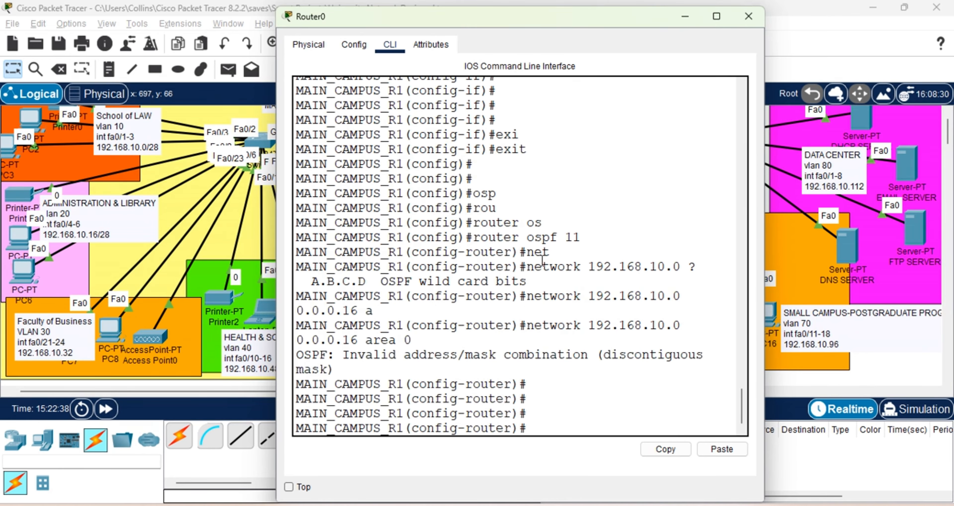
Try to advertise network 192.168.10.16 with wildcard 0.0.0.16 in OSPF area 0 by editing the previous command.
key("Up")
key("Left")
key("Left")
key("Left")
key("Left")
key("Left")
key("Left")
key("Left")
key("Left")
key("Left")
key("Left")
key("Left")
key("Left")
key("Left")
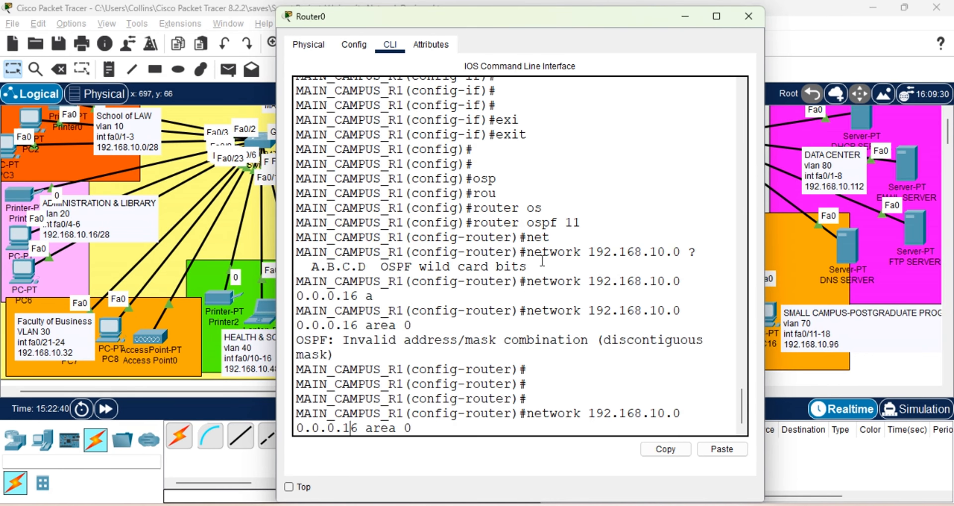
key("Left")
key("Left")
key("Left")
key("Left")
key("Delete")
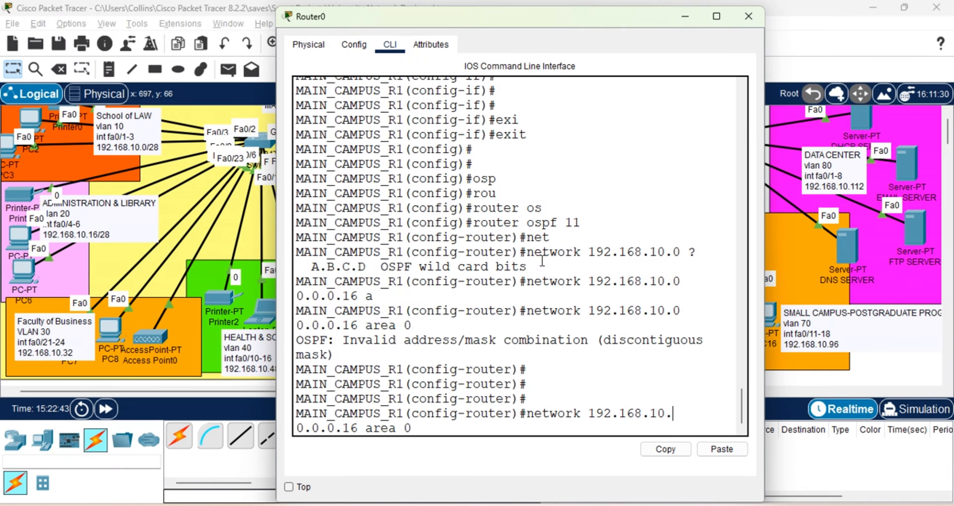
type("16")
key("Return")
key("Return")
key("Return")
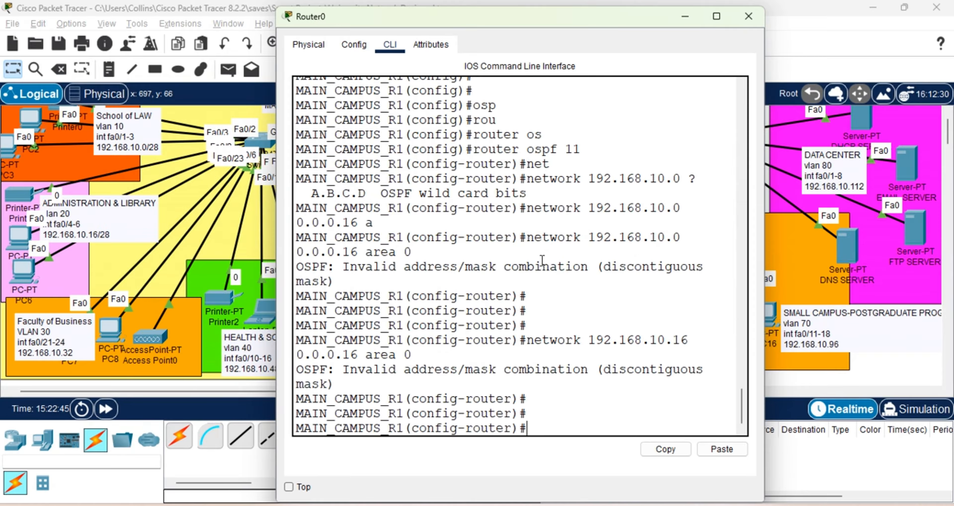
Try to advertise network 192.168.10.32 with wildcard 0.0.0.16 in OSPF area 0 by editing the previous command.
key("Up")
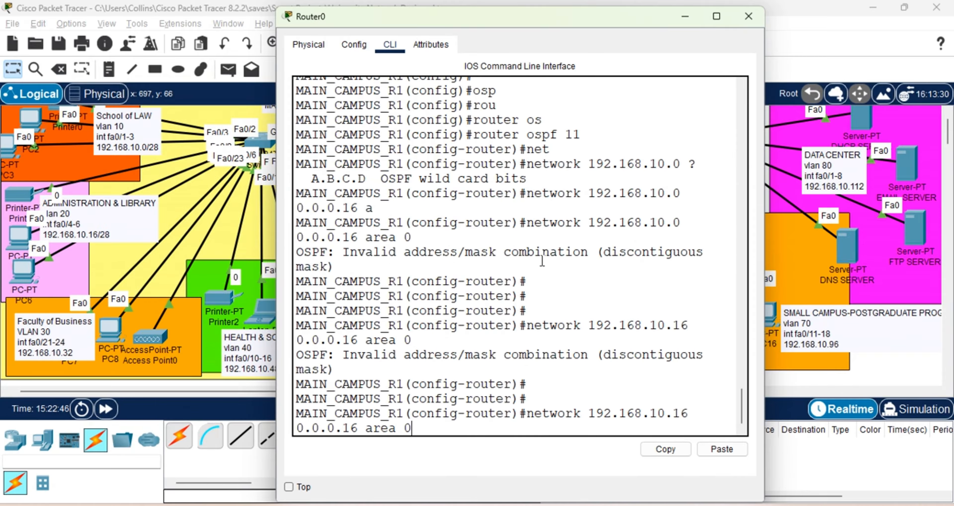
key("Left")
key("Left")
key("Left")
key("Left")
key("Left")
key("Left")
key("Left")
key("Left")
key("Left")
key("Left")
key("Left")
key("Left")
key("Left")
key("Left")
key("Left")
key("Left")
key("BackSpace")
key("BackSpace")
type("32")
key("Return")
key("Return")
key("Return")
key("Return")
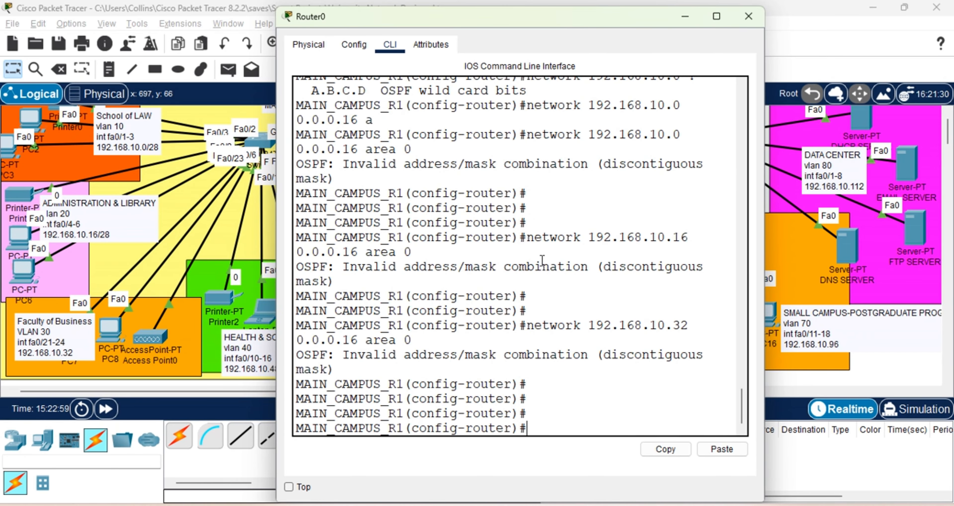
key("Return")
key("Return")
key("Return")
key("Return")
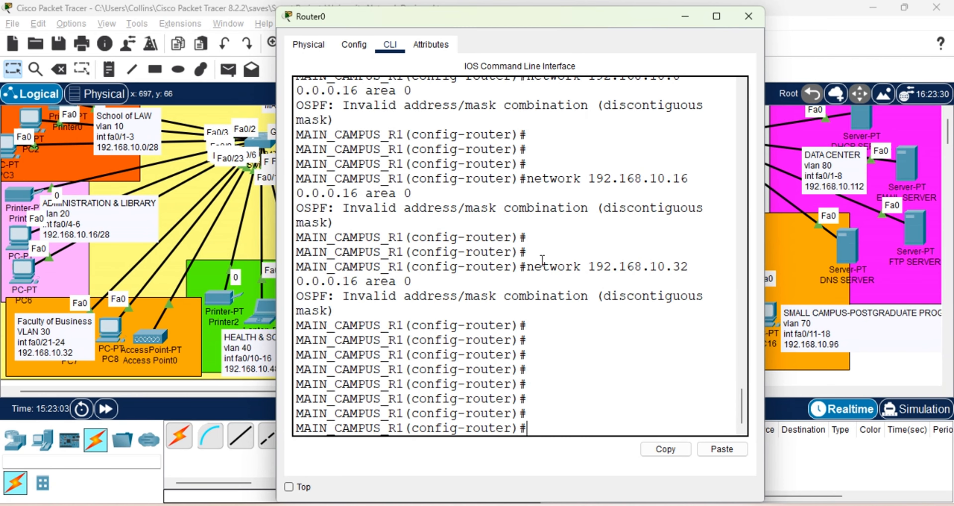
Retry the OSPF area 0 statement for network 192.168.10.32 with wildcard 0.0.0.16 by writing it out afresh.
type("net")
key("Tab")
type("192.1")
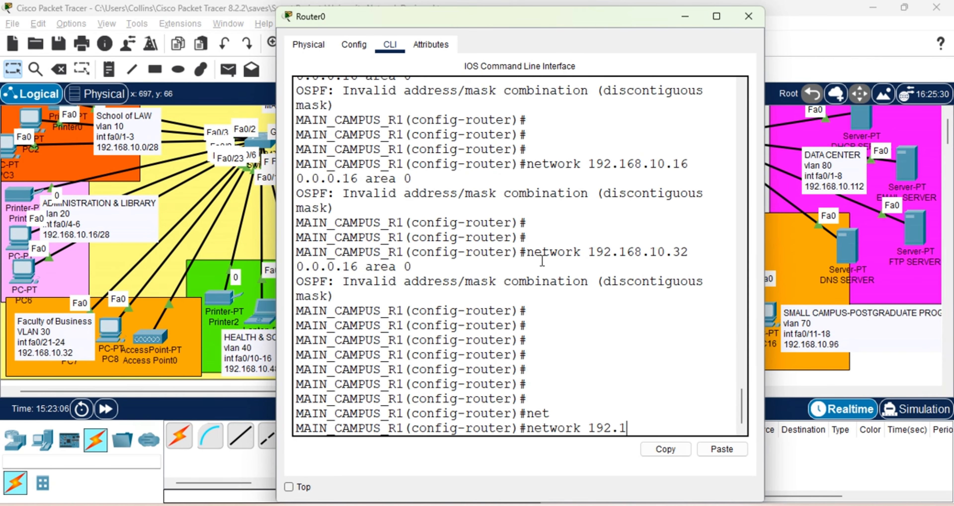
type("68.10.32 0.")
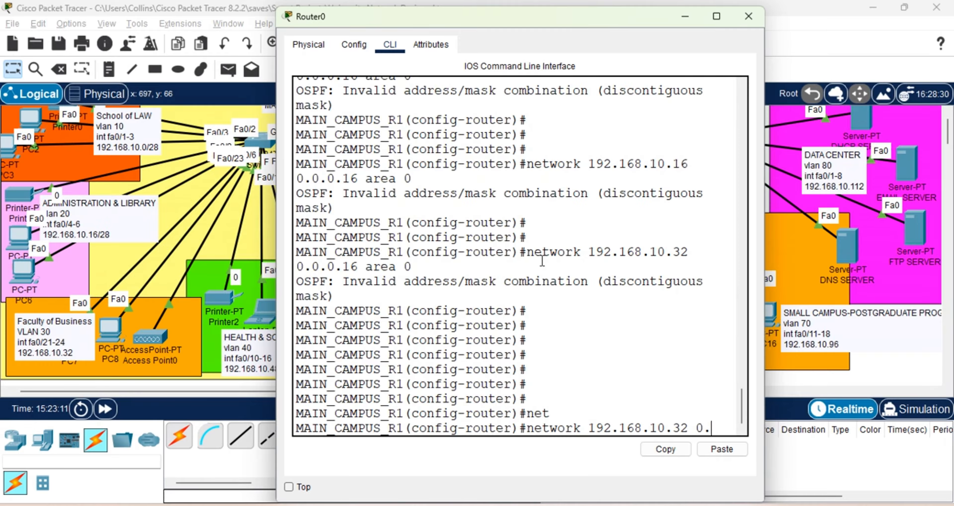
type("0.0.16 a")
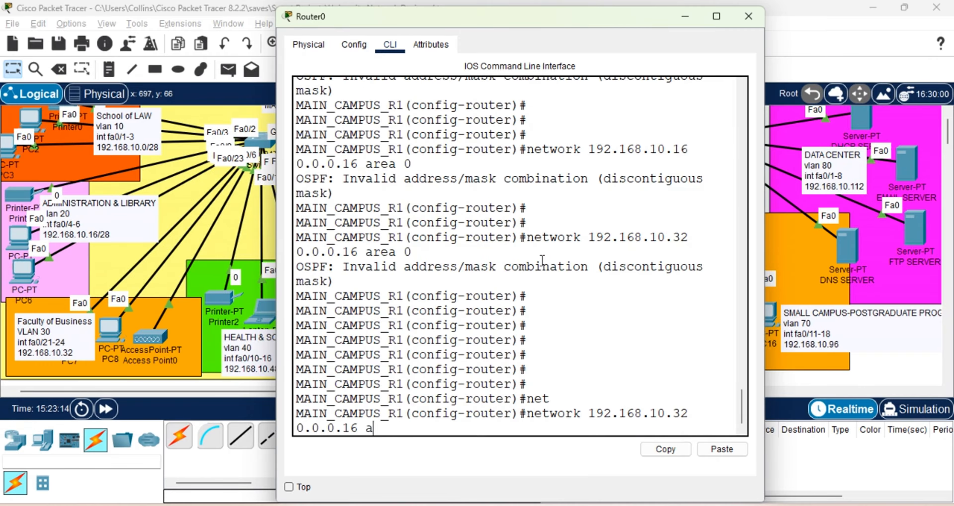
key("Tab")
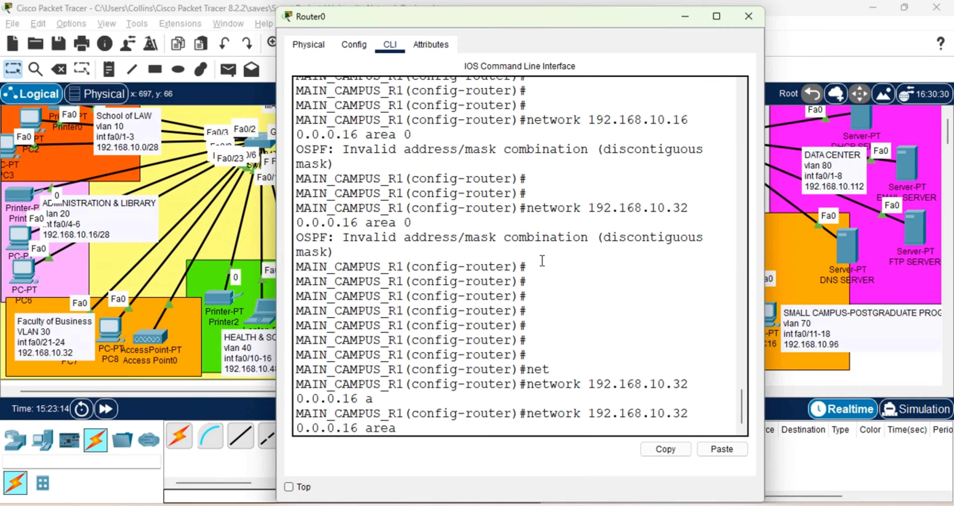
type("0")
key("Return")
key("Return")
key("Return")
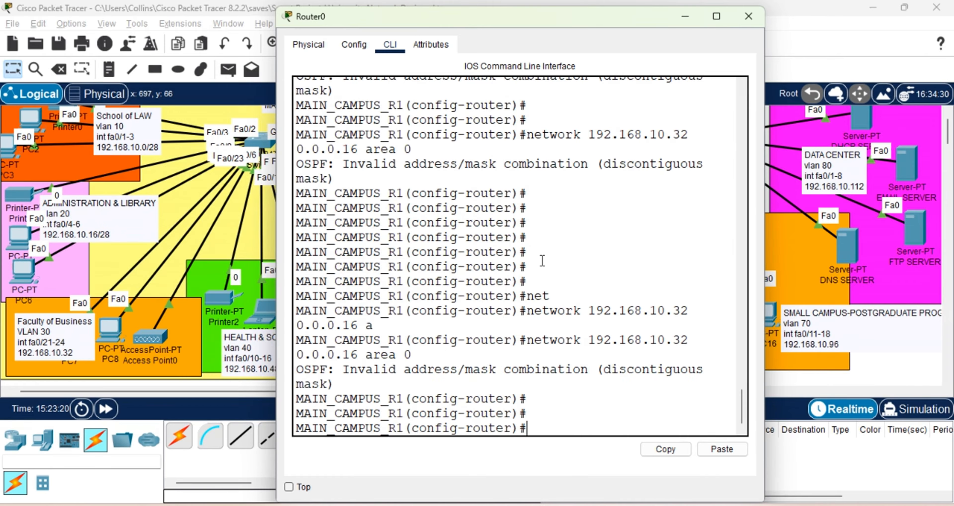
key("Return")
key("Return")
key("Return")
key("Return")
key("Return")
End the router configuration session and save the router's configuration from privileged mode.
type("end")
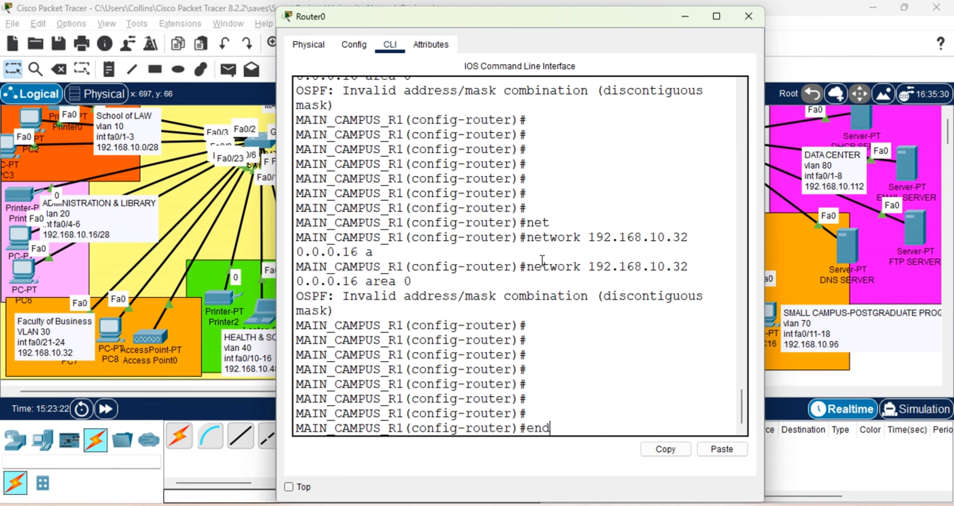
key("Return")
key("Return")
key("Return")
key("Return")
key("Return")
type("wr")
key("Return")
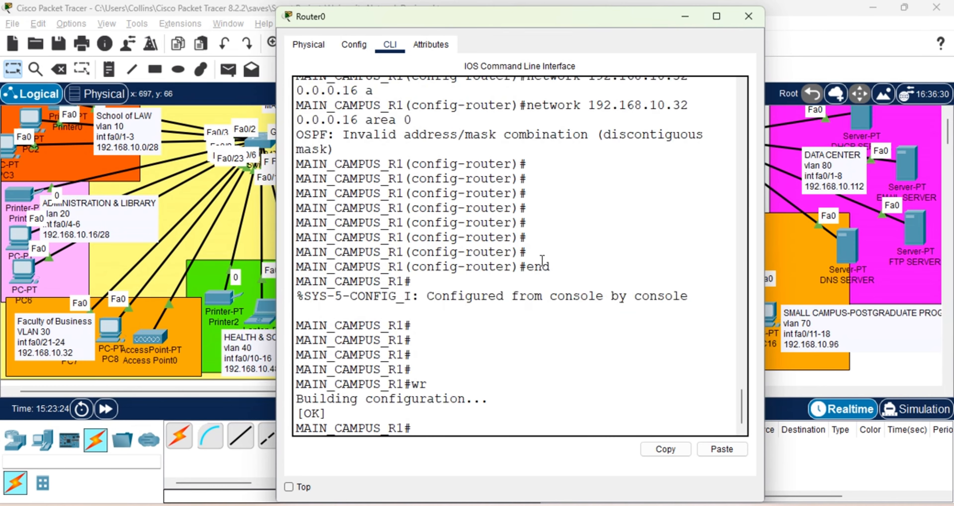
key("Return")
key("Return")
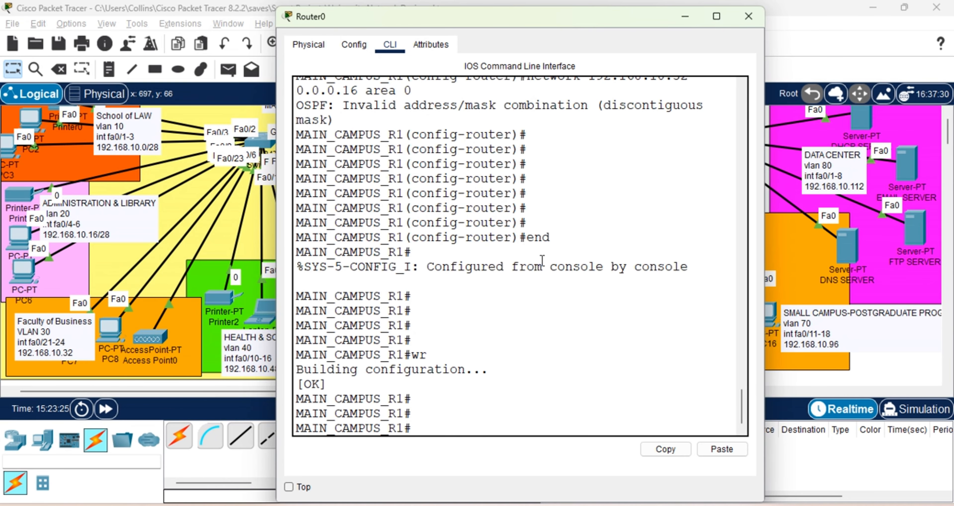
Enter global configuration mode on the main campus router again.
type("conf")
key("Tab")
type("t")
key("Tab")
key("Tab")
key("Return")
key("Return")
key("Return")
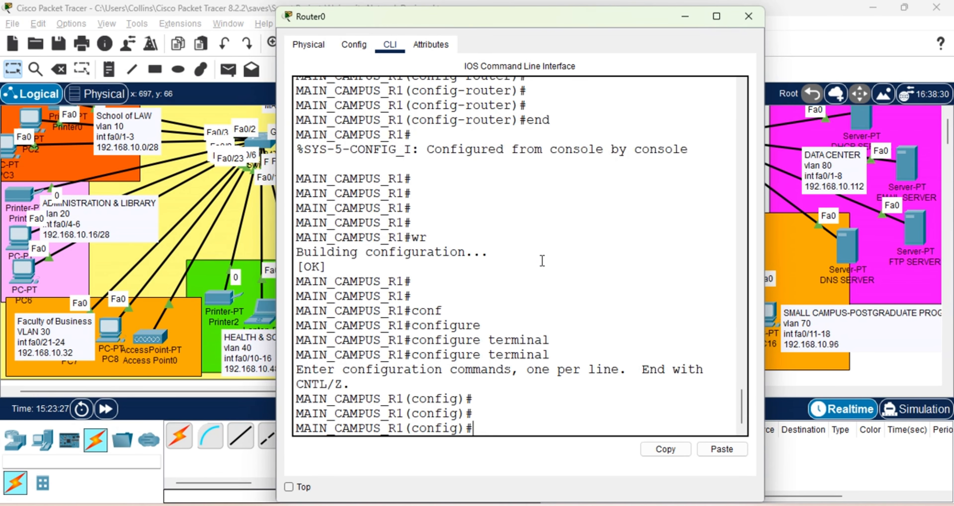
key("Return")
key("Return")
key("Return")
key("Return")
key("Return")
key("Return")
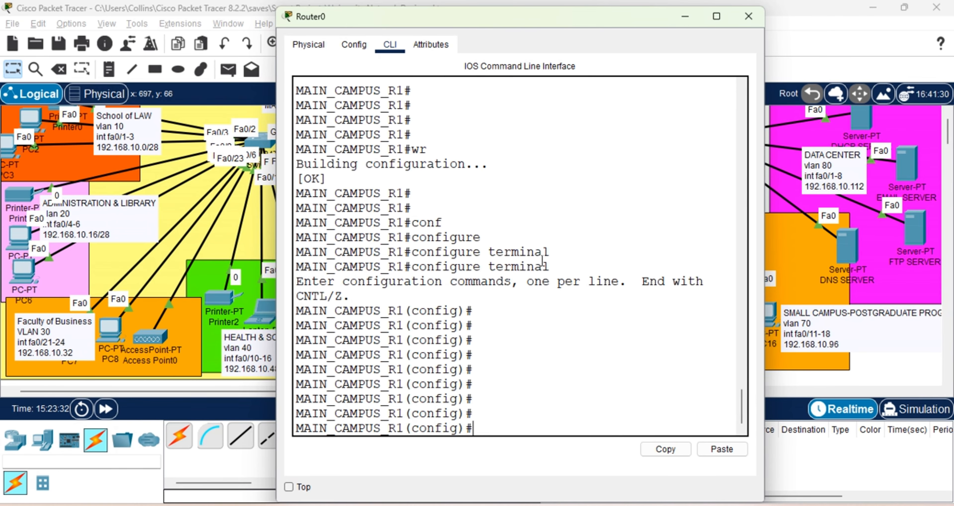
Start RIP routing configuration on the main campus router.
type("ri")
key("Tab")
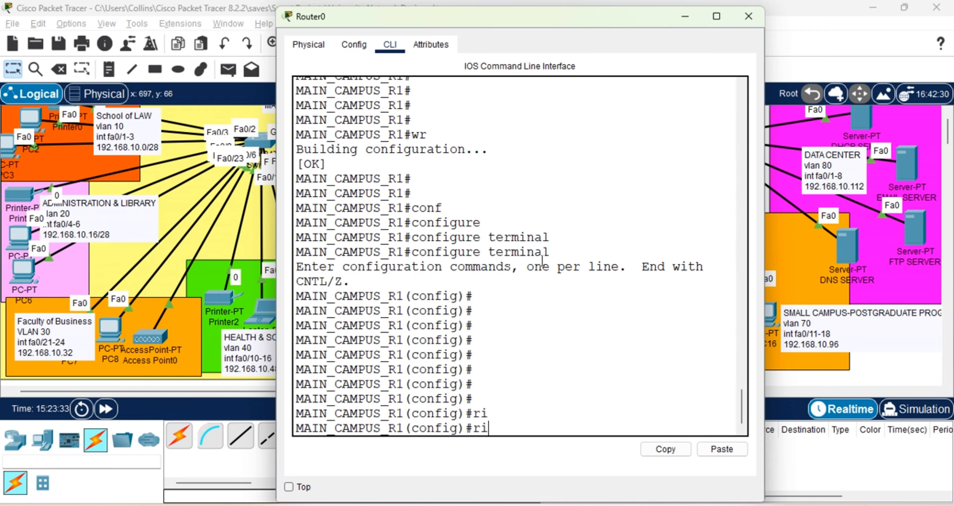
type("p")
key("Tab")
key("BackSpace")
key("BackSpace")
key("BackSpace")
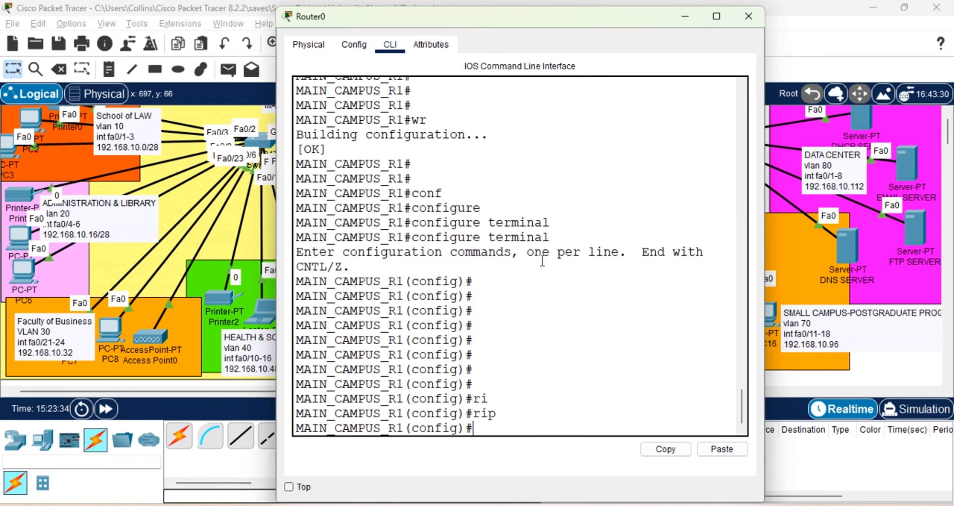
type("rou")
key("Tab")
type("ri")
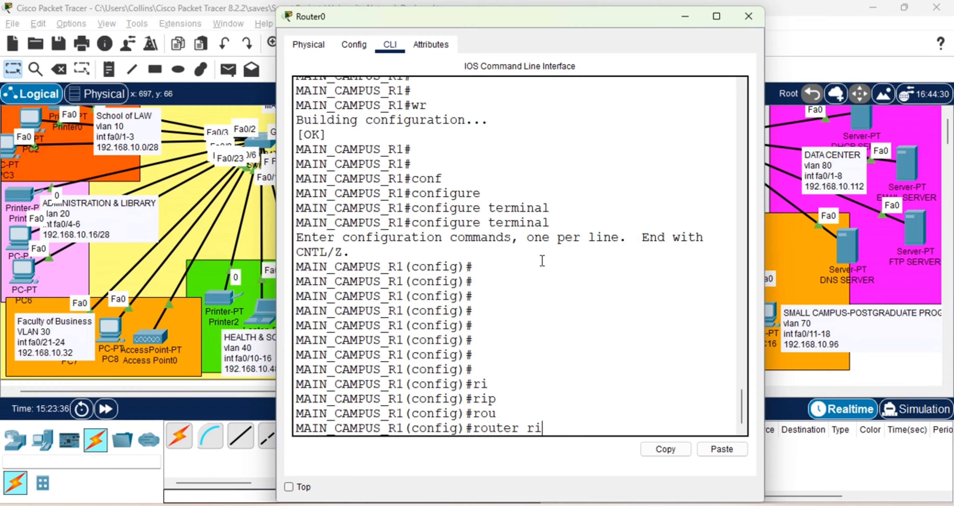
key("Tab")
key("Return")
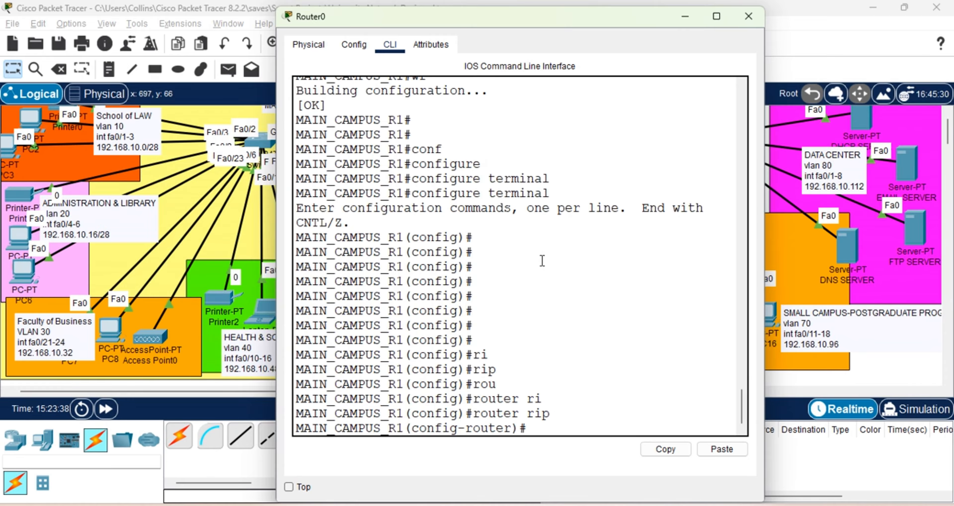
Check the RIP network command's options and advertise network 192.168.10.0.
type("net")
key("Tab")
type("1")
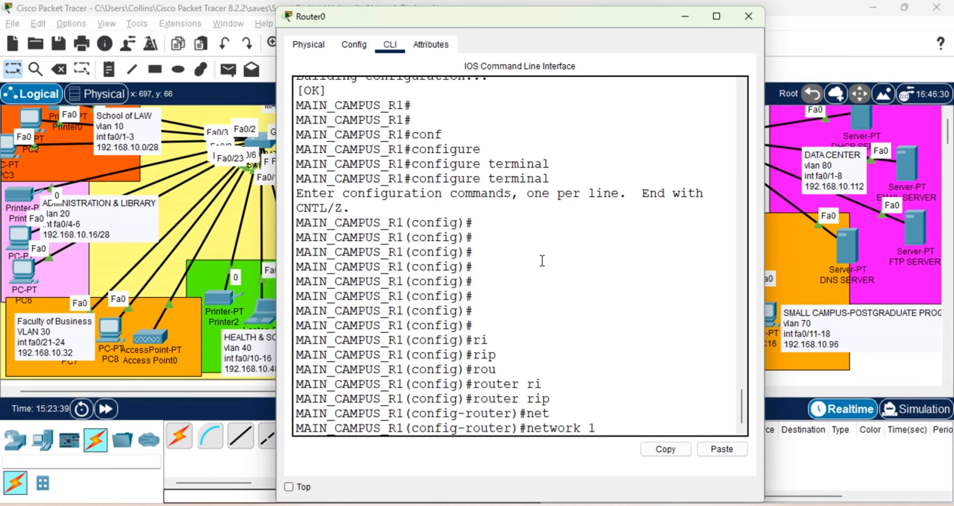
type("92.168.10.0 ")
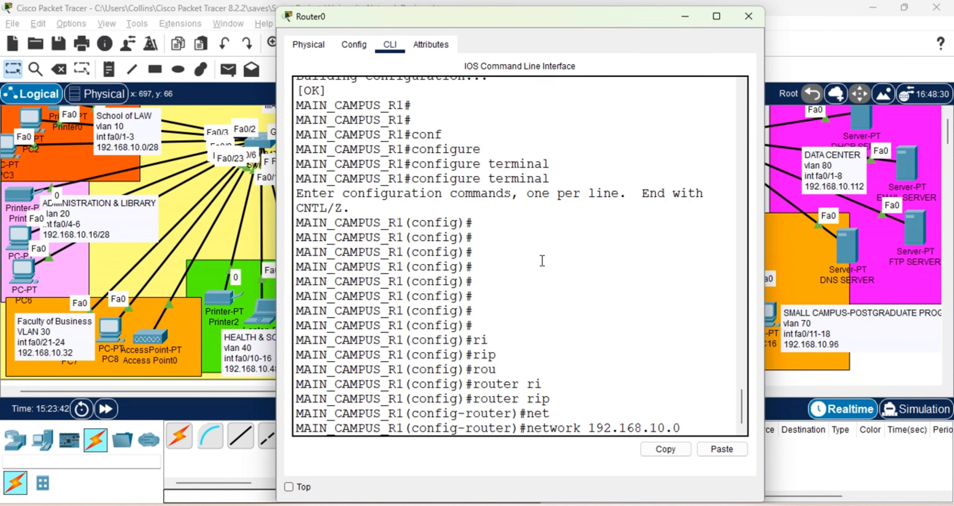
type("?")
key("Return")
key("Up")
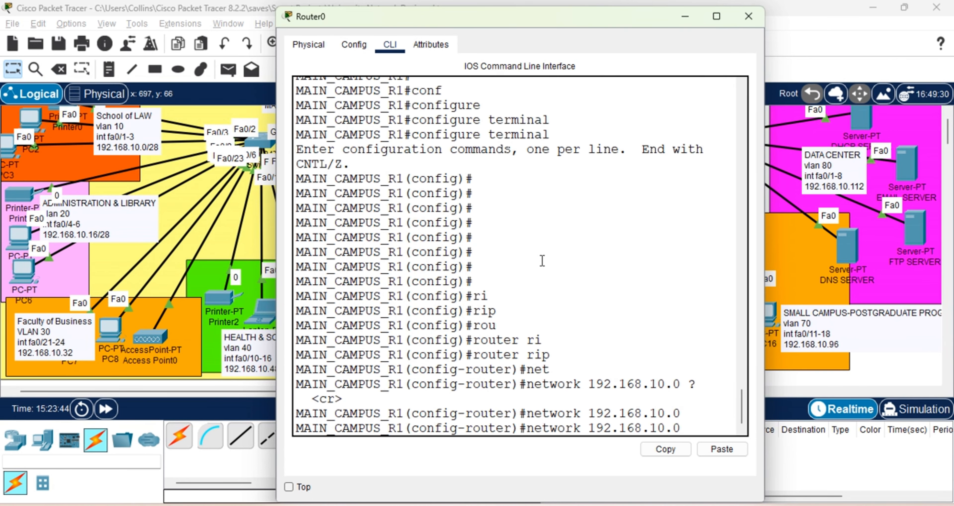
Advertise networks 192.168.10.32 and 192.168.10.16 in the main campus router's RIP configuration.
key("BackSpace")
type("32")
key("Return")
key("Up")
key("BackSpace")
key("BackSpace")
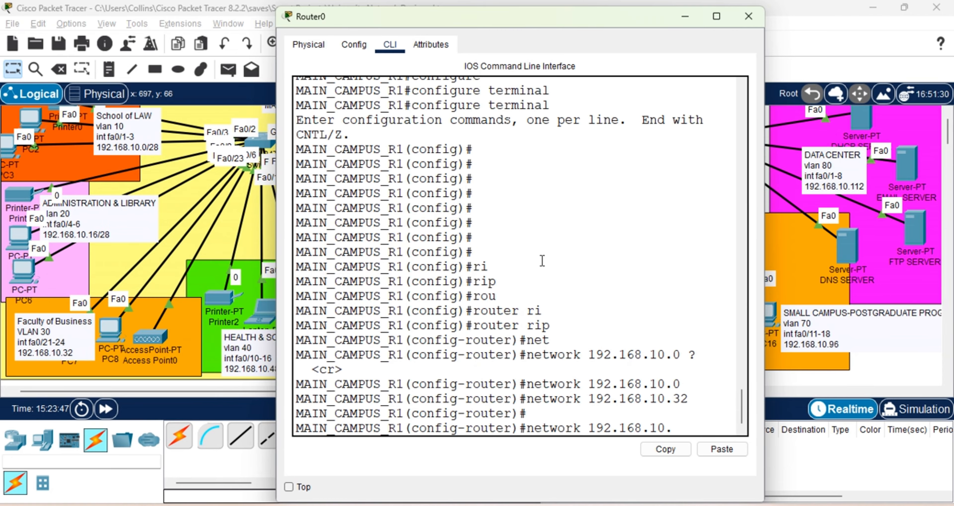
type("16")
key("Return")
key("Return")
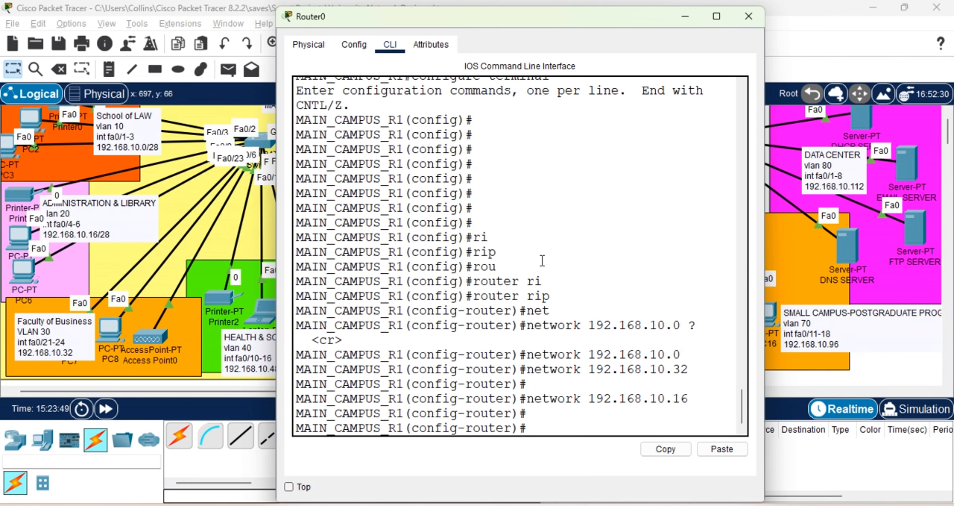
Advertise network 192.168.10.48 in RIP on the main campus router.
key("Up")
key("BackSpace")
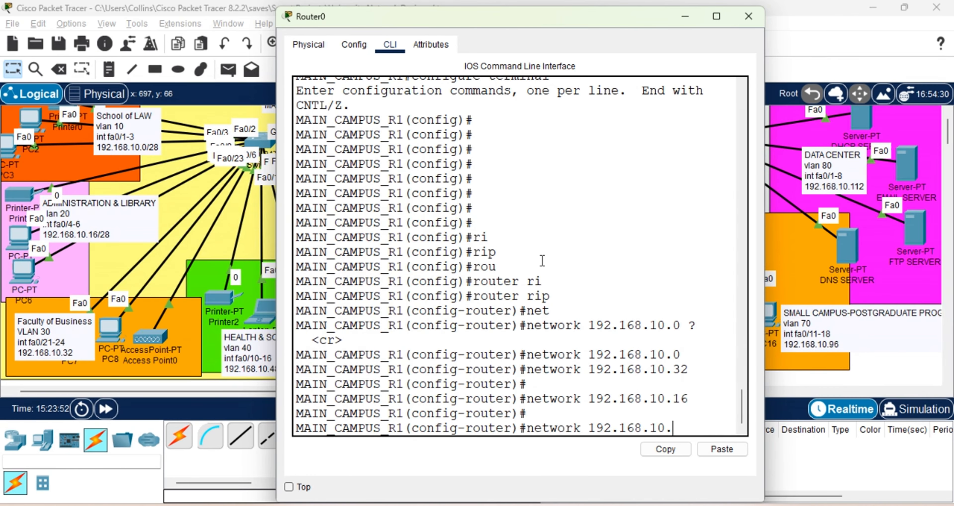
type("48")
key("Return")
key("Return")
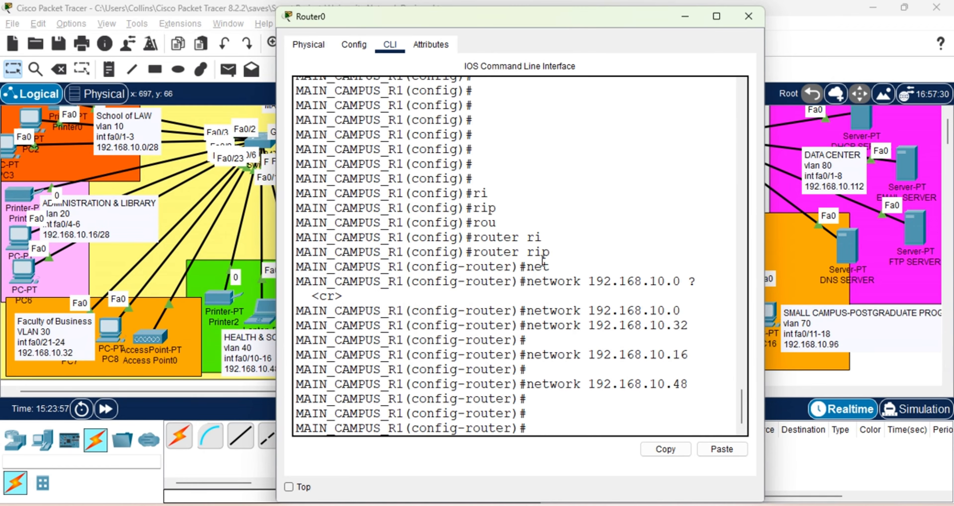
Advertise the inter-router network 10.10.10.0 in RIP on the main campus router.
key("Up")
key("BackSpace")
key("BackSpace")
key("BackSpace")
key("BackSpace")
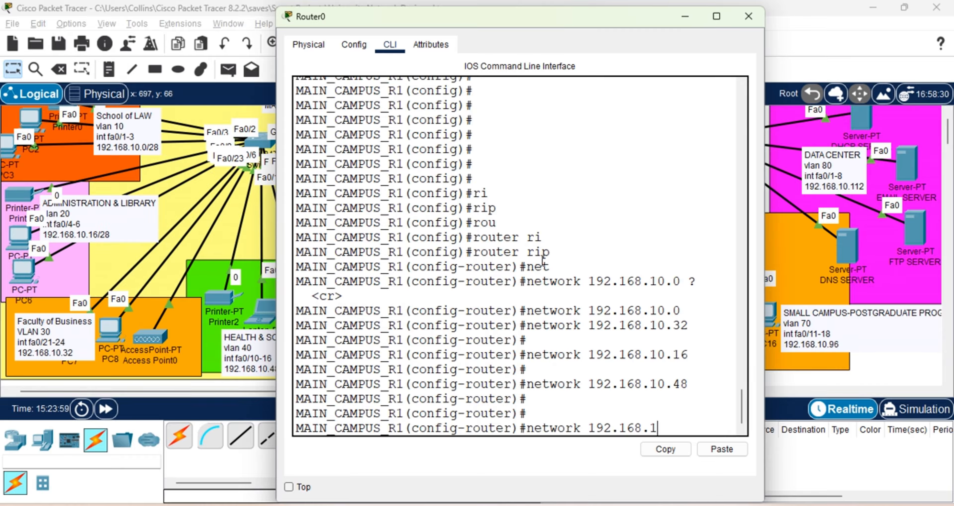
key("BackSpace")
key("BackSpace")
key("BackSpace")
key("BackSpace")
key("BackSpace")
key("BackSpace")
key("BackSpace")
key("BackSpace")
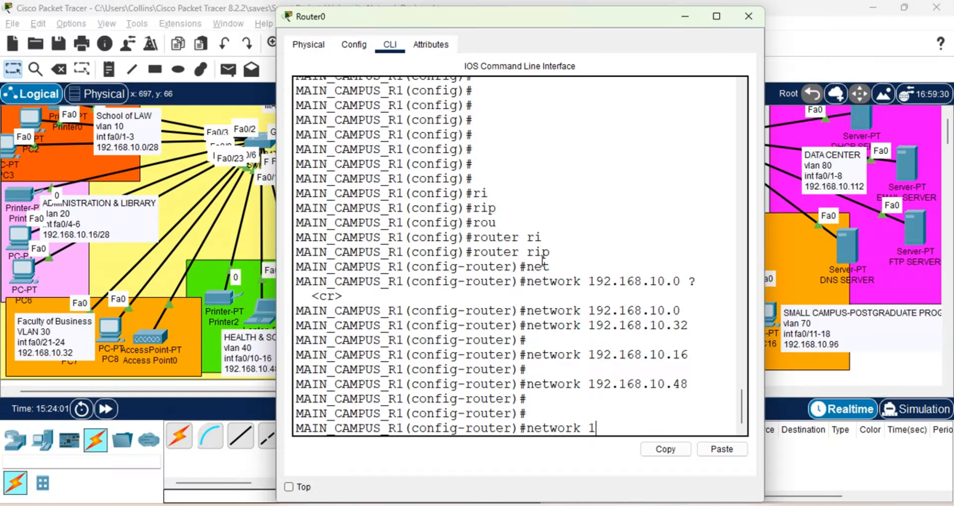
type("0.10.10.0")
key("Return")
key("Return")
key("Return")
key("Return")
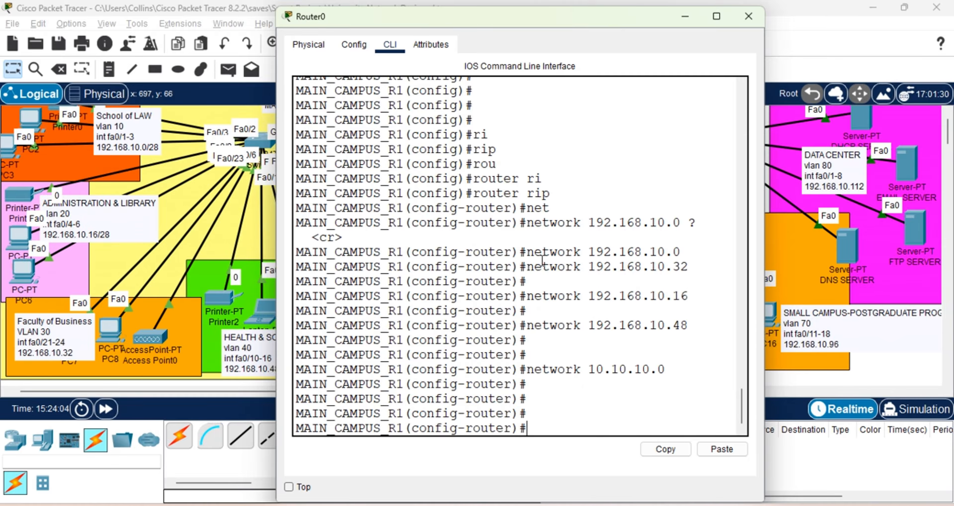
Turn off automatic route summarization for RIP on the main campus router.
type("no au")
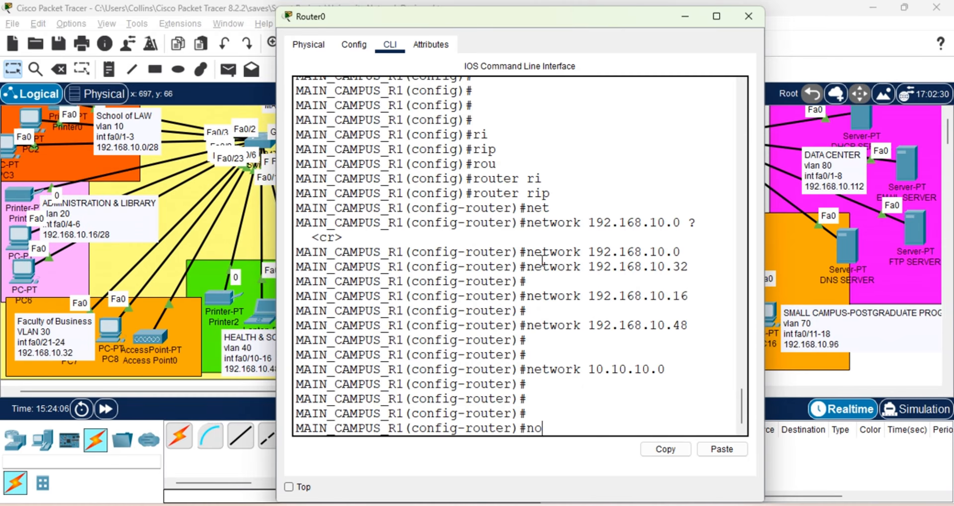
key("Tab")
key("Return")
key("Return")
key("Return")
key("Return")
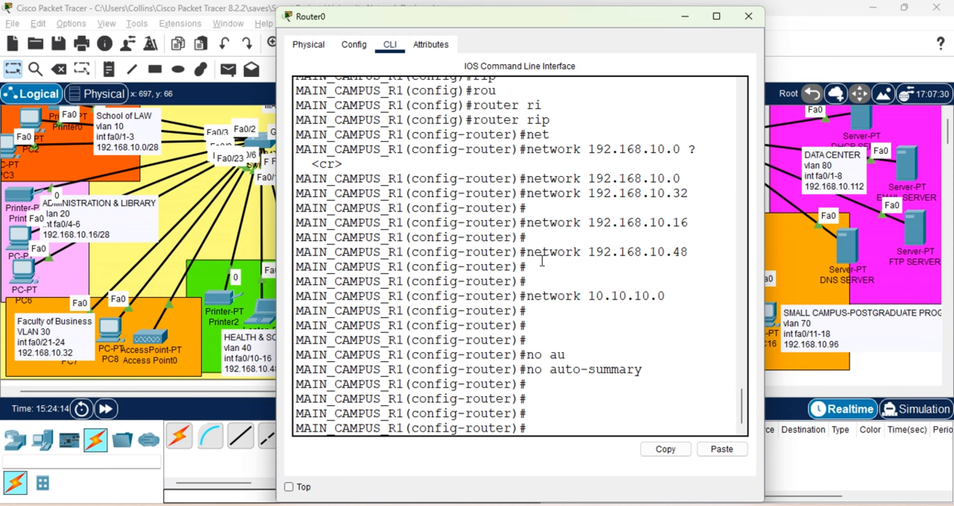
Advertise network 192.168.10.64 in the main campus router's RIP configuration.
key("Up")
key("Up")
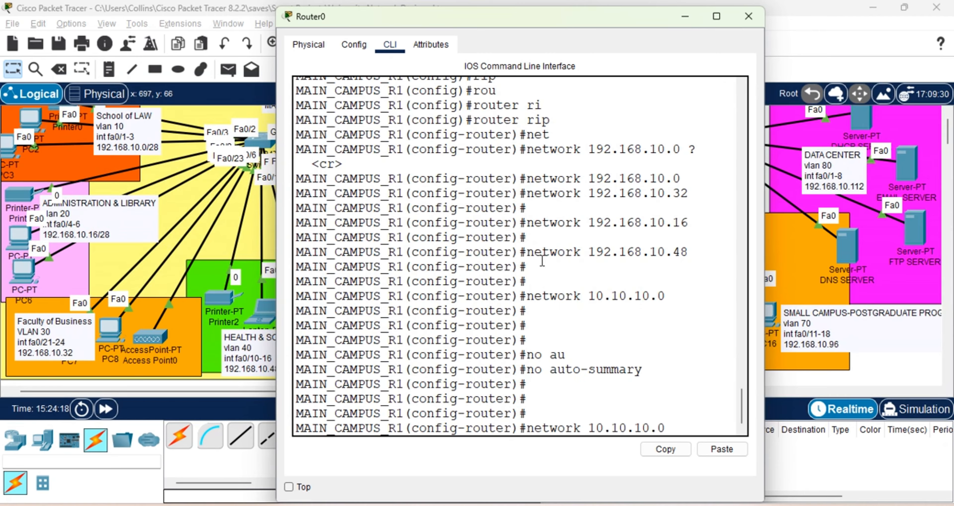
key("Up")
key("BackSpace")
key("BackSpace")
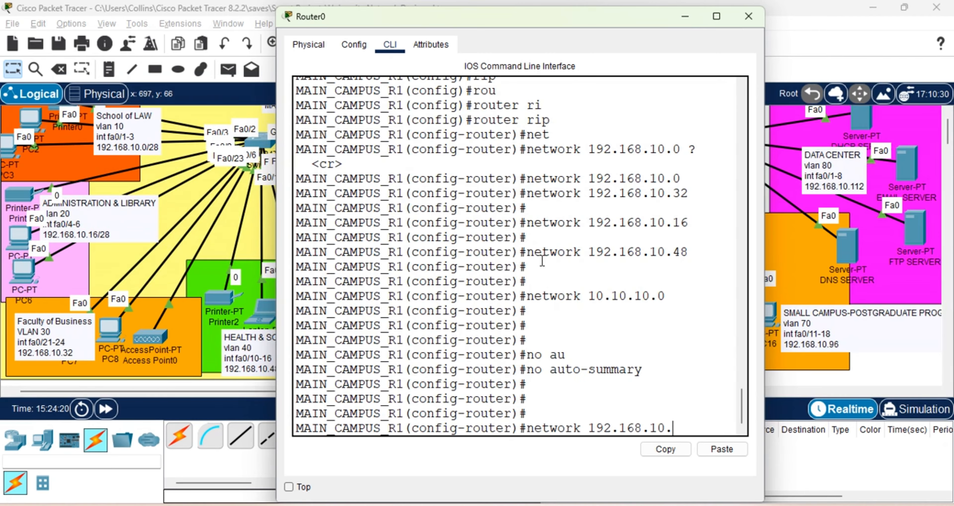
type("64")
key("Return")
key("Return")
key("Return")
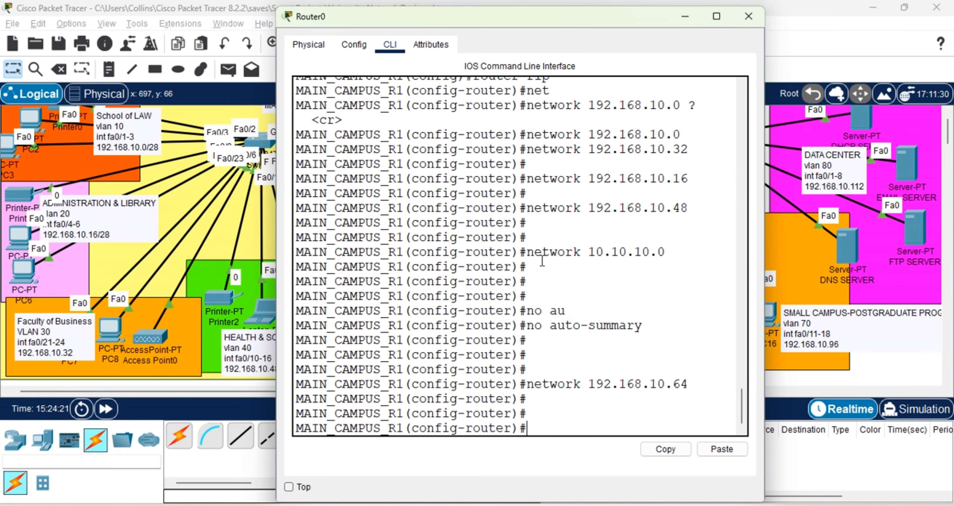
Advertise network 192.168.10.80 in the main campus router's RIP configuration.
key("Up")
key("BackSpace")
key("BackSpace")
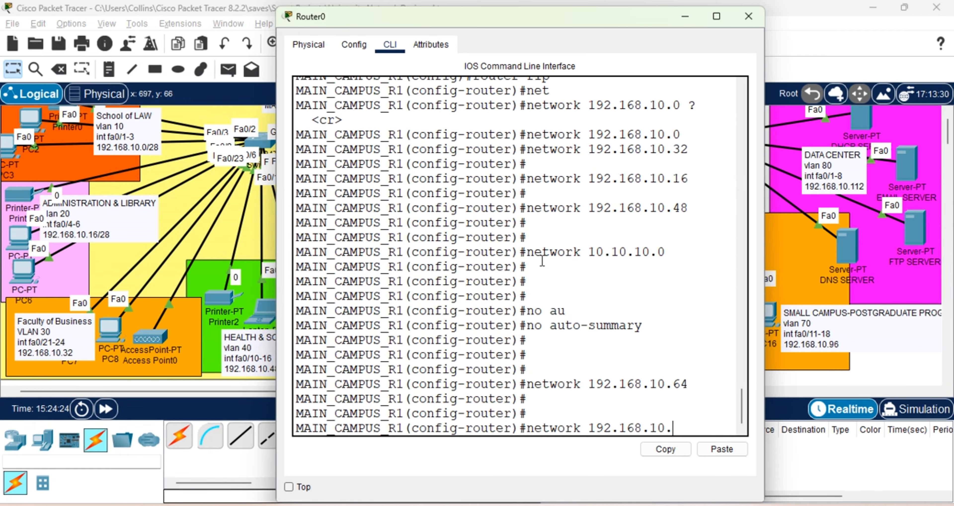
type("80")
key("Return")
key("Return")
key("Return")
key("Return")
End the main campus router's configuration session, save its configuration with wr and minimize its window.
type("end")
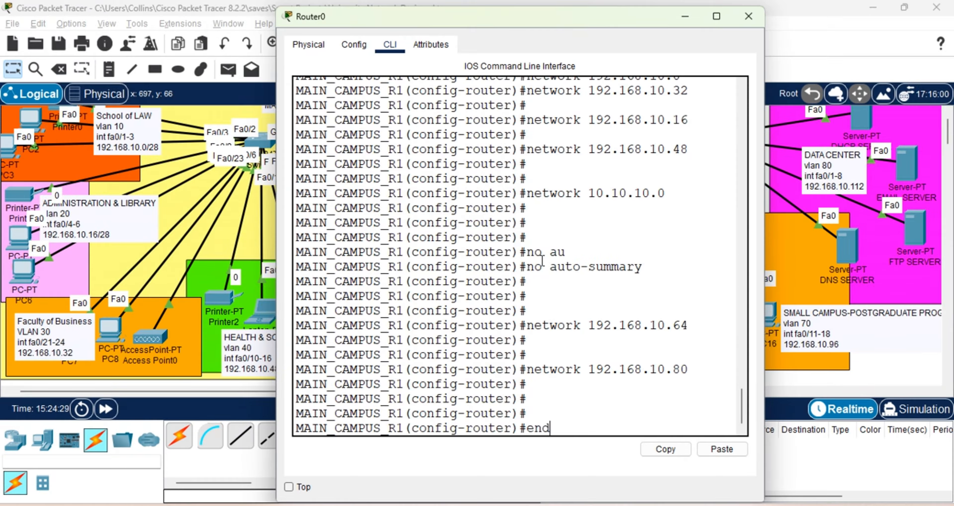
key("Return")
key("Return")
type("wr")
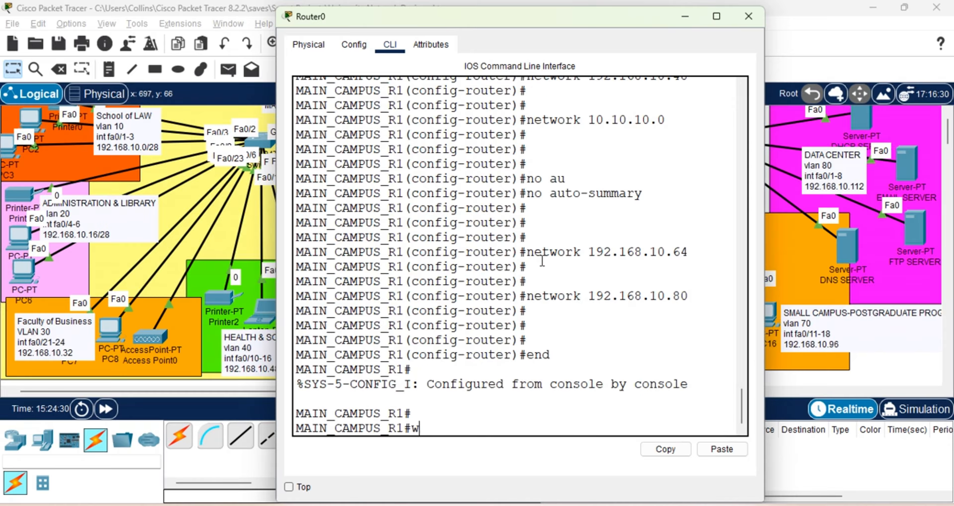
key("Return")
key("Return")
key("Return")
key("Return")
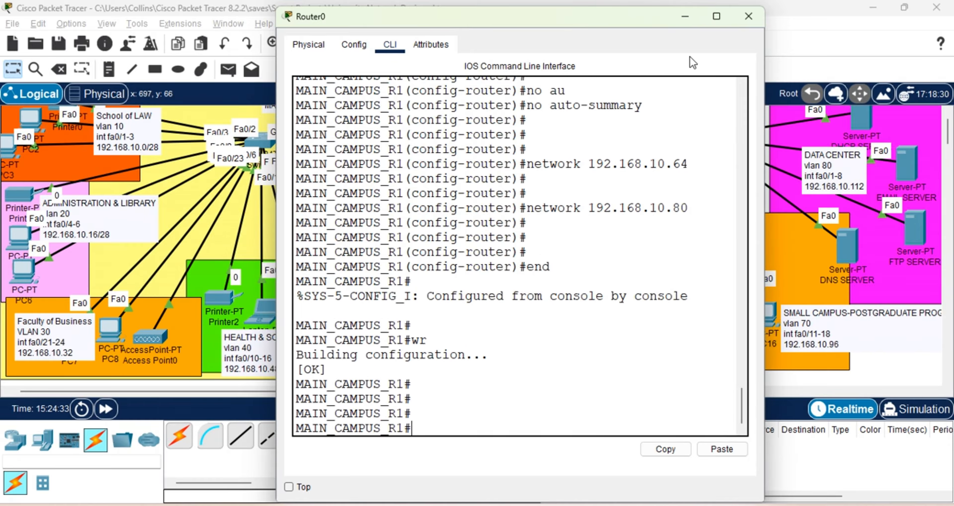
left_click(686, 18)
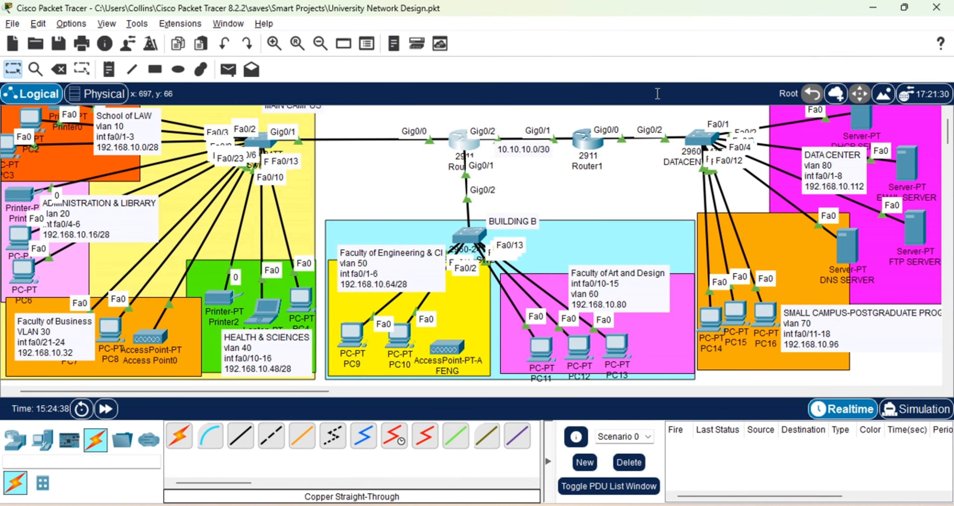
Open the command line of the data center router, Router1, and enter global configuration mode.
left_click(587, 149)
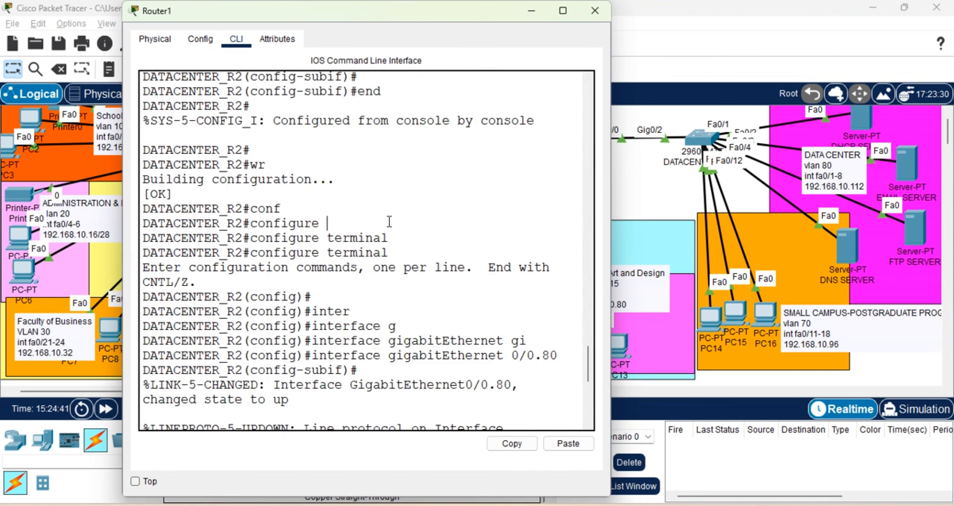
key("Return")
key("Return")
key("Return")
key("Return")
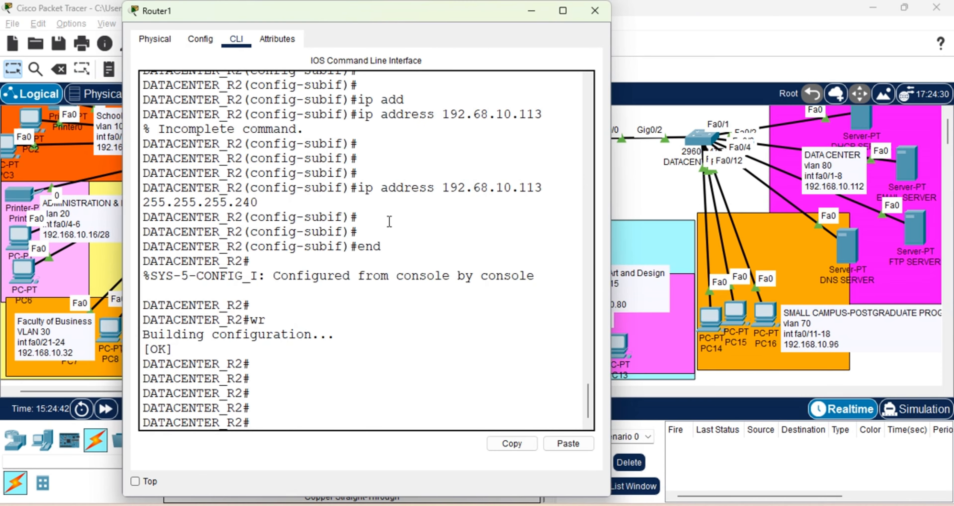
type("conf")
key("Tab")
type("t")
key("Tab")
key("Return")
key("Return")
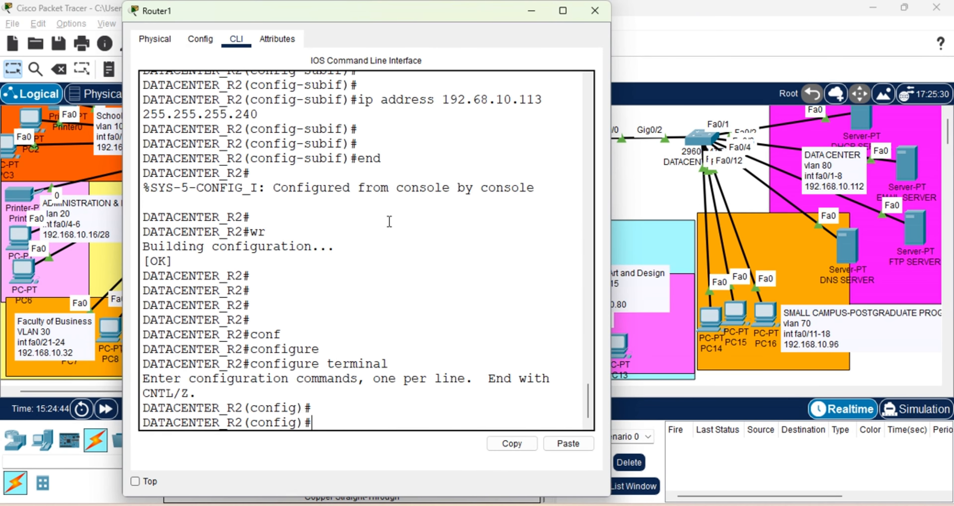
Start RIP routing on the data center router and advertise network 10.10.10.0.
type("rou")
key("Tab")
type("ri")
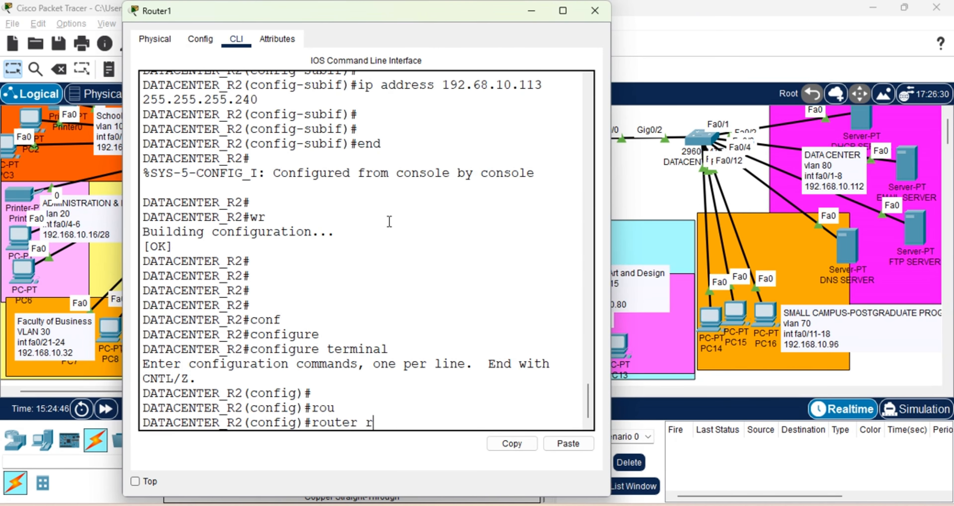
key("Tab")
key("Return")
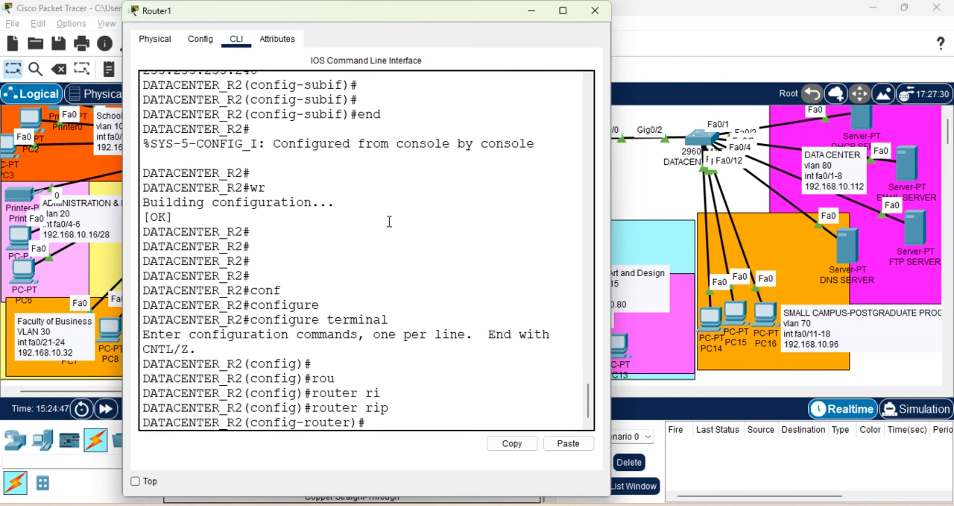
type("net")
key("Tab")
type("10")
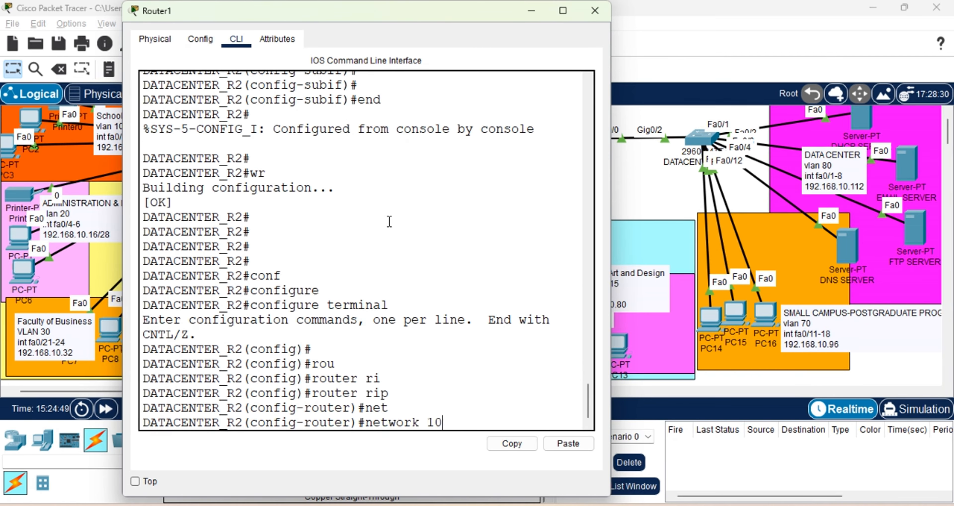
type(".10.10.0")
key("Return")
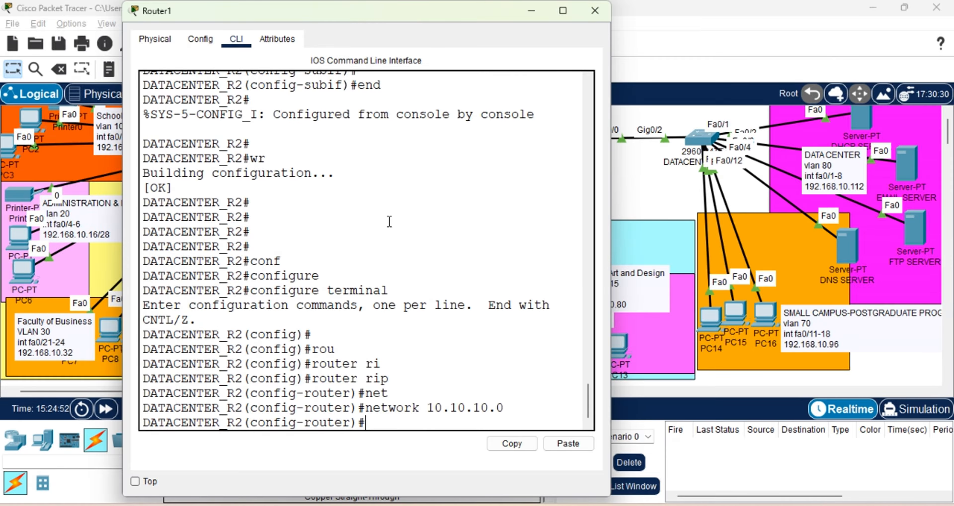
Advertise the data center network 192.168.10.112 in RIP on Router1.
type("net")
key("Tab")
type("192.168")
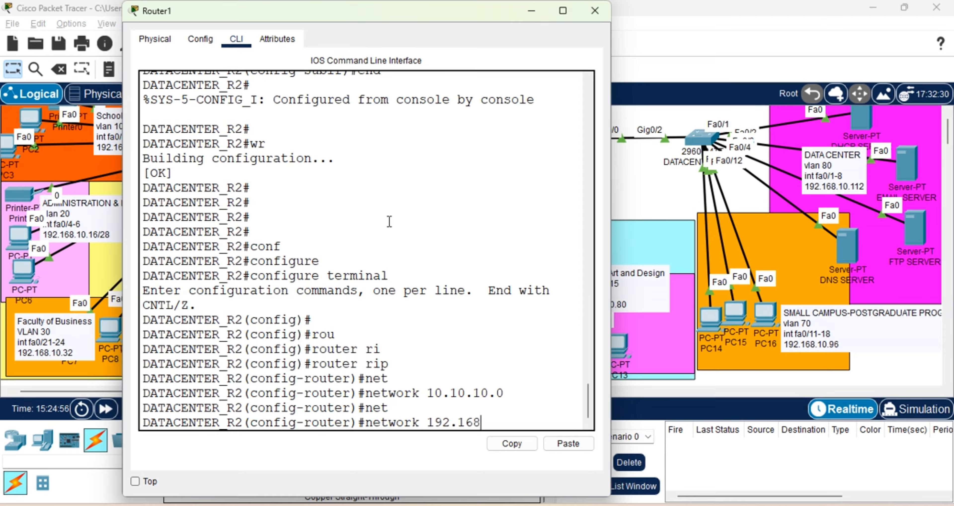
type(".10.112")
key("Return")
key("Return")
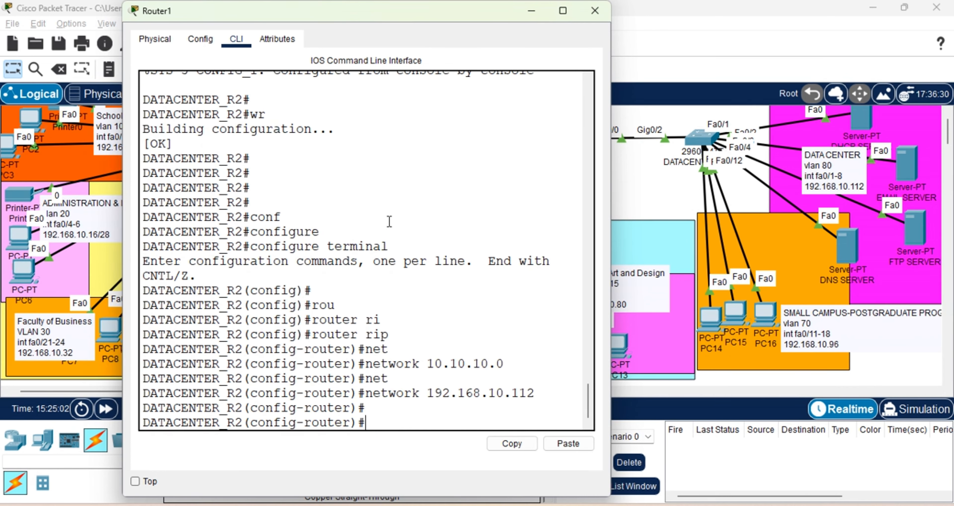
Advertise the small campus network 192.168.10.96 in RIP on Router1.
key("Up")
key("BackSpace")
key("BackSpace")
key("BackSpace")
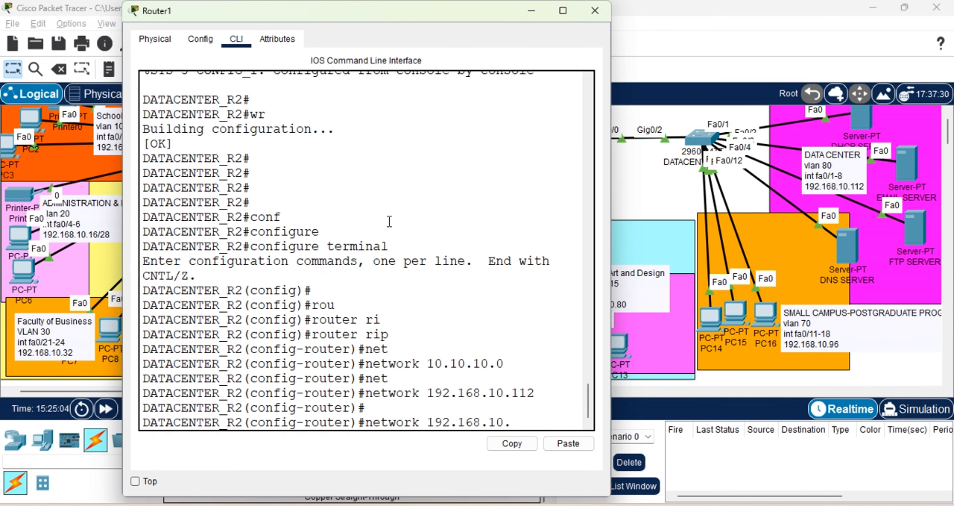
type("96")
key("Return")
key("Return")
key("Return")
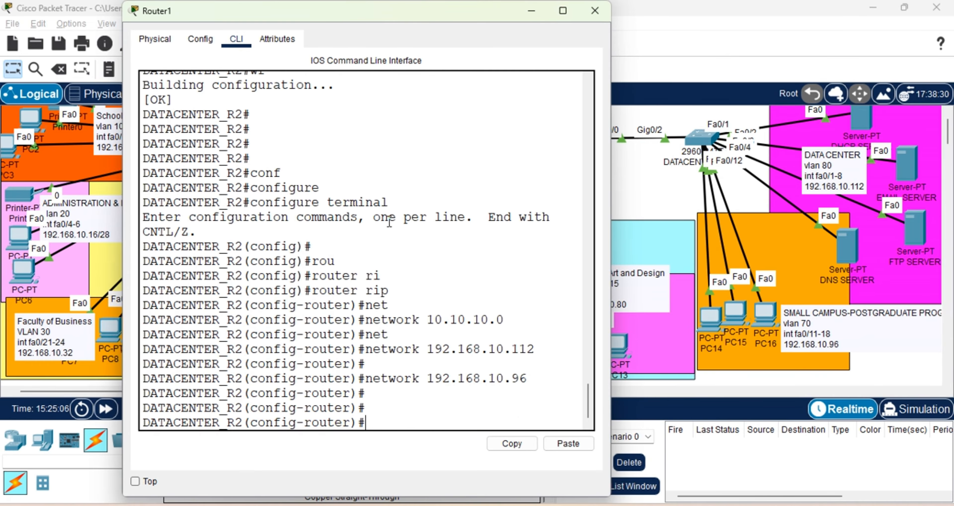
Turn off automatic route summarization for RIP on the data center router.
type("no au")
key("Tab")
key("Return")
key("Return")
key("Return")
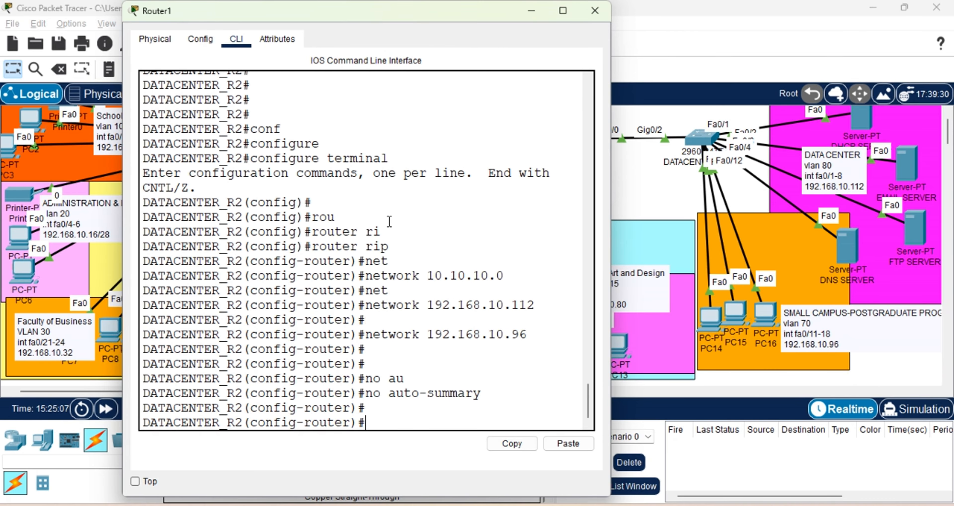
End the data center router's configuration session and save its configuration with wr.
type("end")
key("Return")
key("Return")
key("Return")
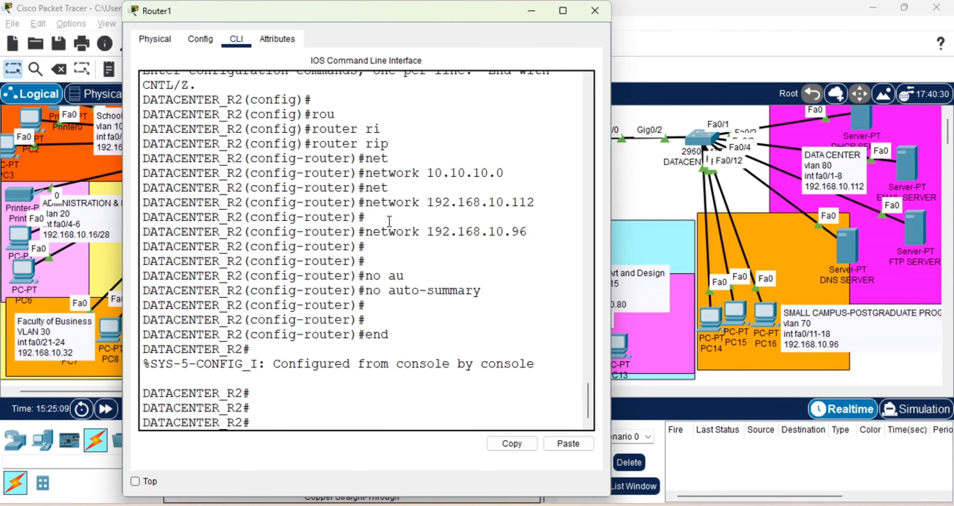
type("wr")
key("Return")
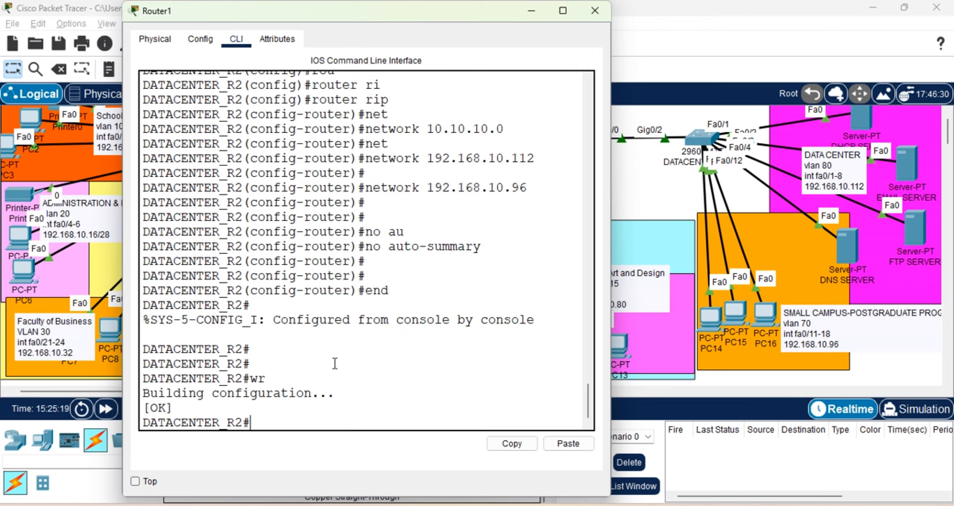
key("Return")
key("Return")
key("Return")
key("Return")
type("end")
key("Return")
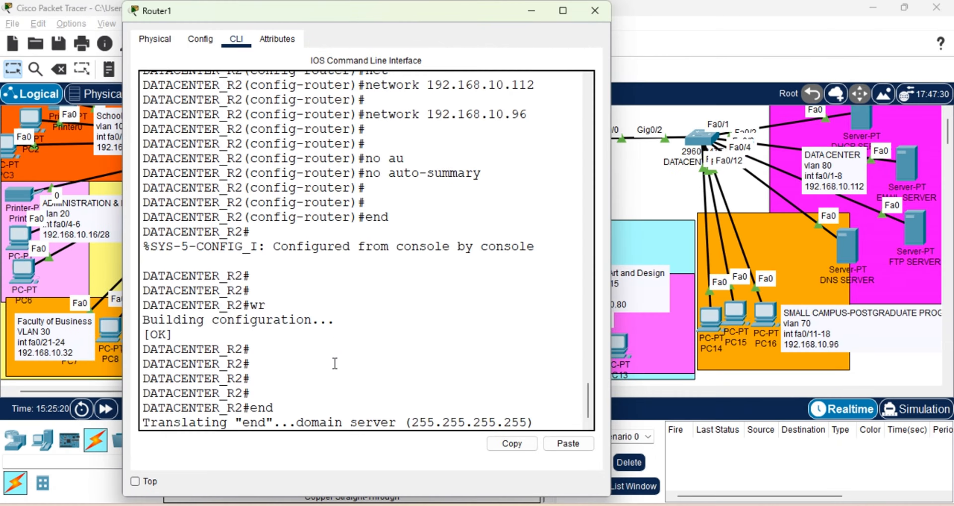
key("ctrl+shift+6")
key("Return")
key("Return")
key("Return")
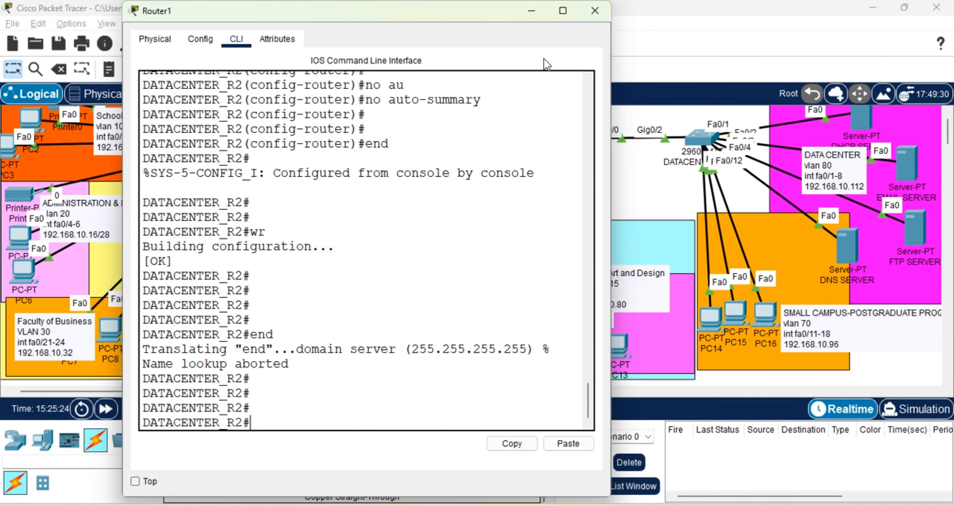
Close the data center router's window and save the University Network Design project.
left_click(595, 11)
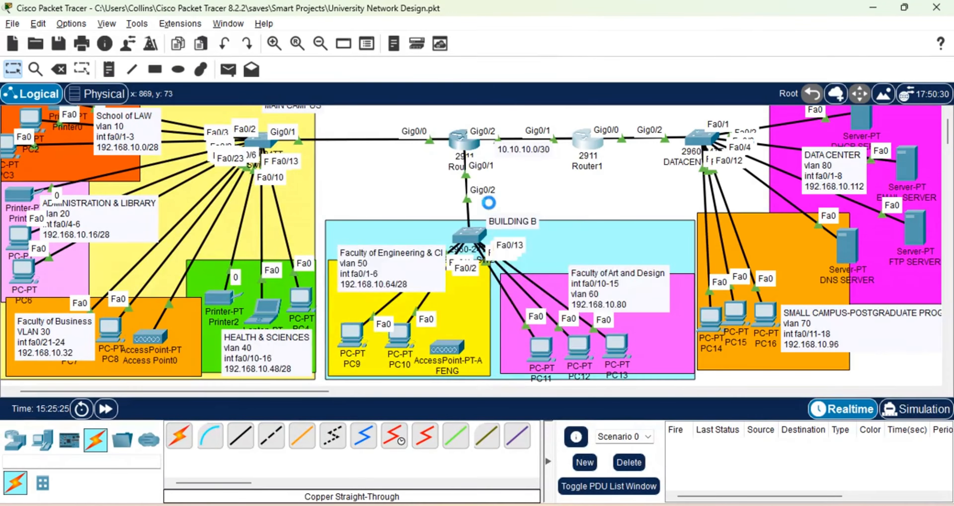
key("ctrl+s")
mouse_move(346, 337)
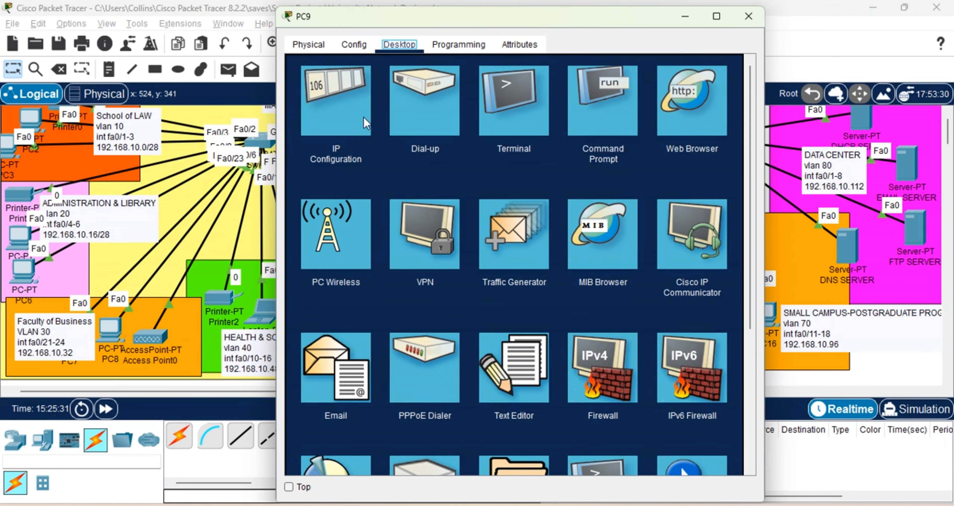
Request an IPv4 address for PC9 over DHCP, toggling its IP configuration to Static and back to DHCP twice.
left_click(351, 122)
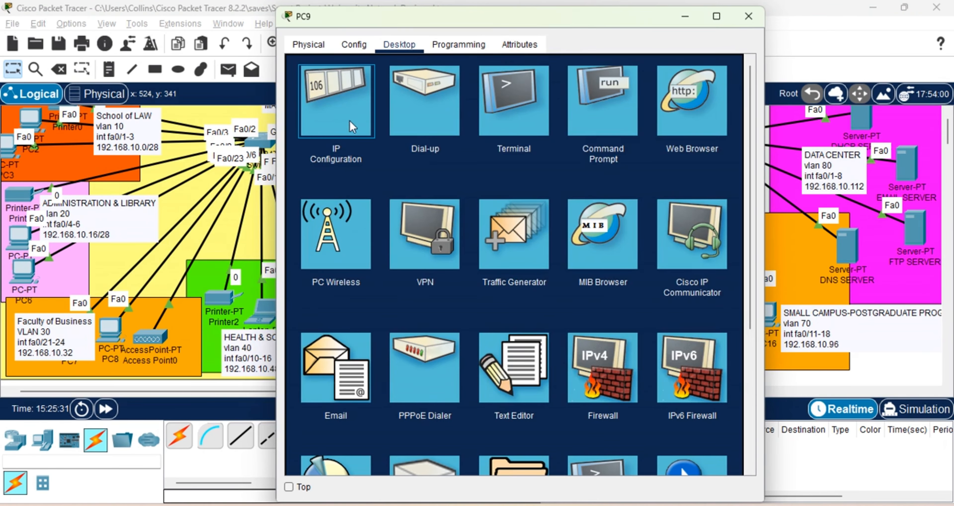
left_click(321, 124)
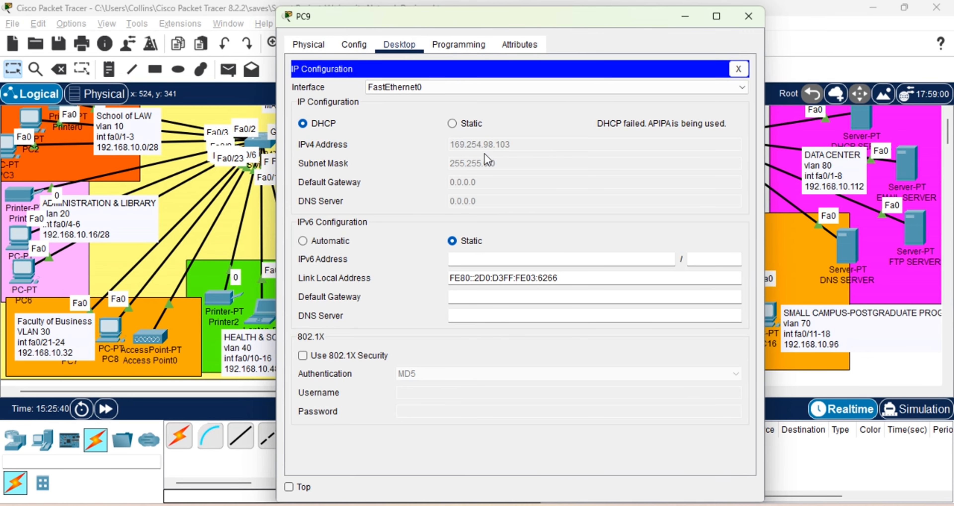
left_click(452, 124)
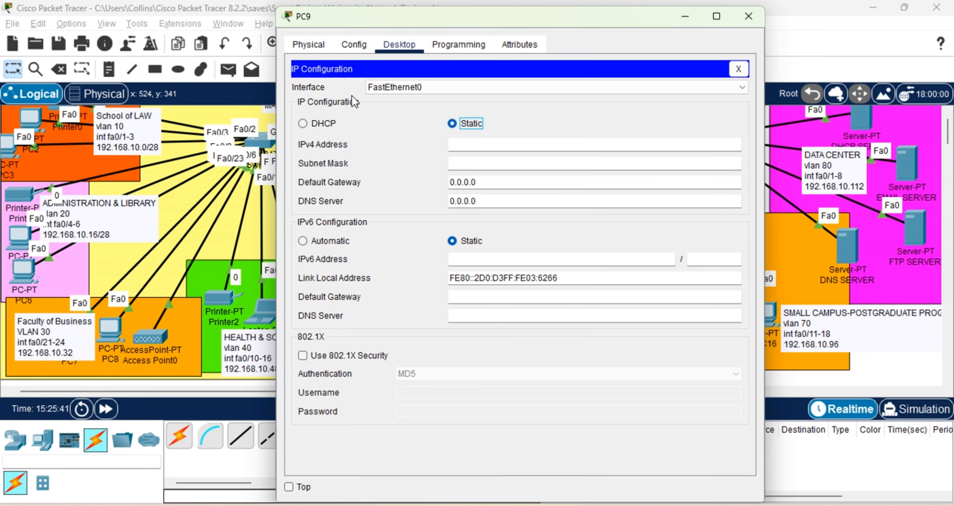
left_click(326, 124)
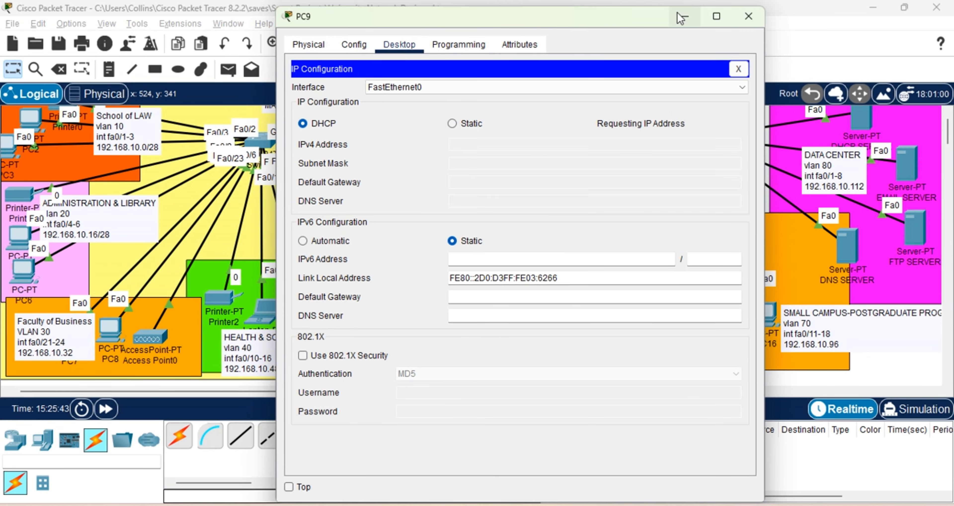
left_click(685, 16)
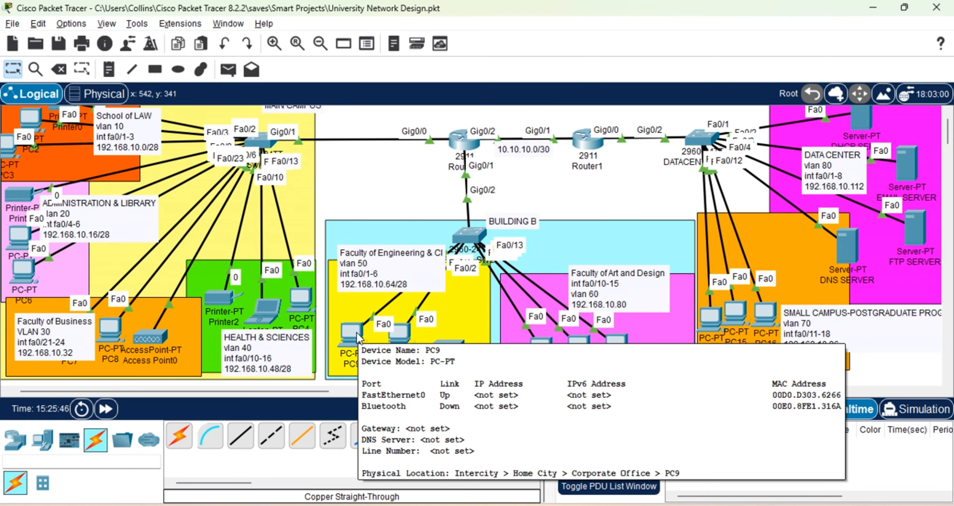
left_click(357, 332)
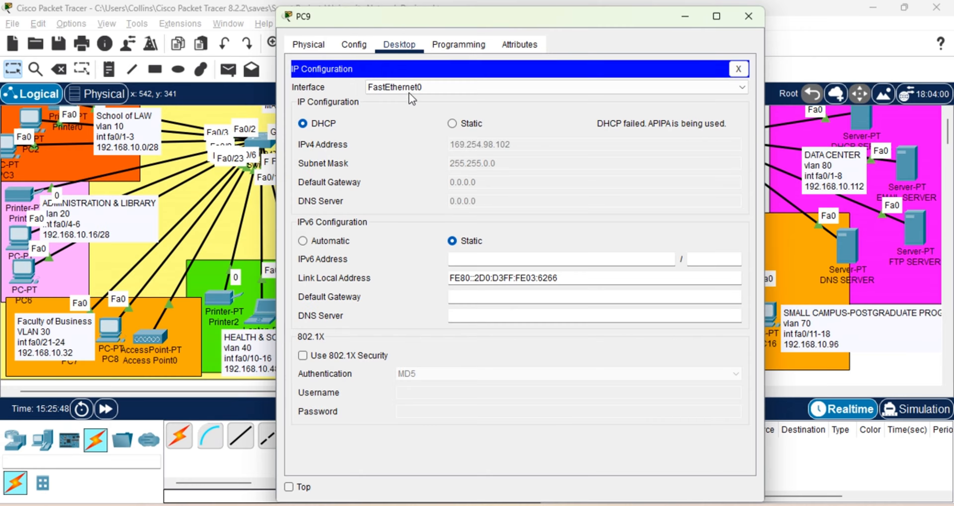
left_click(452, 123)
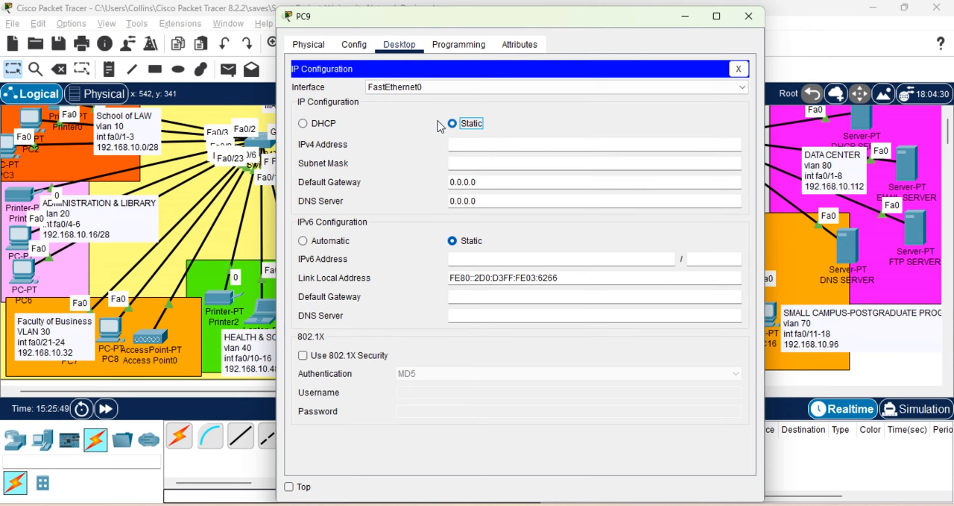
left_click(324, 123)
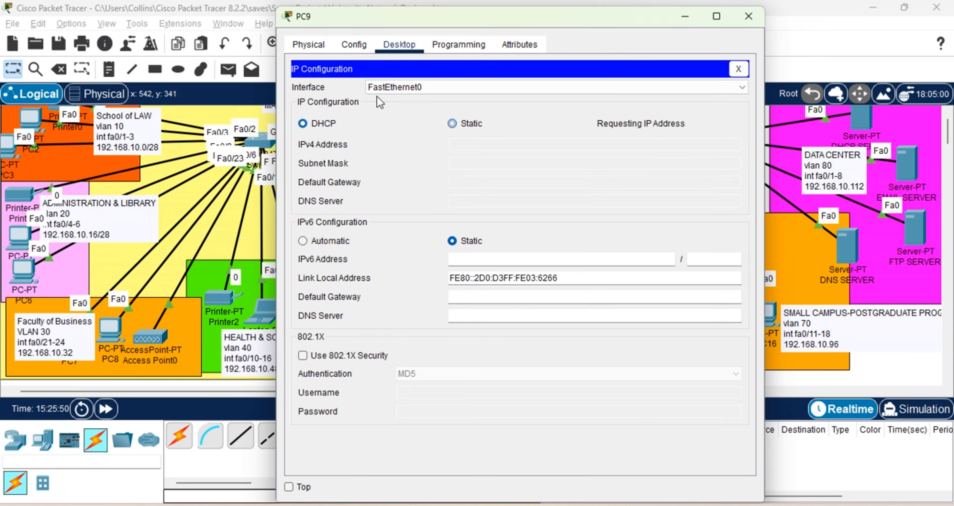
left_click(686, 17)
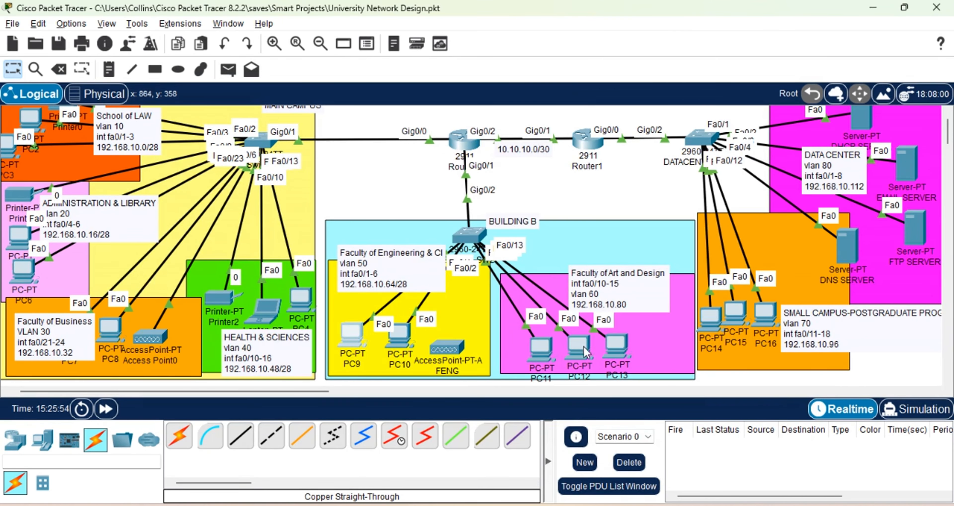
Ping 192.168.10.115 from PC12's command prompt, stopping the test early and minimizing the PC12 window.
mouse_move(578, 352)
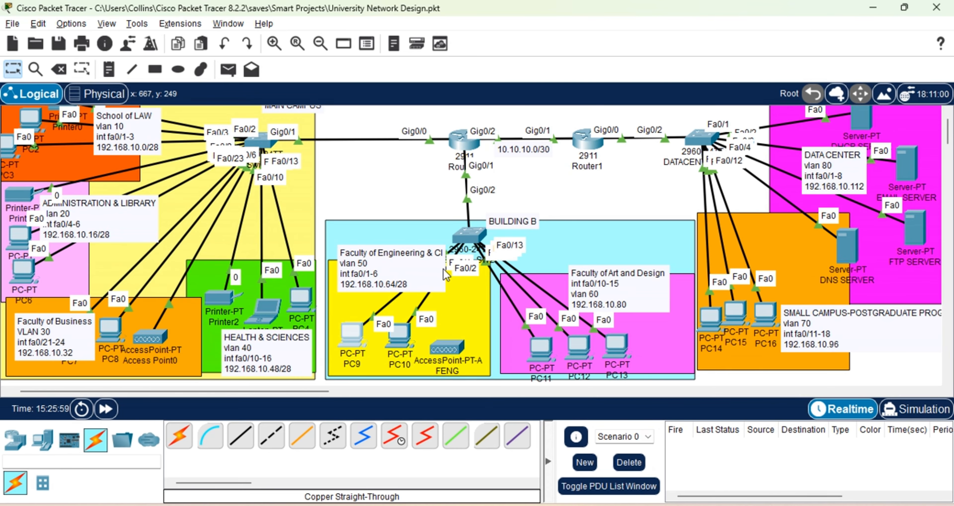
mouse_move(352, 338)
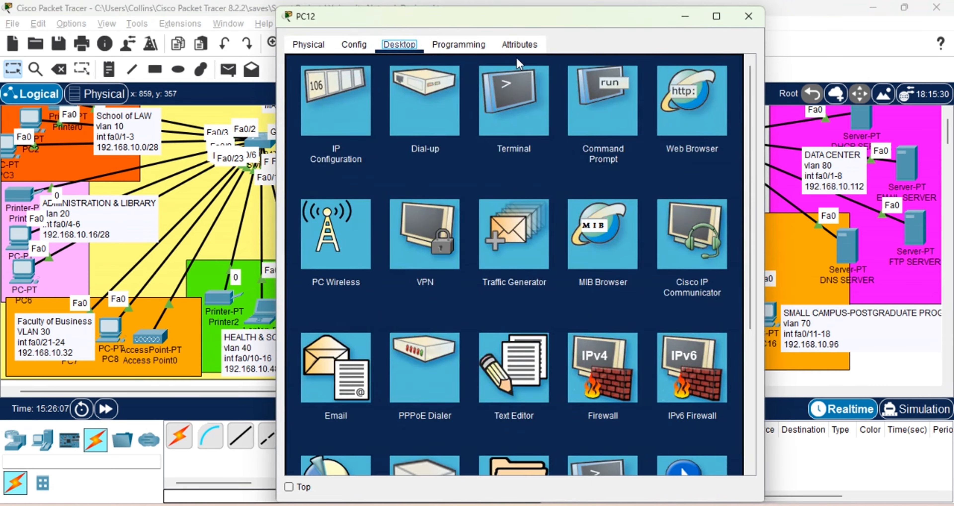
left_click(614, 118)
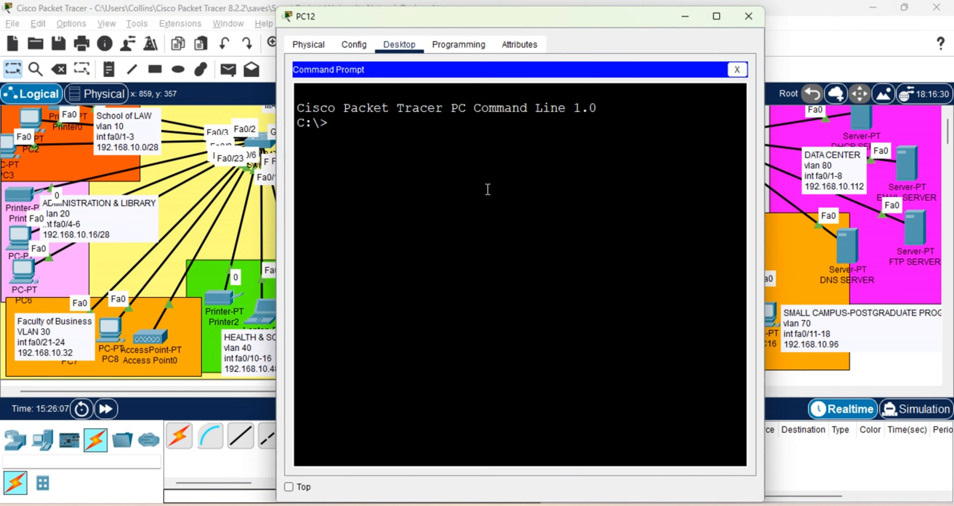
type("ping 192.168")
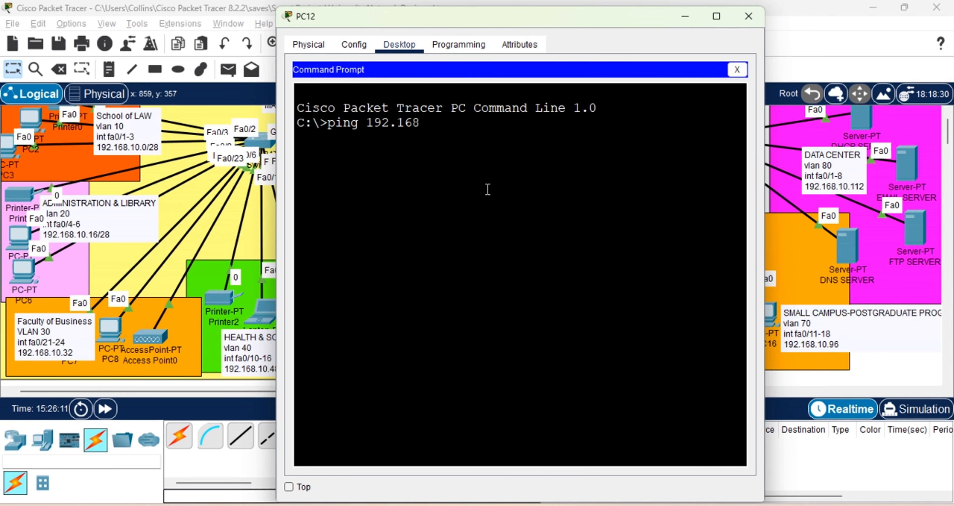
type(".10.115")
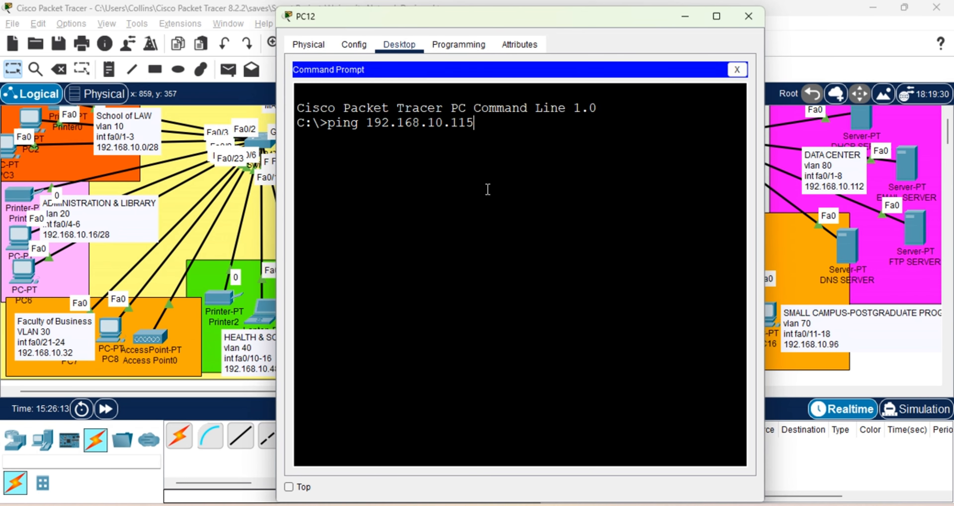
key("Return")
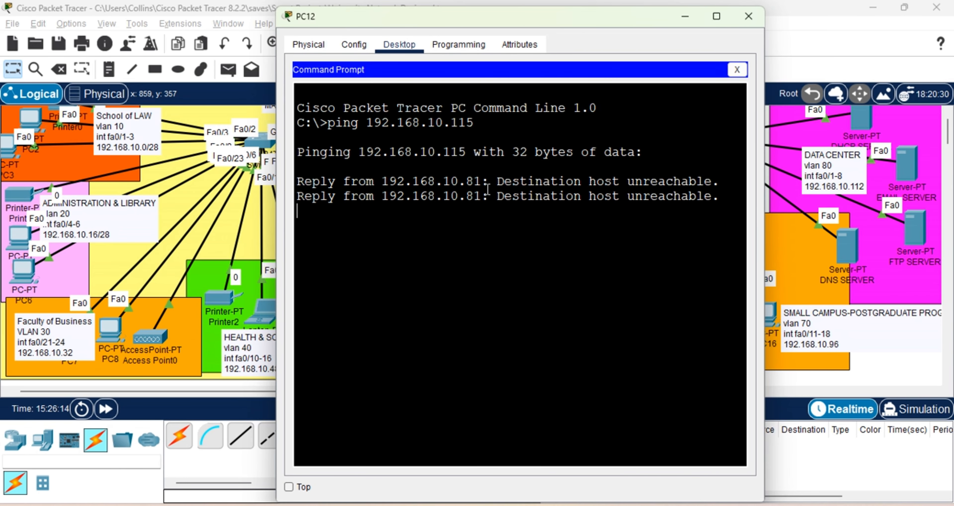
key("ctrl+c")
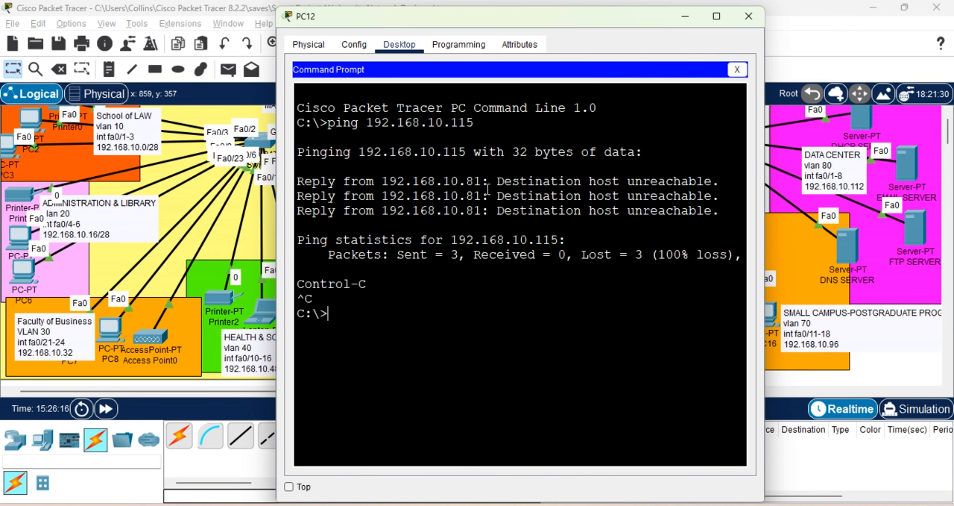
left_click(685, 17)
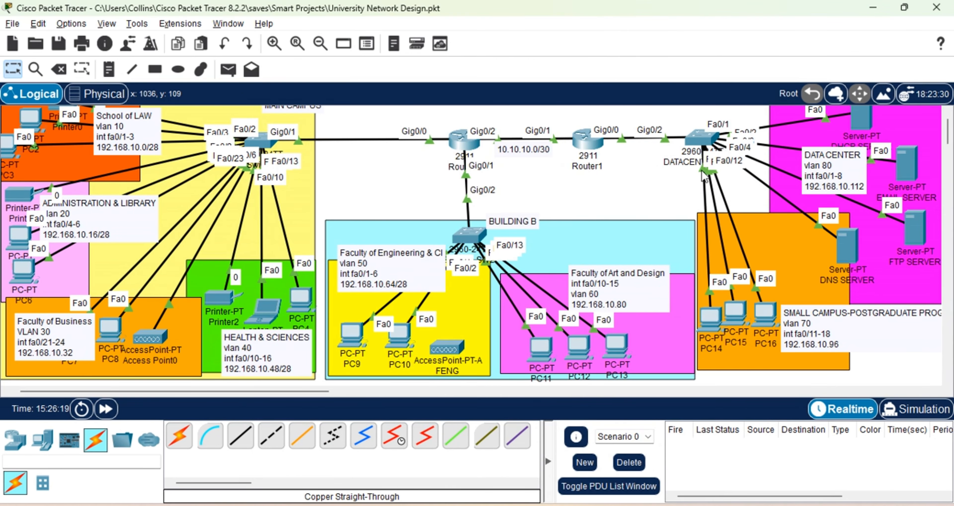
Open the data center switch's command line and enter global configuration mode through privileged mode.
mouse_move(699, 141)
mouse_move(837, 254)
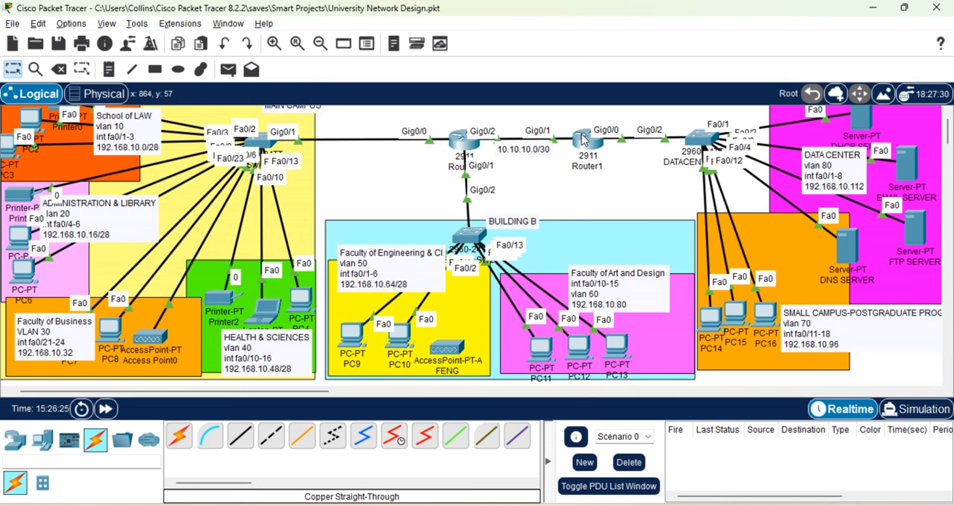
mouse_move(585, 141)
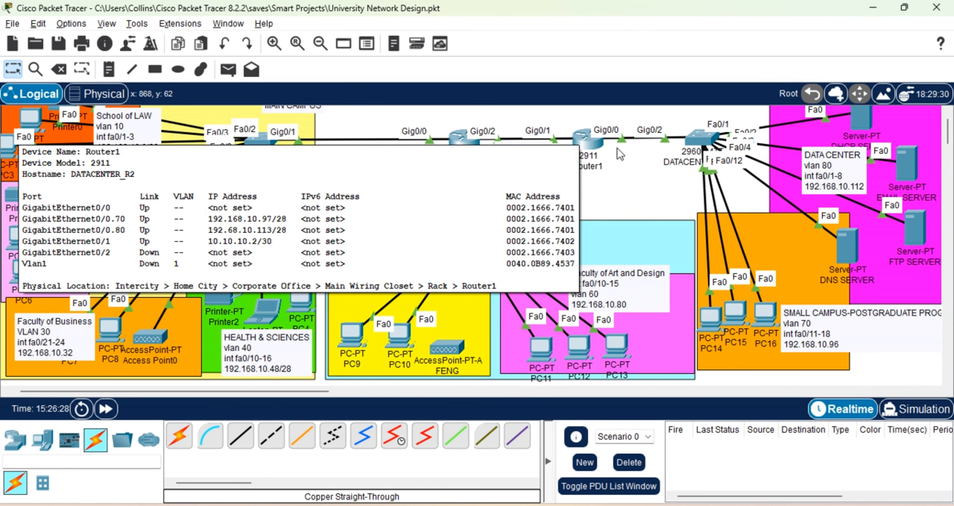
left_click(694, 143)
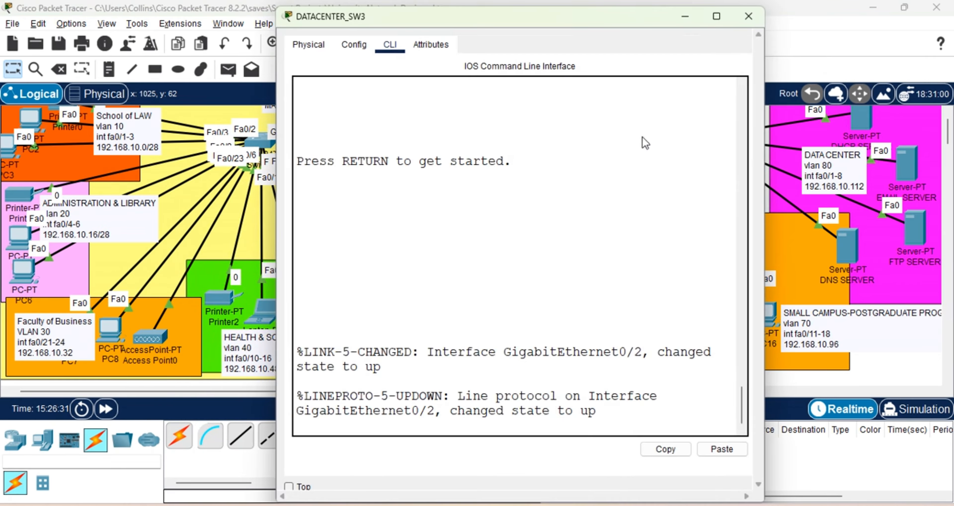
key("Return")
key("Return")
key("Return")
type("e")
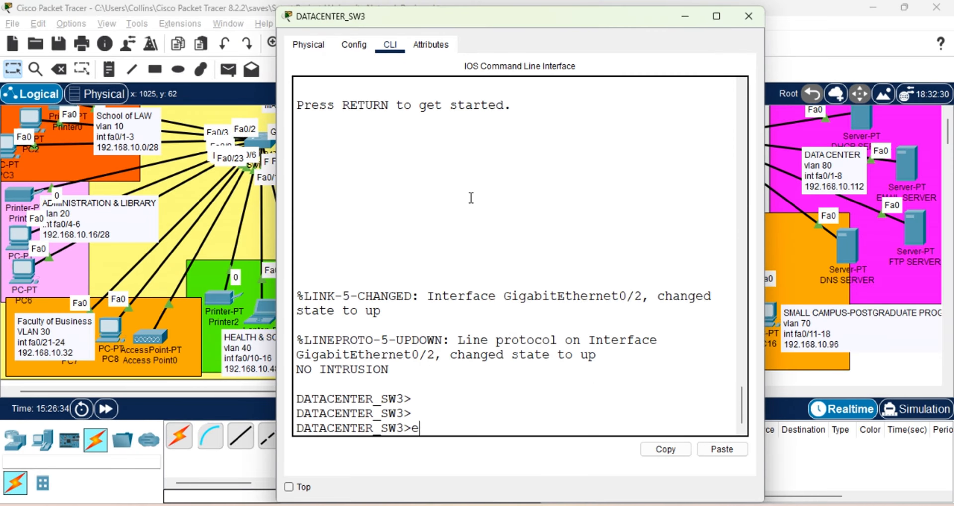
type("n")
key("Tab")
key("Return")
key("Return")
key("Return")
type("conf")
key("Tab")
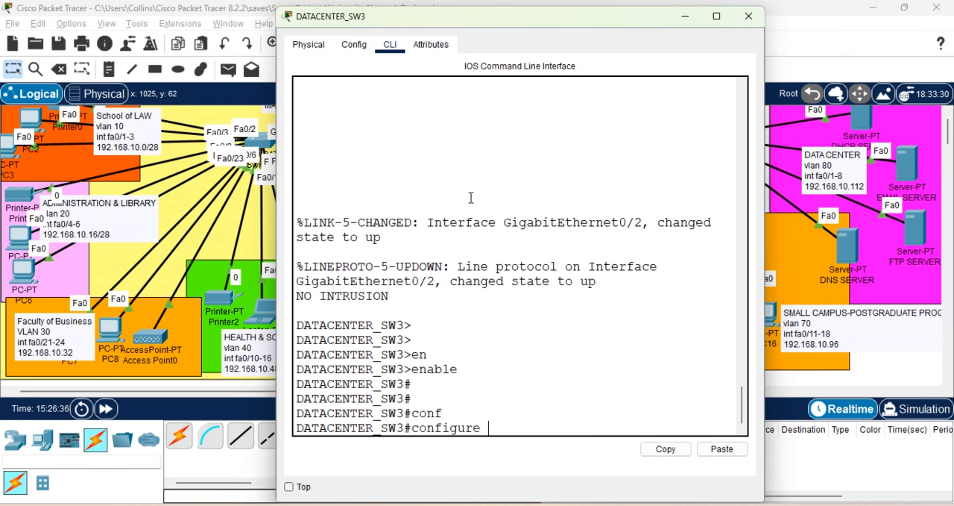
key("Tab")
key("Return")
key("Return")
Create the VLAN 70 interface on the data center switch with IP address 192.168.10.99 and subnet mask 255.255.255.240.
type("int v")
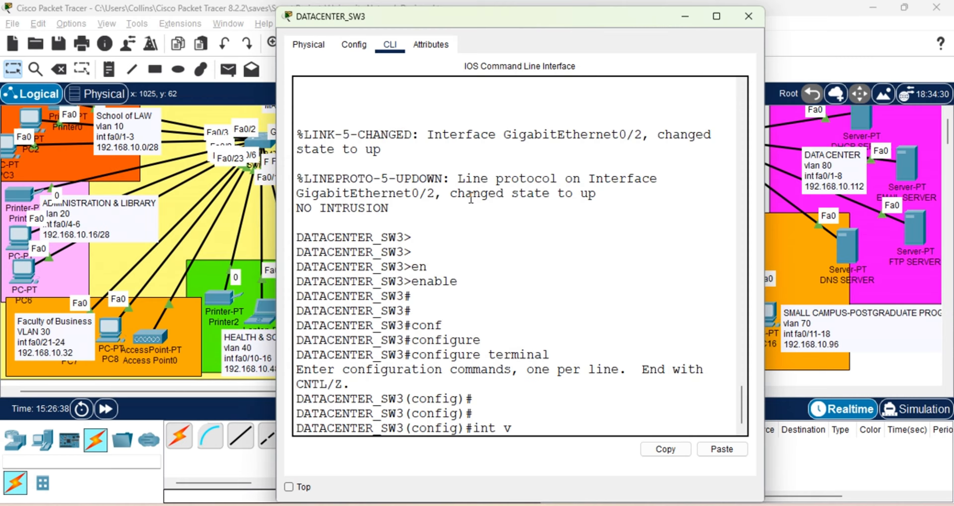
type("la")
key("Tab")
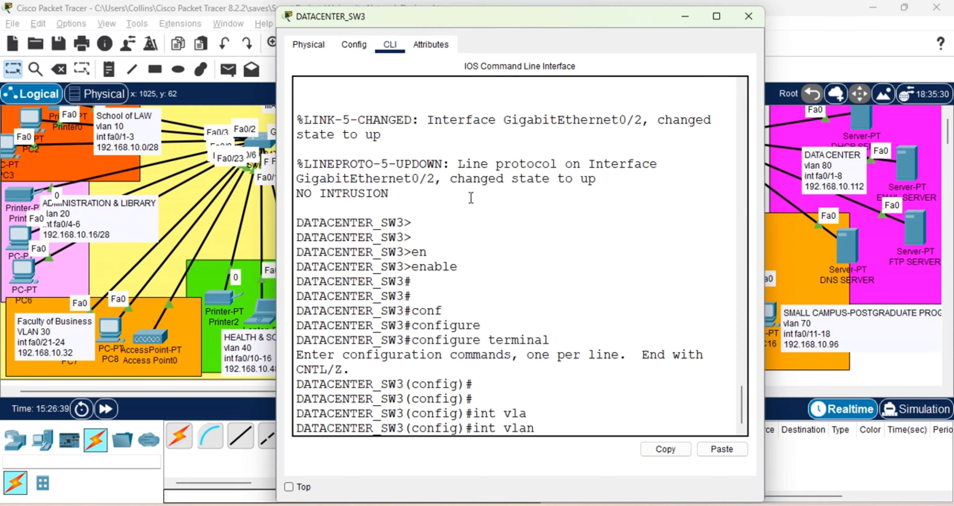
type("70")
key("Return")
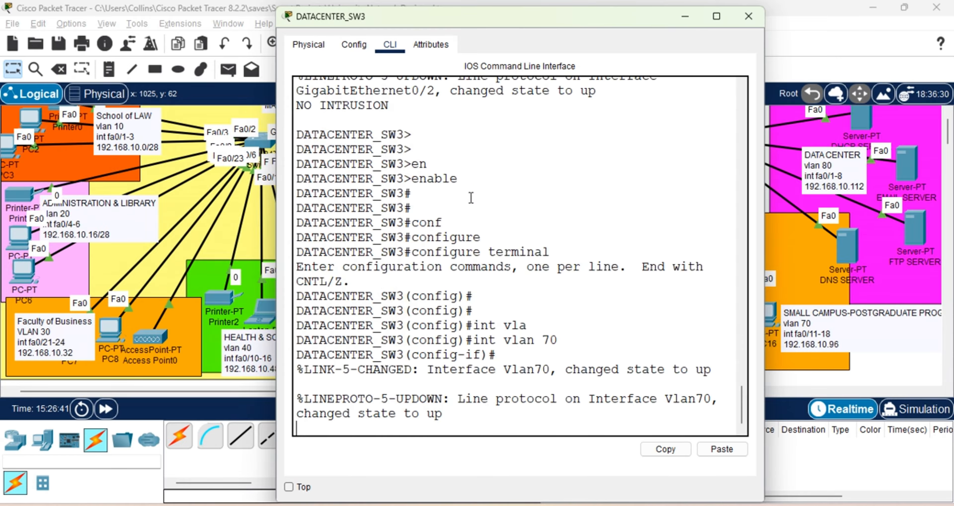
key("Return")
type("ip ad")
key("Tab")
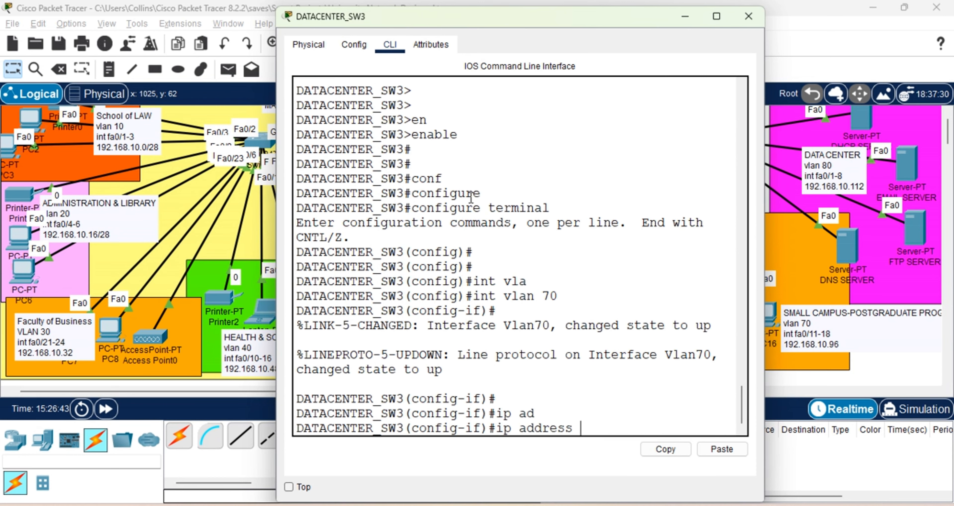
type("192.168.10.99 2")
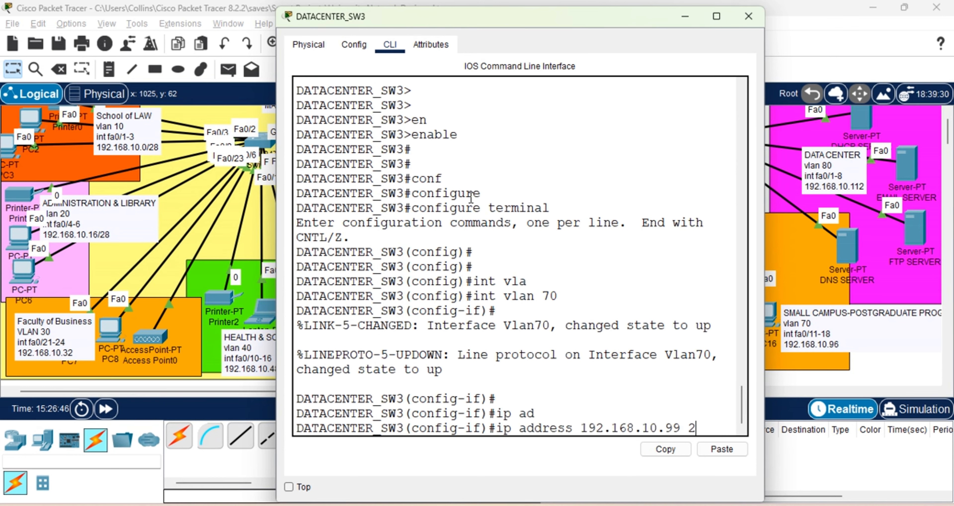
type("55.255")
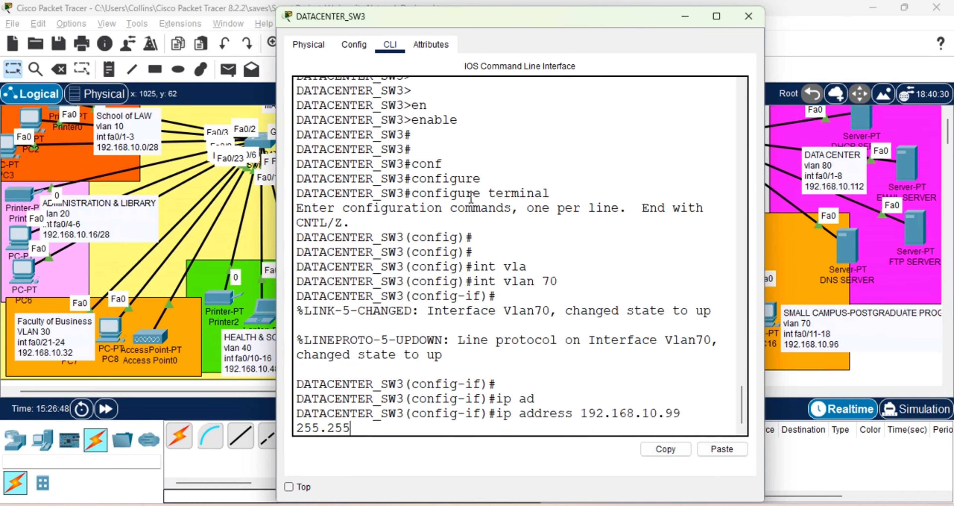
type(".255.240")
key("Return")
key("Return")
key("Return")
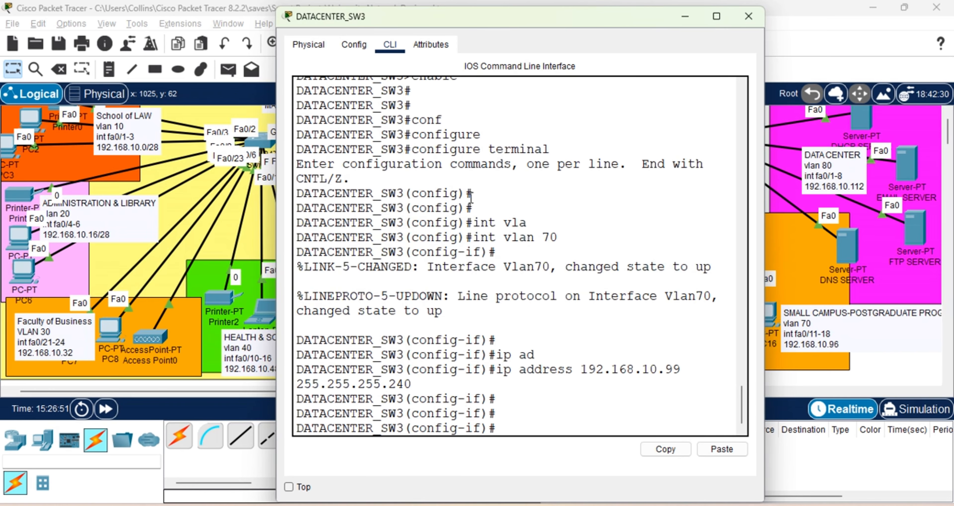
Create the VLAN 80 interface on the data center switch with IP address 192.168.10.114 and subnet mask 255.255.255.240.
type("int vl")
key("Tab")
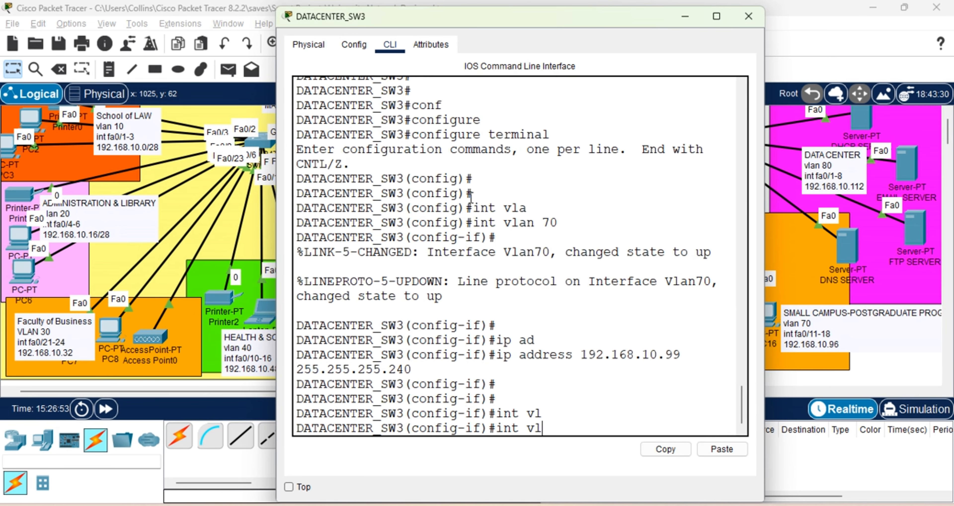
type("an 80")
key("Return")
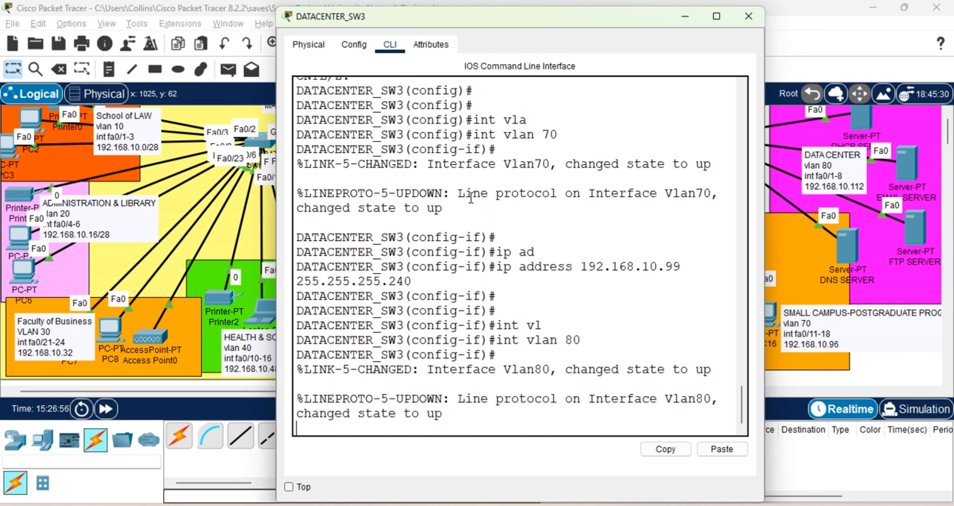
type("ip ad")
key("Tab")
type("192.168.10..")
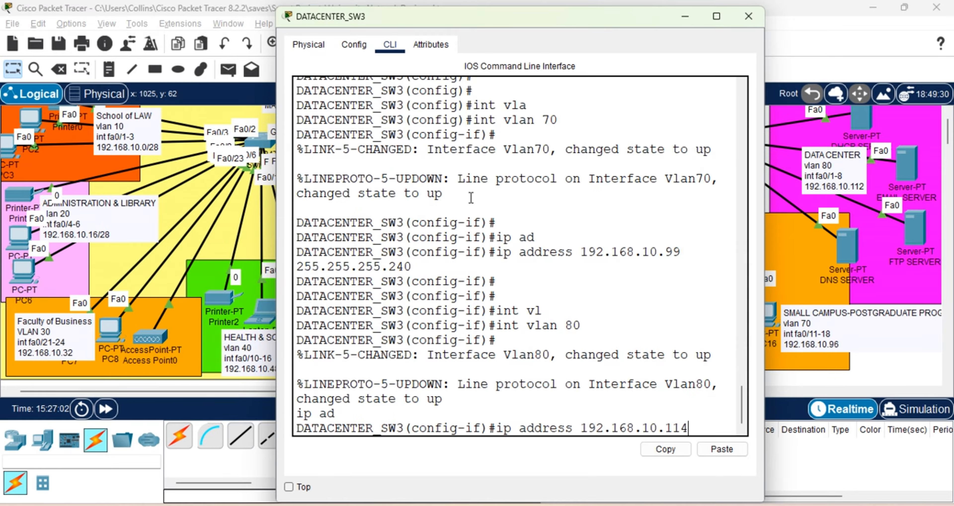
type("14 255.25")
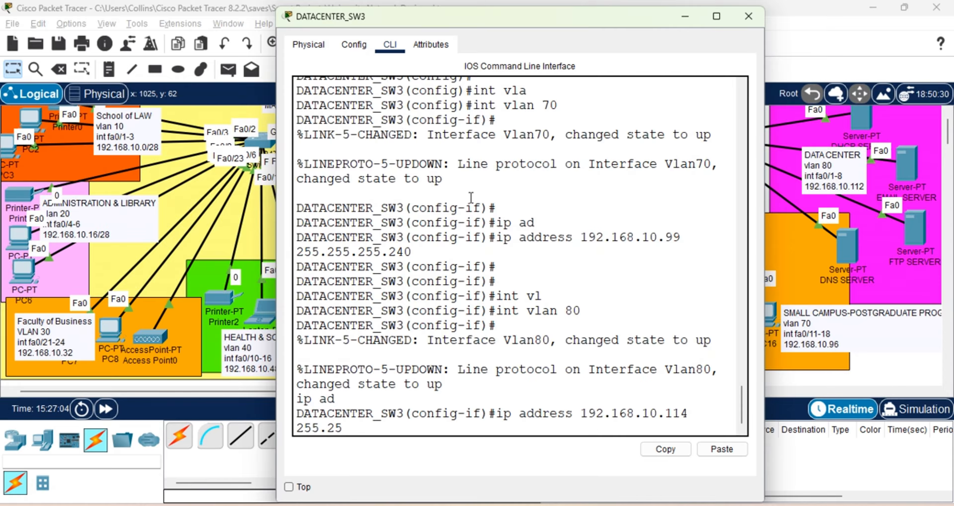
type("5.255.240")
key("Return")
key("Return")
key("Return")
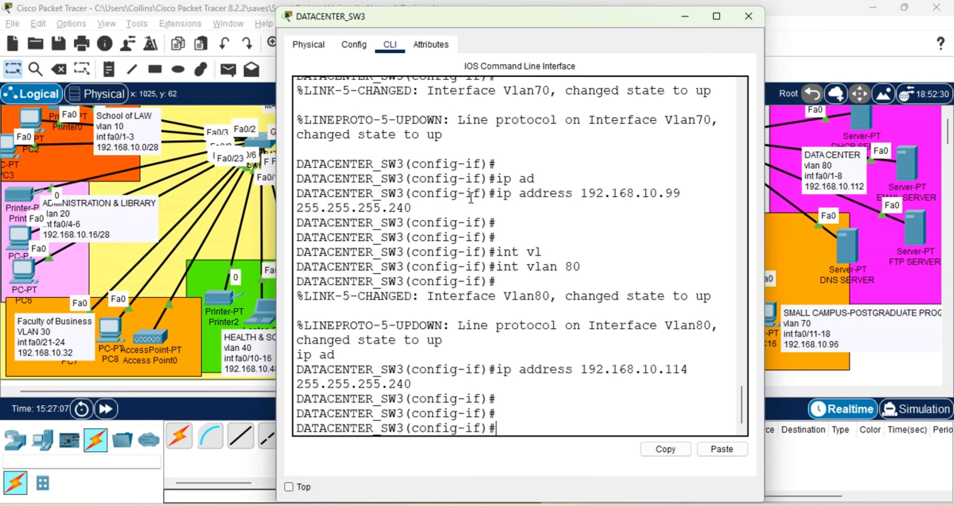
End the data center switch's configuration session and save its configuration with wr.
type("end")
key("Return")
key("Return")
key("Return")
type("wr")
key("Return")
key("Return")
key("Return")
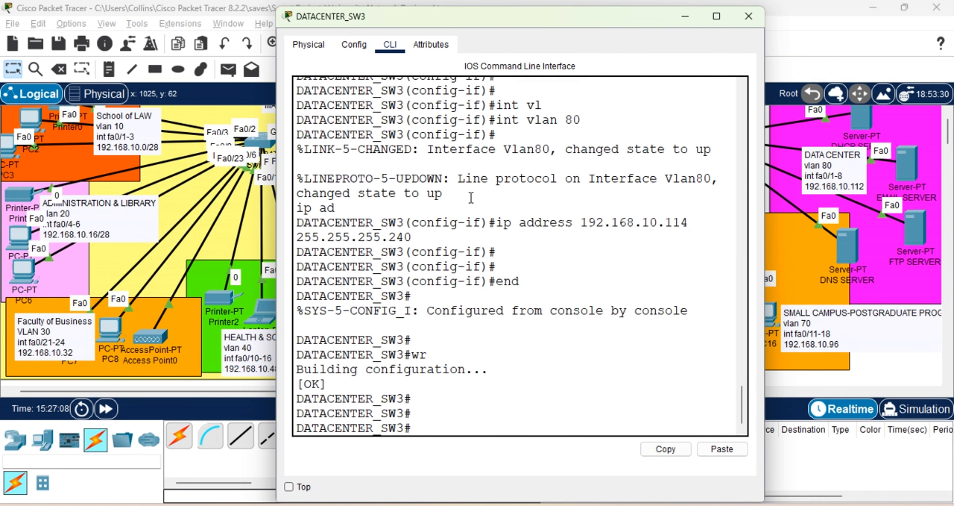
Close the data center switch's window and save the network project.
left_click(749, 16)
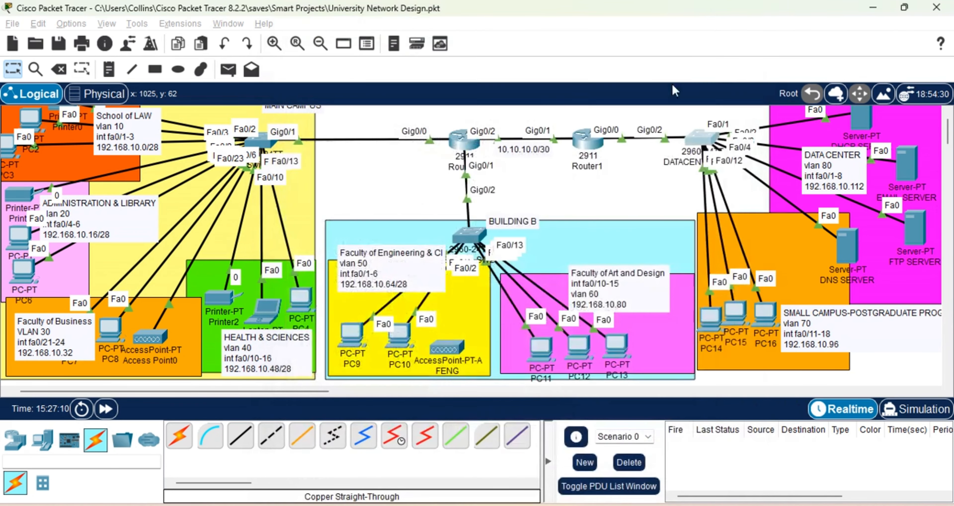
key("ctrl+s")
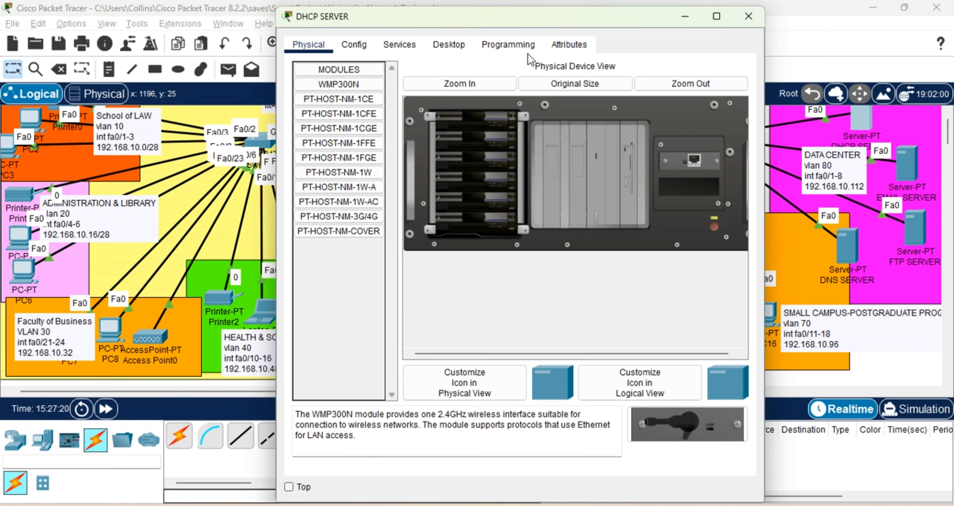
Give the DHCP server static IP 192.168.10.116, subnet mask 255.255.255.240, default gateway 192.168.10.113 and DNS server 192.168.10.115.
left_click(448, 44)
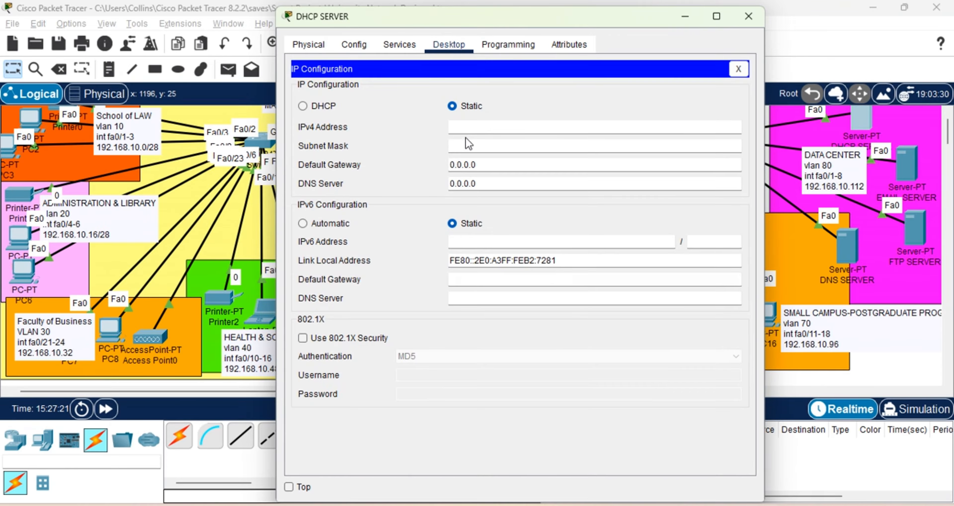
left_click(463, 128)
type("192.168.10.115")
key("Tab")
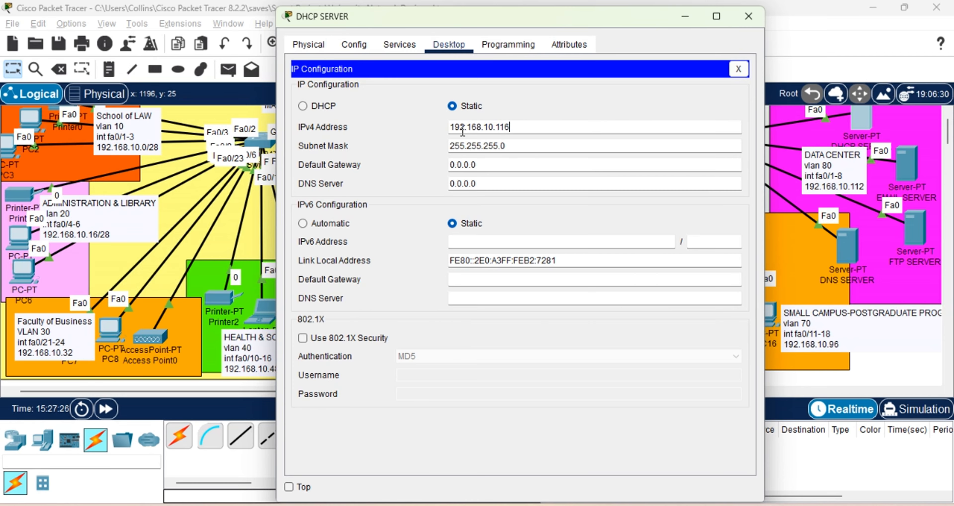
left_click(516, 149)
type("240")
key("Tab")
type("192.168.10.115")
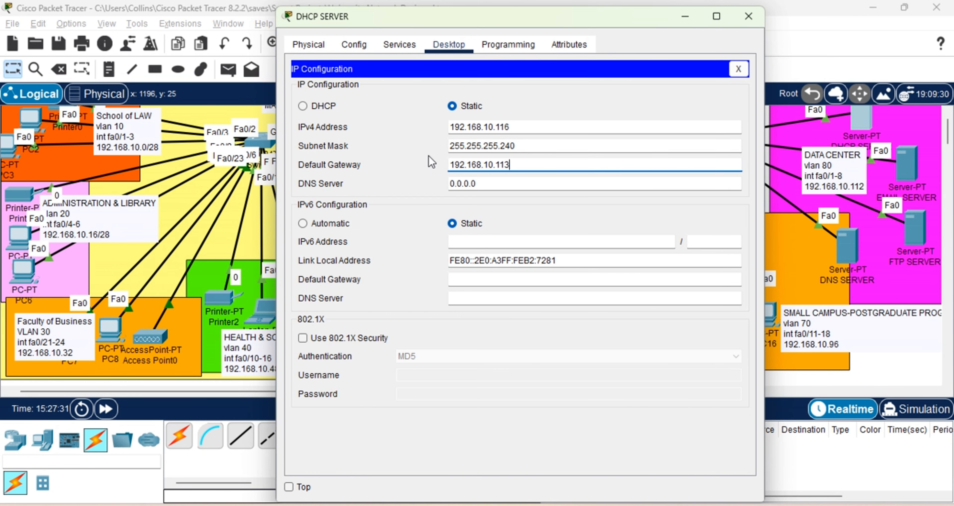
key("Tab")
type("192.168.10.115")
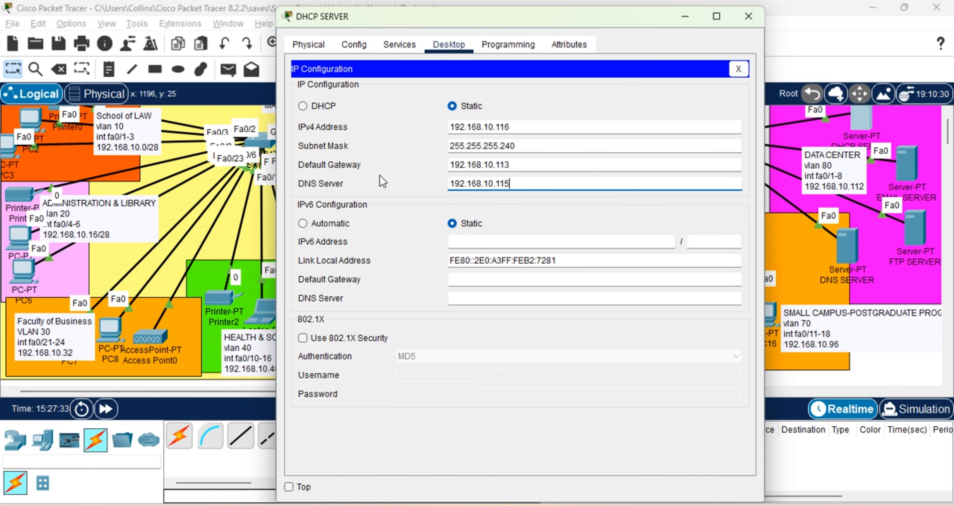
In the DHCP server's DHCP service, set serverPool's default gateway to 192.168.10.113 and DNS server to 192.168.10.115.
left_click(397, 45)
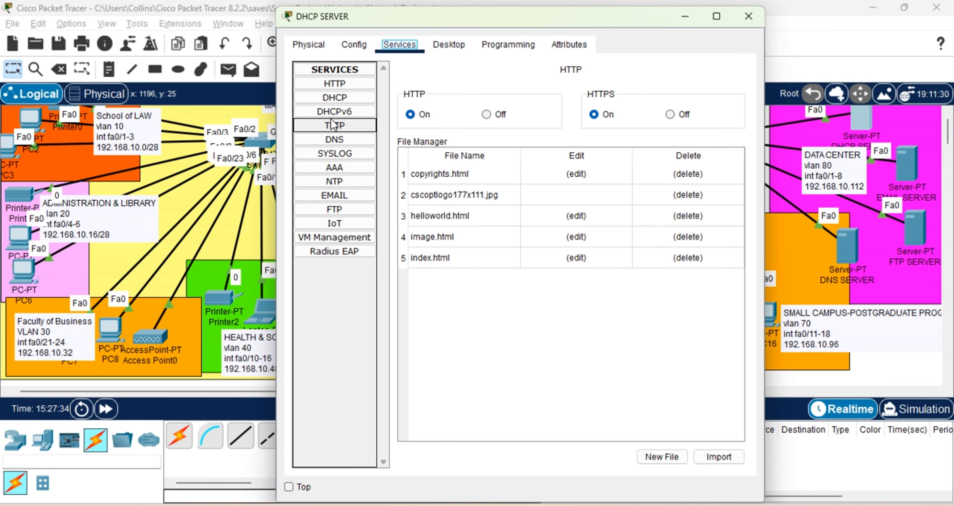
left_click(333, 99)
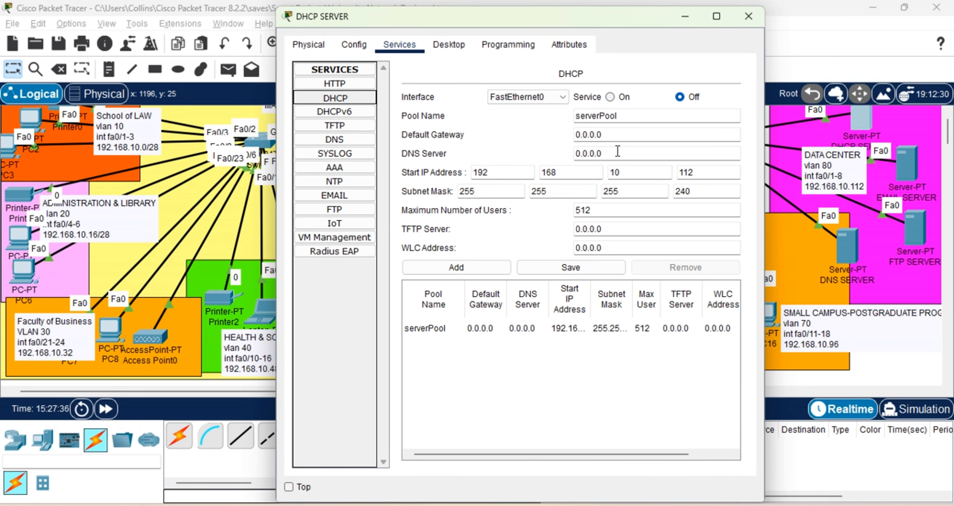
left_click_drag(613, 134, 558, 134)
type("192.168.10.115")
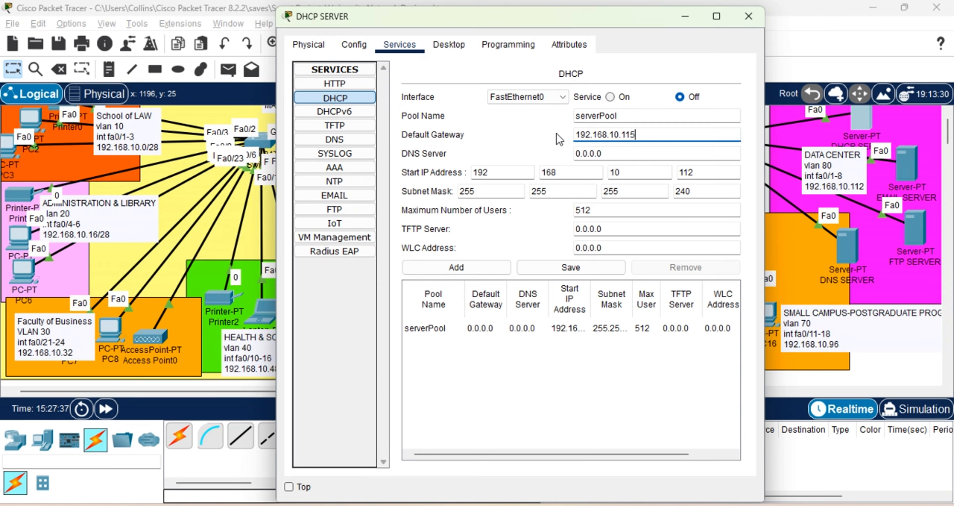
key("BackSpace")
type("3")
left_click_drag(618, 153, 494, 133)
type("192.168.10.115")
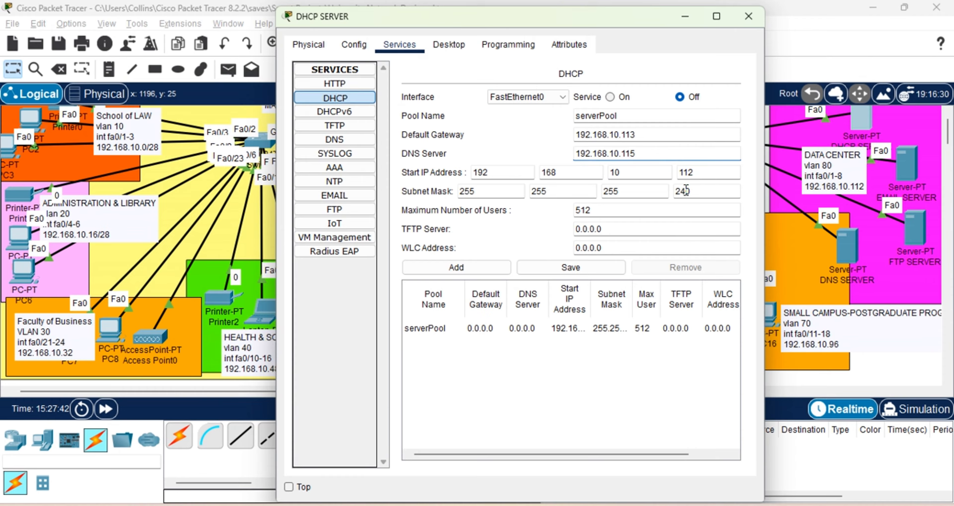
Set serverPool's start IP address to 192.168.10.120, turn the DHCP service on and save the pool.
double_click(701, 176)
type("120")
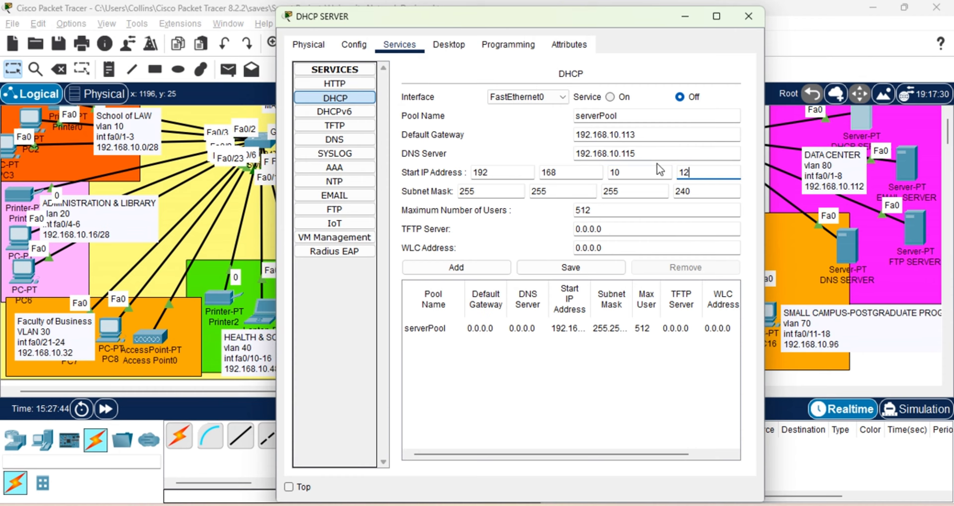
left_click(610, 97)
left_click(571, 267)
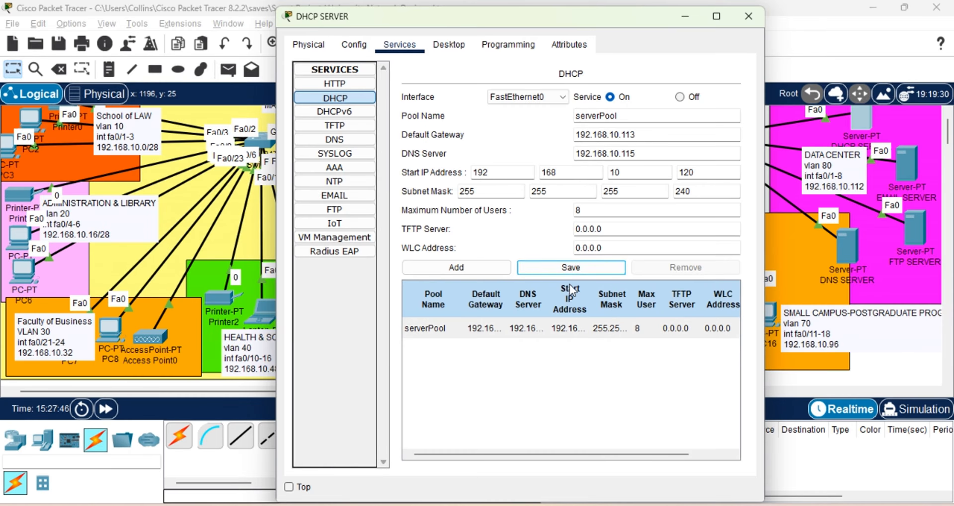
left_click(684, 18)
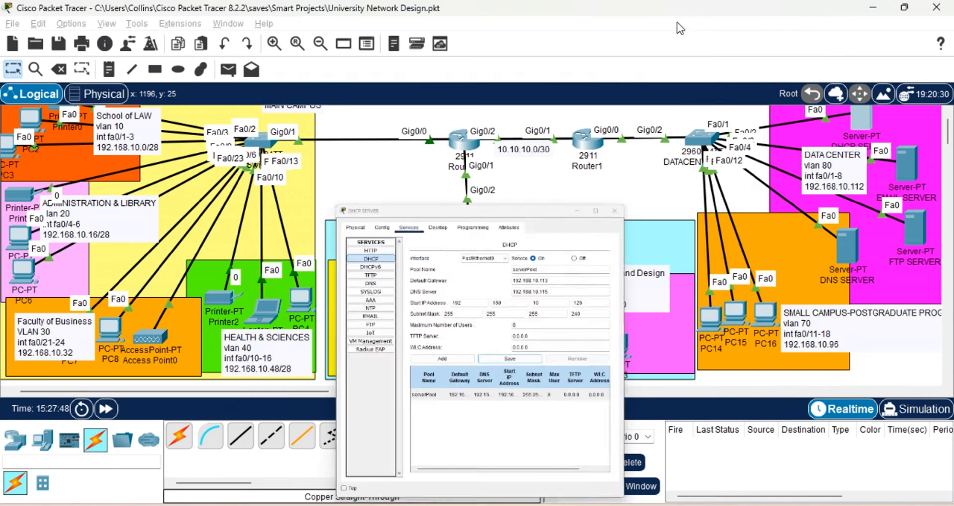
Switch PC14's IPv4 configuration to DHCP so it requests an address from the server.
left_click(715, 321)
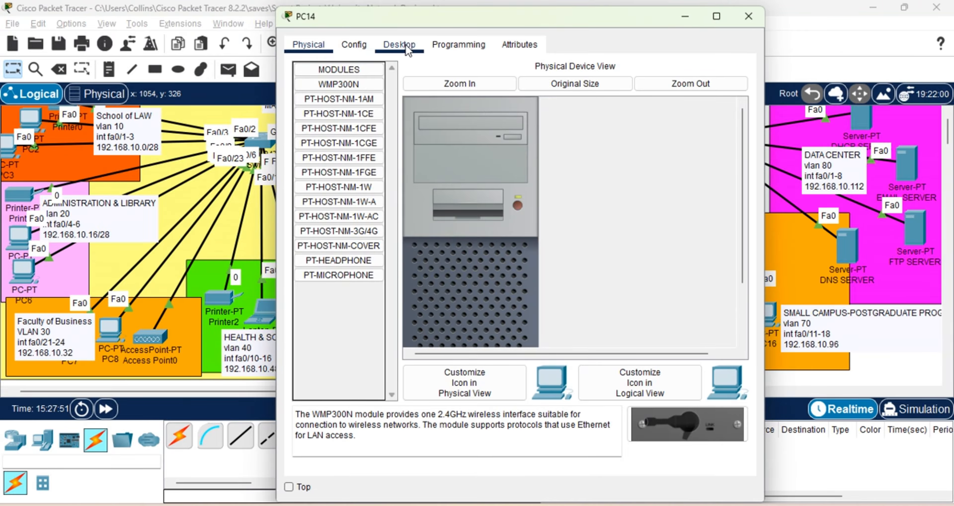
left_click(406, 44)
left_click(324, 119)
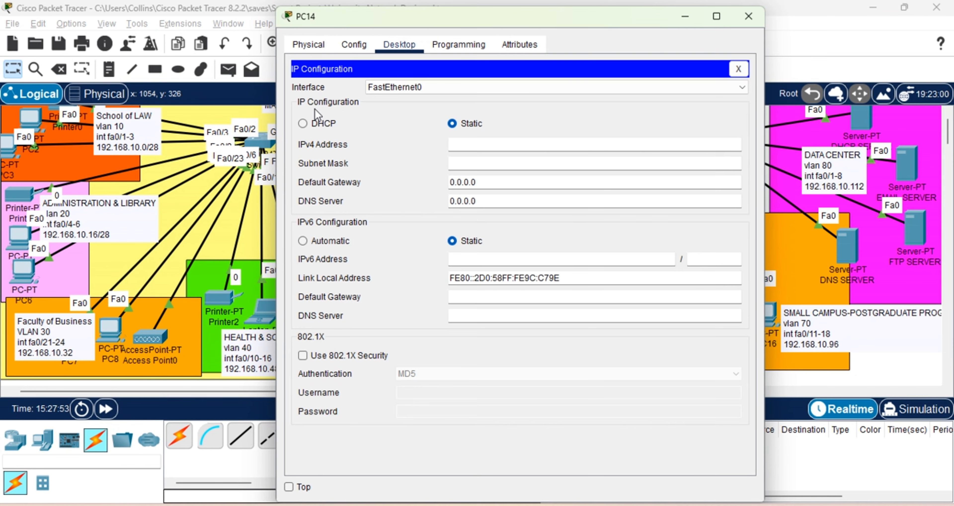
left_click(303, 124)
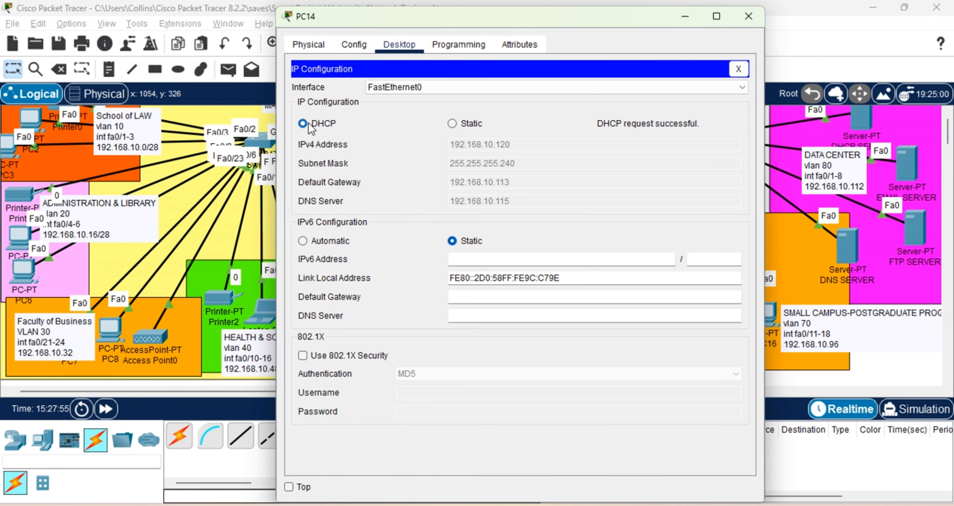
left_click(685, 17)
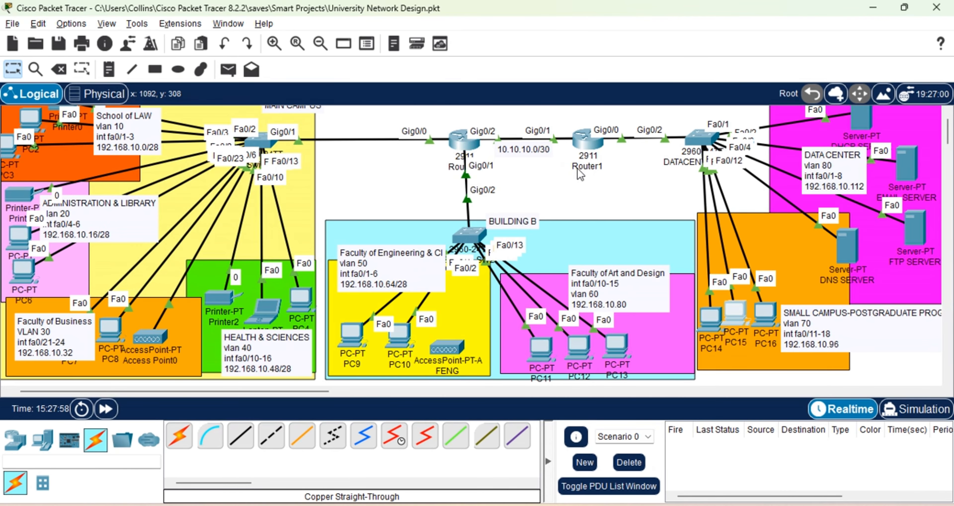
Set PC15's IPv4 configuration to DHCP, toggling it to static and back to repeat the address request.
left_click(735, 310)
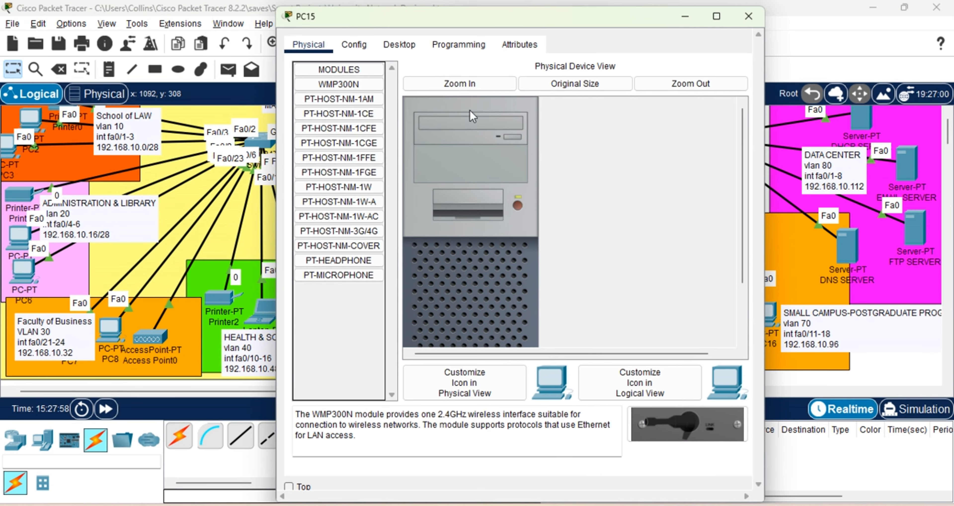
left_click(395, 45)
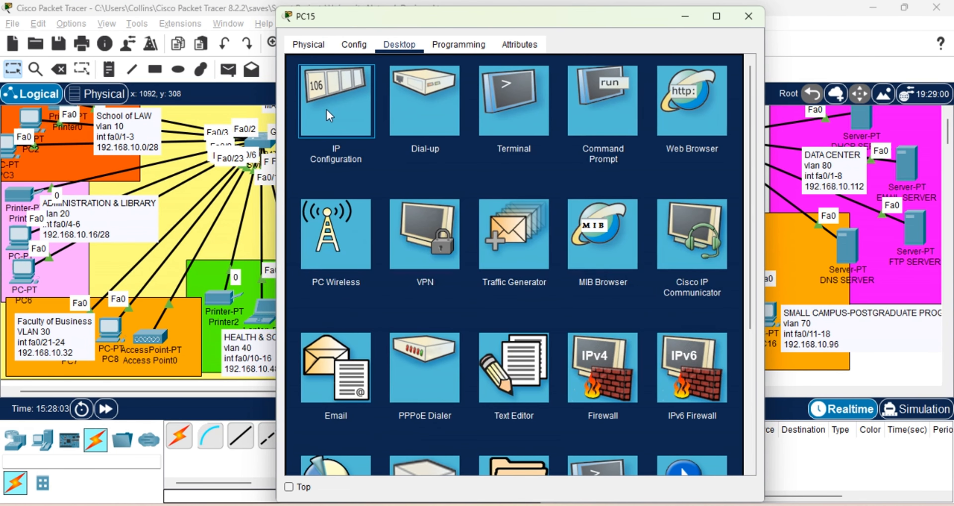
left_click(321, 106)
left_click(318, 124)
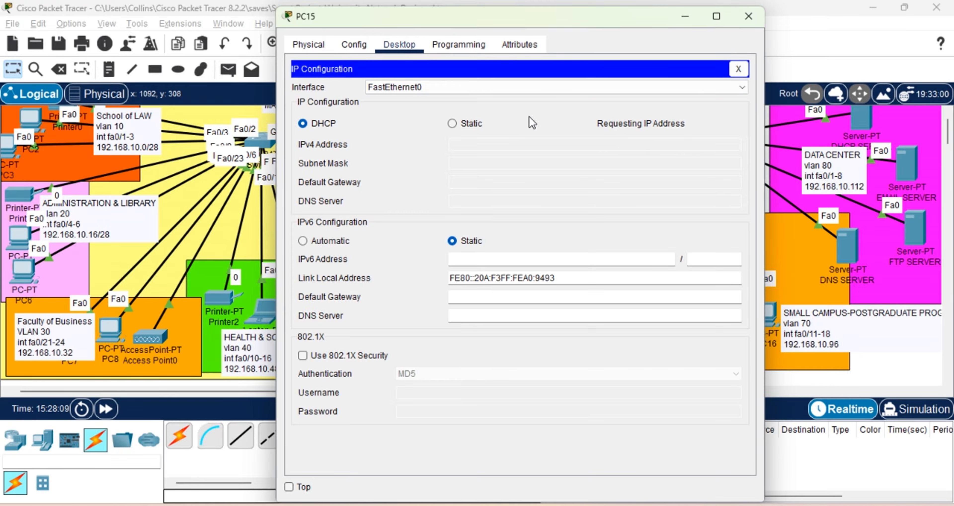
left_click(454, 124)
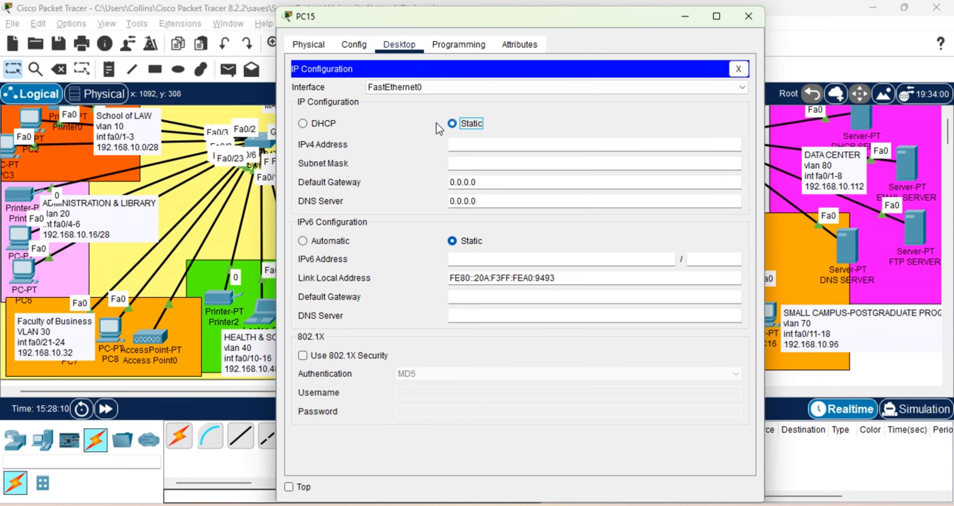
left_click(324, 125)
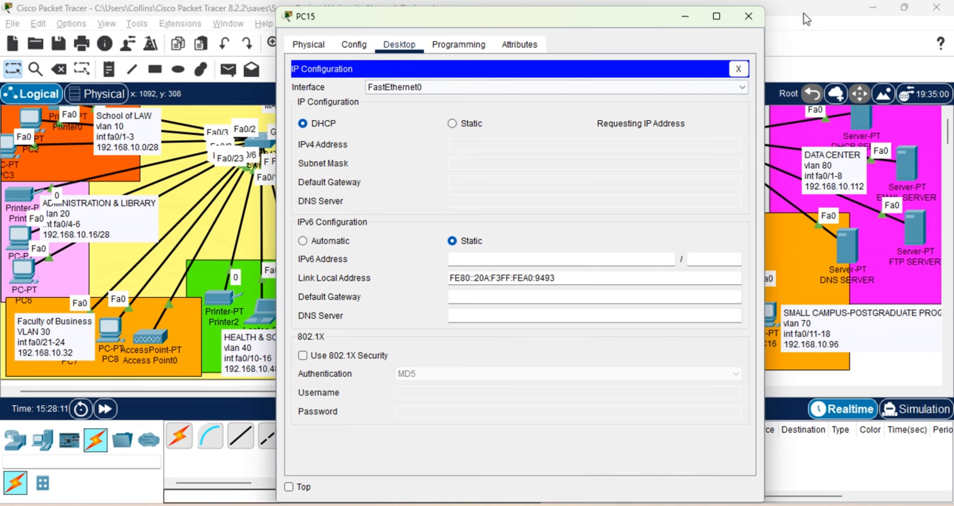
left_click(688, 21)
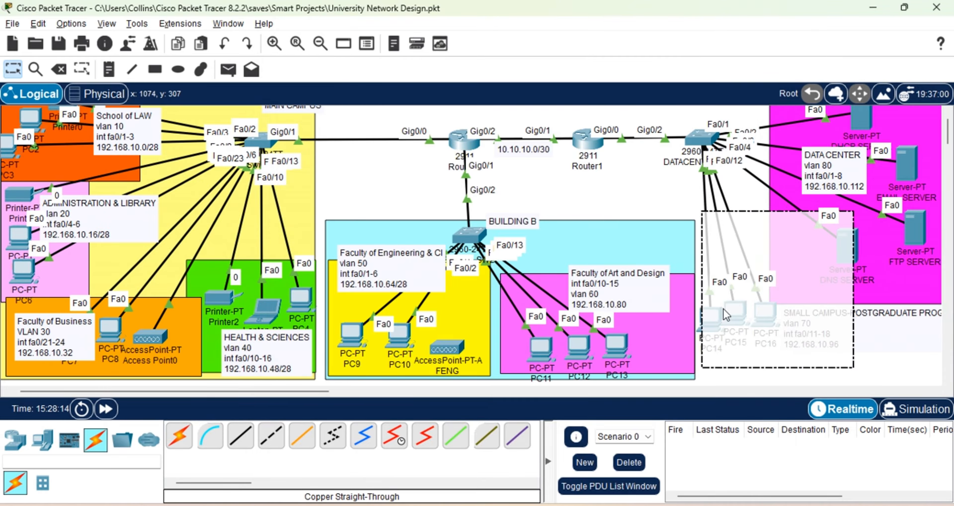
Move PC15 slightly away from PC14 in the small campus area and check its desktop applications.
left_click(737, 316)
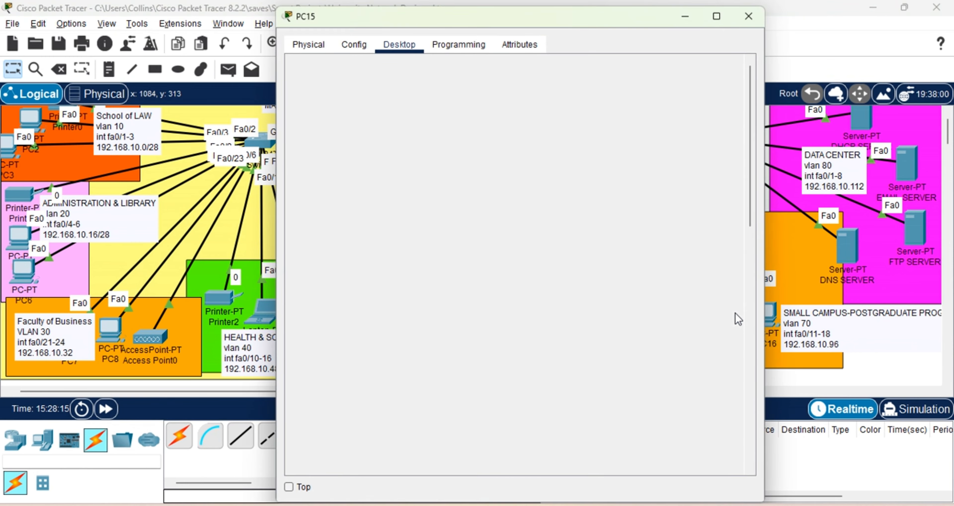
left_click(749, 16)
mouse_move(739, 318)
left_mouse_down()
mouse_move(804, 290)
mouse_move(827, 241)
mouse_move(786, 304)
mouse_move(685, 338)
mouse_move(591, 286)
mouse_move(751, 310)
mouse_move(740, 306)
left_mouse_up()
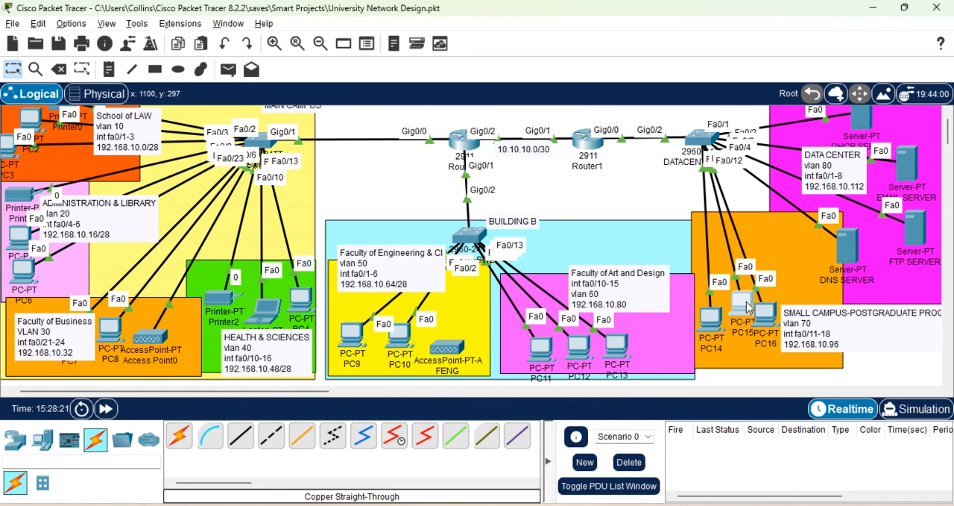
mouse_move(747, 307)
left_click(741, 302)
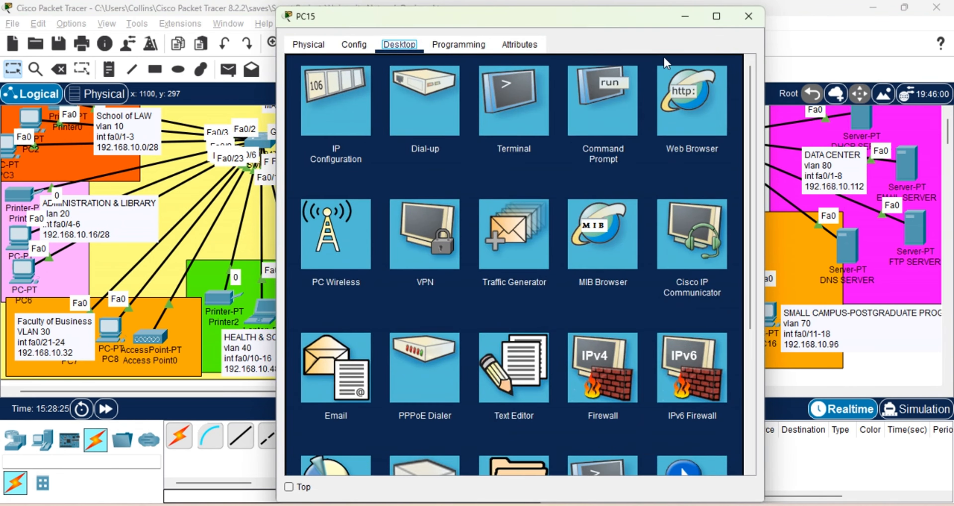
left_click(749, 16)
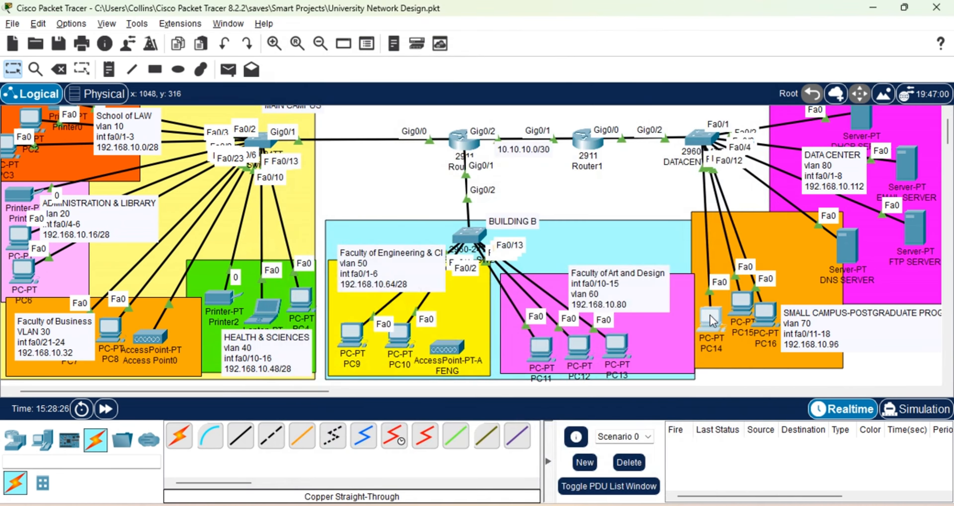
Ping 192.168.10.115 from PC14's command prompt to test connectivity to the DNS server.
left_click(711, 320)
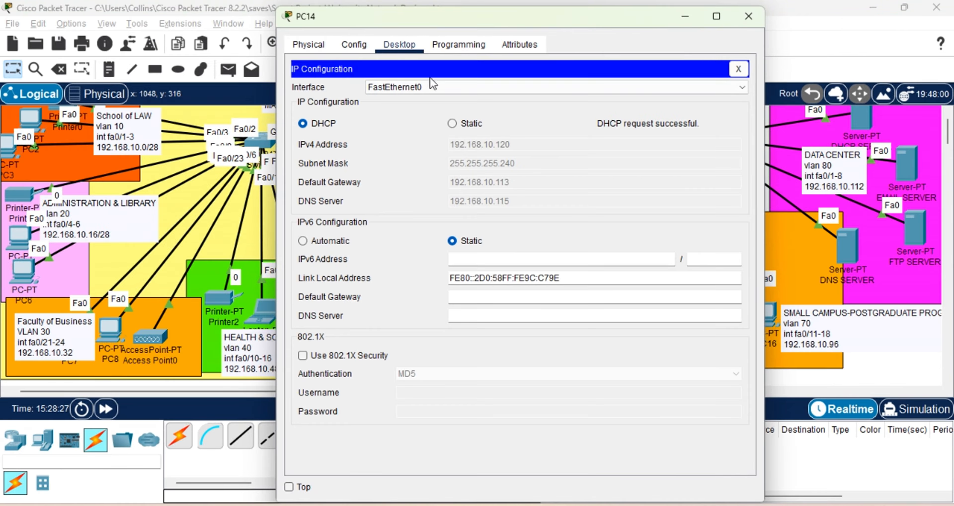
left_click(735, 70)
left_click(600, 110)
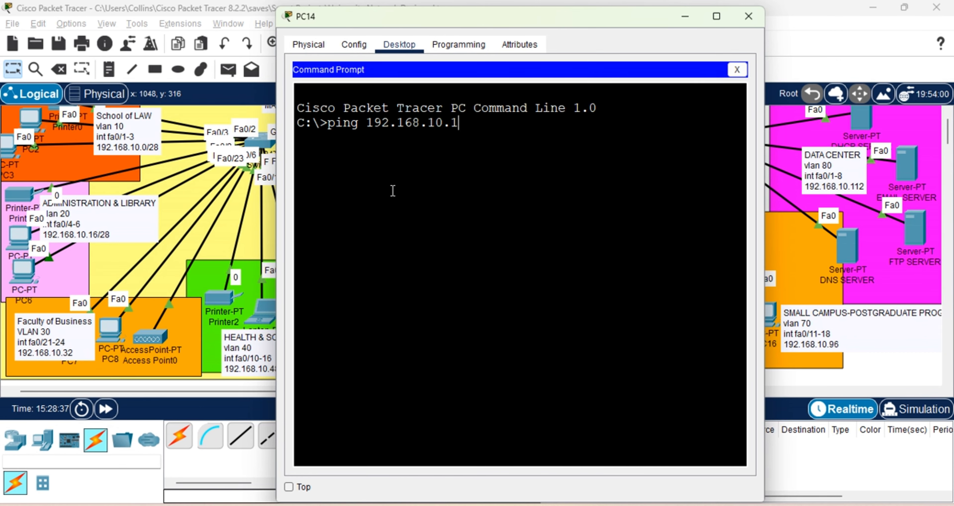
key("Return")
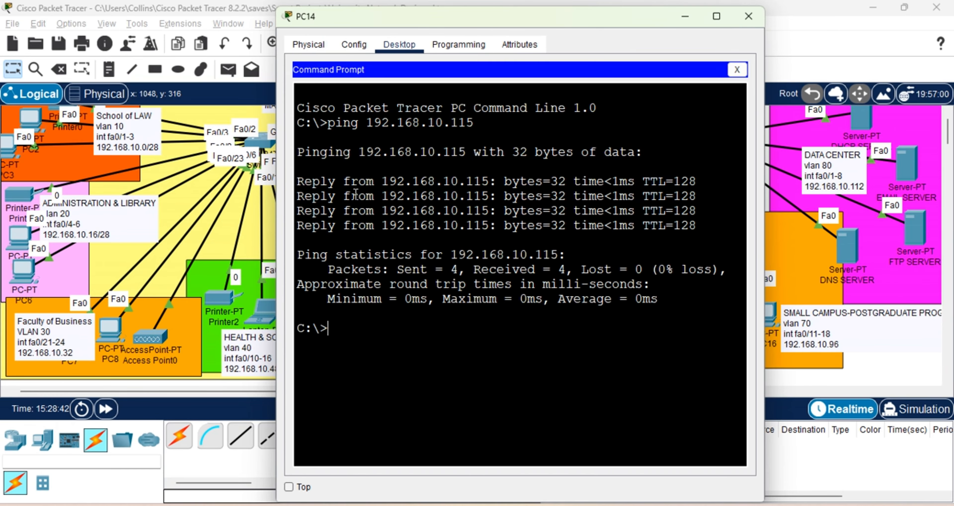
left_click(685, 17)
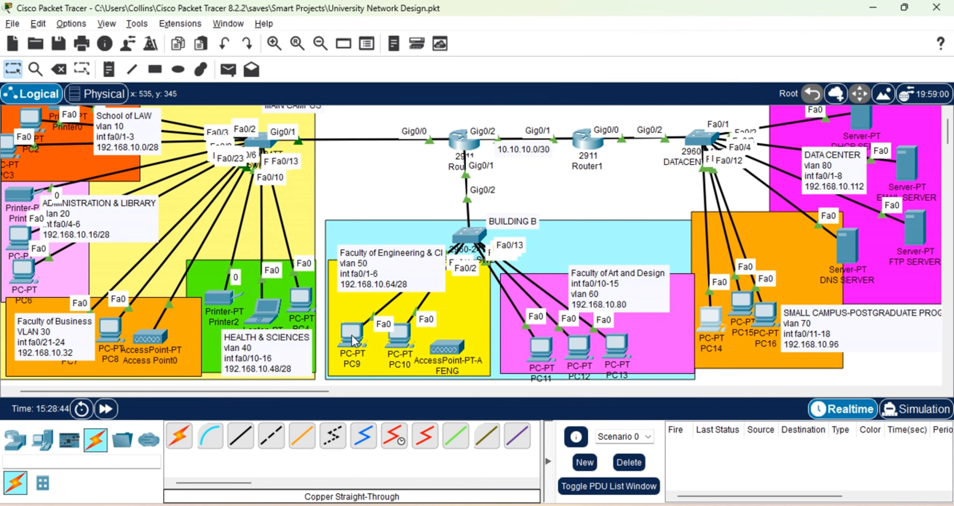
Set PC10's IPv4 configuration in the Faculty of Engineering to DHCP.
mouse_move(353, 339)
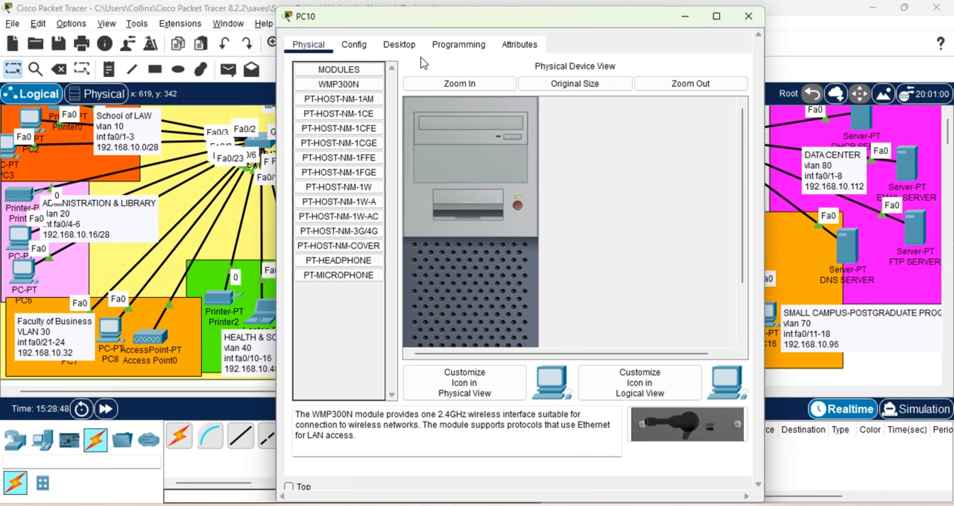
left_click(399, 45)
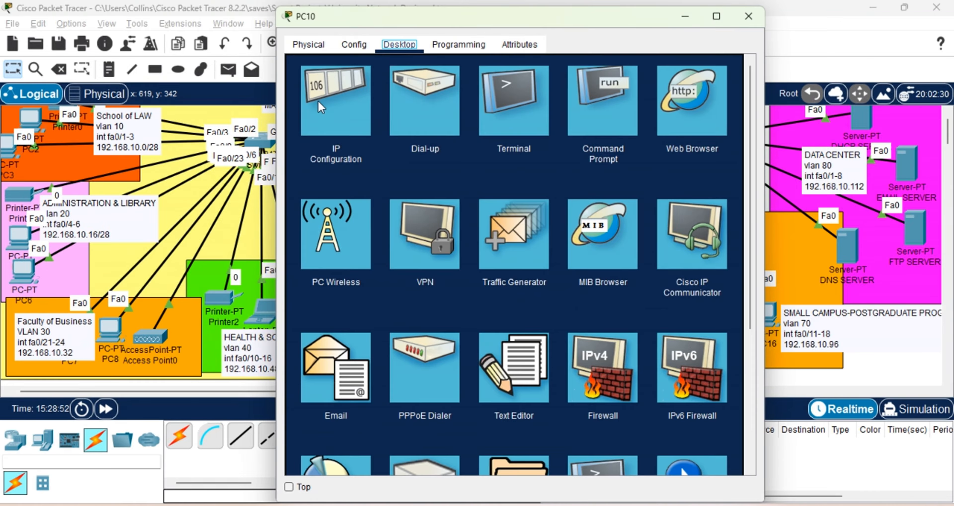
left_click(318, 100)
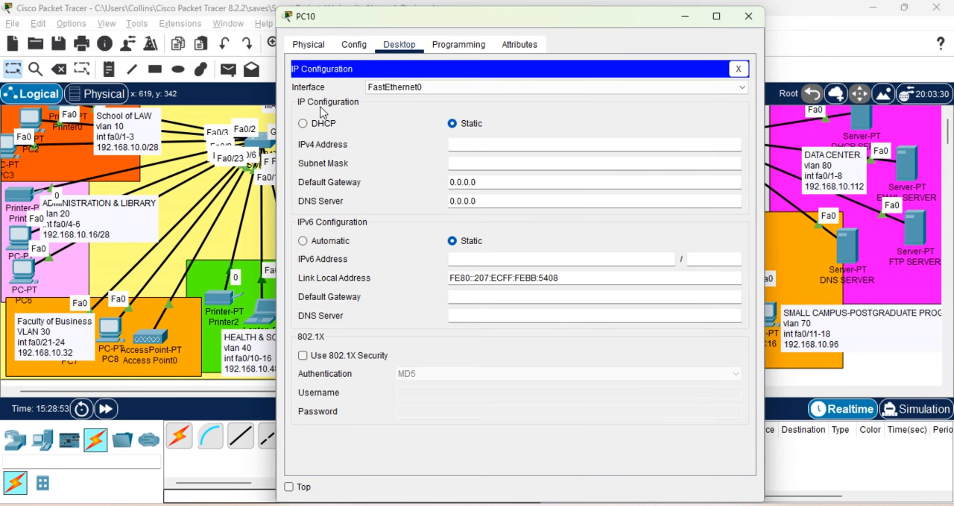
left_click(304, 124)
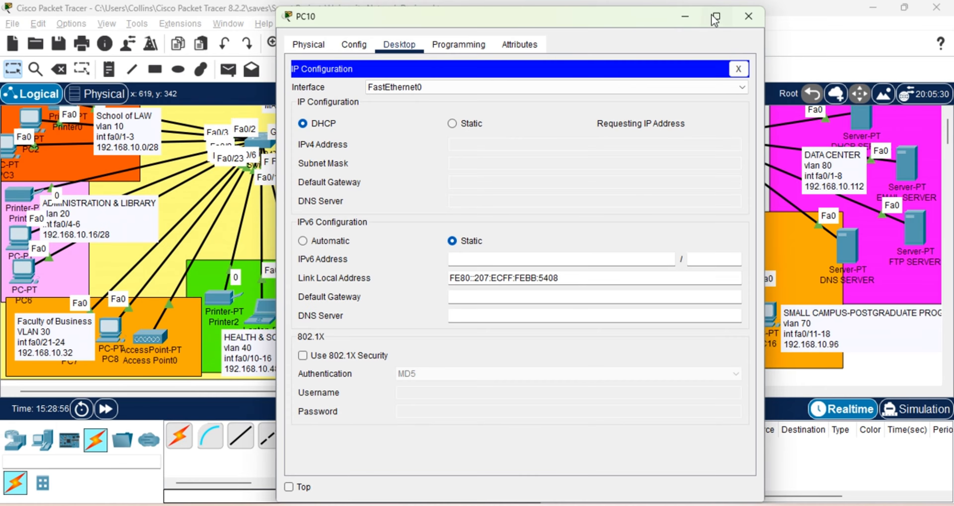
Save the network project file and write DATACENTER_SW3's running configuration to memory.
left_click(690, 18)
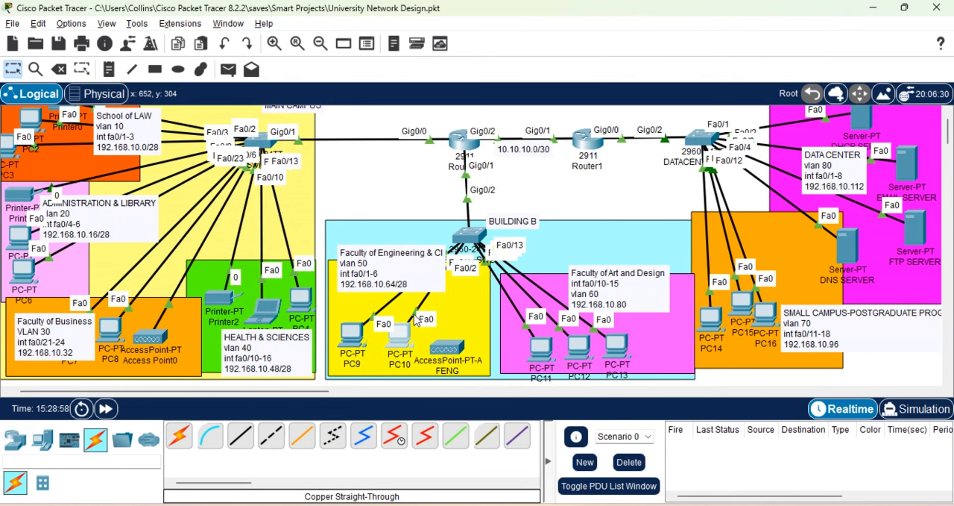
key("ctrl+s")
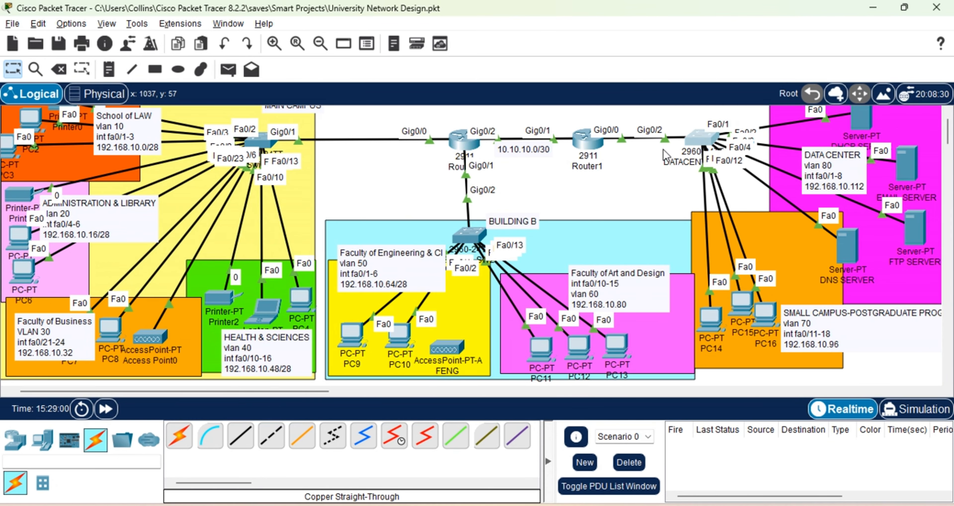
left_click(698, 143)
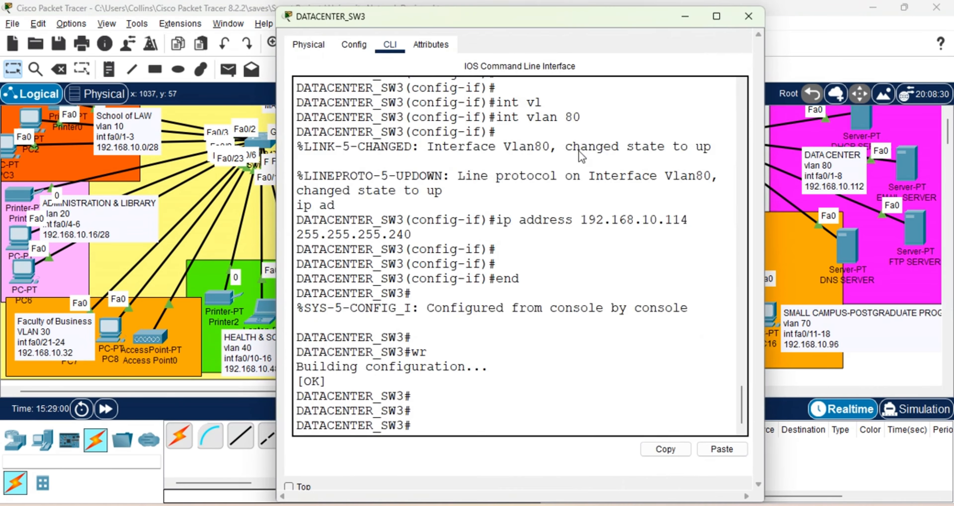
key("Return")
key("Return")
key("Return")
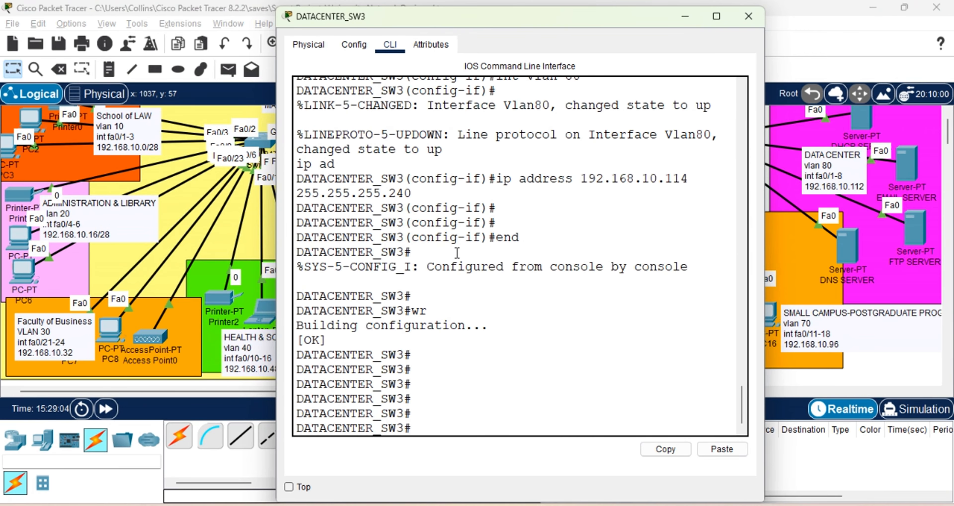
type("wr")
key("Return")
key("Return")
Reload DATACENTER_SW3 from its command line and confirm the restart.
type("re")
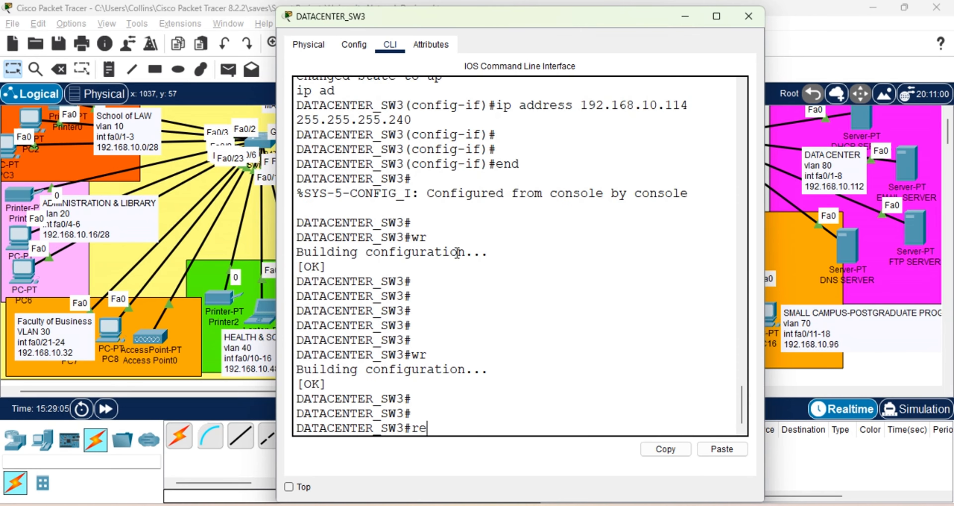
type("lo")
key("Tab")
key("Return")
key("Return")
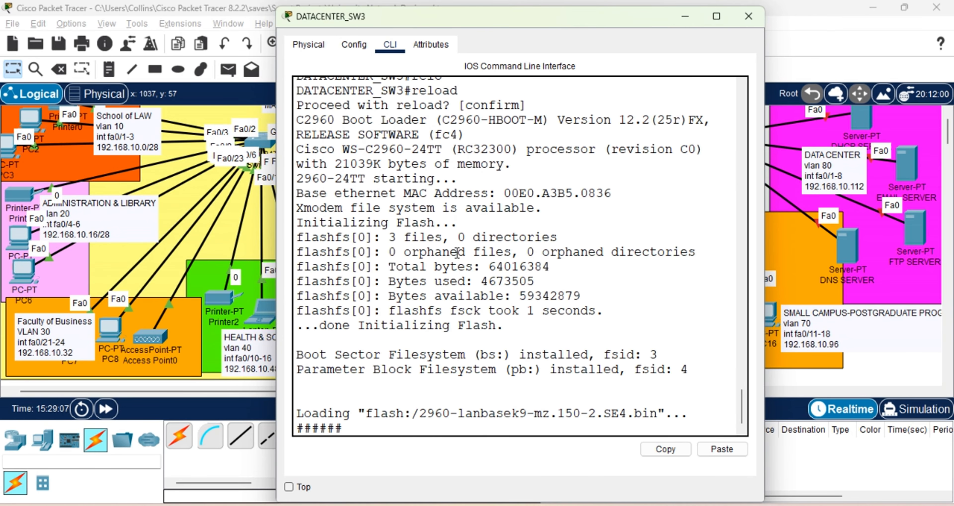
left_click(748, 16)
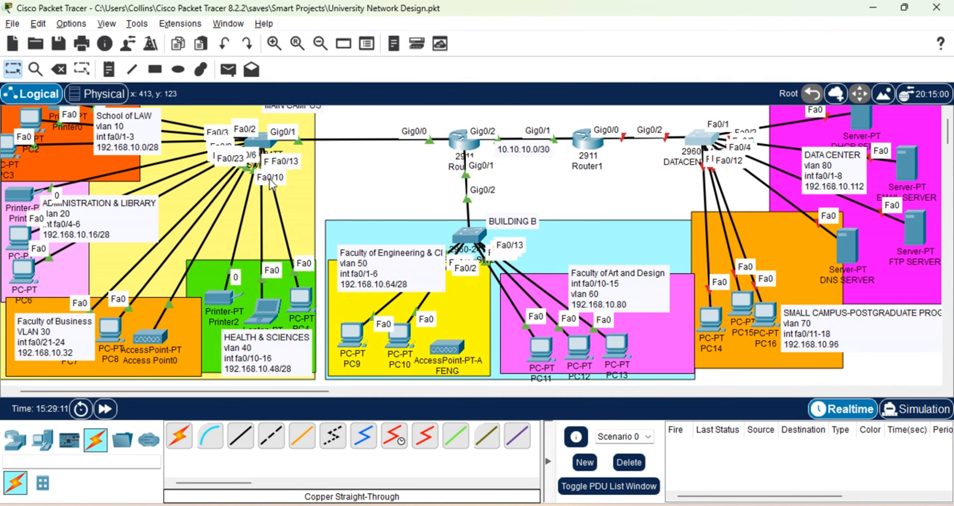
Write ALBION_MAIN_CAMPUS_SW1's configuration to memory with wr and reload the switch.
left_click(265, 147)
key("Return")
key("Return")
key("Return")
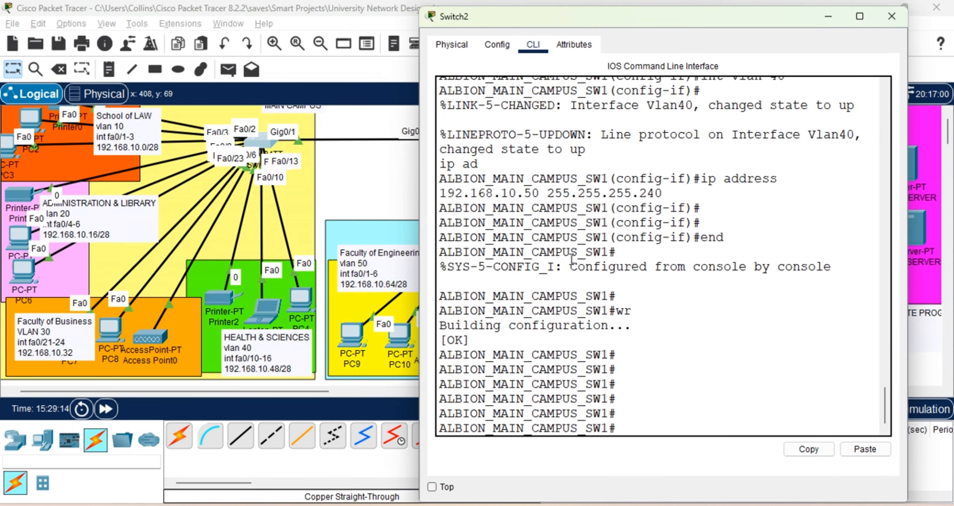
key("Return")
key("Return")
key("Return")
key("Return")
type("relo")
key("Tab")
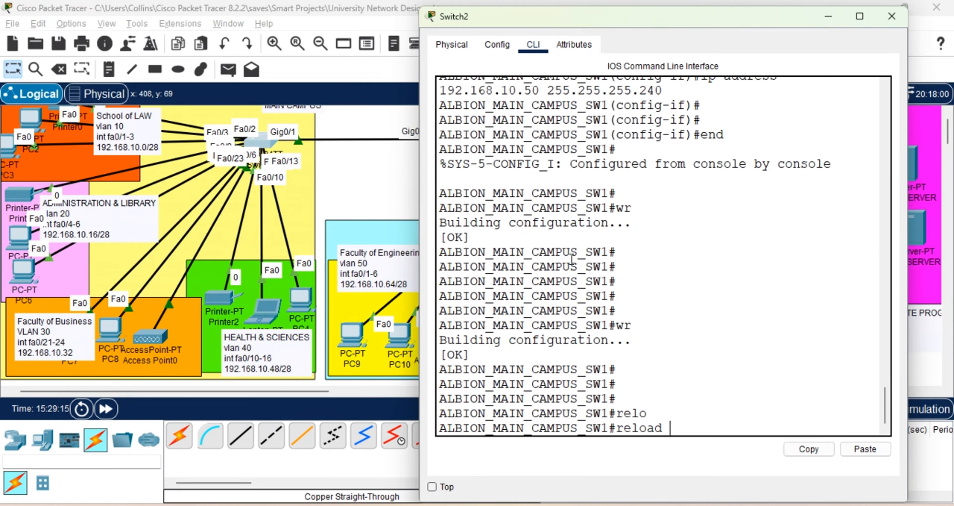
key("Return")
key("Return")
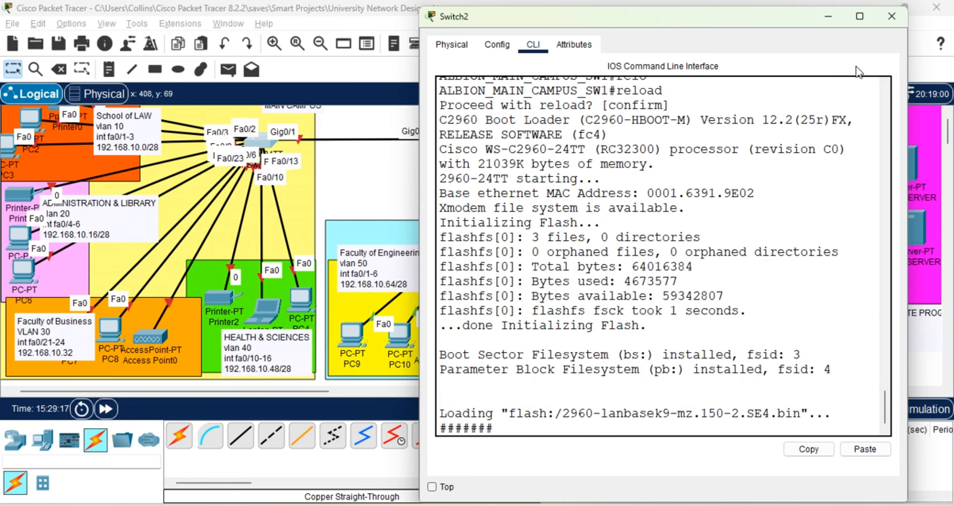
left_click(829, 16)
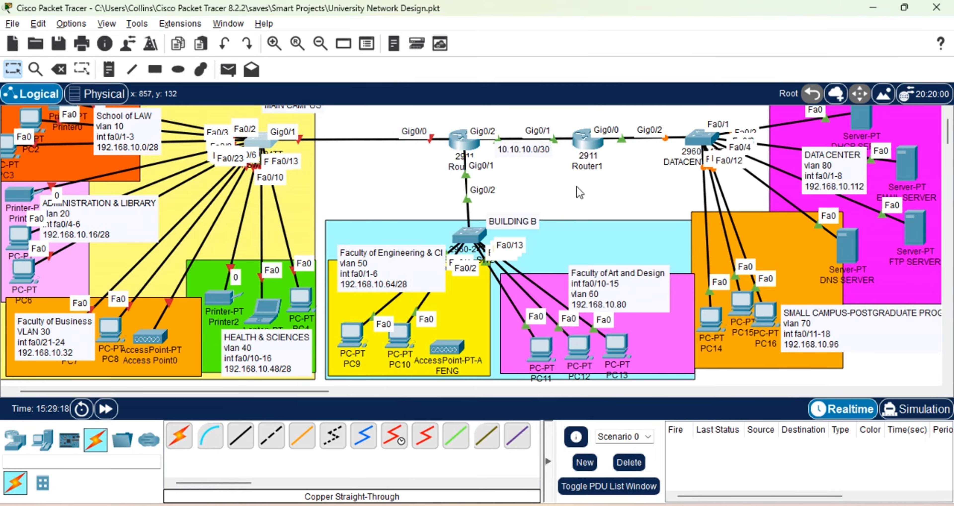
Save the project file and fast-forward the simulation time.
key("ctrl+s")
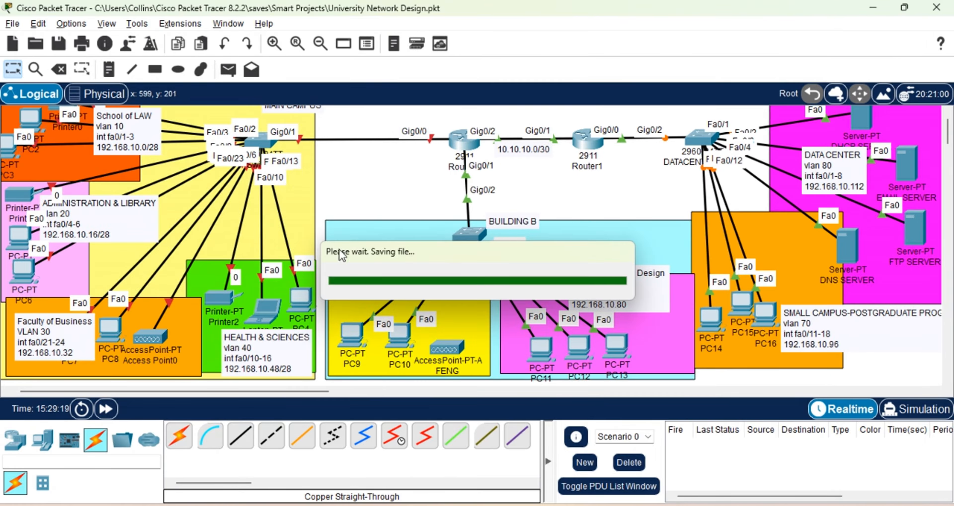
left_click(108, 417)
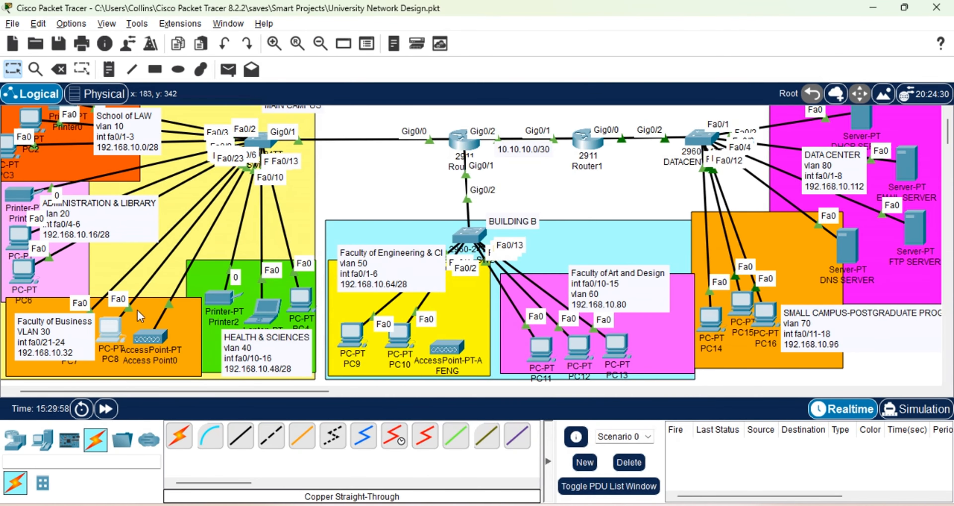
Repeat PC8's DHCP address request by toggling its IPv4 configuration to static and back to DHCP.
left_click(112, 328)
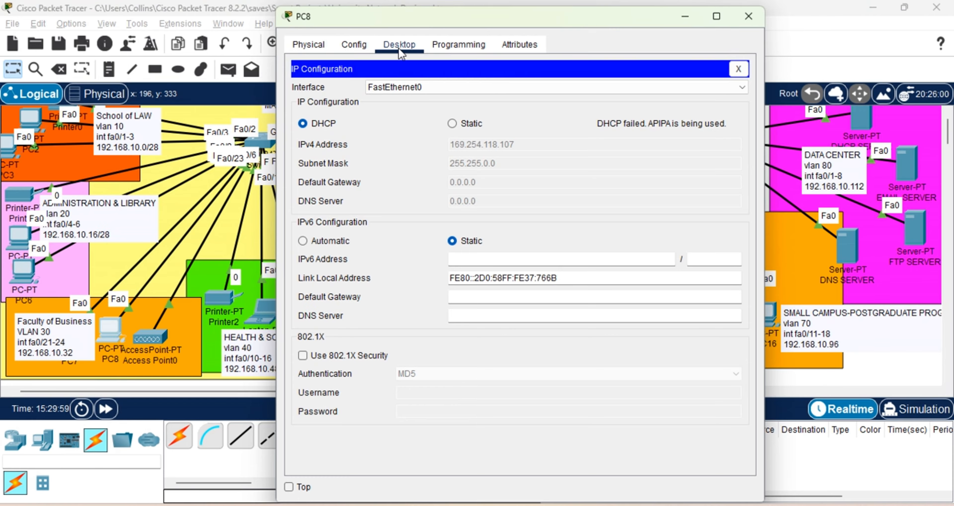
left_click(453, 124)
left_click(310, 124)
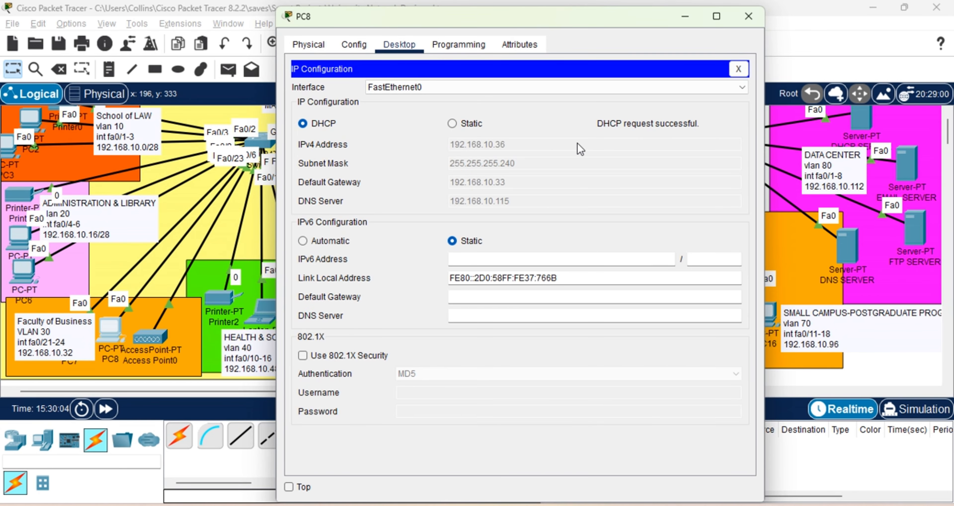
left_click(686, 18)
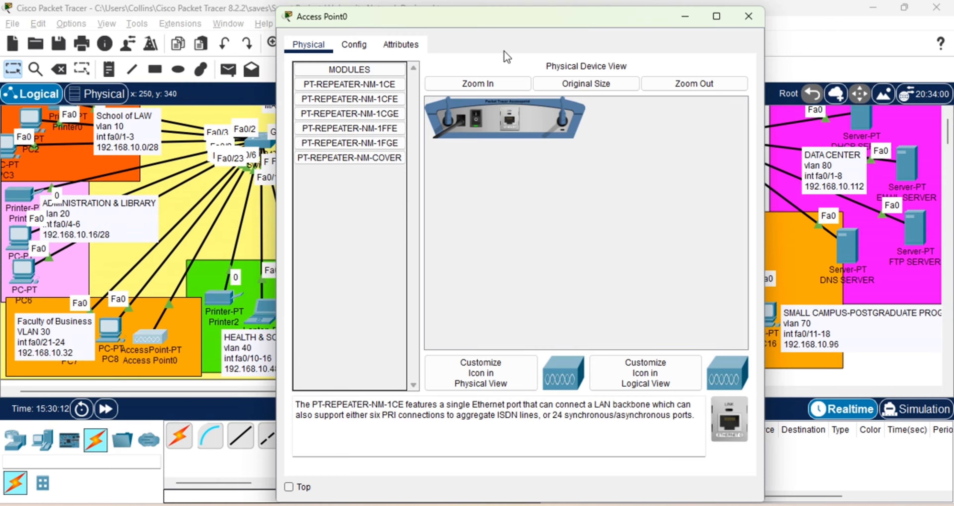
Add a smartphone to the main campus and place it just above the Health & Sciences area.
left_click(748, 16)
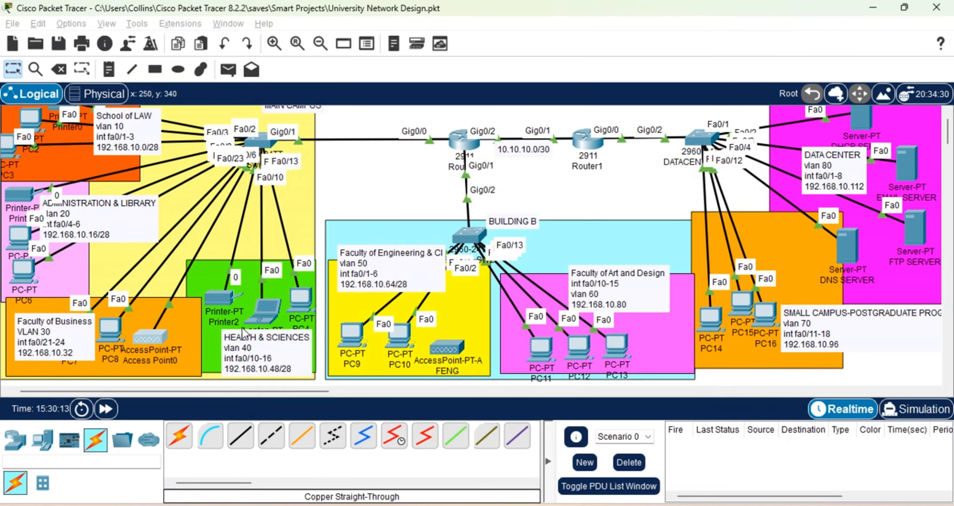
left_click(48, 440)
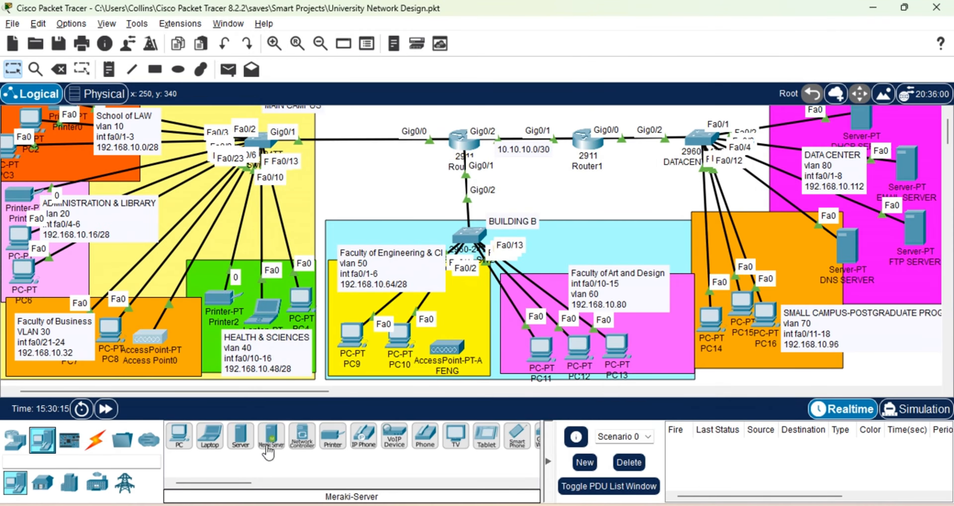
left_click(518, 435)
left_click(200, 366)
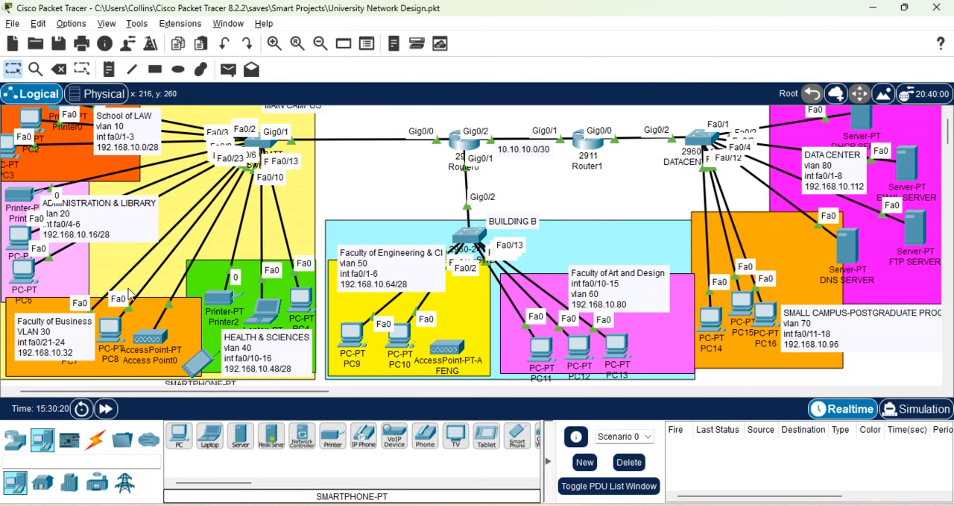
mouse_move(153, 343)
mouse_move(200, 365)
left_mouse_down()
mouse_move(291, 234)
mouse_move(256, 232)
mouse_move(284, 218)
left_mouse_up()
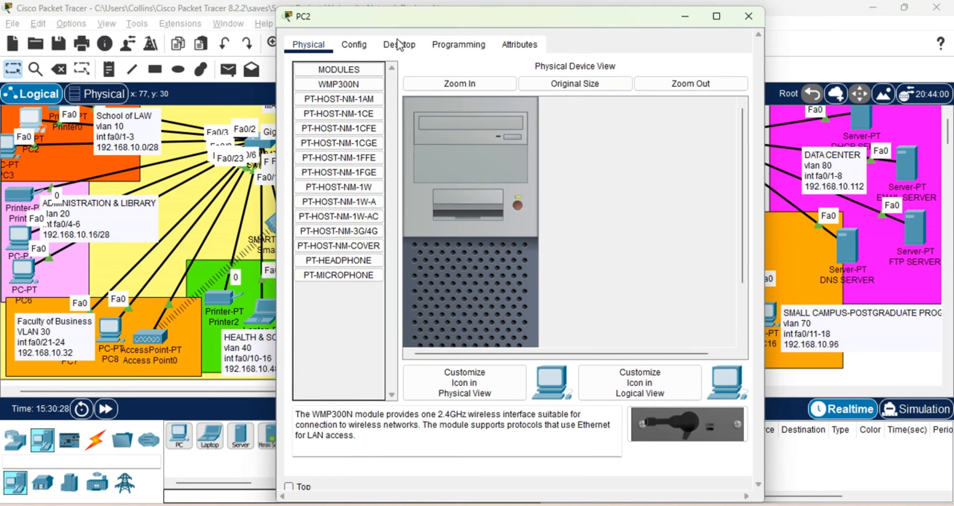
Set PC2's IPv4 configuration in the School of Law to DHCP.
left_click(398, 45)
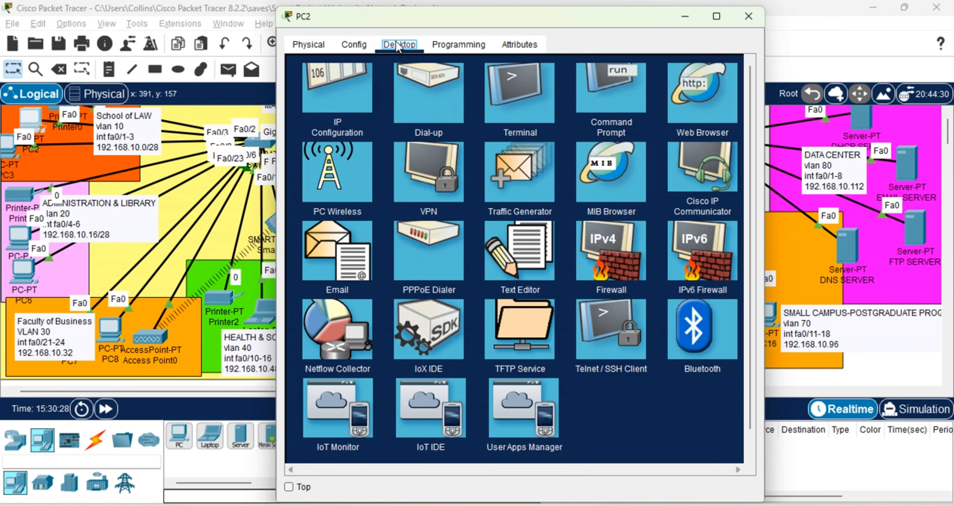
left_click(311, 116)
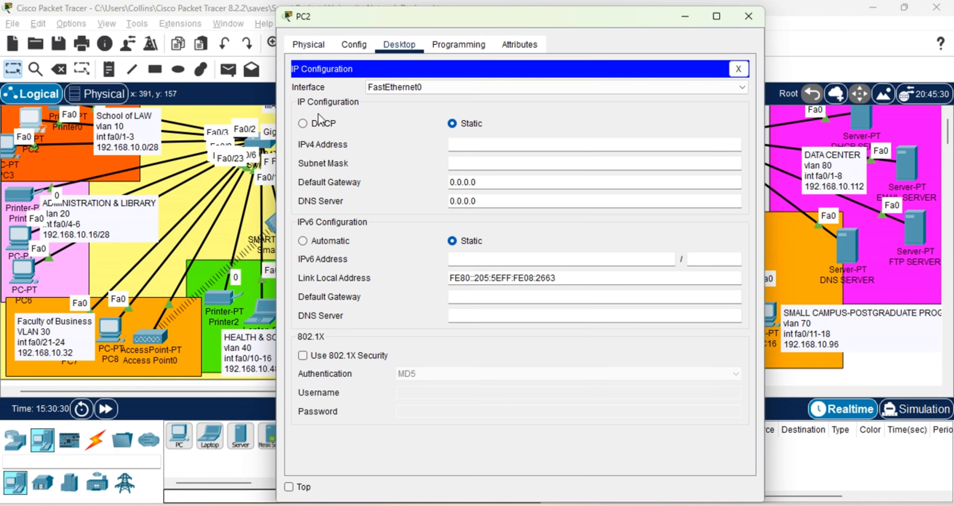
left_click(304, 124)
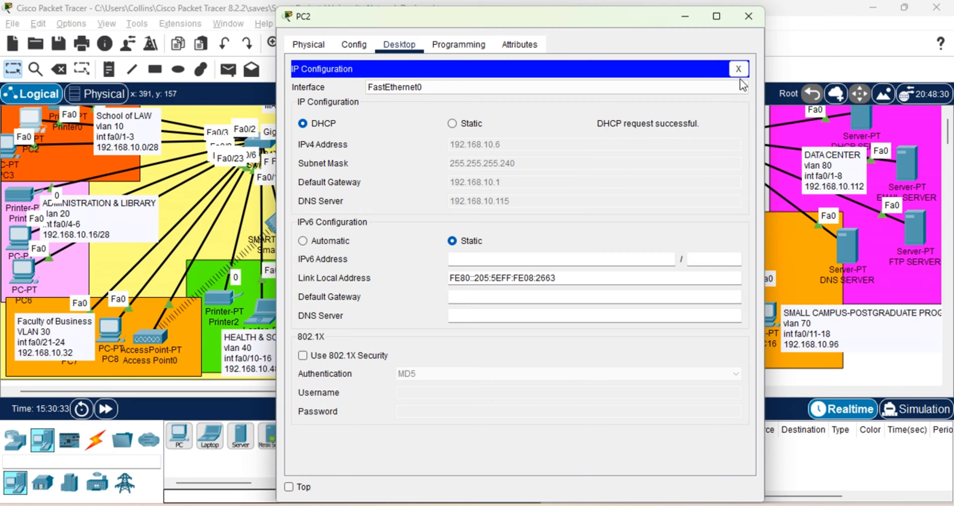
left_click(735, 70)
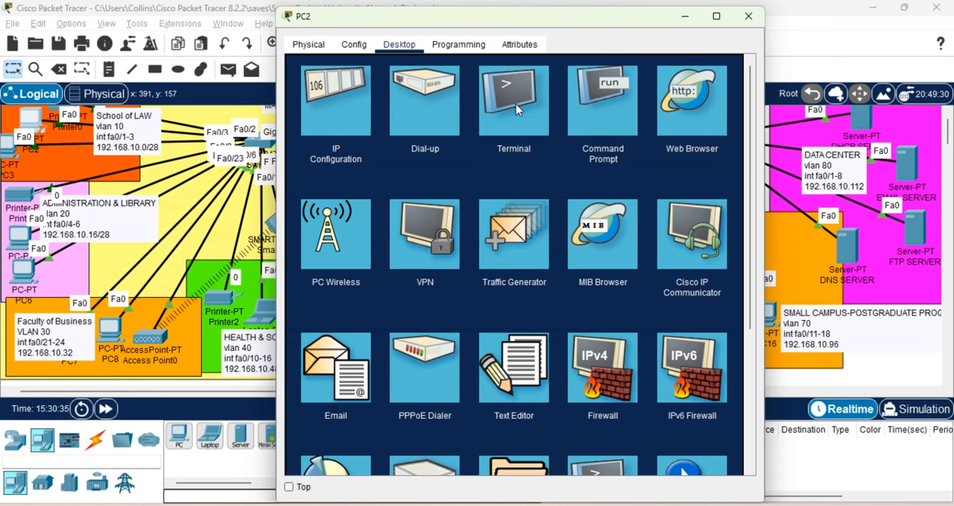
Ping 192.168.10.115 from PC2's command prompt to test connectivity to the DNS server.
left_click(580, 108)
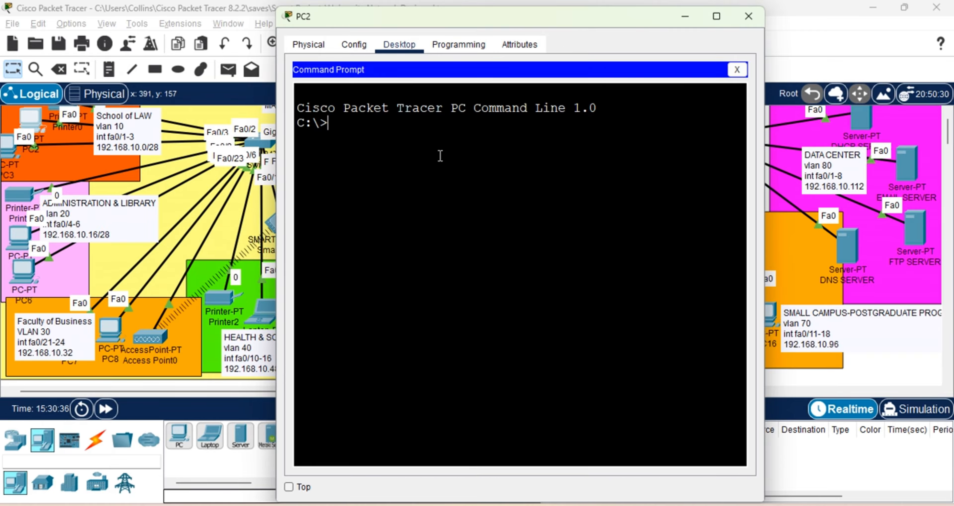
type("ping")
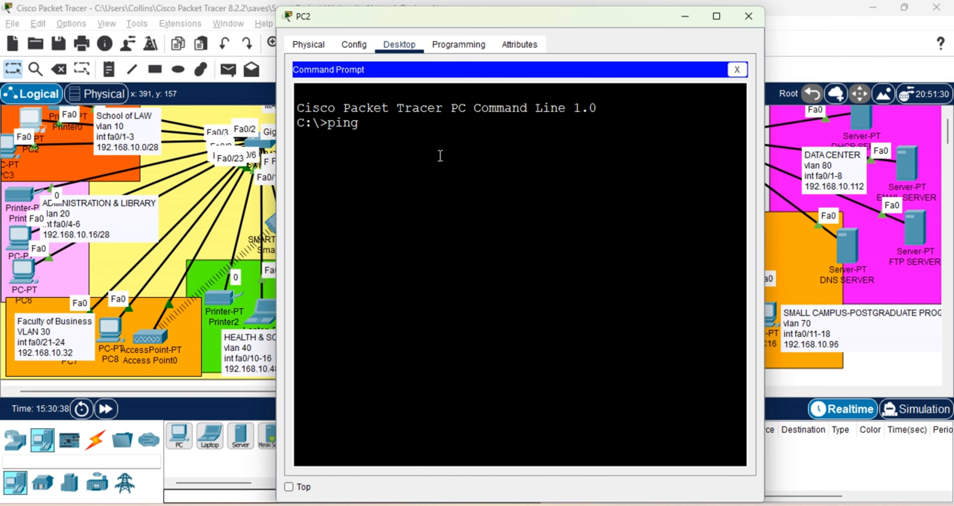
type(" 192.168.10.115")
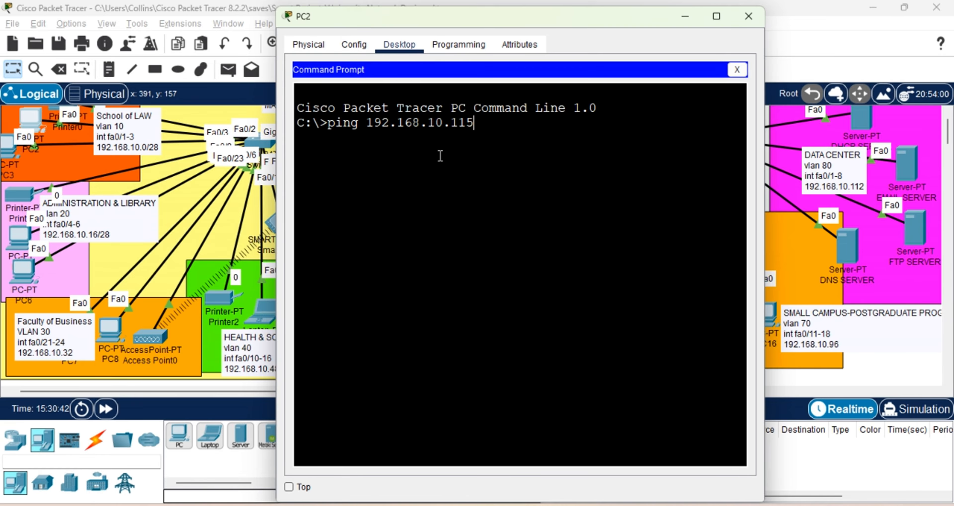
key("Return")
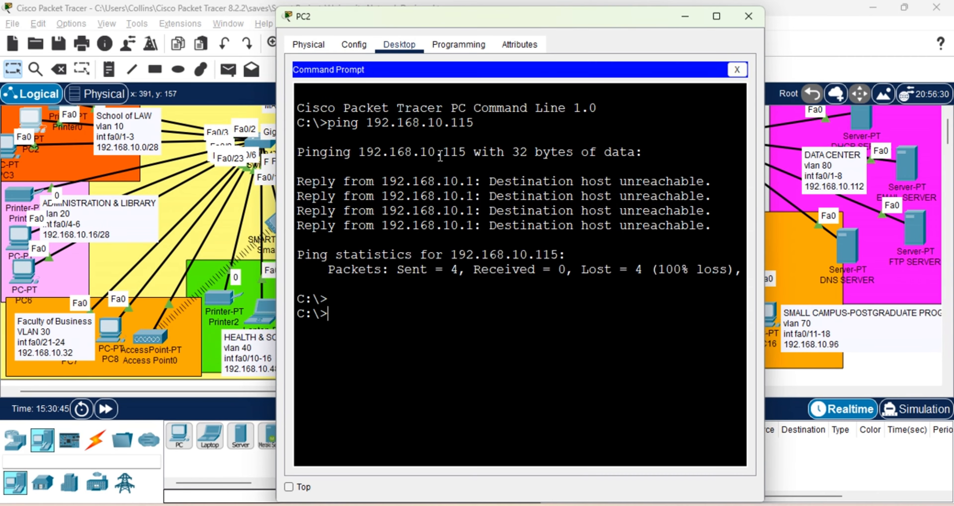
left_click(686, 16)
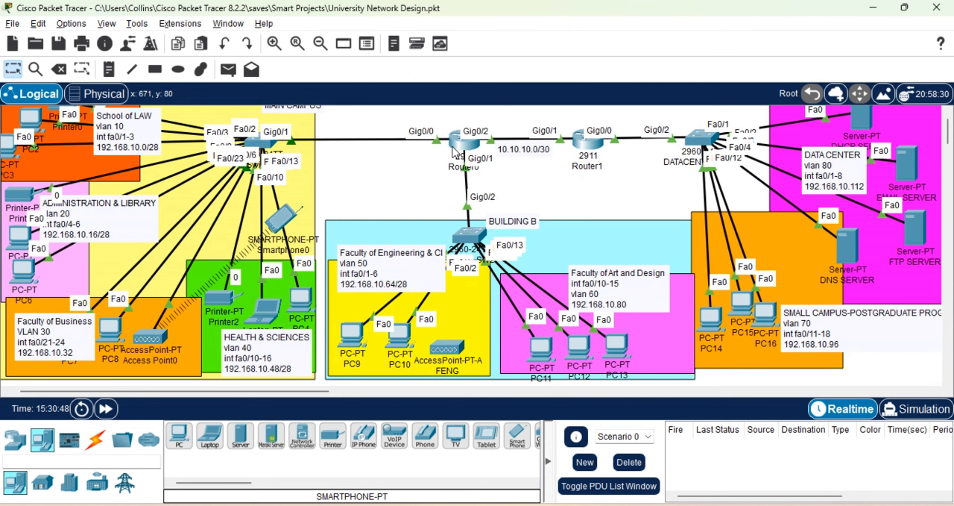
Review Router0's interface summary and enter global configuration mode on its command line.
mouse_move(457, 151)
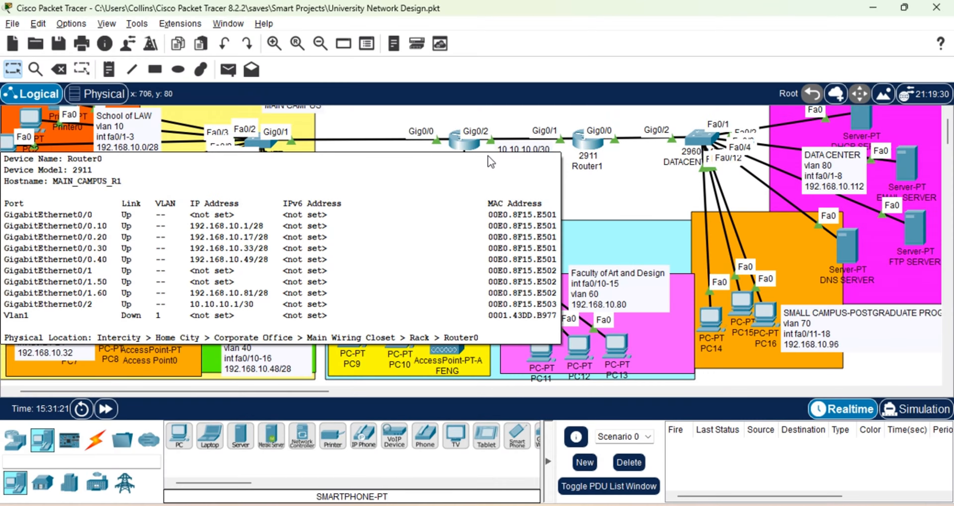
left_click(462, 144)
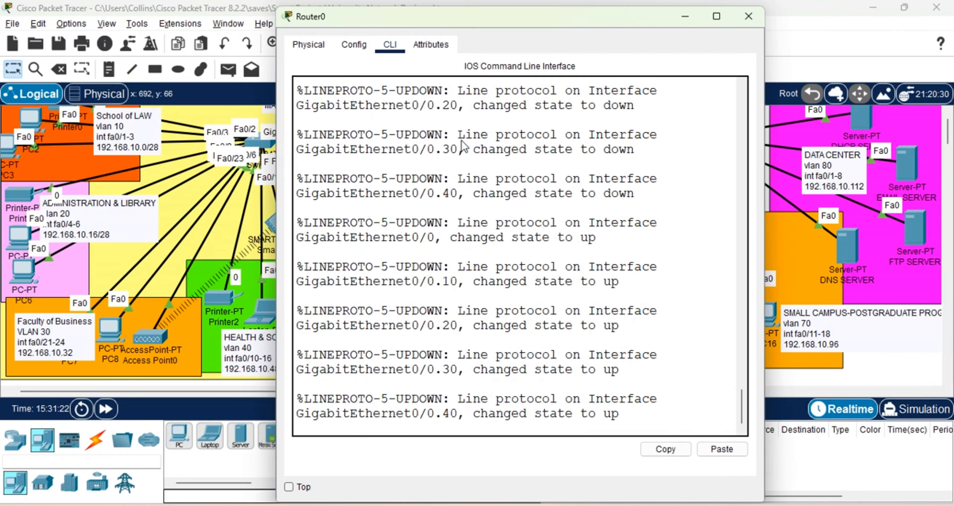
key("Return")
key("Return")
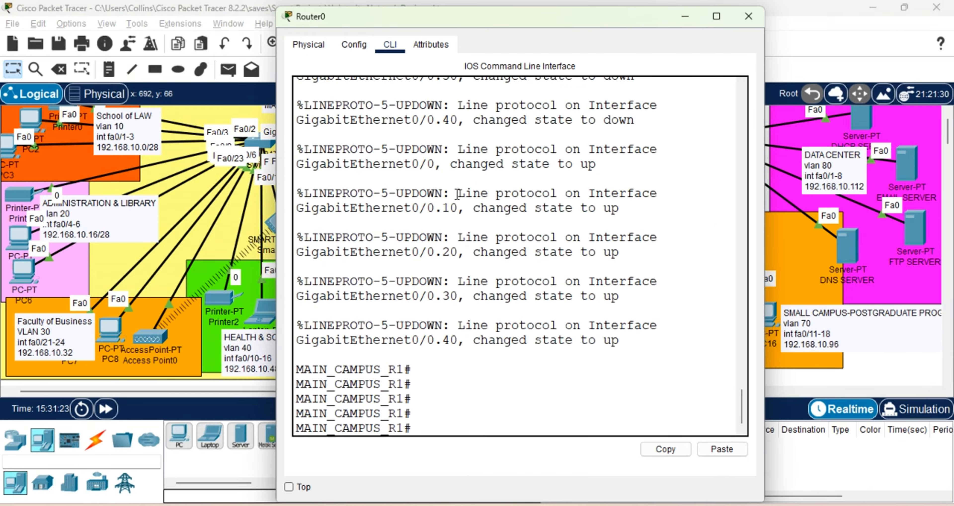
type("conf")
key("Tab")
type("t")
key("Tab")
key("Return")
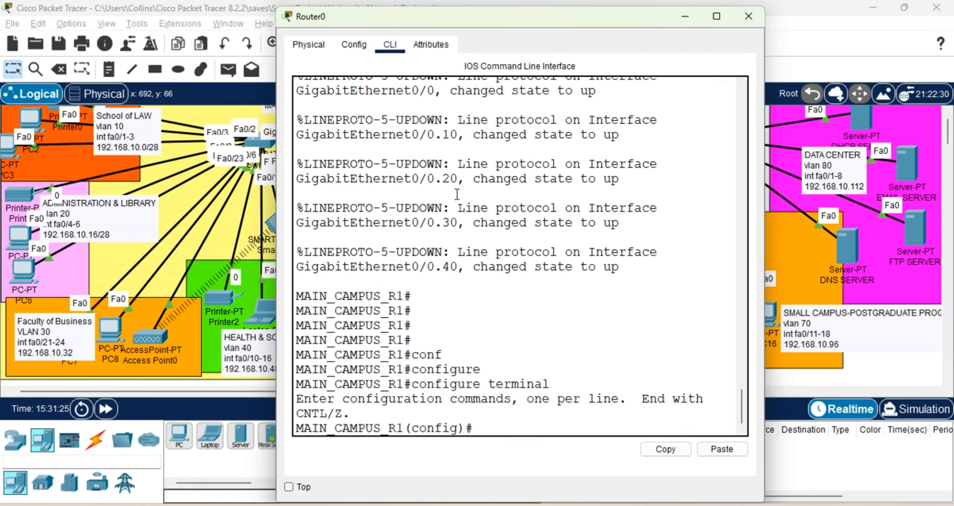
key("Return")
key("Return")
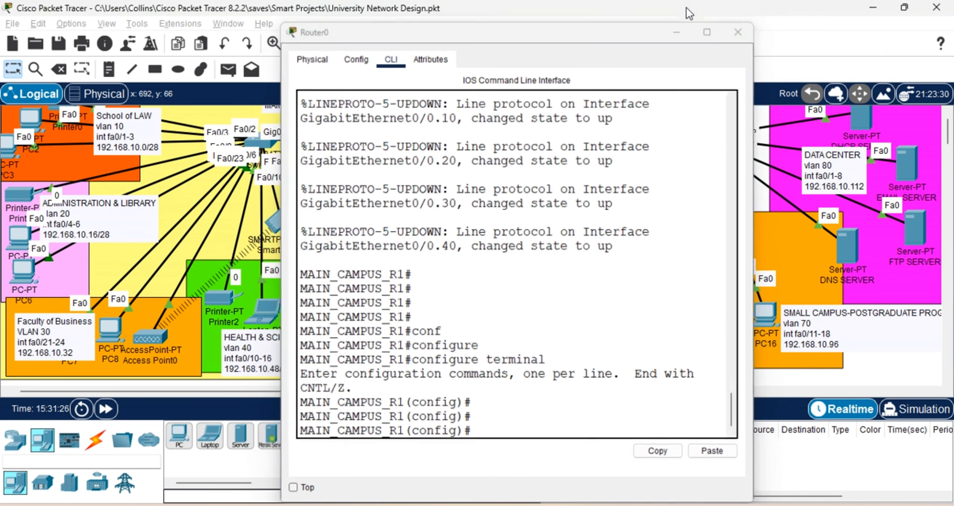
left_click(686, 16)
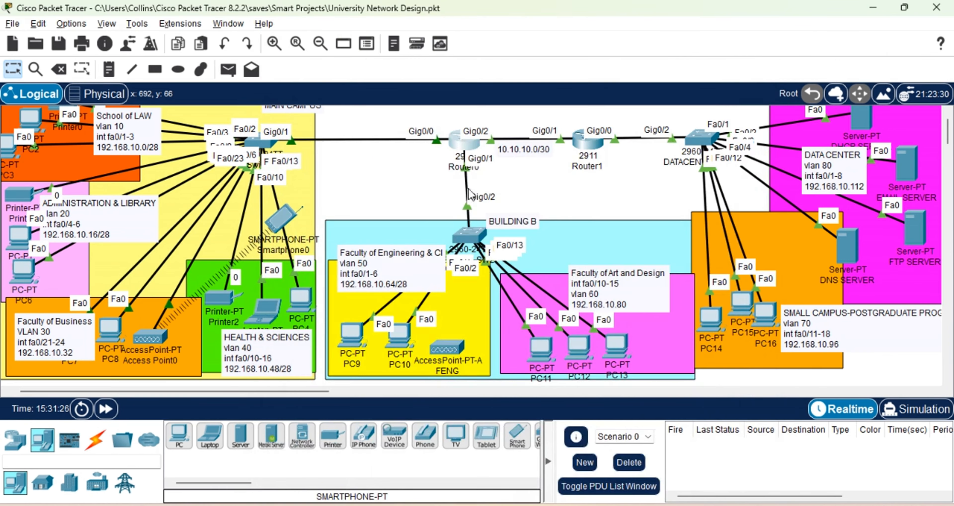
left_click(471, 146)
left_click(691, 15)
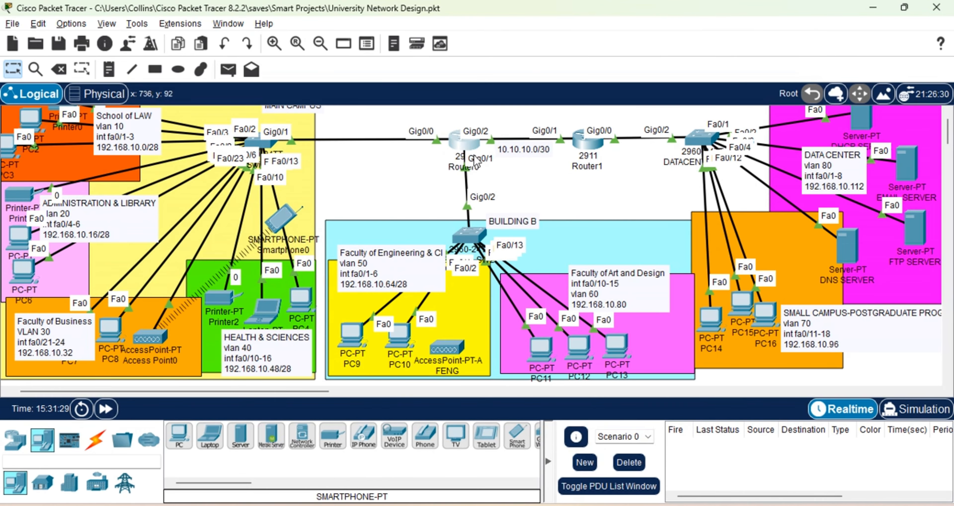
left_click(468, 145)
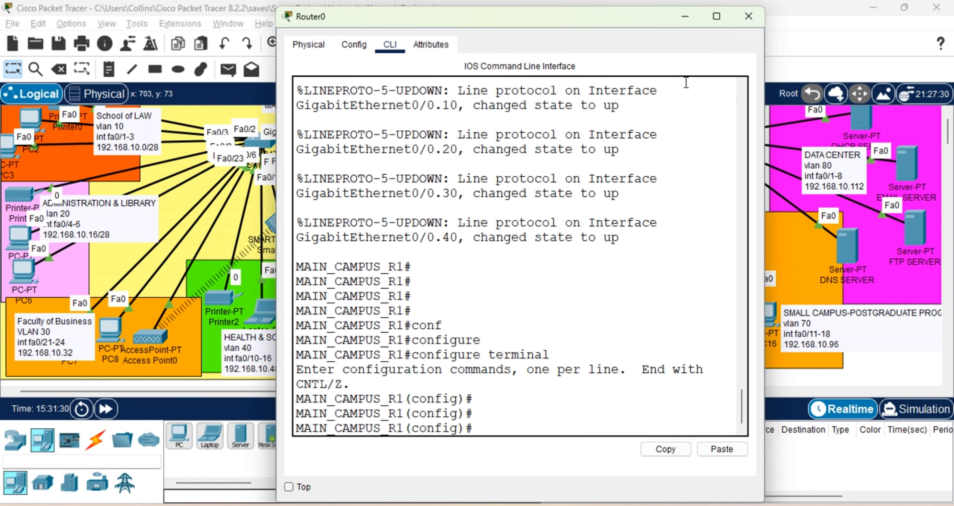
left_click(686, 16)
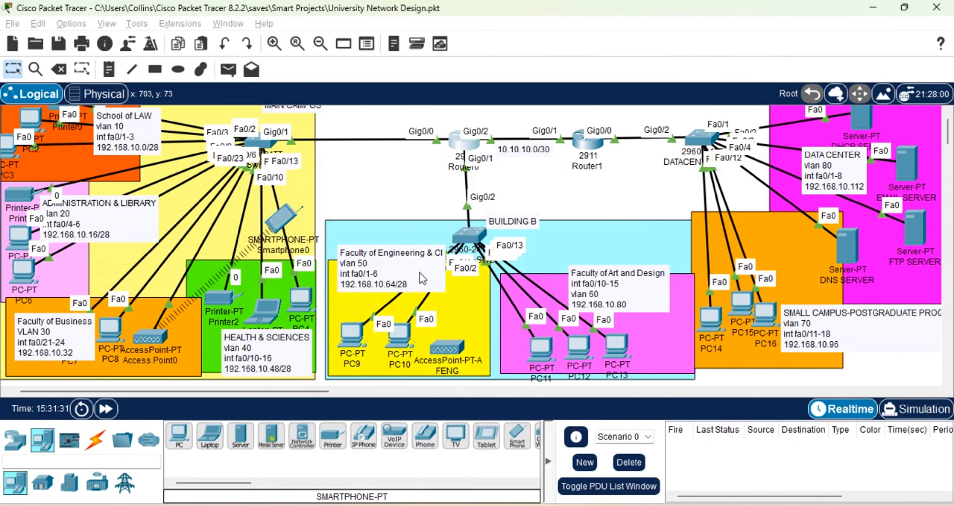
Enter configuration of subinterface GigabitEthernet 0/1.50 on Router0's command line for the Faculty of Engineering VLAN.
left_click(465, 157)
key("Return")
key("Return")
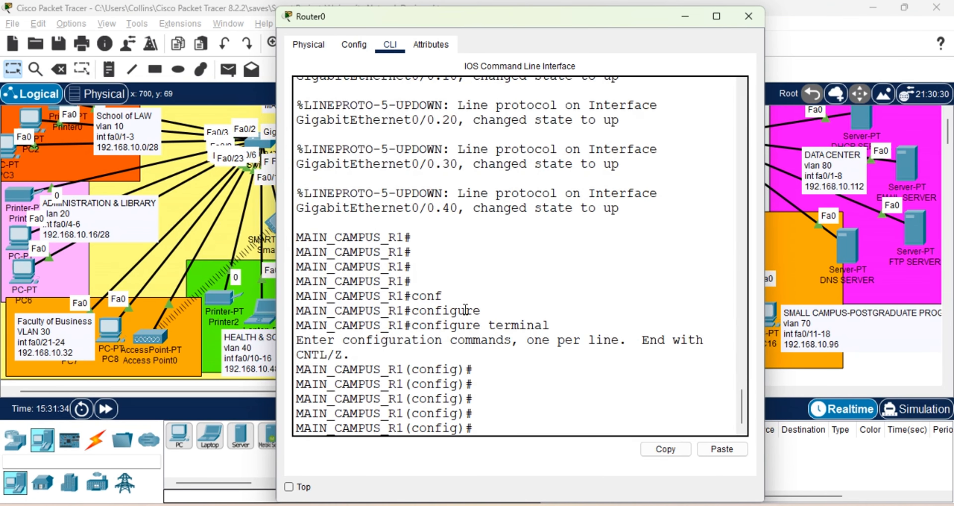
type("int")
key("Tab")
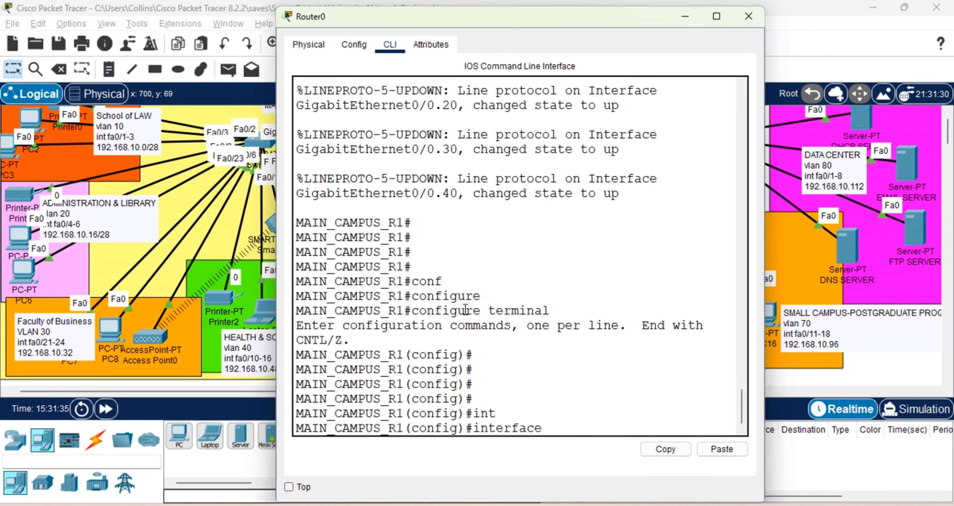
type("g")
key("Tab")
type("0/1")
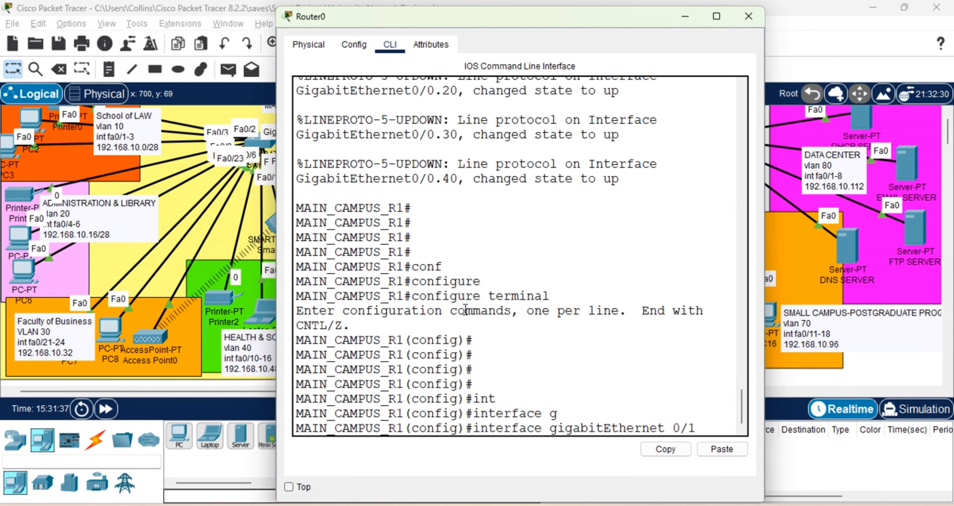
type(".50")
key("Return")
Set dot1Q encapsulation with VLAN 50 on Router0's GigabitEthernet 0/1.50 subinterface.
type("en")
key("Tab")
type("do")
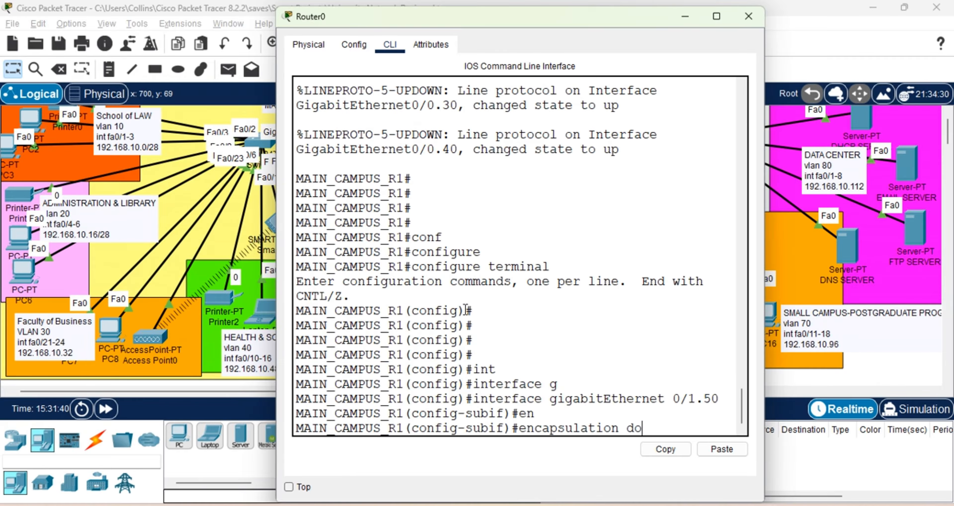
key("Tab")
type("50")
key("Return")
Assign IP address 192.168.10.65 with mask 255.255.255.240 to Router0's GigabitEthernet 0/1.50 subinterface.
type("ig-subif)#i")
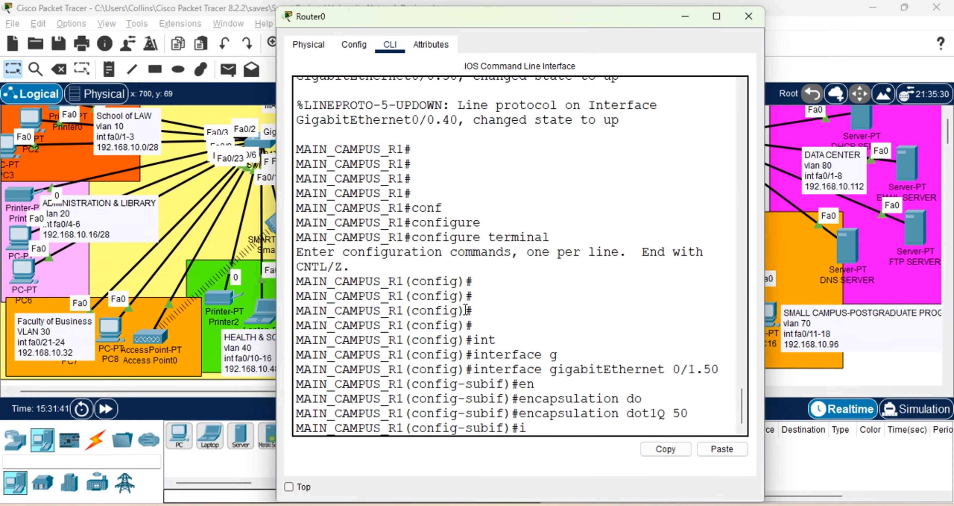
type("p ad")
key("Tab")
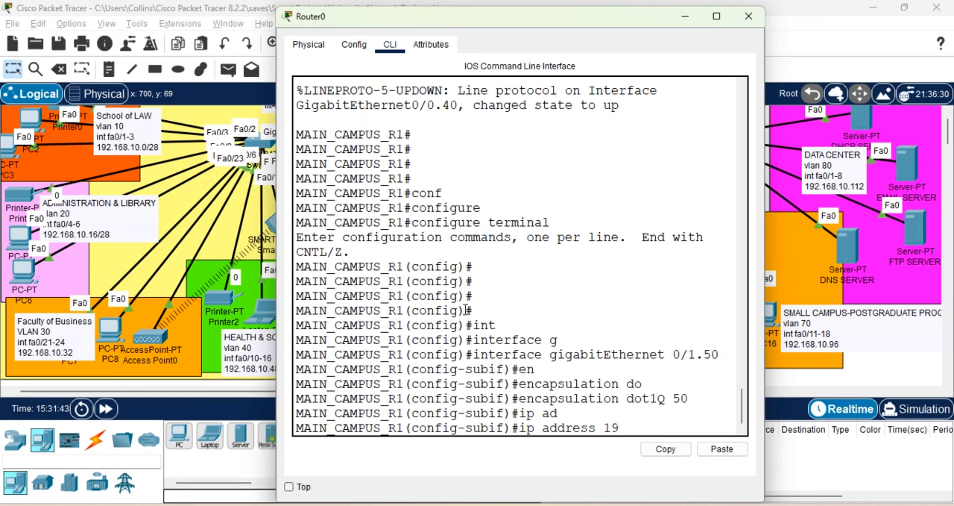
type("192.168.10.65")
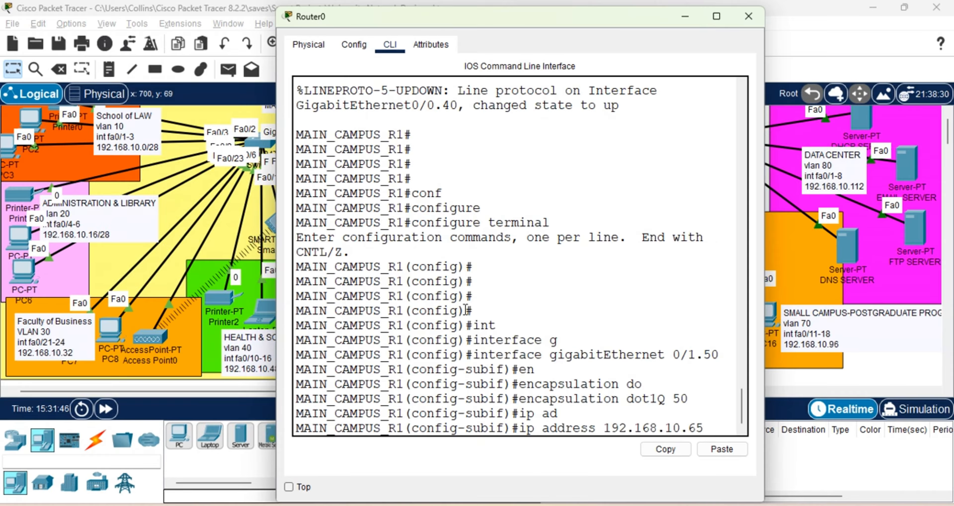
type(" 255.25")
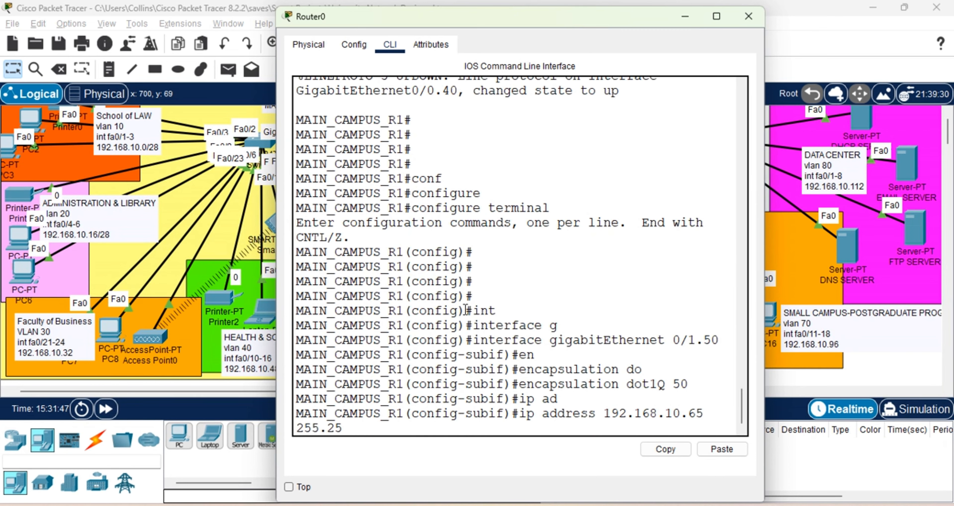
type("5.255.240")
key("Return")
key("Return")
Exit configuration mode on Router0, save the running configuration, and close the router's window.
type("end")
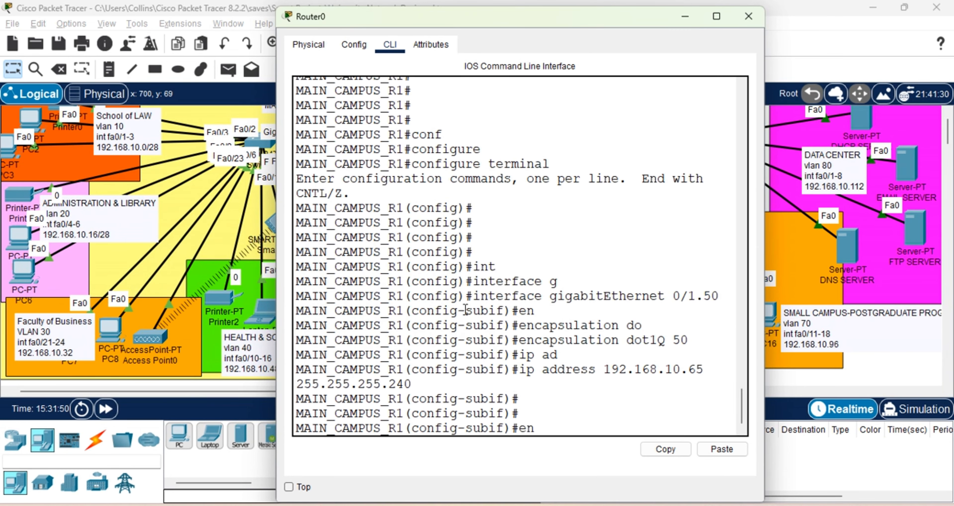
key("Return")
key("Return")
key("Return")
type("wr")
key("Return")
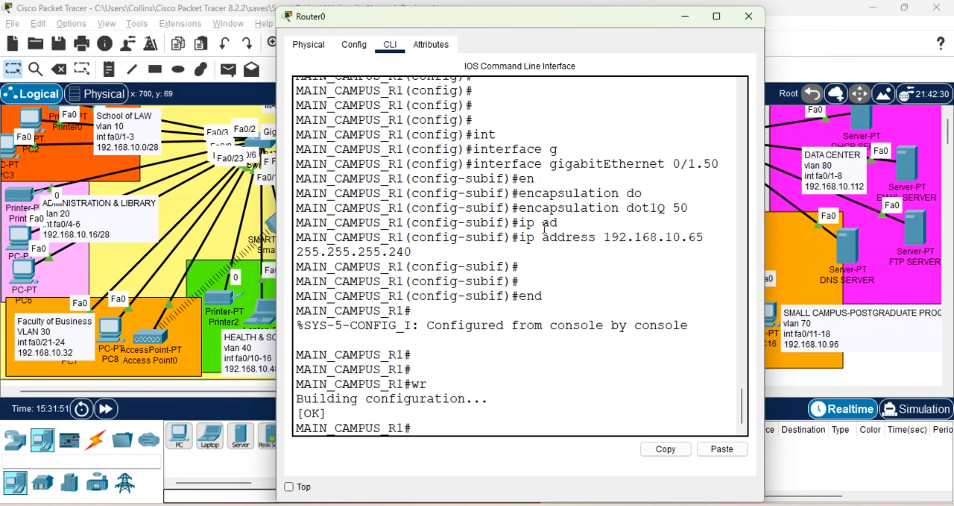
left_click(749, 16)
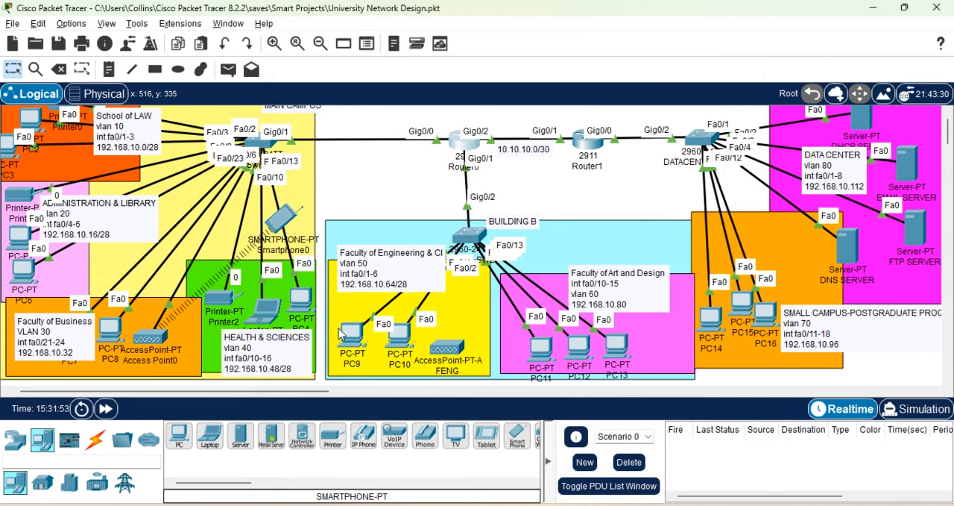
Renew PC9's DHCP lease in the Faculty of Engineering by switching its IPv4 configuration to static and back to DHCP.
left_click(352, 334)
left_click(395, 122)
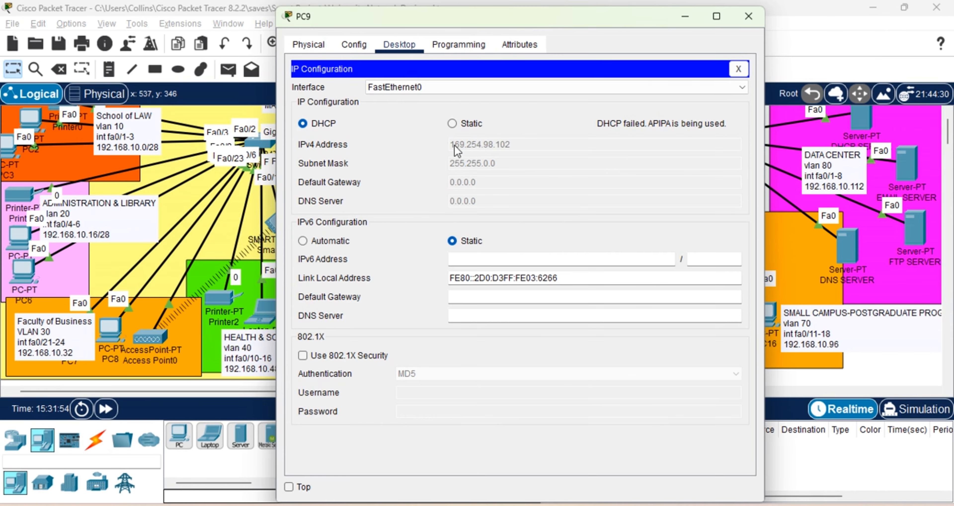
left_click(452, 123)
left_click(315, 125)
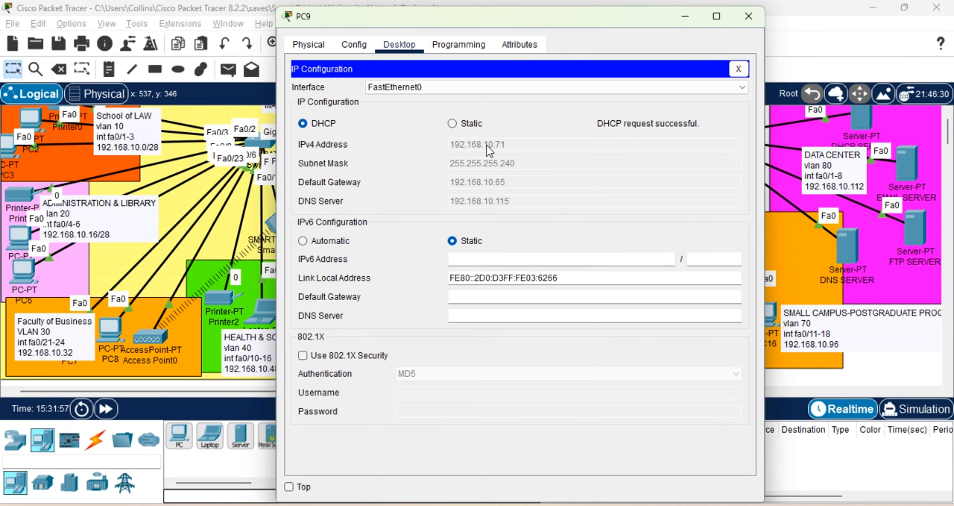
left_click(689, 16)
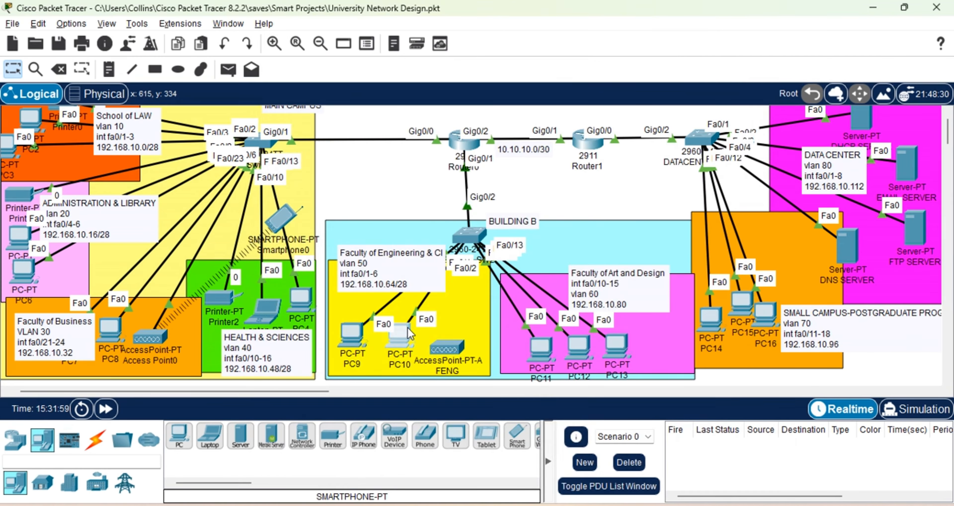
Check PC10's DHCP-assigned IPv4 settings in the Faculty of Engineering, including its gateway and DNS server.
left_click(410, 332)
left_click(420, 100)
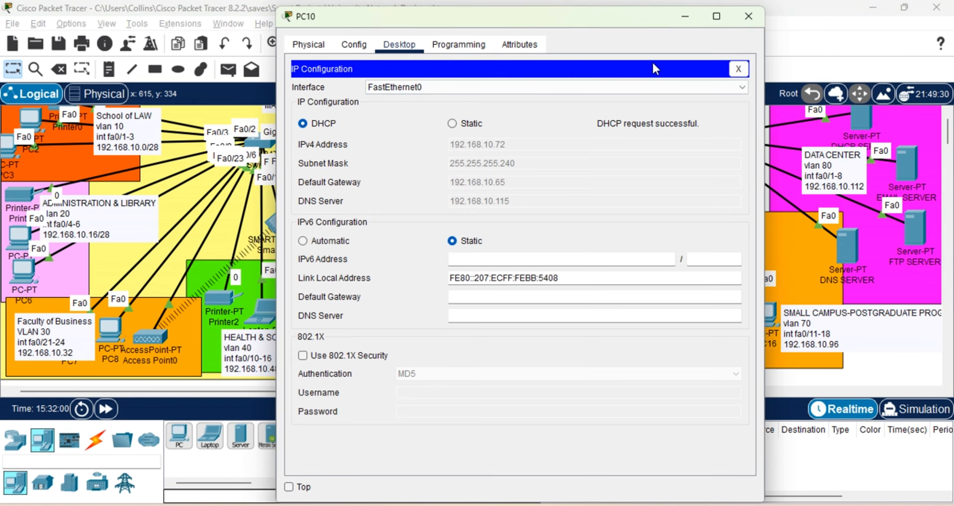
left_click(748, 17)
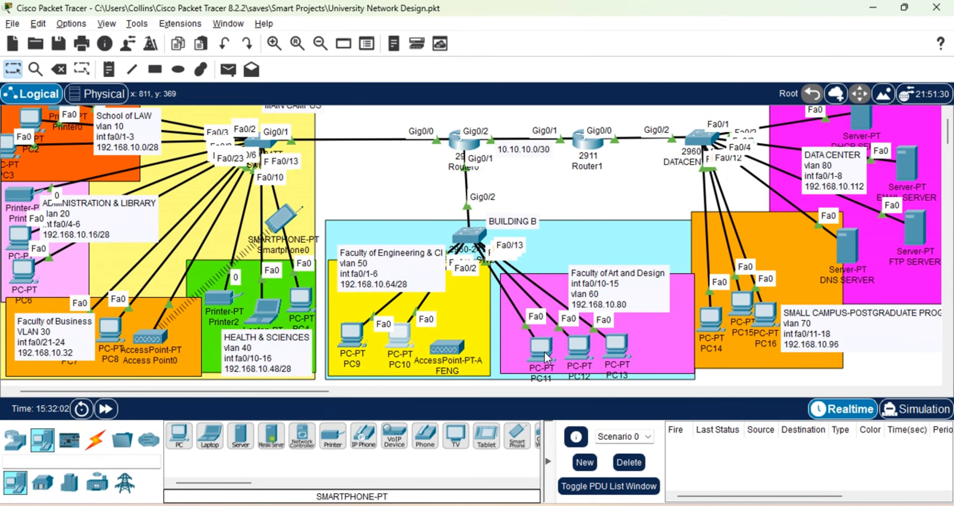
Ping 192.168.10.115 again from PC12's command prompt to test the Faculty of Art and Design's connection to the DNS server.
left_click(577, 348)
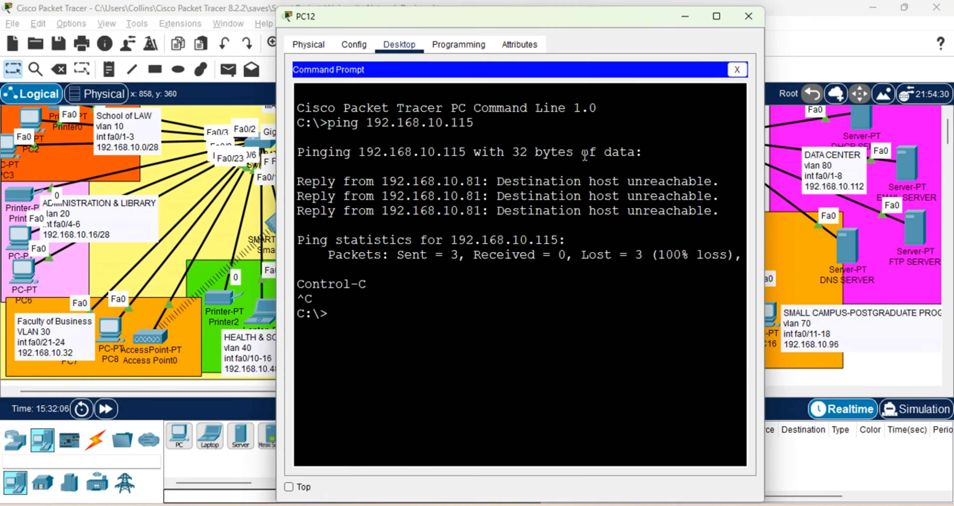
key("Return")
key("Return")
key("Up")
key("Return")
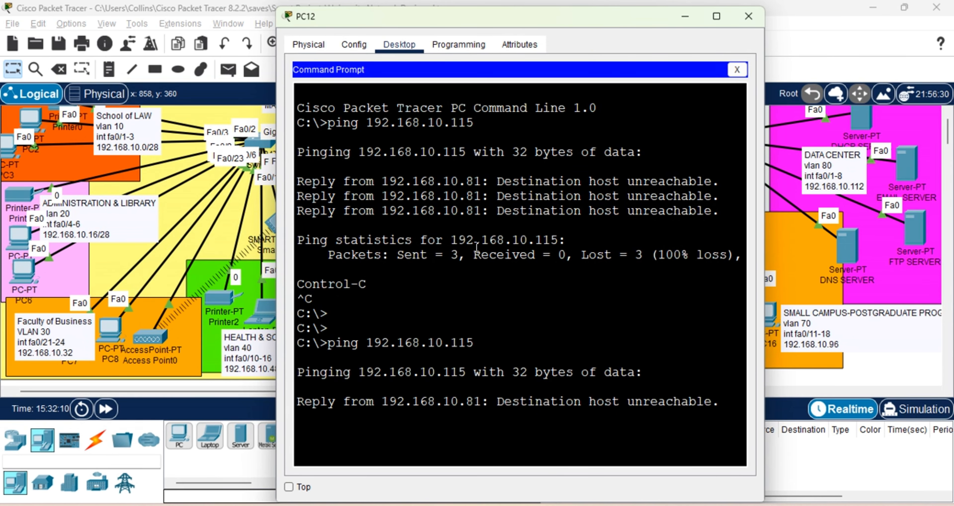
left_click(749, 15)
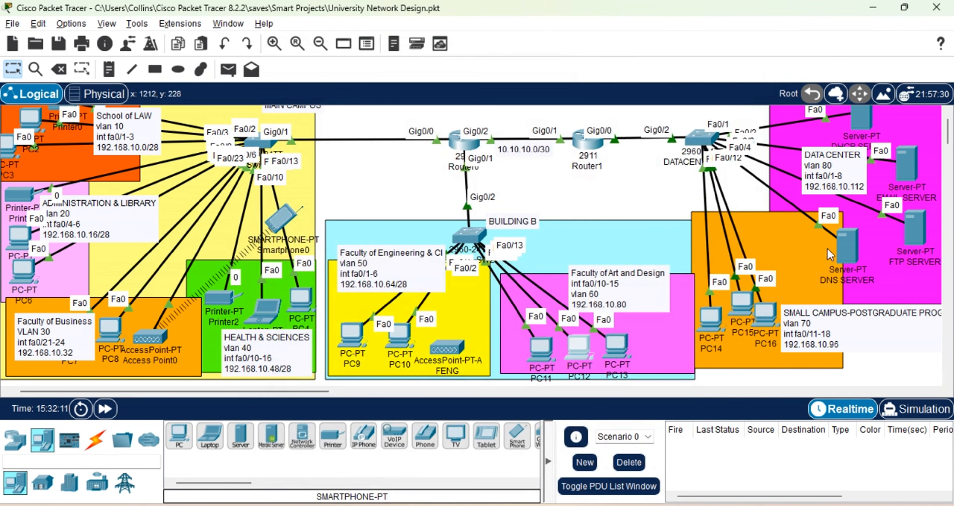
Review the recent interface status messages on Router1's command line and close its window.
mouse_move(852, 261)
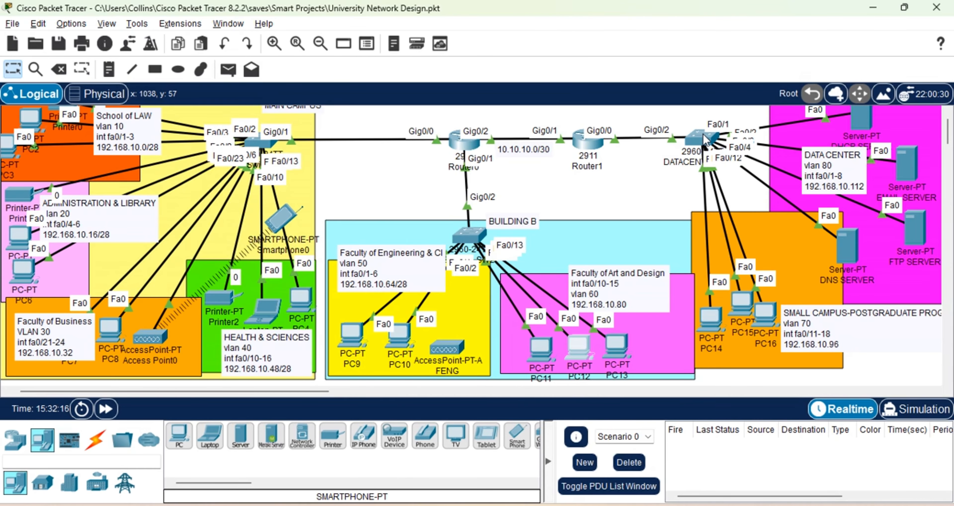
mouse_move(704, 141)
mouse_move(588, 143)
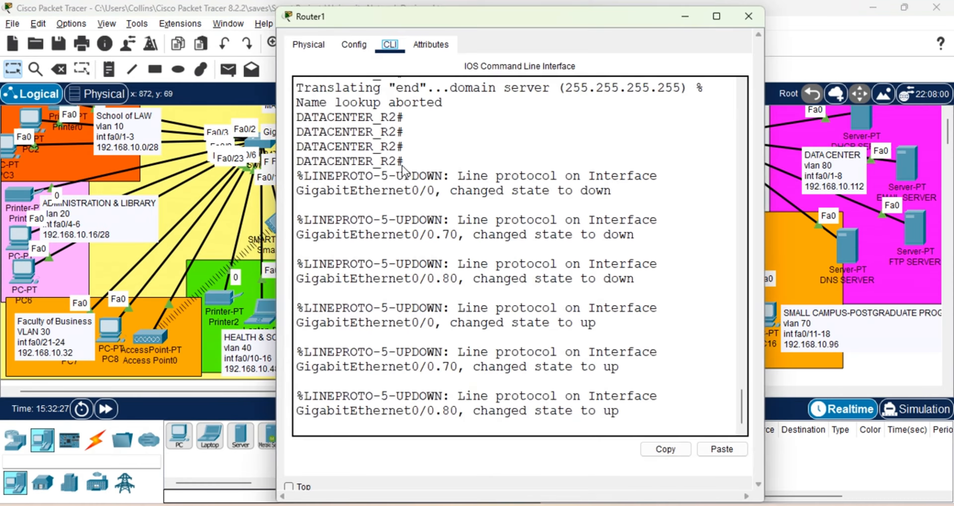
left_click(748, 18)
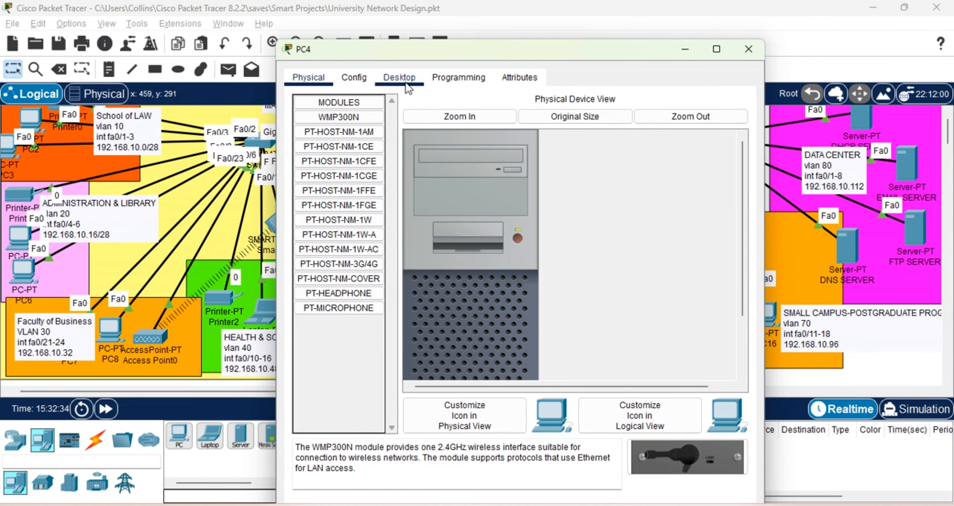
Set PC4's IPv4 configuration in the Health & Sciences area to DHCP.
left_click(405, 80)
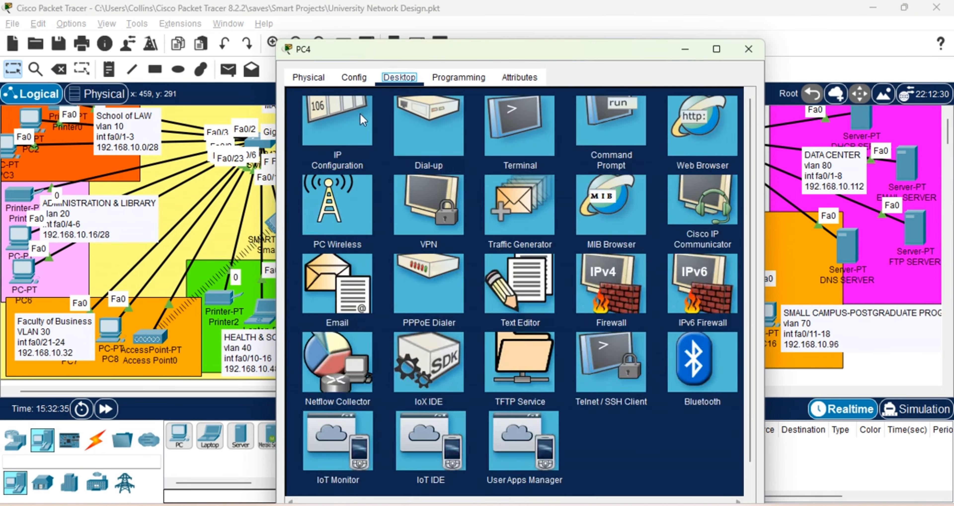
left_click(317, 149)
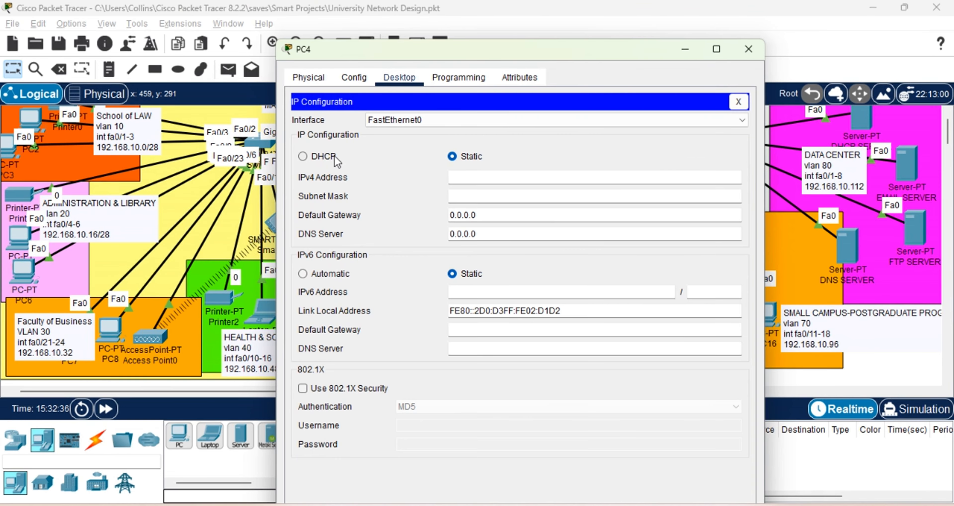
left_click(313, 158)
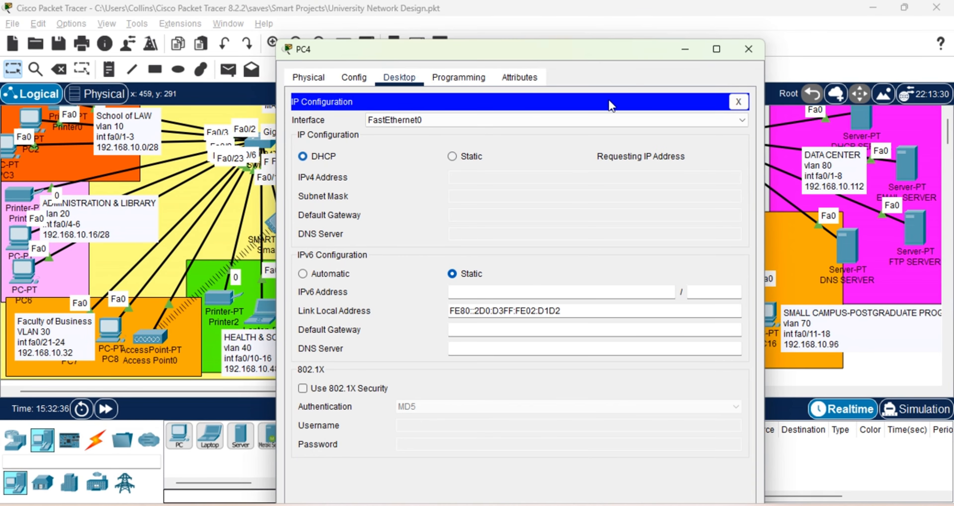
left_click(685, 50)
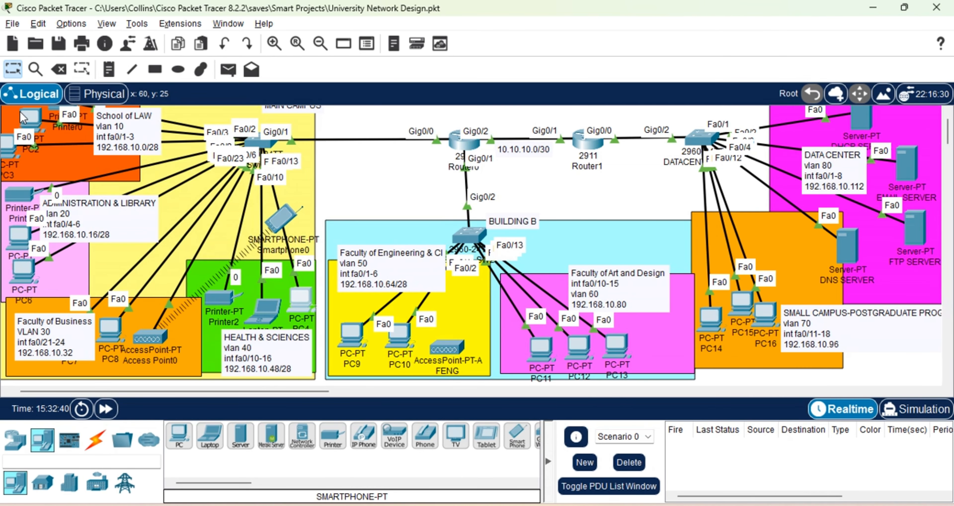
Look up PC2's IP address and ping 192.168.10.6 from PC4's command prompt to test connectivity to the School of Law.
mouse_move(22, 118)
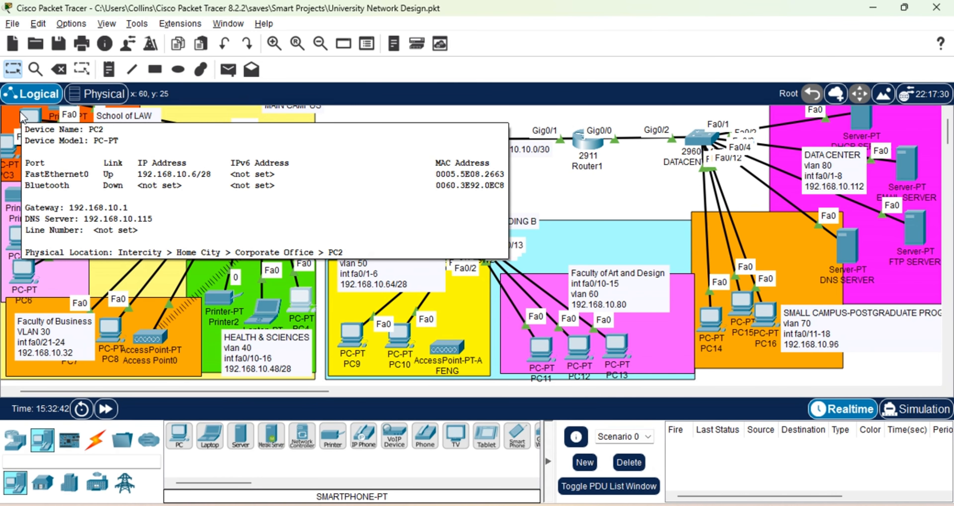
left_click(292, 303)
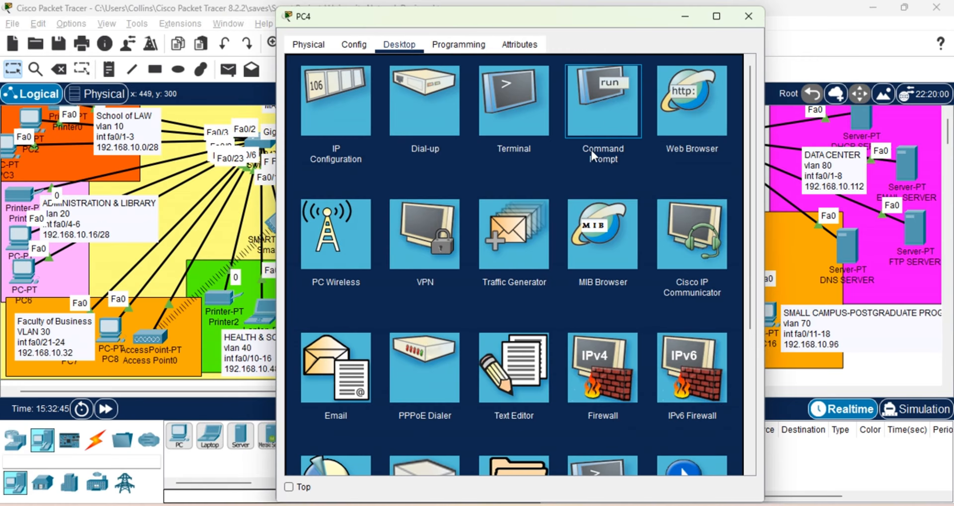
left_click(591, 150)
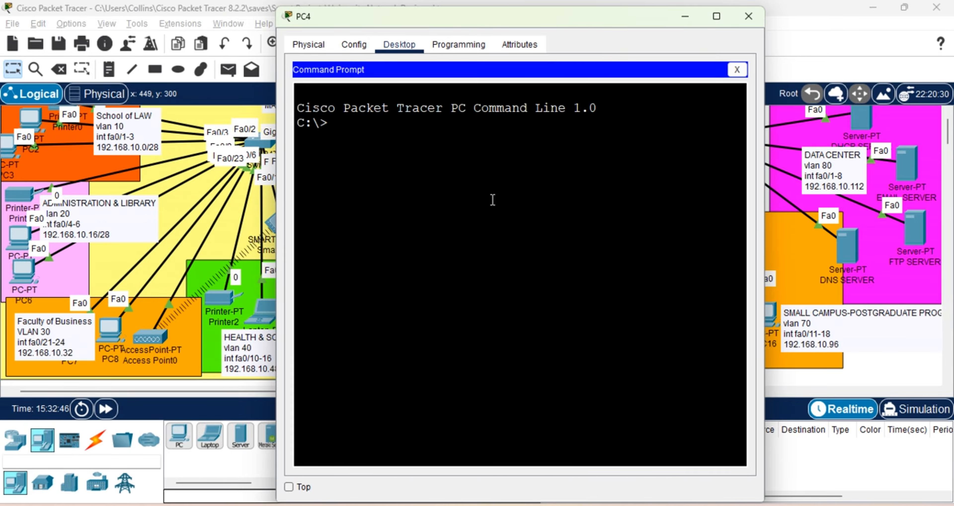
type("ping 192.168.1")
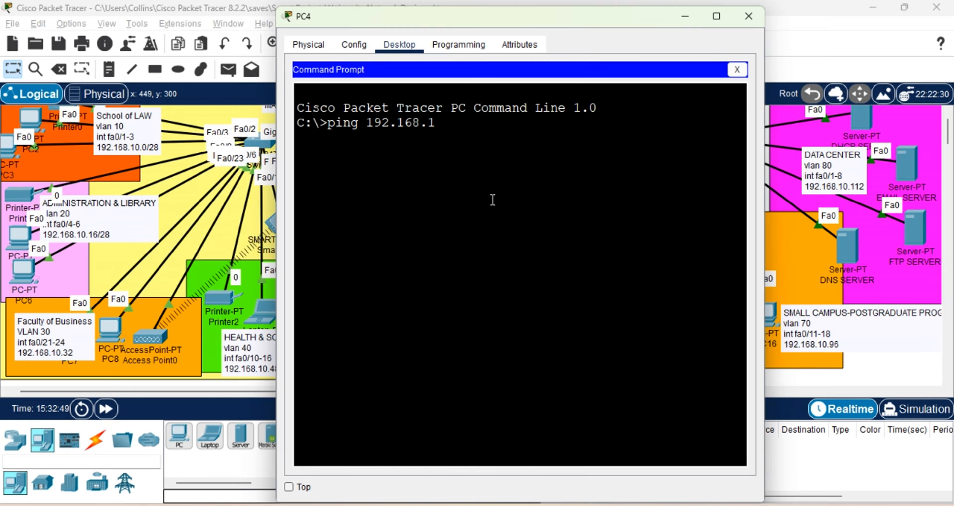
type("0.6")
key("Return")
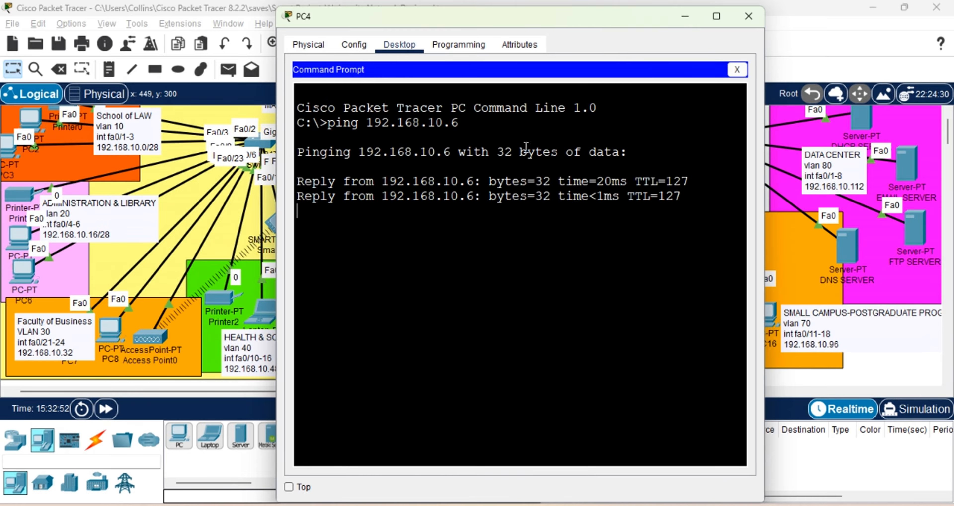
left_click_drag(531, 21, 659, 28)
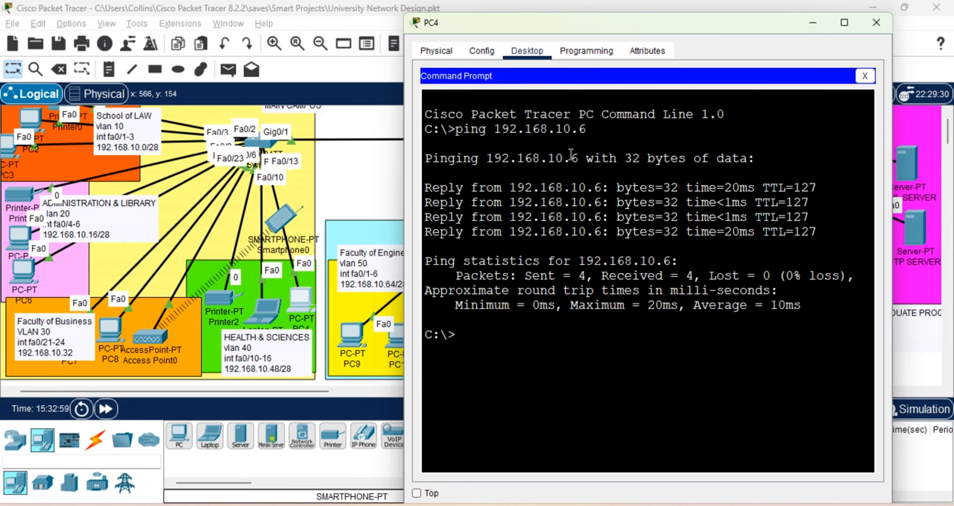
Set PC5's IPv4 configuration in the Administration & Library area to DHCP and save the project.
left_click_drag(594, 128, 564, 131)
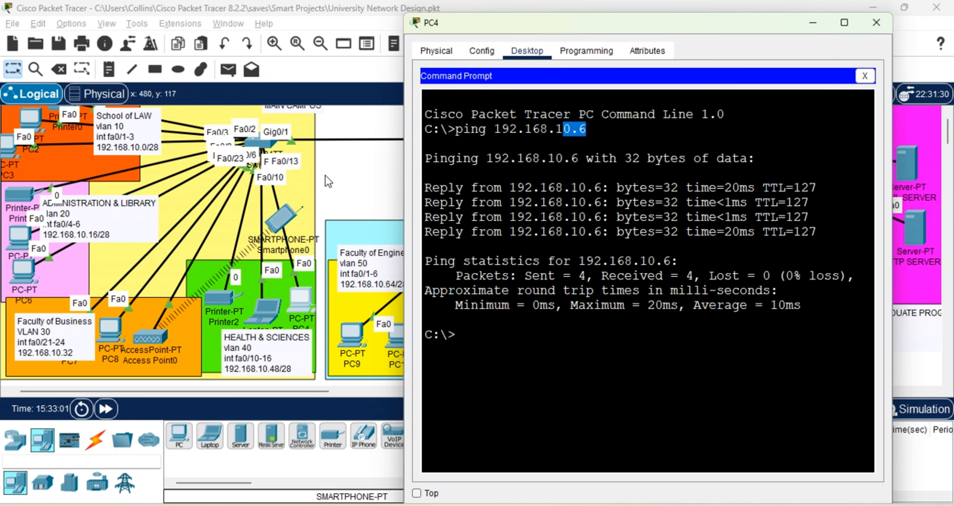
left_click(361, 176)
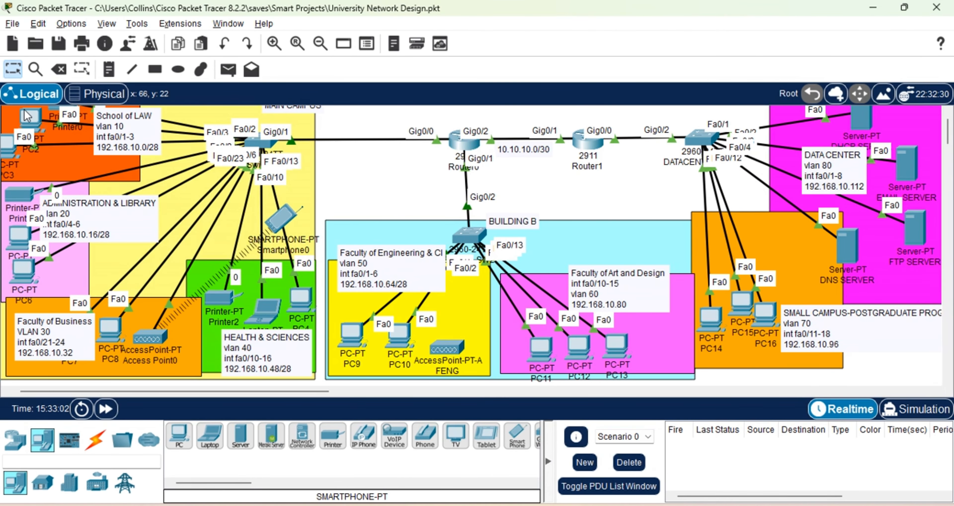
mouse_move(24, 114)
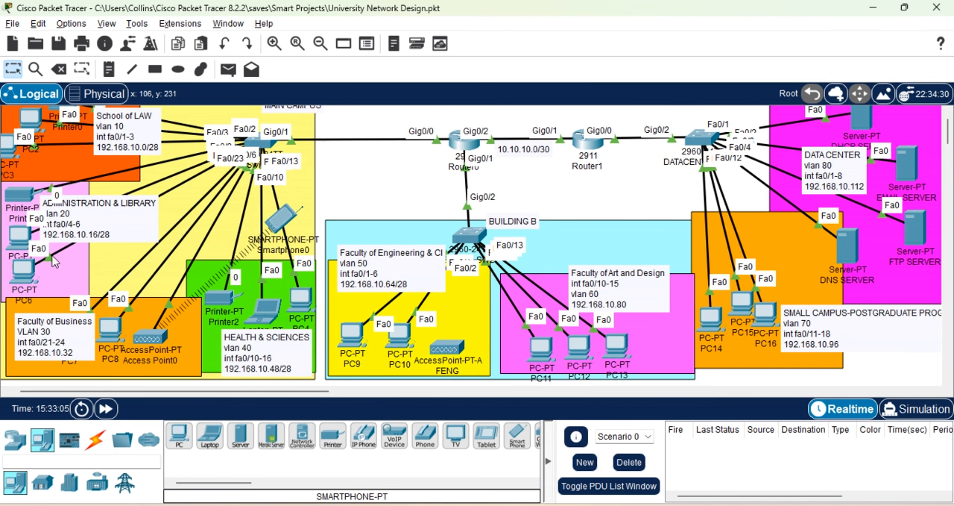
mouse_move(14, 232)
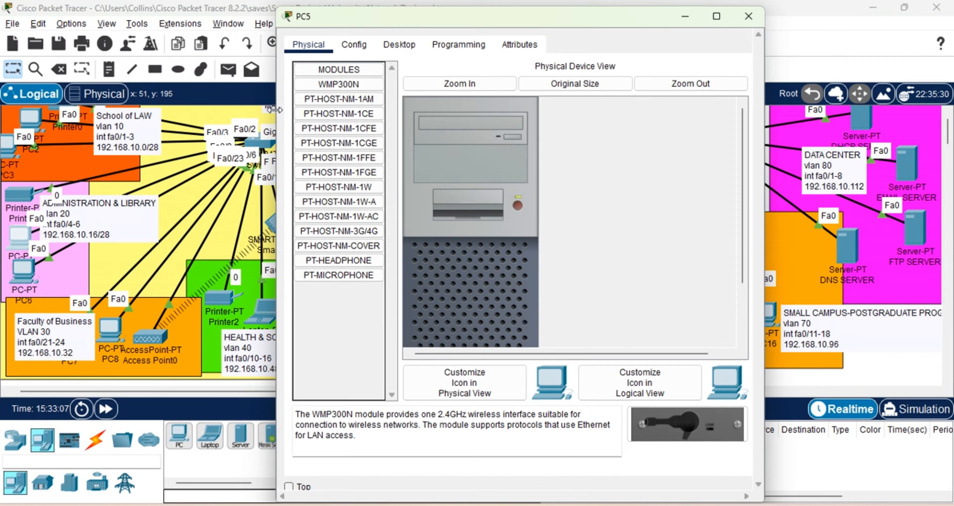
left_click(403, 51)
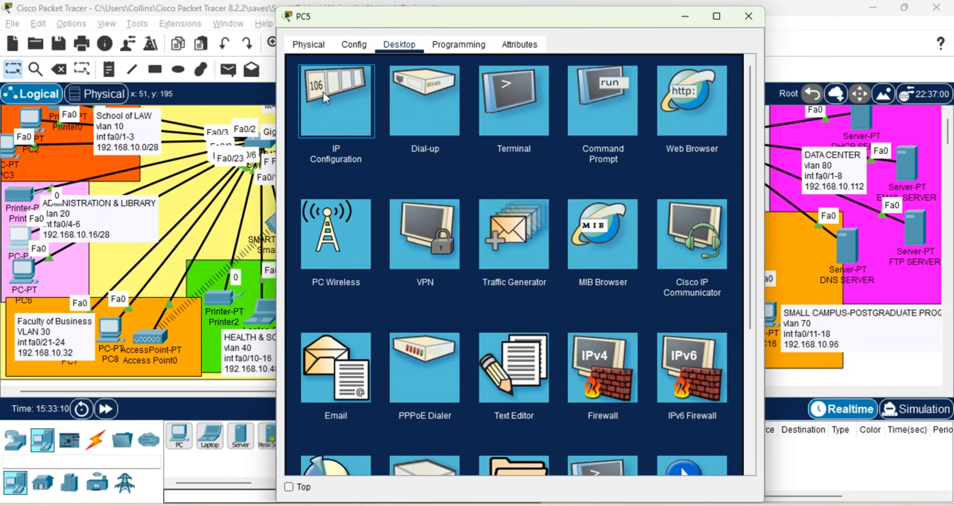
left_click(320, 117)
left_click(303, 123)
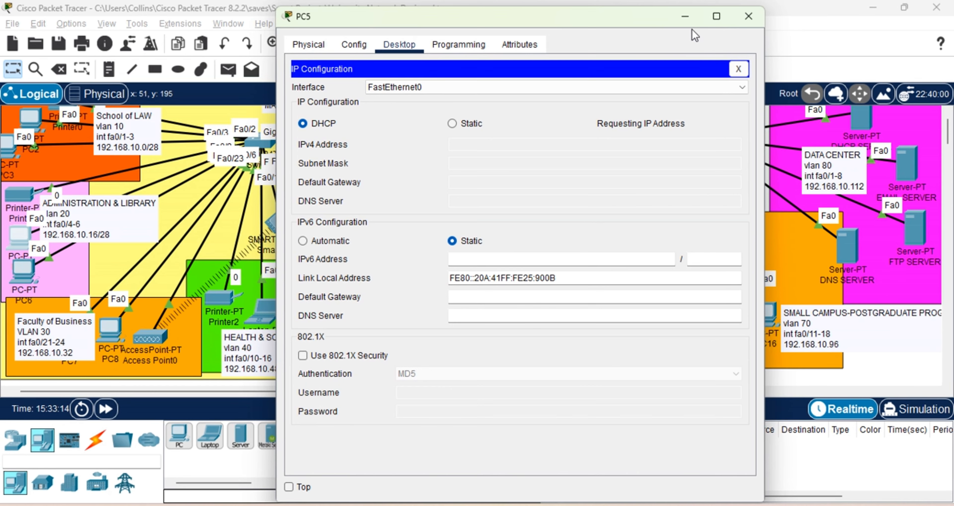
left_click(685, 17)
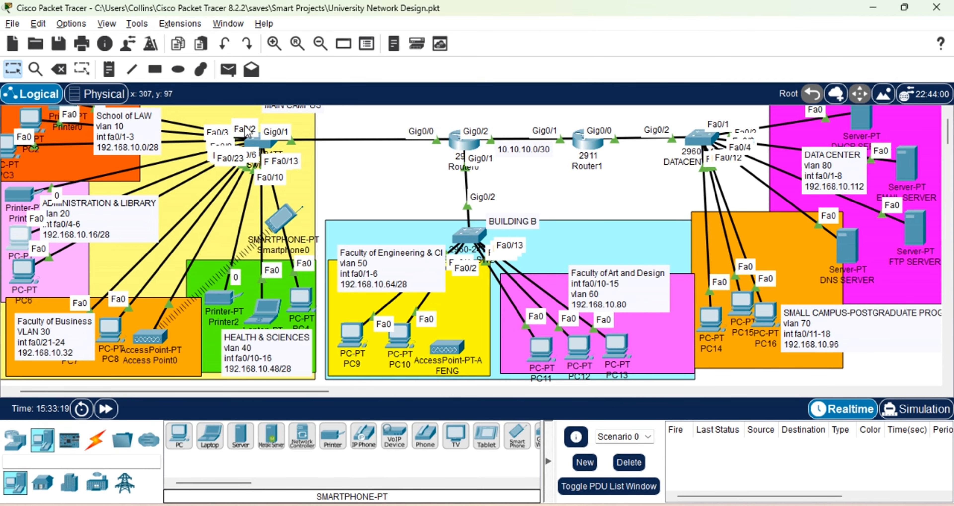
mouse_move(256, 144)
key("ctrl+s")
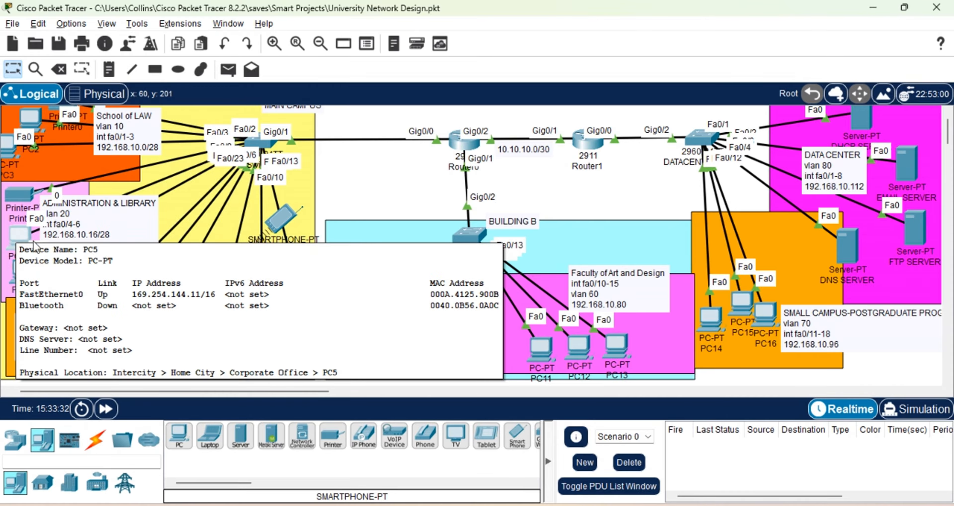
Ping 192.168.10.6 from PC8's command prompt to test the Faculty of Business's connectivity to the School of Law.
left_click(111, 328)
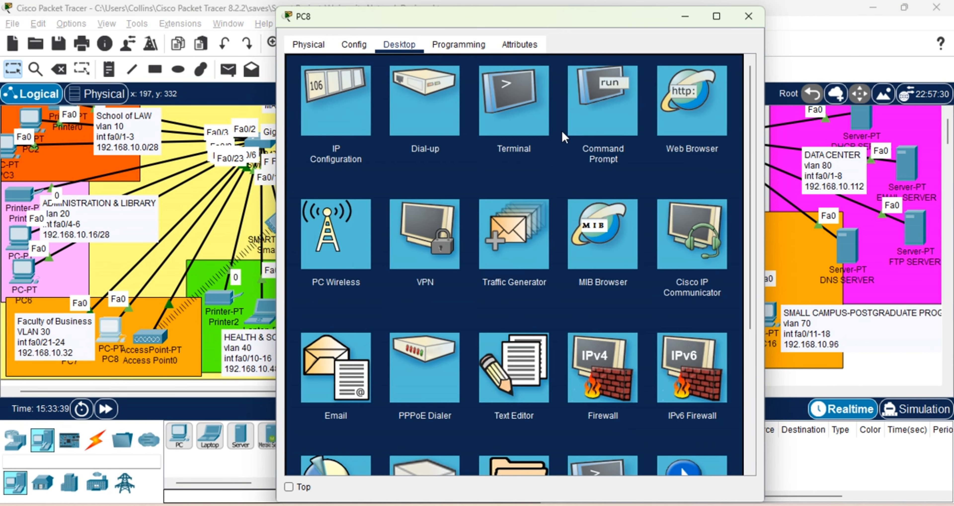
left_click(737, 69)
left_click(620, 115)
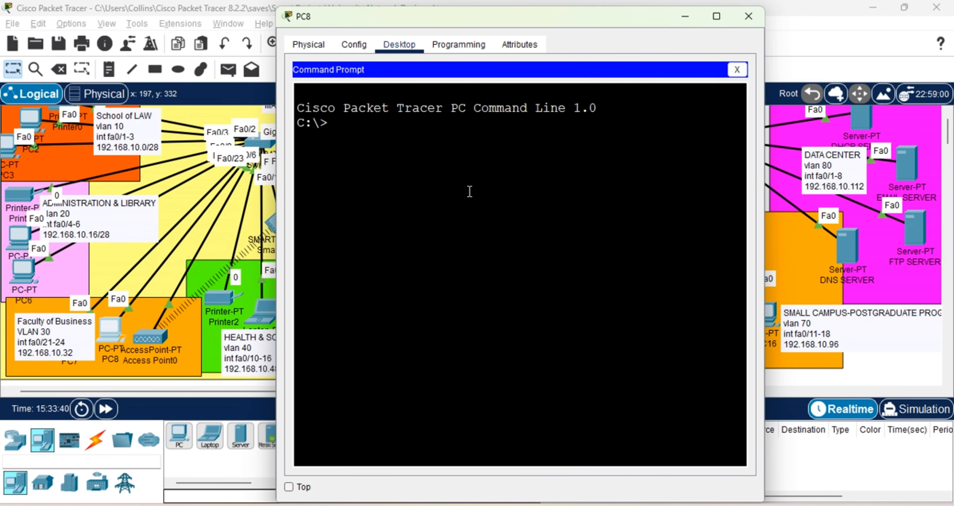
type("ping 192.168")
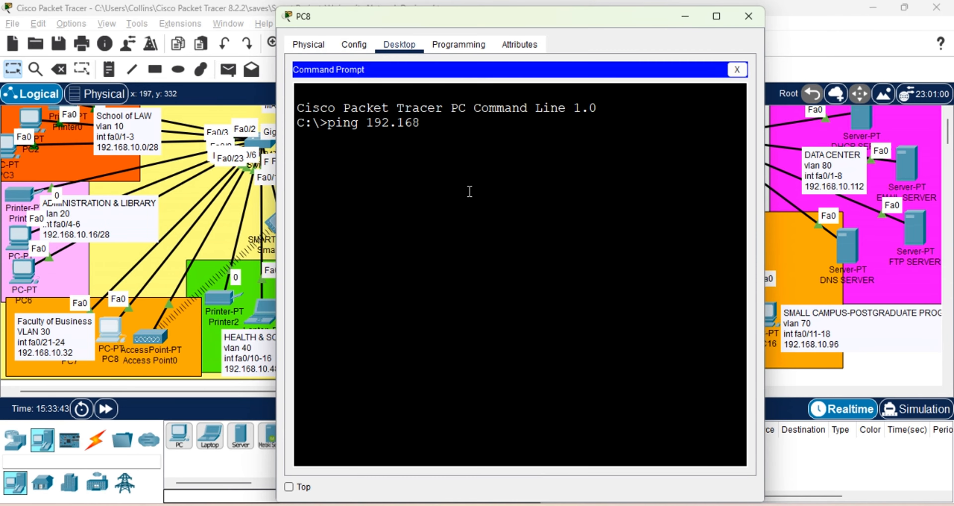
type(".10.6")
key("Return")
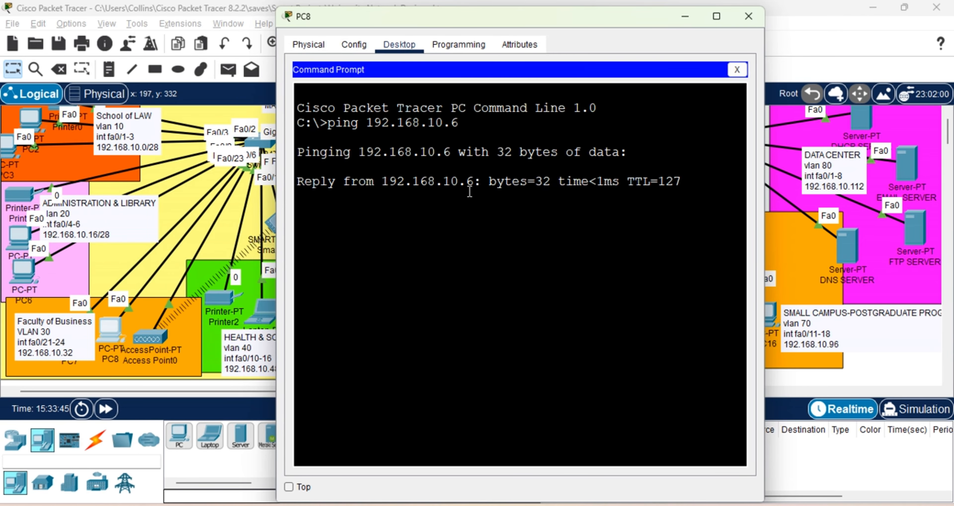
left_click(685, 17)
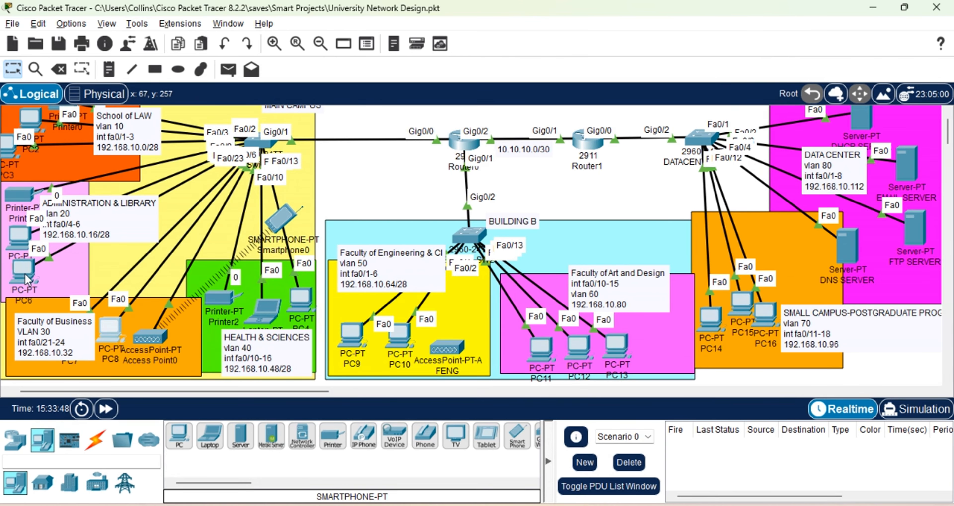
Set PC6's IPv4 configuration in the Administration & Library area to DHCP.
mouse_move(24, 274)
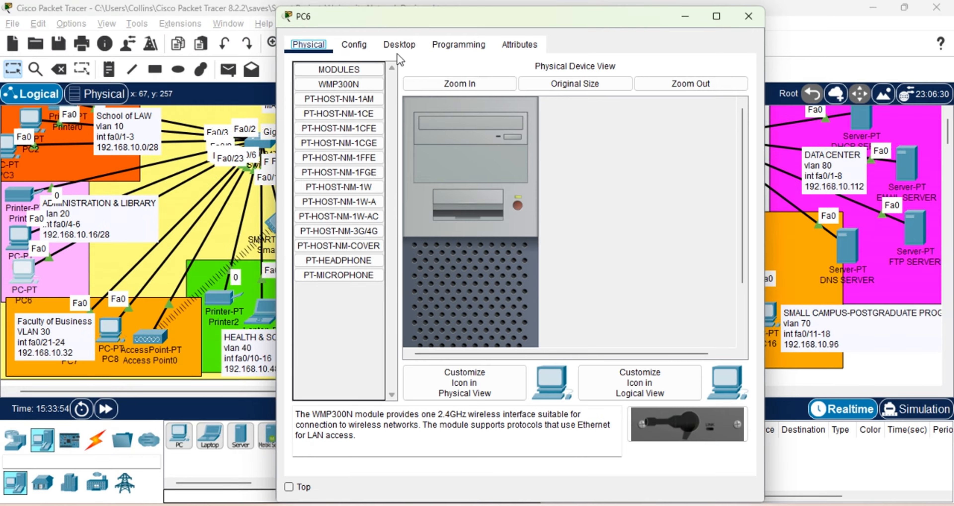
left_click(401, 48)
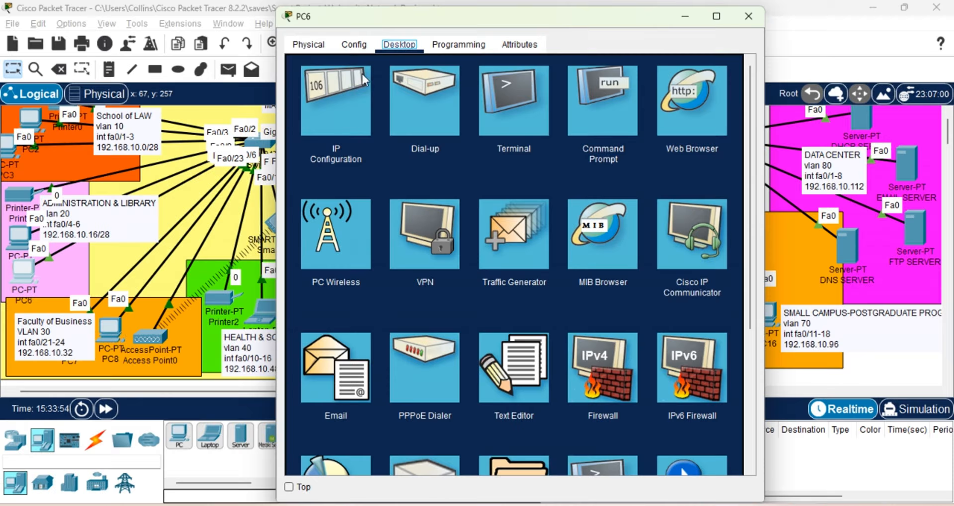
left_click(349, 112)
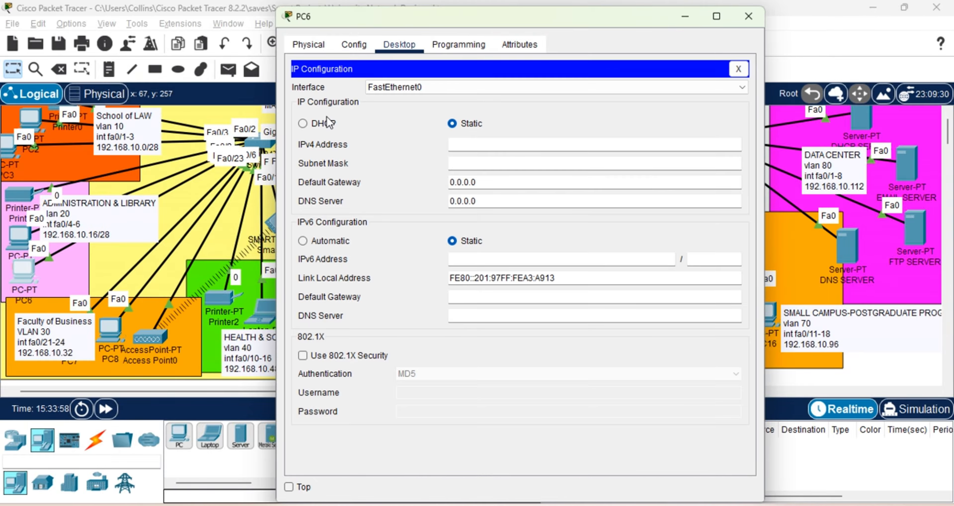
left_click(328, 123)
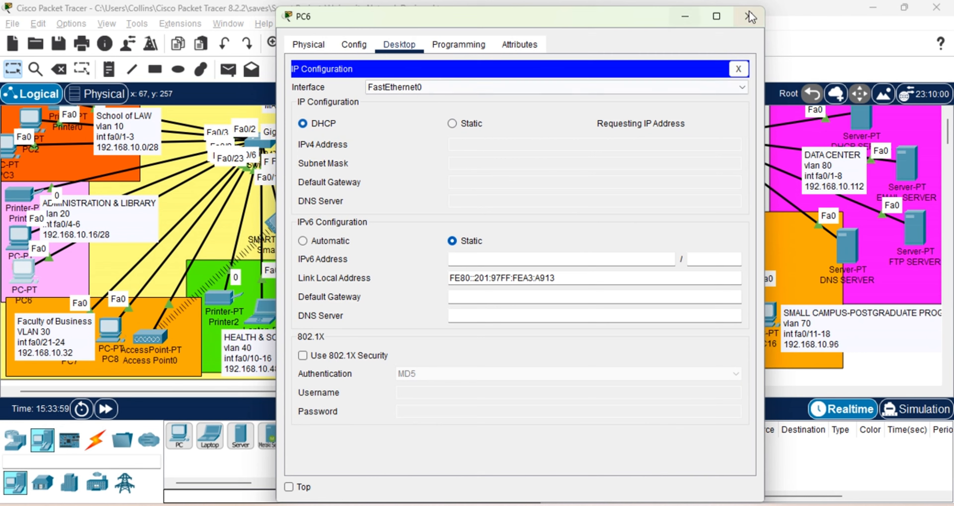
left_click(683, 21)
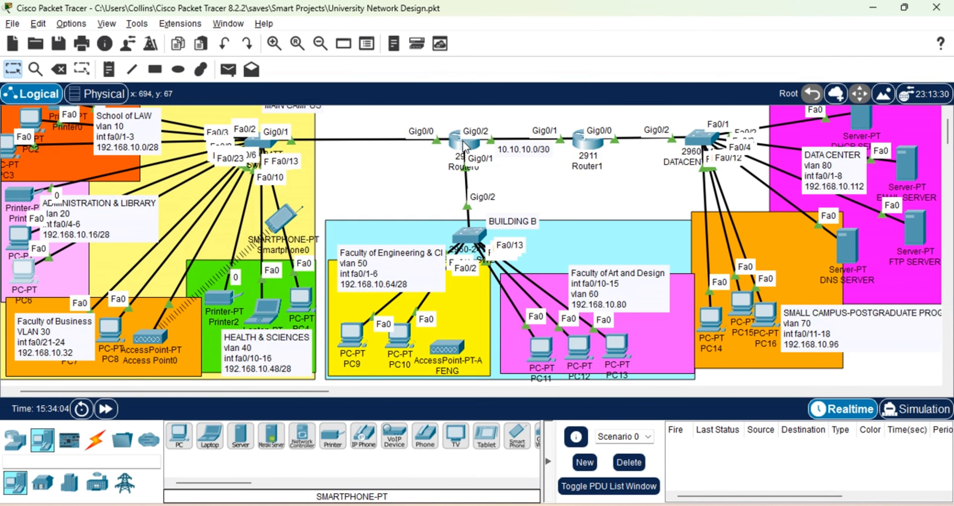
Show Router0's running configuration and examine the DHCP excluded addresses and each pool's network, default router and DNS server.
mouse_move(465, 146)
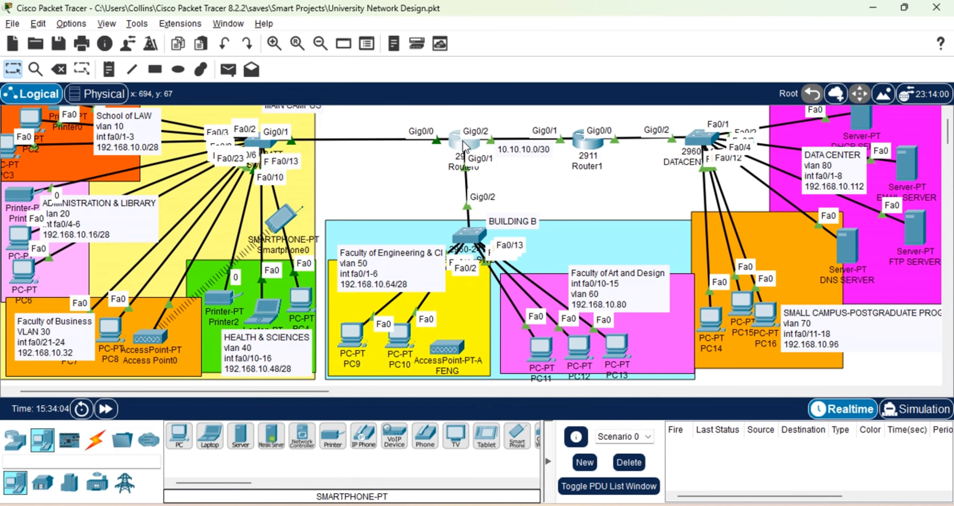
left_click(465, 145)
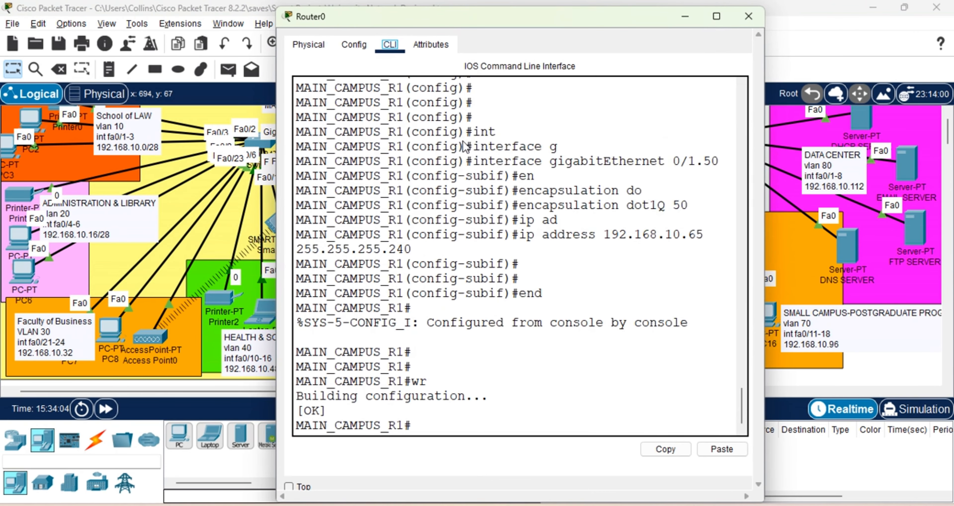
key("Return")
key("Return")
key("Return")
key("Return")
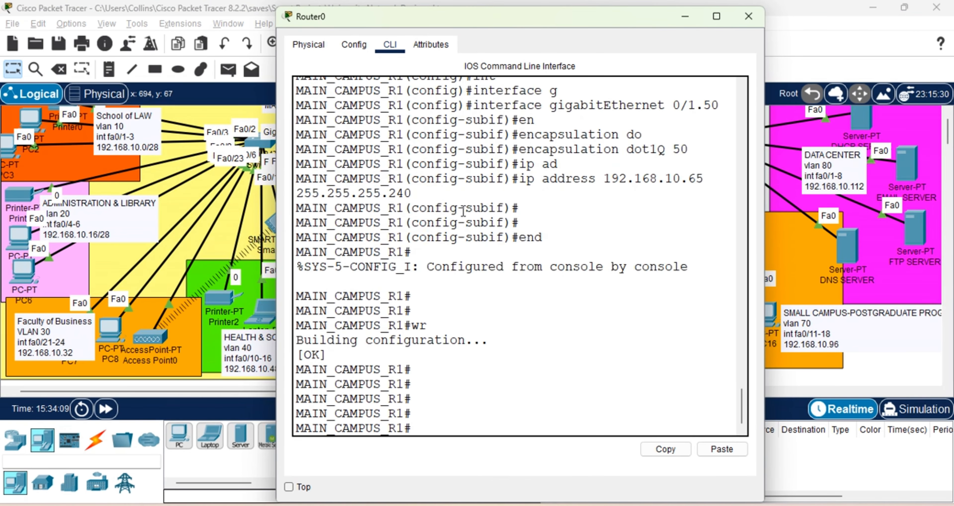
type("sh")
key("Tab")
type("ru")
key("Tab")
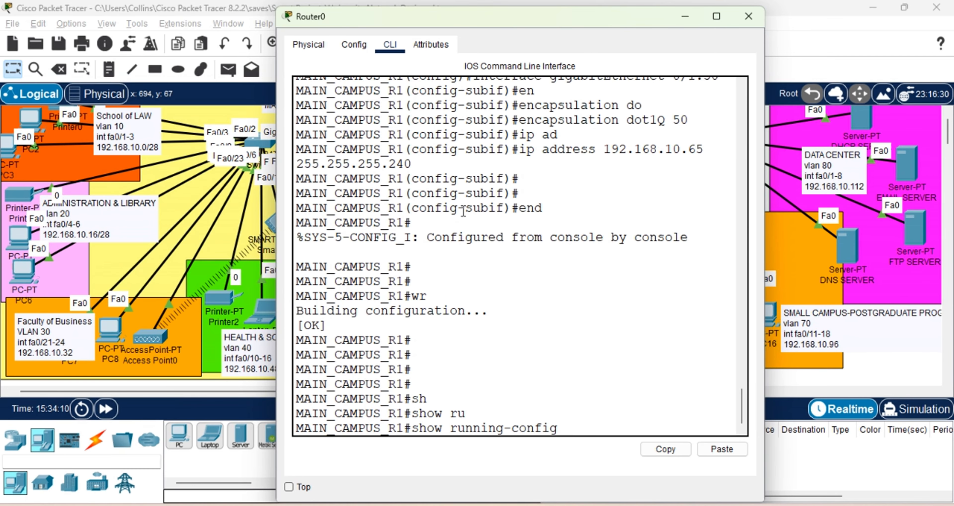
key("Return")
key("Return")
key("Return")
key("Return")
key("Return")
key("Return")
key("Return")
key("Return")
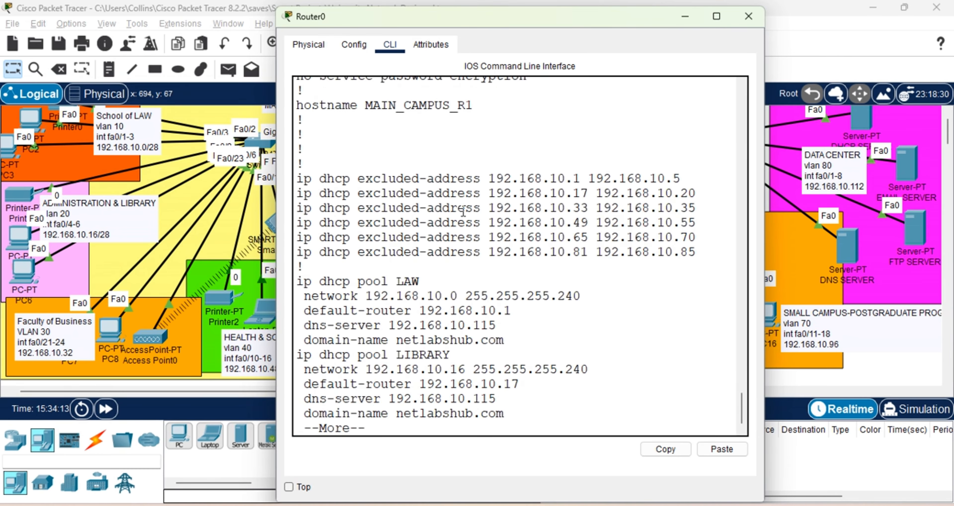
key("Return")
key("Return")
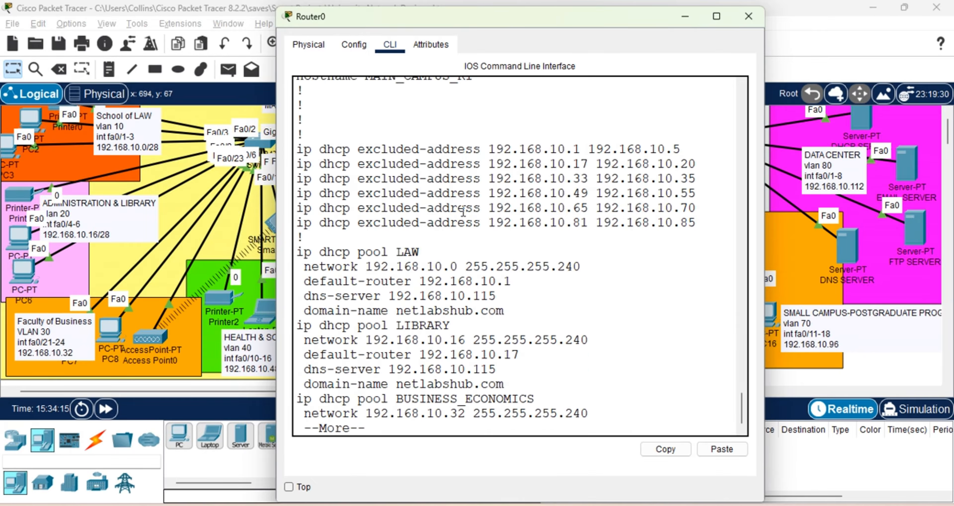
key("Return")
key("Return")
key("Return")
key("Return")
key("Return")
key("Return")
key("Return")
key("Return")
key("Return")
key("Return")
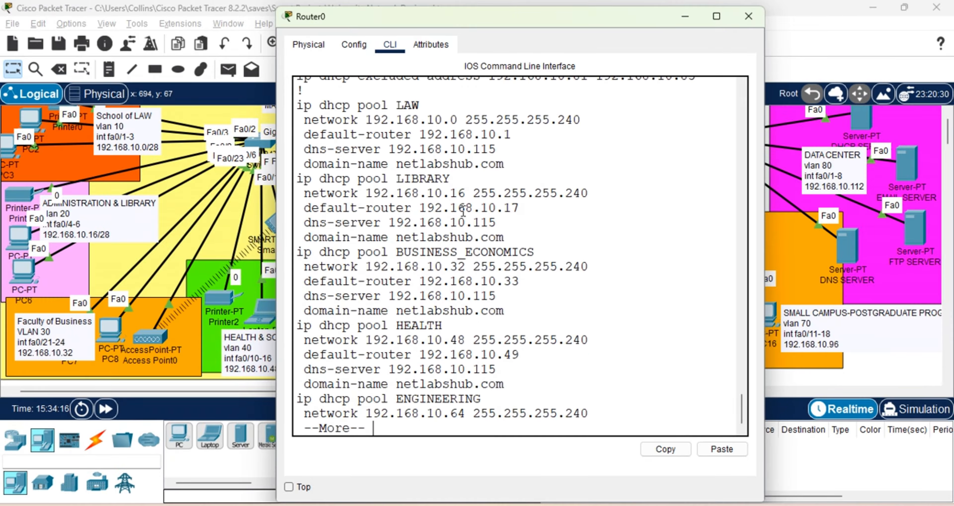
key("Return")
key("Return")
key("Return")
key("Return")
key("Return")
key("Return")
key("Return")
key("Return")
key("Return")
key("Return")
key("Return")
key("Return")
key("Return")
key("Return")
key("Return")
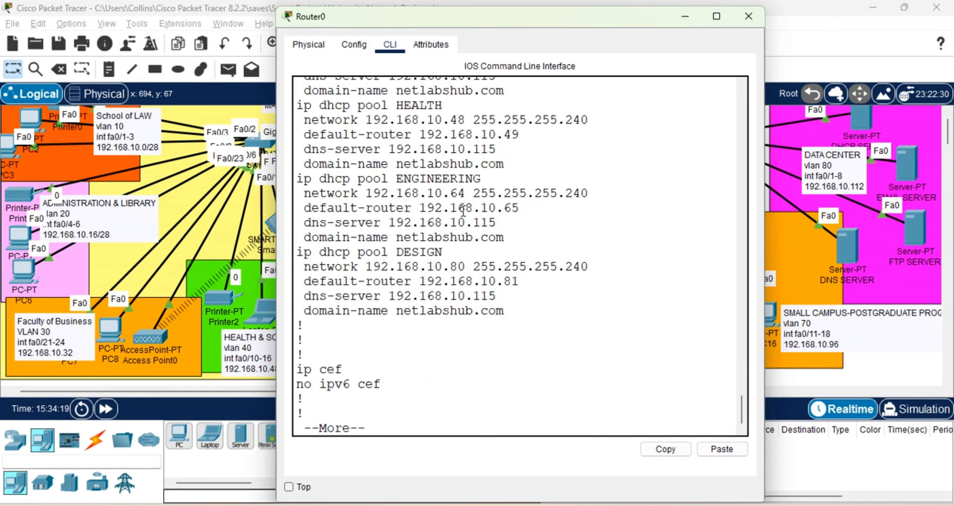
scroll(463, 210, "up", 5)
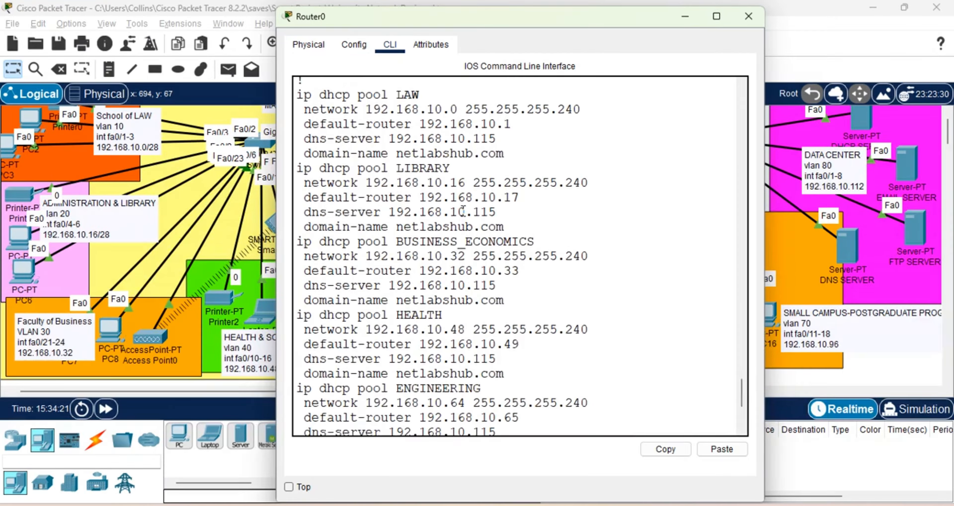
scroll(463, 210, "down", 1)
scroll(463, 210, "up", 1)
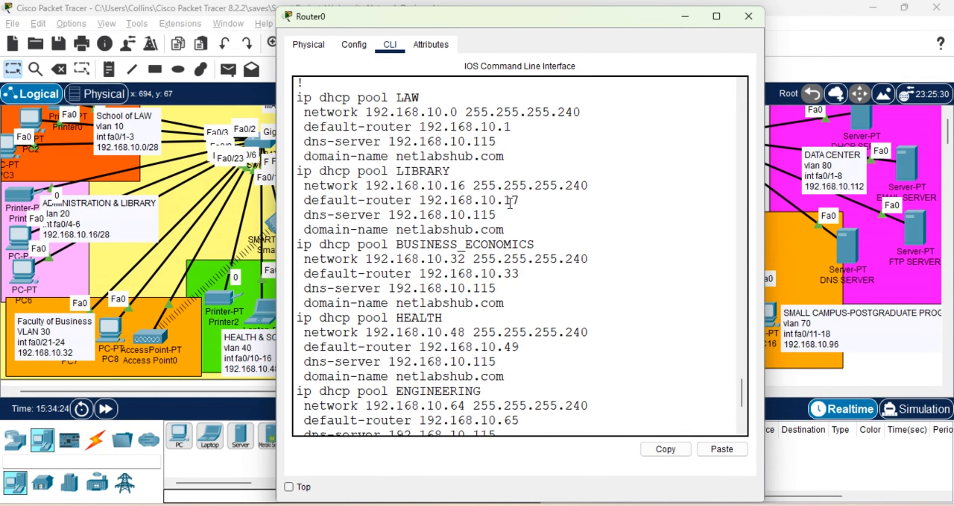
scroll(504, 202, "down", 5)
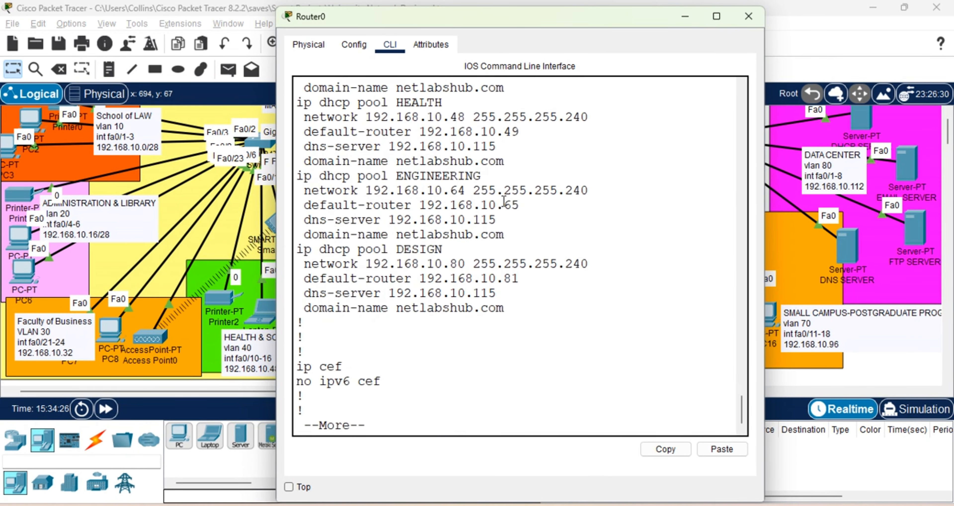
left_click(685, 16)
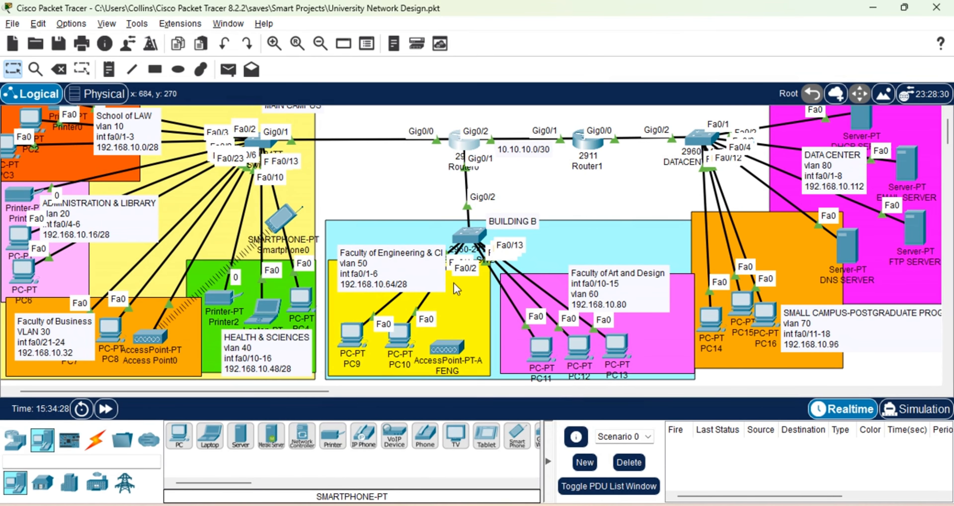
Set PC13's IPv4 configuration in the Faculty of Art and Design to DHCP.
mouse_move(351, 337)
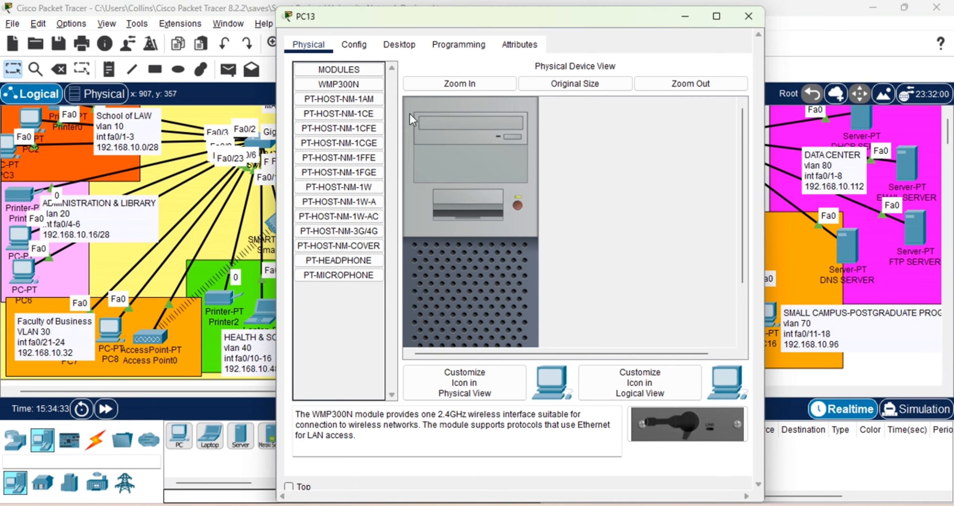
left_click(399, 47)
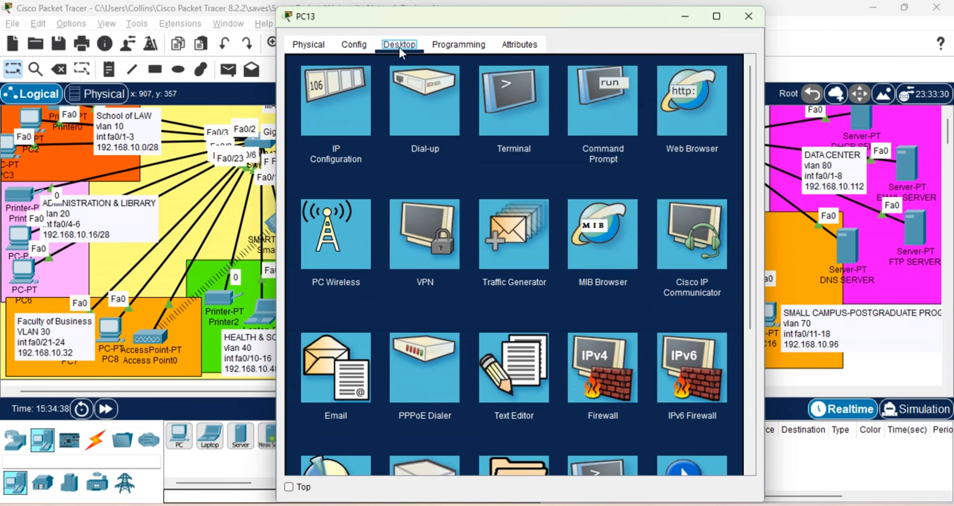
left_click(323, 118)
left_click(318, 125)
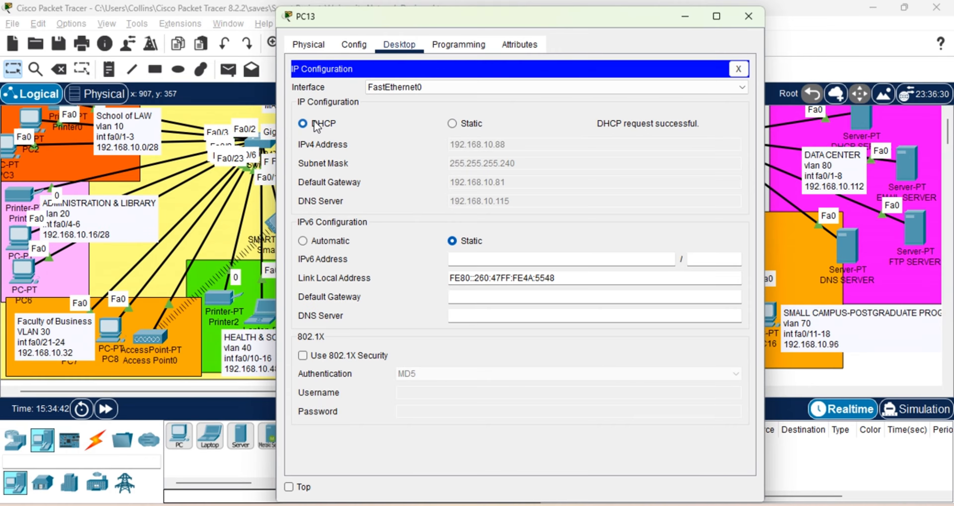
left_click(738, 69)
left_click(522, 110)
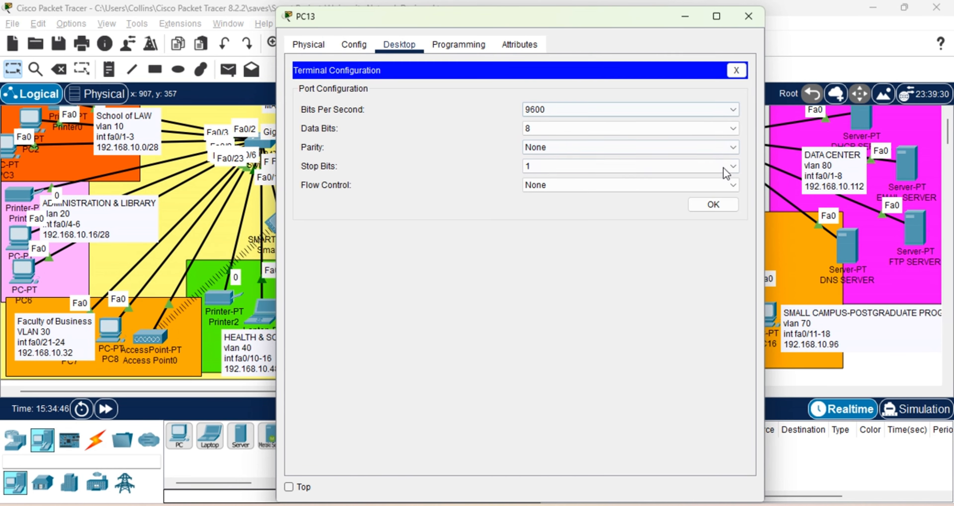
left_click(737, 71)
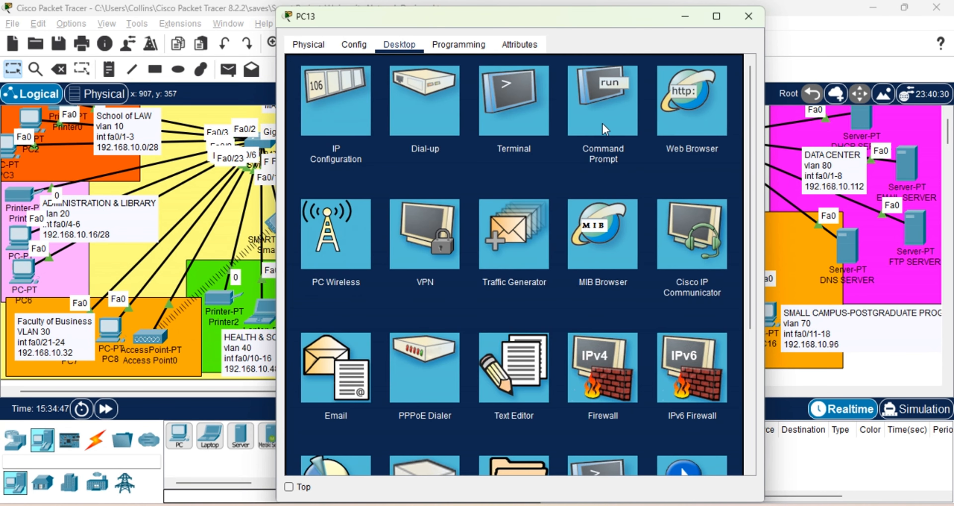
Ping 192.168.10.71 from PC13's command prompt to test the Faculty of Art and Design's connectivity to the Faculty of Engineering.
left_click(593, 117)
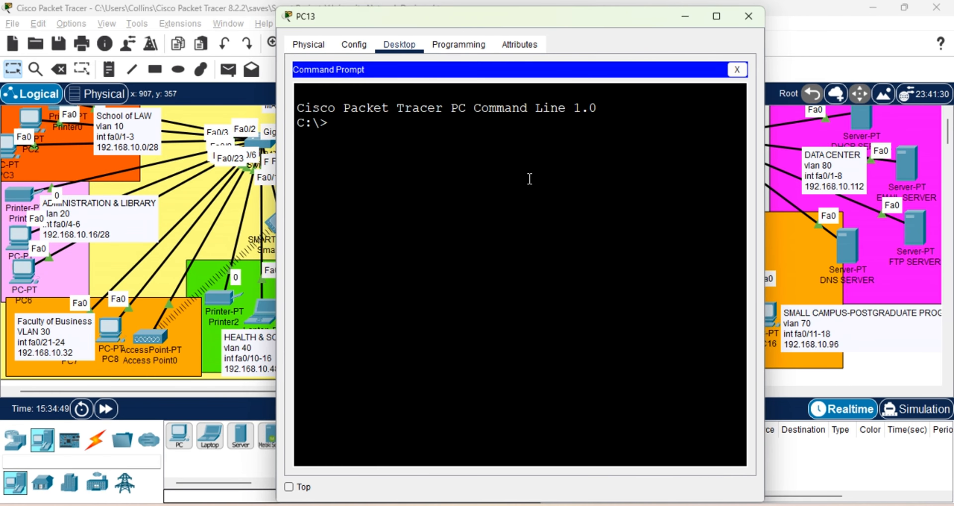
type("ping 192.168")
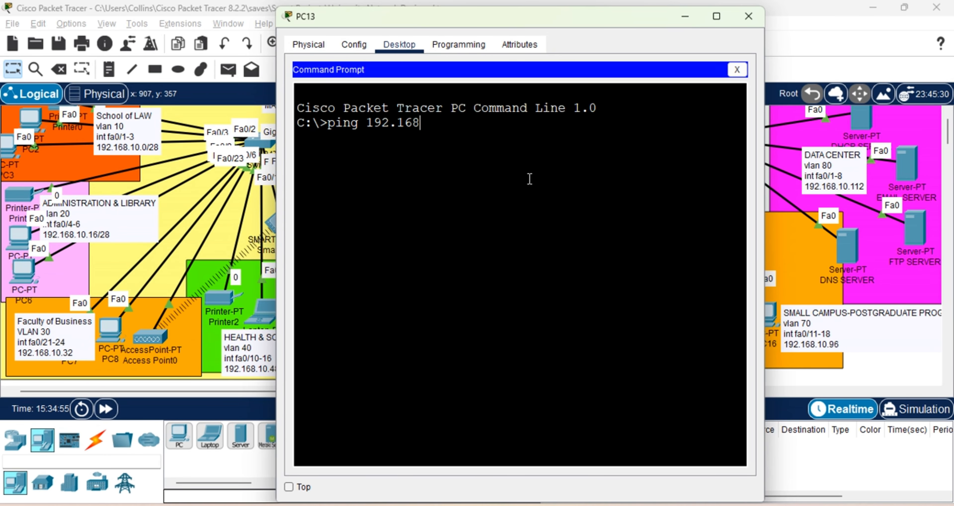
type(".10.71")
key("Return")
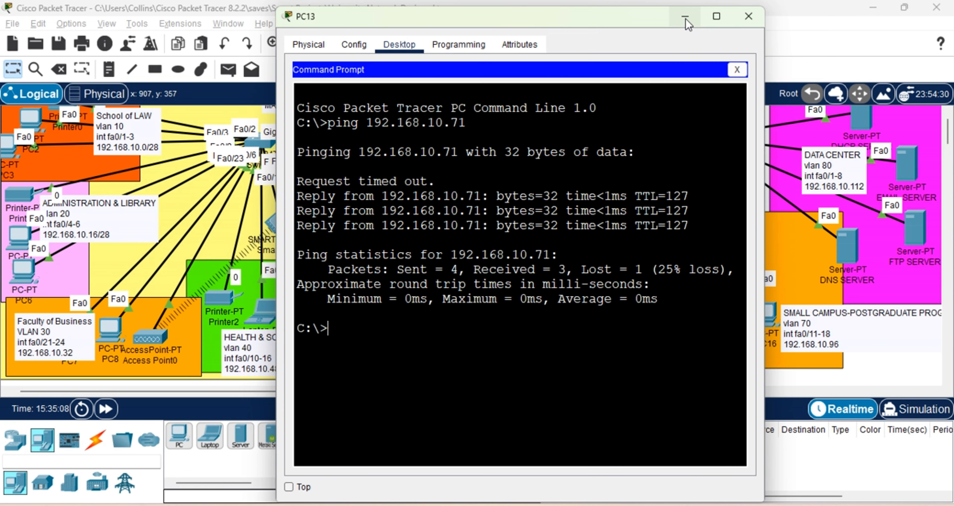
left_click(686, 19)
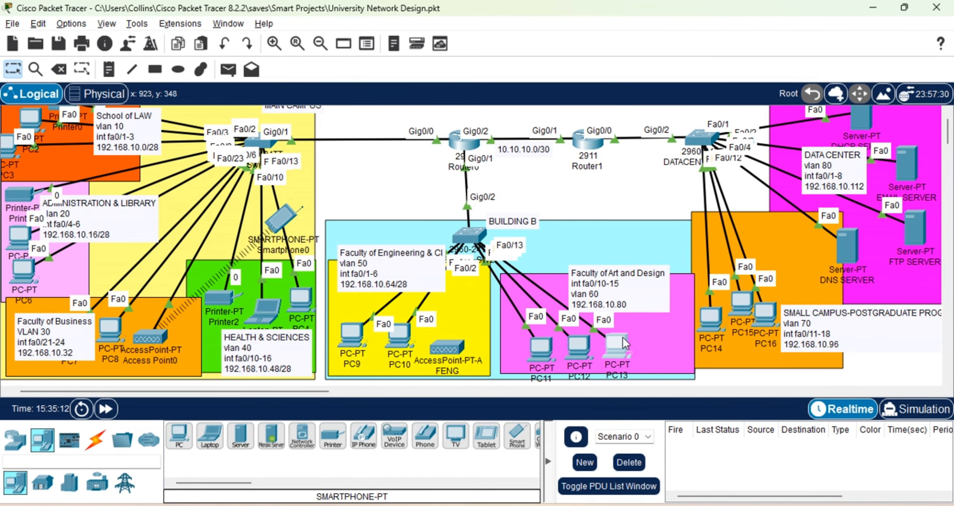
Set PC16's IPv4 configuration in the Small Campus Postgraduate area to DHCP.
mouse_move(625, 342)
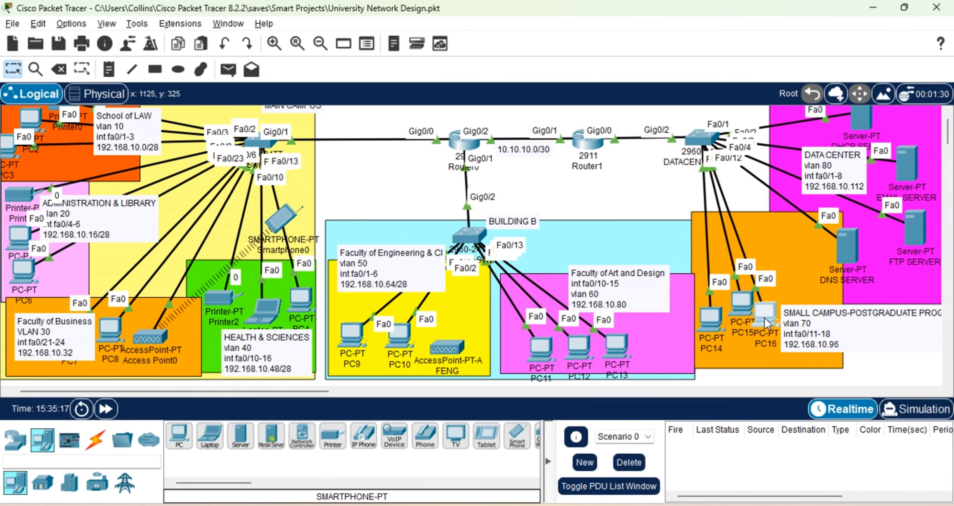
left_click(765, 319)
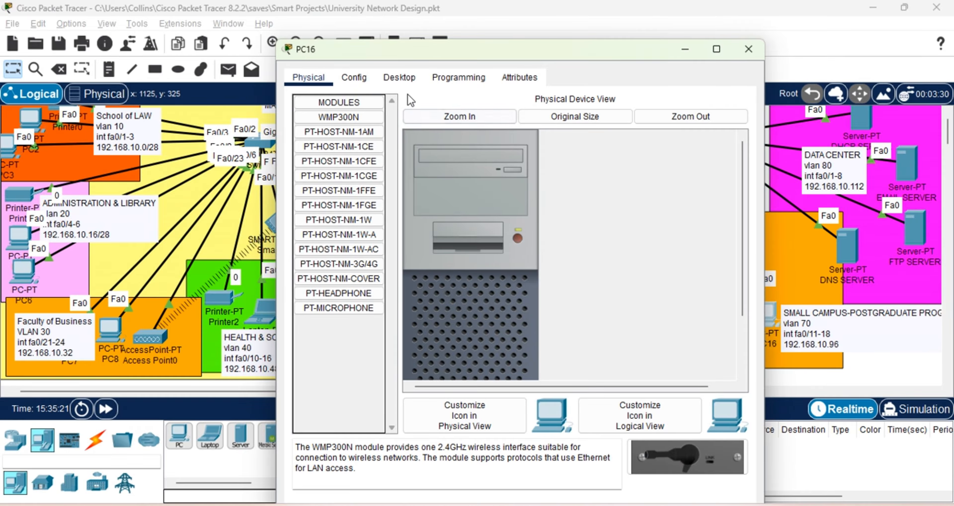
left_click(399, 79)
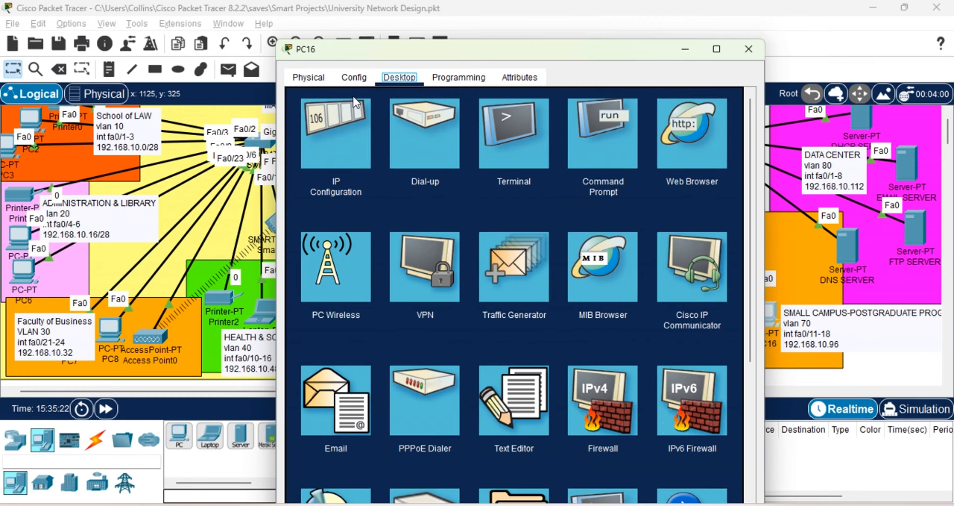
left_click(338, 146)
left_click(317, 157)
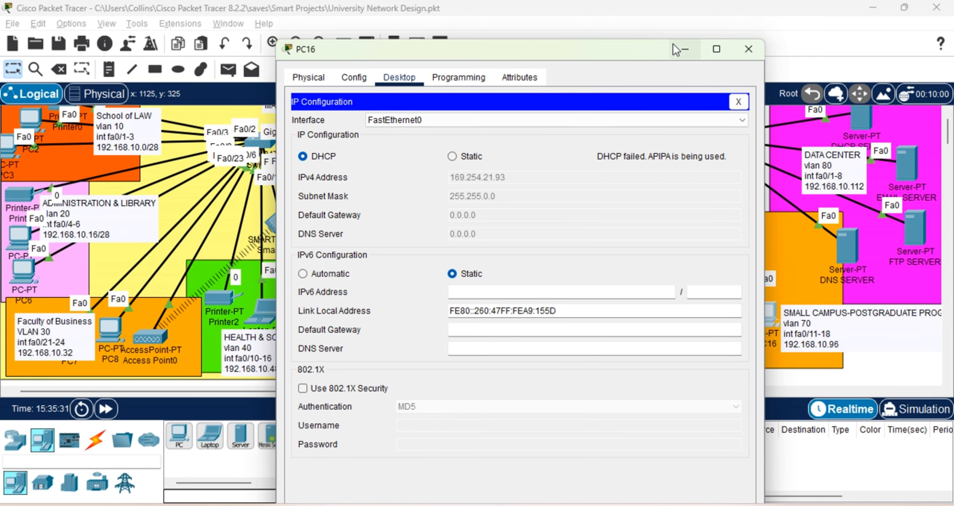
left_click(685, 52)
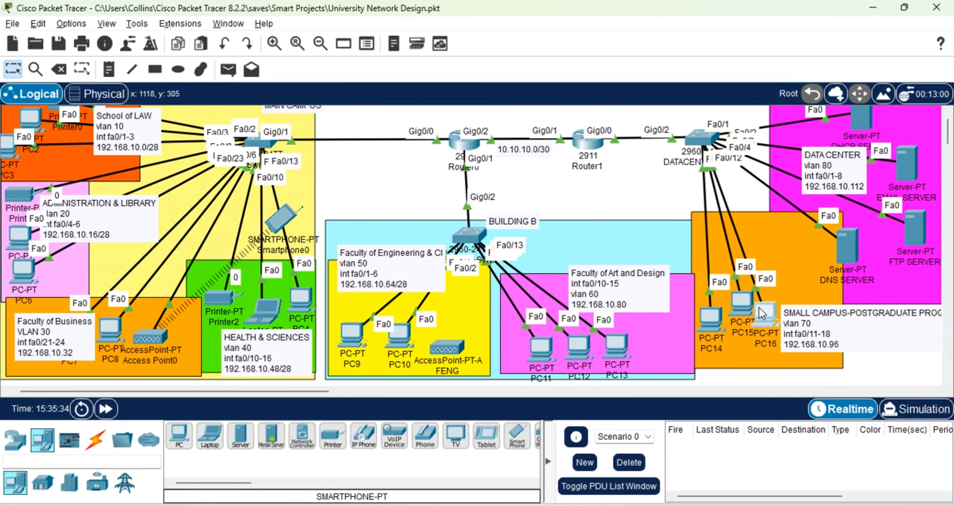
Change the DHCP server's serverPool start IP address to 192.168.10.121 and save the pool.
mouse_move(760, 312)
mouse_move(698, 137)
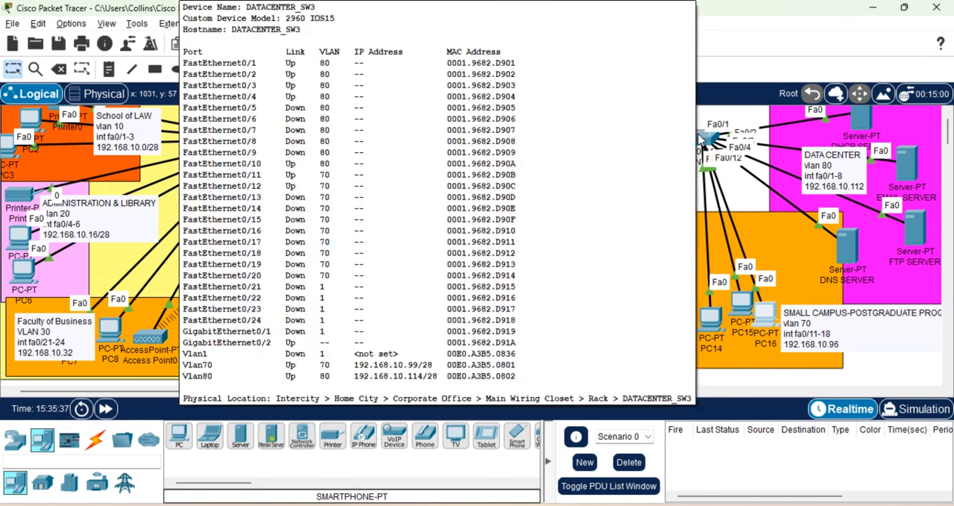
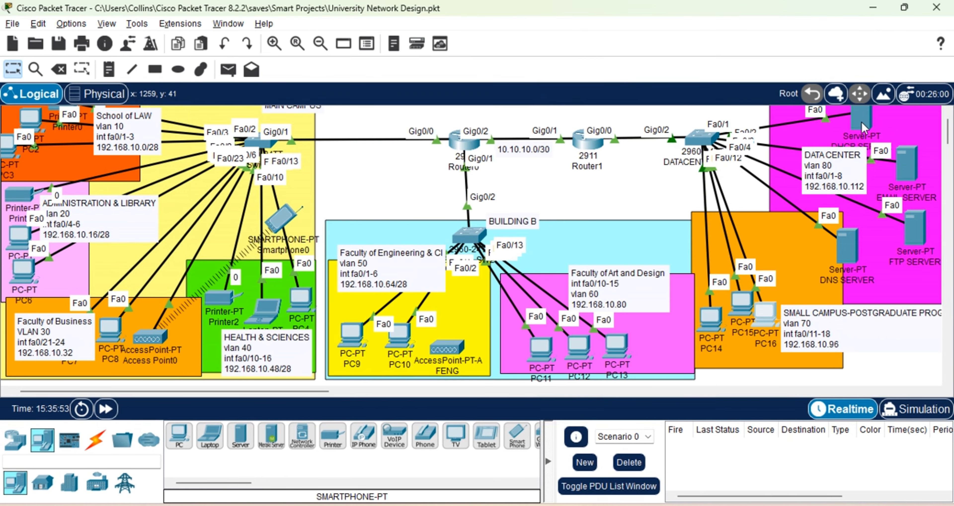
mouse_move(863, 126)
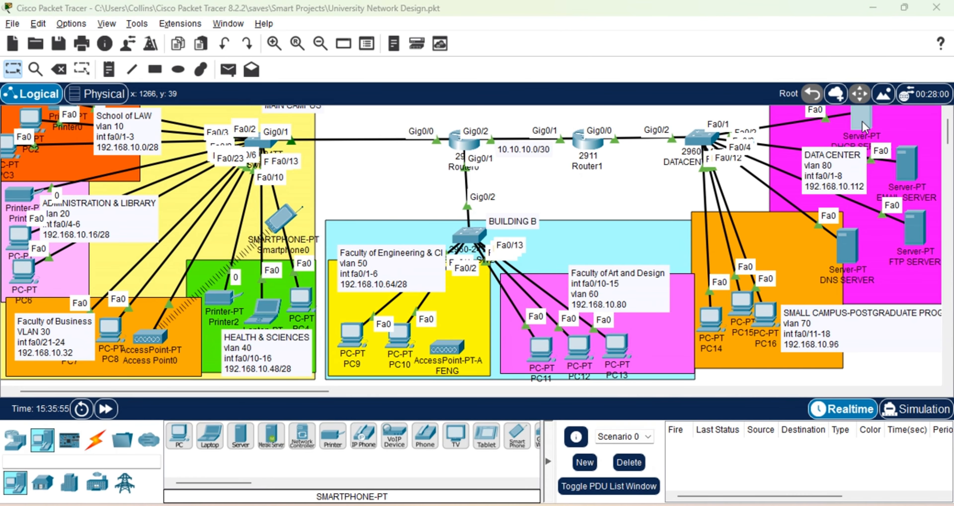
left_click(862, 121)
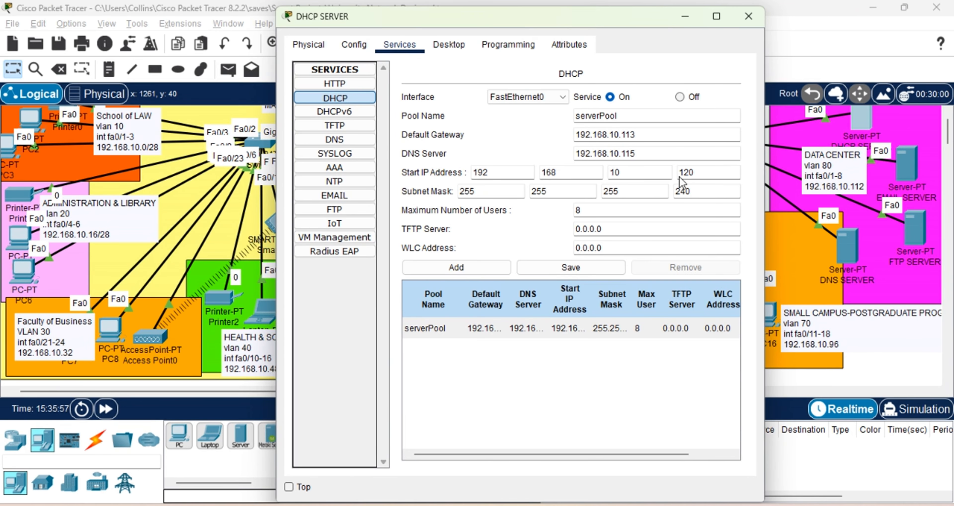
left_click(702, 172)
key("BackSpace")
type("21")
left_click(587, 270)
left_click(540, 321)
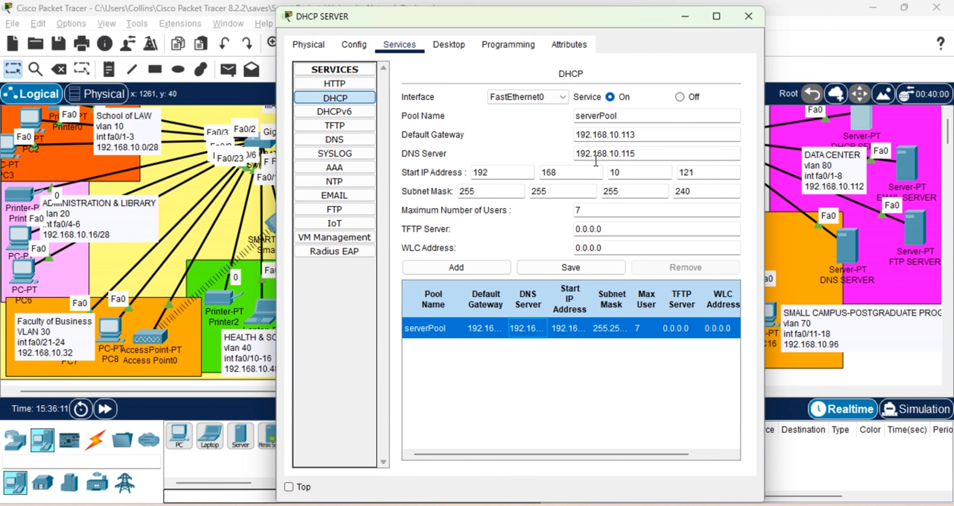
Check the DHCP server's own static IP configuration and Router1's interface addresses.
left_click(449, 44)
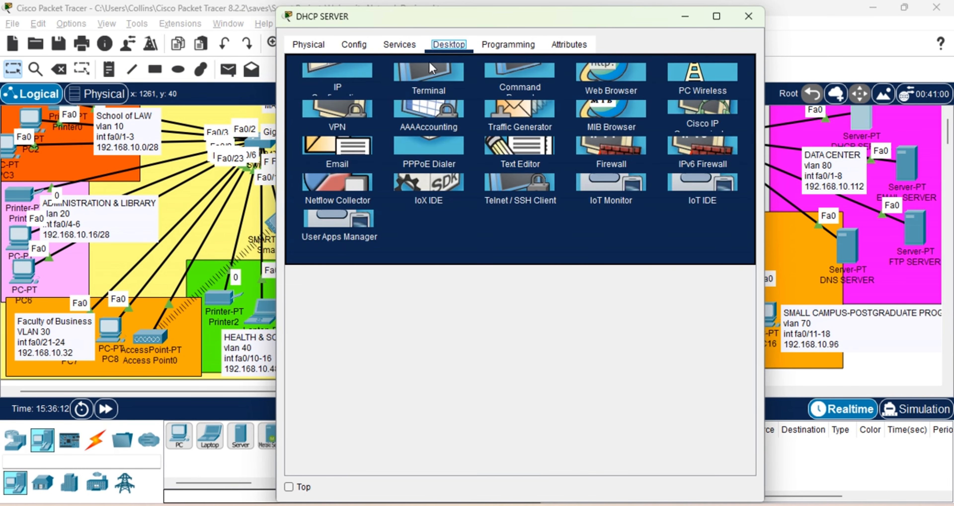
left_click(336, 93)
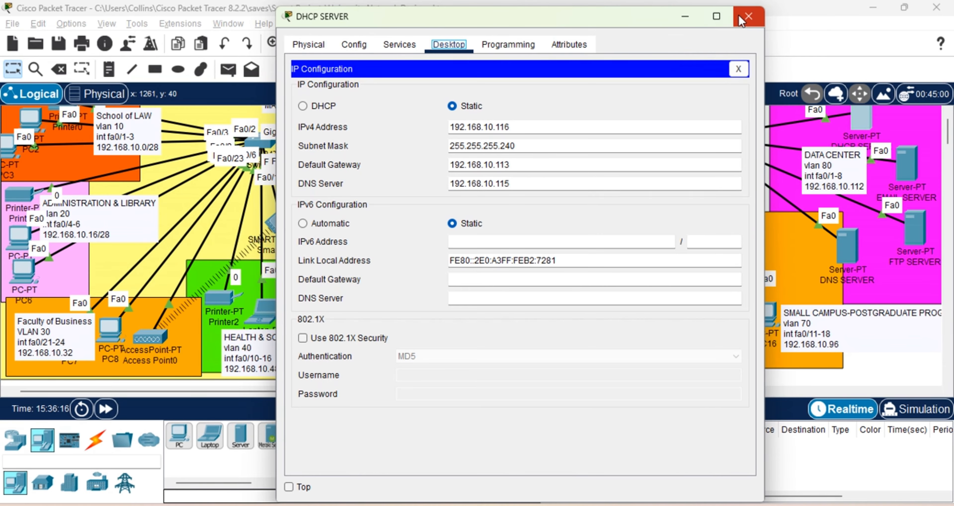
left_click(748, 17)
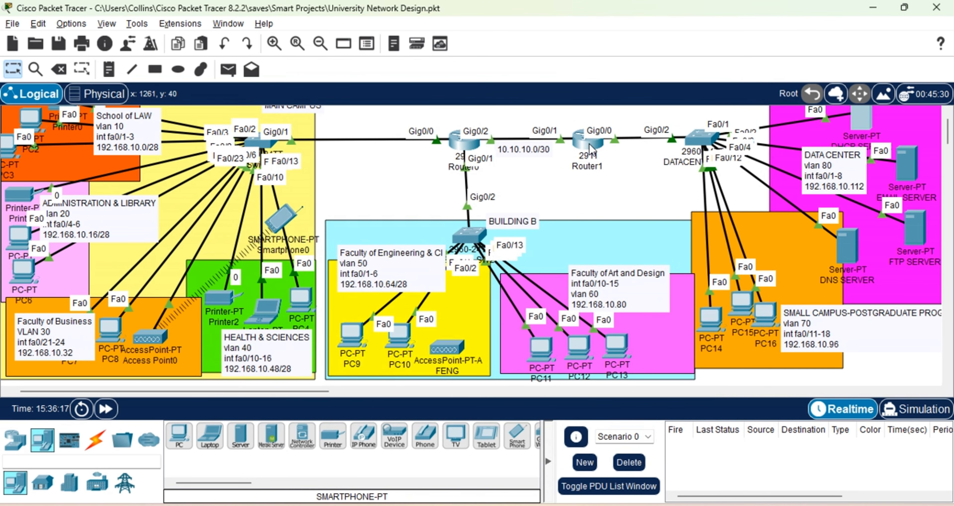
mouse_move(590, 148)
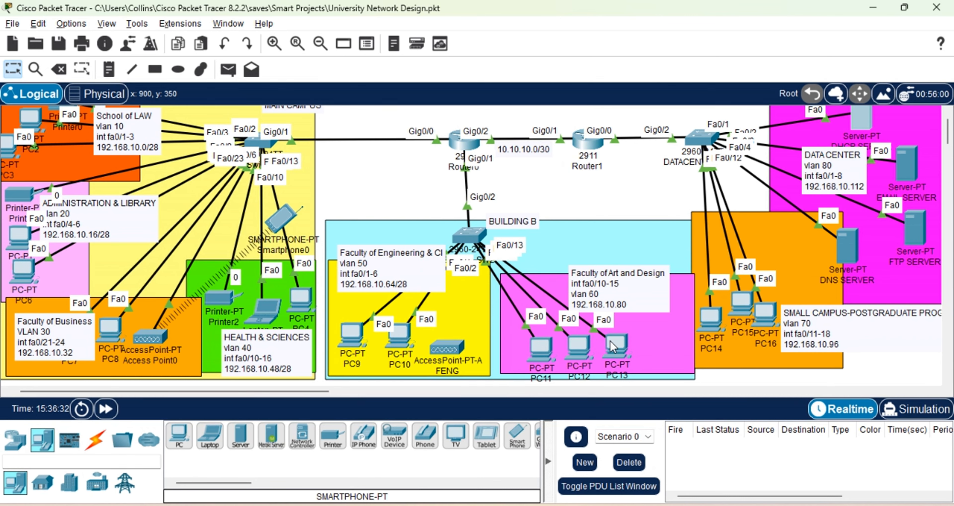
mouse_move(616, 347)
mouse_move(846, 259)
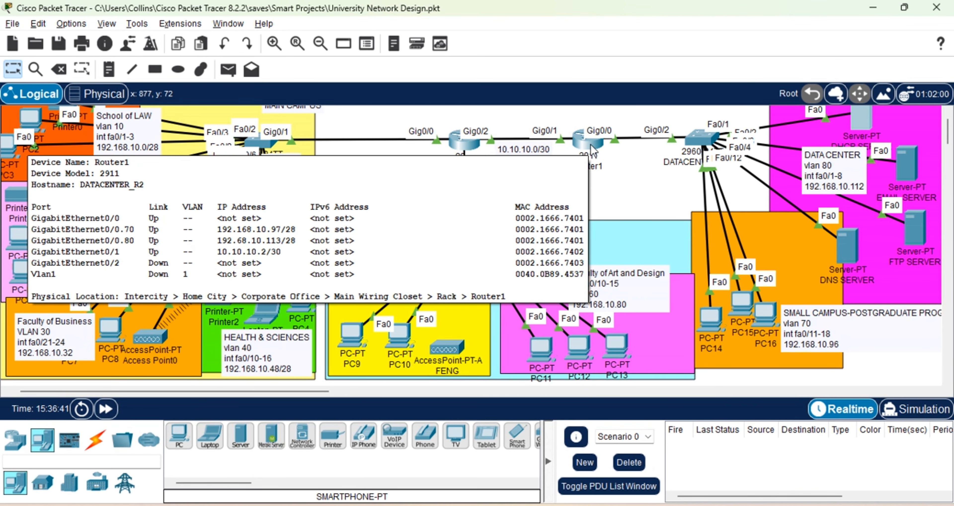
Ping the data center DNS server address 192.168.10.115 from PC13's command prompt, and save the network file.
left_click(613, 349)
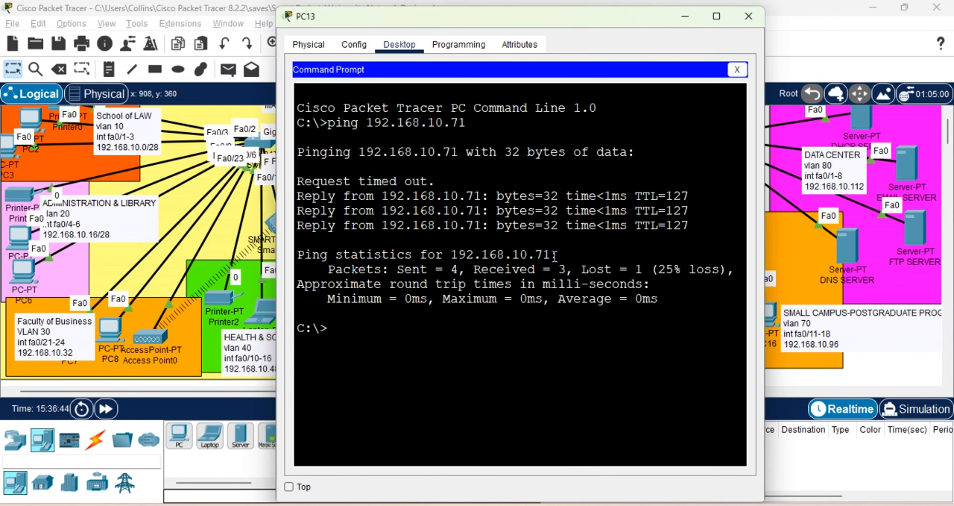
key("Up")
key("BackSpace")
key("BackSpace")
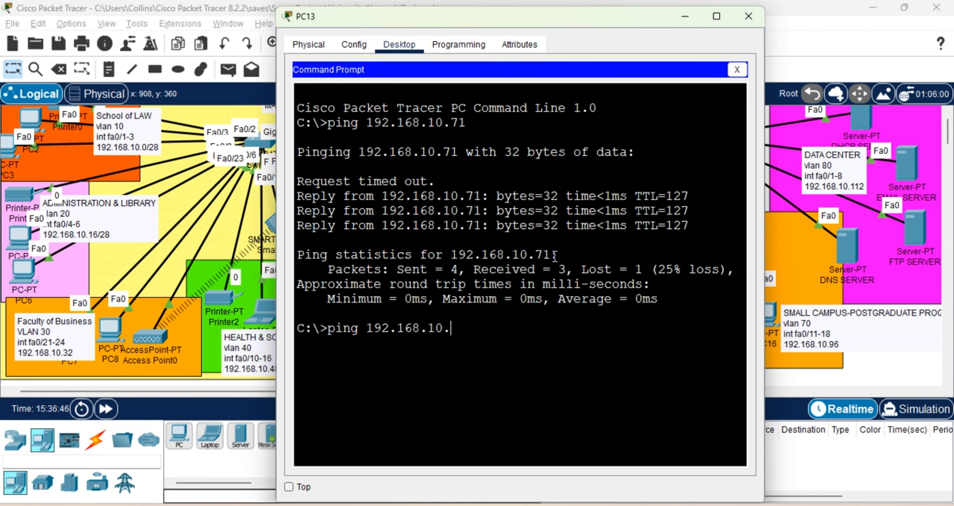
type("115")
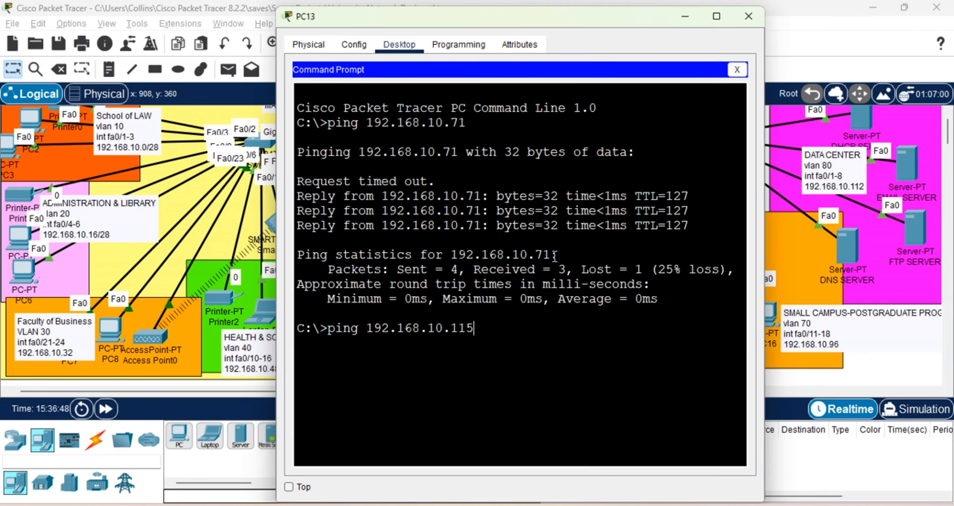
key("Return")
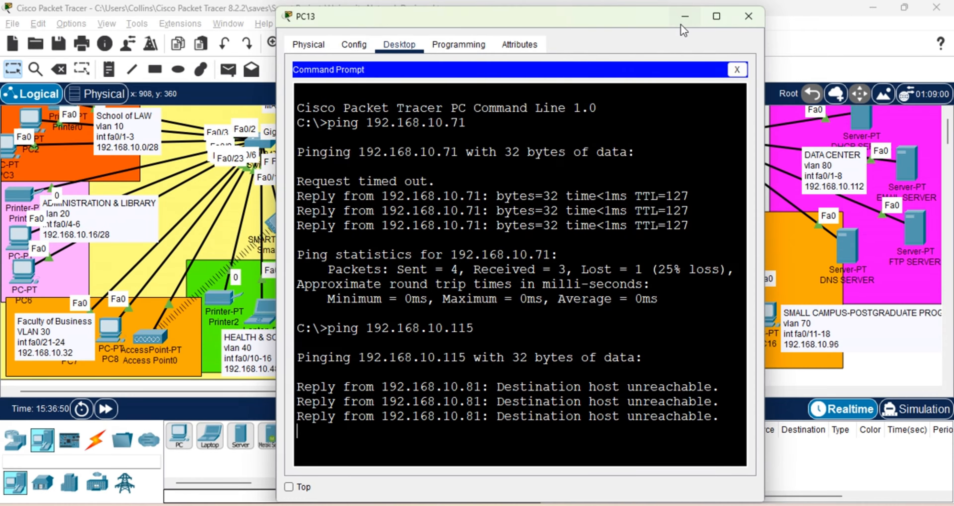
left_click(685, 16)
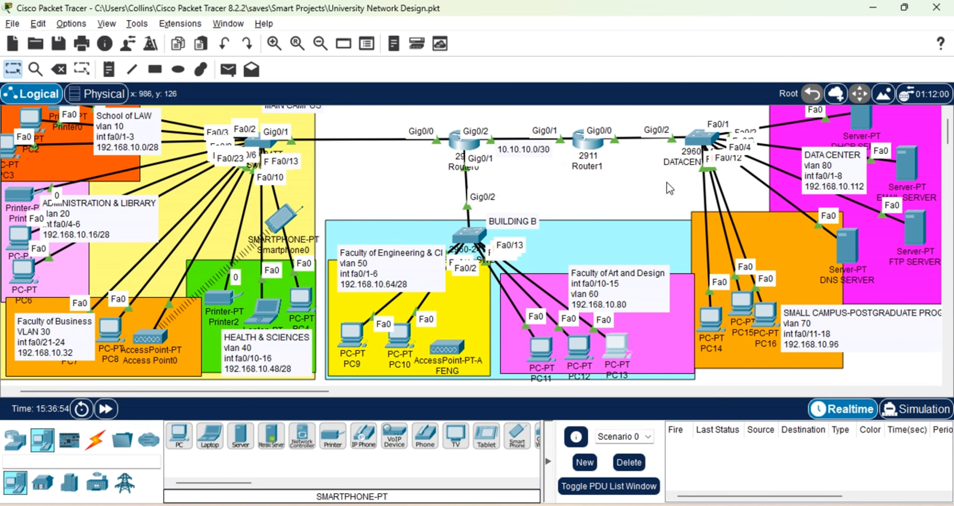
key("ctrl+s")
Repeat the ping to 192.168.10.71 from PC13's command prompt.
left_click(621, 349)
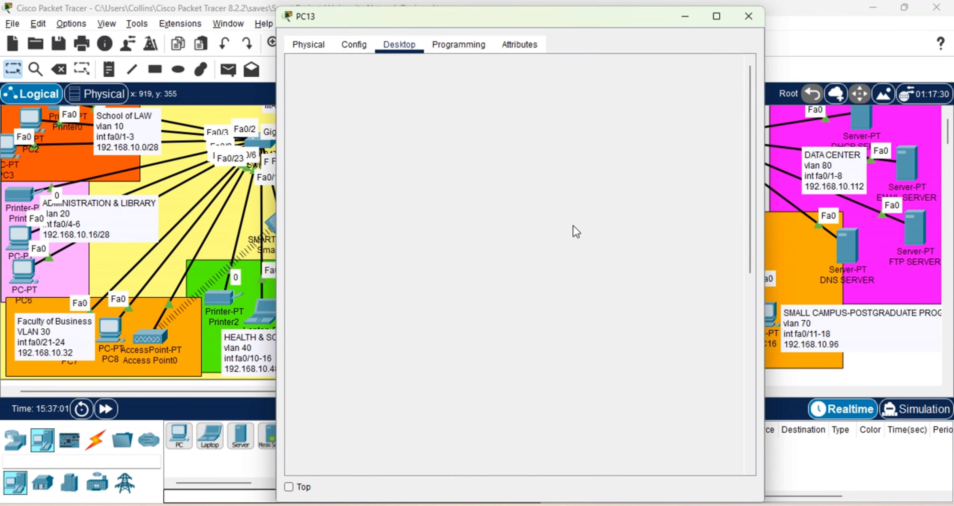
key("Return")
key("Return")
key("Return")
key("Return")
key("Return")
key("Return")
key("Return")
key("Return")
key("Return")
key("Return")
key("Return")
key("Return")
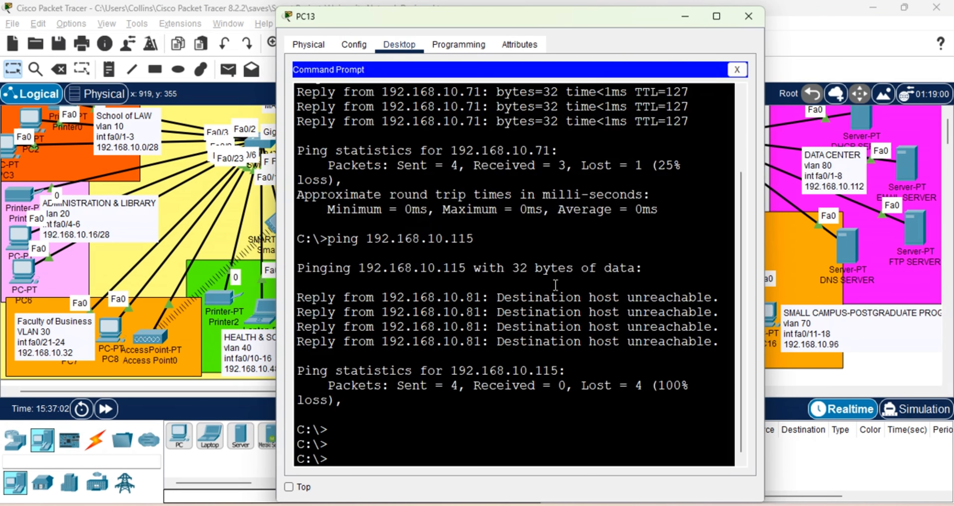
key("Up")
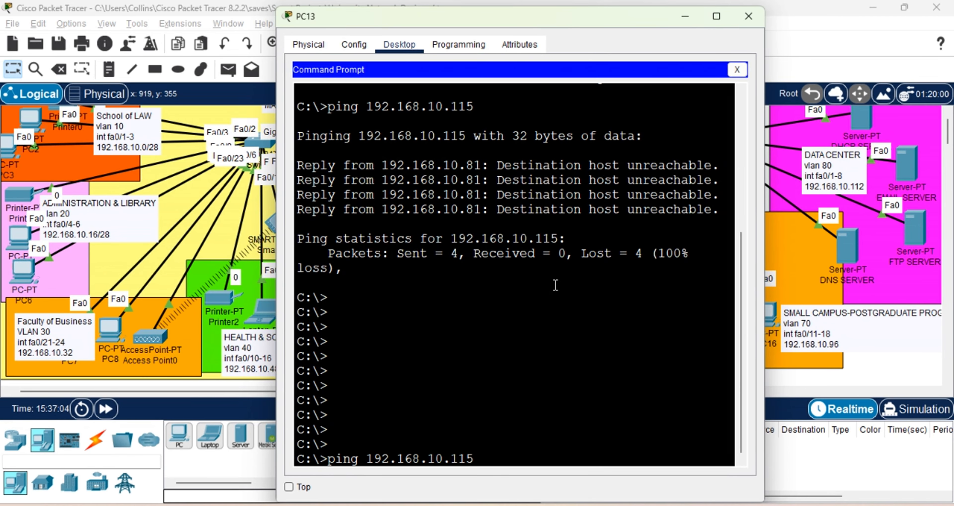
key("BackSpace")
key("BackSpace")
key("BackSpace")
type("71")
key("Return")
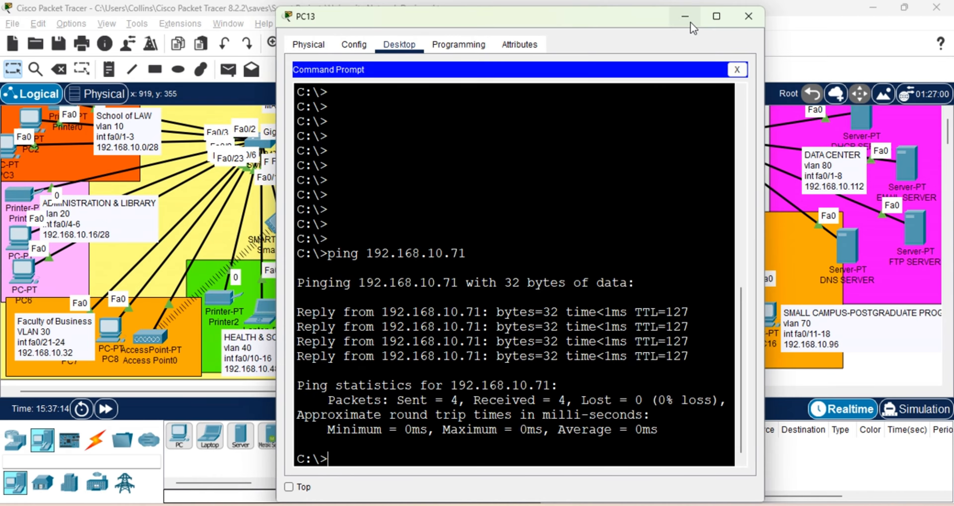
left_click(685, 17)
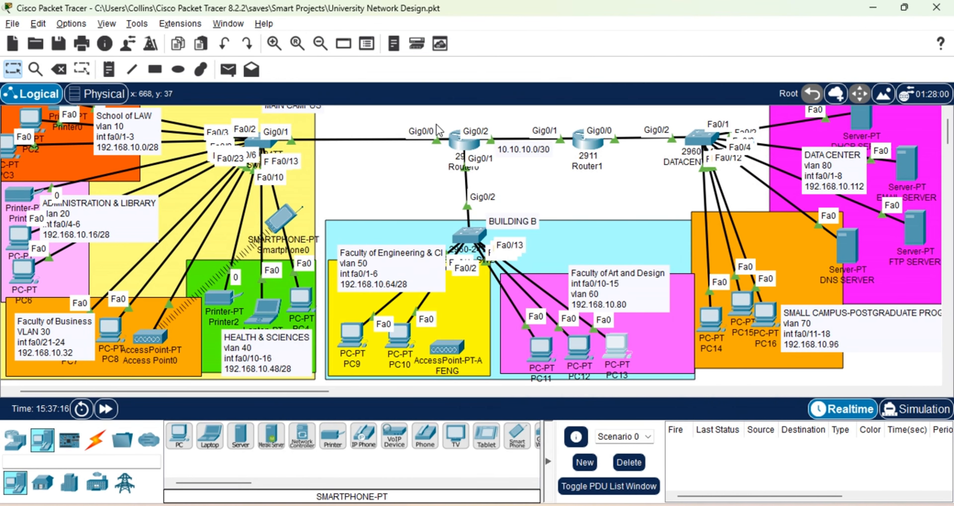